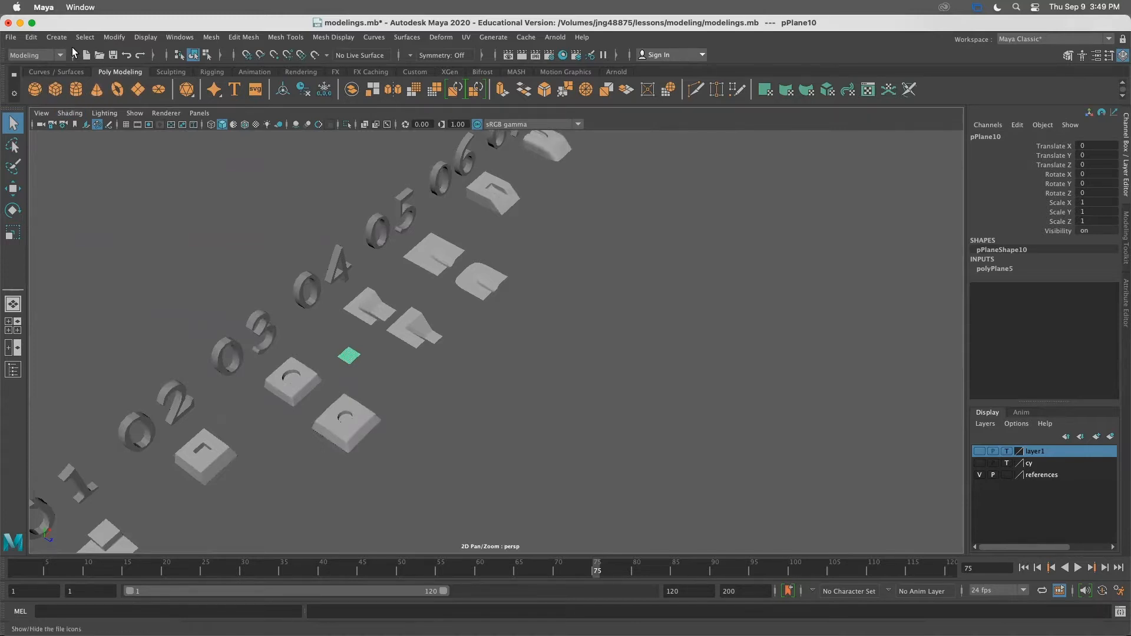
pyautogui.click(57, 37)
pyautogui.moveTo(83, 83)
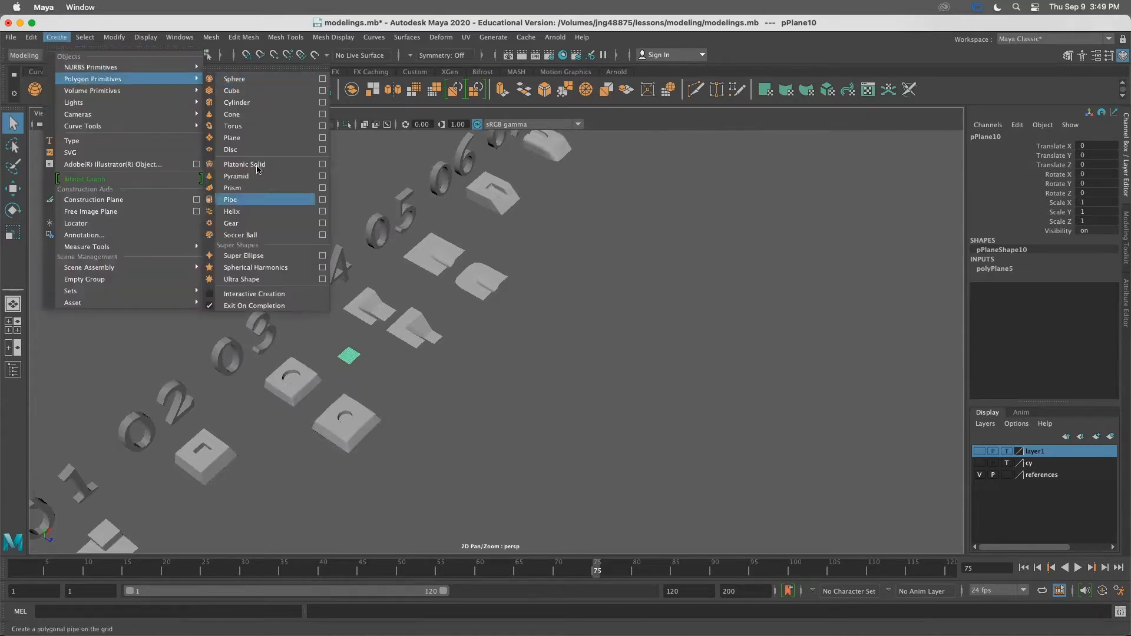
pyautogui.click(565, 339)
pyautogui.keyDown('alt'); pyautogui.moveTo(526, 346); pyautogui.dragTo(790, 364, button='right'); pyautogui.keyUp('alt')
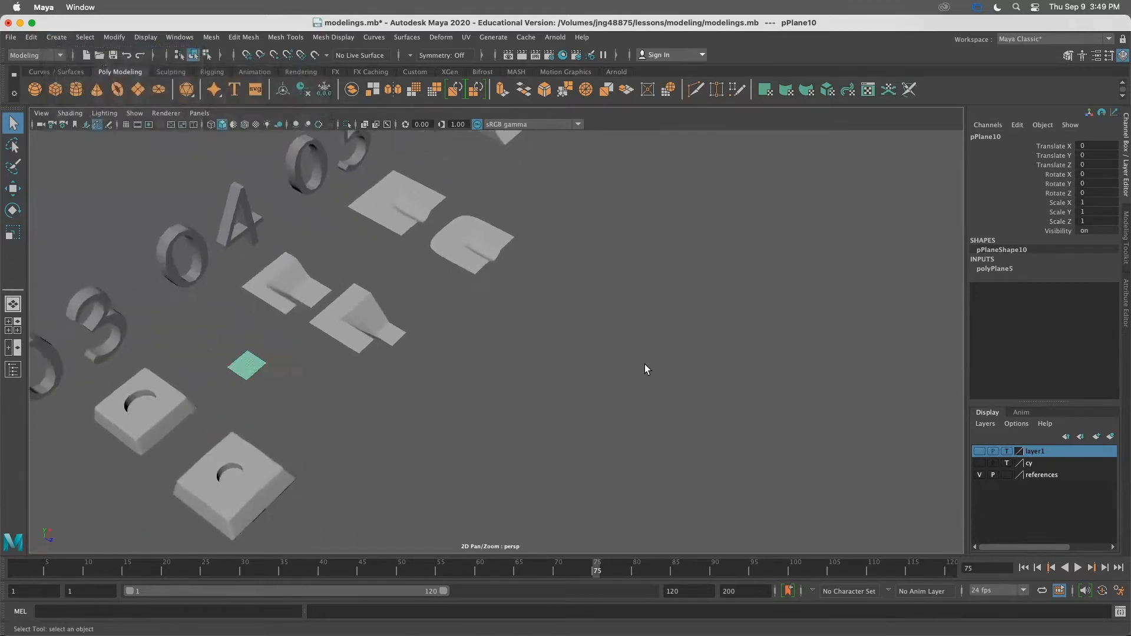
pyautogui.keyDown('alt'); pyautogui.moveTo(360, 377); pyautogui.dragTo(628, 356, button='middle'); pyautogui.keyUp('alt')
pyautogui.keyDown('alt'); pyautogui.moveTo(628, 356); pyautogui.dragTo(507, 351); pyautogui.keyUp('alt')
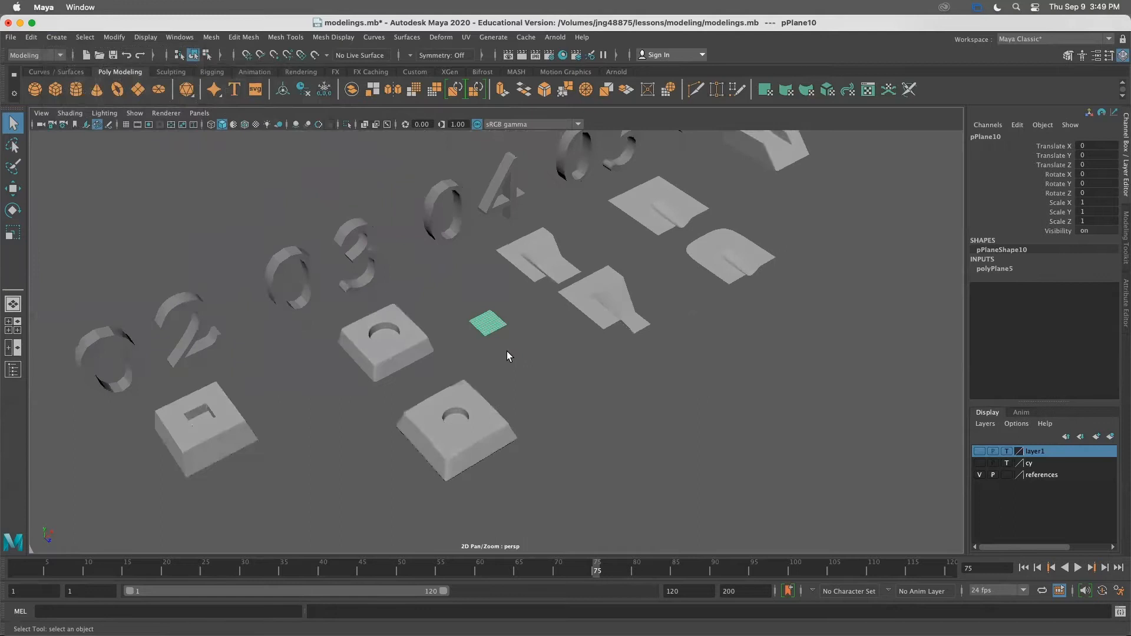
pyautogui.keyDown('alt'); pyautogui.moveTo(495, 356); pyautogui.dragTo(477, 362); pyautogui.keyUp('alt')
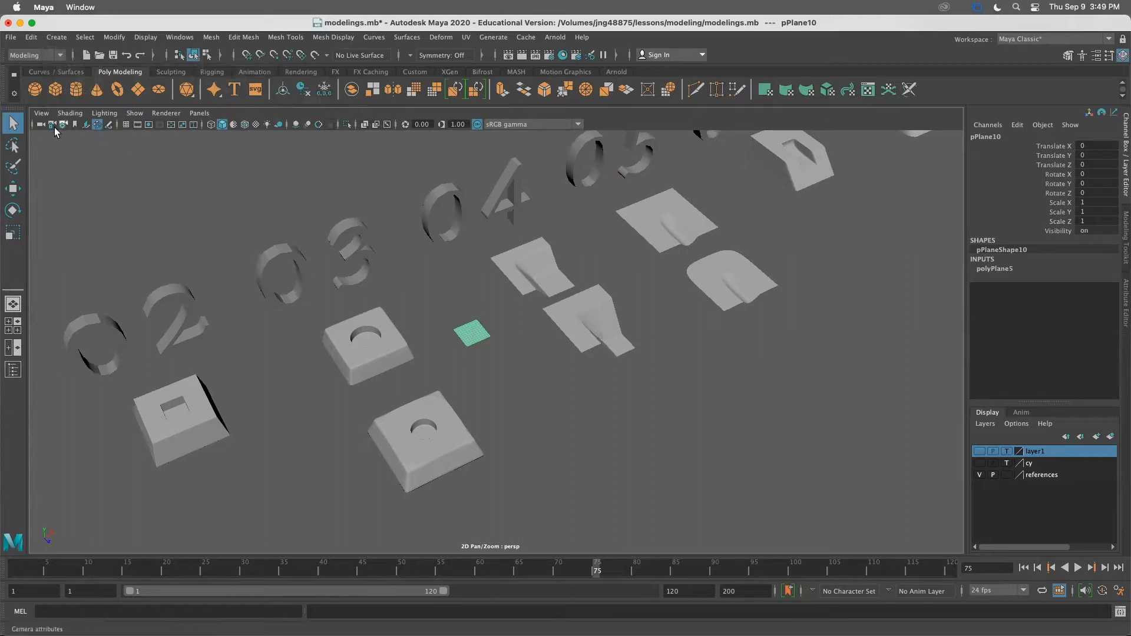
# Turn on the grid display in the perspective viewport
pyautogui.click(125, 125)
pyautogui.scroll(3, 494, 323)
pyautogui.scroll(-4, 492, 320)
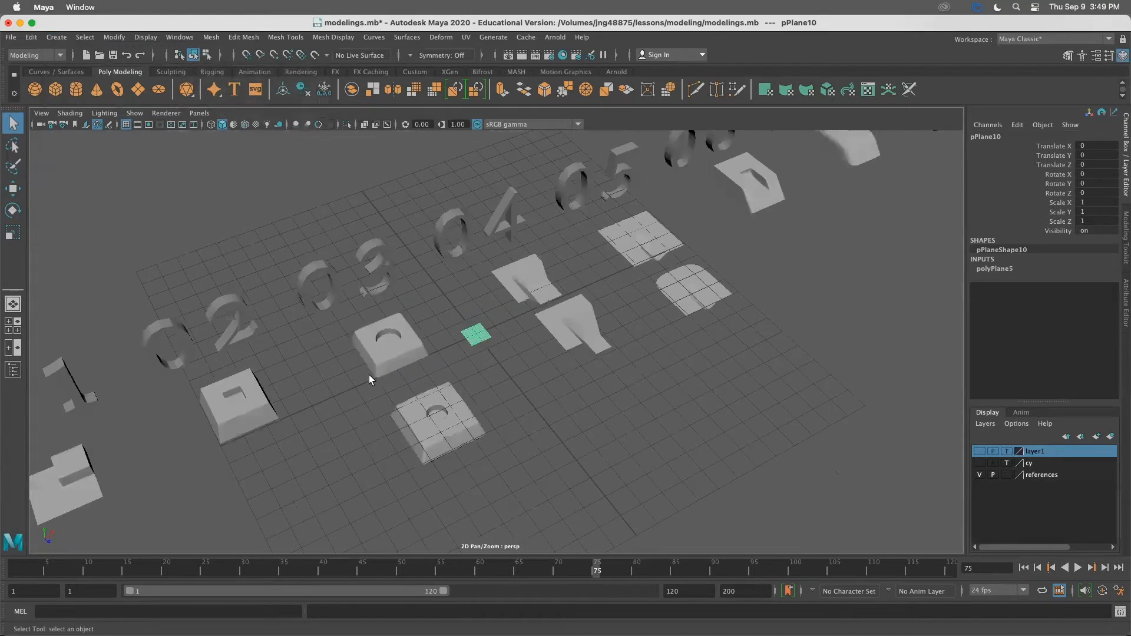
pyautogui.scroll(-2, 412, 359)
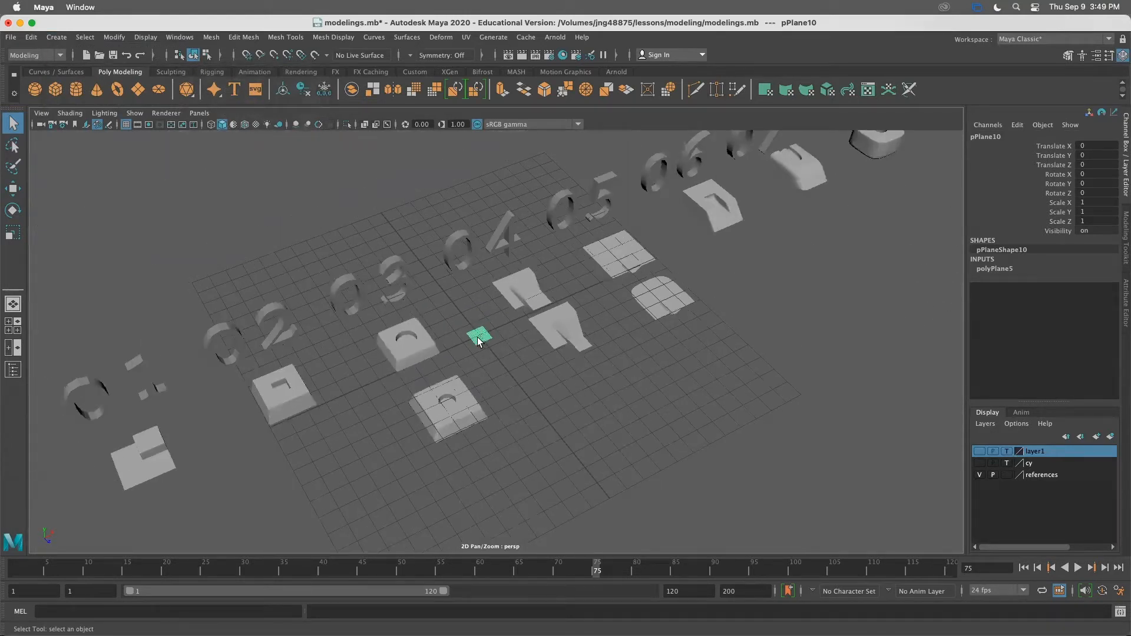
pyautogui.keyDown('alt'); pyautogui.moveTo(482, 338); pyautogui.dragTo(554, 327); pyautogui.keyUp('alt')
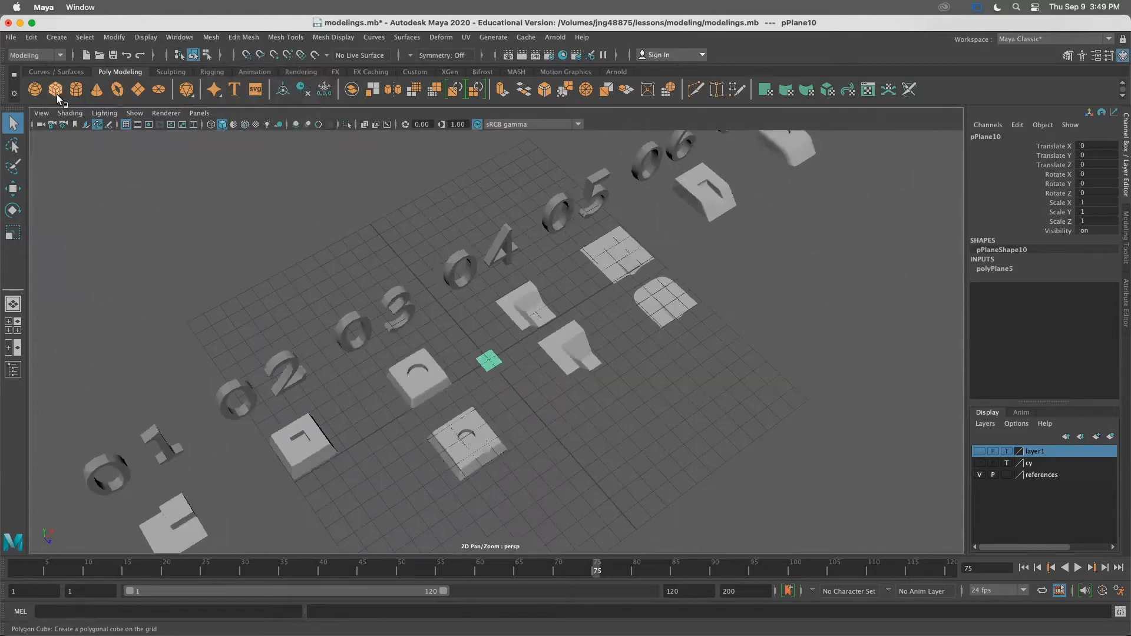
pyautogui.keyDown('alt'); pyautogui.moveTo(193, 191); pyautogui.dragTo(174, 183); pyautogui.keyUp('alt')
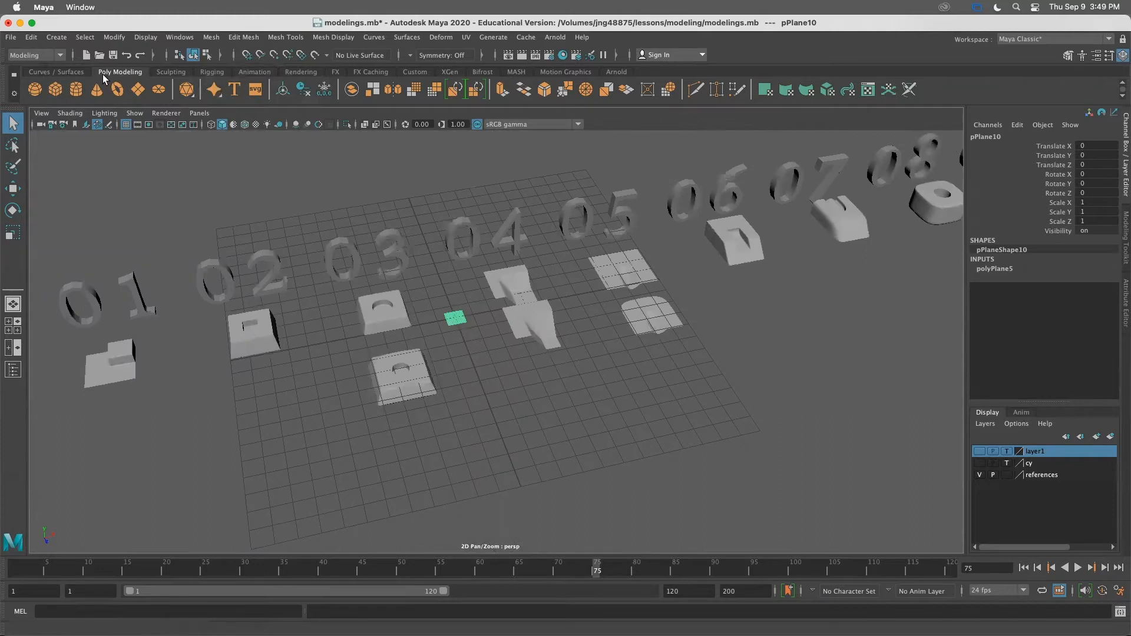
# Move the plane from the origin to the open space in front of the 06 model, at about X 17.49, Z 2.67
pyautogui.keyDown('alt'); pyautogui.moveTo(371, 268); pyautogui.dragTo(439, 288); pyautogui.keyUp('alt')
pyautogui.keyDown('alt'); pyautogui.moveTo(493, 319); pyautogui.dragTo(436, 273, button='right'); pyautogui.keyUp('alt')
pyautogui.keyDown('alt'); pyautogui.moveTo(437, 272); pyautogui.dragTo(328, 311); pyautogui.keyUp('alt')
pyautogui.press('w')
pyautogui.moveTo(372, 349); pyautogui.dragTo(640, 263)
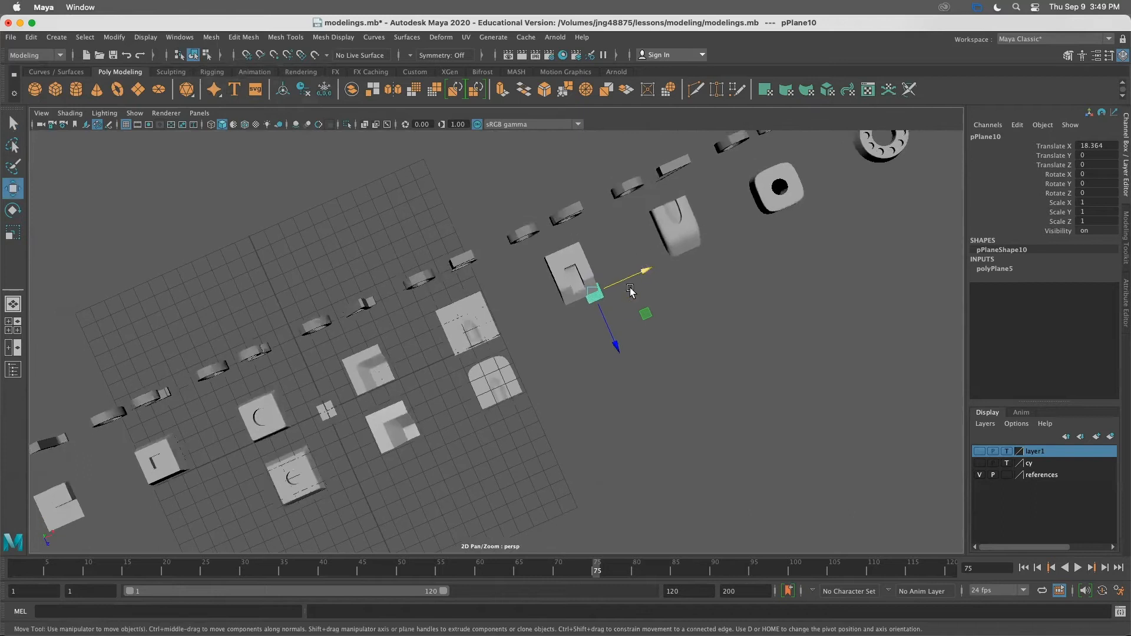
pyautogui.moveTo(605, 318); pyautogui.dragTo(616, 346)
pyautogui.moveTo(657, 305); pyautogui.dragTo(645, 311)
pyautogui.moveTo(629, 398); pyautogui.dragTo(633, 404)
pyautogui.scroll(5, 695, 346)
pyautogui.keyDown('alt'); pyautogui.moveTo(695, 346); pyautogui.dragTo(477, 401); pyautogui.keyUp('alt')
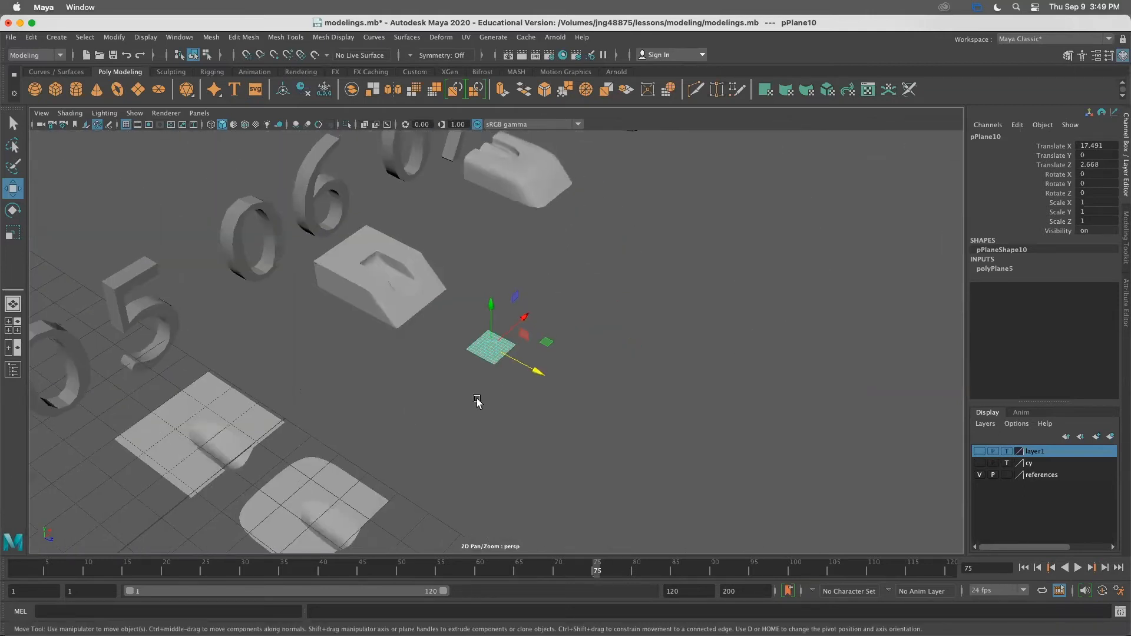
# Scale the plane uniformly to about 2.435 and shift it along Z to about 3.09
pyautogui.press('r')
pyautogui.moveTo(490, 348); pyautogui.dragTo(530, 393)
pyautogui.press('w')
pyautogui.moveTo(469, 451); pyautogui.dragTo(546, 396)
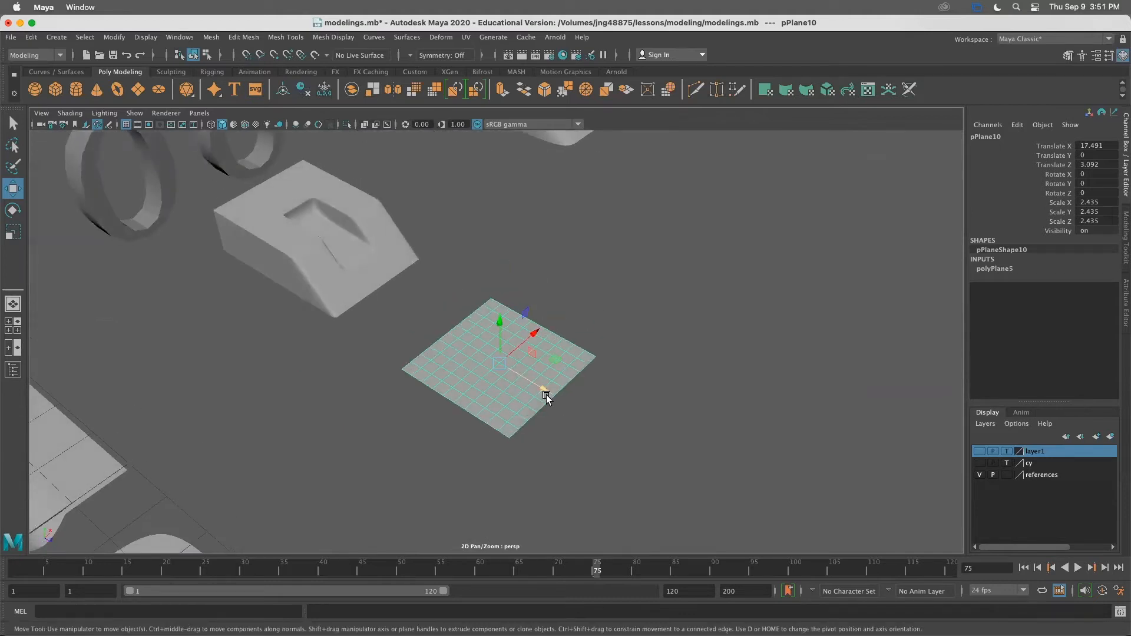
pyautogui.keyDown('alt'); pyautogui.moveTo(546, 489); pyautogui.dragTo(510, 434); pyautogui.keyUp('alt')
pyautogui.keyDown('alt'); pyautogui.moveTo(510, 435); pyautogui.dragTo(356, 384, button='right'); pyautogui.keyUp('alt')
pyautogui.keyDown('alt'); pyautogui.moveTo(574, 421); pyautogui.dragTo(957, 443, button='right'); pyautogui.keyUp('alt')
pyautogui.moveTo(589, 448)
pyautogui.keyDown('alt'); pyautogui.mouseDown()
pyautogui.moveTo(590, 407)
pyautogui.moveTo(565, 422)
pyautogui.moveTo(573, 448)
pyautogui.mouseUp(); pyautogui.keyUp('alt')
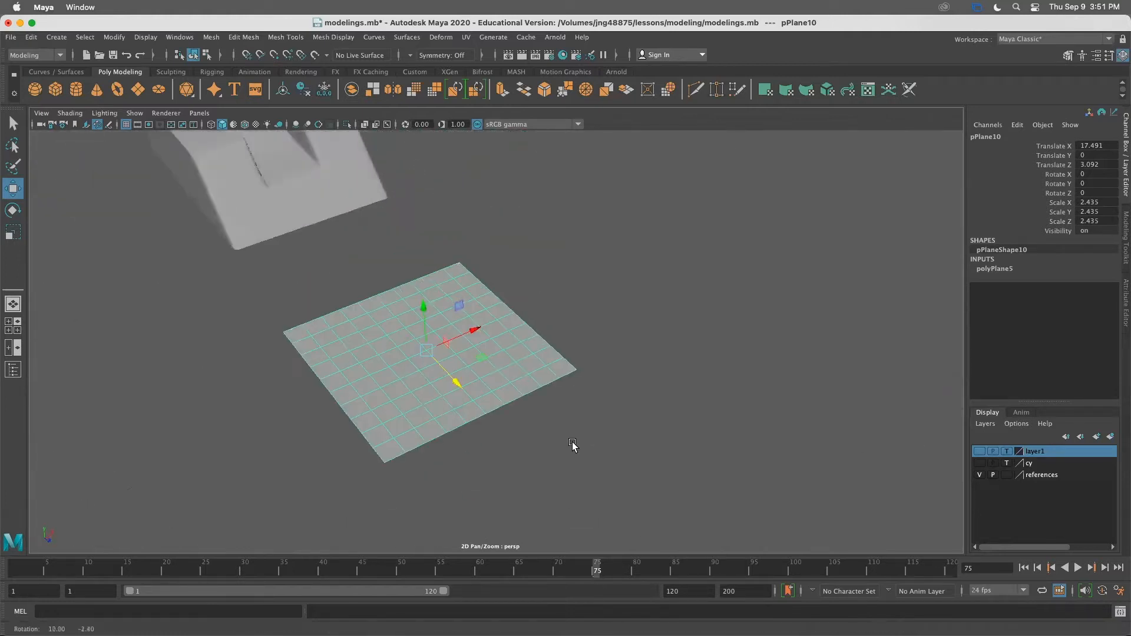
pyautogui.keyDown('alt'); pyautogui.moveTo(443, 457); pyautogui.dragTo(486, 450); pyautogui.keyUp('alt')
pyautogui.moveTo(458, 301); pyautogui.dragTo(462, 324, button='right')
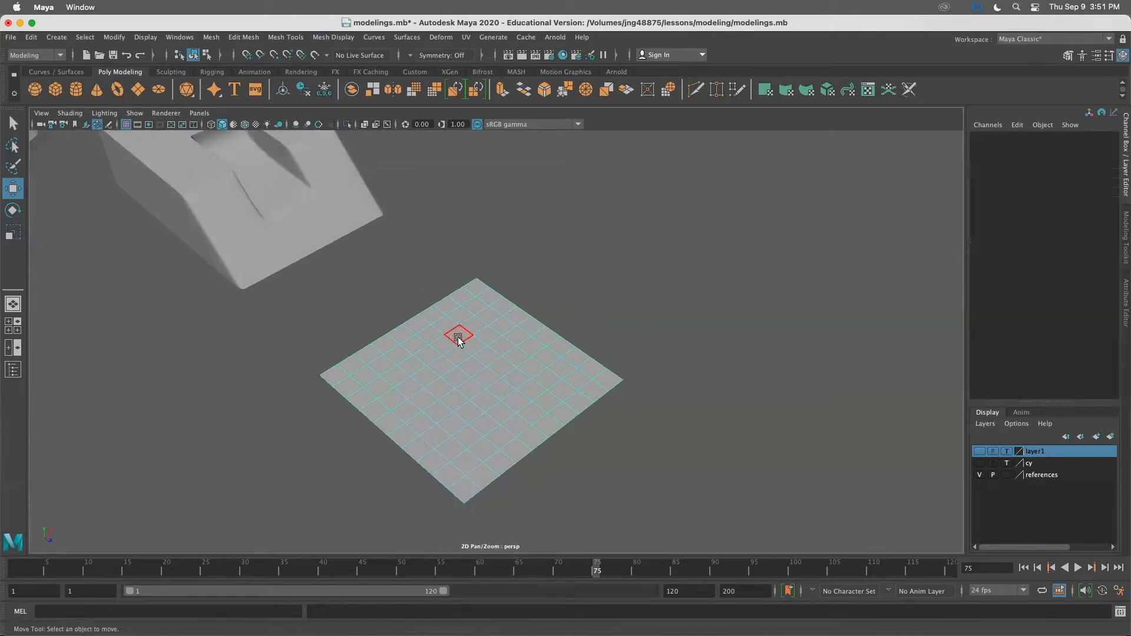
pyautogui.keyDown('alt'); pyautogui.moveTo(601, 362); pyautogui.dragTo(593, 355); pyautogui.keyUp('alt')
pyautogui.moveTo(494, 328); pyautogui.dragTo(554, 282, button='right')
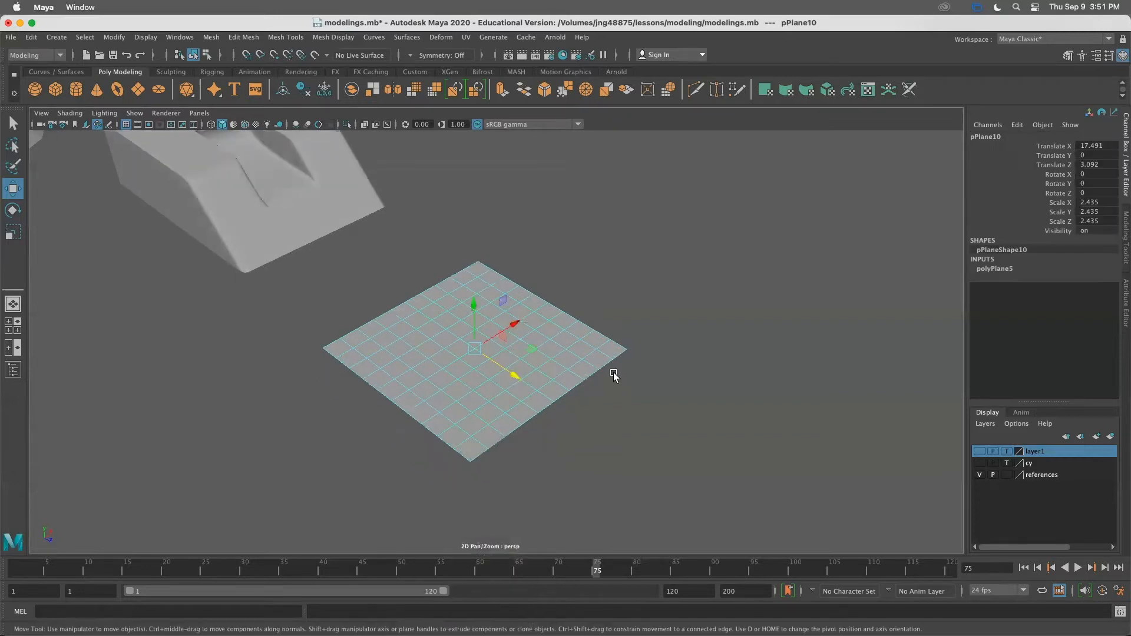
pyautogui.moveTo(595, 389)
pyautogui.keyDown('alt'); pyautogui.mouseDown()
pyautogui.moveTo(553, 396)
pyautogui.moveTo(577, 383)
pyautogui.mouseUp(); pyautogui.keyUp('alt')
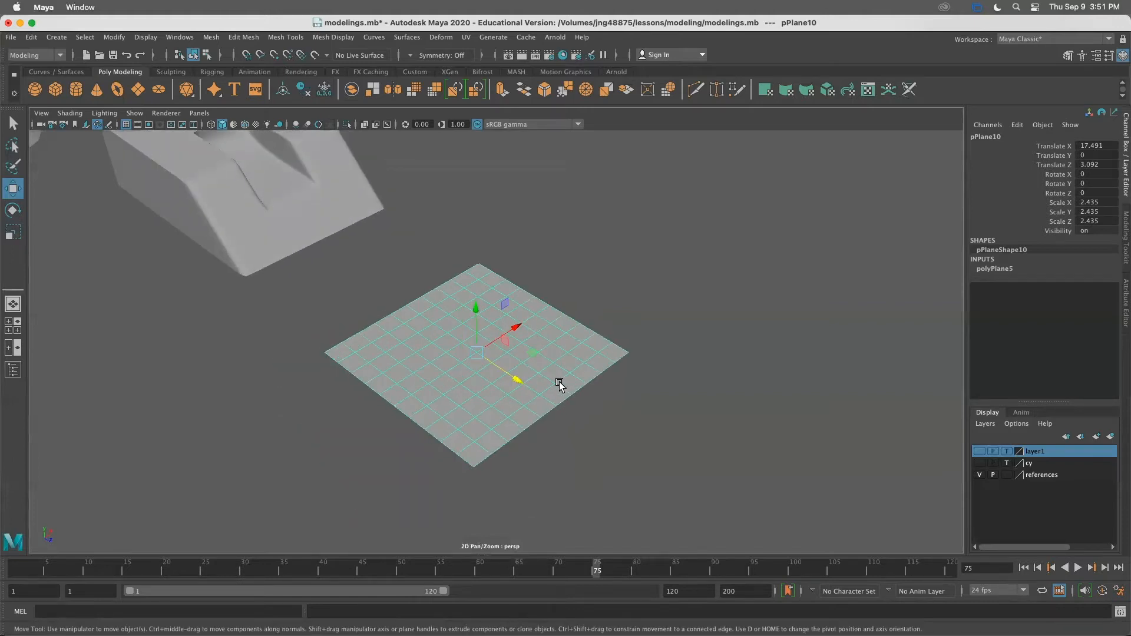
# Show the plane's creation settings in the viewport, then enlarge the readout and place it clear of the mesh
pyautogui.press('t')
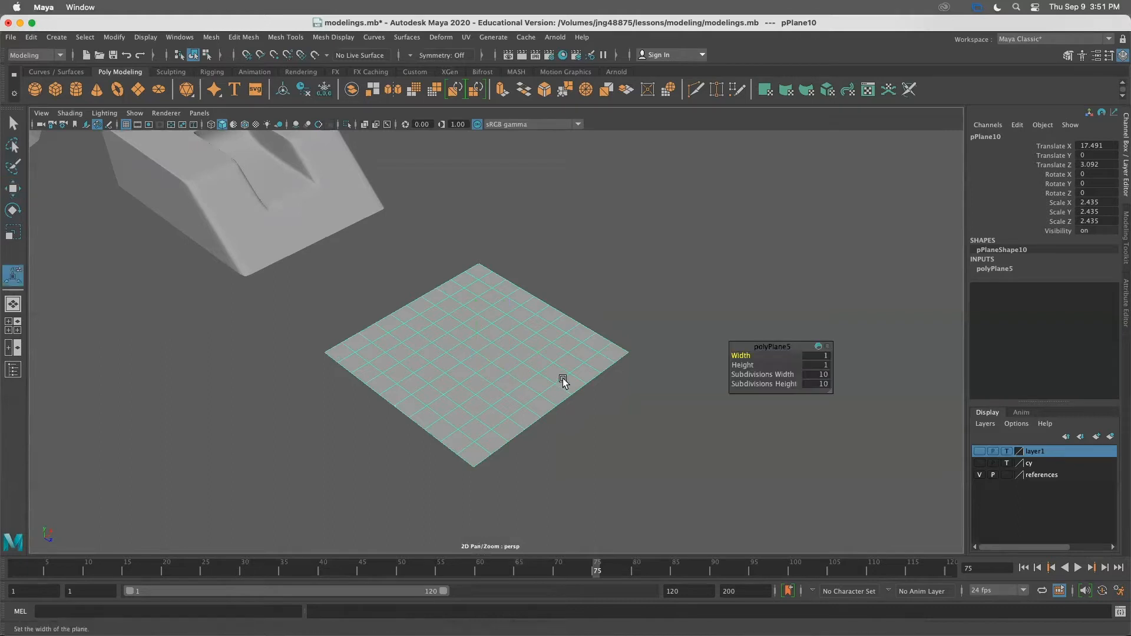
pyautogui.moveTo(763, 352); pyautogui.dragTo(614, 182)
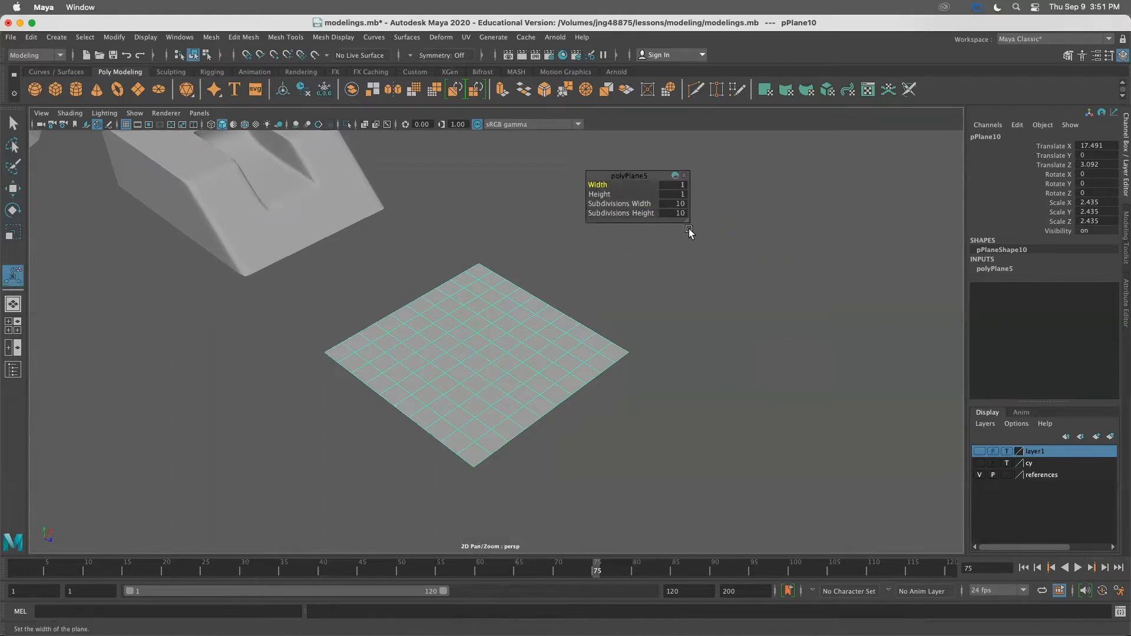
pyautogui.moveTo(687, 219); pyautogui.dragTo(837, 293)
pyautogui.moveTo(652, 181); pyautogui.dragTo(641, 160)
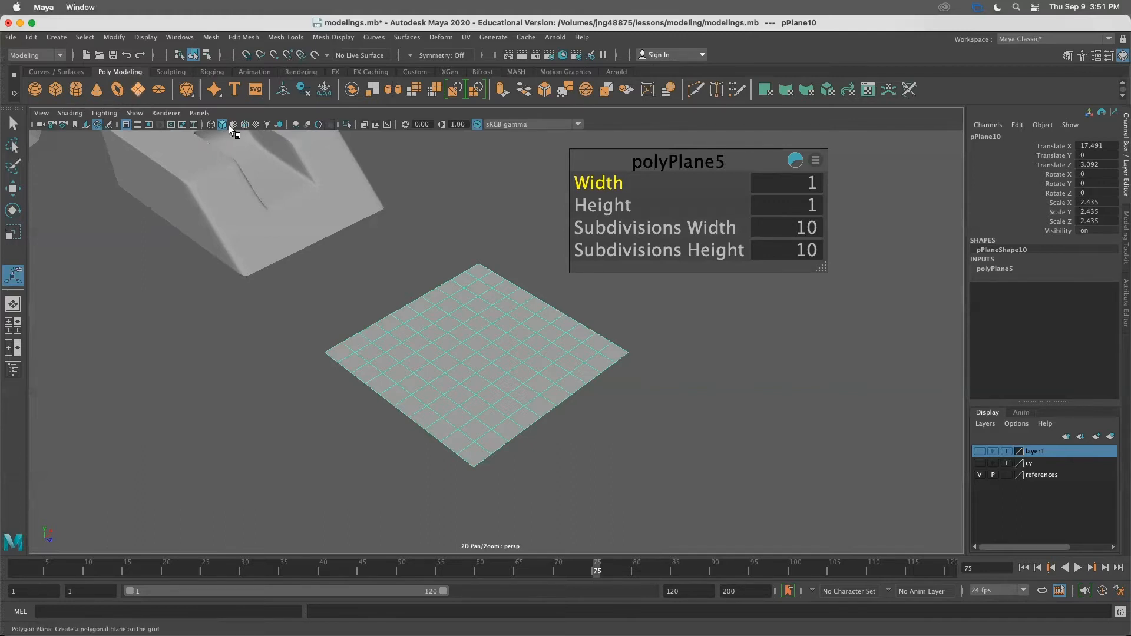
# Set the plane's Subdivisions Width and Subdivisions Height to 1
pyautogui.moveTo(663, 234)
pyautogui.mouseDown()
pyautogui.moveTo(643, 235)
pyautogui.moveTo(672, 227)
pyautogui.mouseUp()
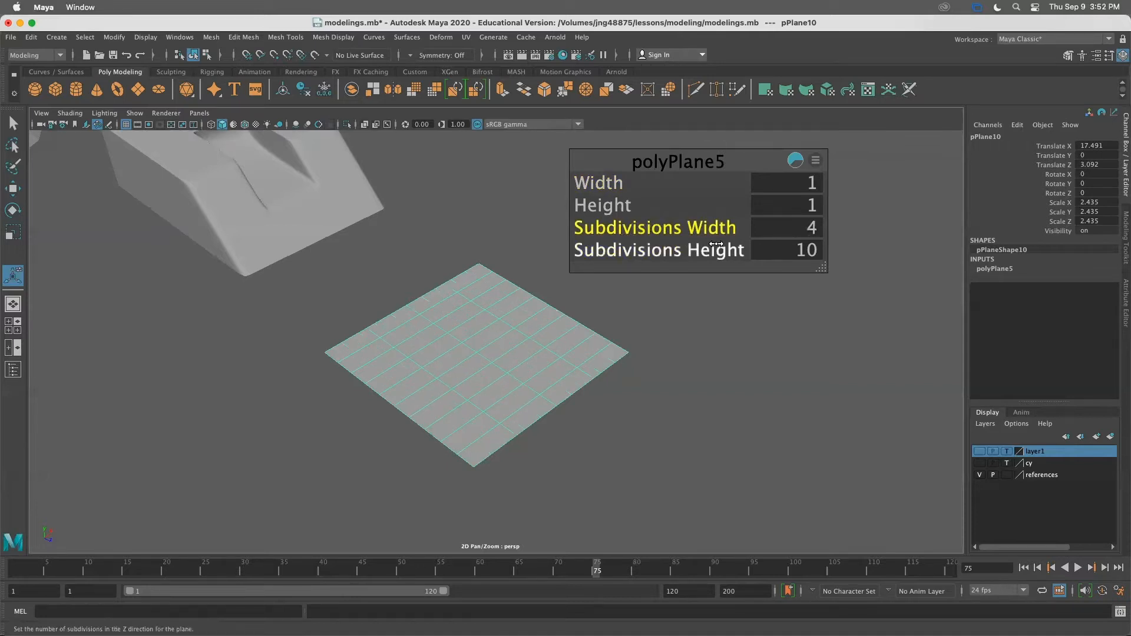
pyautogui.moveTo(681, 229); pyautogui.dragTo(662, 227)
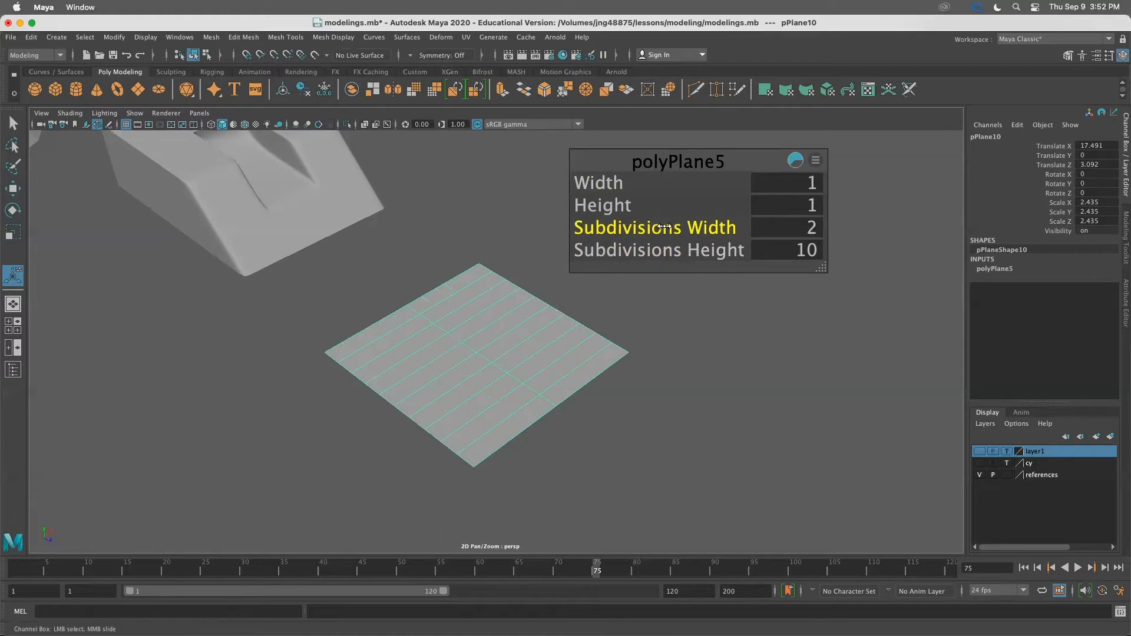
pyautogui.keyDown('alt'); pyautogui.moveTo(169, 290); pyautogui.dragTo(249, 330, button='middle'); pyautogui.keyUp('alt')
pyautogui.scroll(-5, 313, 295)
pyautogui.moveTo(703, 228); pyautogui.dragTo(659, 251)
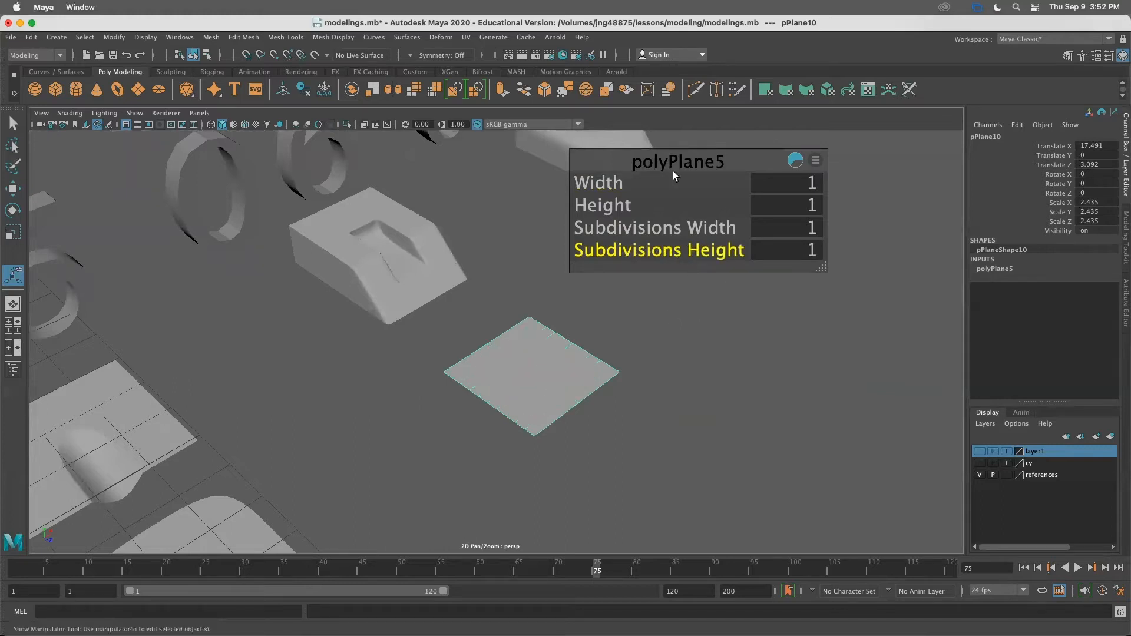
pyautogui.moveTo(666, 162); pyautogui.dragTo(681, 188)
pyautogui.rightClick(560, 377)
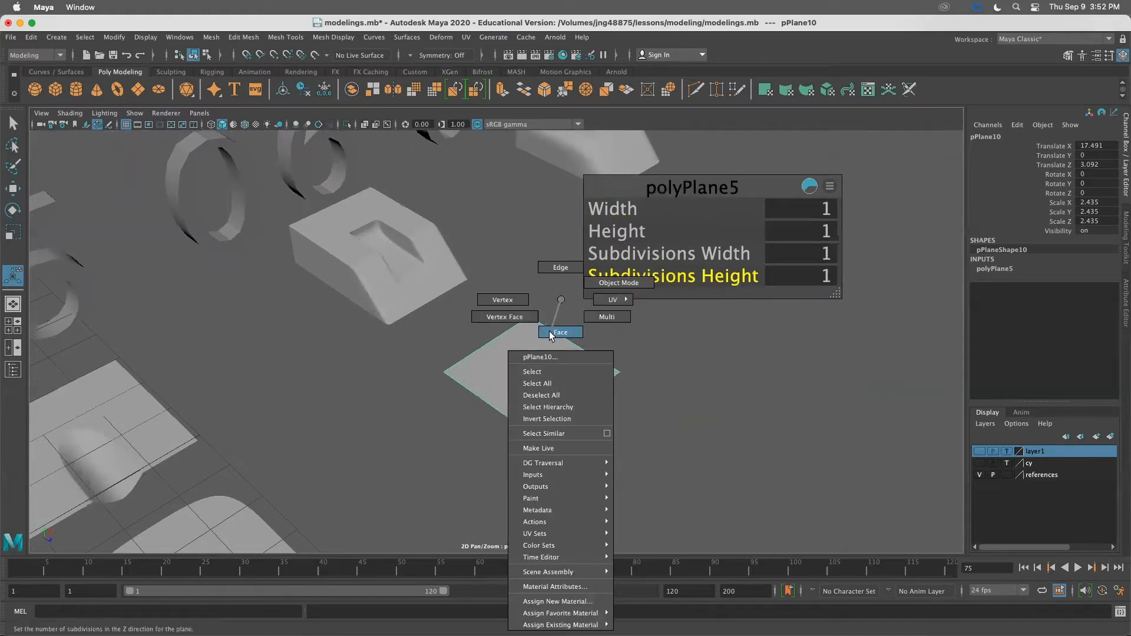
pyautogui.moveTo(549, 331); pyautogui.dragTo(551, 334, button='right')
pyautogui.scroll(5, 614, 461)
pyautogui.scroll(-5, 682, 390)
pyautogui.click(551, 394)
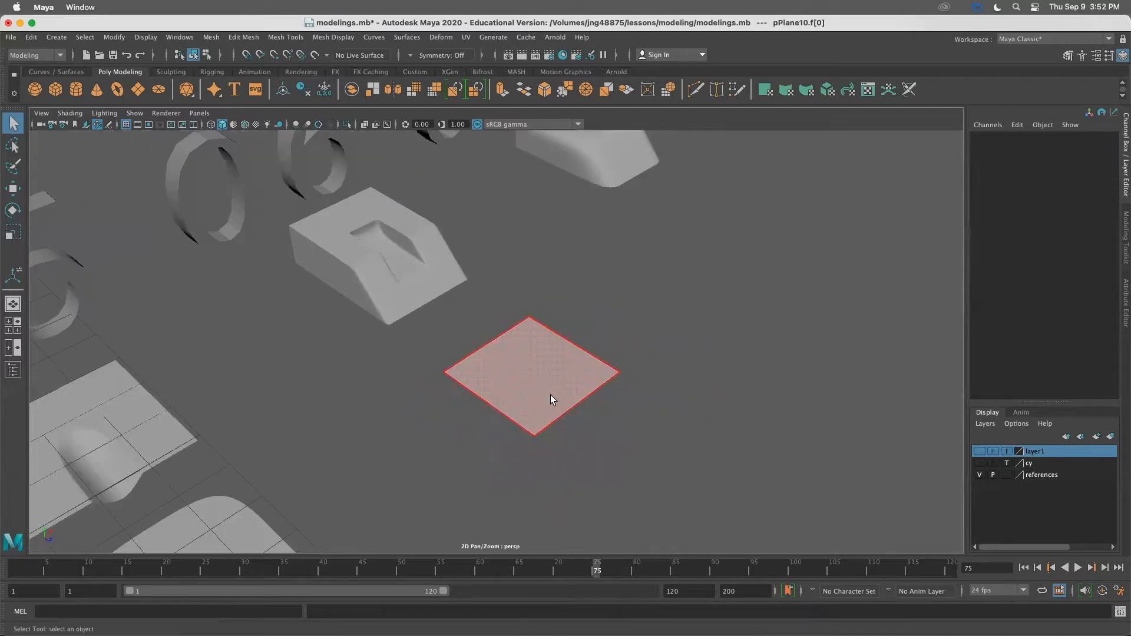
pyautogui.click(551, 396)
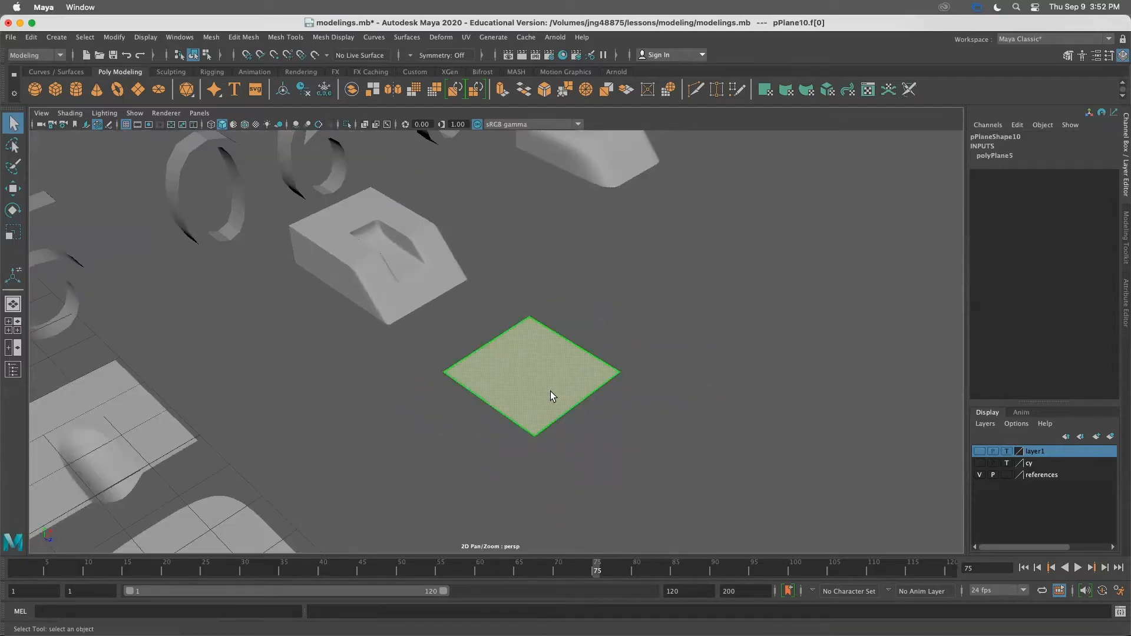
pyautogui.click(641, 288)
pyautogui.click(554, 418)
pyautogui.moveTo(513, 299); pyautogui.dragTo(549, 293, button='right')
pyautogui.moveTo(580, 373); pyautogui.dragTo(660, 294, button='right')
pyautogui.moveTo(535, 375); pyautogui.dragTo(592, 282, button='right')
pyautogui.keyDown('alt'); pyautogui.moveTo(566, 324); pyautogui.dragTo(432, 338); pyautogui.keyUp('alt')
# Select the finished 06 model and examine its wireframe topology from several sides
pyautogui.click(443, 300)
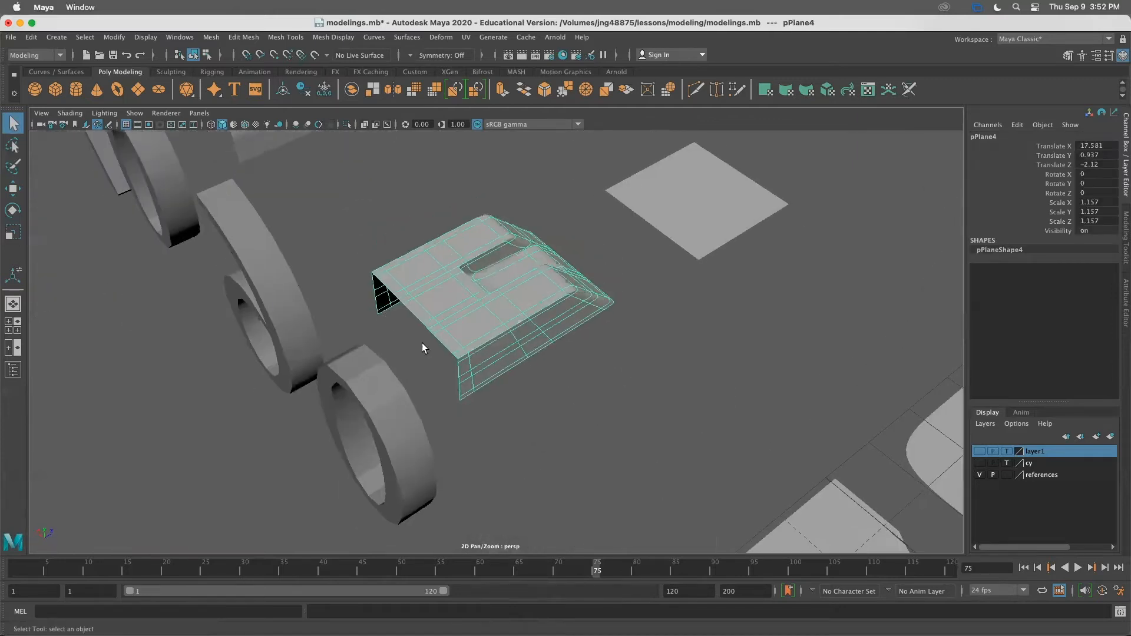
pyautogui.keyDown('alt'); pyautogui.moveTo(487, 375); pyautogui.dragTo(371, 367); pyautogui.keyUp('alt')
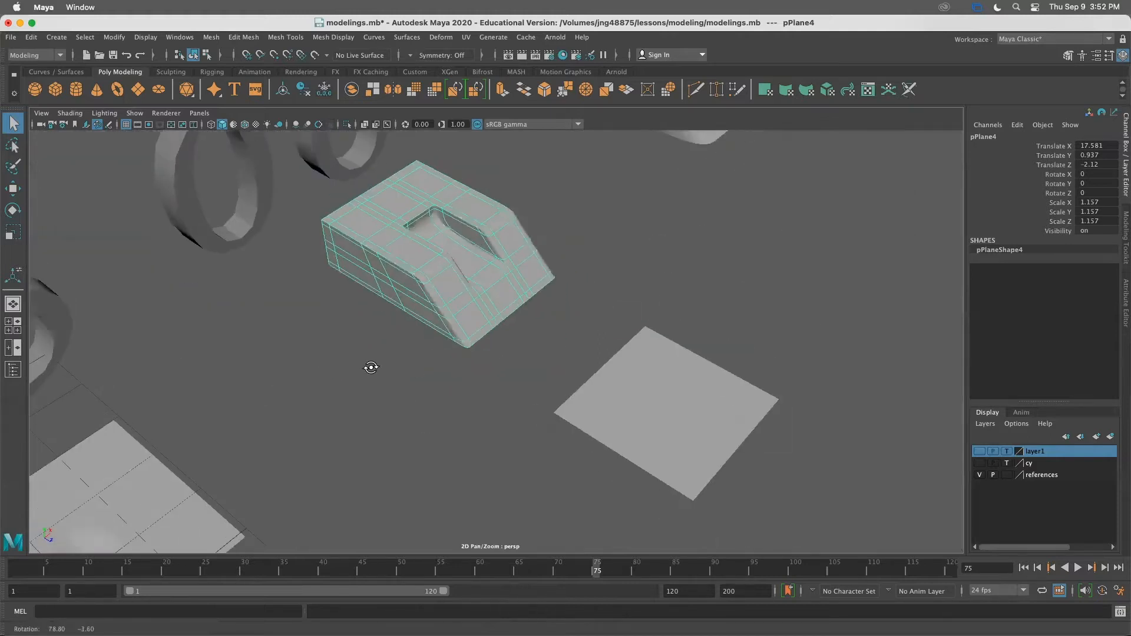
pyautogui.keyDown('alt'); pyautogui.moveTo(393, 292); pyautogui.dragTo(533, 291); pyautogui.keyUp('alt')
# Lengthen the plane by moving its edge farthest from the 06 model outward to about Z 4.75
pyautogui.moveTo(533, 291); pyautogui.dragTo(532, 259, button='right')
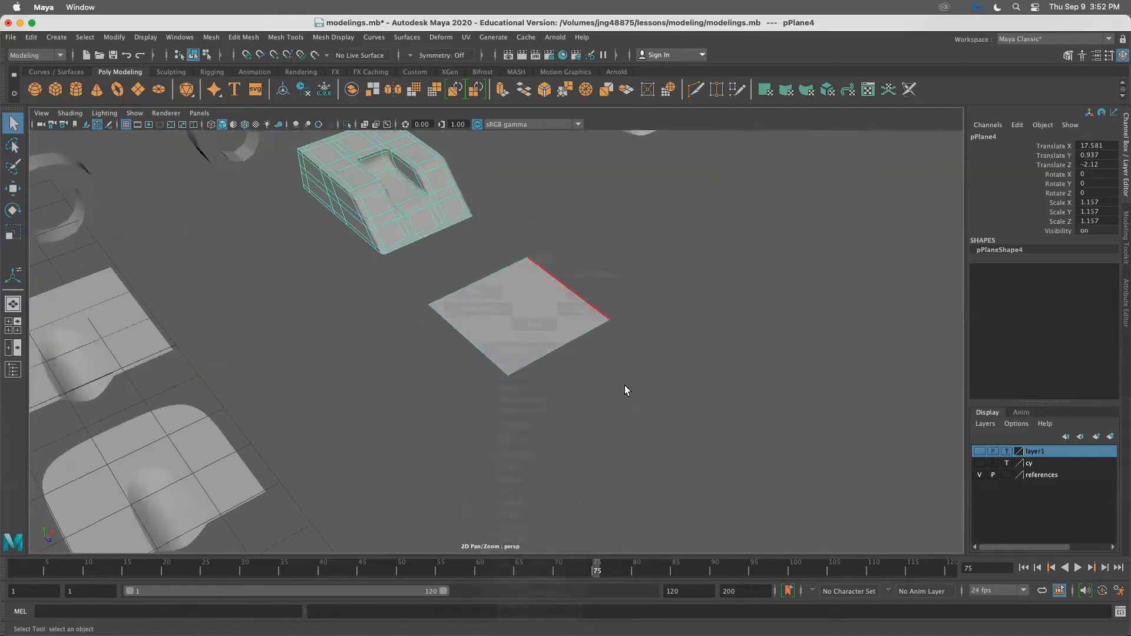
pyautogui.click(572, 339)
pyautogui.keyDown('alt'); pyautogui.moveTo(586, 407); pyautogui.dragTo(617, 402); pyautogui.keyUp('alt')
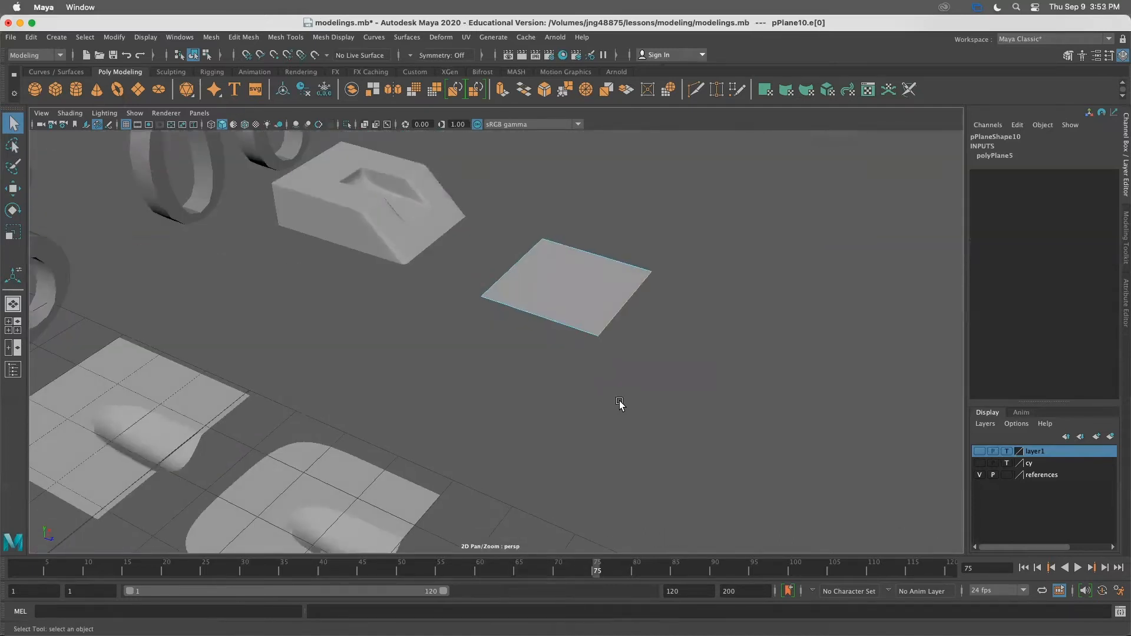
pyautogui.press('w')
pyautogui.moveTo(670, 317)
pyautogui.mouseDown()
pyautogui.moveTo(821, 354)
pyautogui.moveTo(576, 323)
pyautogui.moveTo(756, 284)
pyautogui.moveTo(674, 278)
pyautogui.moveTo(691, 311)
pyautogui.mouseUp()
pyautogui.moveTo(743, 369); pyautogui.dragTo(722, 361)
pyautogui.keyDown('alt'); pyautogui.moveTo(523, 250); pyautogui.dragTo(311, 253); pyautogui.keyUp('alt')
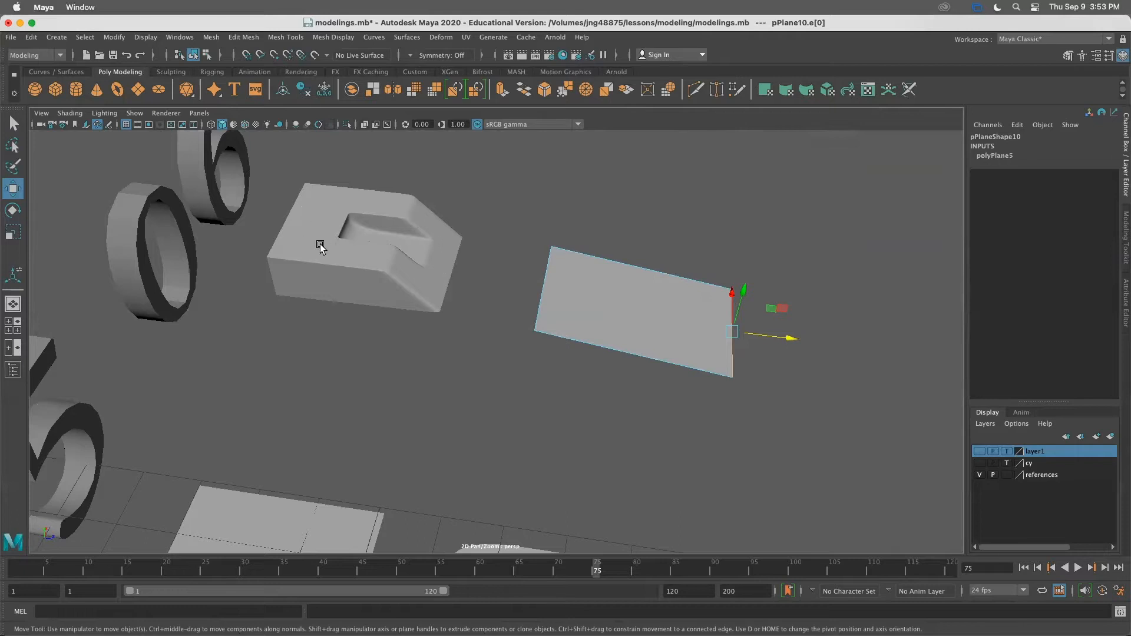
pyautogui.keyDown('alt'); pyautogui.moveTo(445, 278); pyautogui.dragTo(805, 380); pyautogui.keyUp('alt')
pyautogui.moveTo(698, 397); pyautogui.dragTo(656, 373)
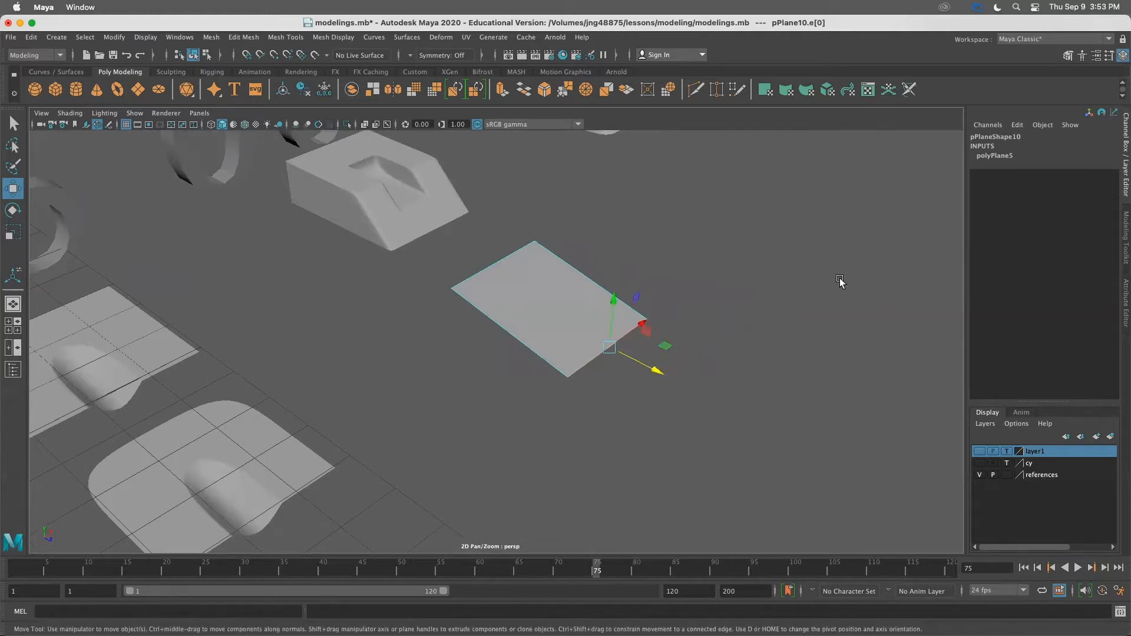
# Display the Modeling Toolkit while keeping the plane's outer edge selected
pyautogui.keyDown('alt'); pyautogui.moveTo(840, 281); pyautogui.dragTo(821, 285); pyautogui.keyUp('alt')
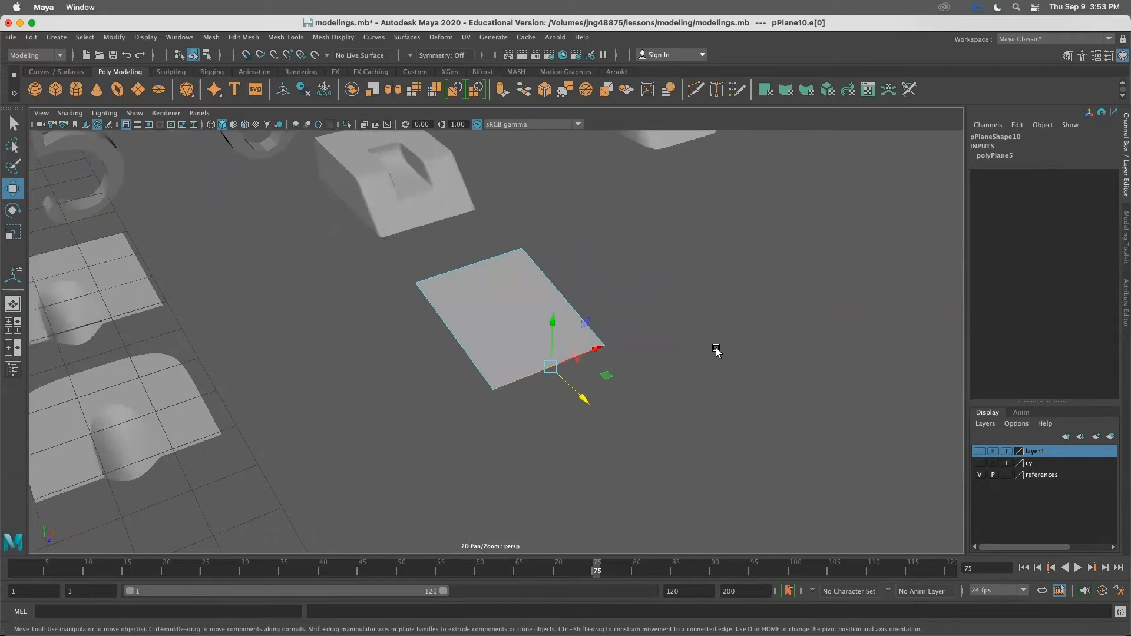
pyautogui.keyDown('alt'); pyautogui.moveTo(716, 351); pyautogui.dragTo(719, 346); pyautogui.keyUp('alt')
pyautogui.click(1123, 236)
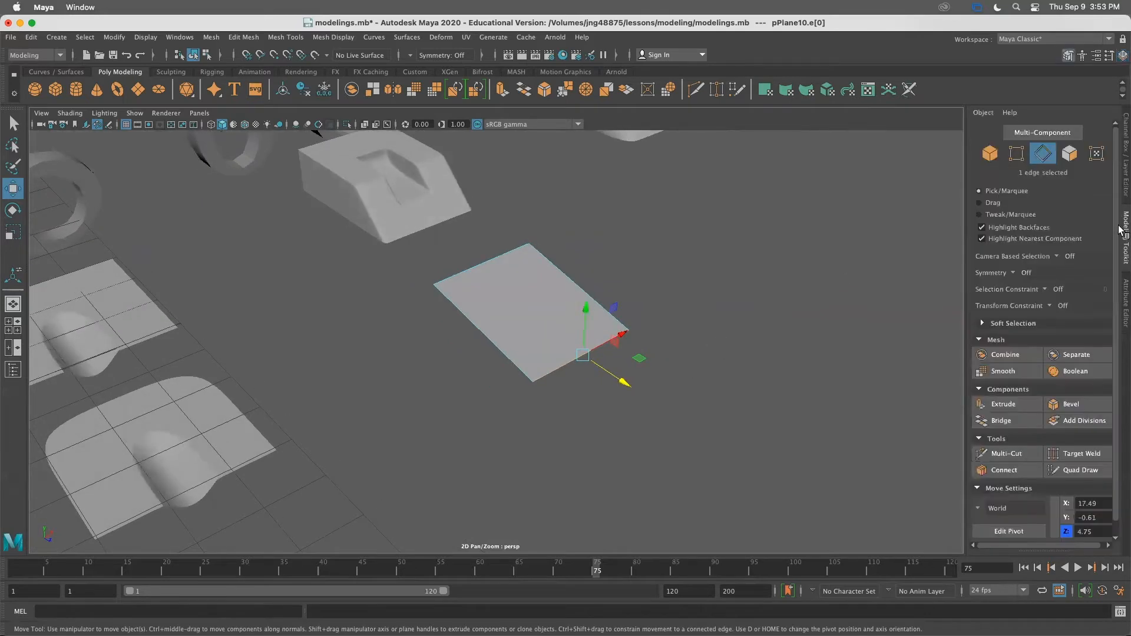
pyautogui.scroll(-1, 1031, 371)
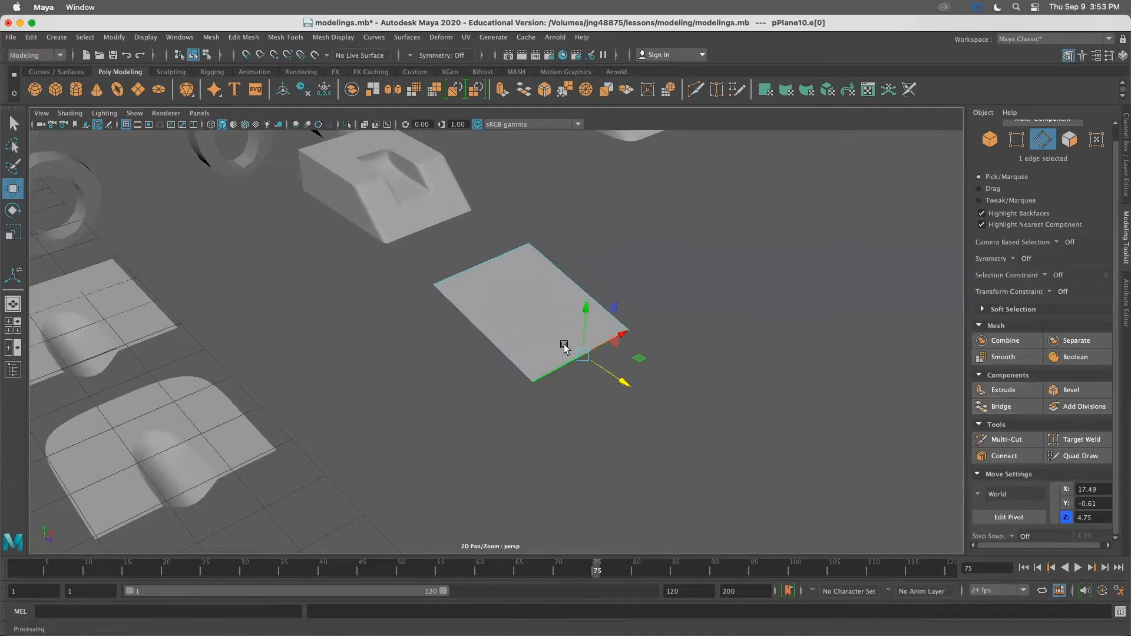
pyautogui.keyDown('alt'); pyautogui.moveTo(563, 347); pyautogui.dragTo(366, 226); pyautogui.keyUp('alt')
pyautogui.keyDown('alt'); pyautogui.moveTo(565, 308); pyautogui.dragTo(581, 262); pyautogui.keyUp('alt')
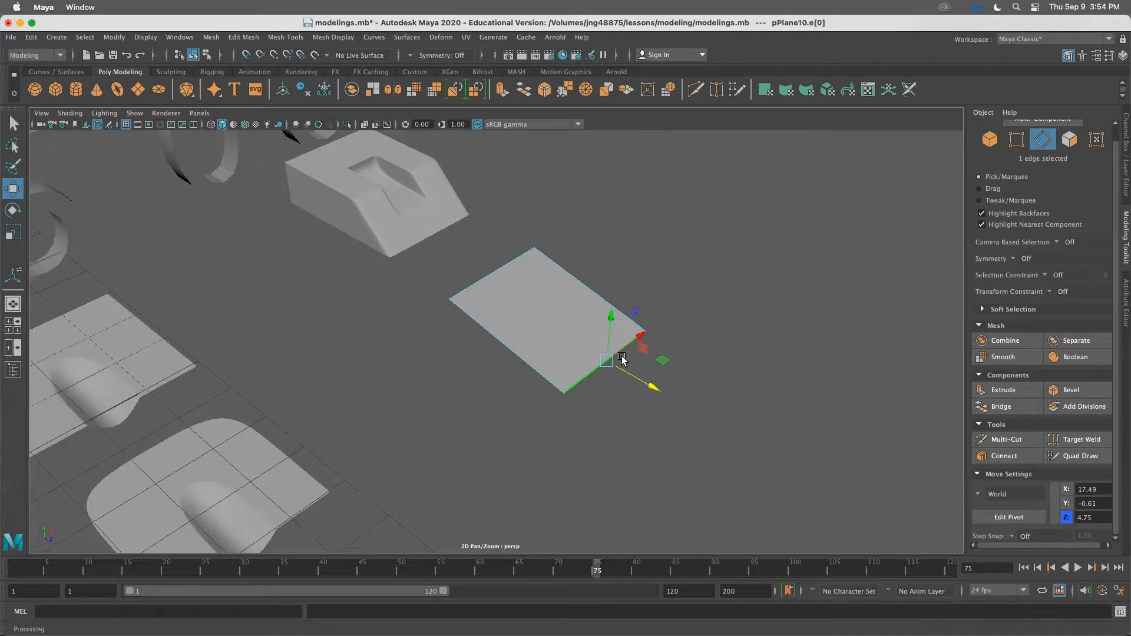
# Try extruding the plane's outer edge, and undo it together with that edge's preceding downward move
pyautogui.hotkey('ctrl', 'e')
pyautogui.moveTo(841, 320); pyautogui.dragTo(726, 253)
pyautogui.moveTo(670, 191); pyautogui.dragTo(849, 150)
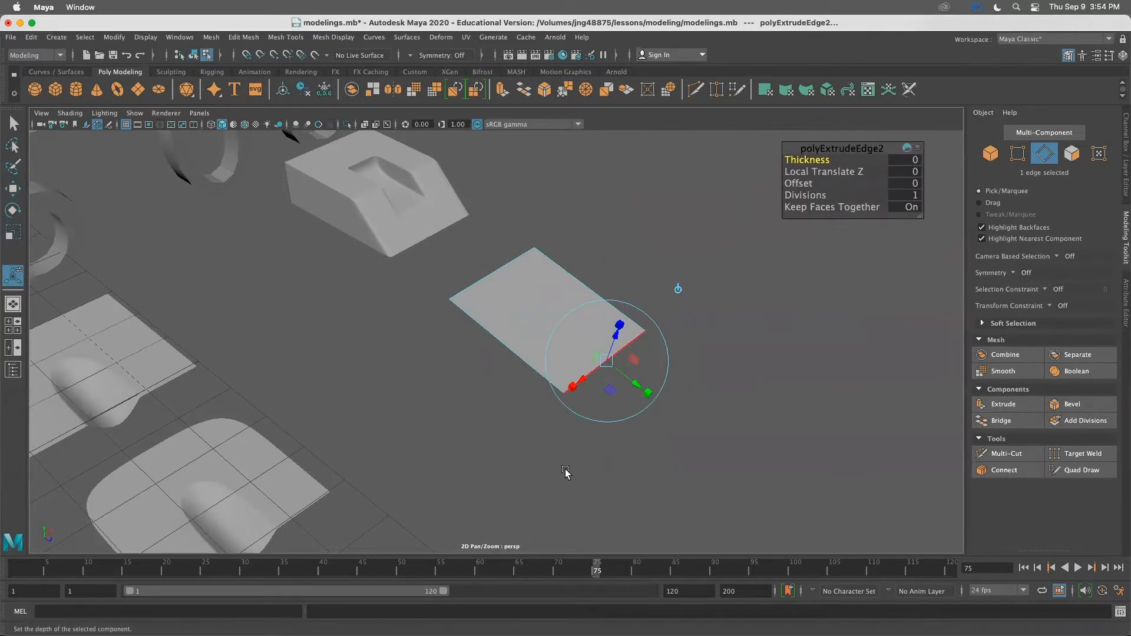
pyautogui.keyDown('alt'); pyautogui.moveTo(512, 448); pyautogui.dragTo(527, 433); pyautogui.keyUp('alt')
pyautogui.moveTo(649, 258); pyautogui.dragTo(677, 373)
pyautogui.hotkey('ctrl', 'z')
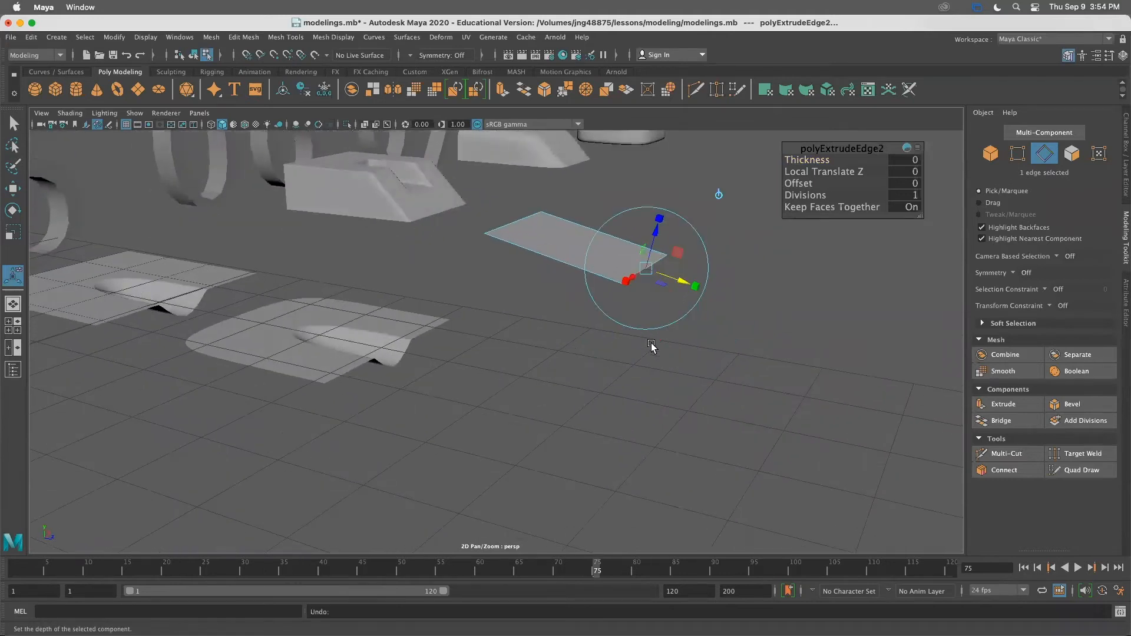
pyautogui.hotkey('ctrl', 'z')
pyautogui.hotkey('ctrl', 'z')
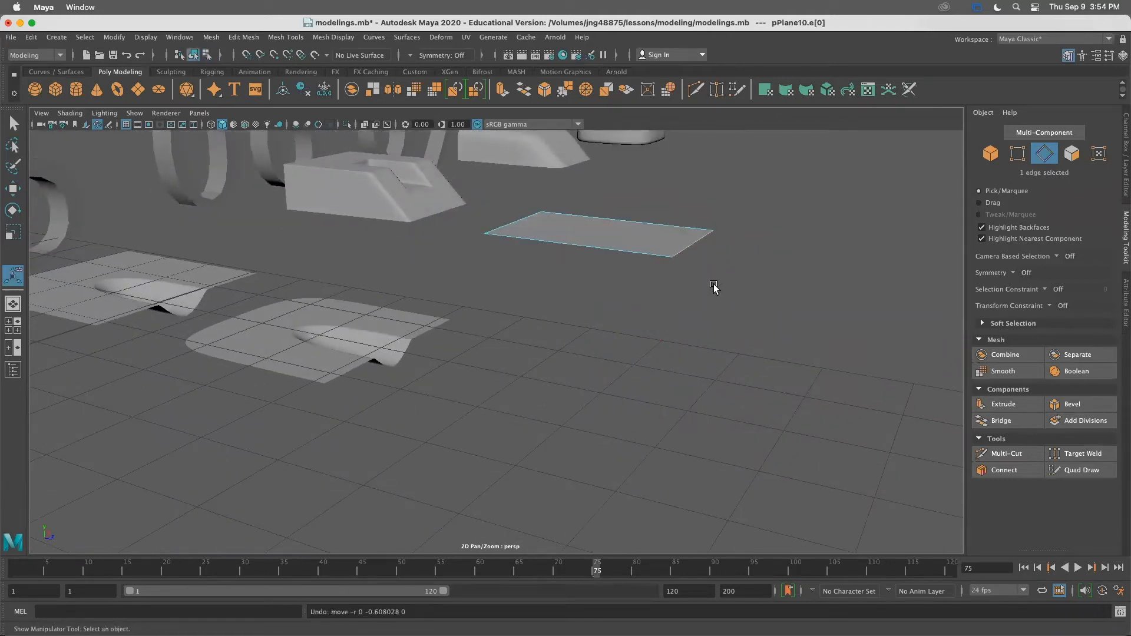
# Extrude the plane's outer edge outward and downward to form the block's sloped front face
pyautogui.hotkey('ctrl', 'e')
pyautogui.moveTo(697, 213); pyautogui.dragTo(704, 286)
pyautogui.moveTo(726, 323); pyautogui.dragTo(698, 384)
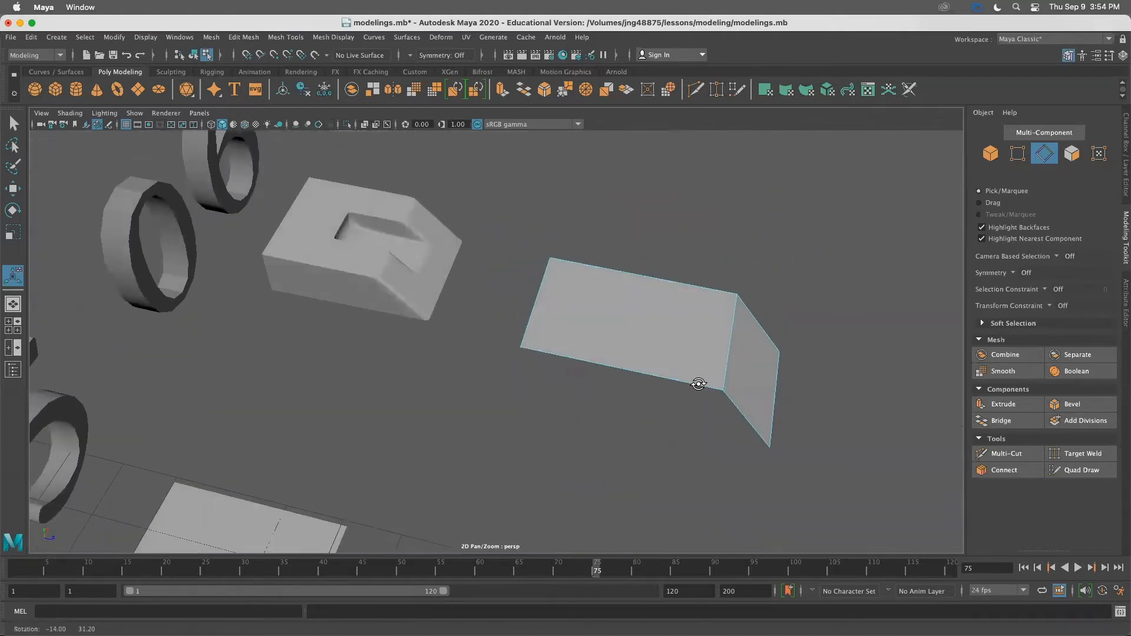
# Compare the new shape's top and slope with those of the finished 06 model from above
pyautogui.click(543, 274)
pyautogui.press('w')
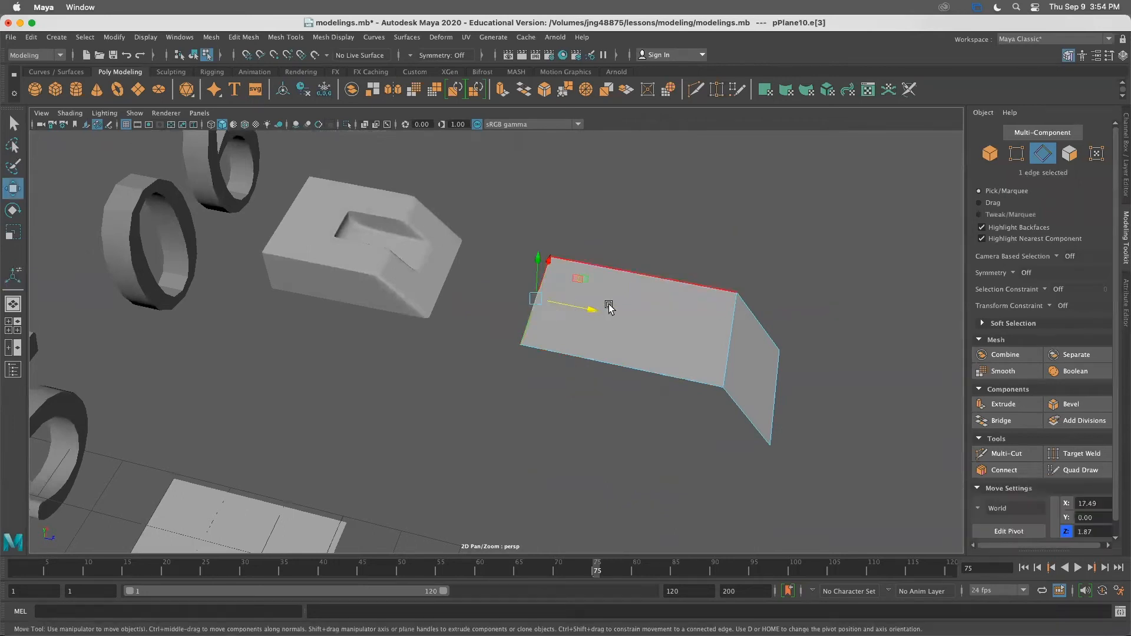
pyautogui.keyDown('alt'); pyautogui.moveTo(563, 354); pyautogui.dragTo(634, 434); pyautogui.keyUp('alt')
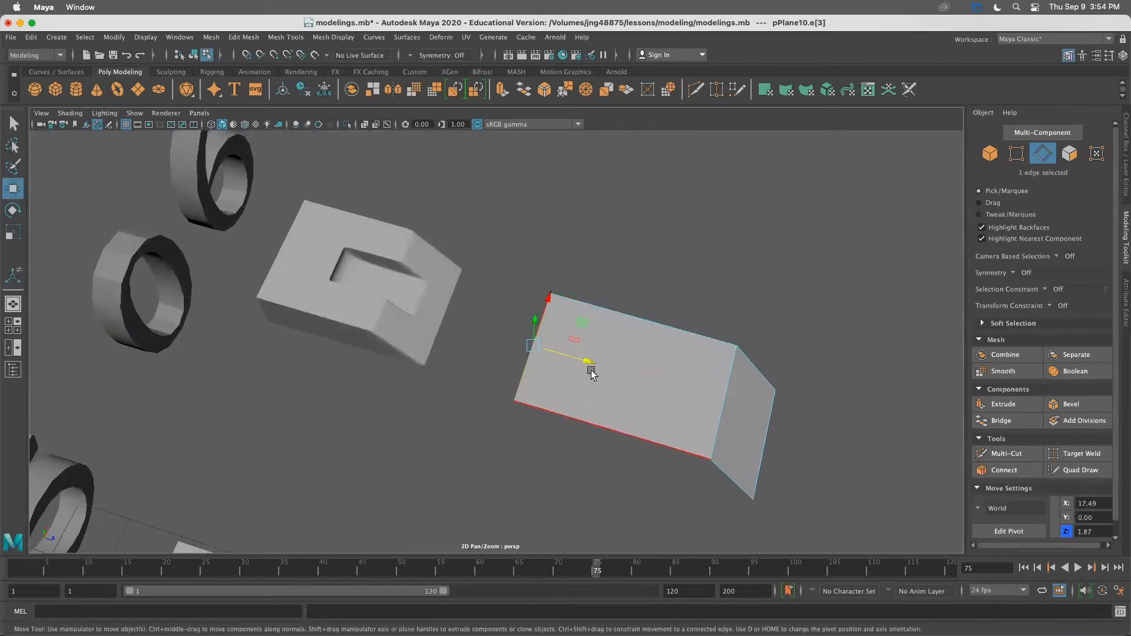
pyautogui.keyDown('alt'); pyautogui.moveTo(625, 391); pyautogui.dragTo(429, 265); pyautogui.keyUp('alt')
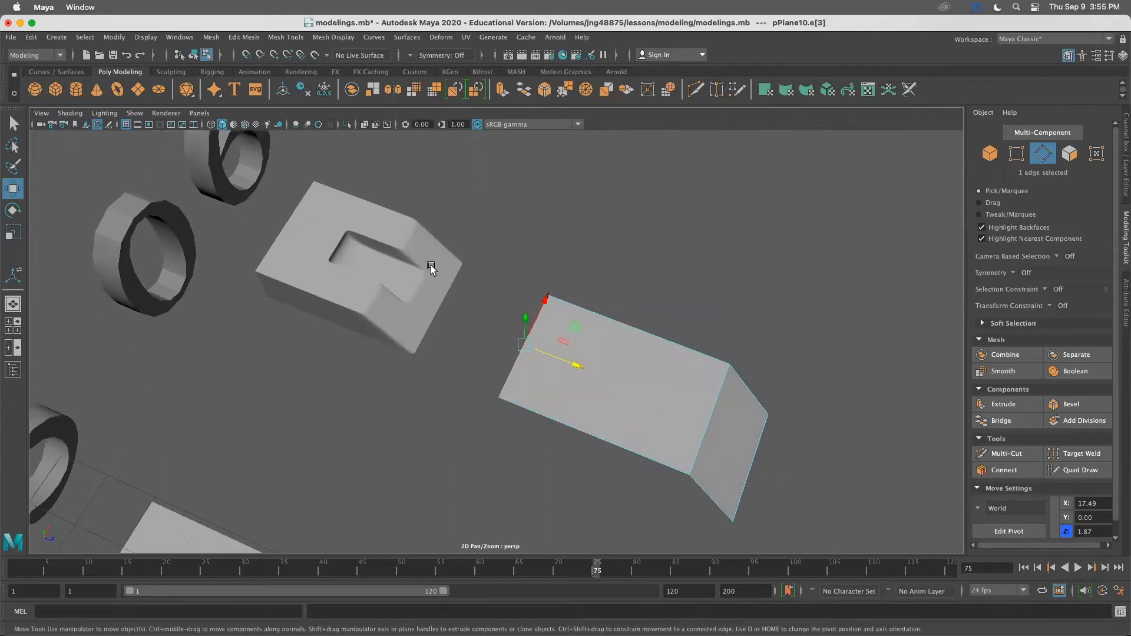
pyautogui.keyDown('alt'); pyautogui.moveTo(354, 290); pyautogui.dragTo(370, 273); pyautogui.keyUp('alt')
pyautogui.keyDown('alt'); pyautogui.moveTo(335, 261); pyautogui.dragTo(378, 254, button='right'); pyautogui.keyUp('alt')
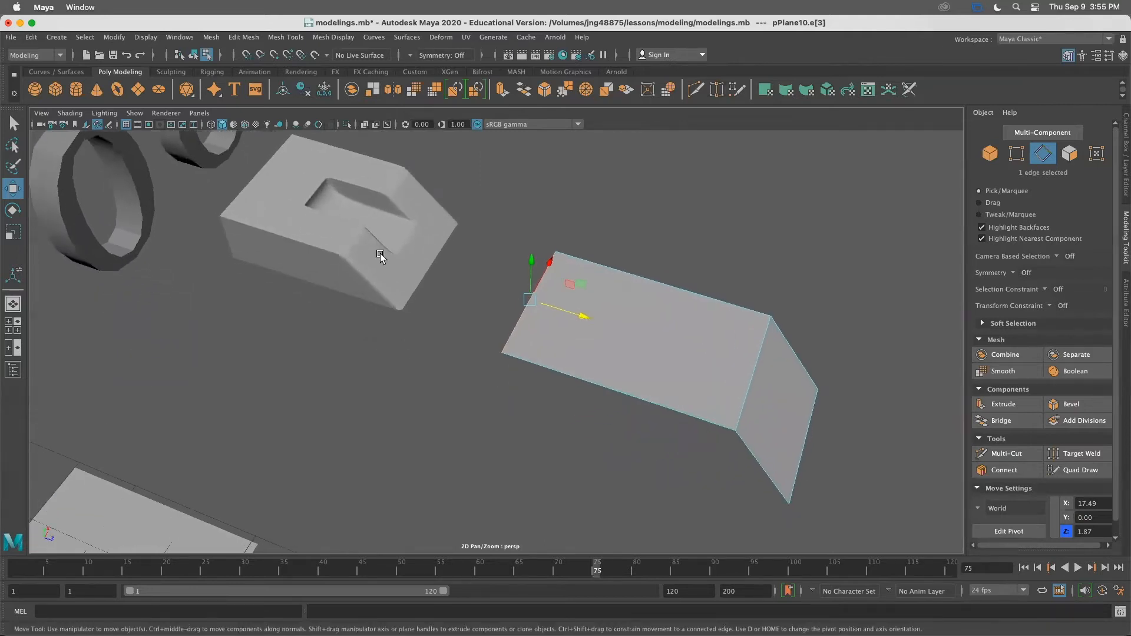
pyautogui.keyDown('alt'); pyautogui.moveTo(323, 216); pyautogui.dragTo(335, 253, button='middle'); pyautogui.keyUp('alt')
# Switch to object selection and raise the whole shape to about X 16.91, Y 0.92
pyautogui.moveTo(598, 353); pyautogui.dragTo(672, 331)
pyautogui.moveTo(699, 242); pyautogui.dragTo(724, 232, button='right')
pyautogui.moveTo(630, 191); pyautogui.dragTo(628, 154)
pyautogui.keyDown('alt'); pyautogui.moveTo(686, 290); pyautogui.dragTo(618, 324); pyautogui.keyUp('alt')
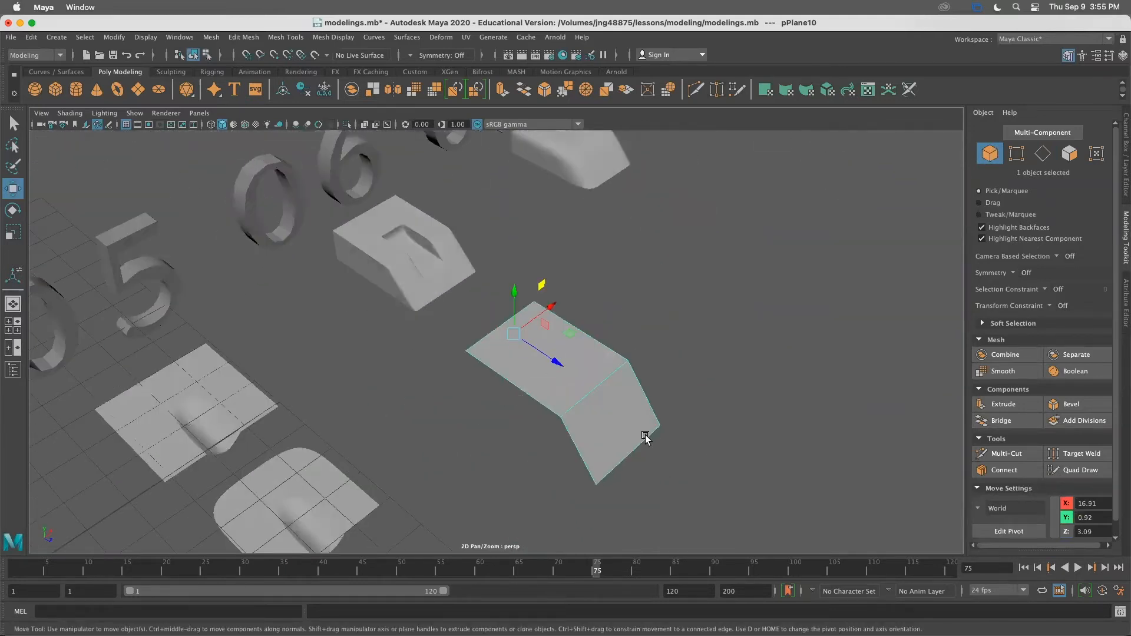
# Extrude the two long edges of the flat top downward into side walls with a Local Translate Z of -1.493
pyautogui.keyDown('alt'); pyautogui.moveTo(598, 433); pyautogui.dragTo(593, 356); pyautogui.keyUp('alt')
pyautogui.keyDown('alt'); pyautogui.moveTo(409, 275); pyautogui.dragTo(596, 379); pyautogui.keyUp('alt')
pyautogui.moveTo(595, 301); pyautogui.dragTo(598, 269, button='right')
pyautogui.click(571, 338)
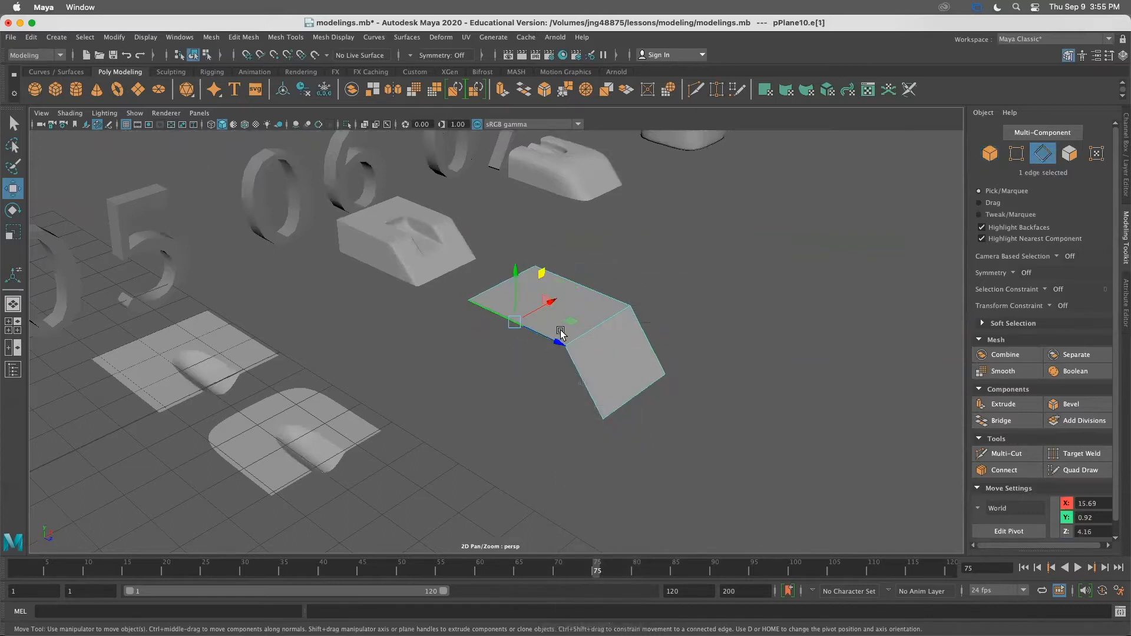
pyautogui.keyDown('shift'); pyautogui.click(600, 294); pyautogui.keyUp('shift')
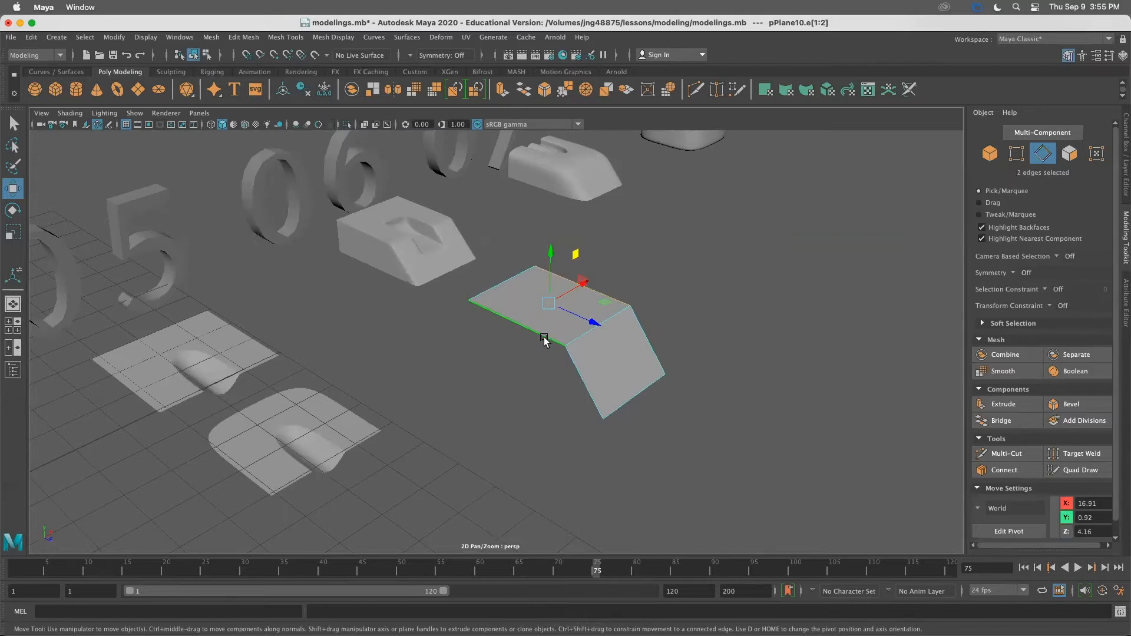
pyautogui.keyDown('alt'); pyautogui.moveTo(597, 295); pyautogui.dragTo(635, 291); pyautogui.keyUp('alt')
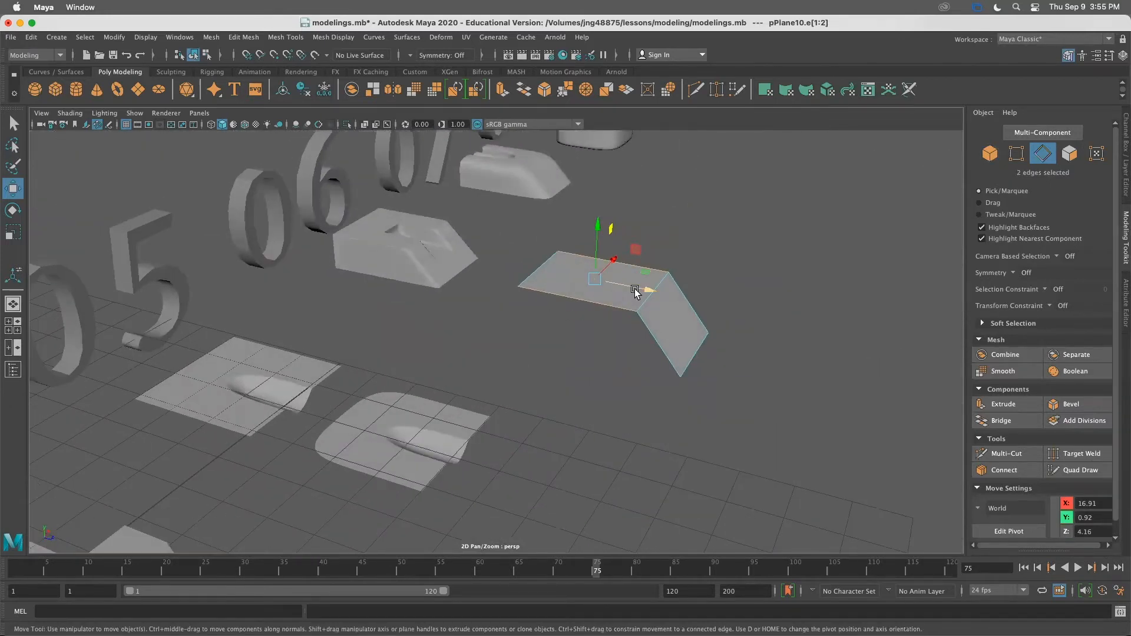
pyautogui.hotkey('ctrl', 'e')
pyautogui.moveTo(576, 283); pyautogui.dragTo(598, 324)
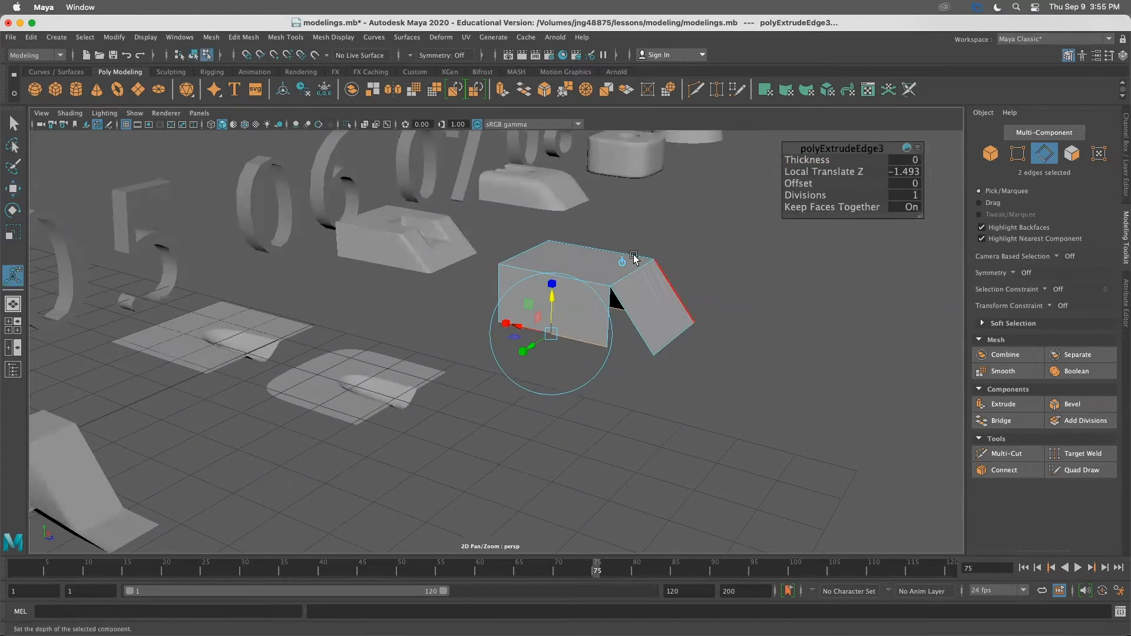
pyautogui.click(13, 122)
# Target Weld the near side wall's front vertical edge onto the adjacent side edge of the sloped face
pyautogui.keyDown('alt'); pyautogui.moveTo(731, 376); pyautogui.dragTo(687, 403); pyautogui.keyUp('alt')
pyautogui.keyDown('alt'); pyautogui.moveTo(615, 335); pyautogui.dragTo(602, 354); pyautogui.keyUp('alt')
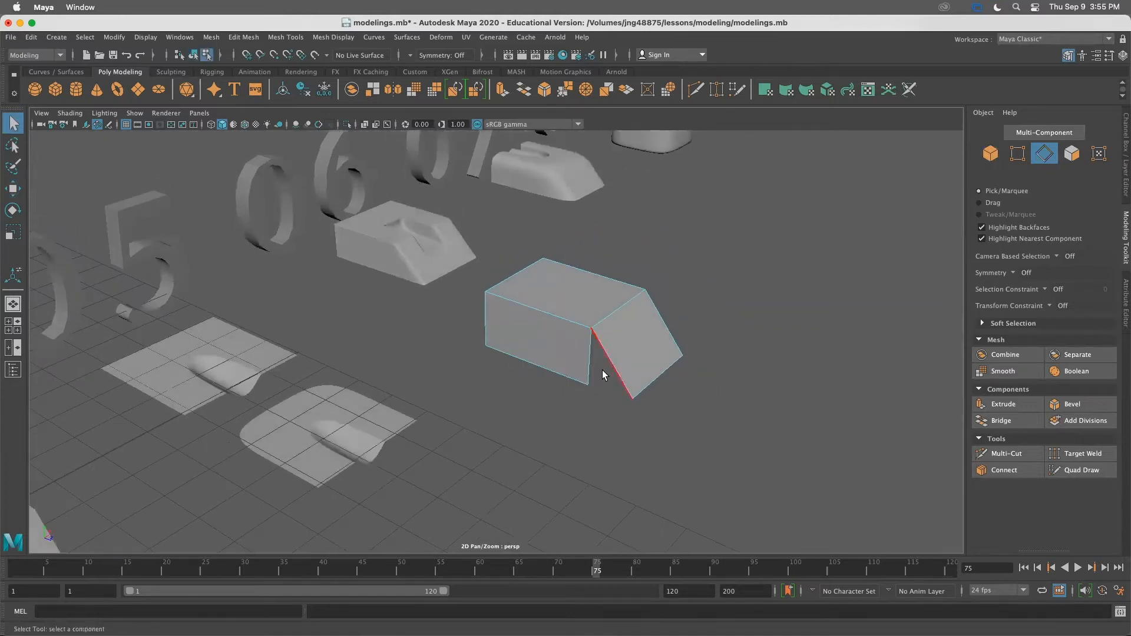
pyautogui.keyDown('alt'); pyautogui.moveTo(605, 378); pyautogui.dragTo(624, 359); pyautogui.keyUp('alt')
pyautogui.click(1081, 454)
pyautogui.scroll(-1, 1084, 469)
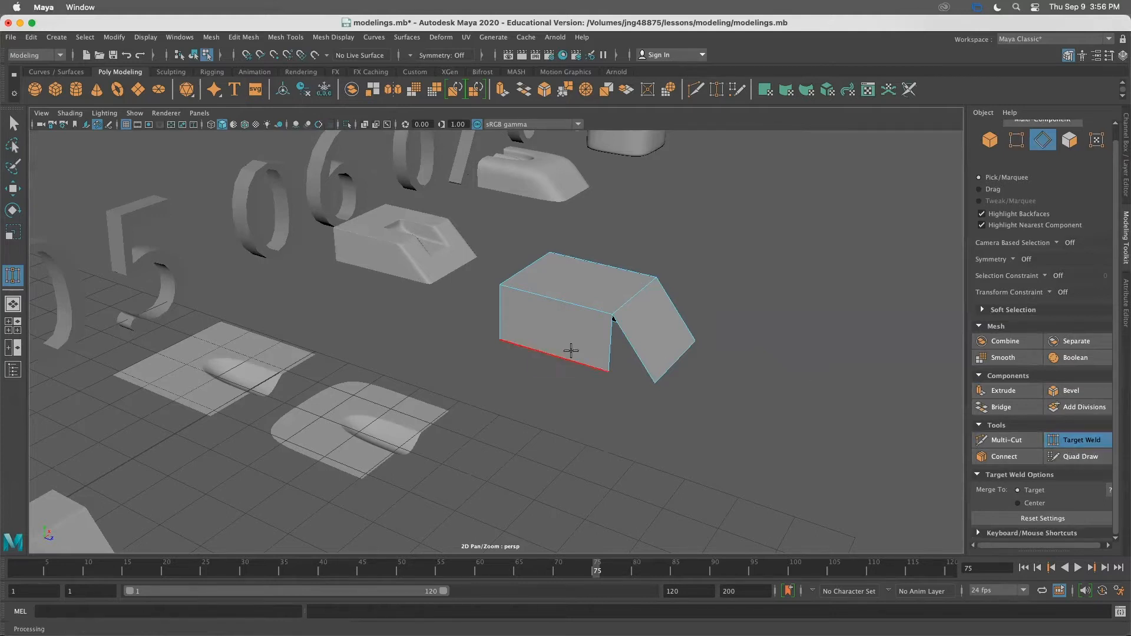
pyautogui.scroll(5, 615, 360)
pyautogui.keyDown('alt'); pyautogui.moveTo(787, 341); pyautogui.dragTo(655, 346, button='middle'); pyautogui.keyUp('alt')
pyautogui.keyDown('alt'); pyautogui.moveTo(634, 457); pyautogui.dragTo(628, 430); pyautogui.keyUp('alt')
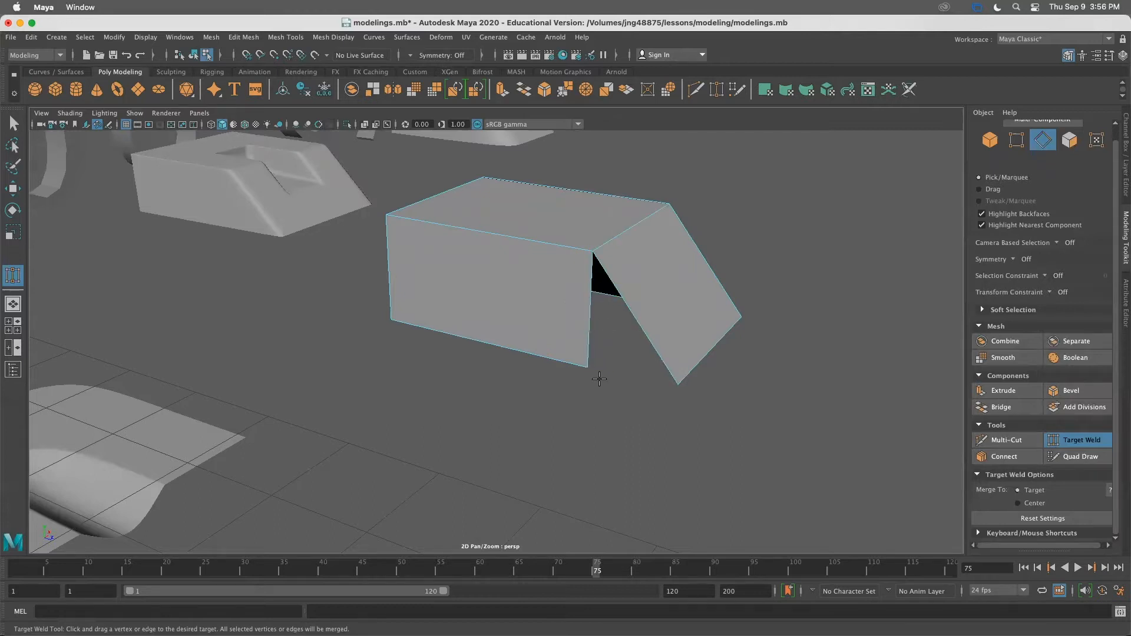
pyautogui.keyDown('alt'); pyautogui.moveTo(702, 391); pyautogui.dragTo(664, 400); pyautogui.keyUp('alt')
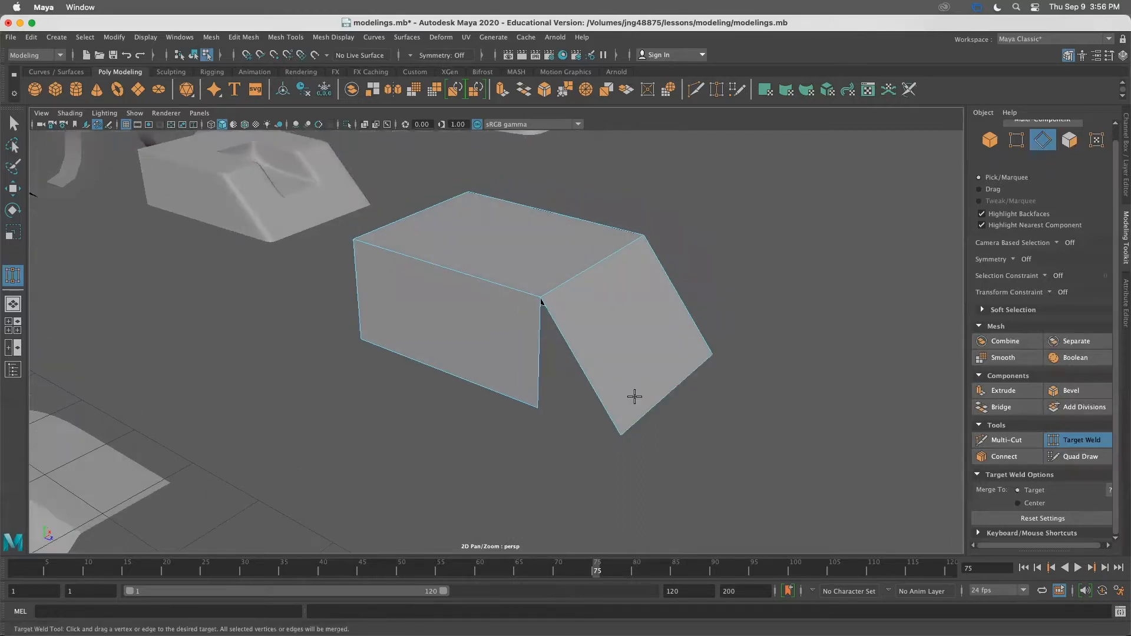
pyautogui.keyDown('alt'); pyautogui.moveTo(535, 431); pyautogui.dragTo(579, 425); pyautogui.keyUp('alt')
pyautogui.click(596, 344)
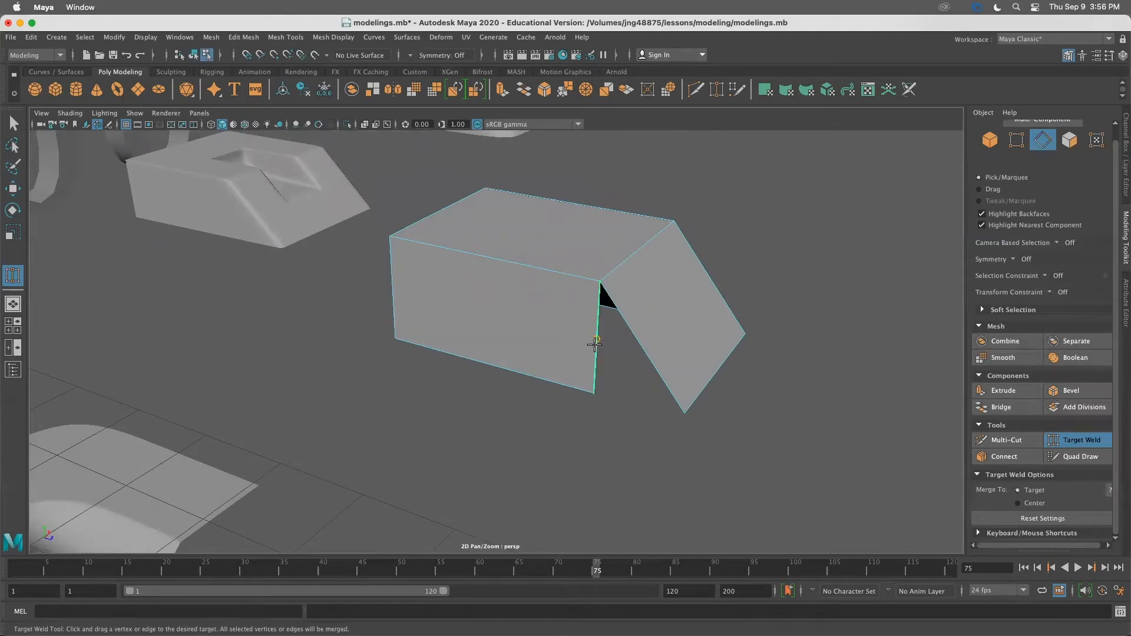
pyautogui.moveTo(593, 345); pyautogui.dragTo(654, 360)
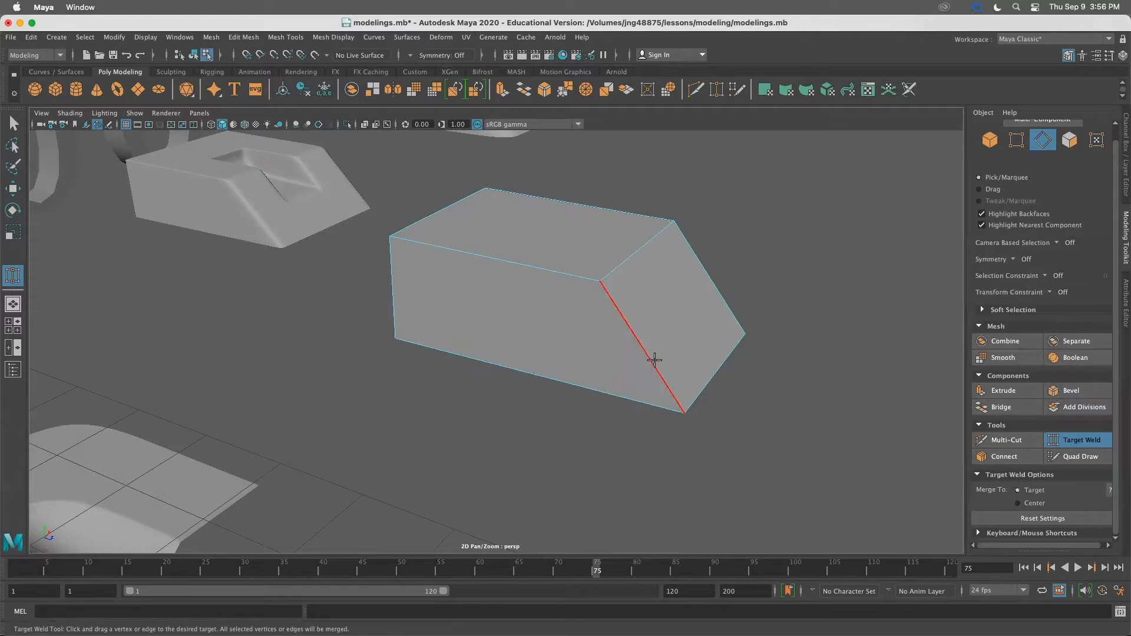
# Target Weld the opposite side wall's front vertical edge onto the sloped face's other side edge
pyautogui.keyDown('alt'); pyautogui.moveTo(903, 476); pyautogui.dragTo(624, 392); pyautogui.keyUp('alt')
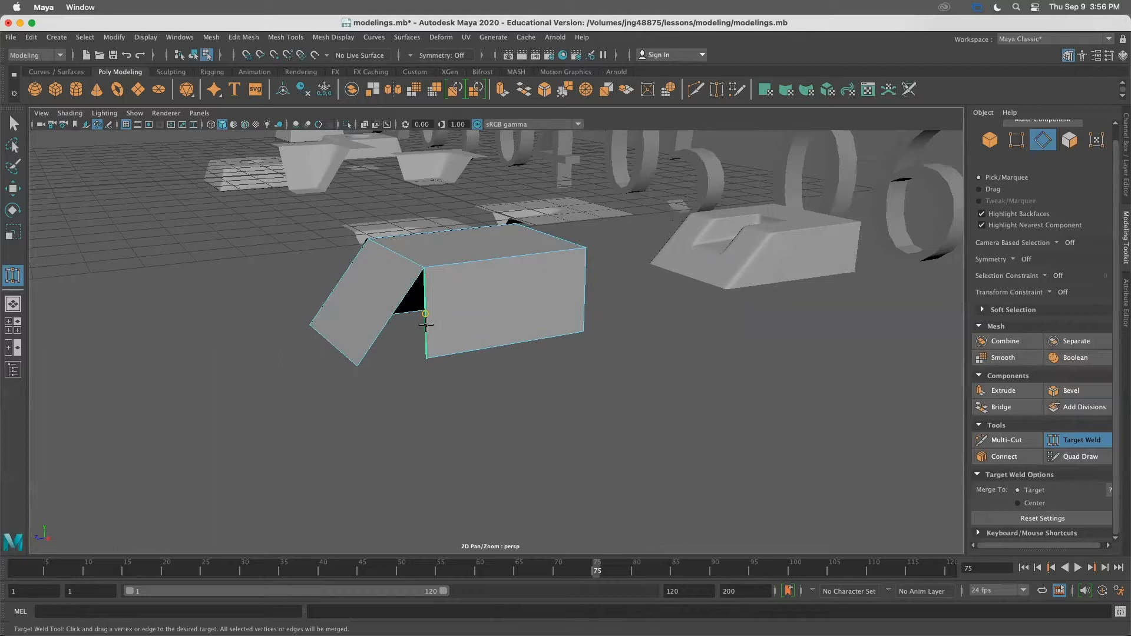
pyautogui.moveTo(411, 326); pyautogui.dragTo(377, 335)
pyautogui.keyDown('alt'); pyautogui.moveTo(405, 435); pyautogui.dragTo(434, 338); pyautogui.keyUp('alt')
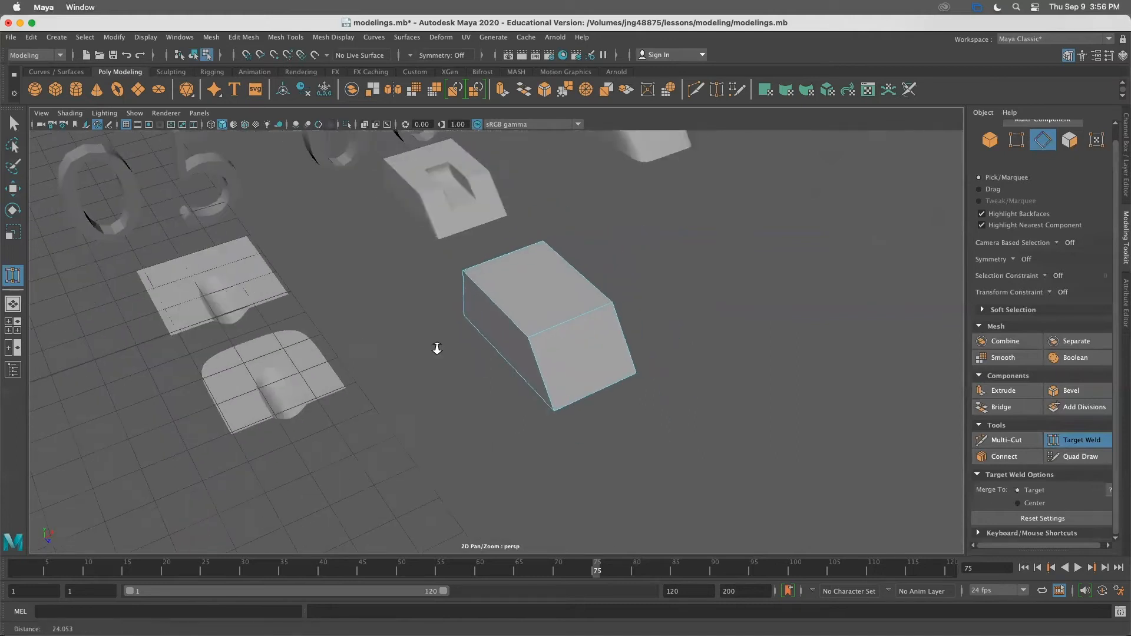
# Leave Target Weld and compare the closed block with the recessed top of the finished 06 model
pyautogui.keyDown('alt'); pyautogui.moveTo(434, 342); pyautogui.dragTo(432, 424, button='middle'); pyautogui.keyUp('alt')
pyautogui.keyDown('alt'); pyautogui.moveTo(433, 424); pyautogui.dragTo(475, 378); pyautogui.keyUp('alt')
pyautogui.moveTo(502, 413)
pyautogui.keyDown('alt'); pyautogui.mouseDown()
pyautogui.moveTo(520, 399)
pyautogui.moveTo(505, 399)
pyautogui.mouseUp(); pyautogui.keyUp('alt')
pyautogui.keyDown('alt'); pyautogui.moveTo(505, 399); pyautogui.dragTo(521, 402, button='right'); pyautogui.keyUp('alt')
pyautogui.keyDown('alt'); pyautogui.moveTo(430, 311); pyautogui.dragTo(434, 269); pyautogui.keyUp('alt')
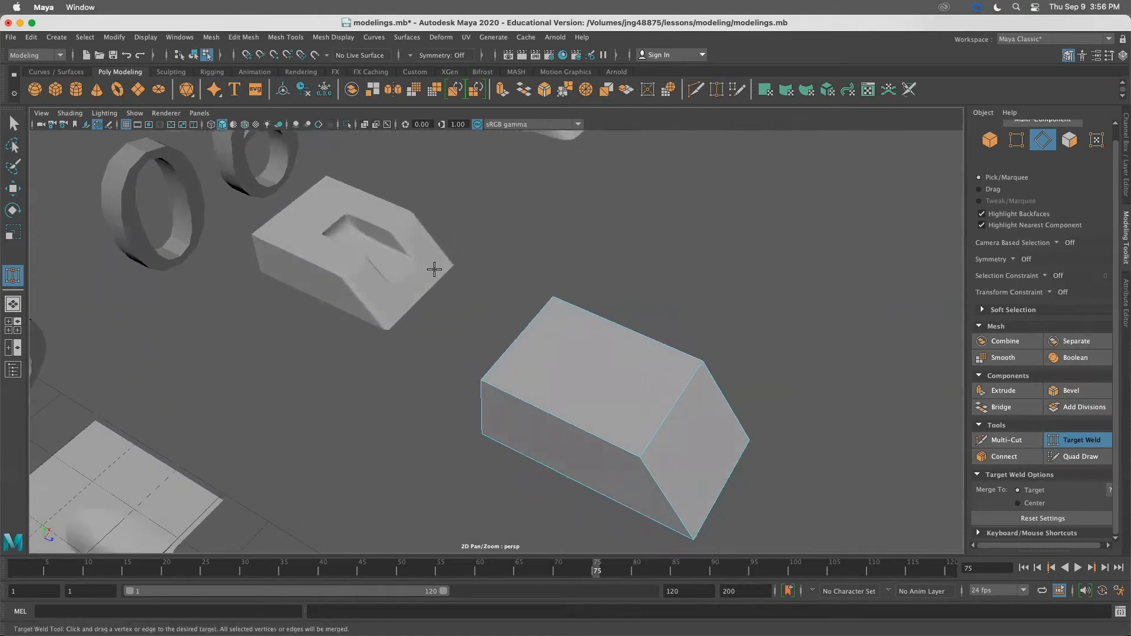
pyautogui.click(23, 123)
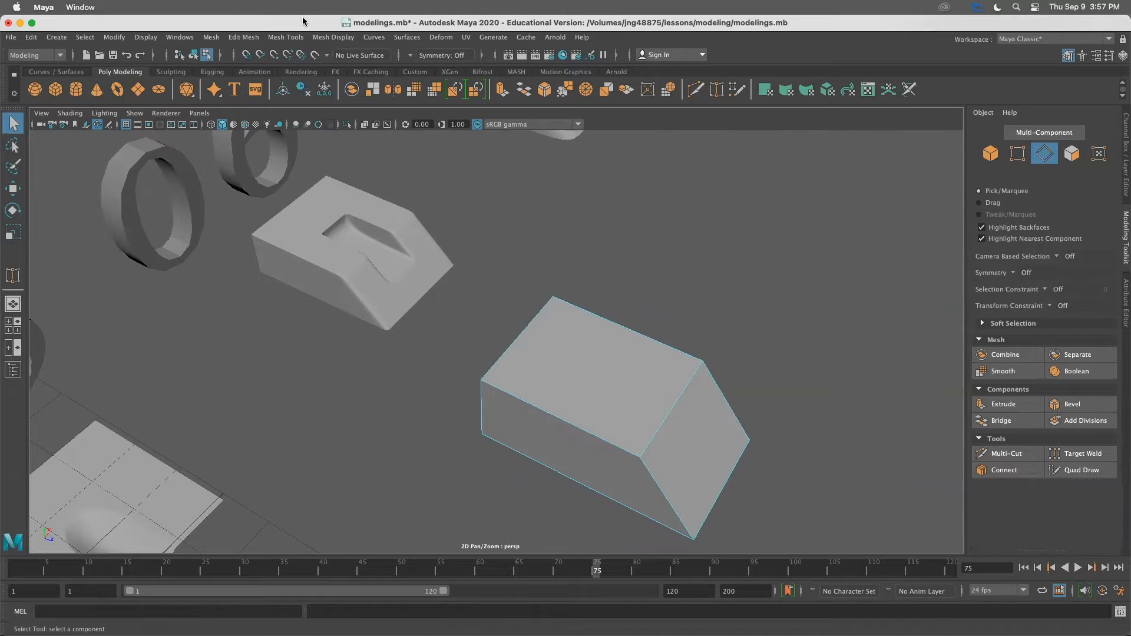
pyautogui.click(239, 37)
pyautogui.moveTo(285, 37)
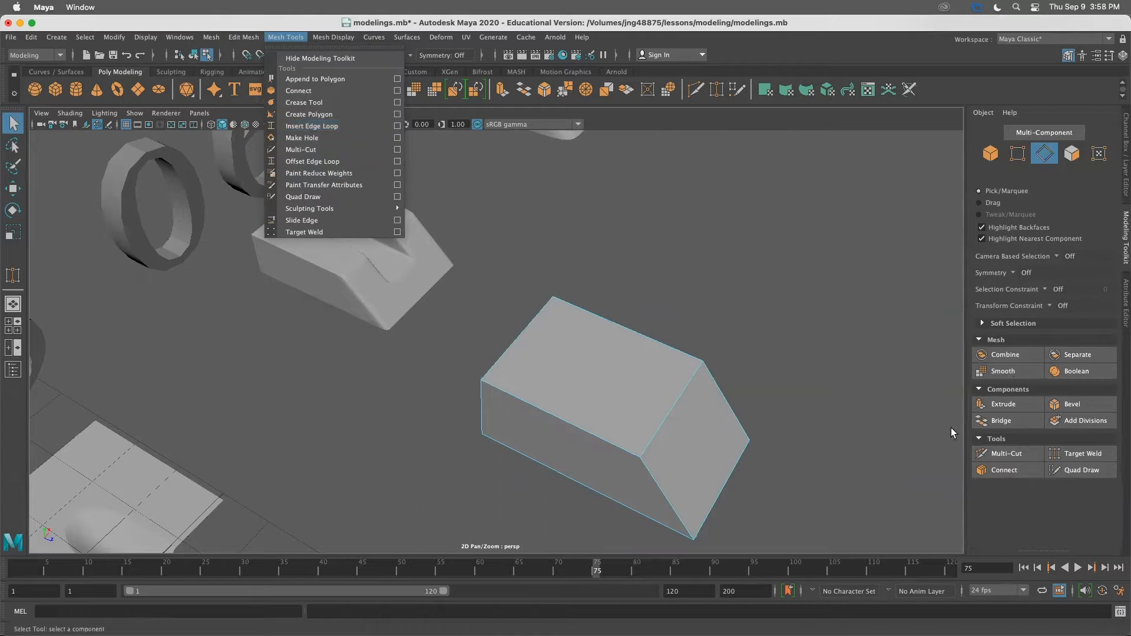
pyautogui.click(1057, 536)
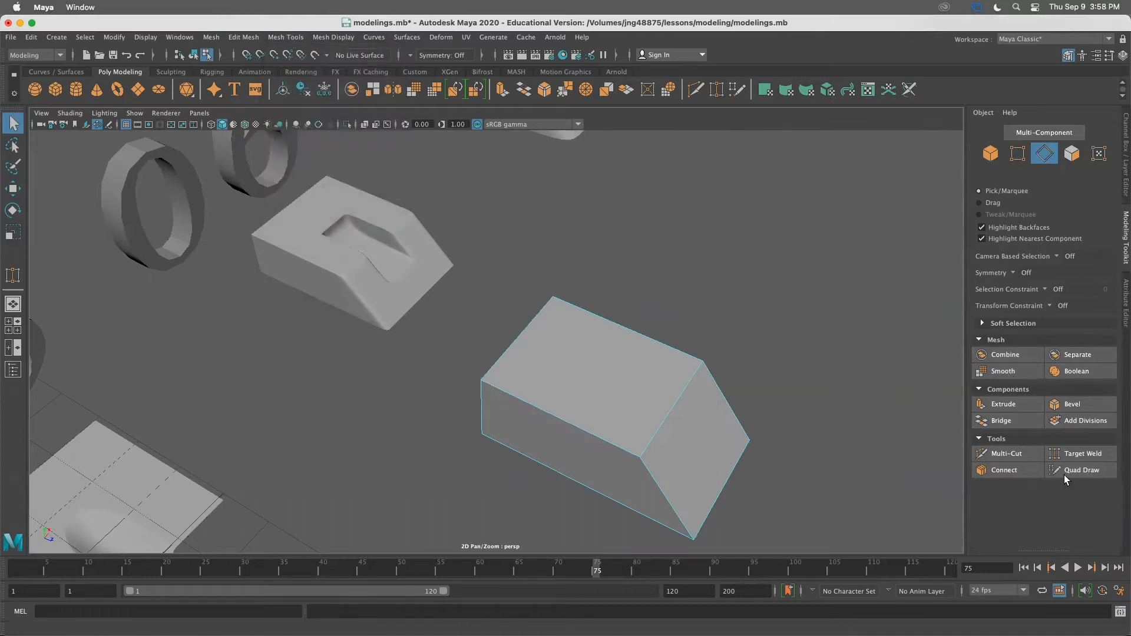
pyautogui.click(285, 37)
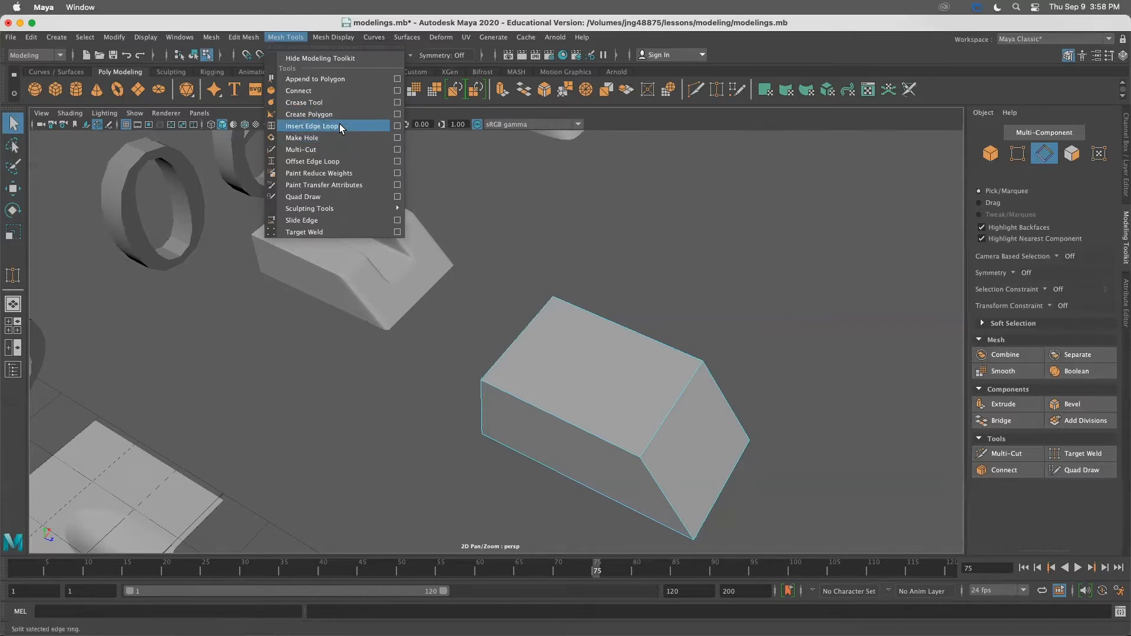
pyautogui.click(829, 267)
pyautogui.keyDown('alt'); pyautogui.moveTo(829, 262); pyautogui.dragTo(747, 230); pyautogui.keyUp('alt')
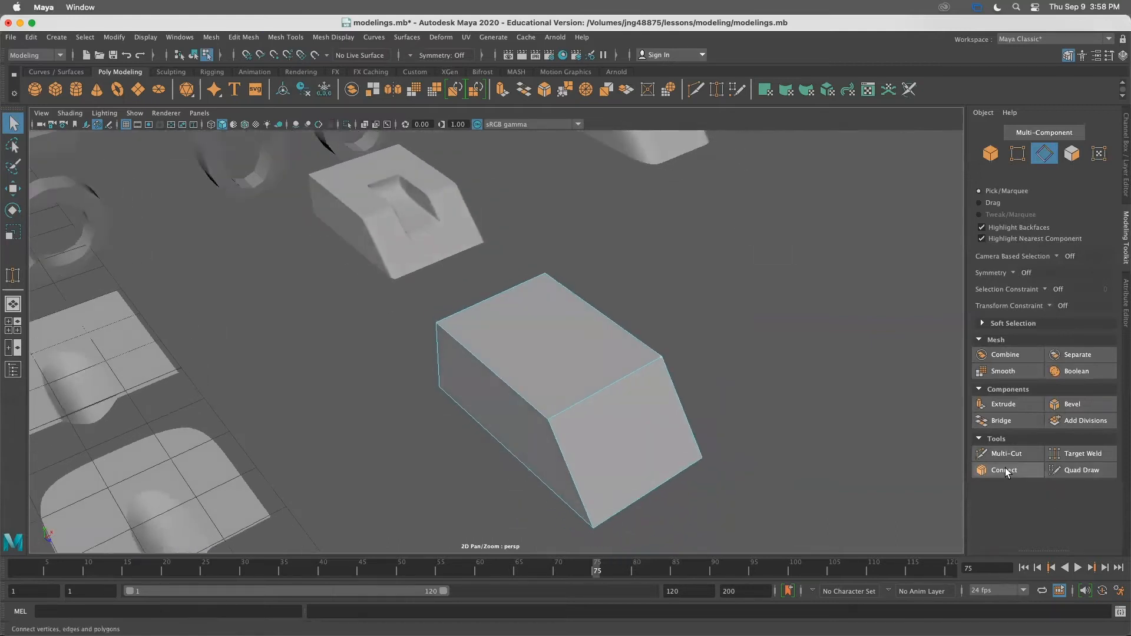
# Examine how the finished 06 model's recess runs across its top and sloped face
pyautogui.keyDown('alt'); pyautogui.moveTo(714, 361); pyautogui.dragTo(488, 362); pyautogui.keyUp('alt')
pyautogui.keyDown('alt'); pyautogui.moveTo(387, 274); pyautogui.dragTo(374, 340); pyautogui.keyUp('alt')
pyautogui.keyDown('alt'); pyautogui.moveTo(374, 340); pyautogui.dragTo(507, 406, button='right'); pyautogui.keyUp('alt')
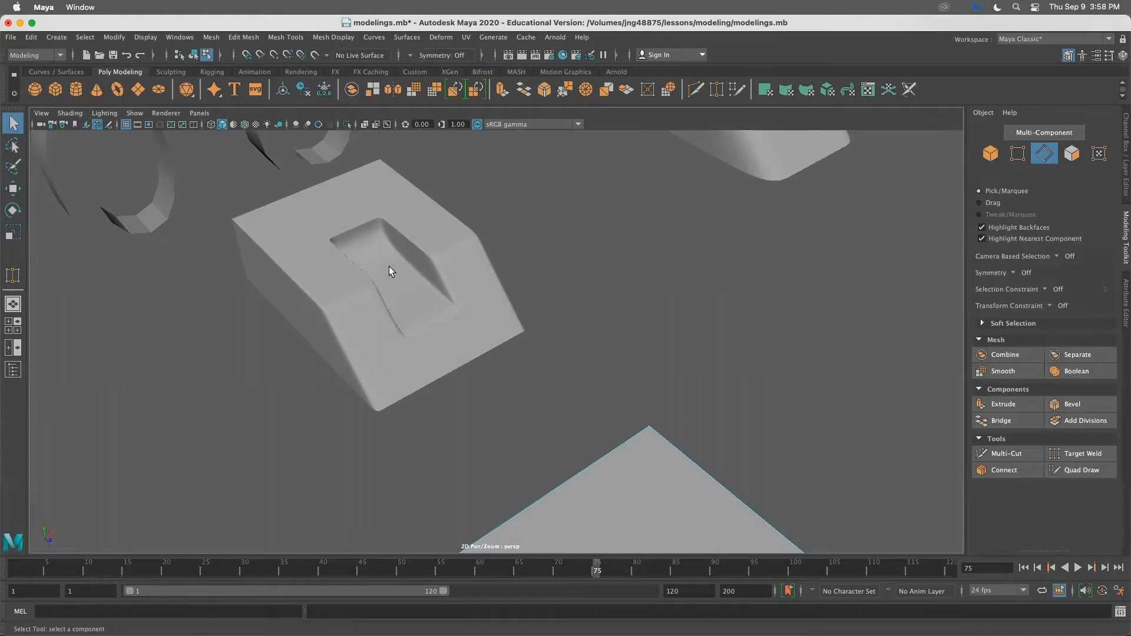
pyautogui.keyDown('alt'); pyautogui.moveTo(376, 286); pyautogui.dragTo(399, 273); pyautogui.keyUp('alt')
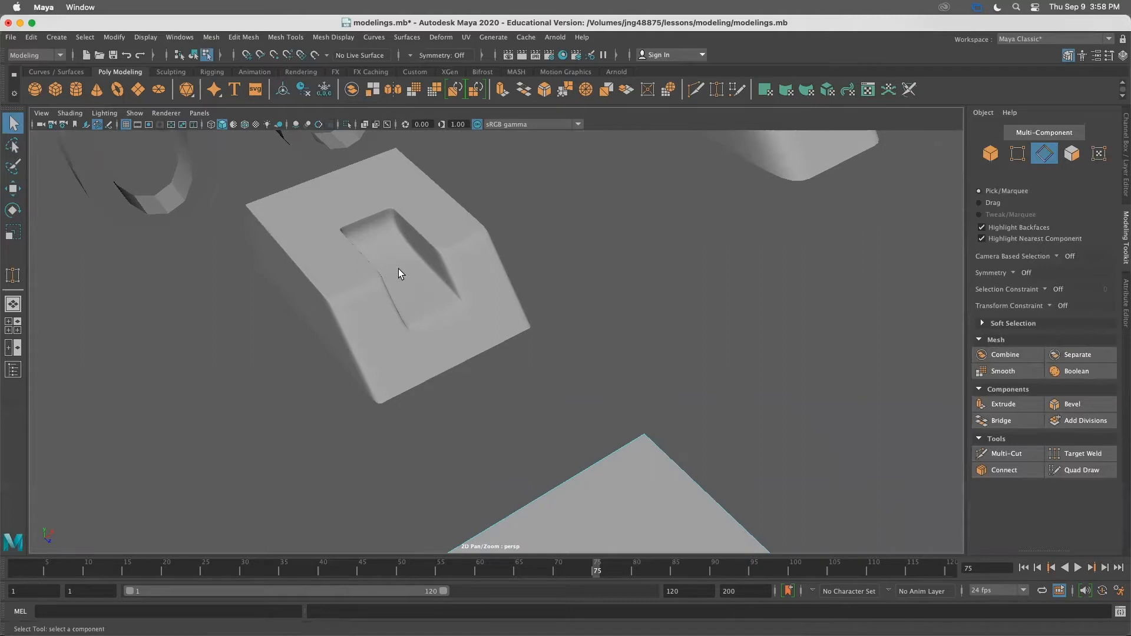
pyautogui.keyDown('alt'); pyautogui.moveTo(620, 413); pyautogui.dragTo(581, 338, button='middle'); pyautogui.keyUp('alt')
pyautogui.keyDown('alt'); pyautogui.moveTo(581, 338); pyautogui.dragTo(492, 360, button='right'); pyautogui.keyUp('alt')
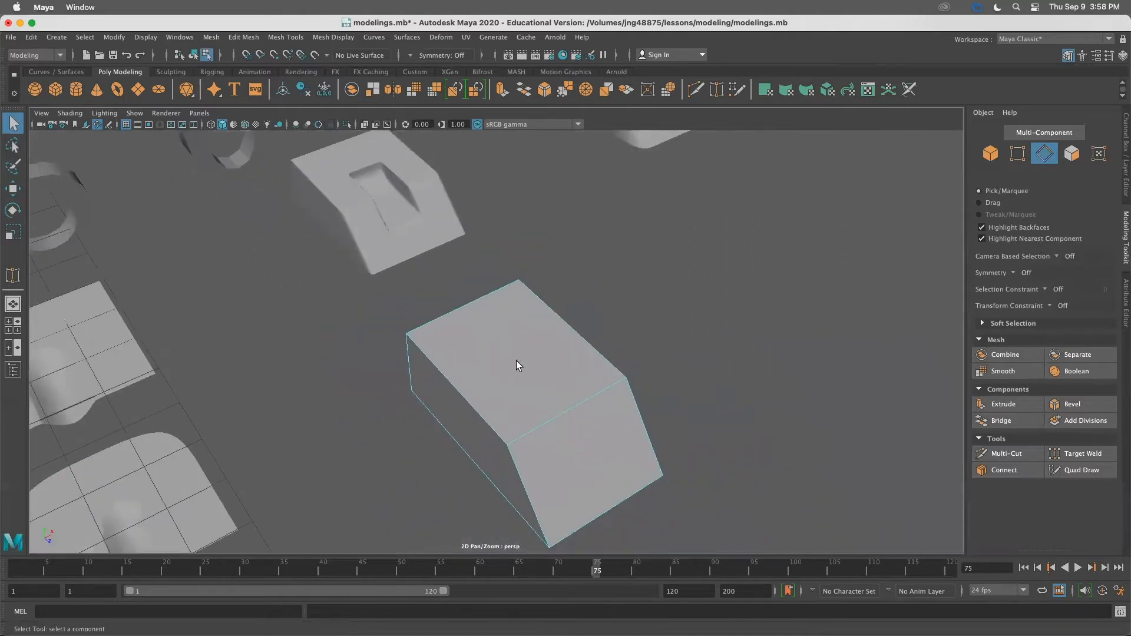
pyautogui.moveTo(380, 192)
pyautogui.keyDown('alt'); pyautogui.mouseDown()
pyautogui.moveTo(406, 207)
pyautogui.moveTo(376, 202)
pyautogui.moveTo(390, 204)
pyautogui.mouseUp(); pyautogui.keyUp('alt')
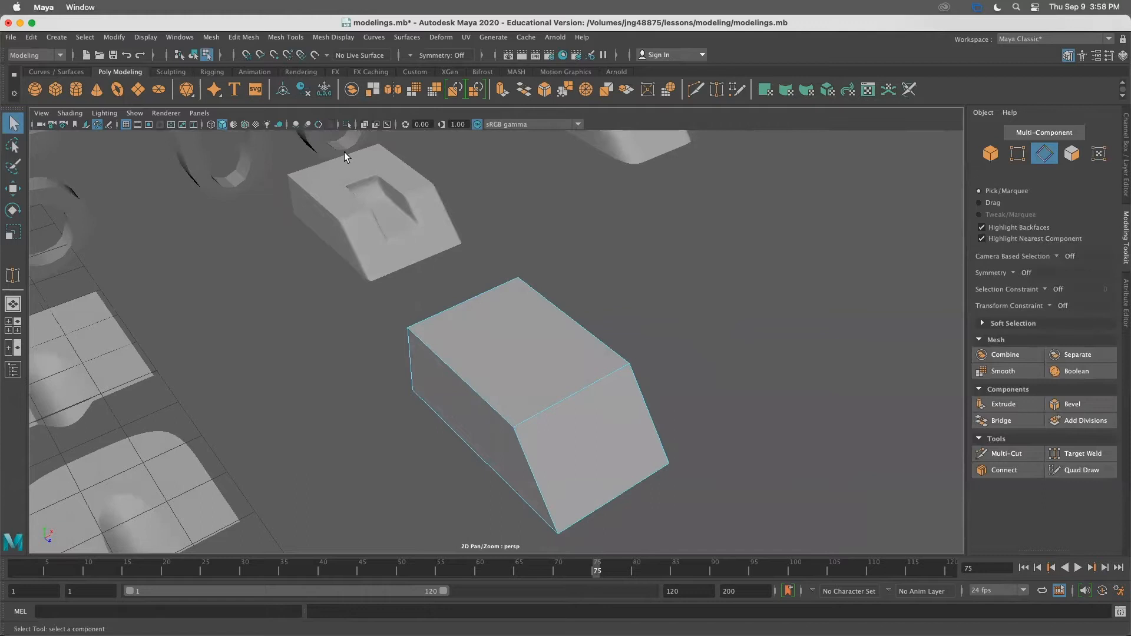
# Start the Connect tool with 2 segments and pick the edge between the block's top and sloped face
pyautogui.keyDown('alt'); pyautogui.moveTo(544, 348); pyautogui.dragTo(534, 297, button='middle'); pyautogui.keyUp('alt')
pyautogui.click(1012, 471)
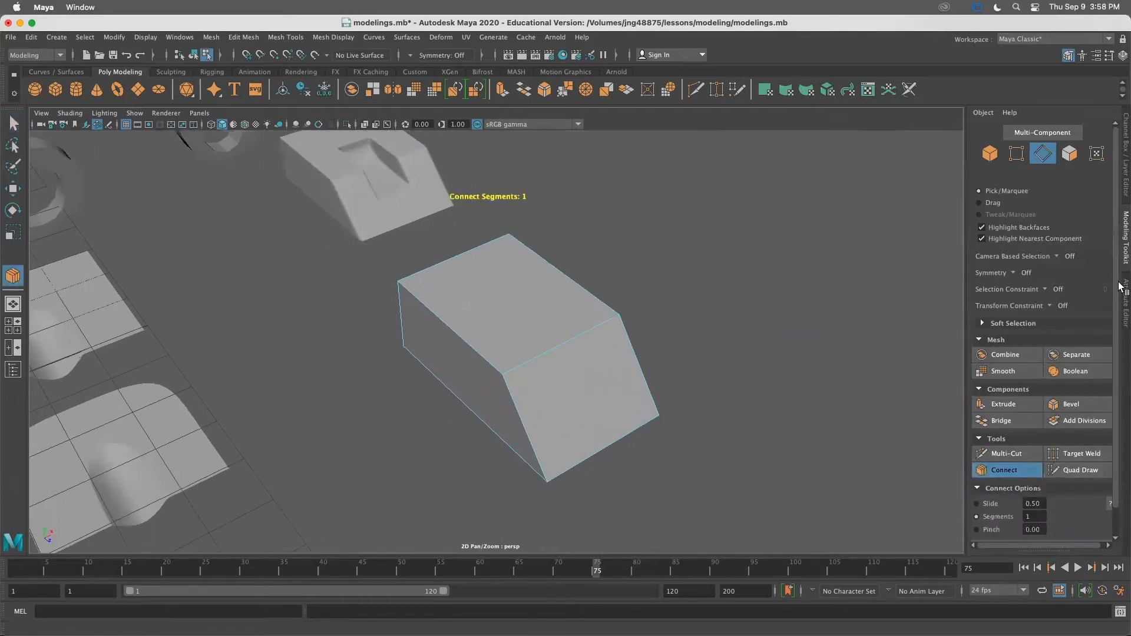
pyautogui.scroll(-1, 1017, 459)
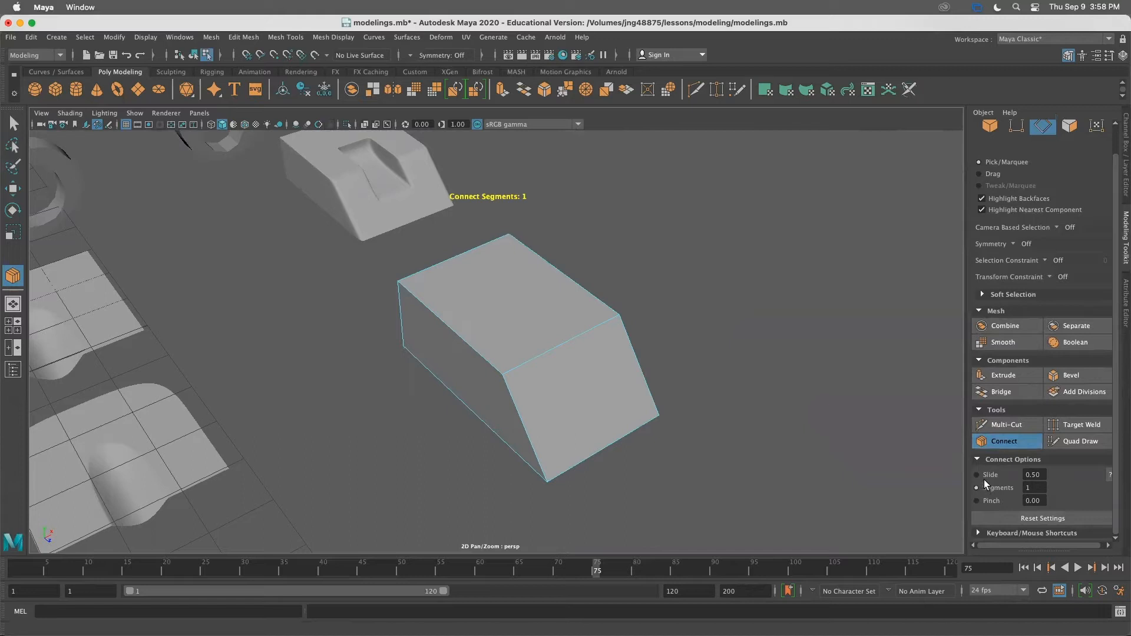
pyautogui.click(1037, 489)
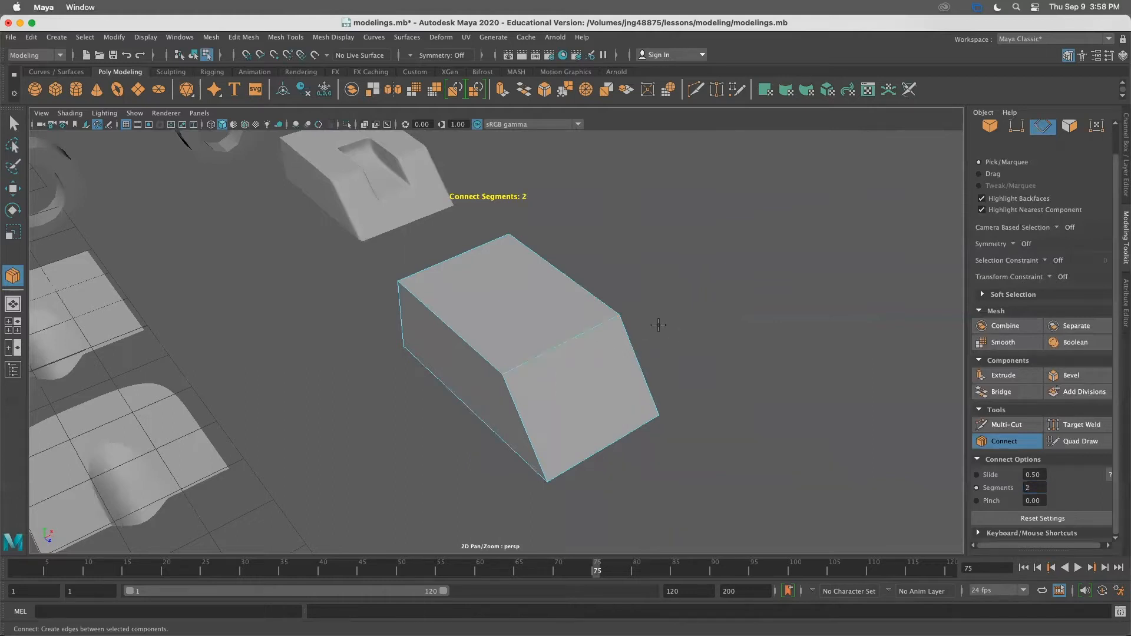
pyautogui.click(553, 348)
# Set the Connect Segments to 3 for the selected edge between the top and the slope
pyautogui.moveTo(607, 392)
pyautogui.keyDown('alt'); pyautogui.mouseDown()
pyautogui.moveTo(588, 398)
pyautogui.moveTo(600, 391)
pyautogui.mouseUp(); pyautogui.keyUp('alt')
pyautogui.doubleClick(1030, 488)
pyautogui.write('3')
pyautogui.press('Return')
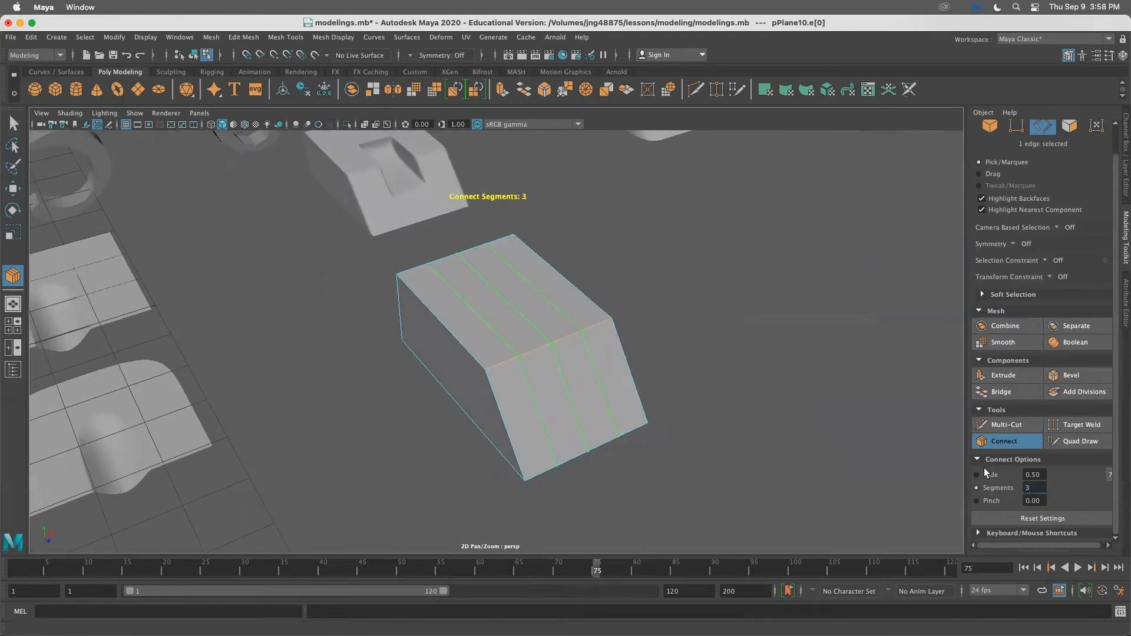
# Set the Connect Segments to 7 for the edge between the block's top and slope
pyautogui.doubleClick(1029, 487)
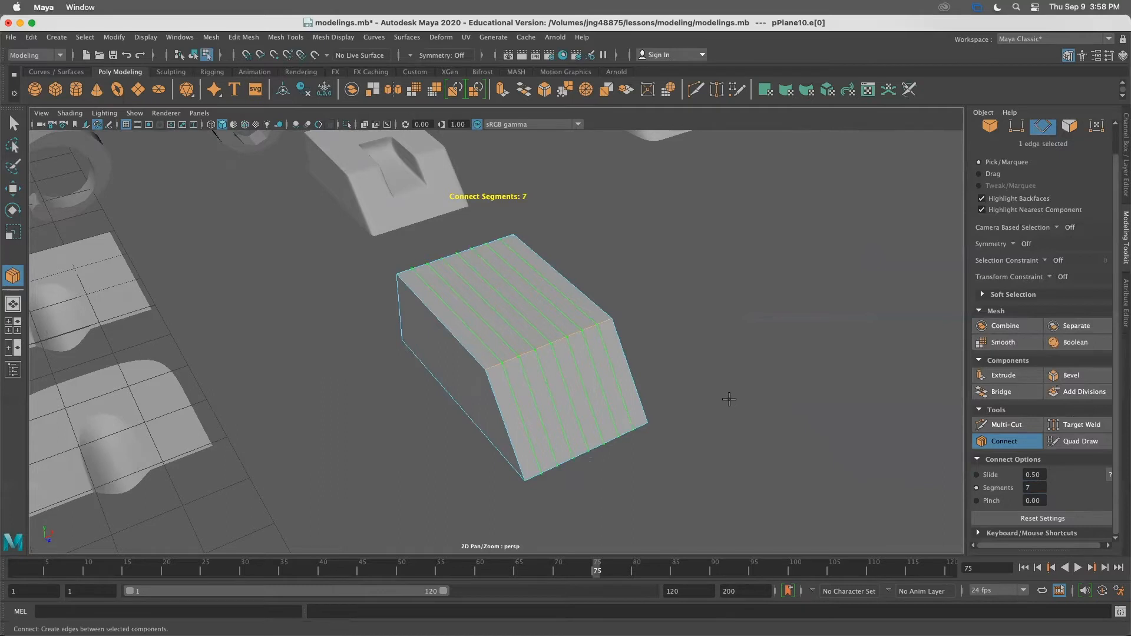
pyautogui.keyDown('alt'); pyautogui.moveTo(679, 366); pyautogui.dragTo(666, 328); pyautogui.keyUp('alt')
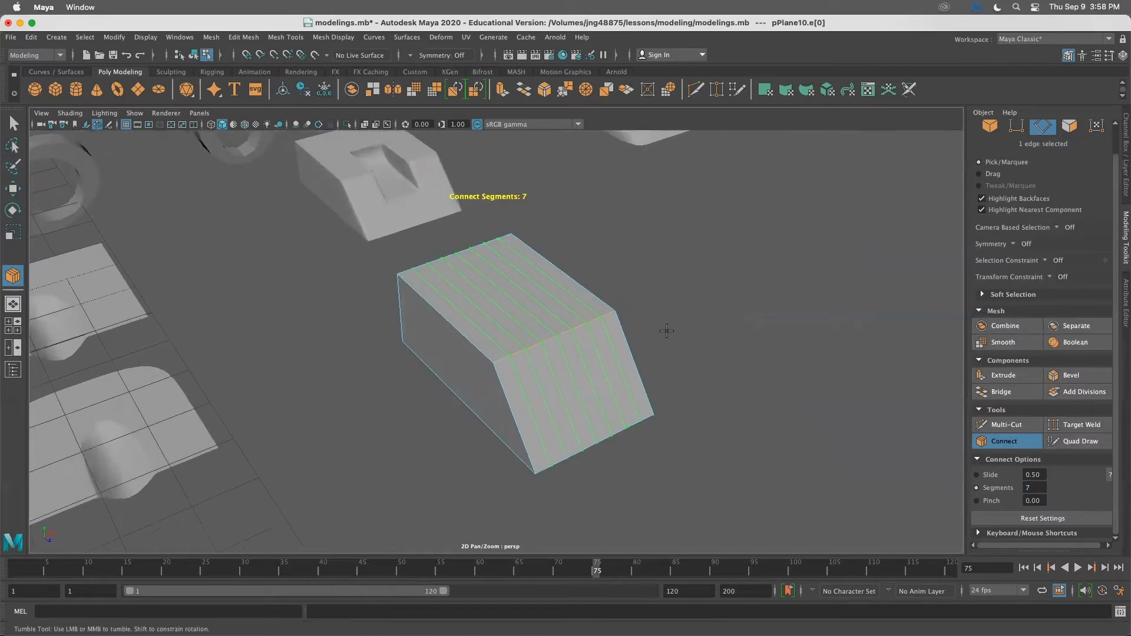
pyautogui.keyDown('alt'); pyautogui.moveTo(666, 328); pyautogui.dragTo(706, 345, button='middle'); pyautogui.keyUp('alt')
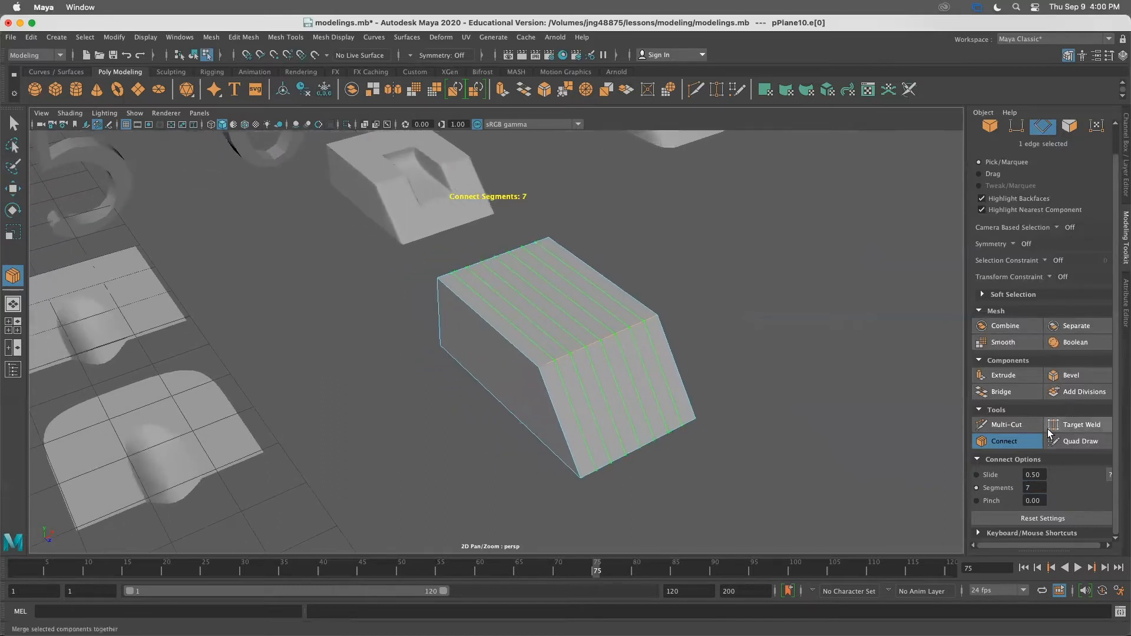
# Raise the Connect Segments preview to 18, then reduce it to 2 on the same edge
pyautogui.click(1027, 487)
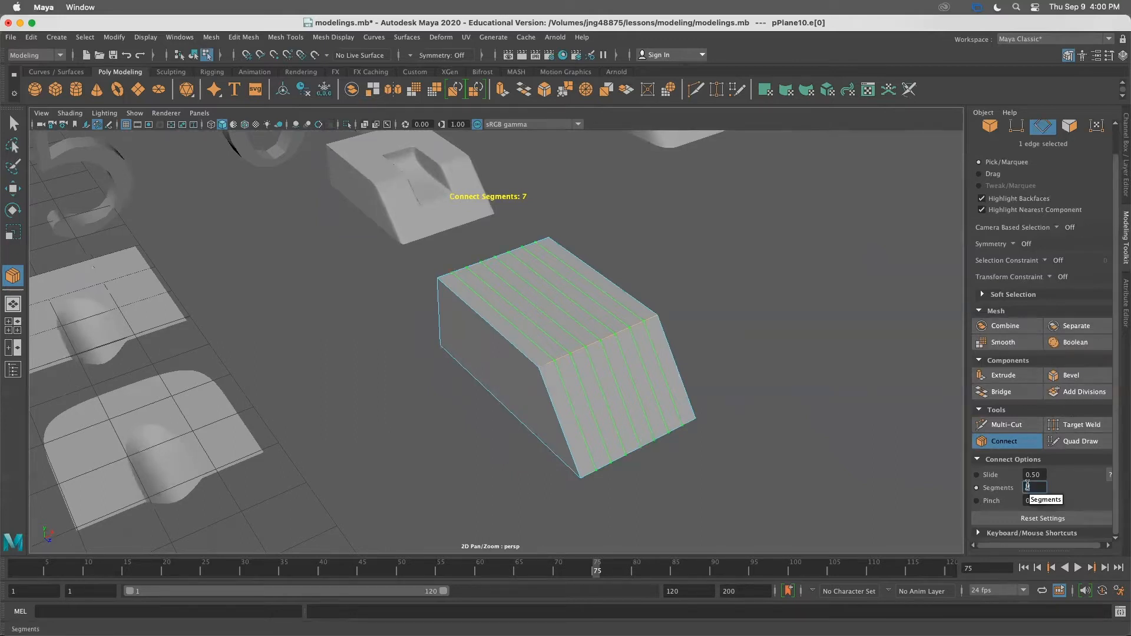
pyautogui.moveTo(728, 291); pyautogui.dragTo(887, 297, button='middle')
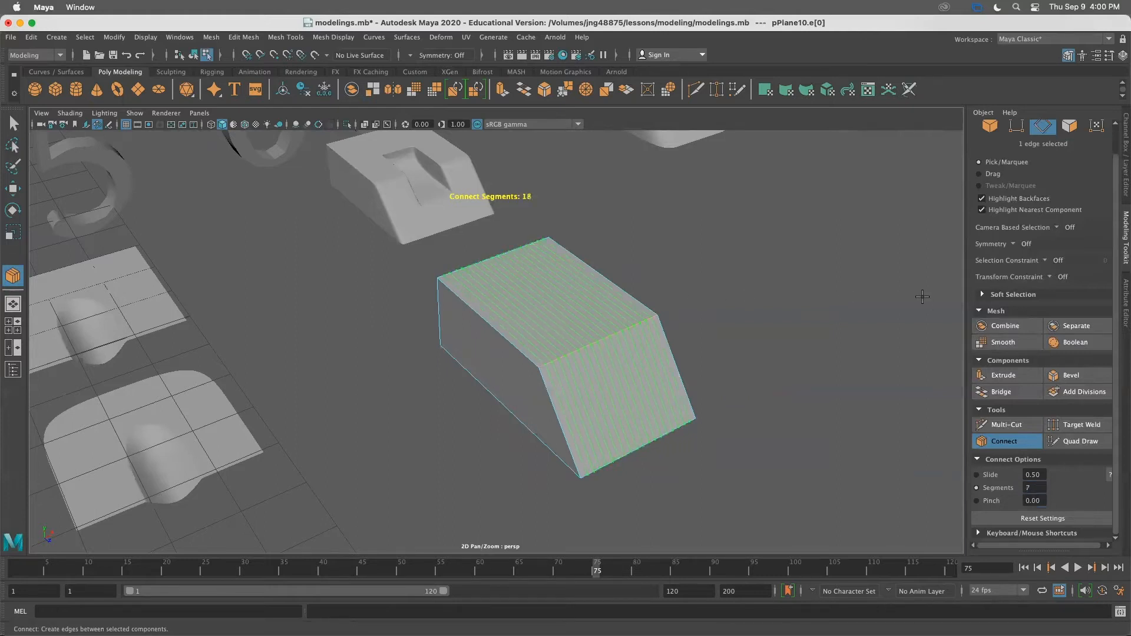
pyautogui.moveTo(882, 290); pyautogui.dragTo(639, 291, button='middle')
pyautogui.moveTo(760, 295)
pyautogui.keyDown('alt'); pyautogui.mouseDown(button='middle')
pyautogui.moveTo(790, 305)
pyautogui.moveTo(747, 293)
pyautogui.mouseUp(button='middle'); pyautogui.keyUp('alt')
pyautogui.keyDown('alt'); pyautogui.moveTo(764, 290); pyautogui.dragTo(806, 268, button='right'); pyautogui.keyUp('alt')
pyautogui.keyDown('alt'); pyautogui.moveTo(795, 265); pyautogui.dragTo(722, 340, button='middle'); pyautogui.keyUp('alt')
pyautogui.keyDown('alt'); pyautogui.moveTo(547, 334); pyautogui.dragTo(591, 331); pyautogui.keyUp('alt')
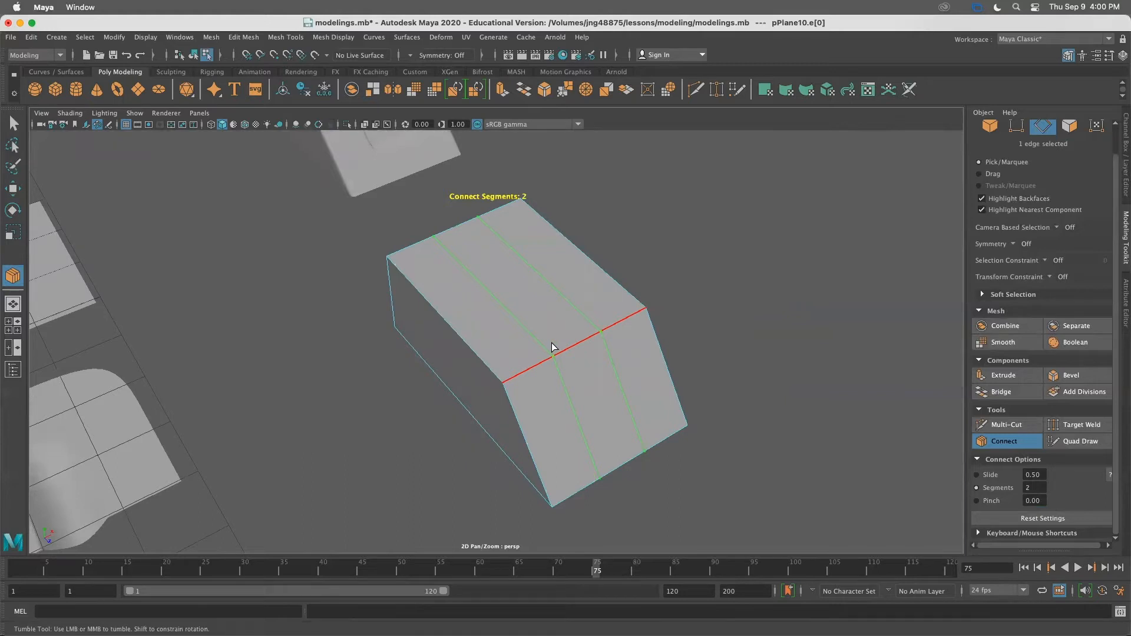
pyautogui.keyDown('alt'); pyautogui.moveTo(554, 348); pyautogui.dragTo(581, 357); pyautogui.keyUp('alt')
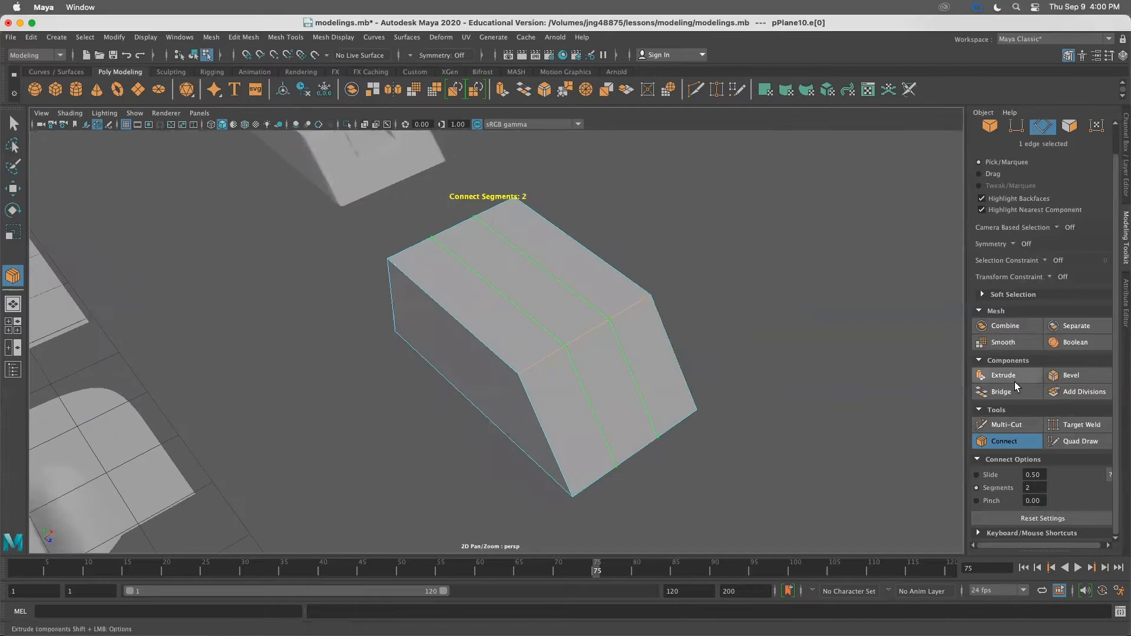
# Shift the two previewed connecting lines sideways across the block with a Connect Slide of 0.71
pyautogui.click(997, 475)
pyautogui.moveTo(675, 296); pyautogui.dragTo(695, 282, button='middle')
pyautogui.keyDown('alt'); pyautogui.moveTo(705, 283); pyautogui.dragTo(547, 340); pyautogui.keyUp('alt')
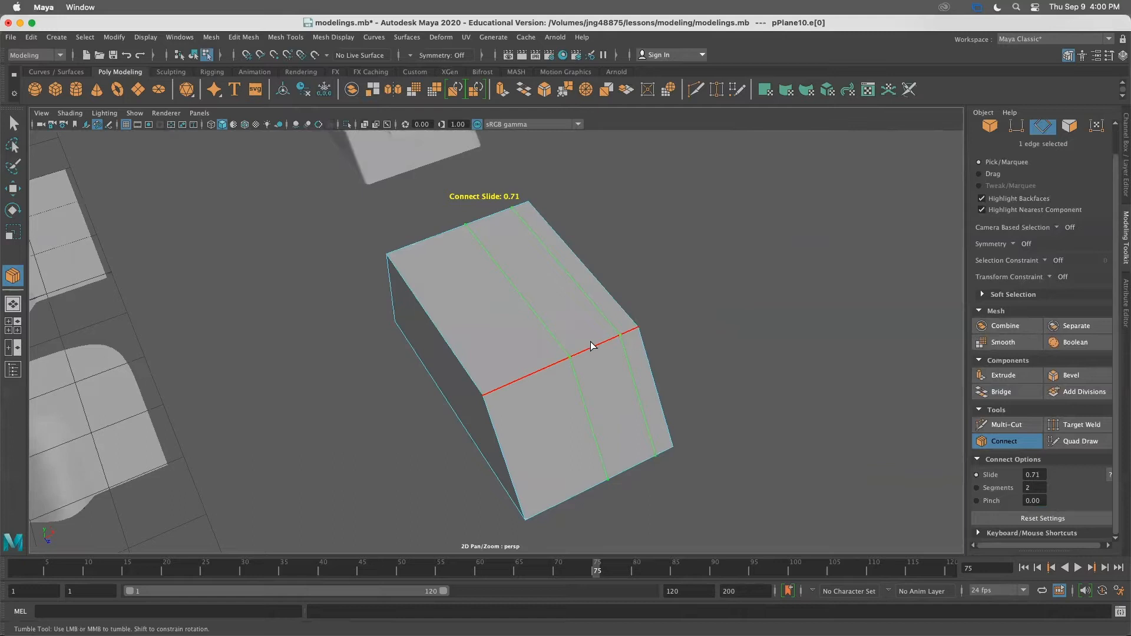
pyautogui.keyDown('alt'); pyautogui.moveTo(592, 345); pyautogui.dragTo(628, 384); pyautogui.keyUp('alt')
pyautogui.press('alt')
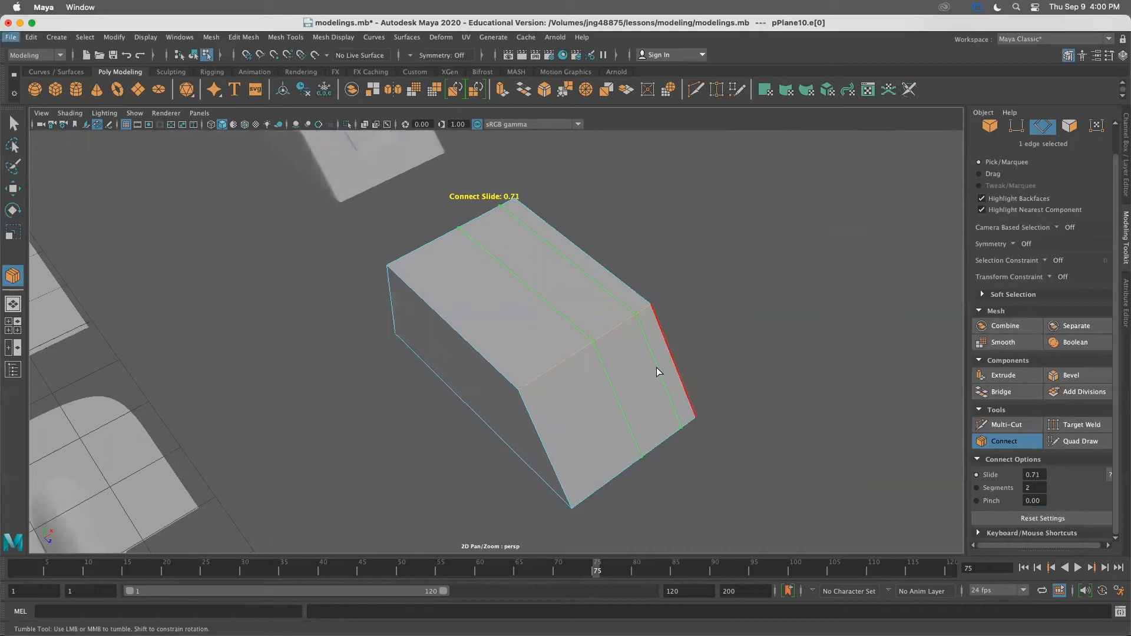
pyautogui.keyDown('alt'); pyautogui.moveTo(668, 371); pyautogui.dragTo(627, 373); pyautogui.keyUp('alt')
pyautogui.keyDown('alt'); pyautogui.moveTo(707, 269); pyautogui.dragTo(740, 271); pyautogui.keyUp('alt')
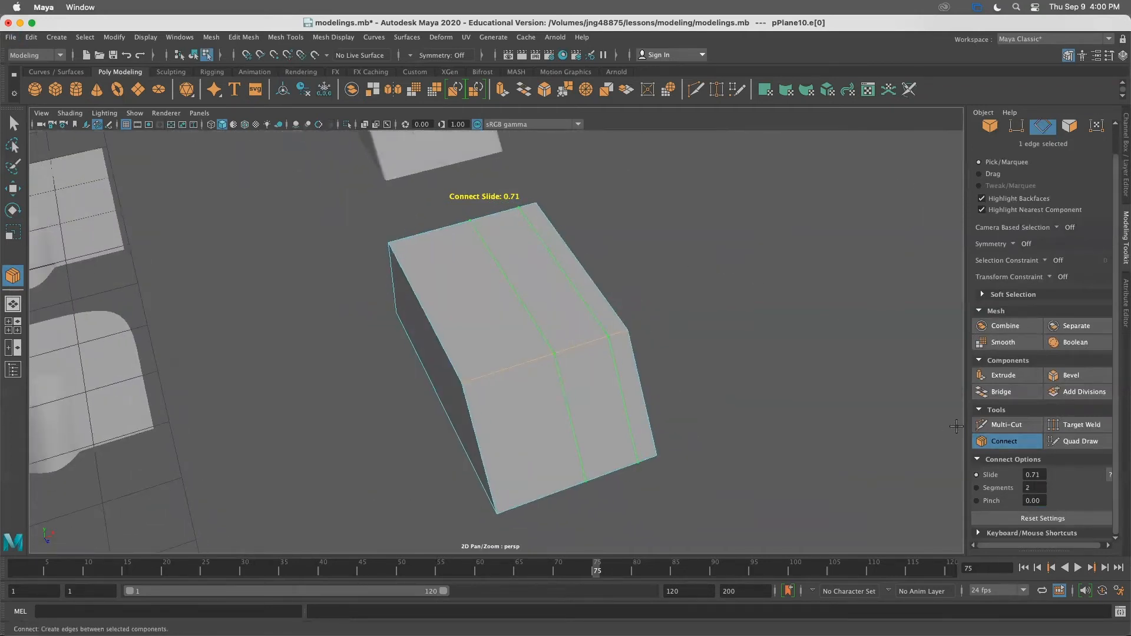
# Draw the two previewed connecting lines close together with a Connect Pinch of about -0.865
pyautogui.click(992, 501)
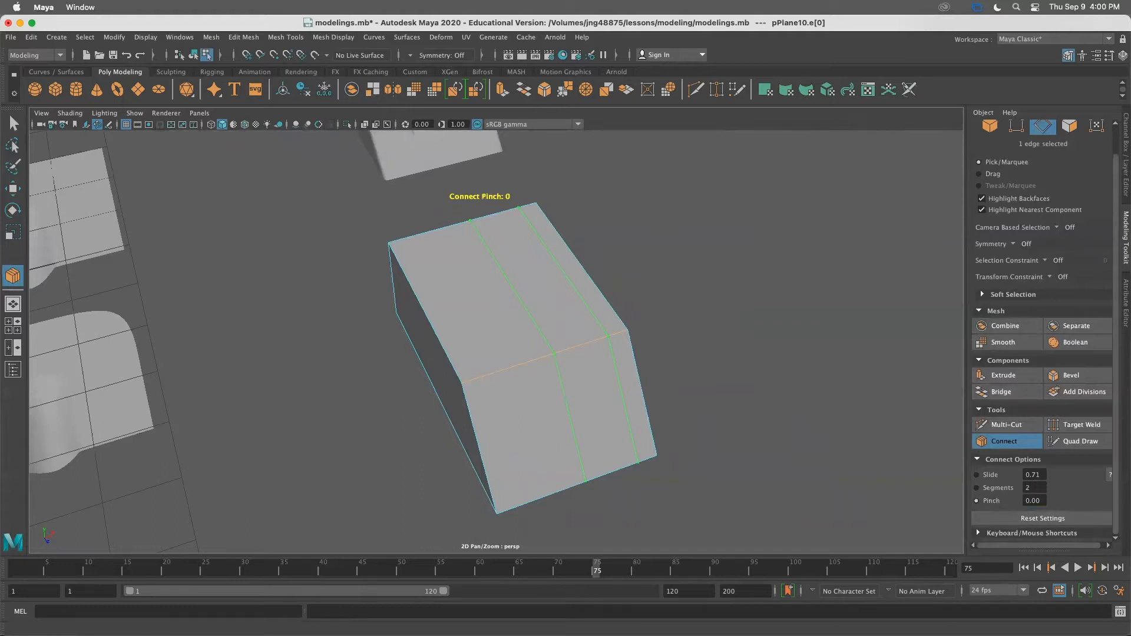
pyautogui.moveTo(547, 348); pyautogui.dragTo(446, 354, button='middle')
pyautogui.keyDown('alt'); pyautogui.moveTo(795, 405); pyautogui.dragTo(582, 373, button='right'); pyautogui.keyUp('alt')
pyautogui.keyDown('alt'); pyautogui.moveTo(582, 373); pyautogui.dragTo(538, 336); pyautogui.keyUp('alt')
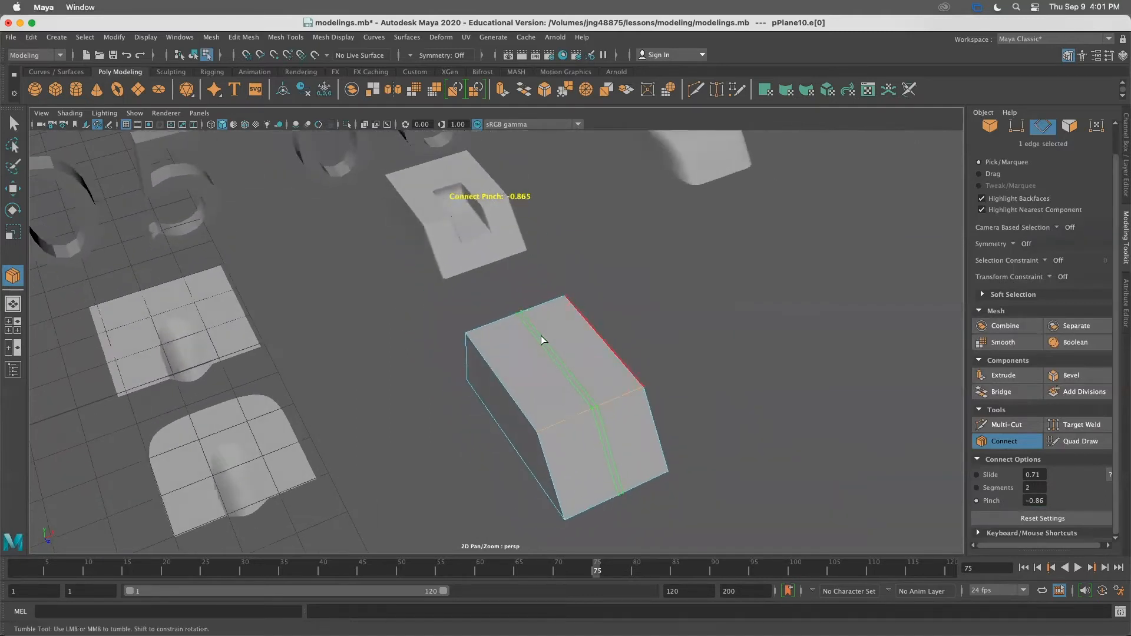
pyautogui.keyDown('alt'); pyautogui.moveTo(573, 391); pyautogui.dragTo(518, 318); pyautogui.keyUp('alt')
pyautogui.keyDown('alt'); pyautogui.moveTo(542, 465); pyautogui.dragTo(574, 487); pyautogui.keyUp('alt')
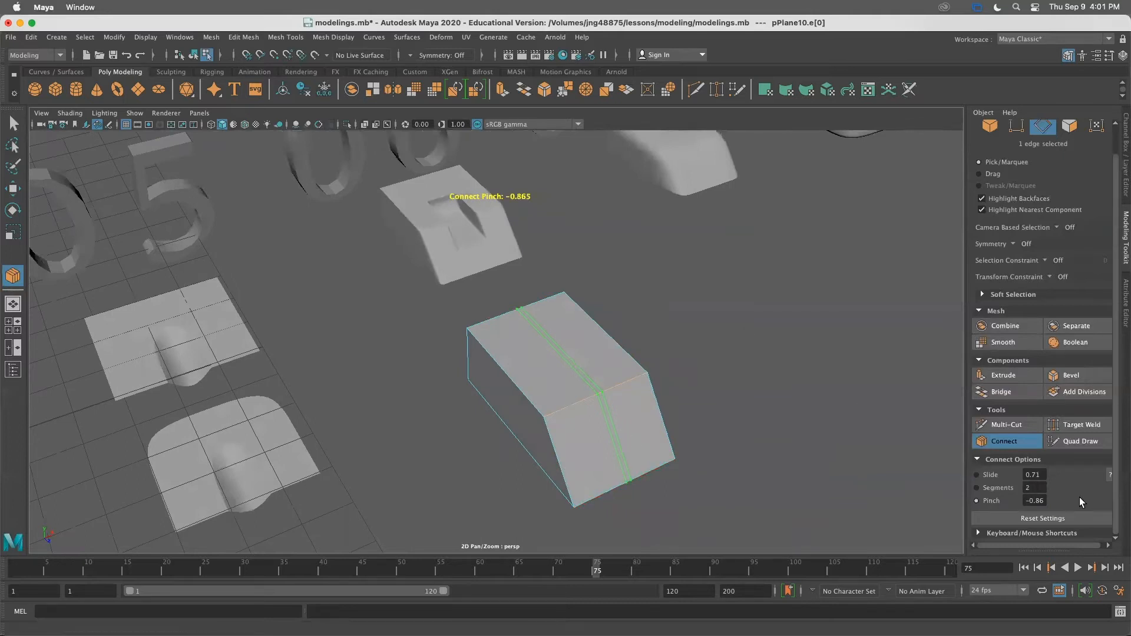
# Reset the Connect tool's slide, segments and pinch to their default settings
pyautogui.click(1043, 501)
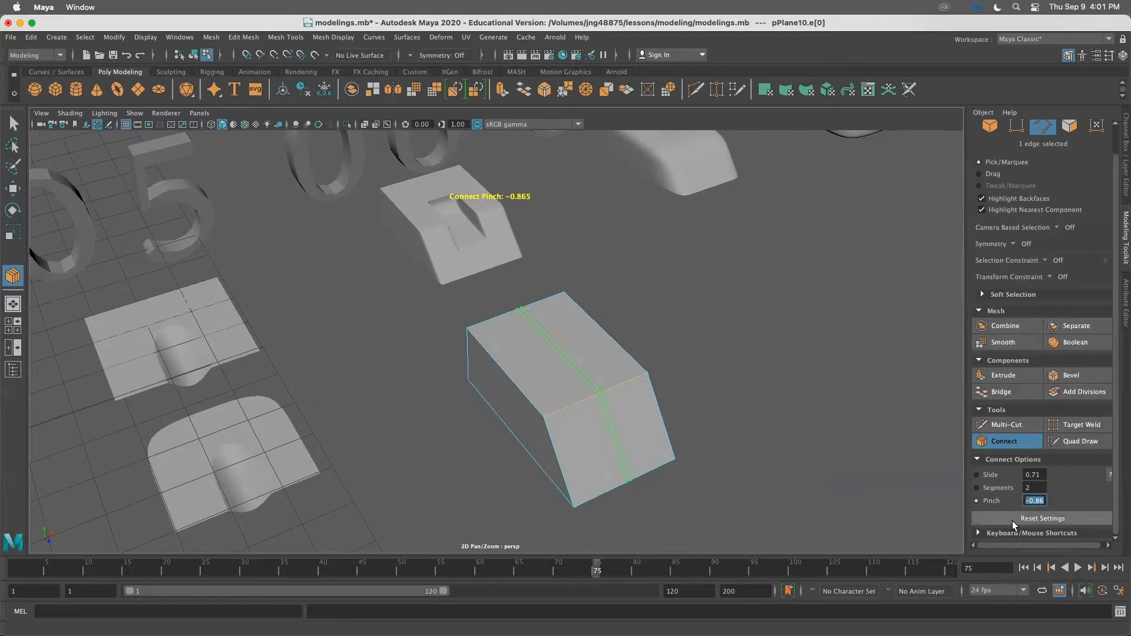
pyautogui.click(1032, 517)
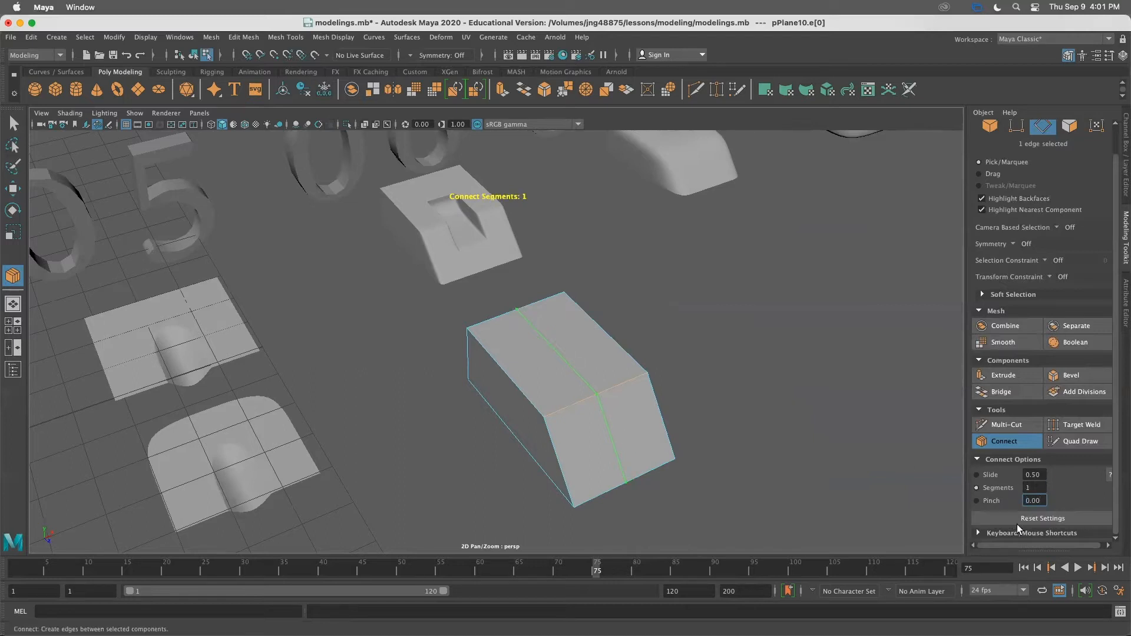
pyautogui.click(1033, 475)
pyautogui.keyDown('alt'); pyautogui.moveTo(645, 494); pyautogui.dragTo(596, 481); pyautogui.keyUp('alt')
pyautogui.keyDown('alt'); pyautogui.moveTo(411, 400); pyautogui.dragTo(459, 391); pyautogui.keyUp('alt')
pyautogui.moveTo(733, 331)
pyautogui.keyDown('alt'); pyautogui.mouseDown()
pyautogui.moveTo(709, 330)
pyautogui.moveTo(739, 332)
pyautogui.mouseUp(); pyautogui.keyUp('alt')
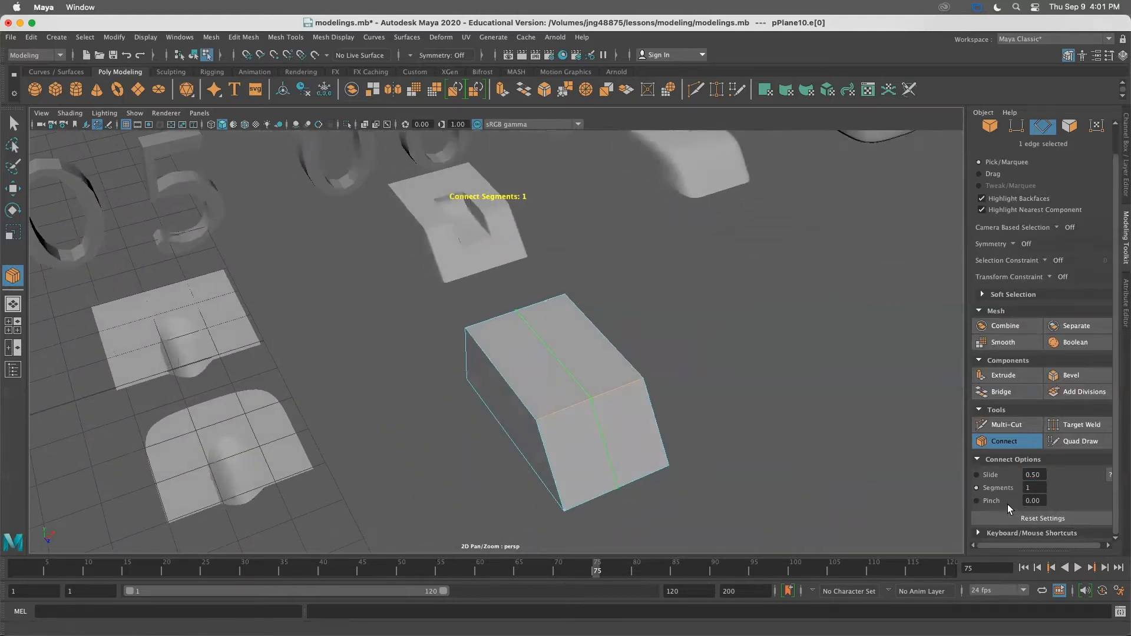
# Set the Connect Segments to 2 and insert two lengthwise edges across the block's top and slope
pyautogui.doubleClick(1032, 488)
pyautogui.middleClick(668, 337)
pyautogui.press('q')
# Return the block to object mode and frame it beside the finished 06 model
pyautogui.scroll(-10, 543, 327)
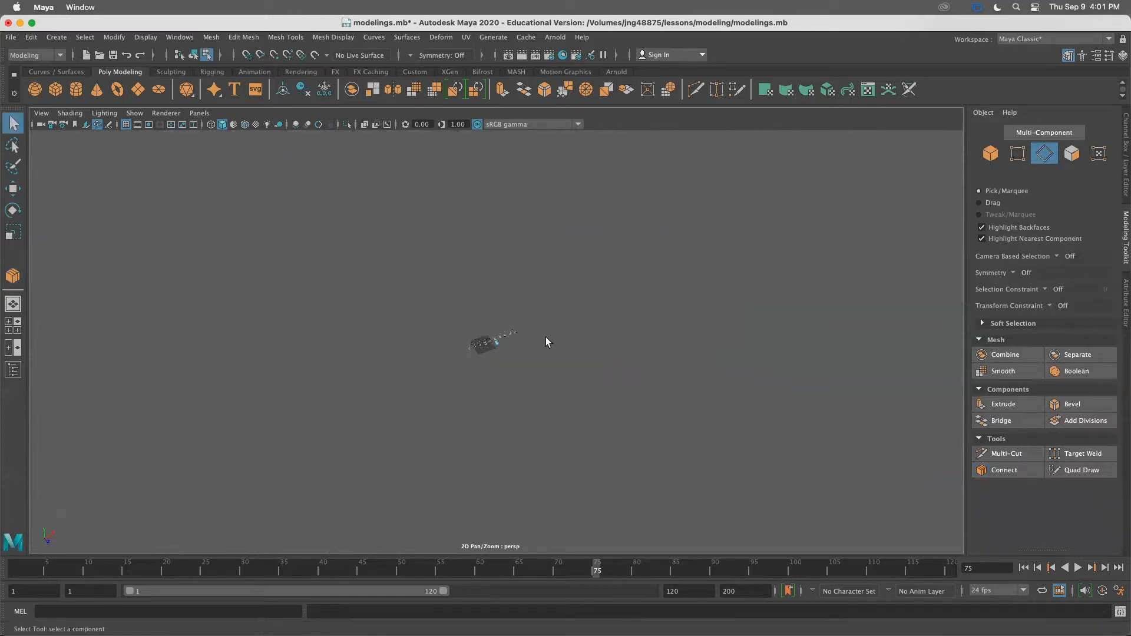
pyautogui.scroll(10, 546, 337)
pyautogui.moveTo(546, 365); pyautogui.dragTo(589, 284, button='right')
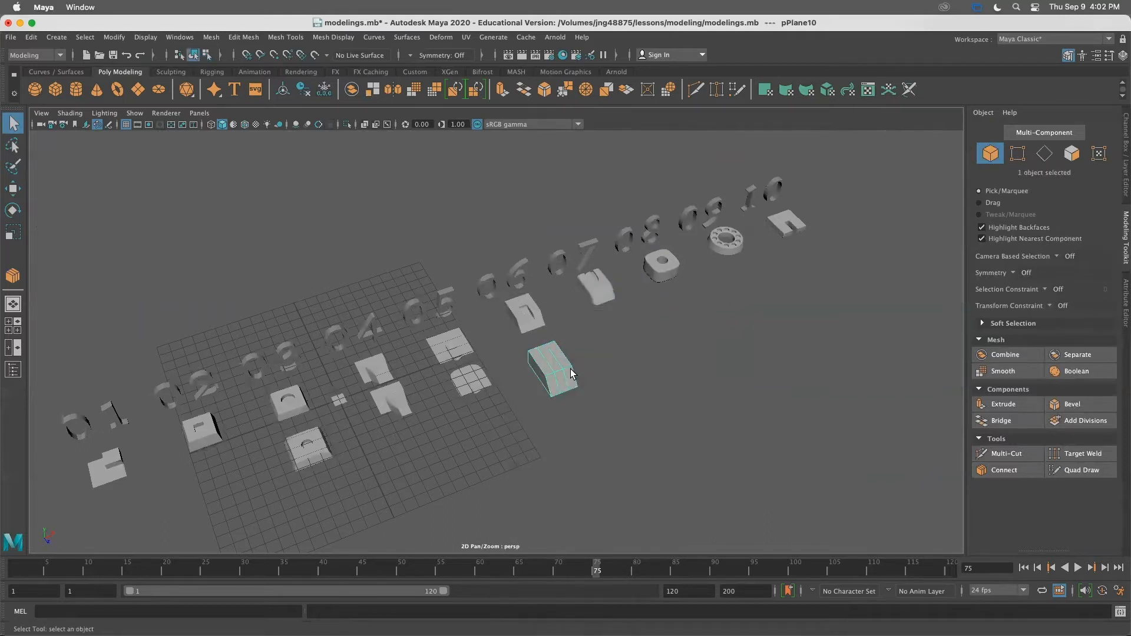
pyautogui.press('f')
pyautogui.keyDown('alt'); pyautogui.moveTo(662, 371); pyautogui.dragTo(740, 366); pyautogui.keyUp('alt')
pyautogui.scroll(-5, 733, 360)
pyautogui.keyDown('alt'); pyautogui.moveTo(574, 290); pyautogui.dragTo(551, 298); pyautogui.keyUp('alt')
pyautogui.keyDown('alt'); pyautogui.moveTo(494, 316); pyautogui.dragTo(562, 318, button='middle'); pyautogui.keyUp('alt')
pyautogui.keyDown('alt'); pyautogui.moveTo(565, 321); pyautogui.dragTo(567, 323); pyautogui.keyUp('alt')
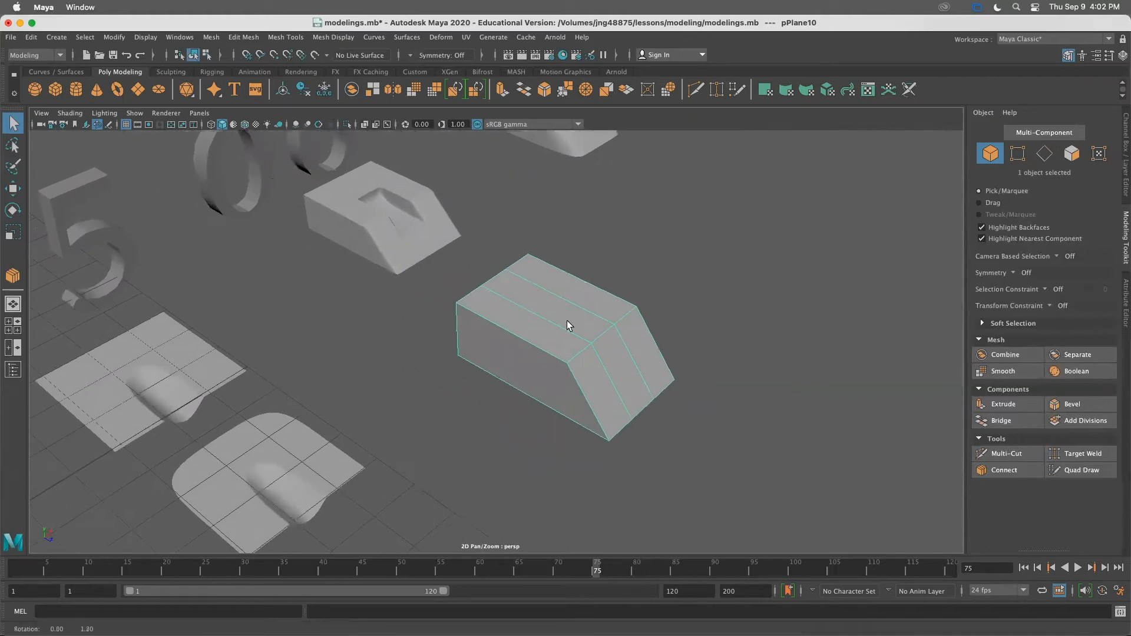
# Examine the recess and side of the finished 06 model to decide where the block needs crosswise edges
pyautogui.keyDown('alt'); pyautogui.moveTo(409, 277); pyautogui.dragTo(457, 285, button='right'); pyautogui.keyUp('alt')
pyautogui.keyDown('alt'); pyautogui.moveTo(457, 286); pyautogui.dragTo(502, 315, button='middle'); pyautogui.keyUp('alt')
pyautogui.moveTo(502, 314)
pyautogui.keyDown('alt'); pyautogui.mouseDown()
pyautogui.moveTo(501, 325)
pyautogui.moveTo(492, 307)
pyautogui.mouseUp(); pyautogui.keyUp('alt')
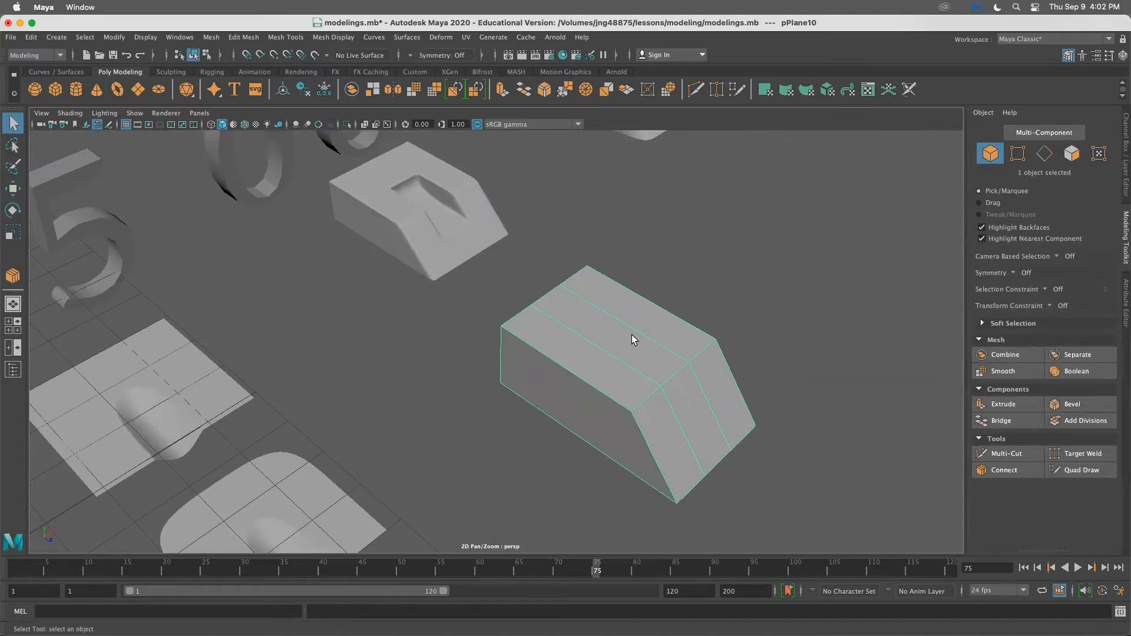
pyautogui.keyDown('alt'); pyautogui.moveTo(560, 331); pyautogui.dragTo(593, 361, button='middle'); pyautogui.keyUp('alt')
pyautogui.keyDown('alt'); pyautogui.moveTo(593, 361); pyautogui.dragTo(602, 360, button='right'); pyautogui.keyUp('alt')
pyautogui.keyDown('alt'); pyautogui.moveTo(602, 360); pyautogui.dragTo(573, 361); pyautogui.keyUp('alt')
pyautogui.keyDown('alt'); pyautogui.moveTo(573, 361); pyautogui.dragTo(521, 336, button='right'); pyautogui.keyUp('alt')
pyautogui.moveTo(520, 336)
pyautogui.keyDown('alt'); pyautogui.mouseDown()
pyautogui.moveTo(497, 316)
pyautogui.moveTo(538, 324)
pyautogui.mouseUp(); pyautogui.keyUp('alt')
pyautogui.keyDown('alt'); pyautogui.moveTo(402, 258); pyautogui.dragTo(416, 303); pyautogui.keyUp('alt')
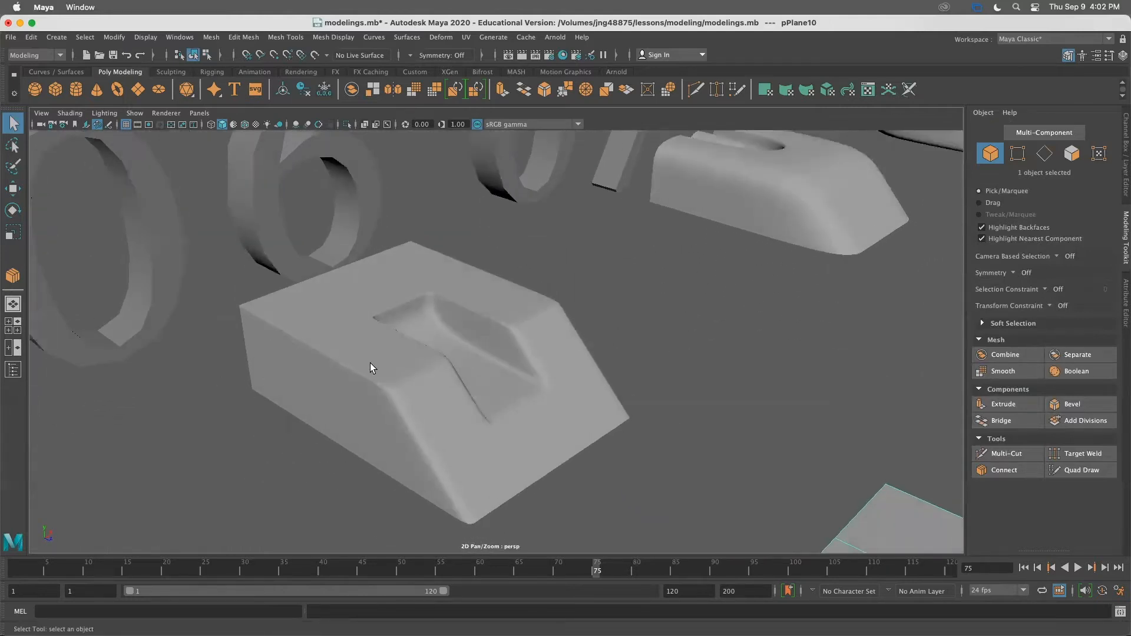
pyautogui.keyDown('alt'); pyautogui.moveTo(355, 373); pyautogui.dragTo(383, 337); pyautogui.keyUp('alt')
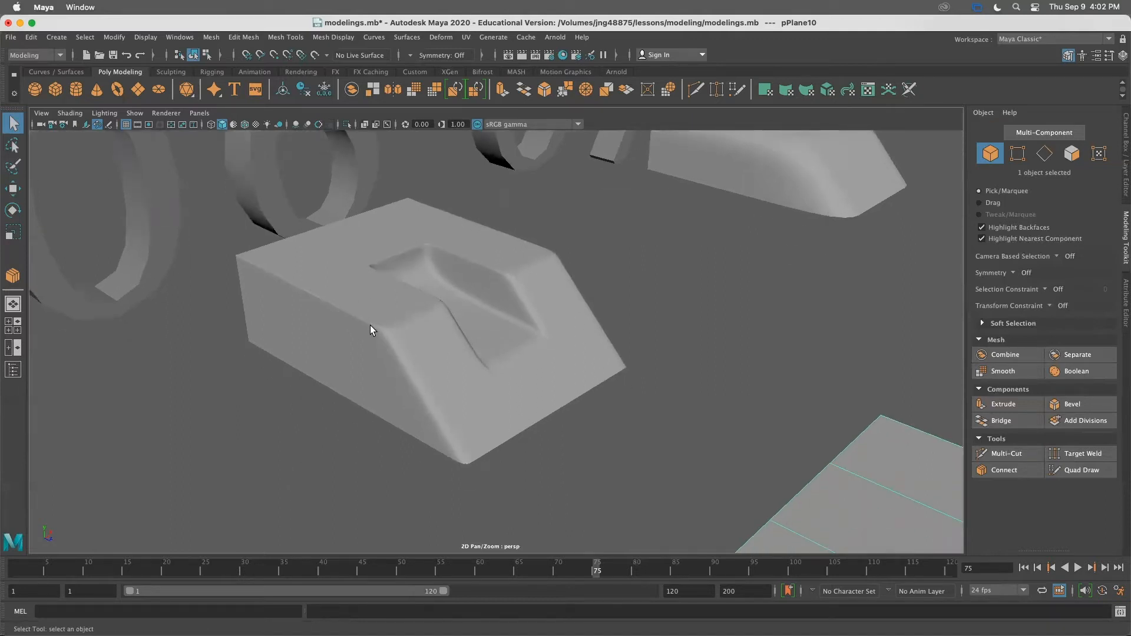
pyautogui.keyDown('alt'); pyautogui.moveTo(438, 398); pyautogui.dragTo(410, 318); pyautogui.keyUp('alt')
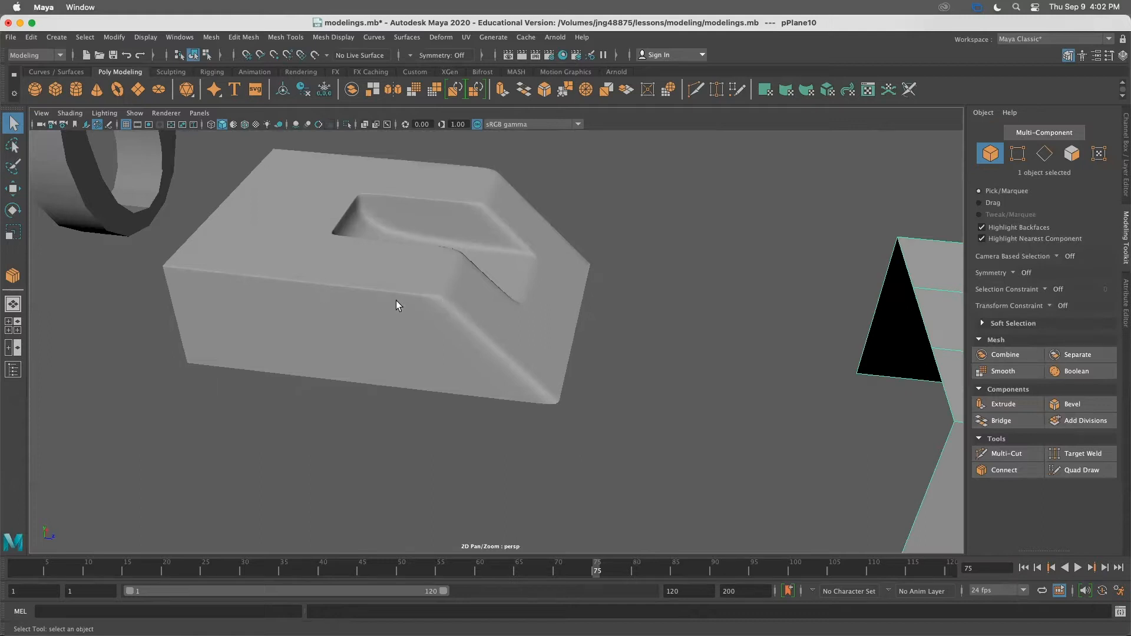
pyautogui.keyDown('alt'); pyautogui.moveTo(503, 360); pyautogui.dragTo(392, 166); pyautogui.keyUp('alt')
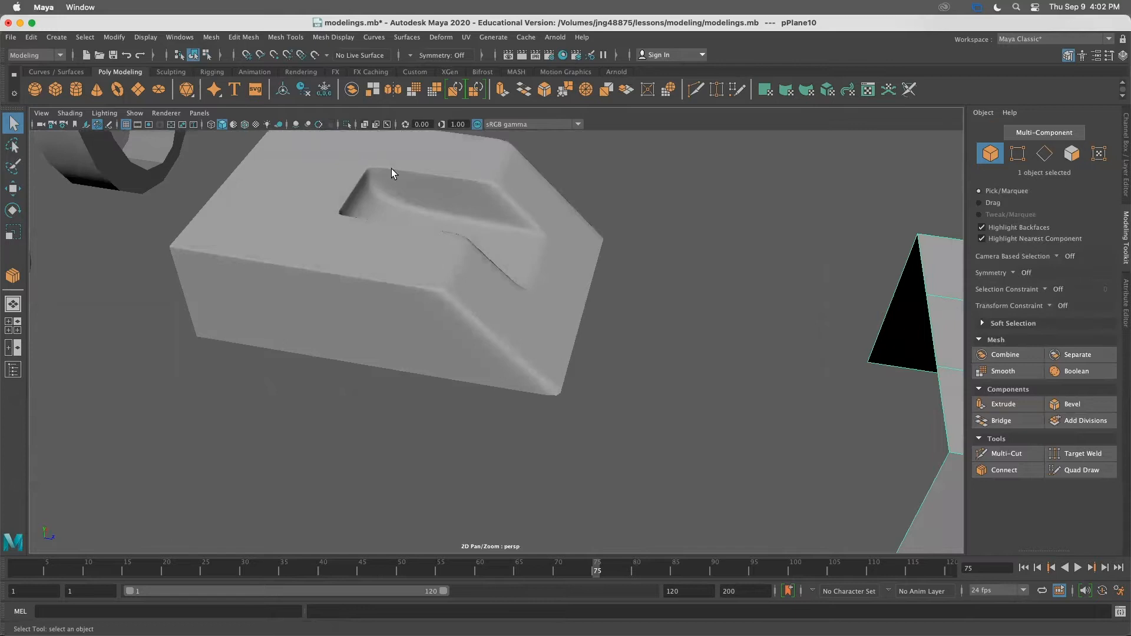
pyautogui.keyDown('alt'); pyautogui.moveTo(559, 237); pyautogui.dragTo(415, 275); pyautogui.keyUp('alt')
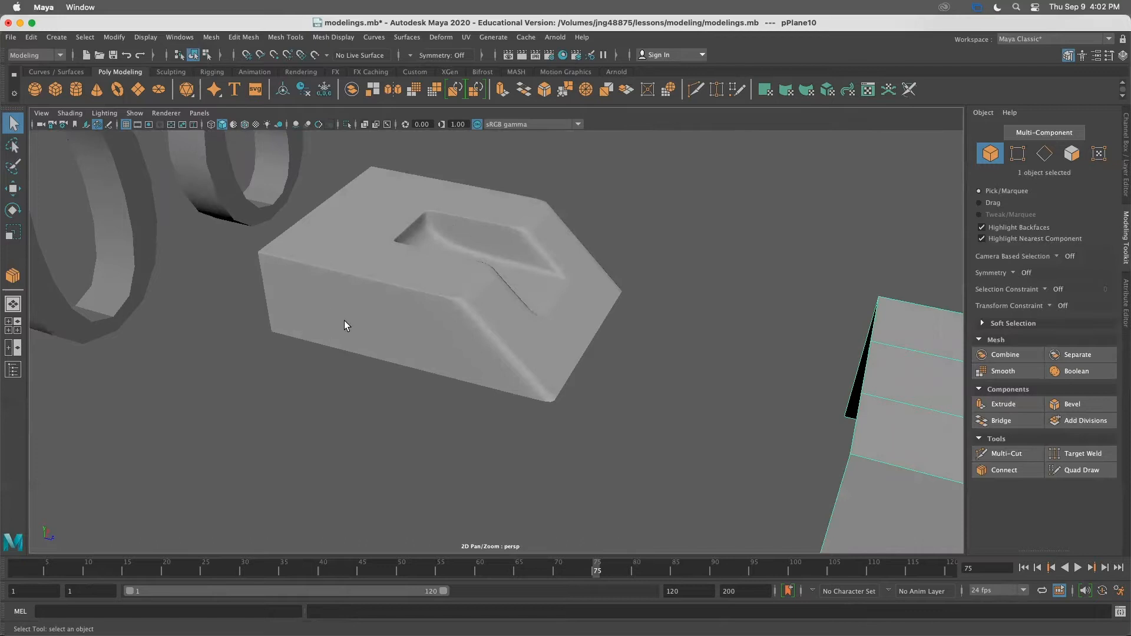
pyautogui.scroll(-5, 573, 313)
pyautogui.keyDown('alt'); pyautogui.moveTo(574, 313); pyautogui.dragTo(424, 324, button='middle'); pyautogui.keyUp('alt')
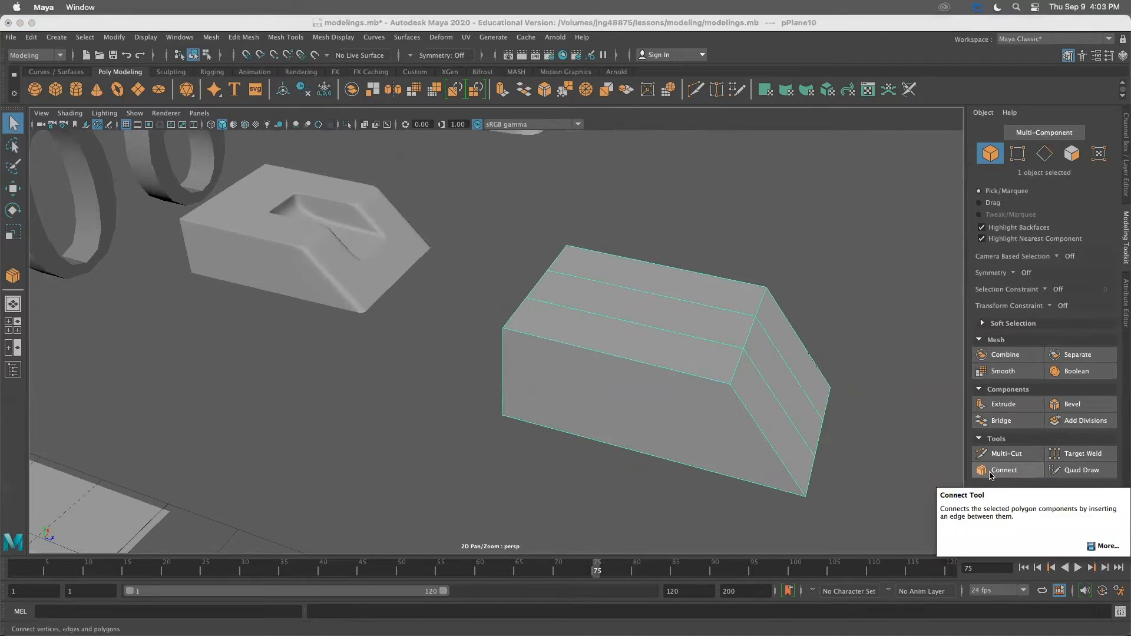
# Connect the long edge between the block's top and side with 1 segment, adding a crosswise edge over the top and down the sides
pyautogui.click(284, 36)
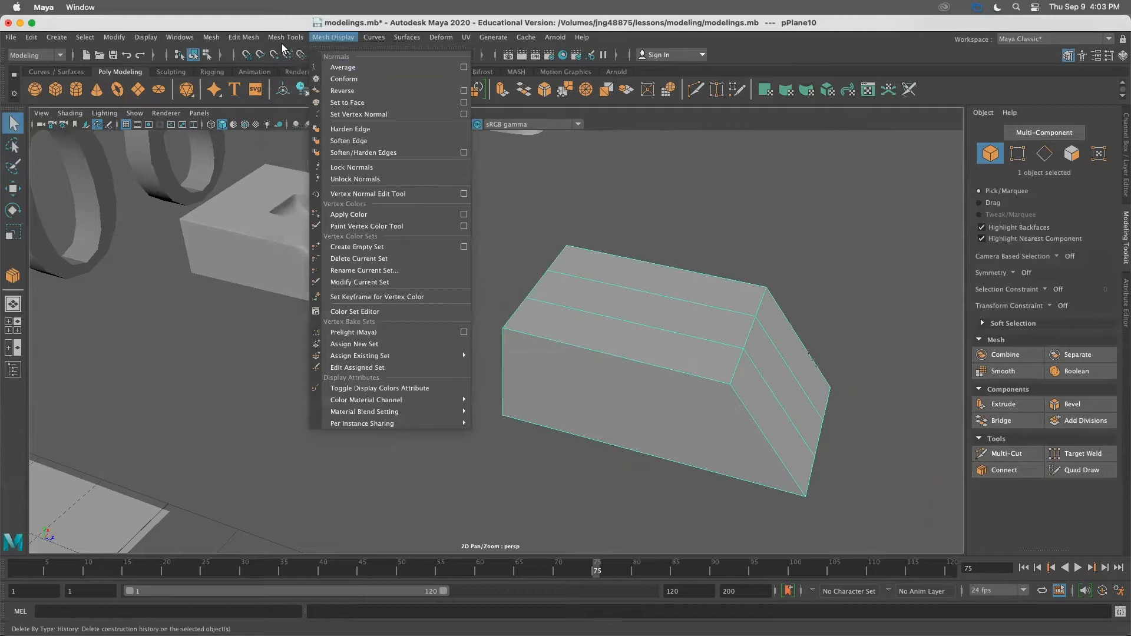
pyautogui.click(692, 240)
pyautogui.click(989, 470)
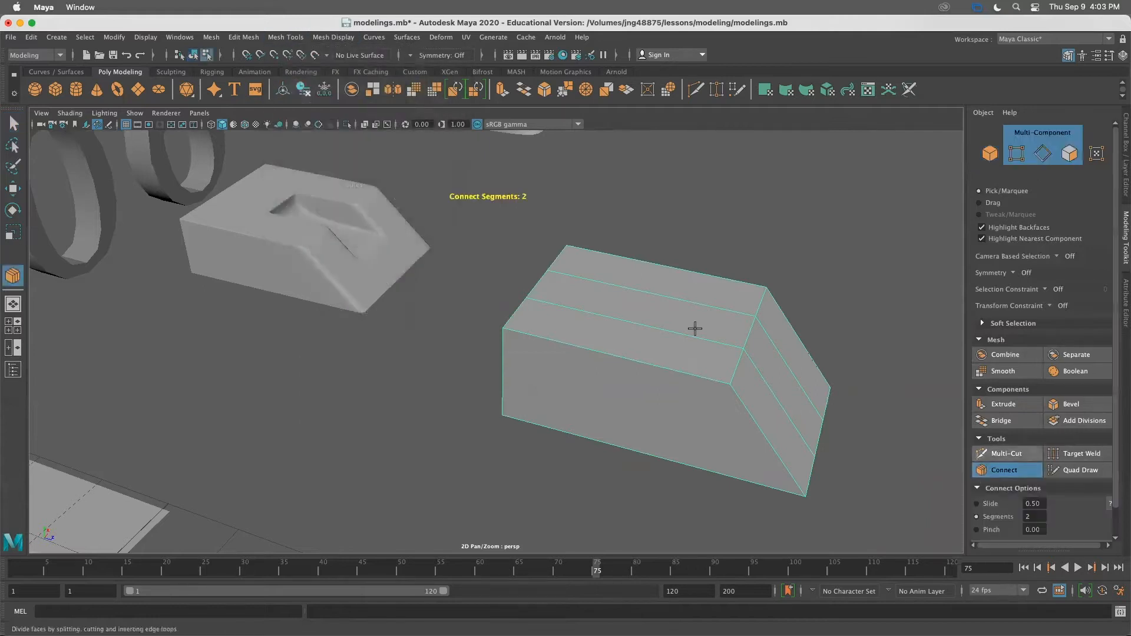
pyautogui.click(618, 356)
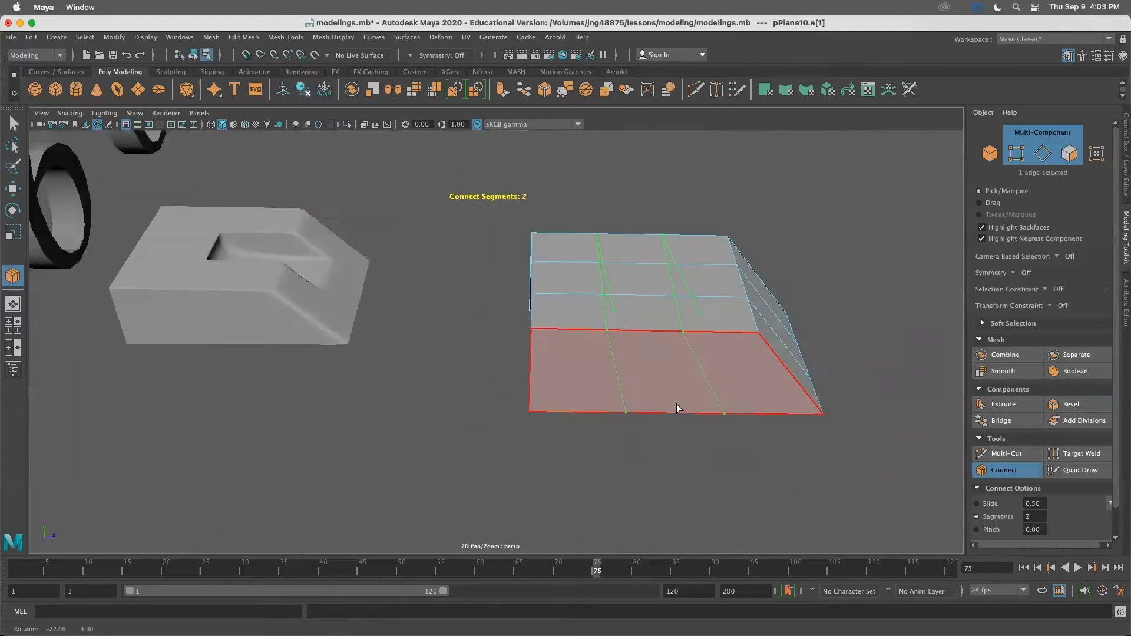
pyautogui.keyDown('alt'); pyautogui.moveTo(643, 402); pyautogui.dragTo(596, 369); pyautogui.keyUp('alt')
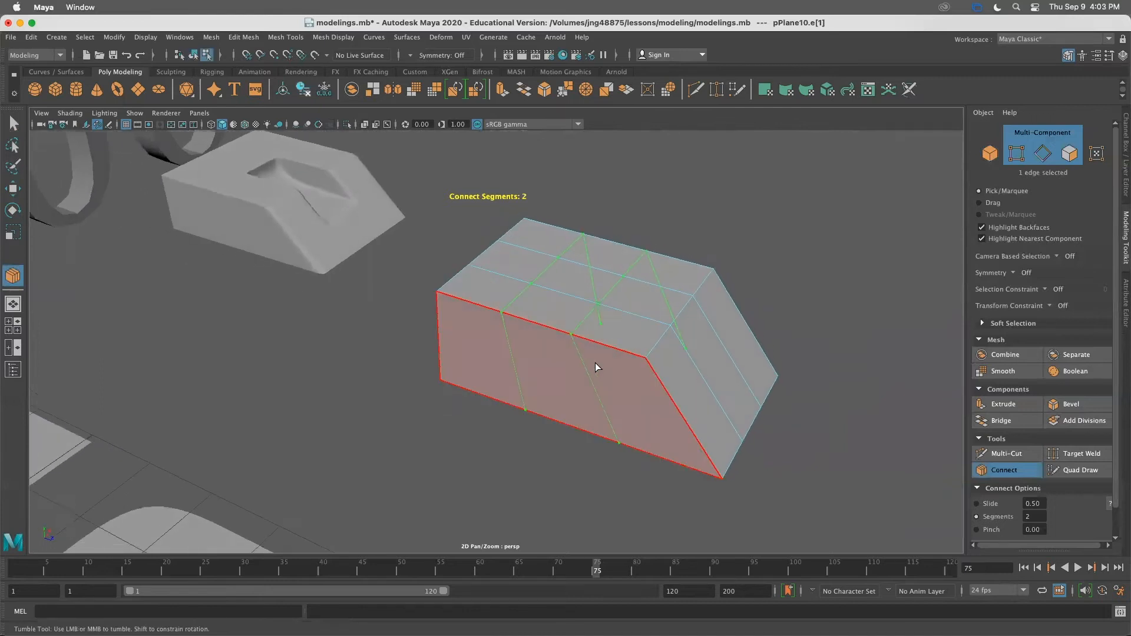
pyautogui.keyDown('ctrl'); pyautogui.moveTo(597, 474); pyautogui.dragTo(569, 466, button='middle'); pyautogui.keyUp('ctrl')
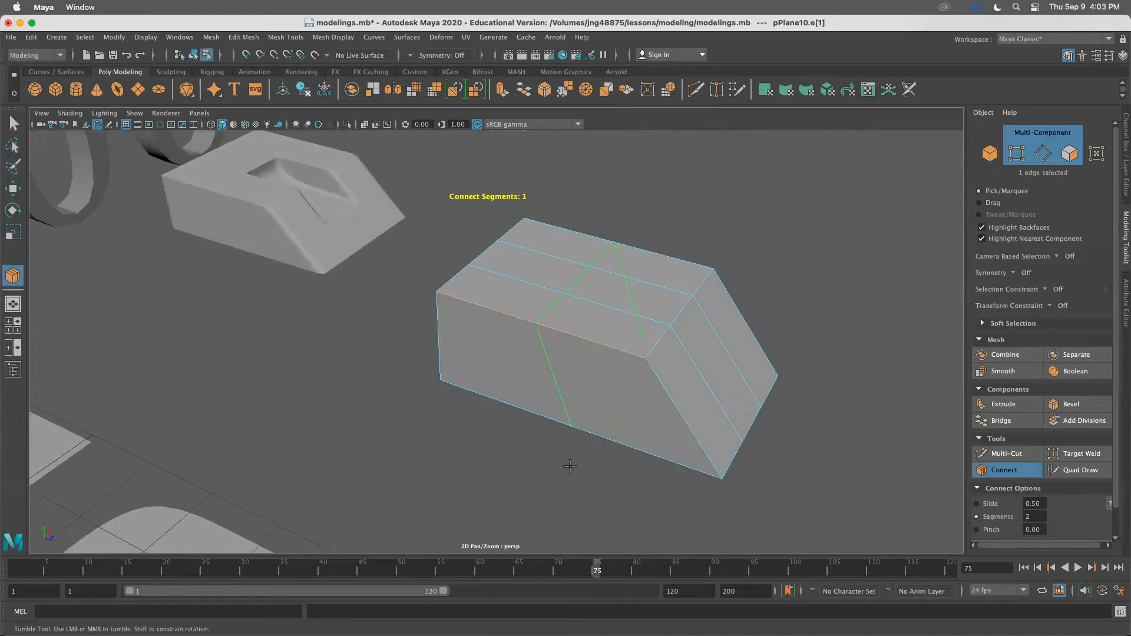
pyautogui.click(14, 123)
pyautogui.click(740, 231)
# Compare the block's crosswise edge with the recess position on the finished 06 model
pyautogui.keyDown('alt'); pyautogui.moveTo(781, 252); pyautogui.dragTo(748, 256); pyautogui.keyUp('alt')
pyautogui.moveTo(610, 352)
pyautogui.keyDown('alt'); pyautogui.mouseDown()
pyautogui.moveTo(606, 339)
pyautogui.moveTo(604, 352)
pyautogui.mouseUp(); pyautogui.keyUp('alt')
pyautogui.scroll(-4, 512, 280)
pyautogui.keyDown('alt'); pyautogui.moveTo(512, 280); pyautogui.dragTo(518, 283); pyautogui.keyUp('alt')
pyautogui.keyDown('alt'); pyautogui.moveTo(518, 283); pyautogui.dragTo(587, 377, button='middle'); pyautogui.keyUp('alt')
pyautogui.scroll(5, 582, 297)
pyautogui.moveTo(590, 381)
pyautogui.keyDown('alt'); pyautogui.mouseDown()
pyautogui.moveTo(606, 371)
pyautogui.moveTo(609, 384)
pyautogui.mouseUp(); pyautogui.keyUp('alt')
pyautogui.keyDown('alt'); pyautogui.moveTo(546, 384); pyautogui.dragTo(589, 410, button='middle'); pyautogui.keyUp('alt')
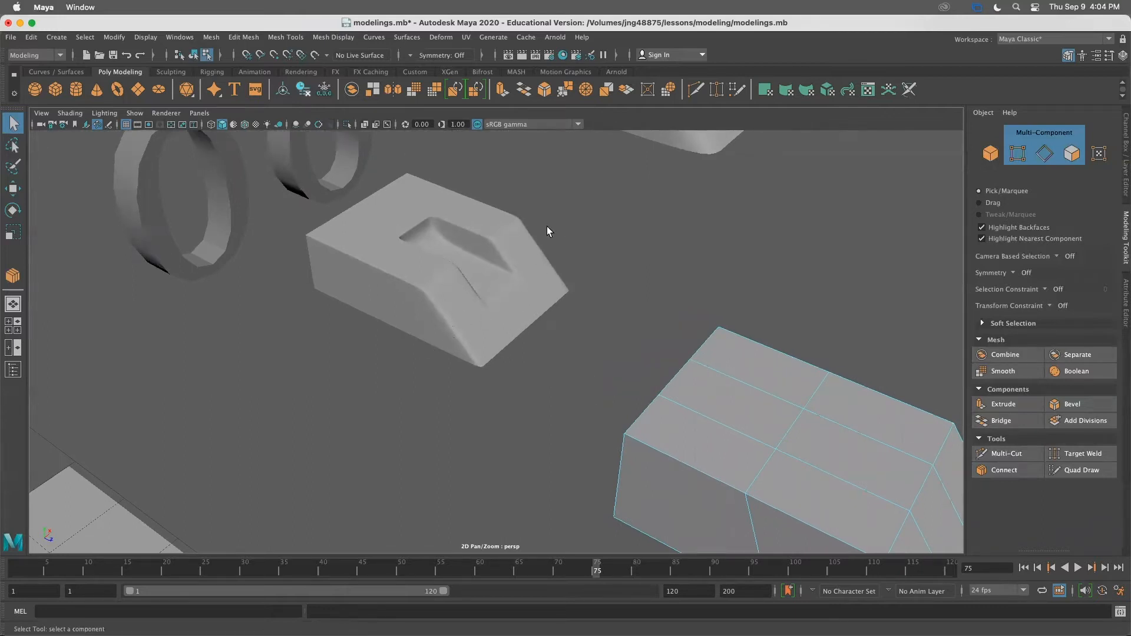
pyautogui.scroll(-3, 666, 298)
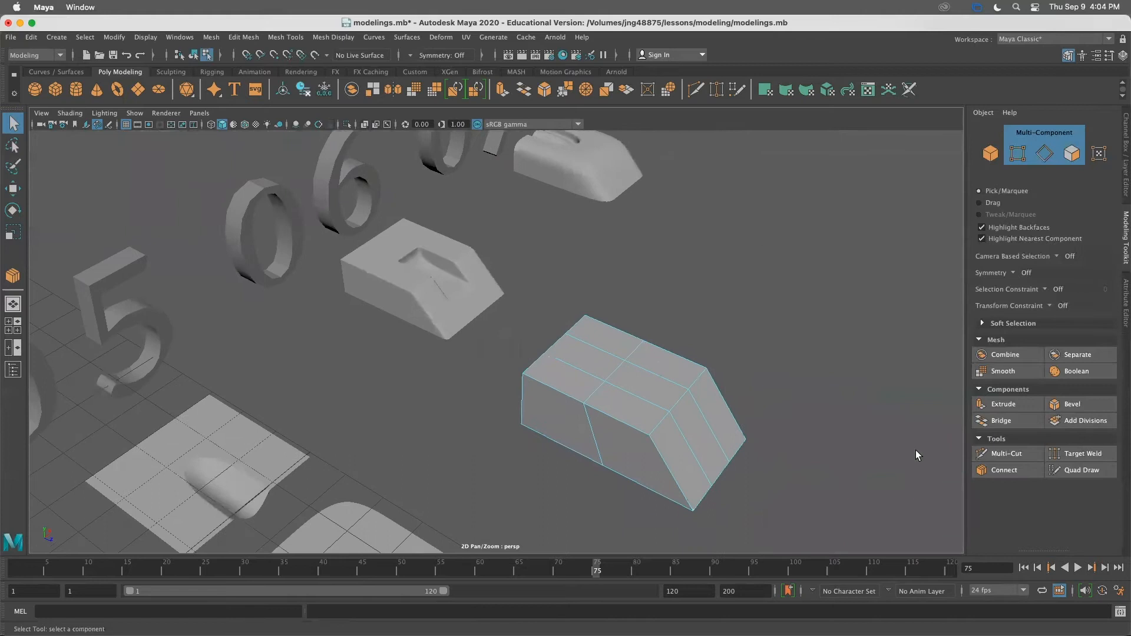
# Connect the slope's slanted side edge with 1 segment at a slide of 0.5, adding an edge across the slope and along the sides
pyautogui.click(1005, 469)
pyautogui.keyDown('alt'); pyautogui.moveTo(758, 457); pyautogui.dragTo(753, 463); pyautogui.keyUp('alt')
pyautogui.click(656, 478)
pyautogui.keyDown('alt'); pyautogui.moveTo(656, 476); pyautogui.dragTo(682, 394); pyautogui.keyUp('alt')
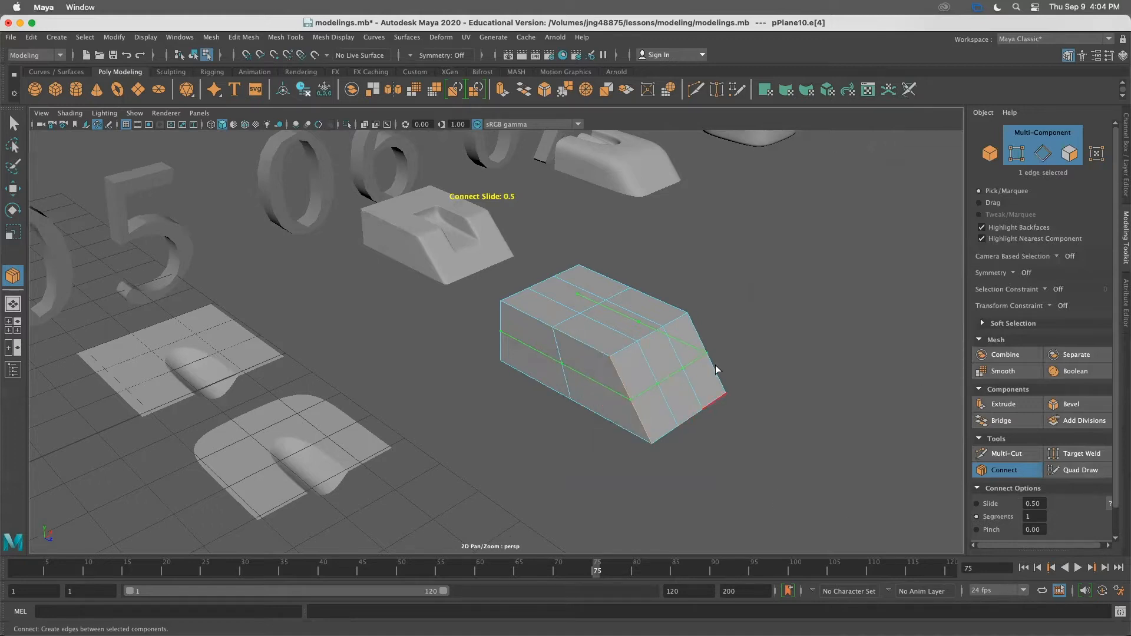
pyautogui.press('q')
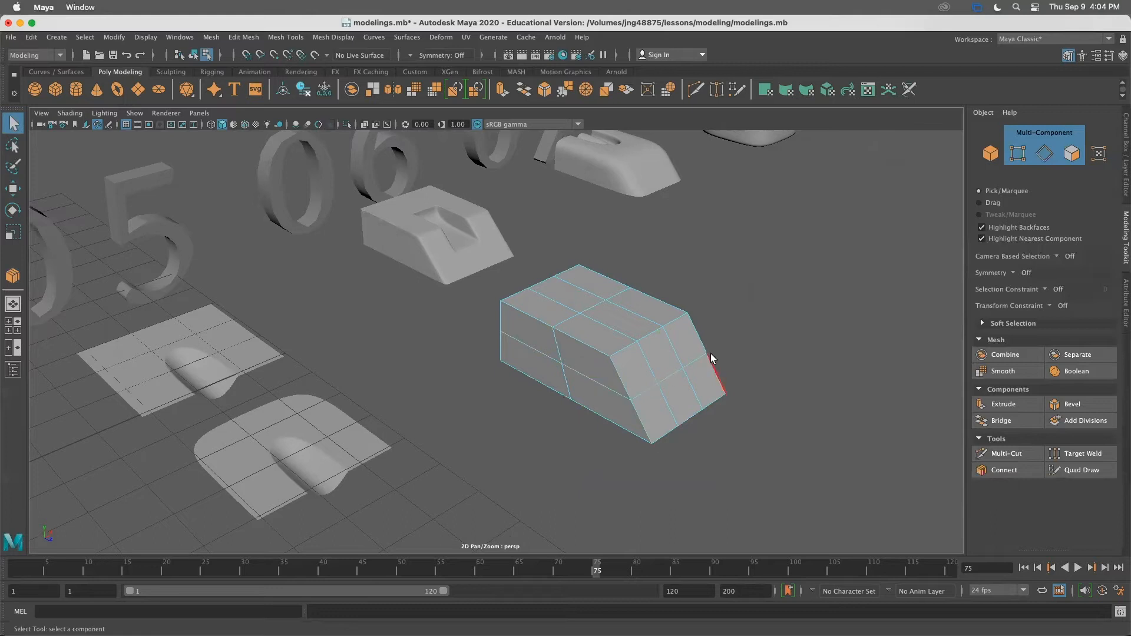
# Preview the sloped block with smoothing, check its edge layout against the finished 06 model, and return to the unsmoothed display
pyautogui.moveTo(752, 437)
pyautogui.keyDown('alt'); pyautogui.mouseDown()
pyautogui.moveTo(669, 432)
pyautogui.moveTo(750, 448)
pyautogui.mouseUp(); pyautogui.keyUp('alt')
pyautogui.keyDown('alt'); pyautogui.moveTo(750, 447); pyautogui.dragTo(676, 433, button='right'); pyautogui.keyUp('alt')
pyautogui.keyDown('alt'); pyautogui.moveTo(676, 433); pyautogui.dragTo(636, 443); pyautogui.keyUp('alt')
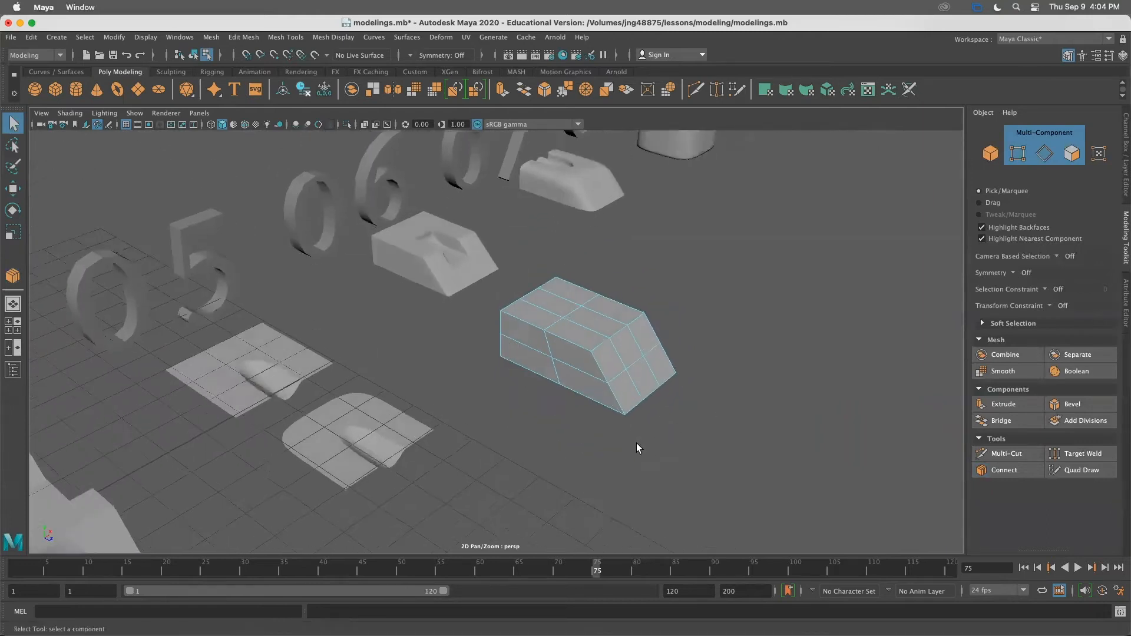
pyautogui.keyDown('alt'); pyautogui.moveTo(637, 443); pyautogui.dragTo(636, 501, button='middle'); pyautogui.keyUp('alt')
pyautogui.keyDown('alt'); pyautogui.moveTo(636, 494); pyautogui.dragTo(738, 495); pyautogui.keyUp('alt')
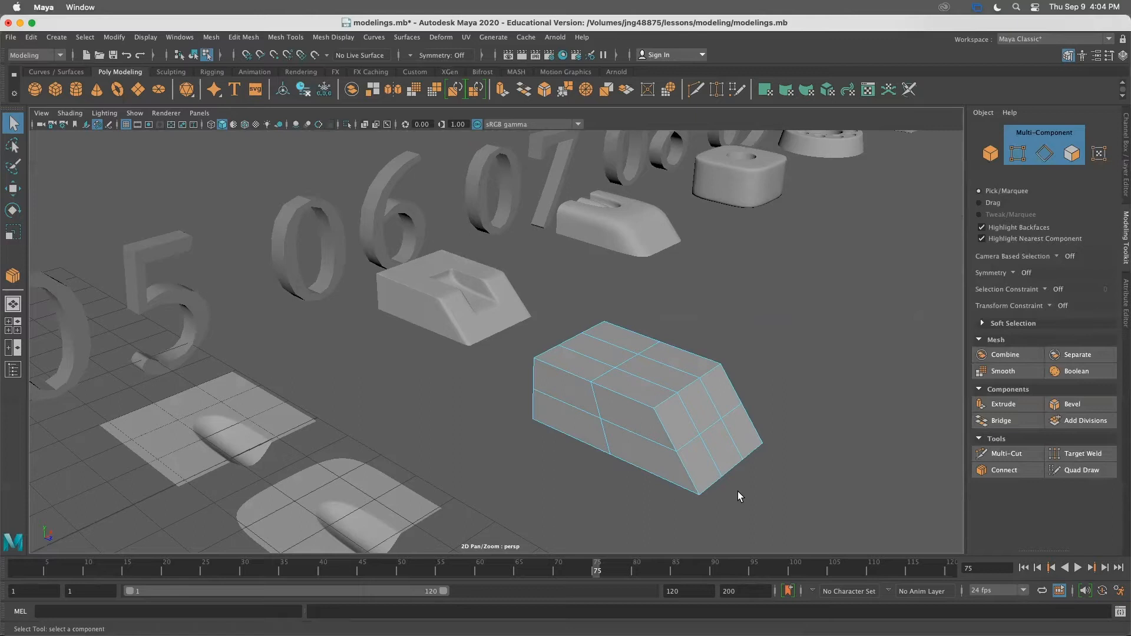
pyautogui.press('3')
pyautogui.keyDown('alt'); pyautogui.moveTo(736, 491); pyautogui.dragTo(600, 457); pyautogui.keyUp('alt')
pyautogui.press('1')
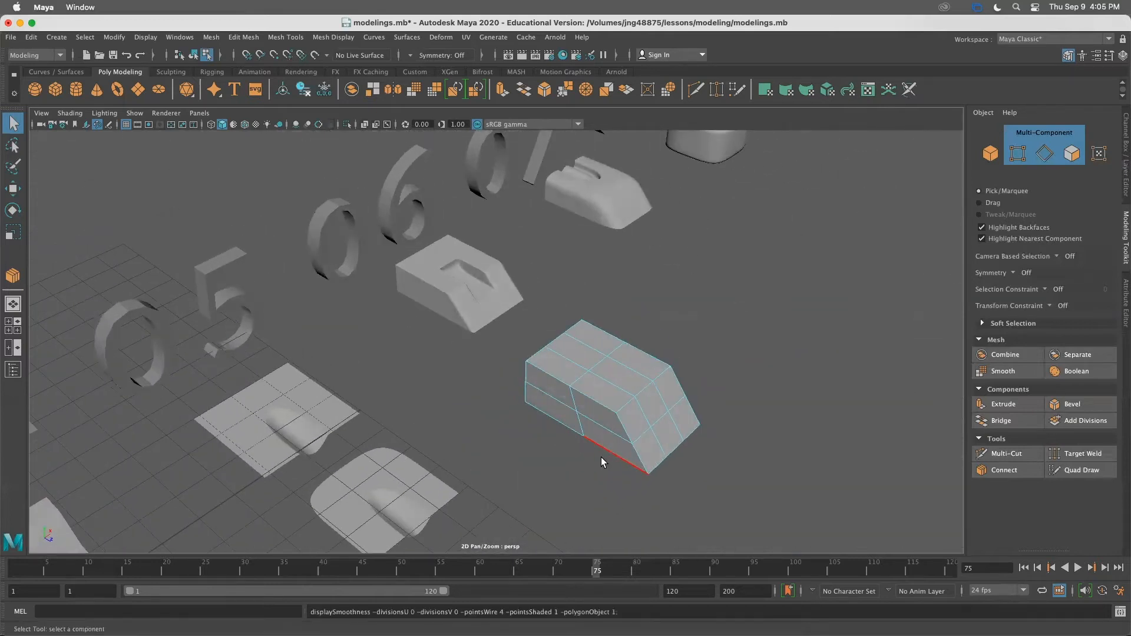
# Move the whole sloped block along the X axis to X 17.86, farther from the finished 06 model, and deselect it
pyautogui.moveTo(627, 423); pyautogui.dragTo(744, 296, button='right')
pyautogui.moveTo(606, 355); pyautogui.dragTo(642, 286, button='right')
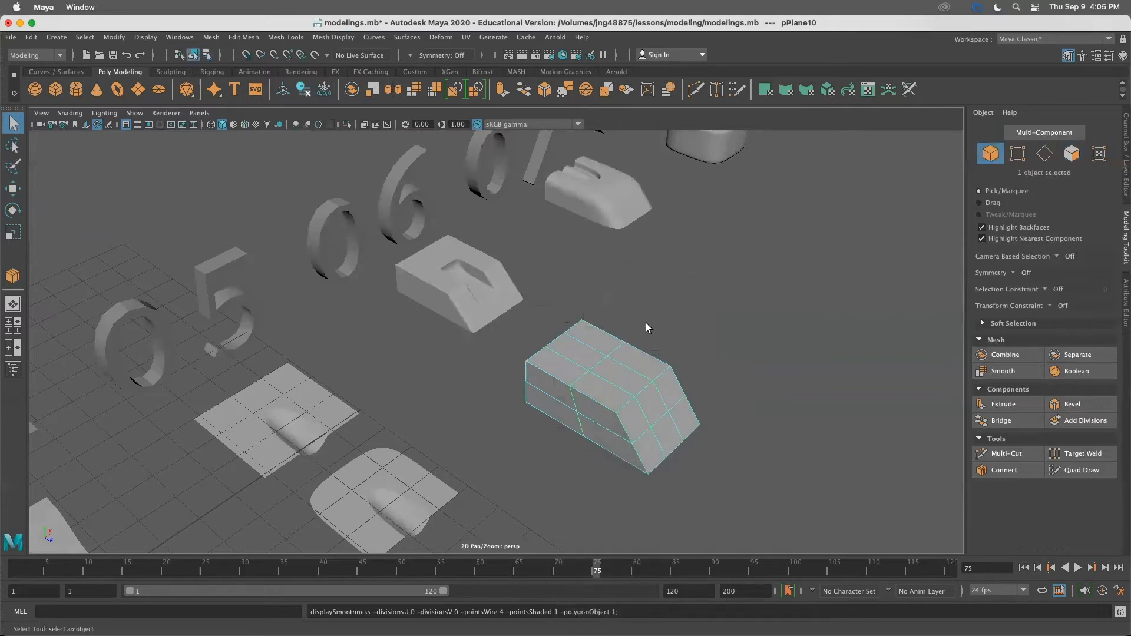
pyautogui.press('w')
pyautogui.moveTo(582, 330); pyautogui.dragTo(604, 314)
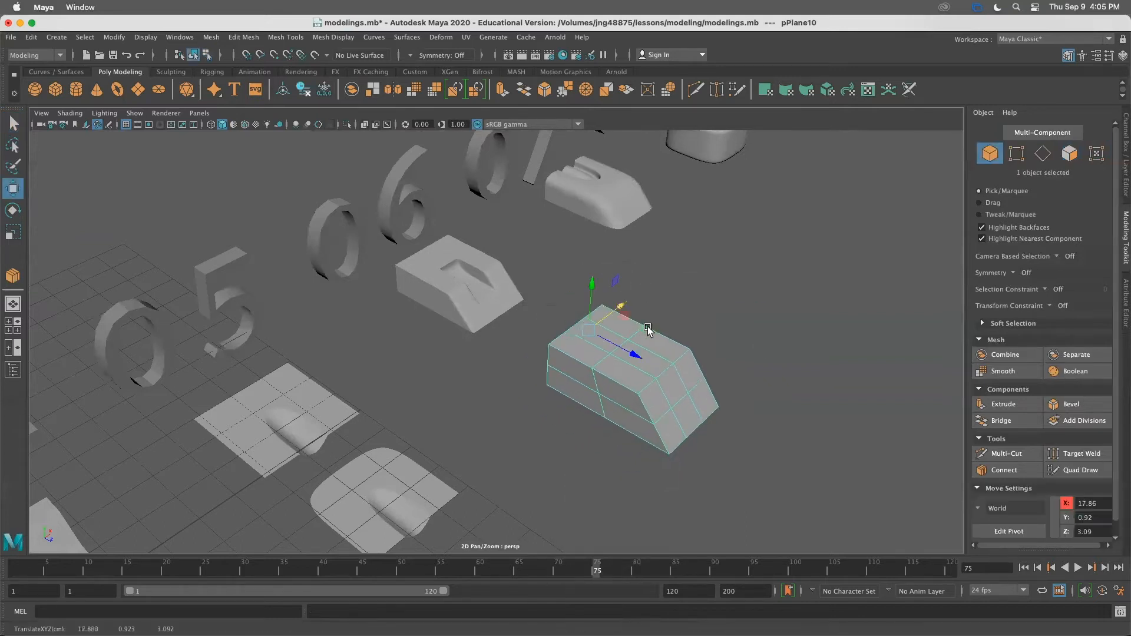
pyautogui.click(691, 336)
# Delete the middle face of the block's front top section and the upper middle face of the slope to open the recess
pyautogui.keyDown('alt'); pyautogui.moveTo(666, 432); pyautogui.dragTo(652, 432); pyautogui.keyUp('alt')
pyautogui.keyDown('alt'); pyautogui.moveTo(653, 431); pyautogui.dragTo(744, 440, button='right'); pyautogui.keyUp('alt')
pyautogui.keyDown('alt'); pyautogui.moveTo(744, 442); pyautogui.dragTo(760, 324); pyautogui.keyUp('alt')
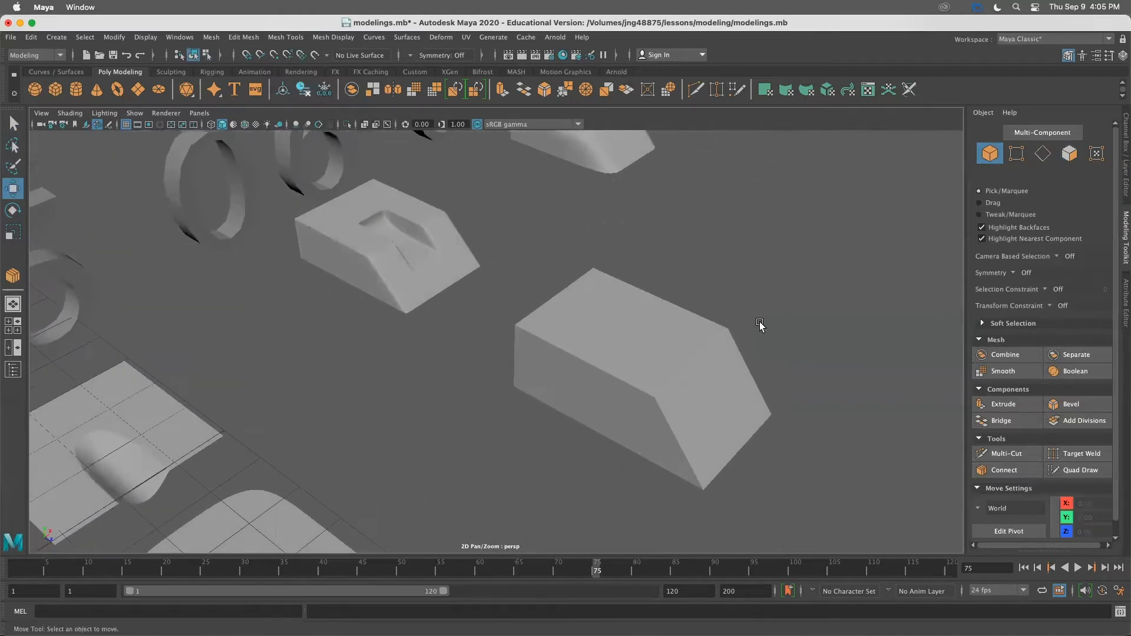
pyautogui.click(721, 393)
pyautogui.moveTo(713, 400)
pyautogui.keyDown('alt'); pyautogui.mouseDown()
pyautogui.moveTo(687, 407)
pyautogui.moveTo(770, 536)
pyautogui.moveTo(669, 398)
pyautogui.moveTo(737, 404)
pyautogui.moveTo(709, 323)
pyautogui.moveTo(711, 399)
pyautogui.mouseUp(); pyautogui.keyUp('alt')
pyautogui.moveTo(713, 326); pyautogui.dragTo(707, 336, button='right')
pyautogui.click(666, 375)
pyautogui.click(667, 370)
pyautogui.press('Delete')
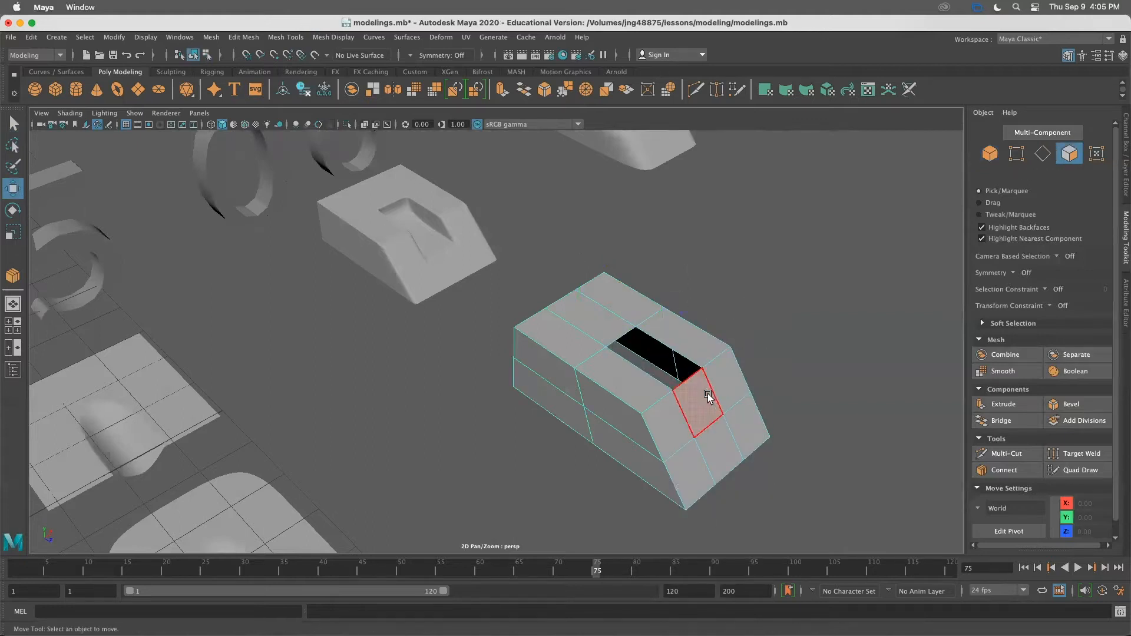
pyautogui.keyDown('alt'); pyautogui.moveTo(677, 425); pyautogui.dragTo(637, 456); pyautogui.keyUp('alt')
# Select the rear edge of the opening on the block's top, try moving it down, and undo that move
pyautogui.moveTo(565, 278); pyautogui.dragTo(570, 250, button='right')
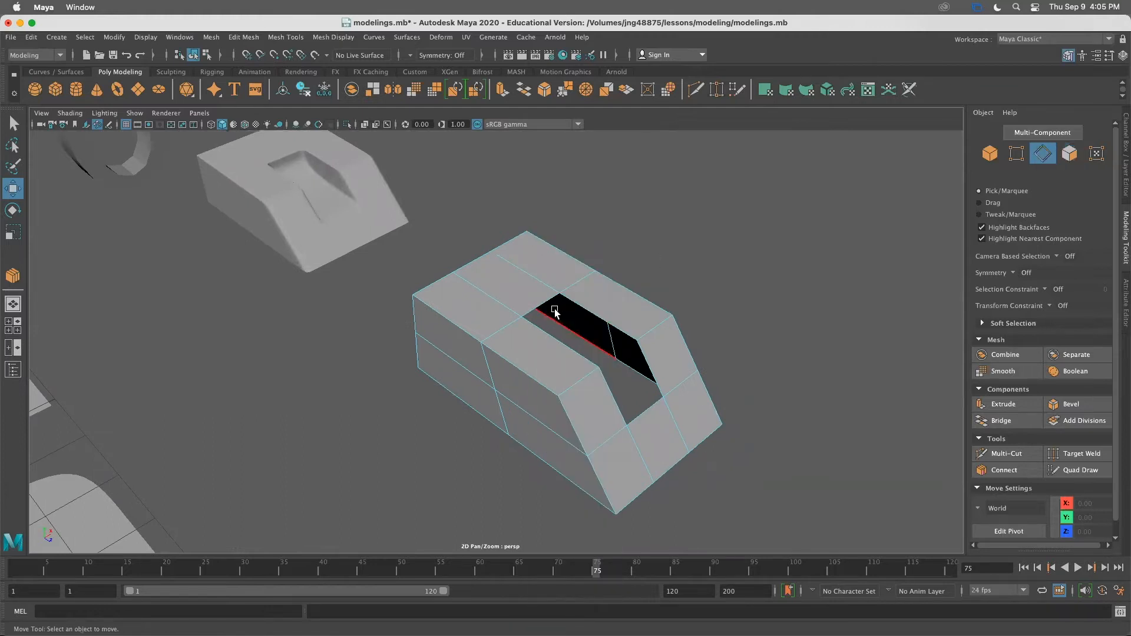
pyautogui.click(543, 303)
pyautogui.keyDown('alt'); pyautogui.moveTo(545, 304); pyautogui.dragTo(764, 331, button='right'); pyautogui.keyUp('alt')
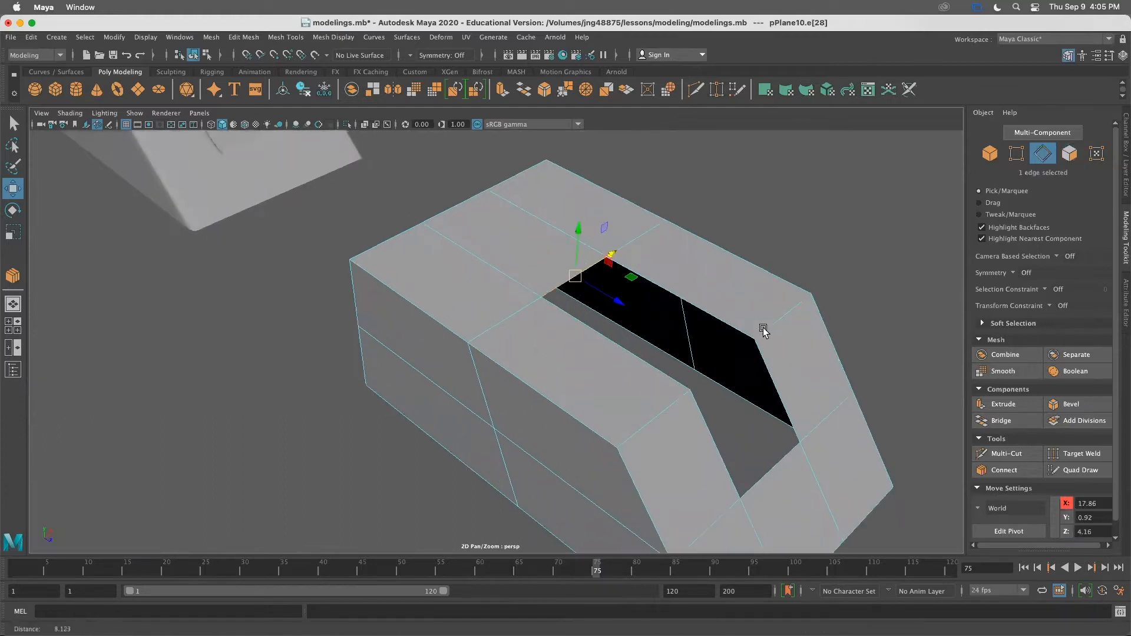
pyautogui.keyDown('alt'); pyautogui.moveTo(765, 330); pyautogui.dragTo(749, 315); pyautogui.keyUp('alt')
pyautogui.keyDown('alt'); pyautogui.moveTo(697, 379); pyautogui.dragTo(624, 331, button='right'); pyautogui.keyUp('alt')
pyautogui.moveTo(547, 253)
pyautogui.mouseDown()
pyautogui.moveTo(559, 299)
pyautogui.moveTo(556, 207)
pyautogui.moveTo(571, 328)
pyautogui.moveTo(568, 258)
pyautogui.mouseUp()
pyautogui.press('super+z')
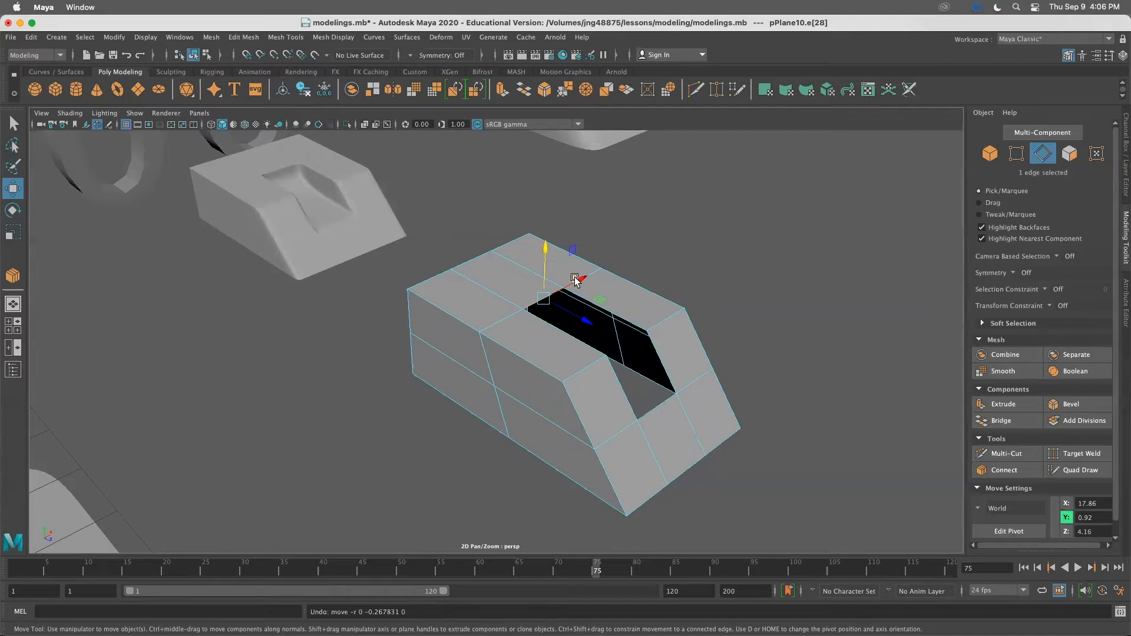
# Extrude the opening's rear edge straight down with a Local Translate Z of -0.478 to form the recess's back wall
pyautogui.hotkey('ctrl', 'e')
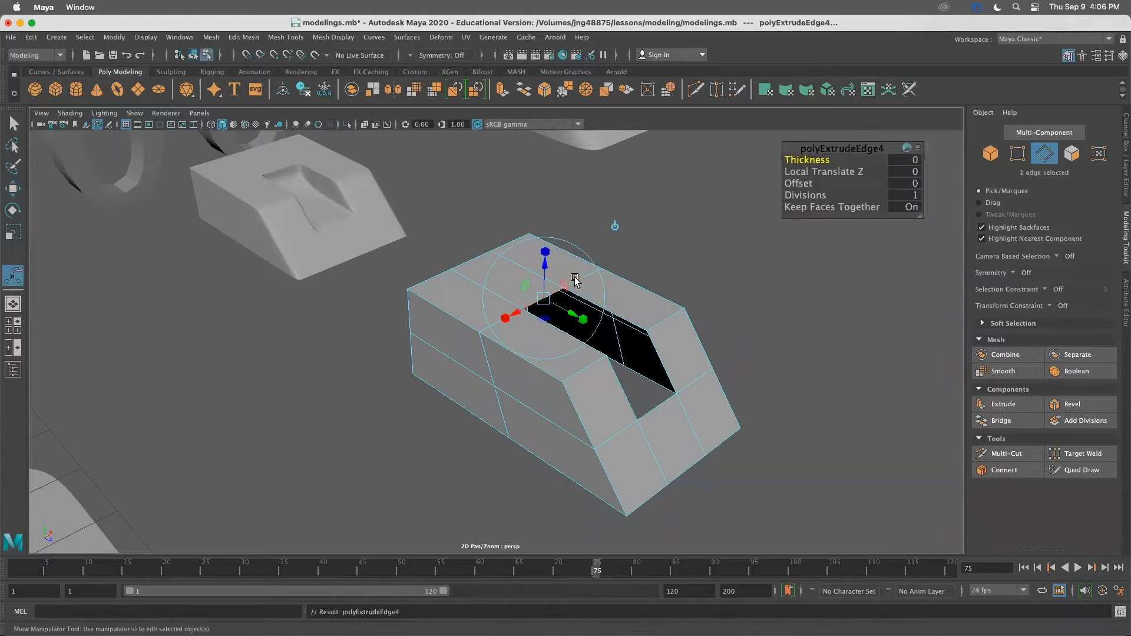
pyautogui.moveTo(543, 266)
pyautogui.mouseDown()
pyautogui.moveTo(545, 298)
pyautogui.moveTo(494, 284)
pyautogui.moveTo(540, 301)
pyautogui.moveTo(557, 278)
pyautogui.mouseUp()
pyautogui.keyDown('alt'); pyautogui.moveTo(542, 329); pyautogui.dragTo(536, 332); pyautogui.keyUp('alt')
pyautogui.keyDown('alt'); pyautogui.moveTo(527, 388); pyautogui.dragTo(558, 409); pyautogui.keyUp('alt')
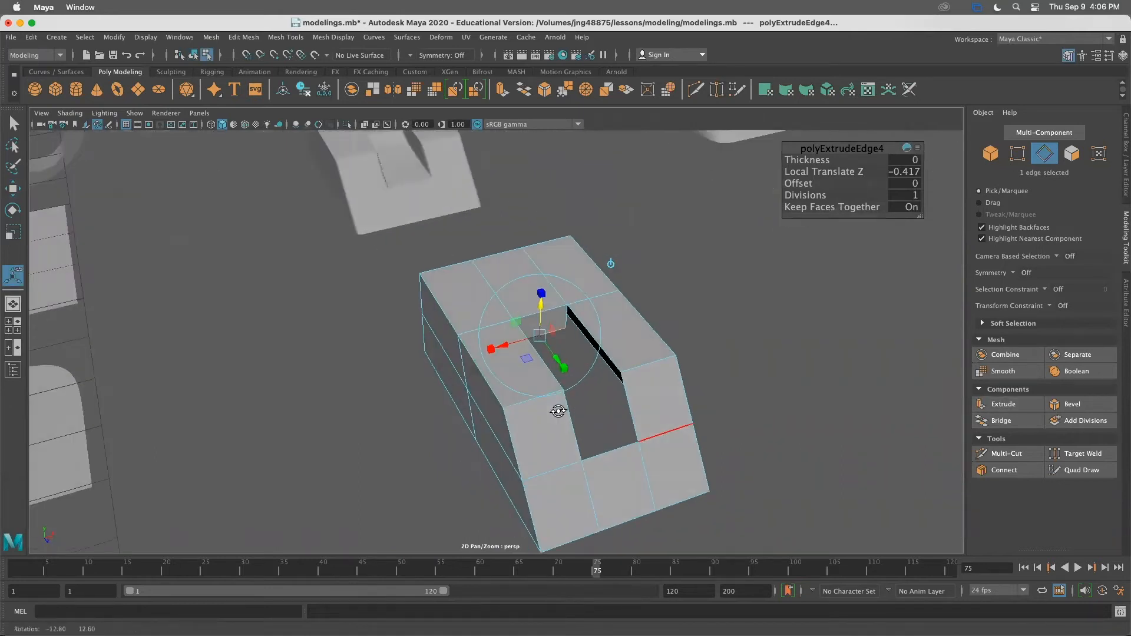
pyautogui.moveTo(543, 311); pyautogui.dragTo(545, 316)
pyautogui.keyDown('alt'); pyautogui.moveTo(608, 390); pyautogui.dragTo(574, 338); pyautogui.keyUp('alt')
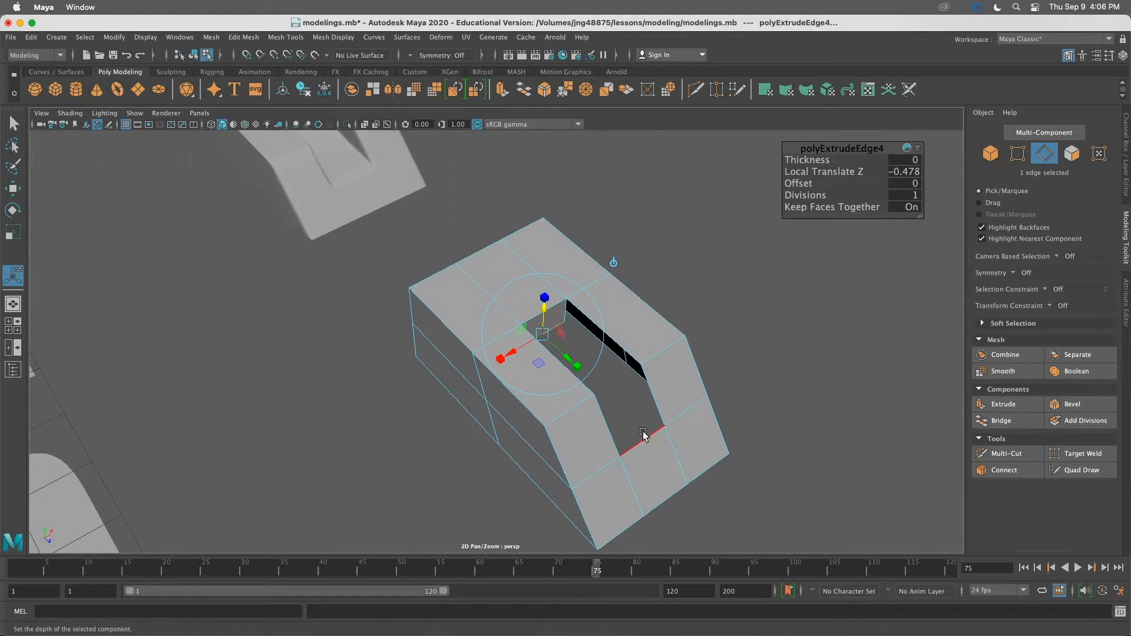
# Bridge the bottom edge of the recess's back wall to the opening's front edge on the slope, with 0 divisions, as the recess floor
pyautogui.keyDown('alt'); pyautogui.moveTo(593, 350); pyautogui.dragTo(709, 369, button='right'); pyautogui.keyUp('alt')
pyautogui.keyDown('alt'); pyautogui.moveTo(709, 369); pyautogui.dragTo(533, 288, button='middle'); pyautogui.keyUp('alt')
pyautogui.keyDown('alt'); pyautogui.moveTo(532, 288); pyautogui.dragTo(498, 287); pyautogui.keyUp('alt')
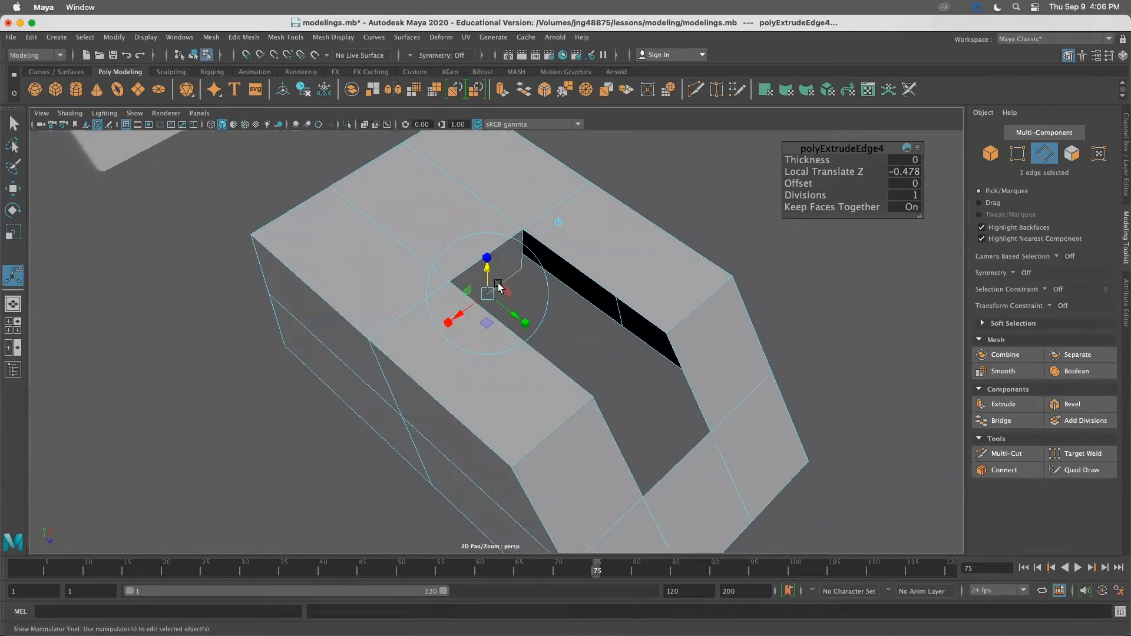
pyautogui.keyDown('shift'); pyautogui.click(694, 445); pyautogui.keyUp('shift')
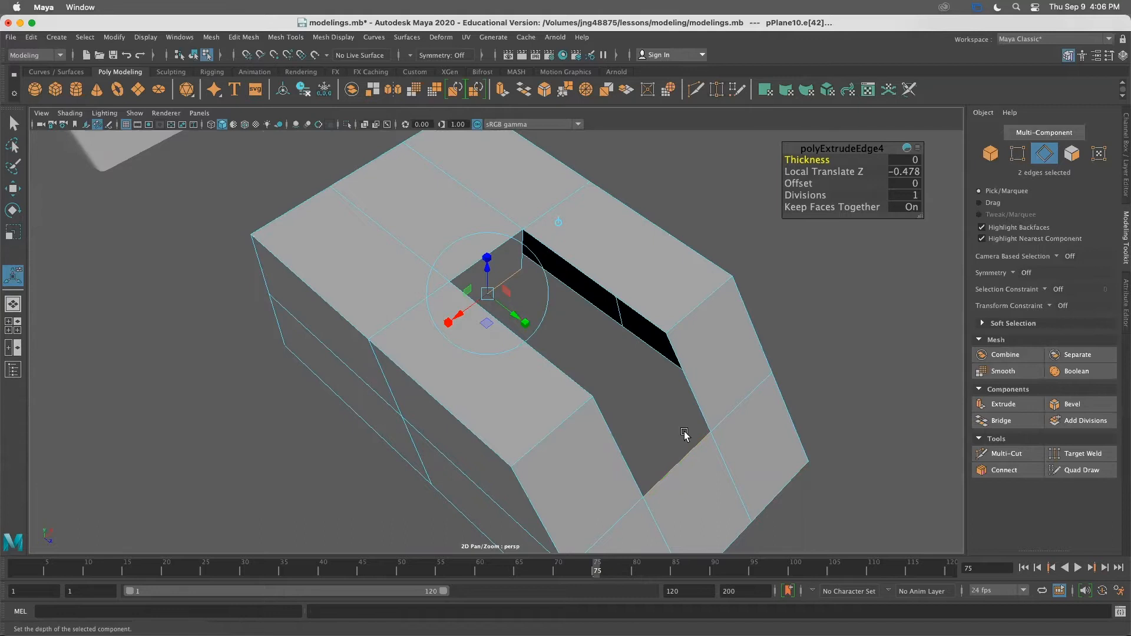
pyautogui.keyDown('alt'); pyautogui.moveTo(636, 407); pyautogui.dragTo(589, 351); pyautogui.keyUp('alt')
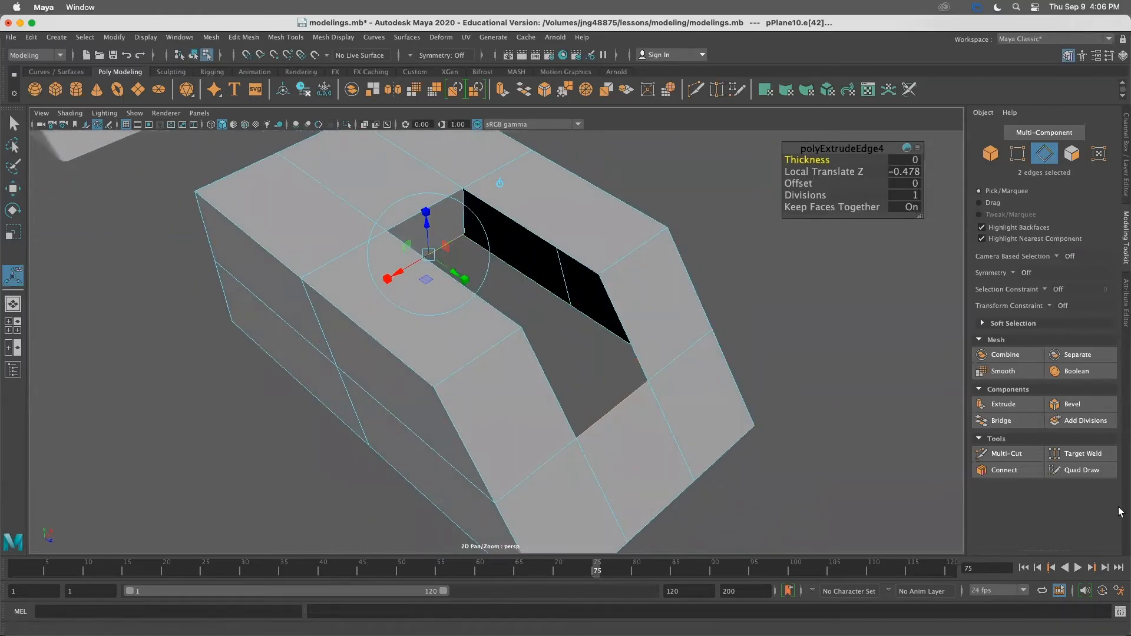
pyautogui.click(1025, 421)
pyautogui.moveTo(831, 379)
pyautogui.keyDown('alt'); pyautogui.mouseDown()
pyautogui.moveTo(737, 369)
pyautogui.moveTo(858, 391)
pyautogui.moveTo(788, 373)
pyautogui.moveTo(834, 375)
pyautogui.mouseUp(); pyautogui.keyUp('alt')
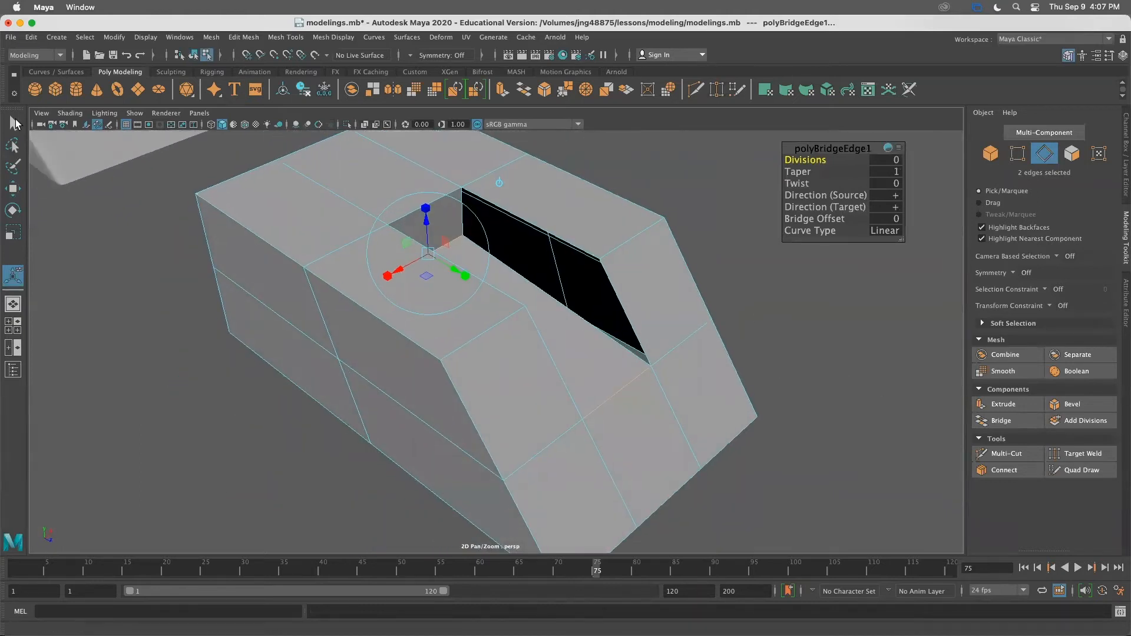
# Try to fill the open far side wall of the recess with Fill Hole from its long top edge
pyautogui.click(13, 124)
pyautogui.keyDown('alt'); pyautogui.moveTo(706, 253); pyautogui.dragTo(542, 266); pyautogui.keyUp('alt')
pyautogui.keyDown('alt'); pyautogui.moveTo(574, 301); pyautogui.dragTo(553, 292); pyautogui.keyUp('alt')
pyautogui.keyDown('alt'); pyautogui.moveTo(596, 255); pyautogui.dragTo(547, 225); pyautogui.keyUp('alt')
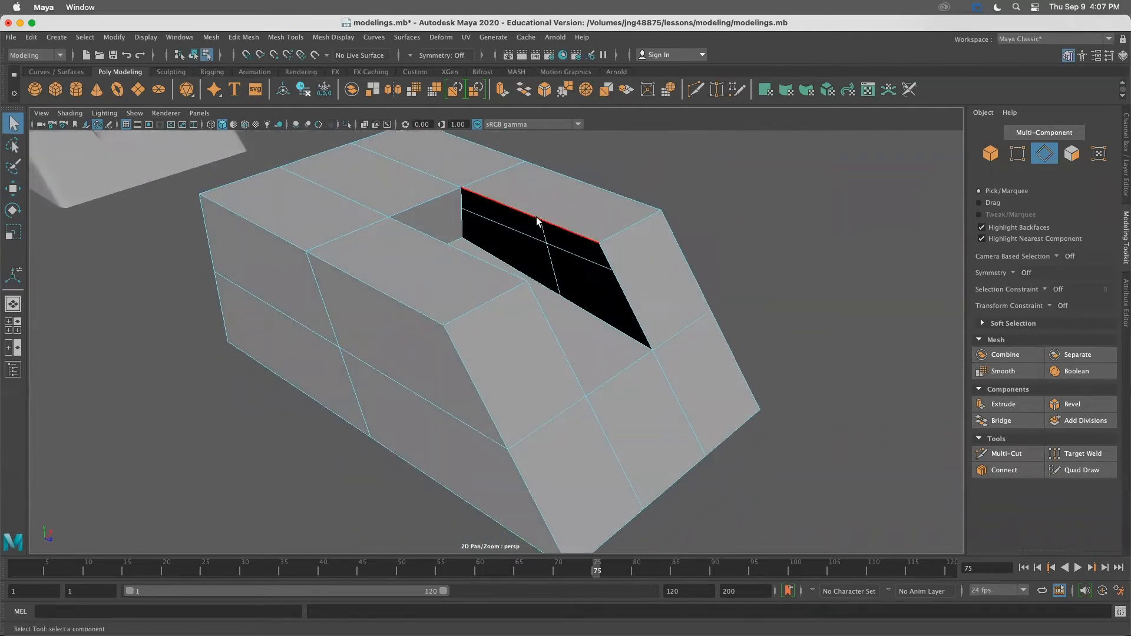
pyautogui.click(538, 221)
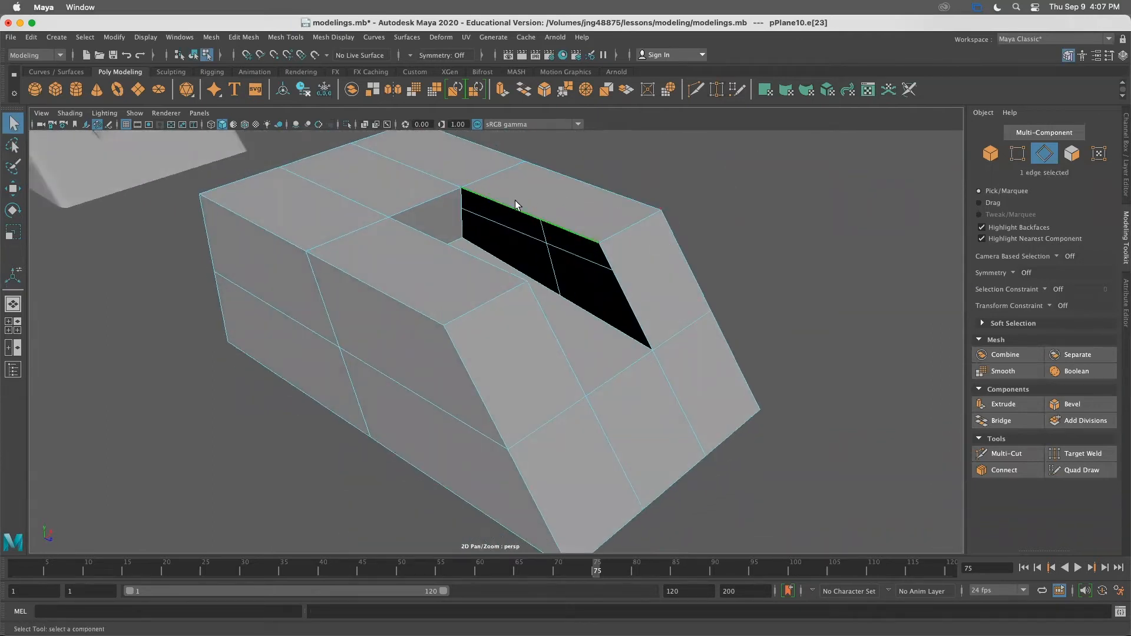
pyautogui.click(210, 37)
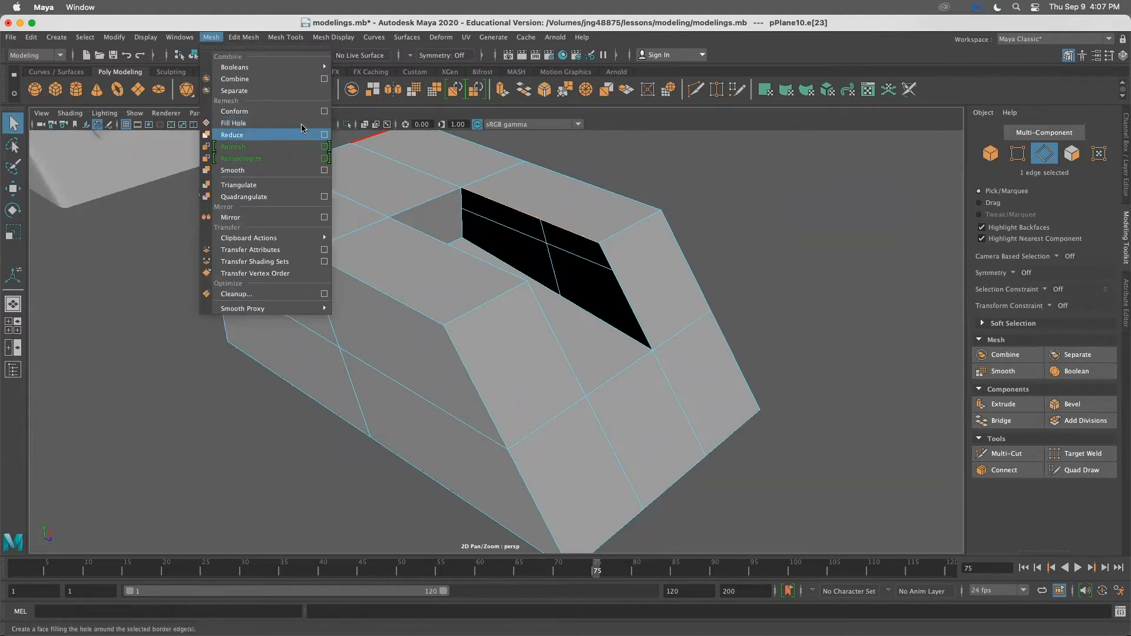
pyautogui.click(260, 124)
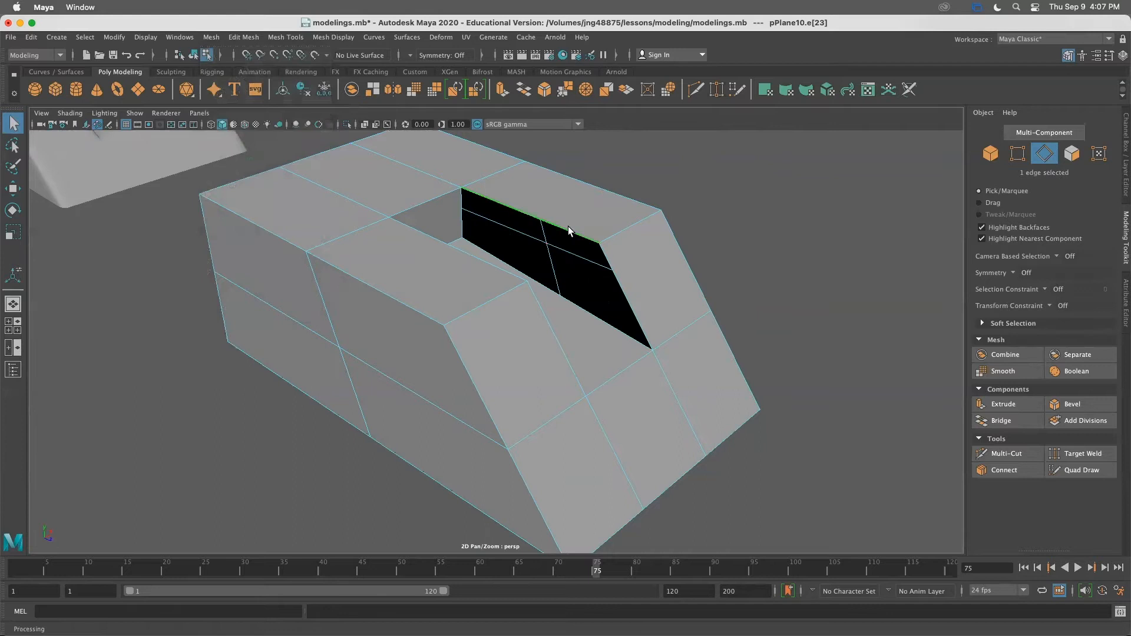
pyautogui.keyDown('alt'); pyautogui.moveTo(551, 294); pyautogui.dragTo(549, 295); pyautogui.keyUp('alt')
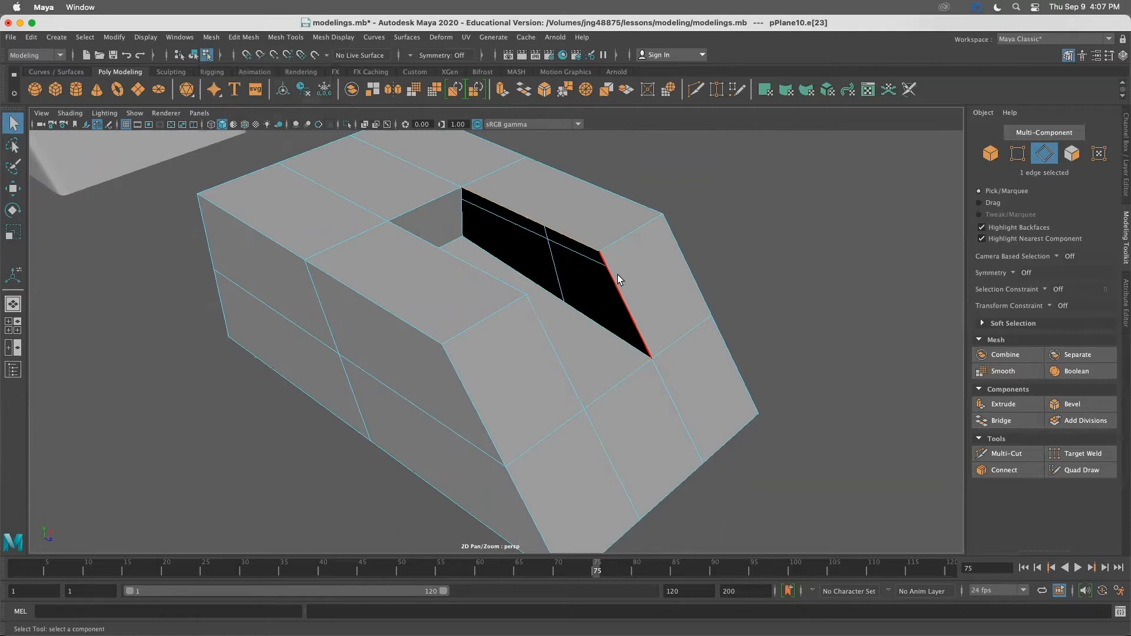
# Reselect the long top edge of the recess's open far side and close that side wall with Fill Hole
pyautogui.click(721, 240)
pyautogui.click(571, 236)
pyautogui.click(460, 224)
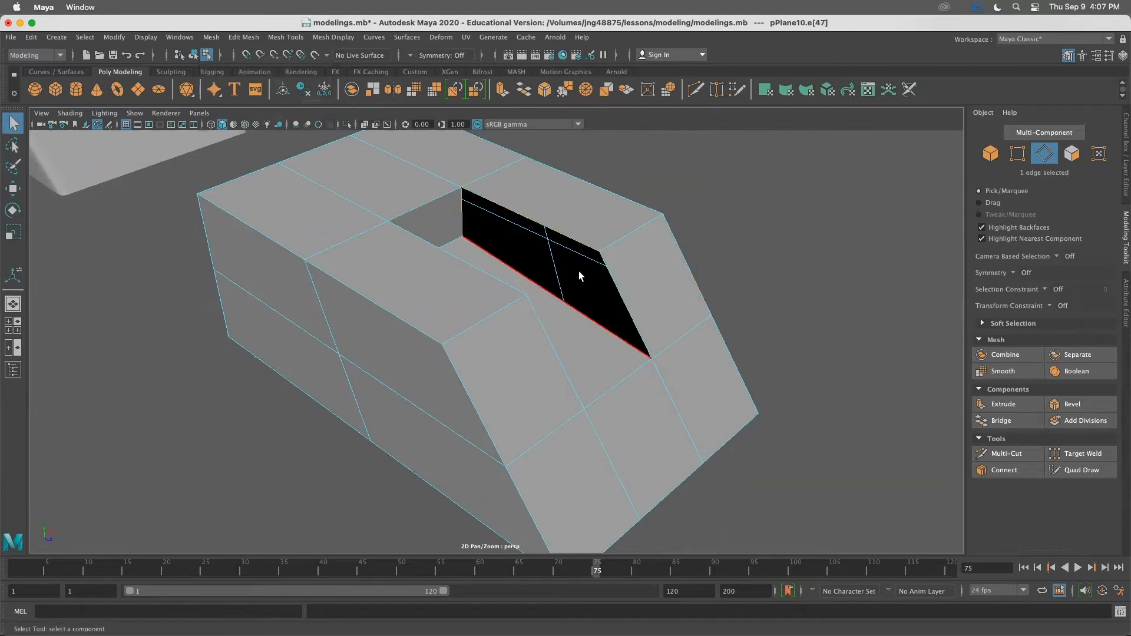
pyautogui.click(714, 154)
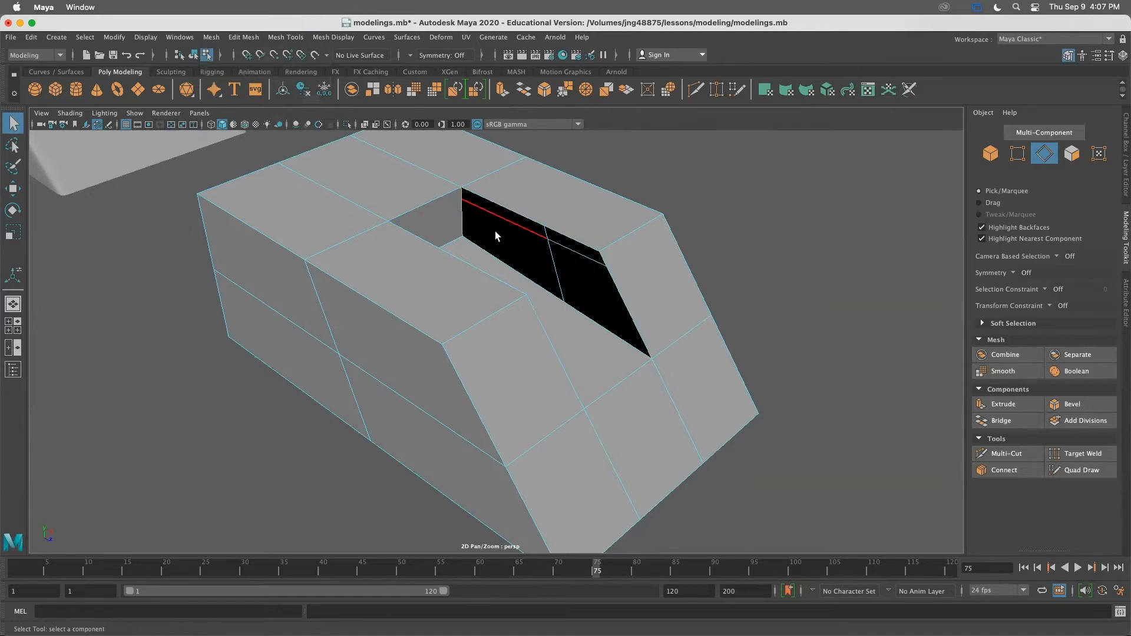
pyautogui.click(516, 208)
pyautogui.click(251, 37)
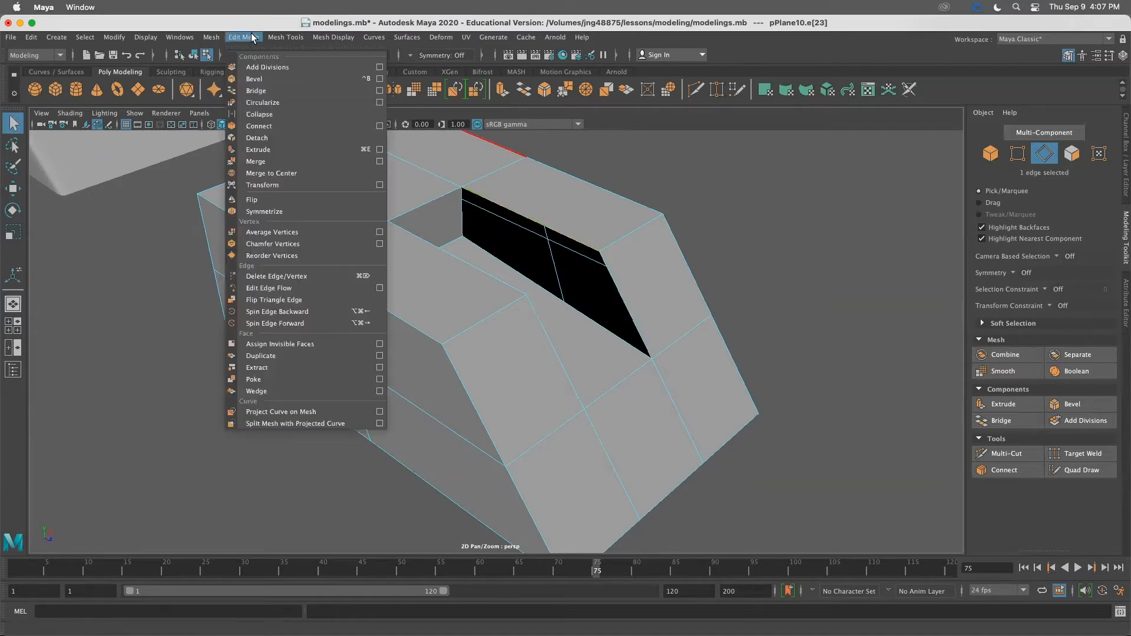
pyautogui.moveTo(212, 39)
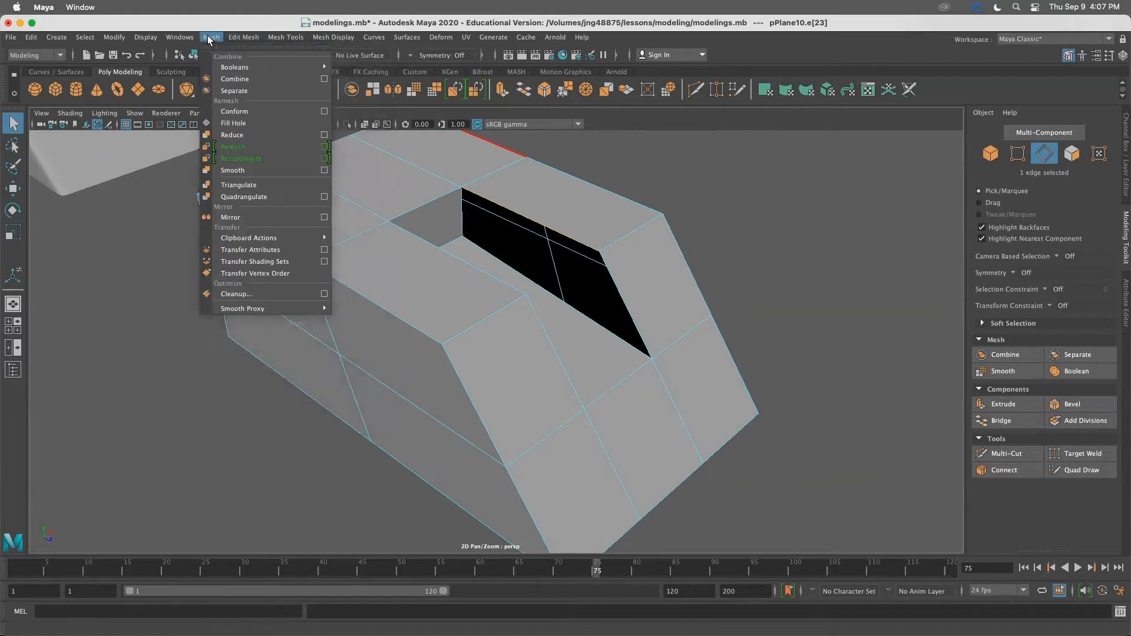
pyautogui.click(239, 121)
pyautogui.press('w')
# Close the recess's remaining open side wall with Fill Hole from its long top edge on the opposite side
pyautogui.click(745, 252)
pyautogui.keyDown('alt'); pyautogui.moveTo(560, 290); pyautogui.dragTo(392, 232); pyautogui.keyUp('alt')
pyautogui.click(437, 197)
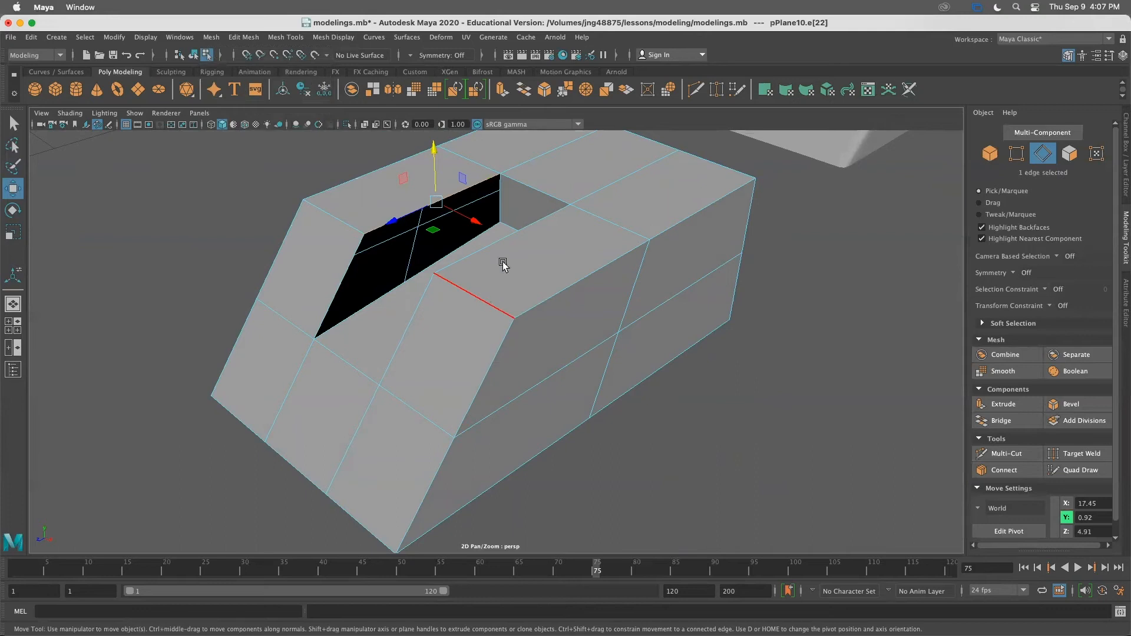
pyautogui.click(211, 37)
pyautogui.click(243, 121)
# Preview the block with its closed recess smoothed and compare its rounding with the finished 06 model
pyautogui.keyDown('alt'); pyautogui.moveTo(820, 292); pyautogui.dragTo(878, 349); pyautogui.keyUp('alt')
pyautogui.keyDown('alt'); pyautogui.moveTo(878, 349); pyautogui.dragTo(598, 227, button='right'); pyautogui.keyUp('alt')
pyautogui.keyDown('alt'); pyautogui.moveTo(599, 228); pyautogui.dragTo(567, 306); pyautogui.keyUp('alt')
pyautogui.keyDown('alt'); pyautogui.moveTo(568, 305); pyautogui.dragTo(589, 282, button='right'); pyautogui.keyUp('alt')
pyautogui.press('3')
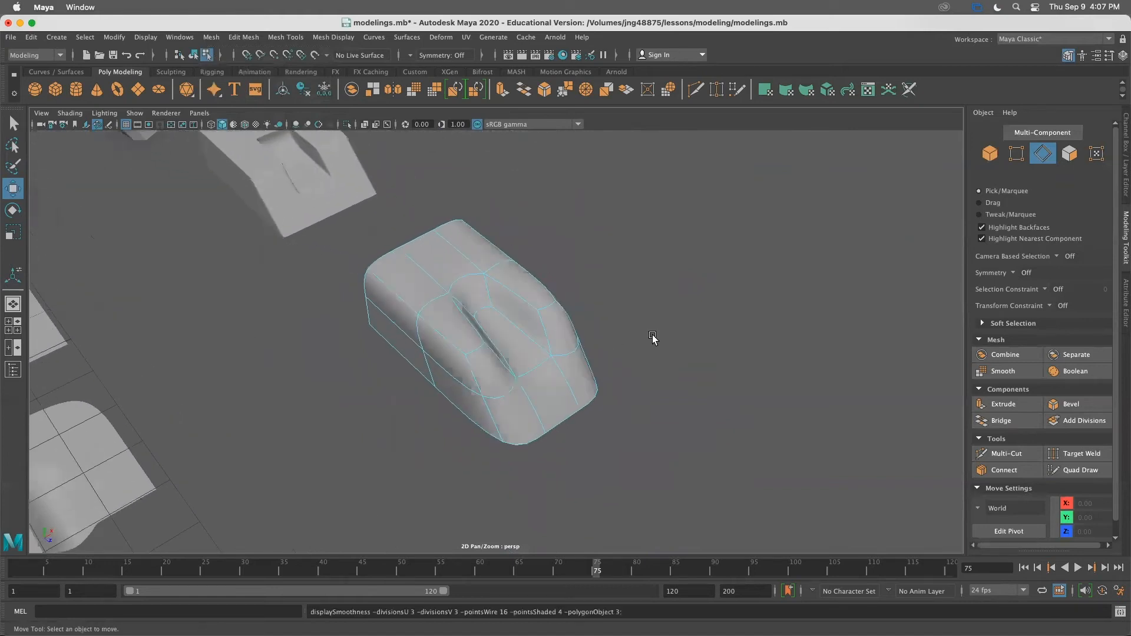
pyautogui.keyDown('alt'); pyautogui.moveTo(631, 353); pyautogui.dragTo(495, 346); pyautogui.keyUp('alt')
pyautogui.moveTo(520, 409)
pyautogui.keyDown('alt'); pyautogui.mouseDown()
pyautogui.moveTo(505, 384)
pyautogui.moveTo(429, 378)
pyautogui.moveTo(523, 383)
pyautogui.moveTo(507, 397)
pyautogui.moveTo(528, 405)
pyautogui.mouseUp(); pyautogui.keyUp('alt')
pyautogui.press('q')
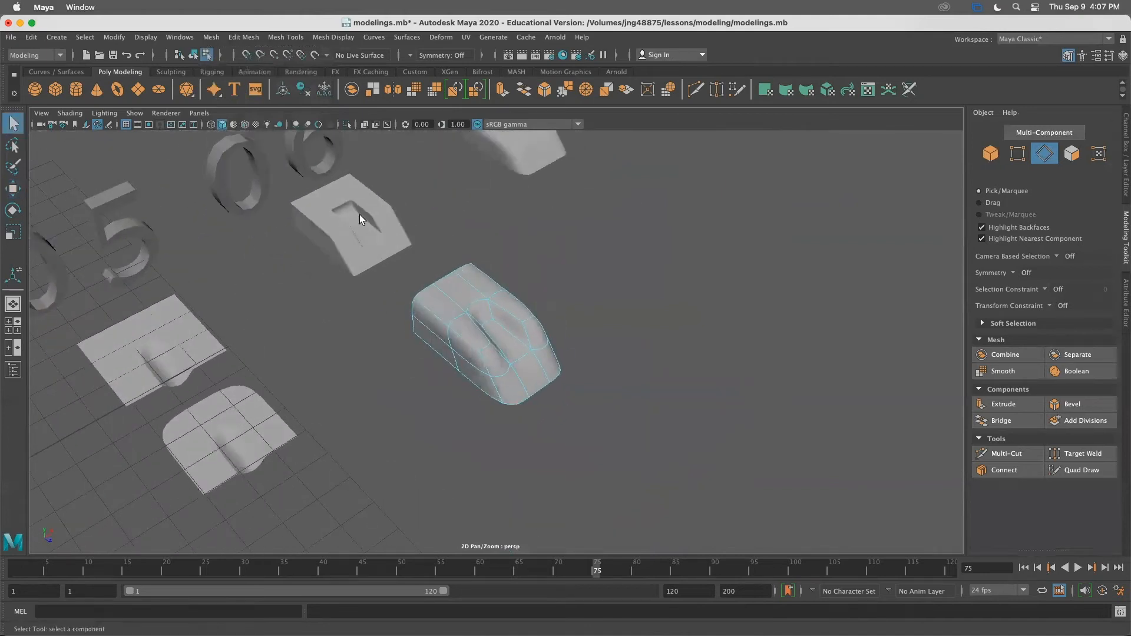
# Select the recessed block as a whole object and return it to the unsmoothed display
pyautogui.moveTo(462, 297); pyautogui.dragTo(515, 282, button='right')
pyautogui.click(601, 277)
pyautogui.keyDown('alt'); pyautogui.moveTo(605, 271); pyautogui.dragTo(558, 284); pyautogui.keyUp('alt')
pyautogui.click(382, 241)
pyautogui.scroll(3, 511, 303)
pyautogui.click(497, 300)
pyautogui.press('1')
pyautogui.keyDown('alt'); pyautogui.moveTo(497, 299); pyautogui.dragTo(547, 305); pyautogui.keyUp('alt')
pyautogui.keyDown('alt'); pyautogui.moveTo(508, 377); pyautogui.dragTo(485, 362); pyautogui.keyUp('alt')
# Duplicate the recessed block, move the copy along the Z axis to Z 10.06, and deselect it
pyautogui.hotkey('ctrl', 'd')
pyautogui.scroll(2, 516, 411)
pyautogui.scroll(-3, 516, 411)
pyautogui.press('w')
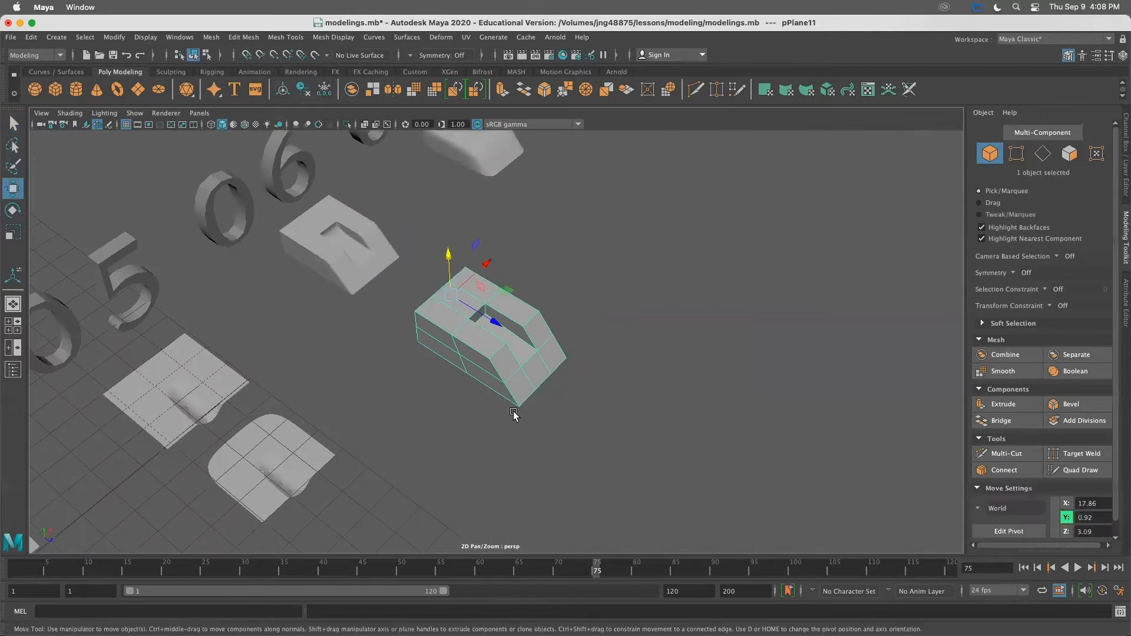
pyautogui.moveTo(498, 315); pyautogui.dragTo(694, 439)
pyautogui.click(357, 253)
pyautogui.click(644, 286)
pyautogui.scroll(-3, 555, 324)
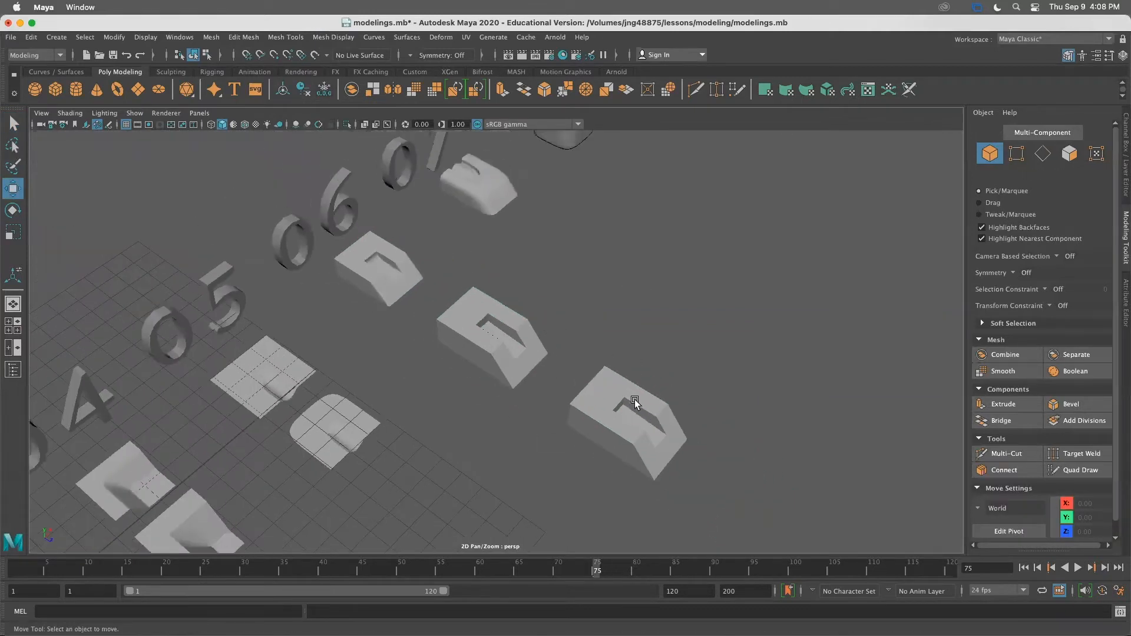
# Examine the duplicated block next to the original block and the finished 06 model
pyautogui.click(623, 393)
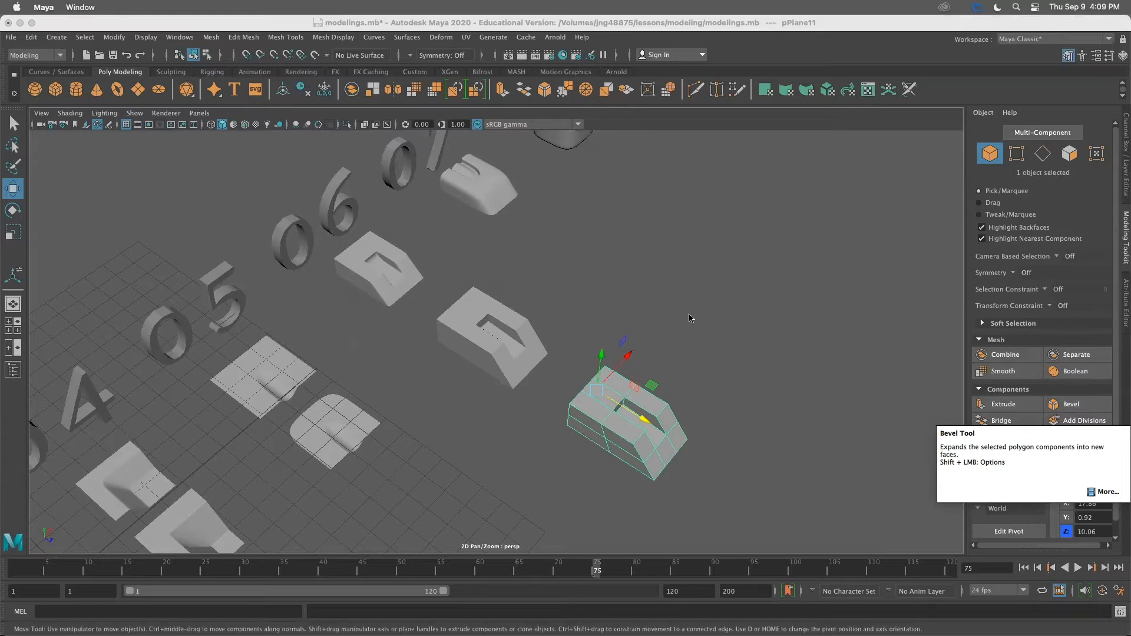
pyautogui.click(732, 359)
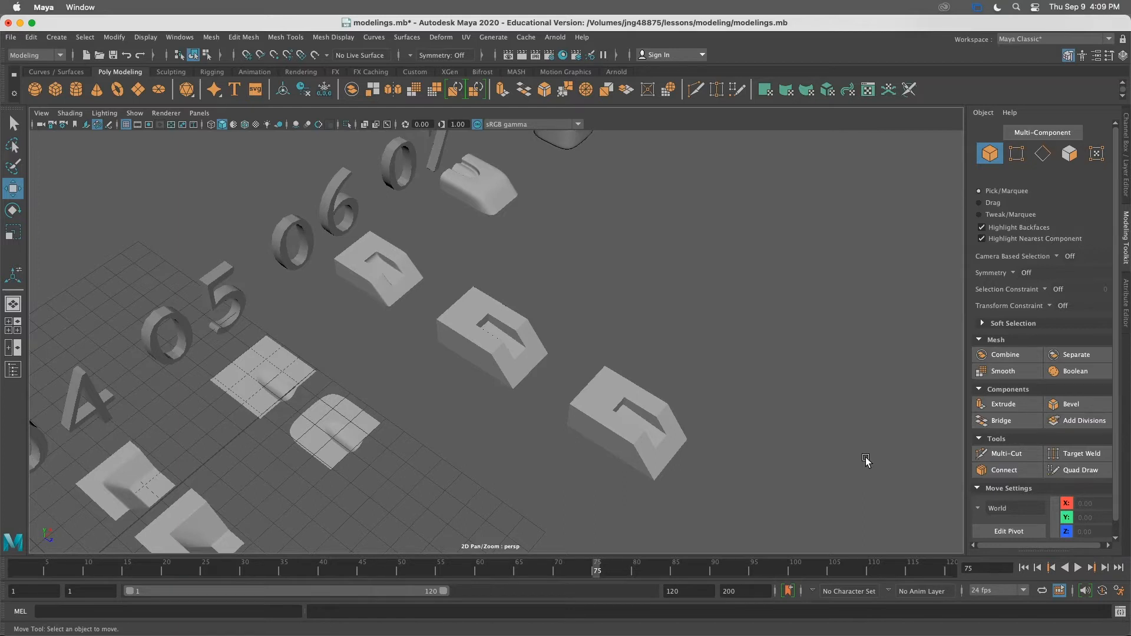
pyautogui.keyDown('alt'); pyautogui.moveTo(430, 278); pyautogui.dragTo(528, 338); pyautogui.keyUp('alt')
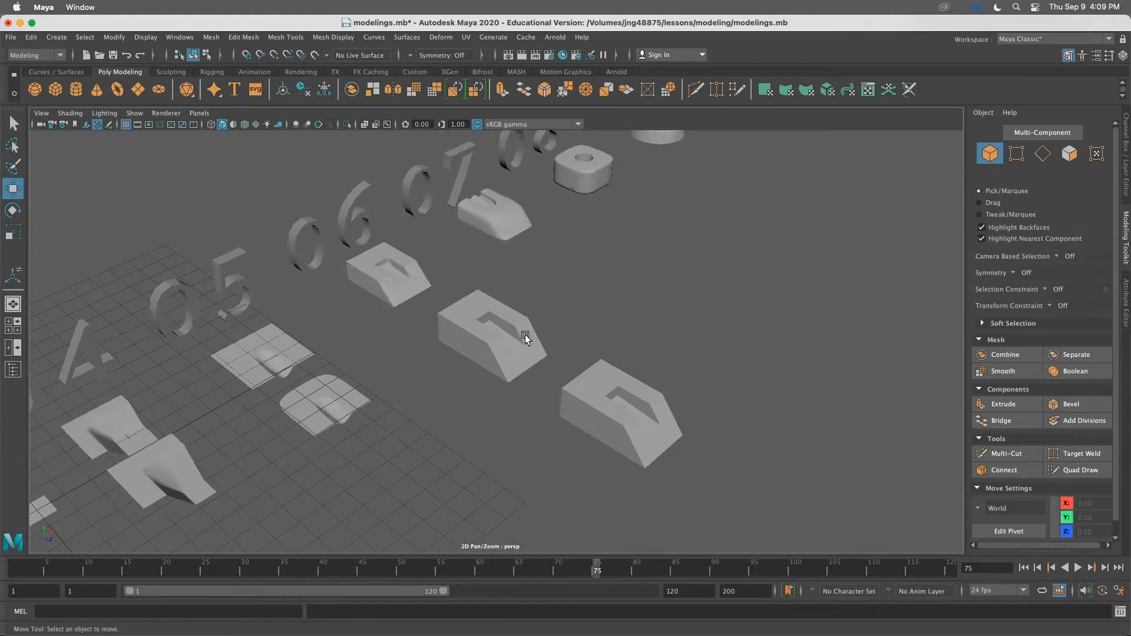
pyautogui.keyDown('alt'); pyautogui.moveTo(535, 351); pyautogui.dragTo(542, 376); pyautogui.keyUp('alt')
pyautogui.keyDown('alt'); pyautogui.moveTo(542, 376); pyautogui.dragTo(608, 393, button='right'); pyautogui.keyUp('alt')
pyautogui.keyDown('alt'); pyautogui.moveTo(609, 398); pyautogui.dragTo(558, 352, button='middle'); pyautogui.keyUp('alt')
pyautogui.keyDown('alt'); pyautogui.moveTo(558, 353); pyautogui.dragTo(526, 375); pyautogui.keyUp('alt')
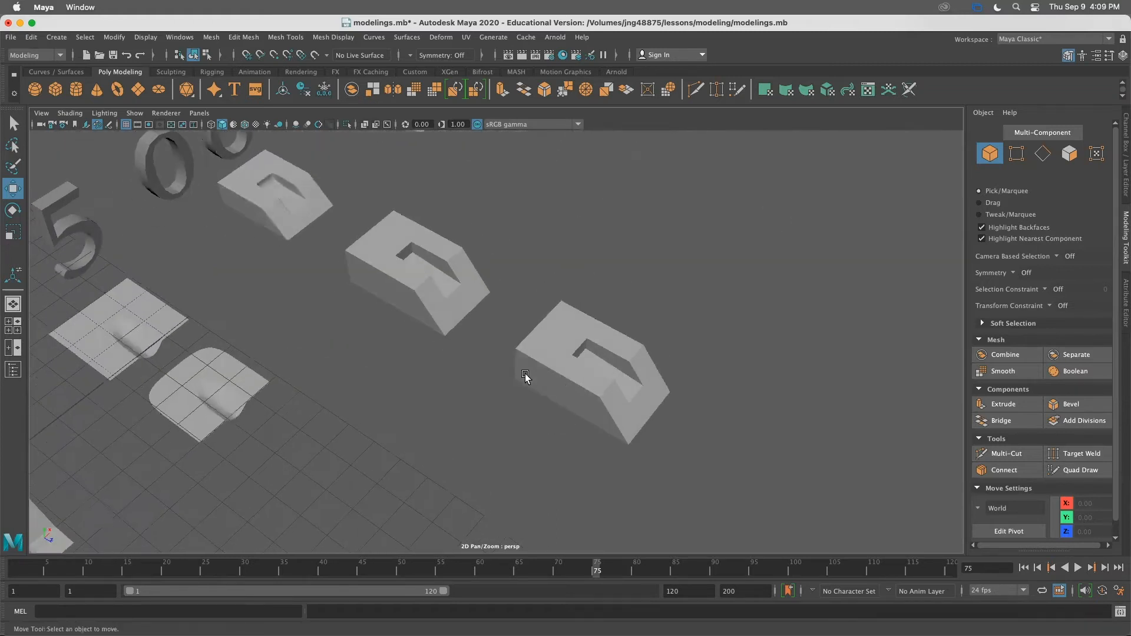
# Preview the original recessed block smoothed, compare its rounding with the finished 06 model, and return it to the unsmoothed display
pyautogui.click(409, 280)
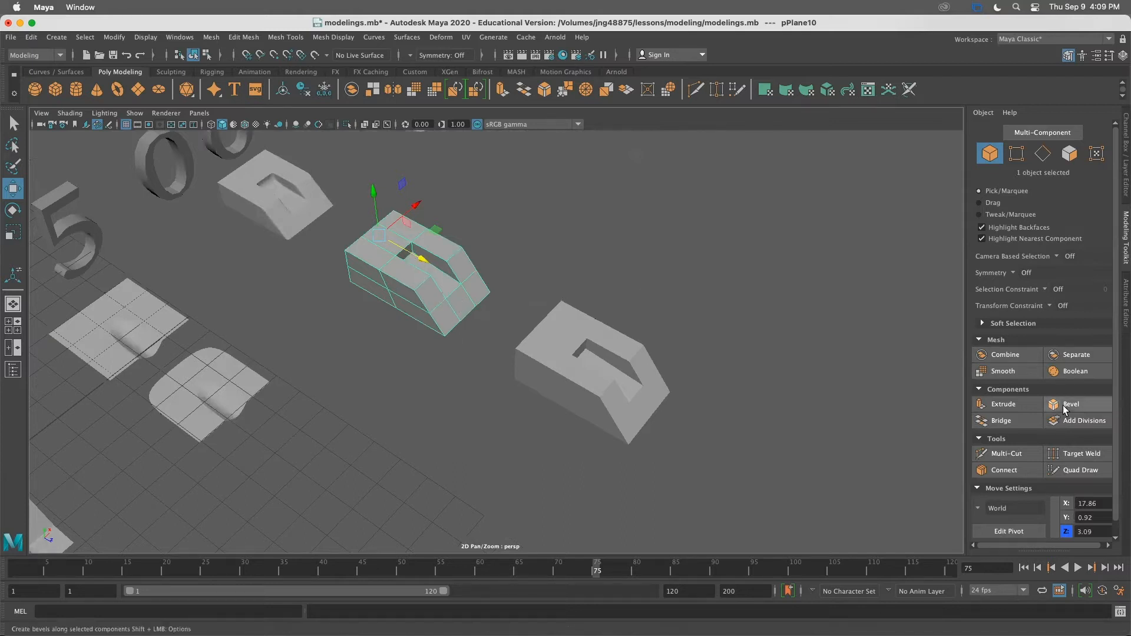
pyautogui.click(586, 403)
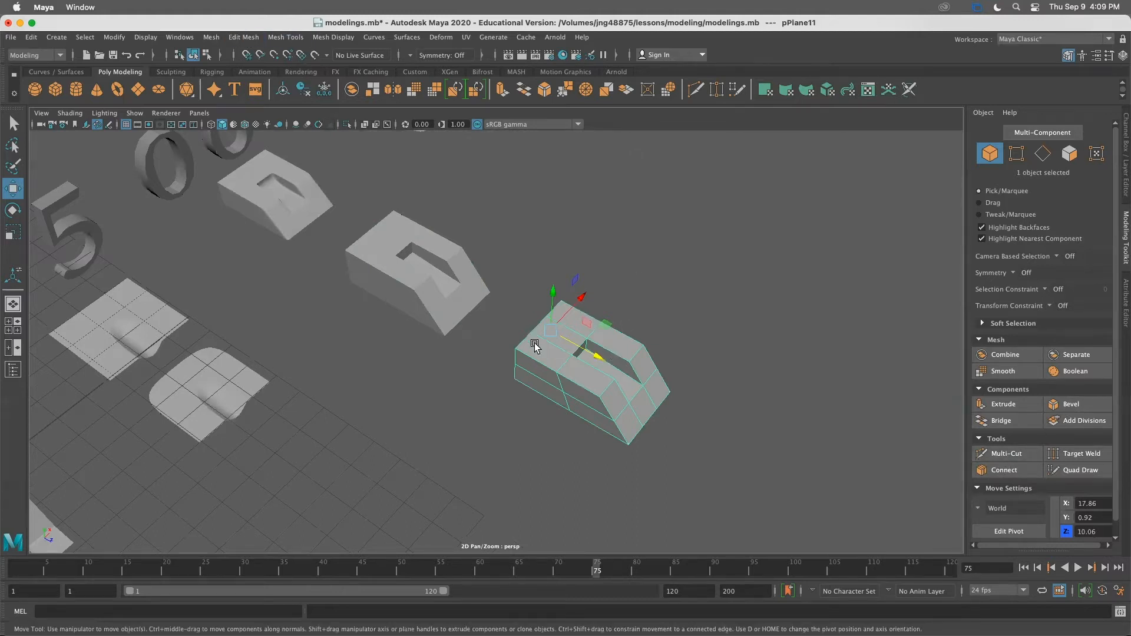
pyautogui.click(413, 272)
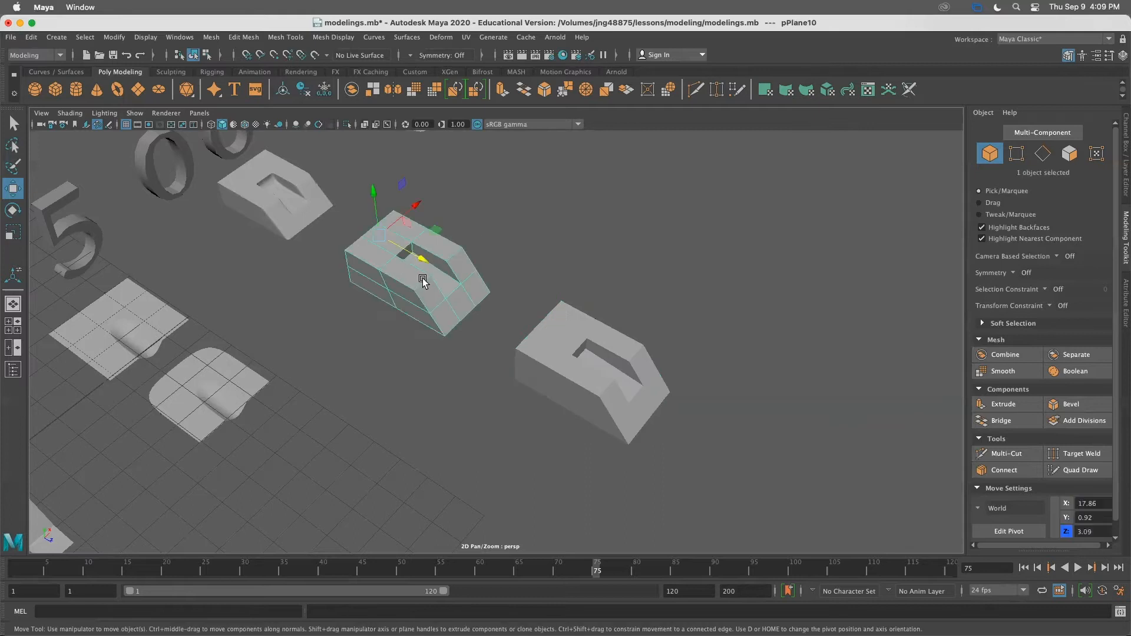
pyautogui.press('f')
pyautogui.keyDown('alt'); pyautogui.moveTo(537, 374); pyautogui.dragTo(538, 369, button='middle'); pyautogui.keyUp('alt')
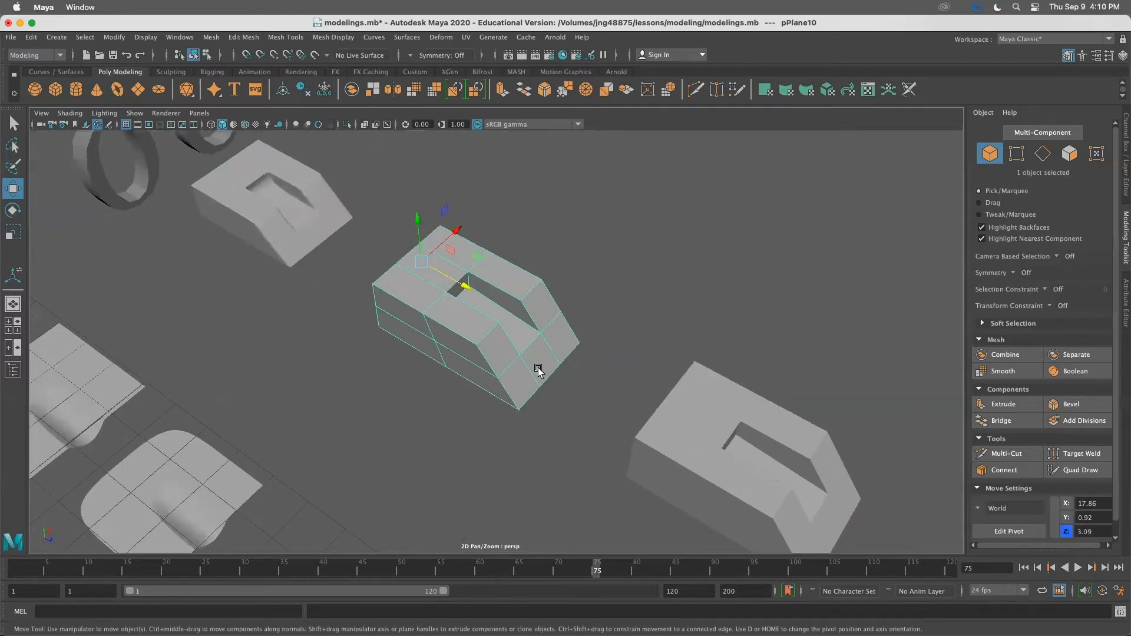
pyautogui.press('3')
pyautogui.click(586, 288)
pyautogui.click(504, 322)
pyautogui.click(591, 338)
pyautogui.click(500, 350)
pyautogui.keyDown('alt'); pyautogui.moveTo(592, 370); pyautogui.dragTo(593, 365); pyautogui.keyUp('alt')
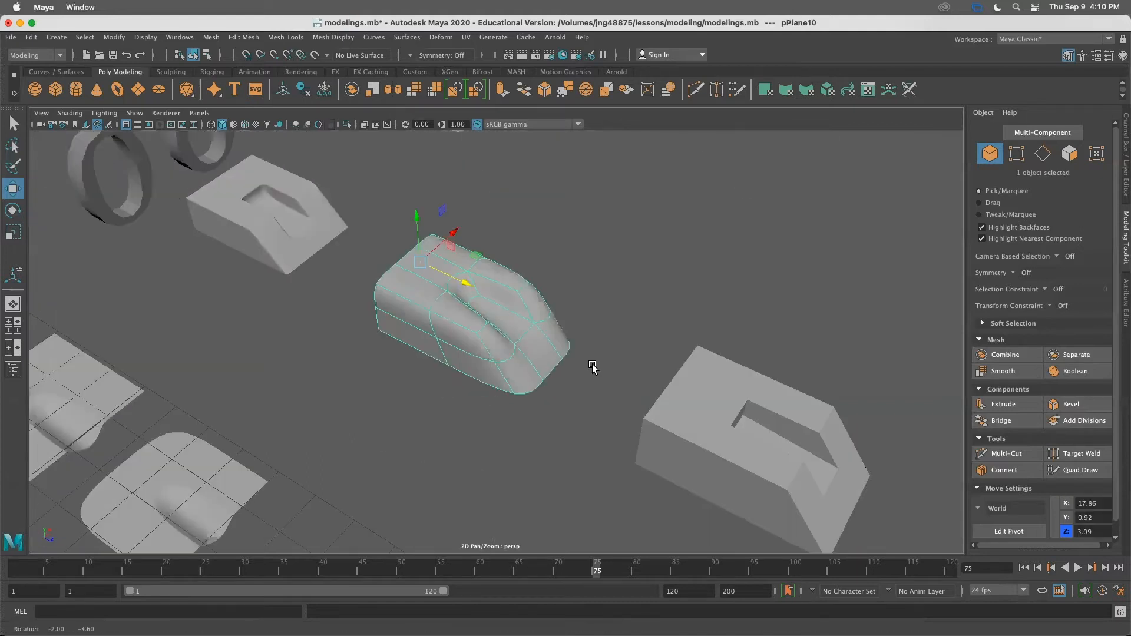
pyautogui.click(287, 235)
pyautogui.click(474, 298)
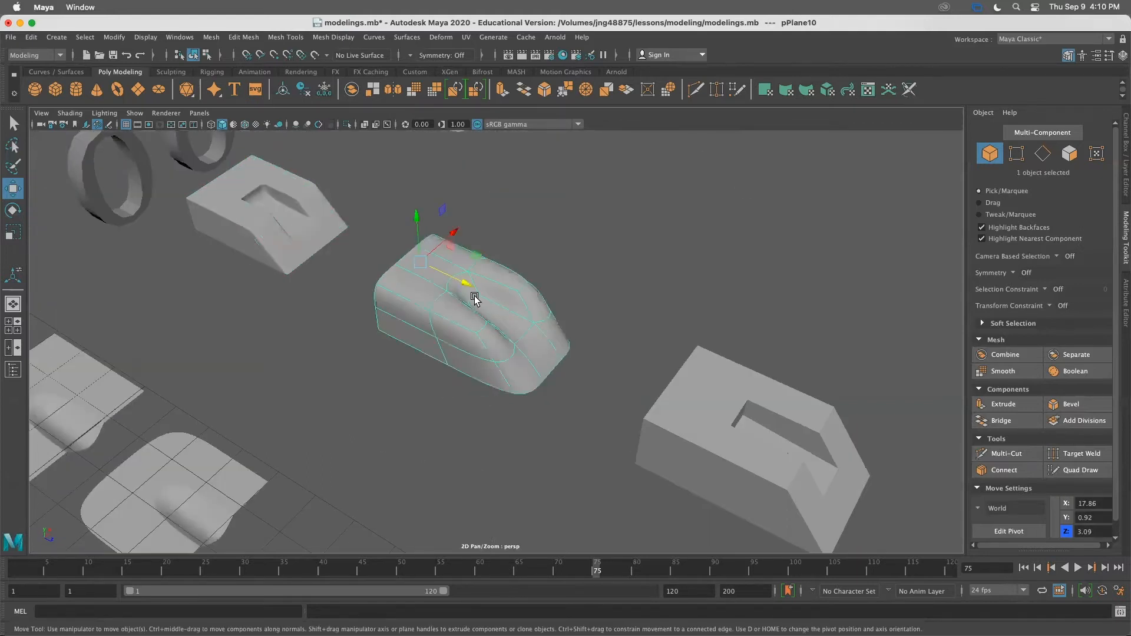
pyautogui.press('1')
pyautogui.click(660, 305)
# Bevel the original recessed block as a whole object with a fraction of 0.2
pyautogui.scroll(-2, 659, 294)
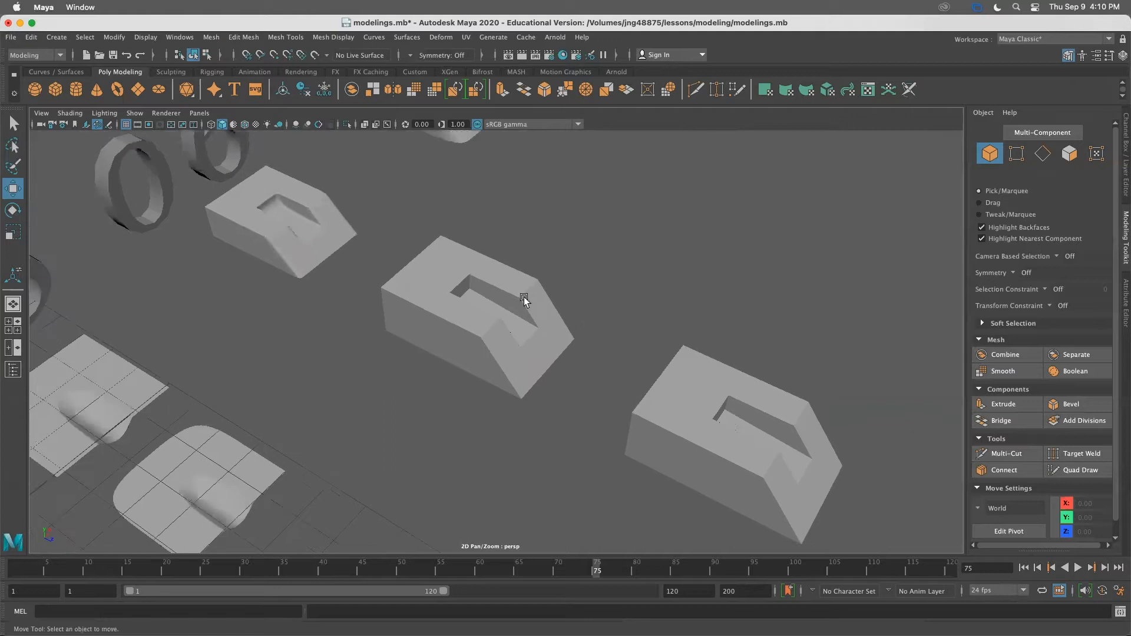
pyautogui.keyDown('alt'); pyautogui.moveTo(524, 300); pyautogui.dragTo(471, 282, button='middle'); pyautogui.keyUp('alt')
pyautogui.click(469, 308)
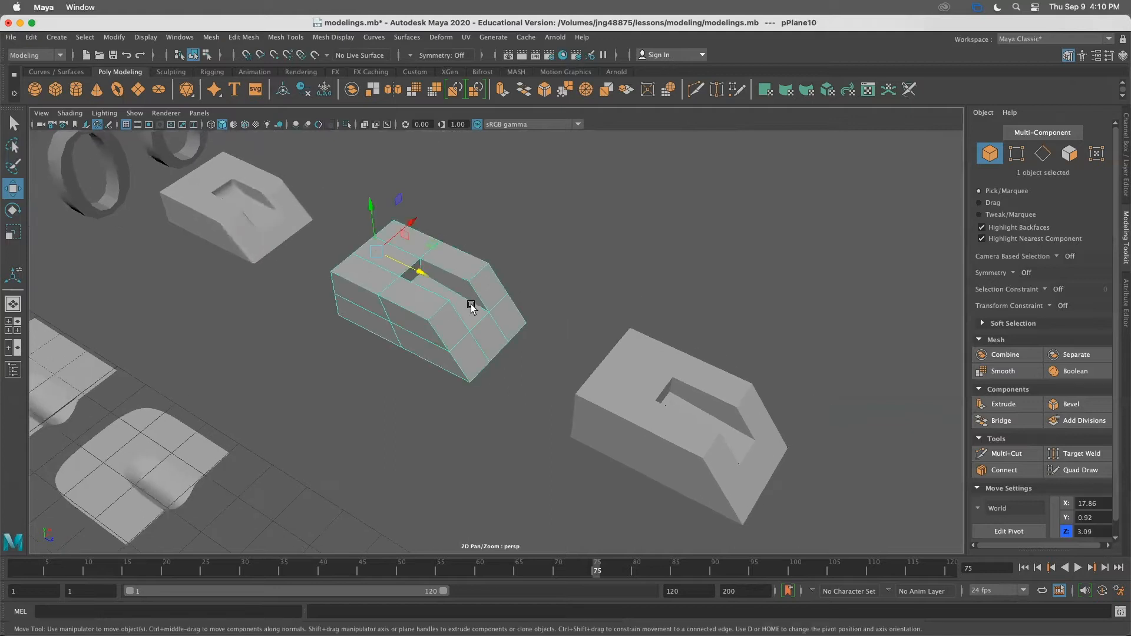
pyautogui.click(1083, 404)
pyautogui.moveTo(815, 149); pyautogui.dragTo(716, 156)
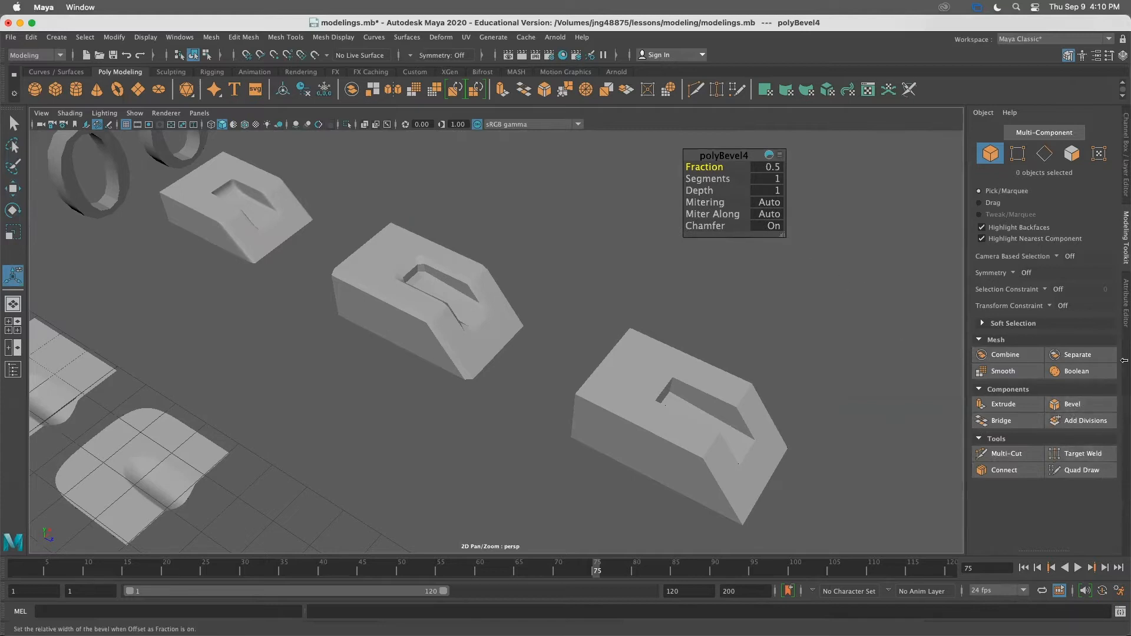
pyautogui.moveTo(781, 234); pyautogui.dragTo(830, 281)
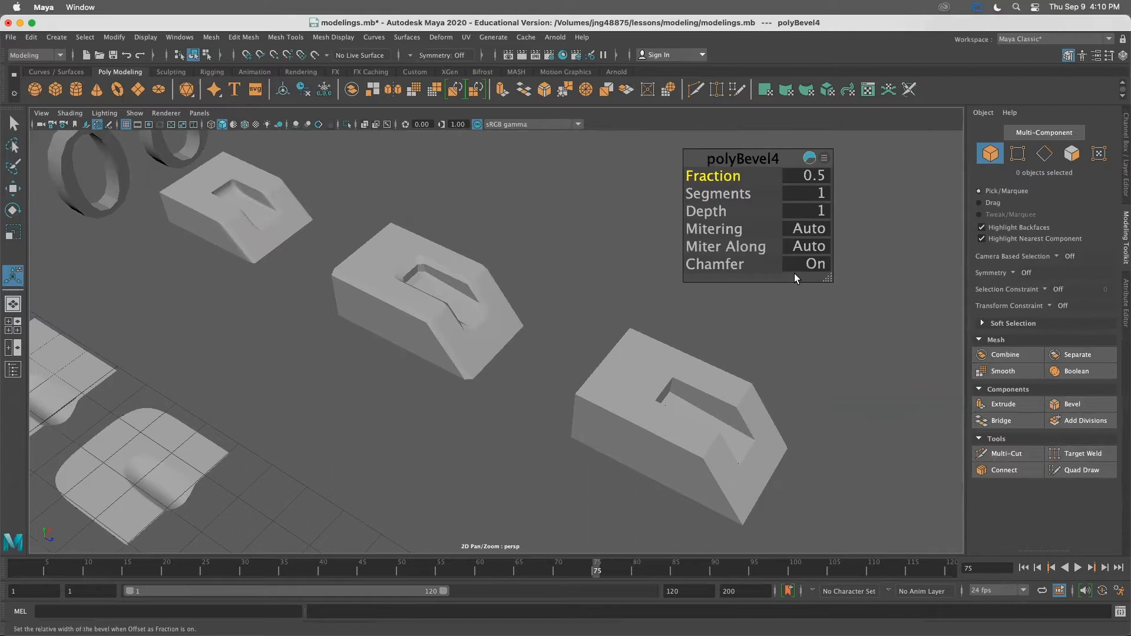
pyautogui.moveTo(758, 168)
pyautogui.mouseDown()
pyautogui.moveTo(715, 163)
pyautogui.moveTo(741, 164)
pyautogui.mouseUp()
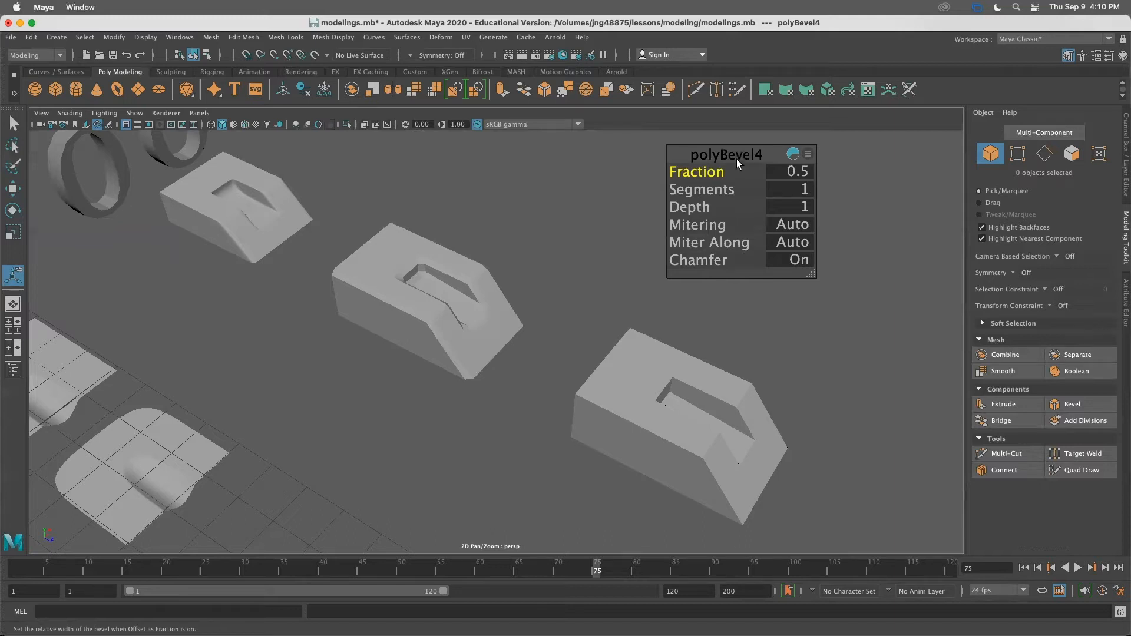
pyautogui.moveTo(715, 171)
pyautogui.mouseDown()
pyautogui.moveTo(683, 171)
pyautogui.moveTo(695, 171)
pyautogui.mouseUp()
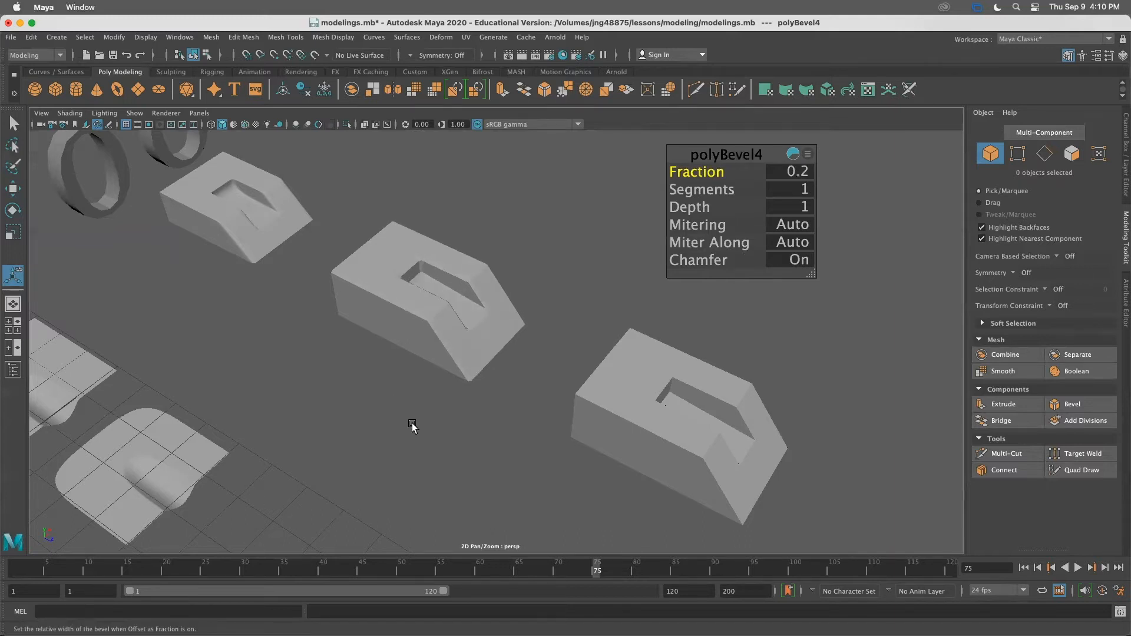
# Set the bevel to 3 segments and select the block to show its new edges
pyautogui.scroll(5, 413, 430)
pyautogui.keyDown('alt'); pyautogui.moveTo(382, 420); pyautogui.dragTo(448, 495, button='middle'); pyautogui.keyUp('alt')
pyautogui.scroll(-1, 511, 426)
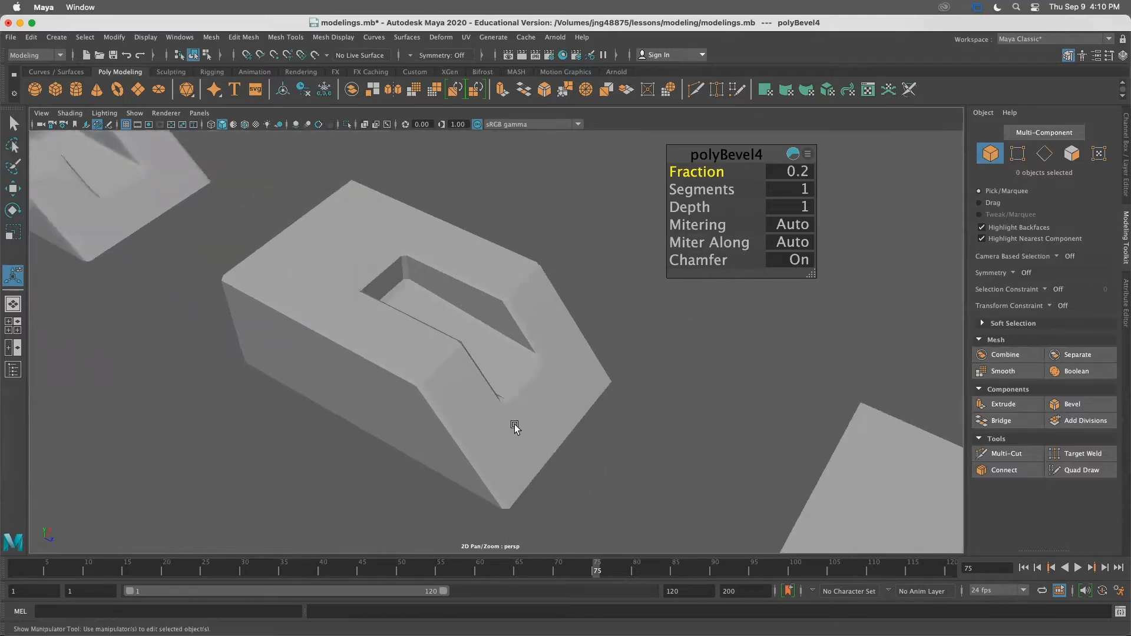
pyautogui.moveTo(709, 173)
pyautogui.mouseDown()
pyautogui.moveTo(721, 173)
pyautogui.moveTo(709, 173)
pyautogui.mouseUp()
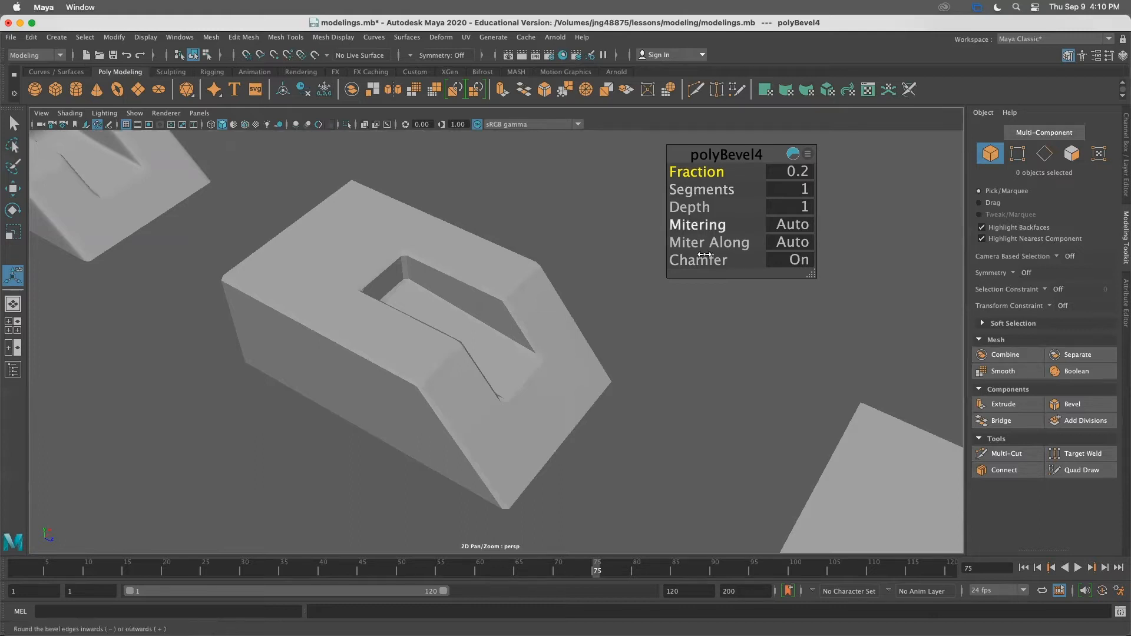
pyautogui.scroll(2, 701, 191)
pyautogui.moveTo(699, 191)
pyautogui.mouseDown()
pyautogui.moveTo(817, 189)
pyautogui.moveTo(678, 190)
pyautogui.moveTo(716, 192)
pyautogui.mouseUp()
pyautogui.click(512, 258)
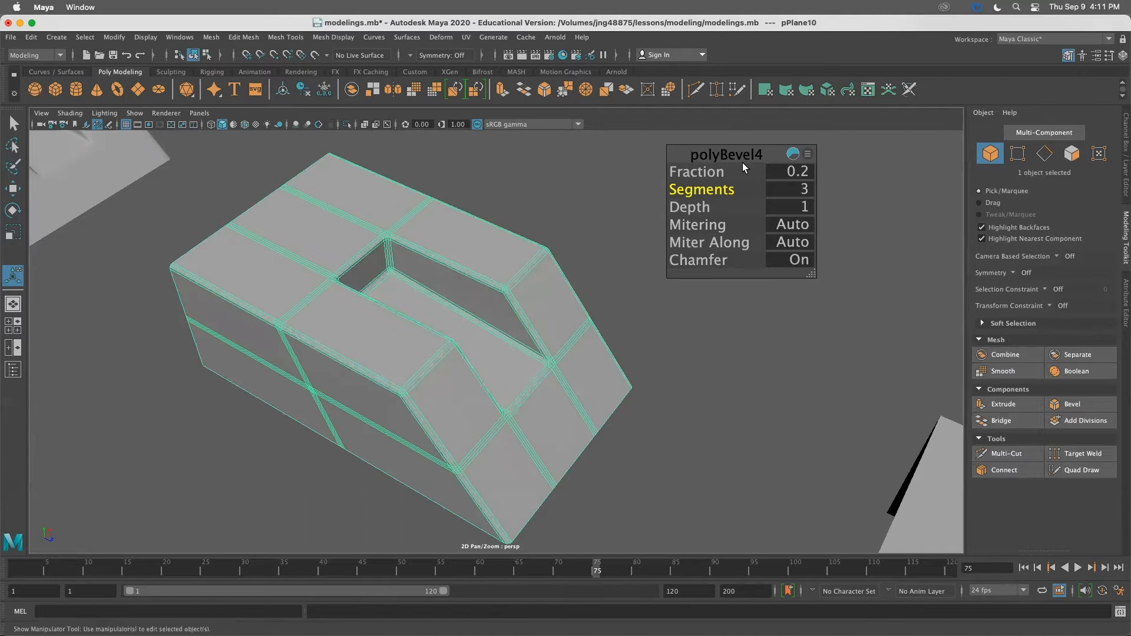
# Set the bevel fraction to 0.1 and inspect the spacing of the bevelled edges around the recess
pyautogui.moveTo(604, 196)
pyautogui.mouseDown(button='middle')
pyautogui.moveTo(584, 191)
pyautogui.moveTo(616, 192)
pyautogui.moveTo(603, 179)
pyautogui.mouseUp(button='middle')
pyautogui.click(695, 172)
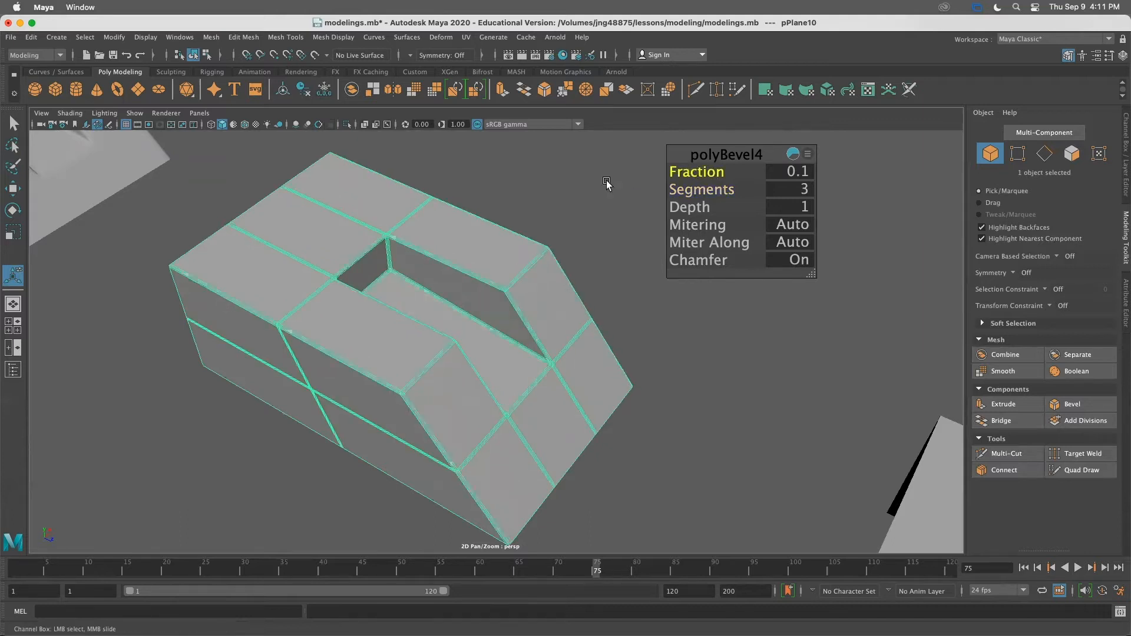
pyautogui.scroll(5, 680, 316)
pyautogui.scroll(-3, 681, 317)
pyautogui.scroll(1, 683, 320)
pyautogui.scroll(-2, 682, 320)
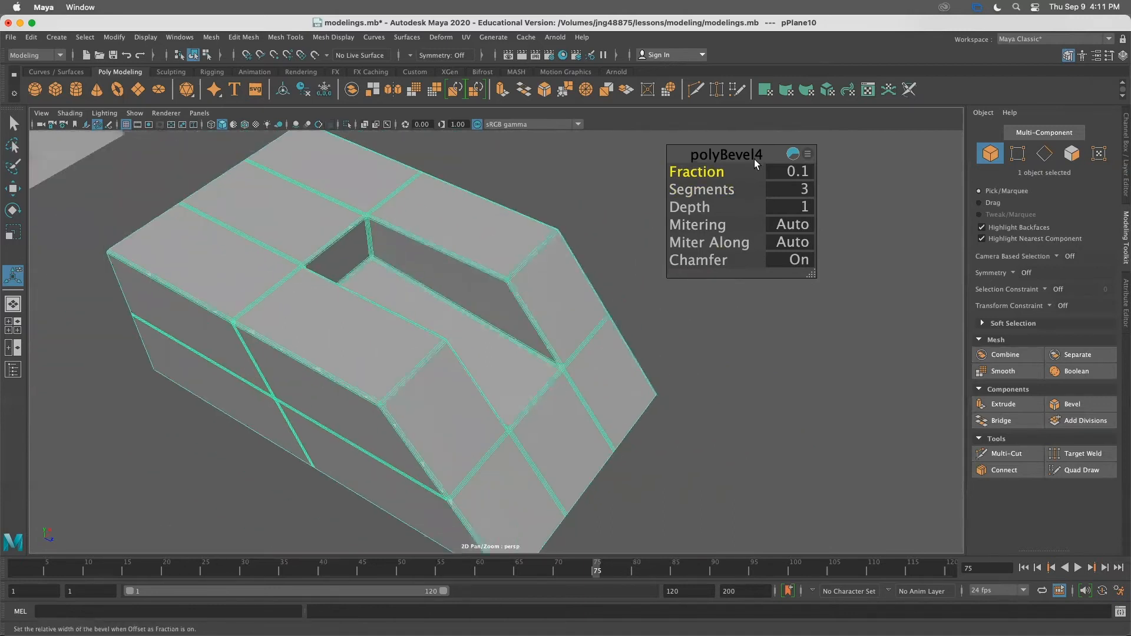
pyautogui.scroll(3, 636, 324)
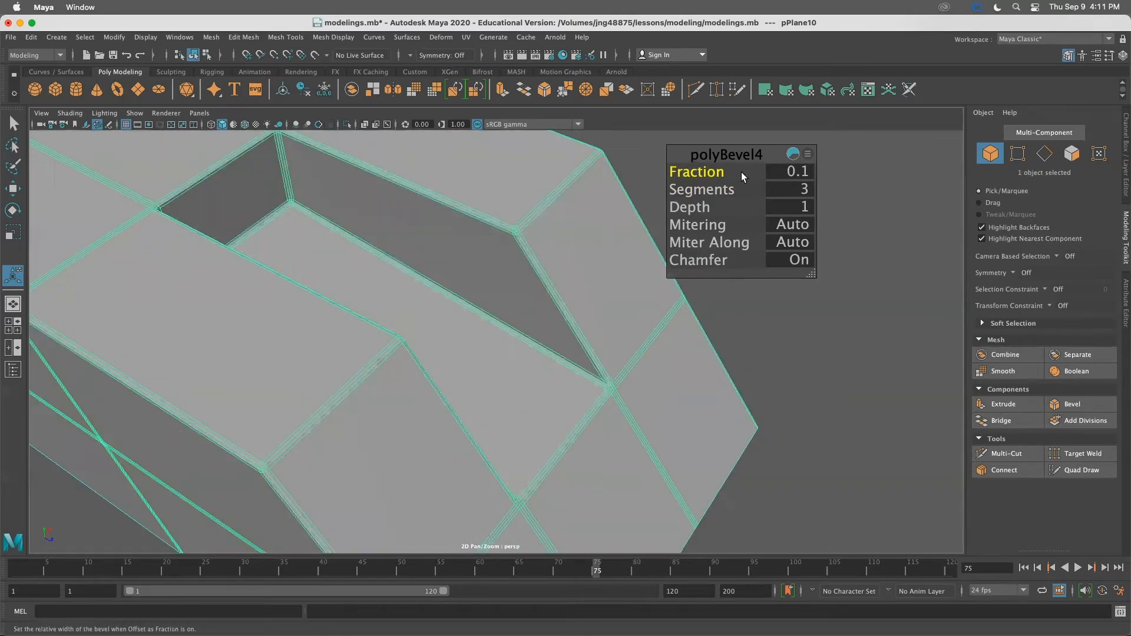
pyautogui.scroll(-5, 707, 256)
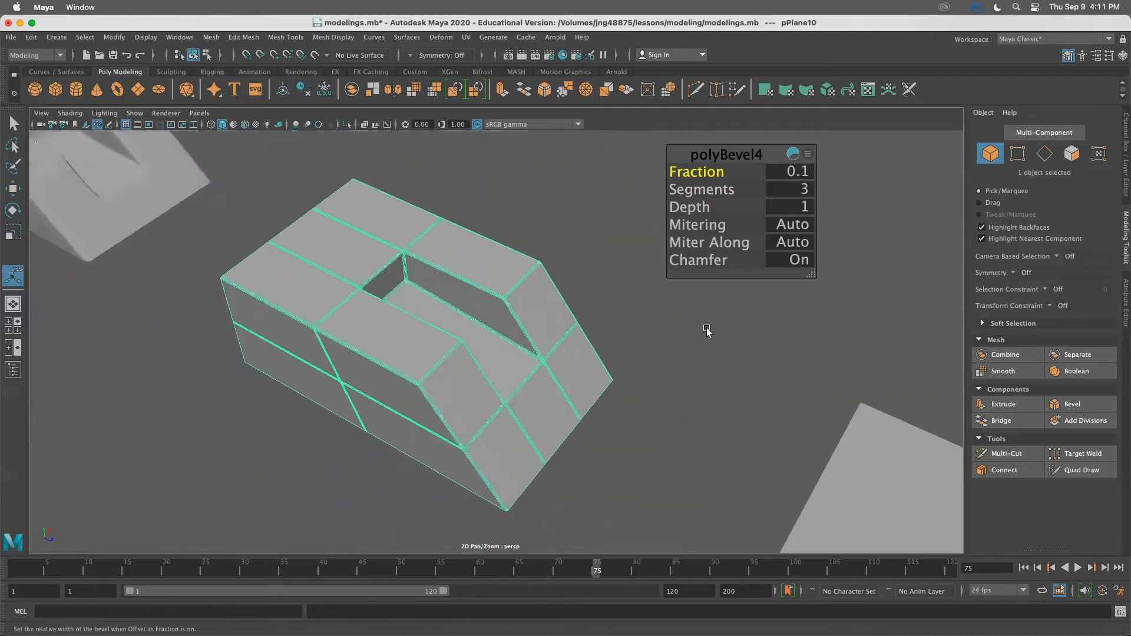
# Set the bevel fraction on the original recessed block to 0.05
pyautogui.keyDown('alt'); pyautogui.moveTo(380, 292); pyautogui.dragTo(551, 357, button='middle'); pyautogui.keyUp('alt')
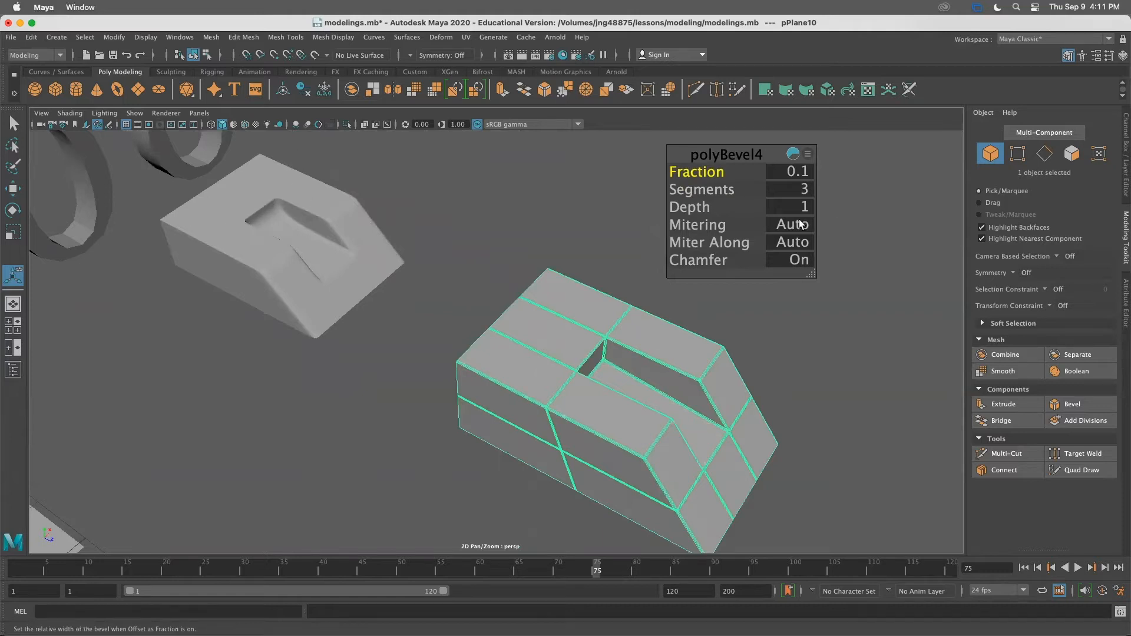
pyautogui.moveTo(724, 149); pyautogui.dragTo(741, 147)
pyautogui.click(810, 169)
pyautogui.click(817, 172)
pyautogui.click(818, 172)
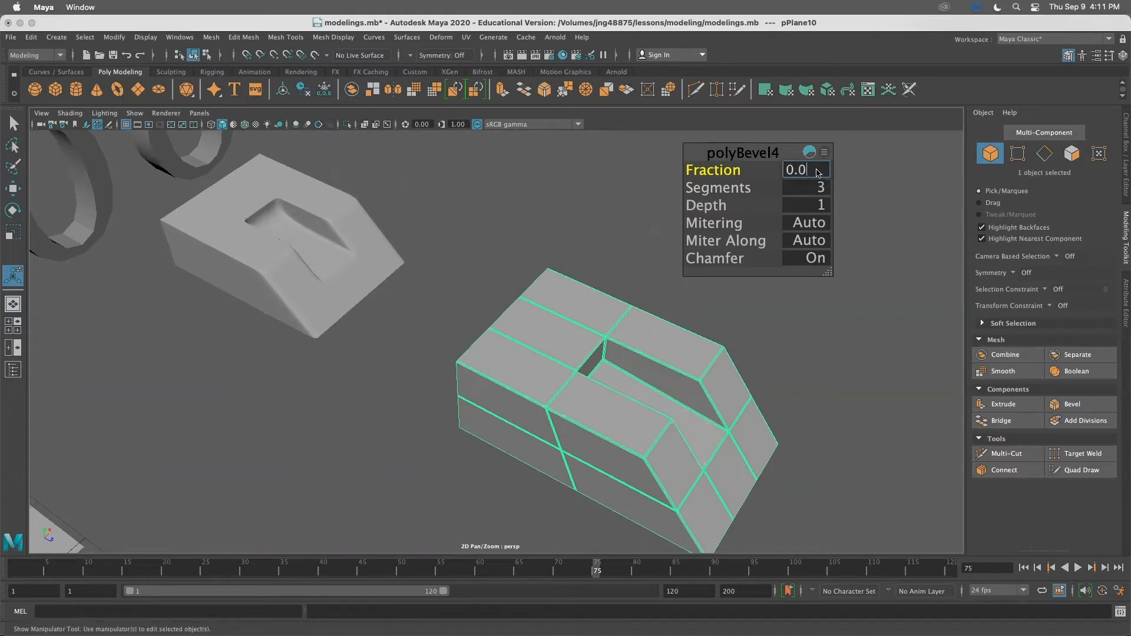
pyautogui.press('Return')
pyautogui.click(810, 171)
pyautogui.click(831, 172)
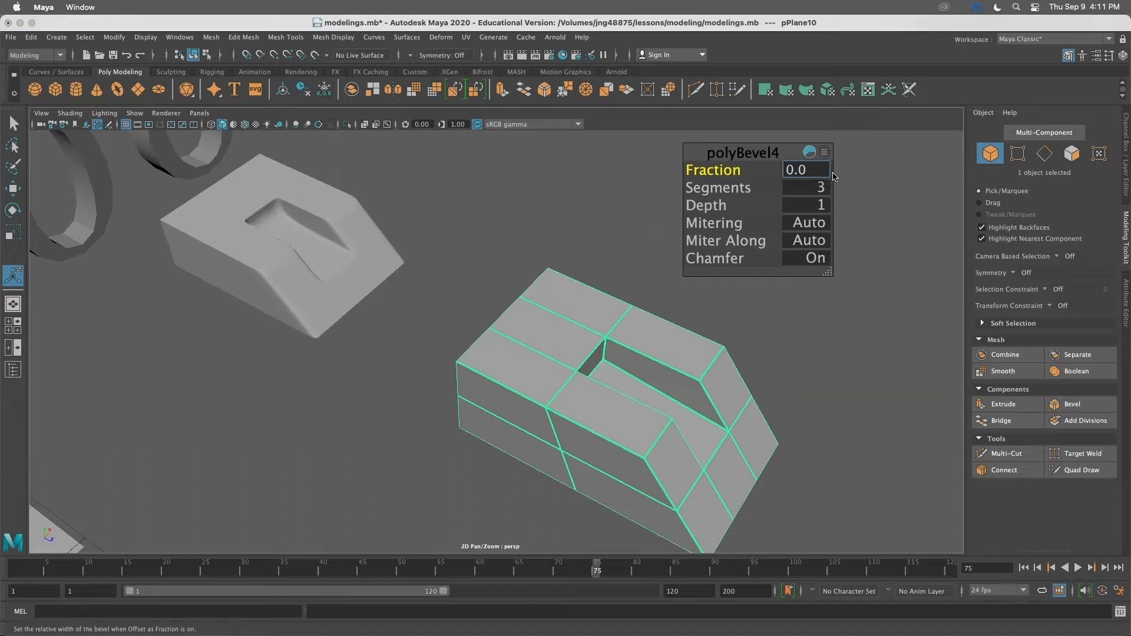
pyautogui.press('Return')
# Display the bevelled block smoothed and compare its edges with the finished 06 model
pyautogui.scroll(-3, 819, 347)
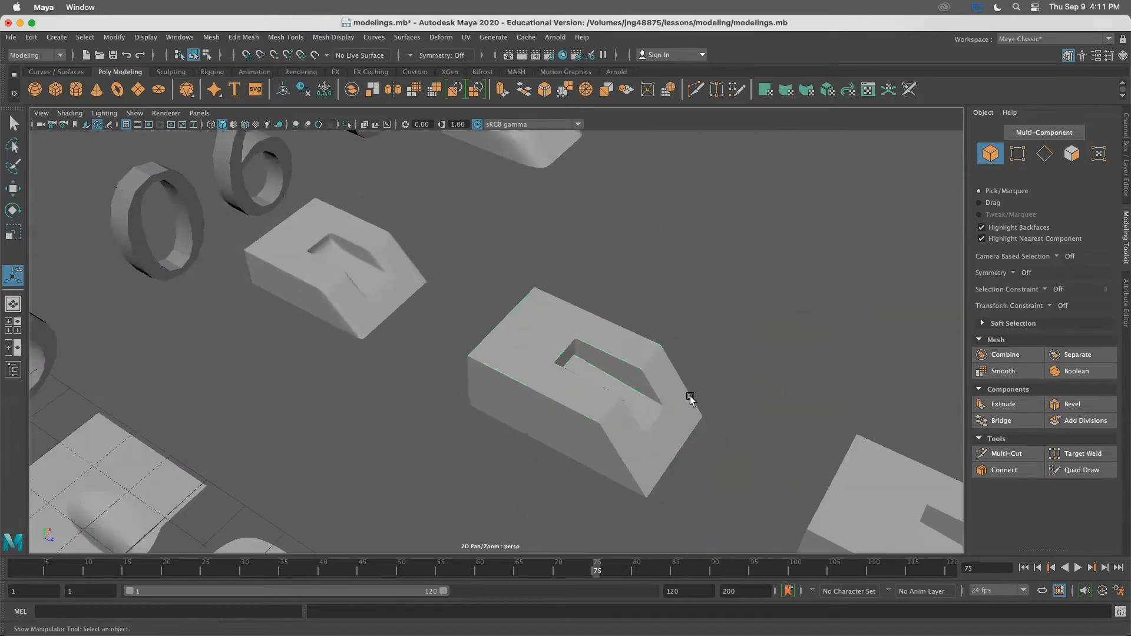
pyautogui.keyDown('alt'); pyautogui.moveTo(707, 430); pyautogui.dragTo(633, 400); pyautogui.keyUp('alt')
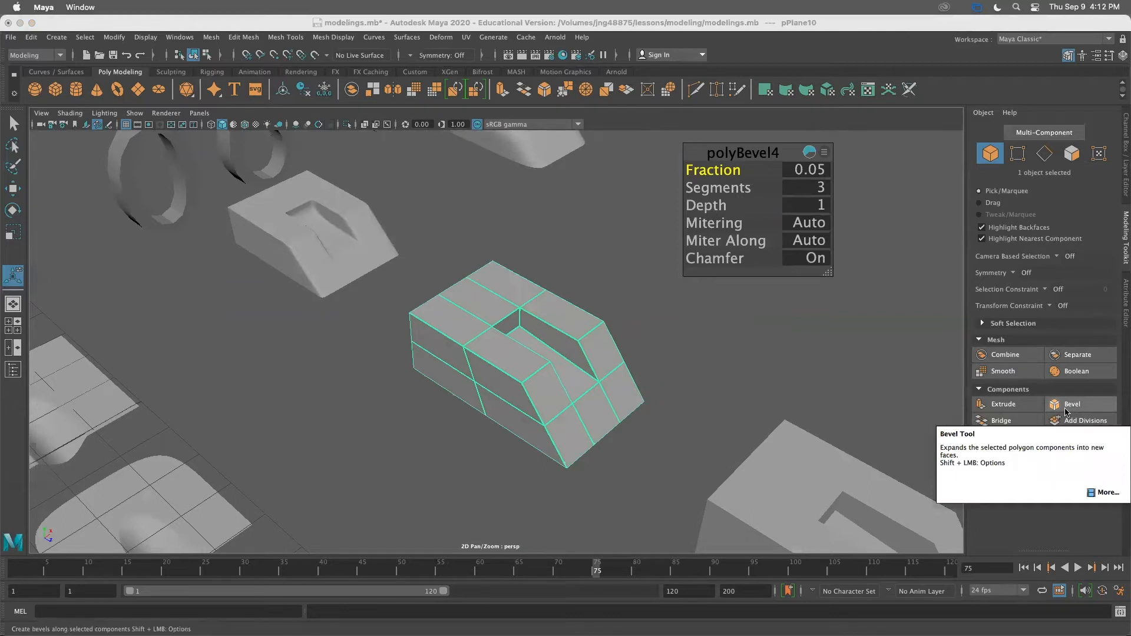
pyautogui.click(711, 347)
pyautogui.click(503, 331)
pyautogui.press('3')
pyautogui.click(704, 333)
pyautogui.moveTo(581, 387)
pyautogui.keyDown('alt'); pyautogui.mouseDown()
pyautogui.moveTo(538, 356)
pyautogui.moveTo(579, 366)
pyautogui.moveTo(559, 359)
pyautogui.moveTo(579, 384)
pyautogui.mouseUp(); pyautogui.keyUp('alt')
pyautogui.click(313, 235)
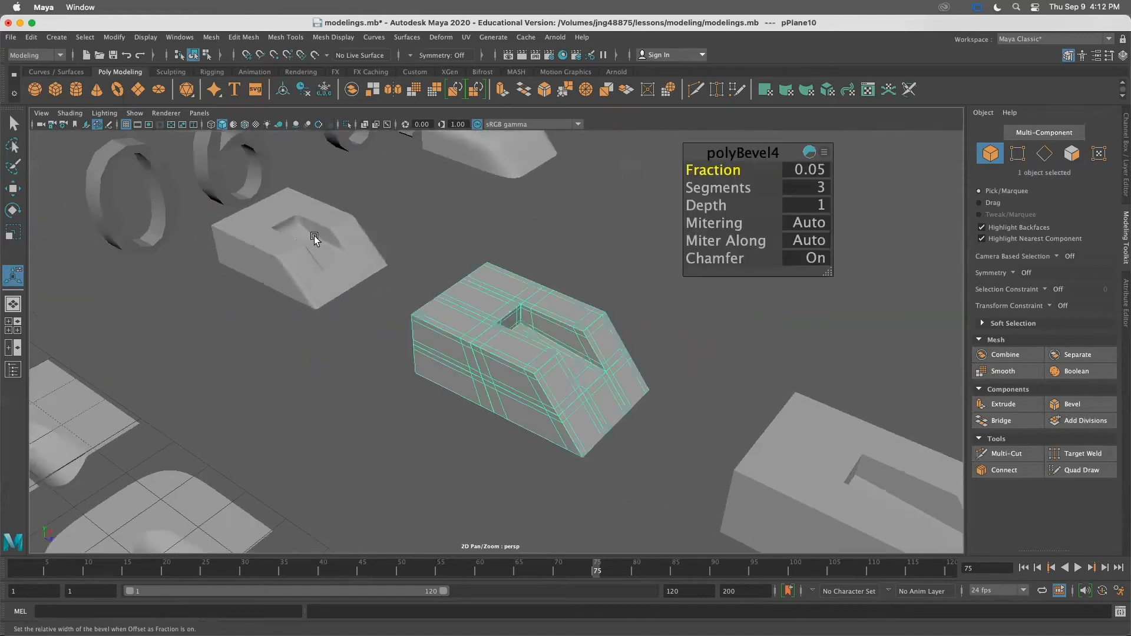
pyautogui.click(574, 403)
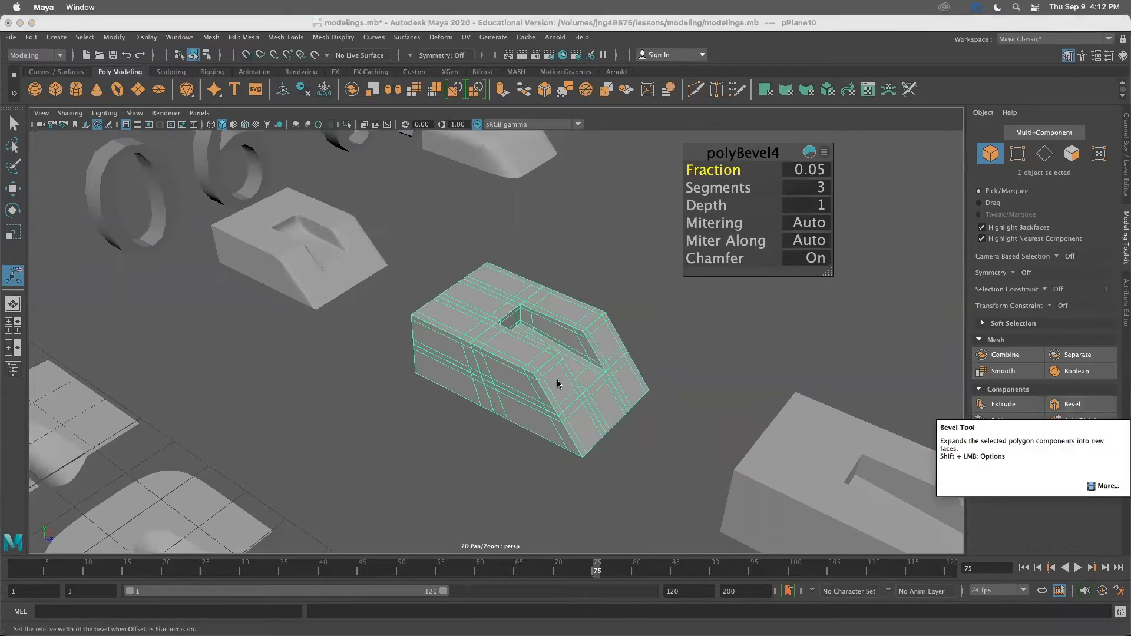
# Select the unbevelled duplicate block and examine its recess and sloped front
pyautogui.press('f')
pyautogui.scroll(-3, 565, 379)
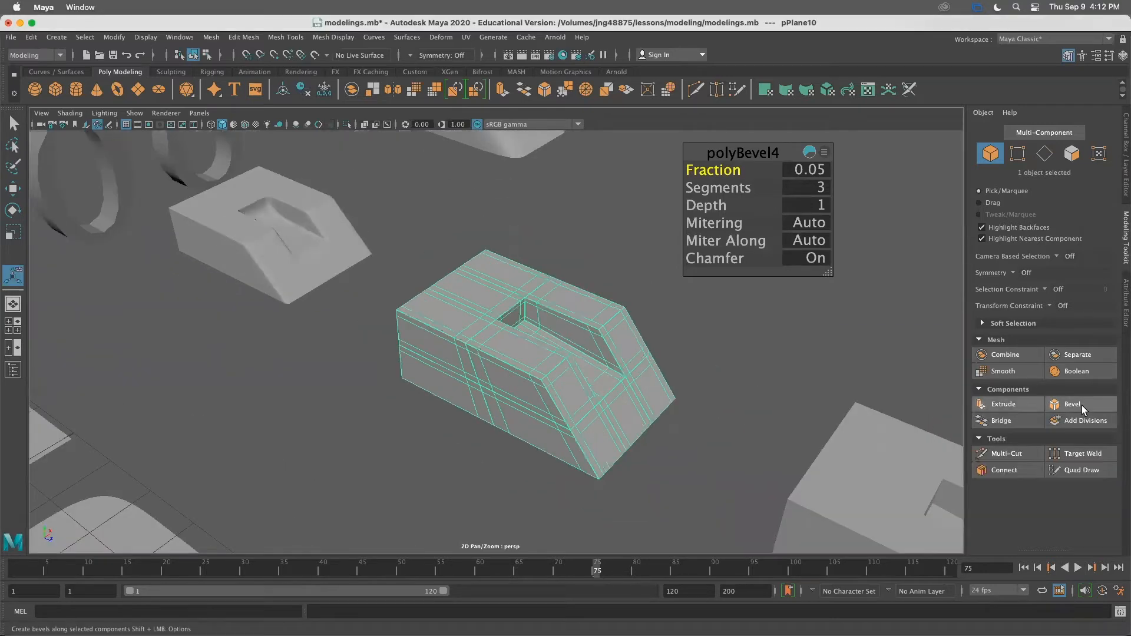
pyautogui.scroll(-3, 614, 369)
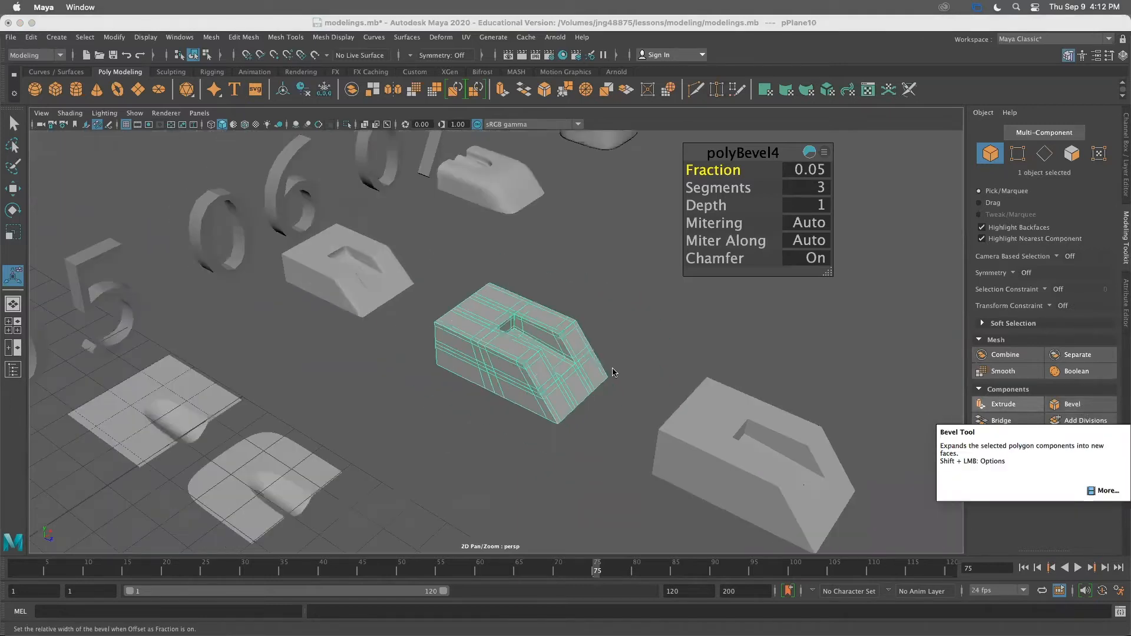
pyautogui.keyDown('alt'); pyautogui.moveTo(703, 368); pyautogui.dragTo(522, 314, button='middle'); pyautogui.keyUp('alt')
pyautogui.click(557, 360)
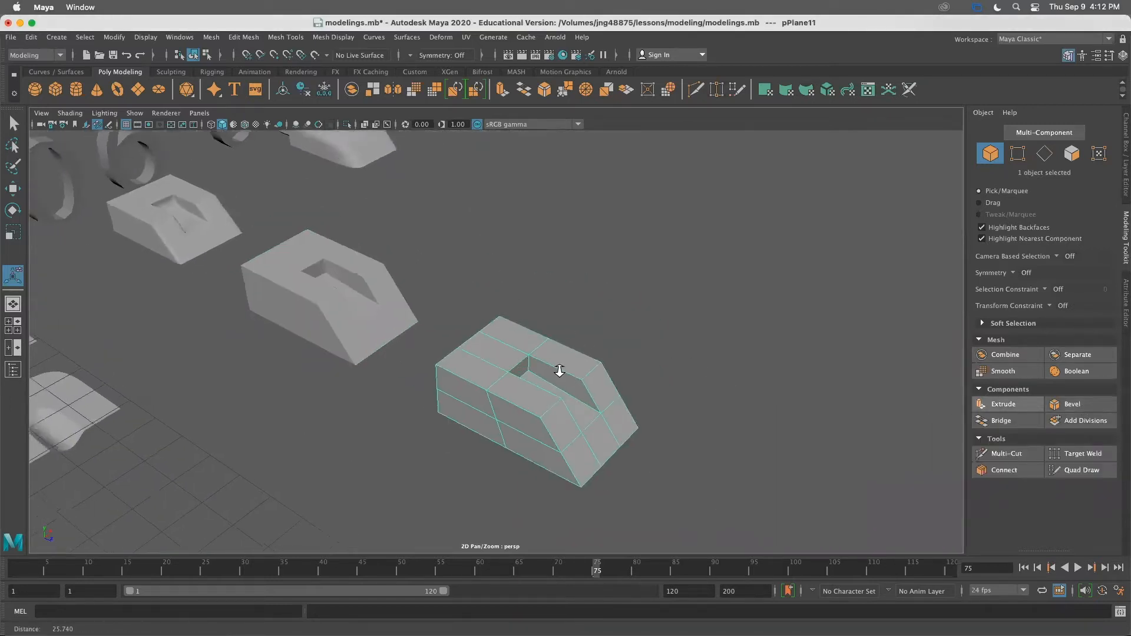
pyautogui.scroll(3, 589, 369)
pyautogui.moveTo(581, 334)
pyautogui.keyDown('alt'); pyautogui.mouseDown()
pyautogui.moveTo(577, 353)
pyautogui.moveTo(586, 349)
pyautogui.mouseUp(); pyautogui.keyUp('alt')
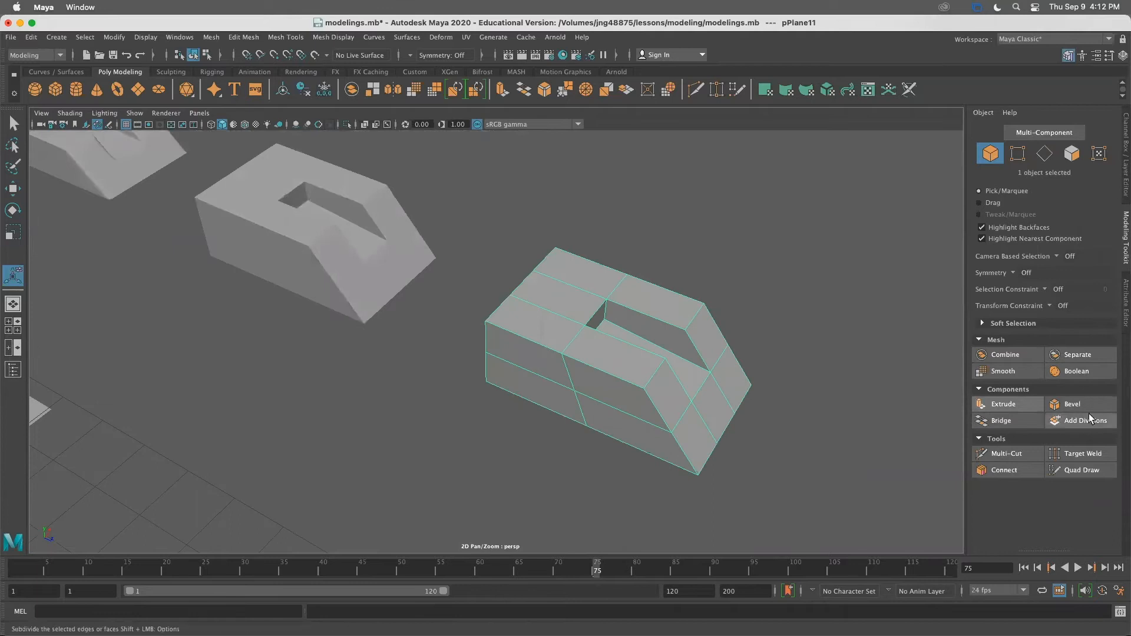
pyautogui.keyDown('alt'); pyautogui.moveTo(720, 382); pyautogui.dragTo(686, 365); pyautogui.keyUp('alt')
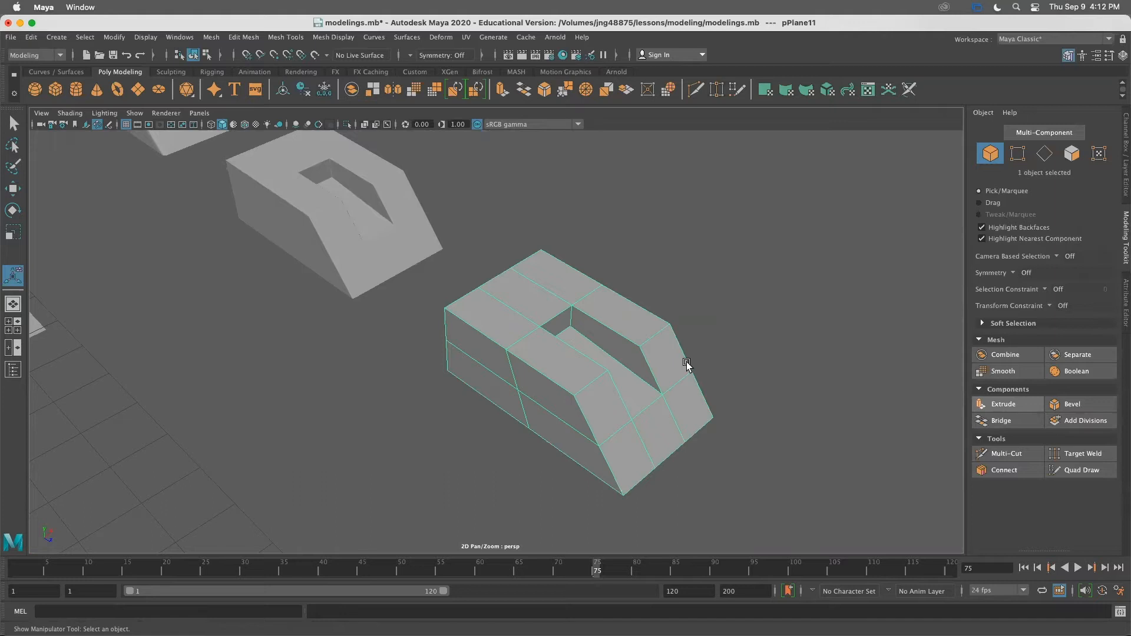
pyautogui.keyDown('alt'); pyautogui.moveTo(618, 393); pyautogui.dragTo(608, 387); pyautogui.keyUp('alt')
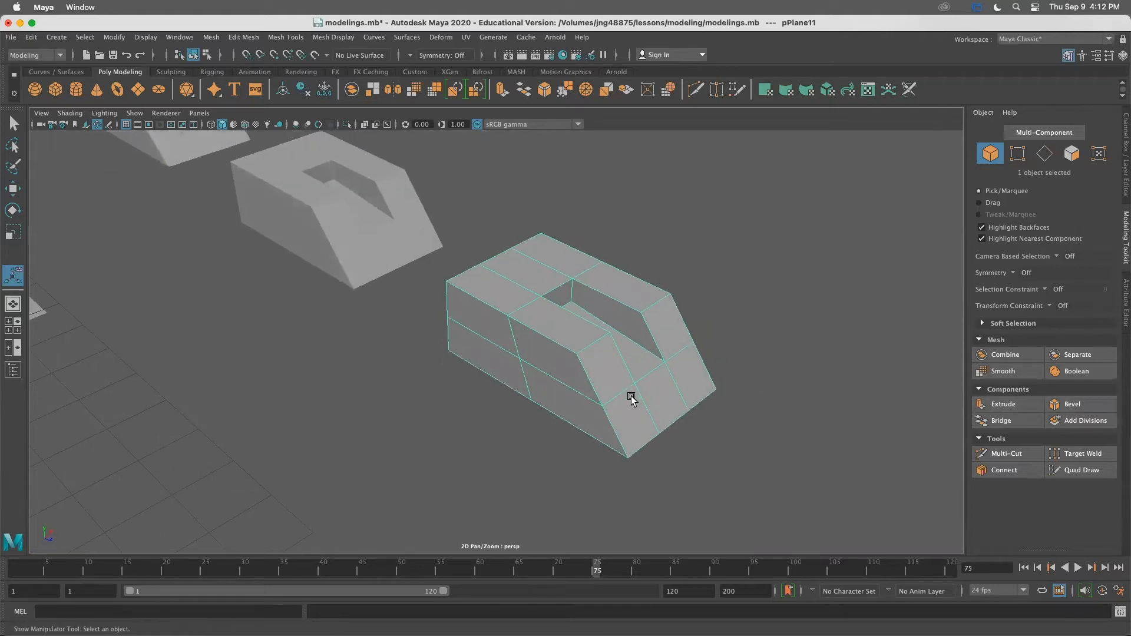
# Preview the duplicate block smoothed, compare it with the bevelled block, and return it to the unsmoothed display
pyautogui.press('3')
pyautogui.click(793, 392)
pyautogui.keyDown('alt'); pyautogui.moveTo(661, 369); pyautogui.dragTo(290, 175); pyautogui.keyUp('alt')
pyautogui.click(651, 400)
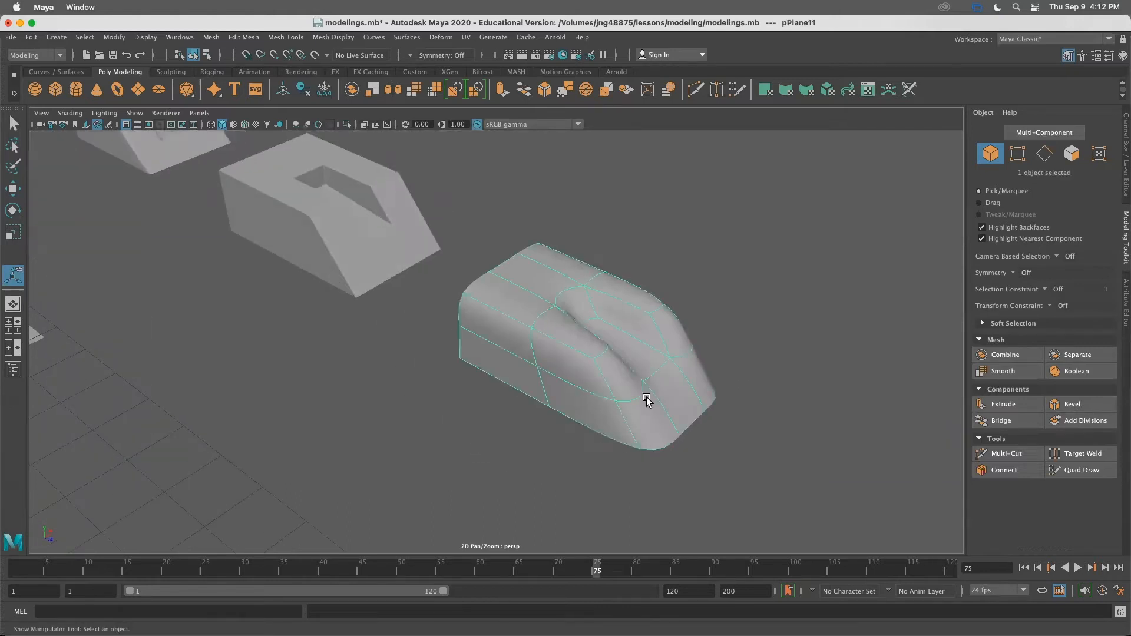
pyautogui.press('1')
pyautogui.press('3')
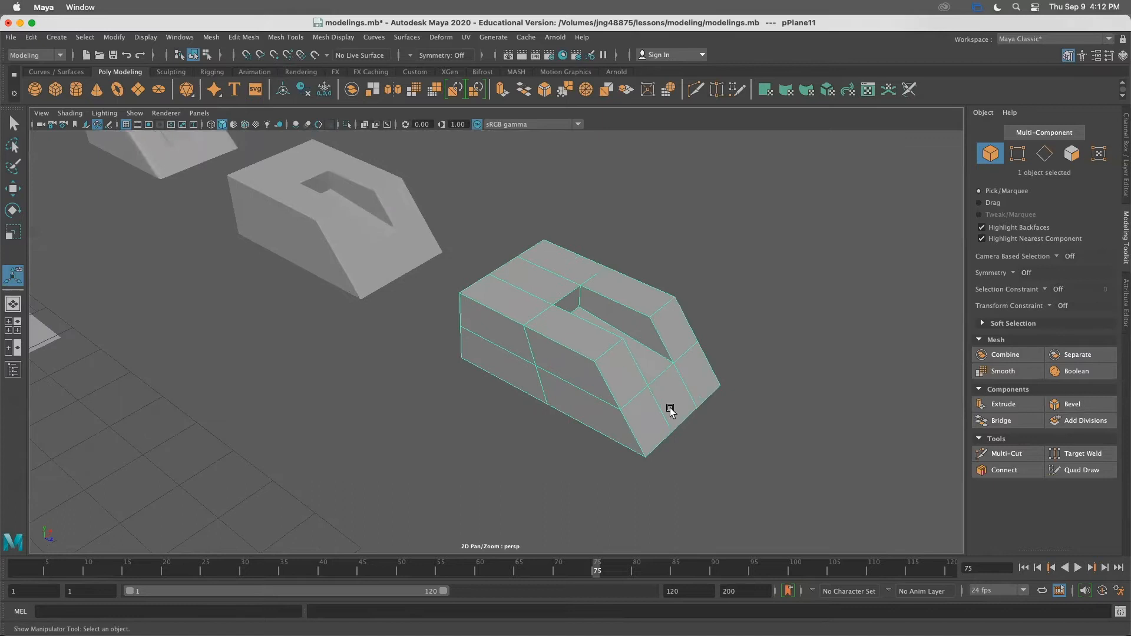
pyautogui.press('1')
# Try connecting the far rail beside the duplicate block's recess with a single-segment edge loop running its full length
pyautogui.click(1015, 470)
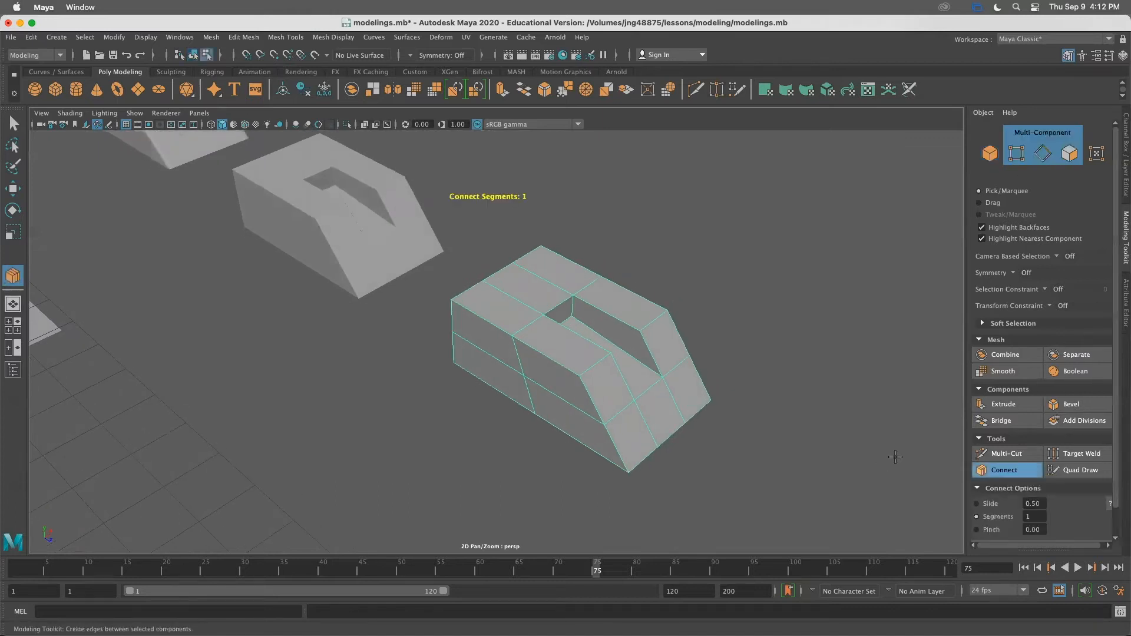
pyautogui.scroll(5, 682, 408)
pyautogui.keyDown('alt'); pyautogui.moveTo(683, 408); pyautogui.dragTo(678, 422); pyautogui.keyUp('alt')
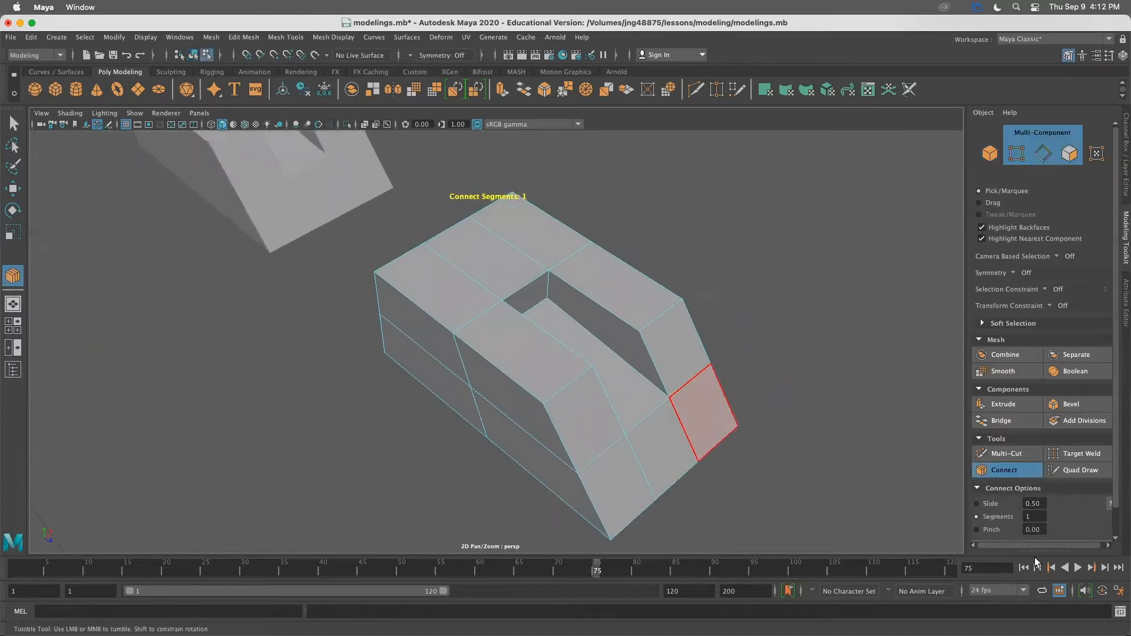
pyautogui.click(652, 326)
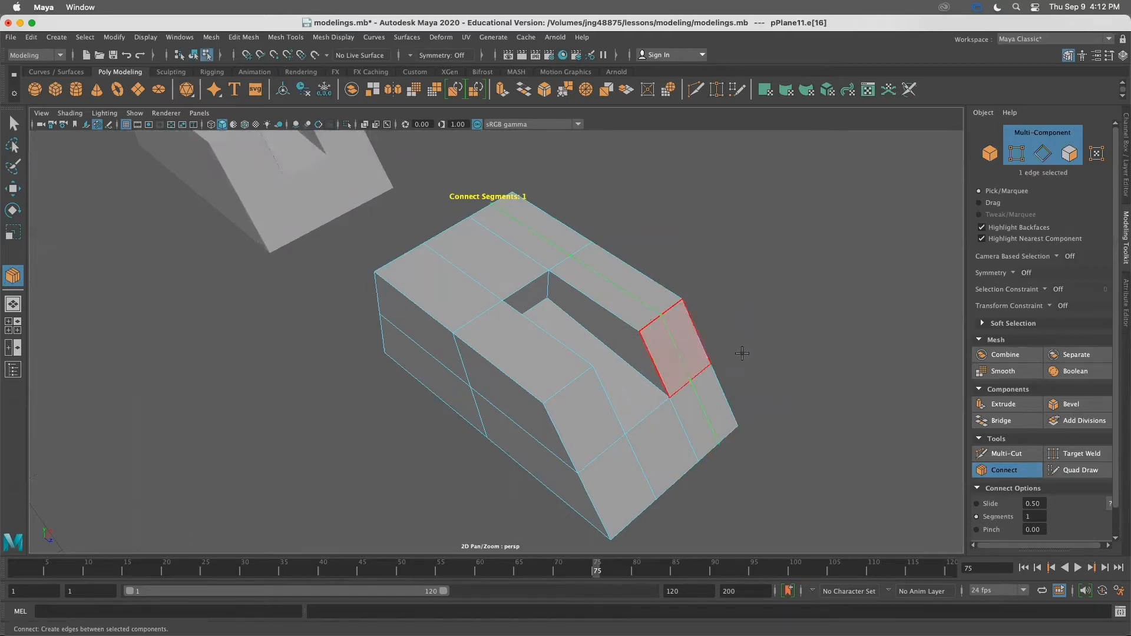
pyautogui.keyDown('alt'); pyautogui.moveTo(772, 339); pyautogui.dragTo(671, 349, button='middle'); pyautogui.keyUp('alt')
pyautogui.moveTo(639, 351)
pyautogui.keyDown('alt'); pyautogui.mouseDown()
pyautogui.moveTo(609, 351)
pyautogui.moveTo(649, 356)
pyautogui.mouseUp(); pyautogui.keyUp('alt')
pyautogui.keyDown('alt'); pyautogui.moveTo(567, 371); pyautogui.dragTo(725, 386, button='middle'); pyautogui.keyUp('alt')
pyautogui.keyDown('alt'); pyautogui.moveTo(652, 340); pyautogui.dragTo(671, 357); pyautogui.keyUp('alt')
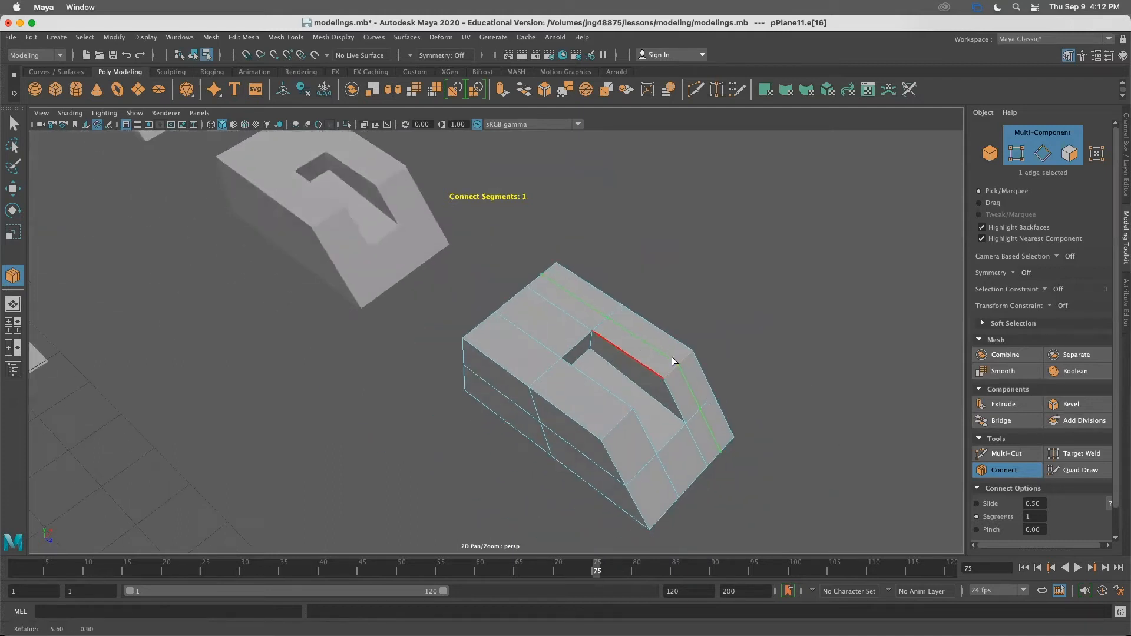
pyautogui.click(15, 122)
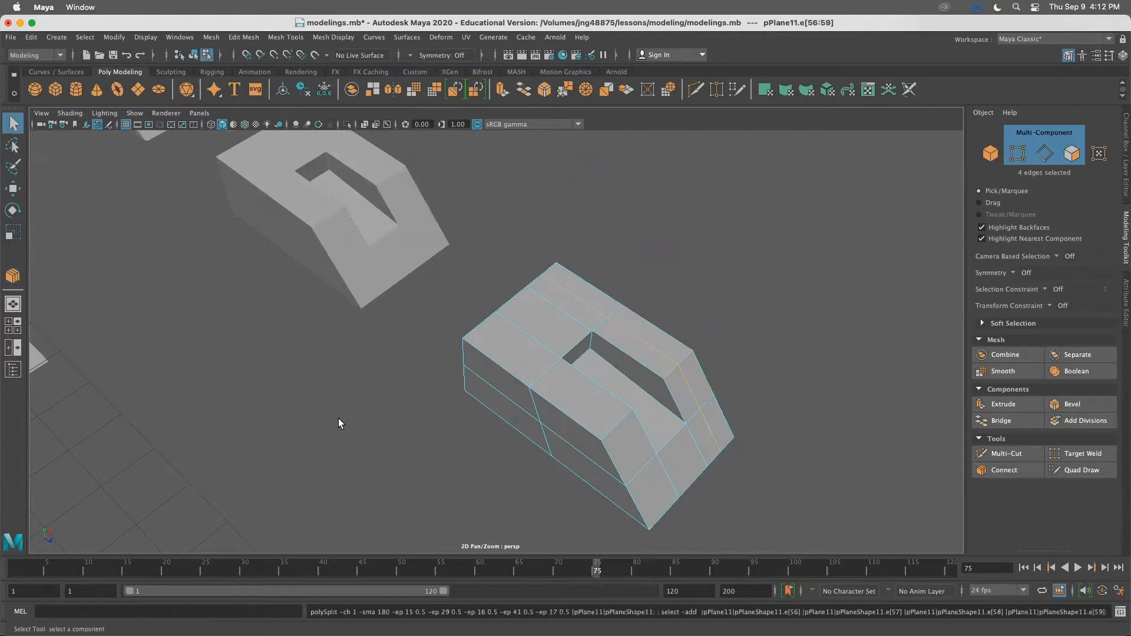
# Preview the block smoothed with the single loop, return to the unsmoothed display, and undo the single-segment connection
pyautogui.press('3')
pyautogui.moveTo(535, 399)
pyautogui.keyDown('alt'); pyautogui.mouseDown()
pyautogui.moveTo(462, 396)
pyautogui.moveTo(541, 402)
pyautogui.mouseUp(); pyautogui.keyUp('alt')
pyautogui.click(541, 401)
pyautogui.press('z')
pyautogui.press('1')
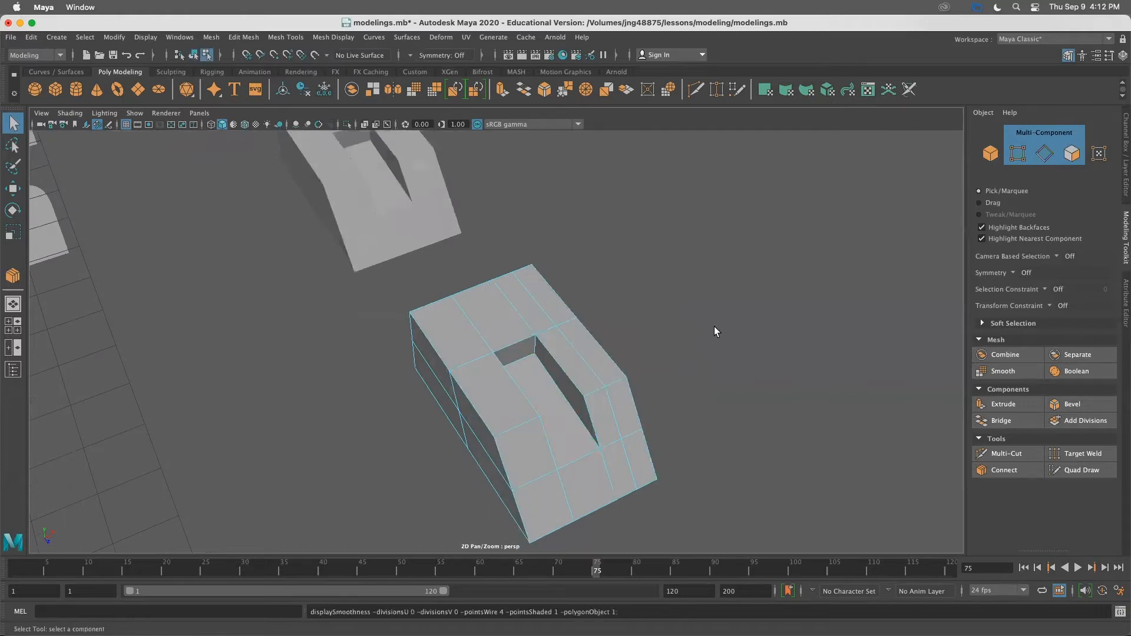
pyautogui.press('z')
pyautogui.press('z')
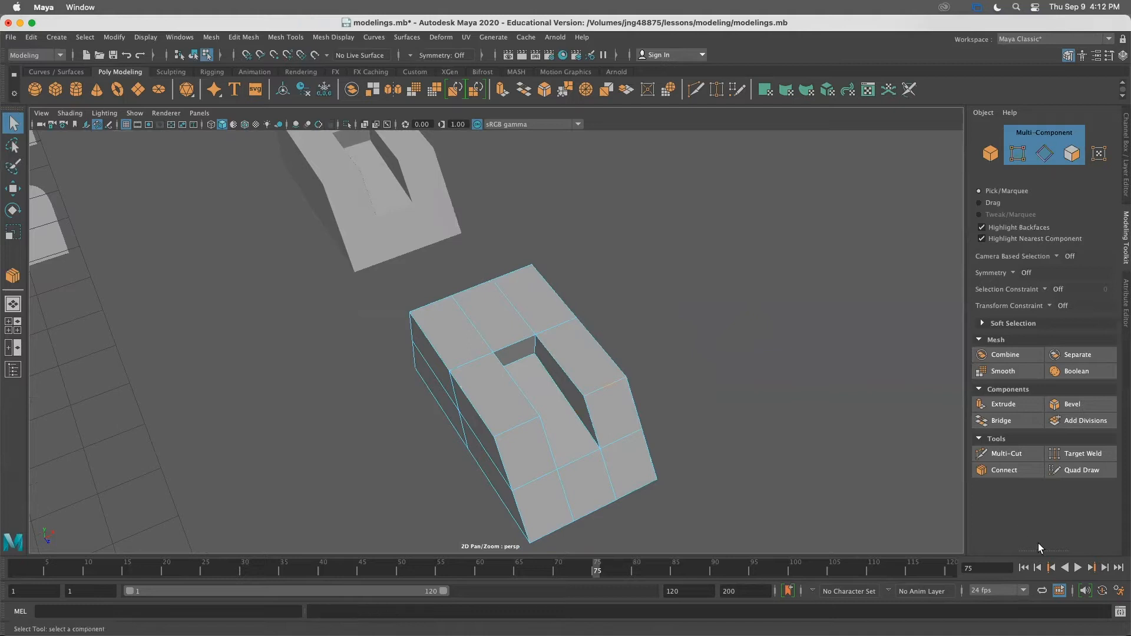
# Set up a two-segment Connect on the crosswise edge of the far rail beside the recess
pyautogui.click(1007, 470)
pyautogui.keyDown('alt'); pyautogui.moveTo(615, 397); pyautogui.dragTo(766, 394, button='right'); pyautogui.keyUp('alt')
pyautogui.keyDown('alt'); pyautogui.moveTo(725, 372); pyautogui.dragTo(672, 301, button='middle'); pyautogui.keyUp('alt')
pyautogui.moveTo(771, 368)
pyautogui.keyDown('alt'); pyautogui.mouseDown(button='right')
pyautogui.moveTo(754, 366)
pyautogui.moveTo(764, 370)
pyautogui.mouseUp(button='right'); pyautogui.keyUp('alt')
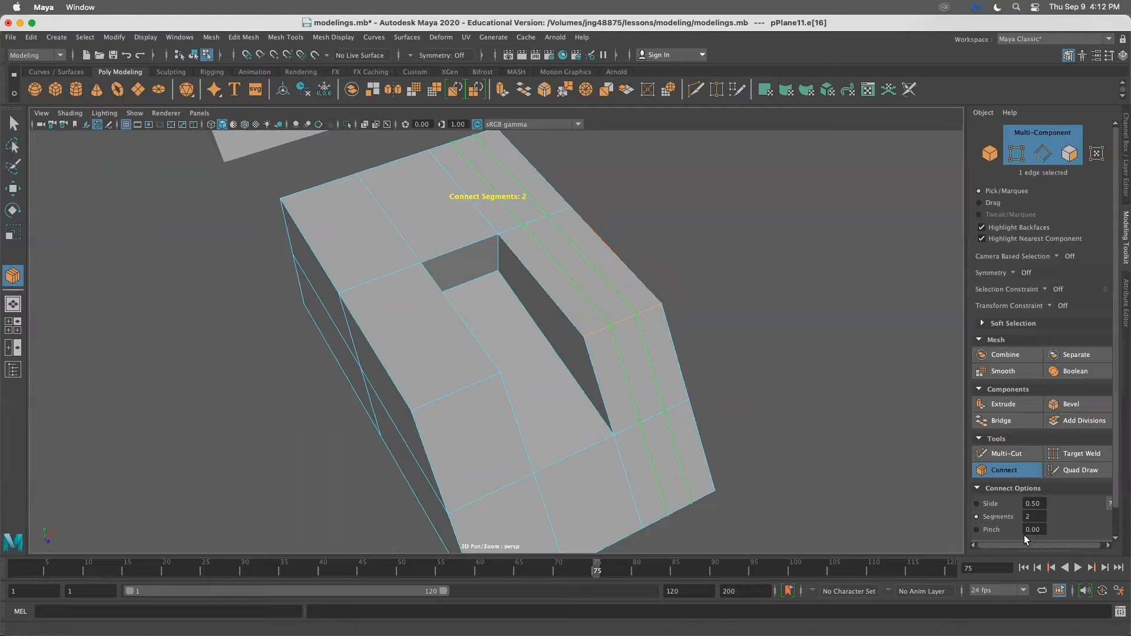
# Try sliding the two connecting loops toward the block's outer edge to about 0.795, and undo the slide
pyautogui.click(977, 503)
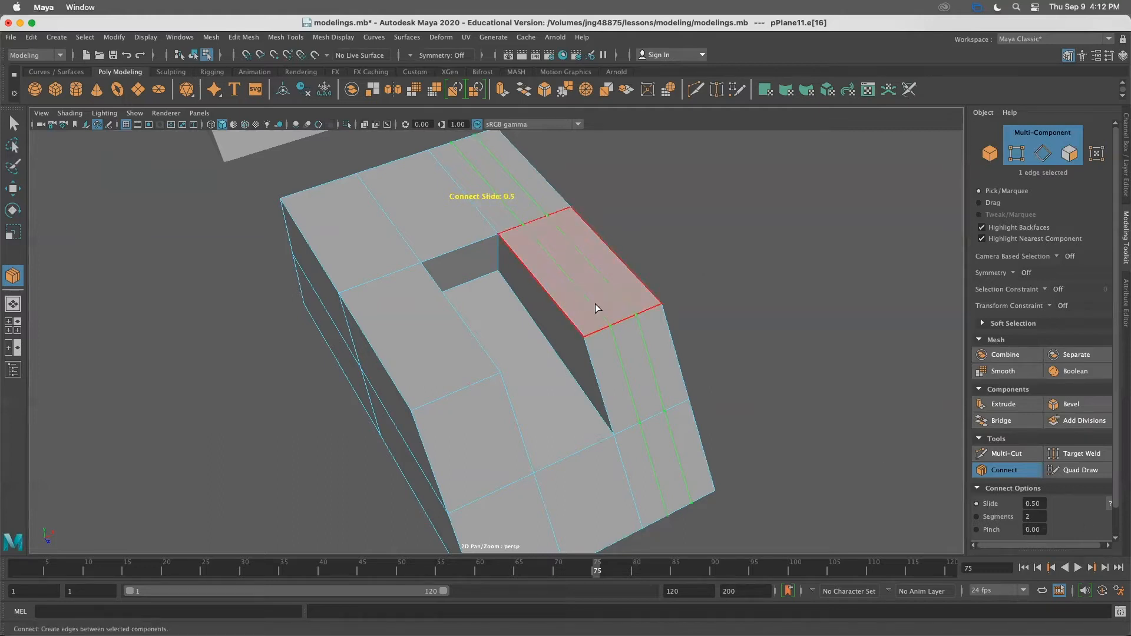
pyautogui.moveTo(632, 310); pyautogui.dragTo(791, 399, button='middle')
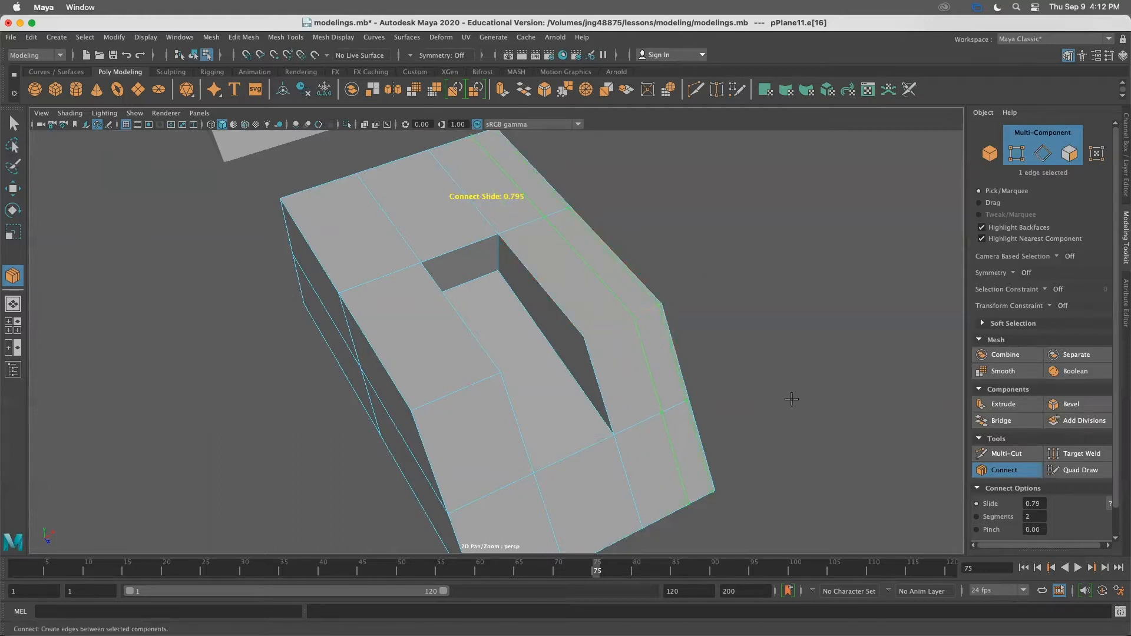
pyautogui.press('super+z')
# Pinch the two loops apart to about 1.86 so they hug the far rail's inner and outer edges, and apply the connection
pyautogui.click(995, 529)
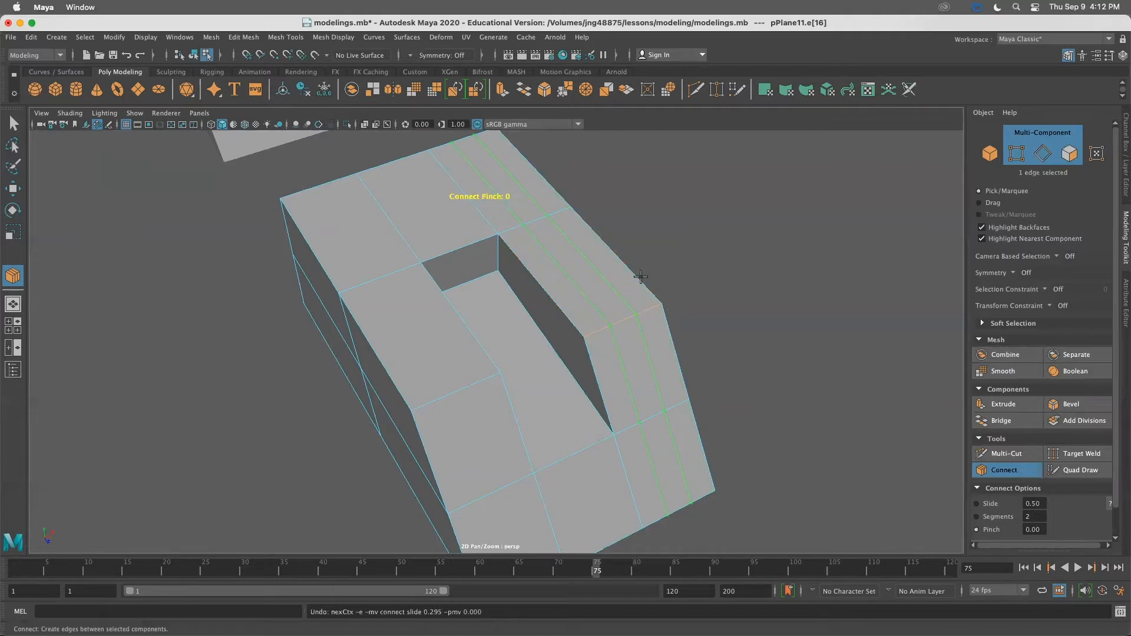
pyautogui.moveTo(772, 348); pyautogui.dragTo(795, 352, button='middle')
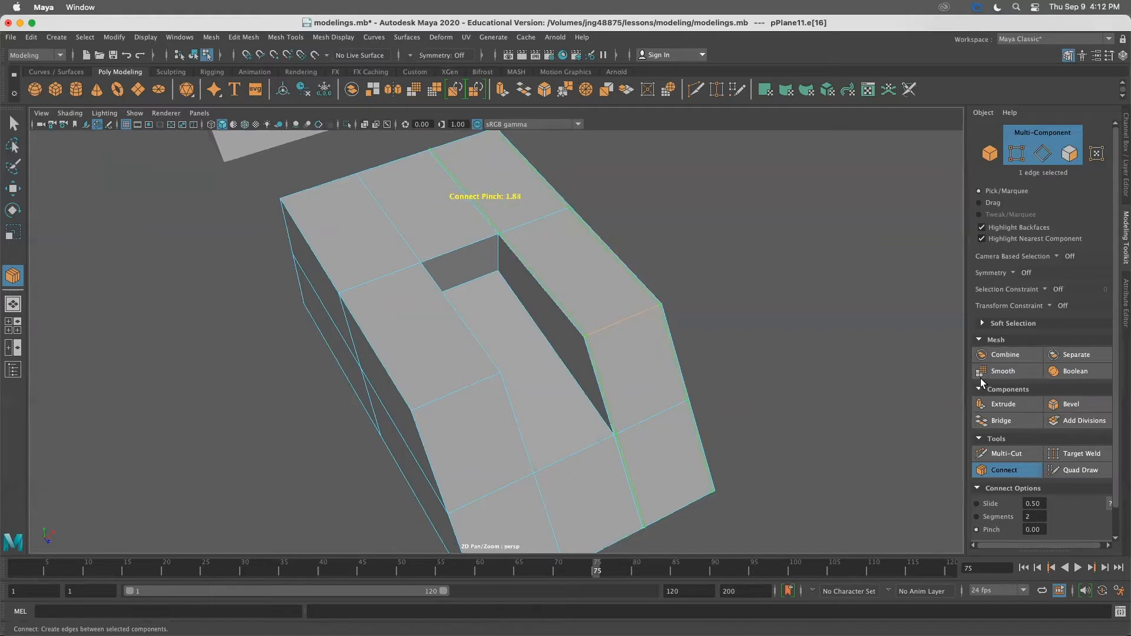
pyautogui.press('q')
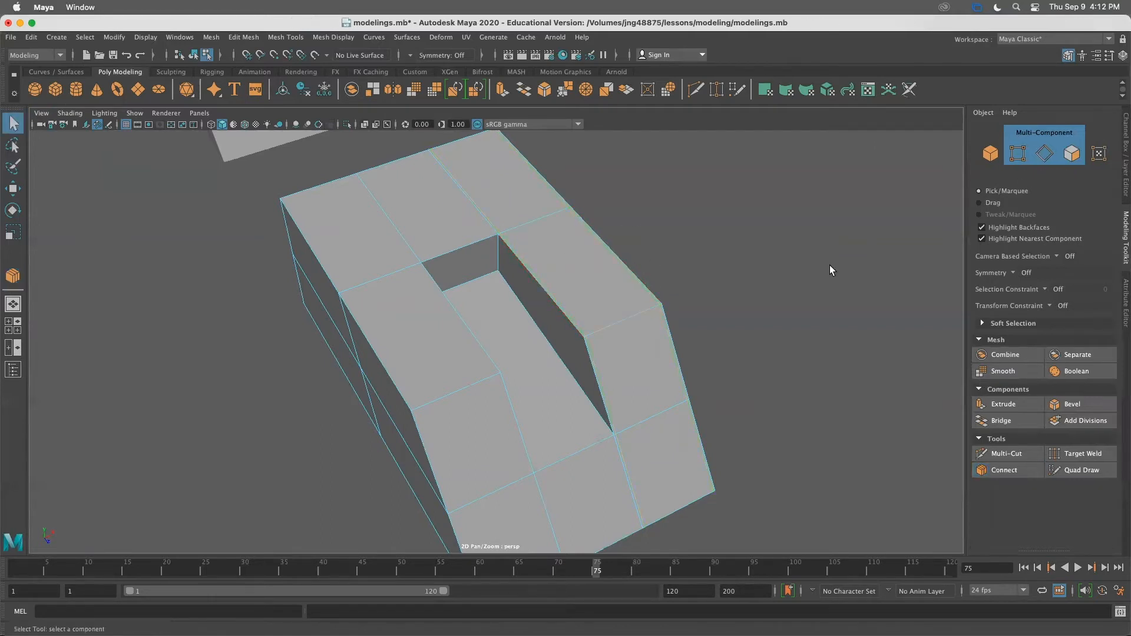
# Preview the block smoothed, examine the edges along the far rail, and return it to the unsmoothed display
pyautogui.scroll(-5, 830, 265)
pyautogui.press('3')
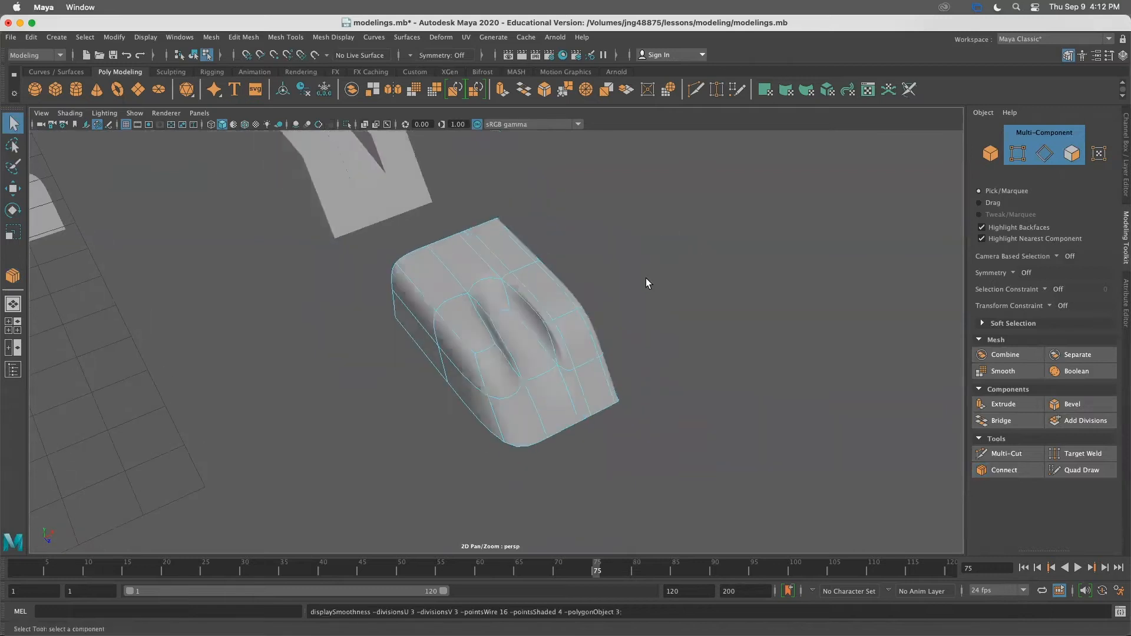
pyautogui.scroll(4, 585, 291)
pyautogui.keyDown('alt'); pyautogui.moveTo(765, 301); pyautogui.dragTo(352, 324); pyautogui.keyUp('alt')
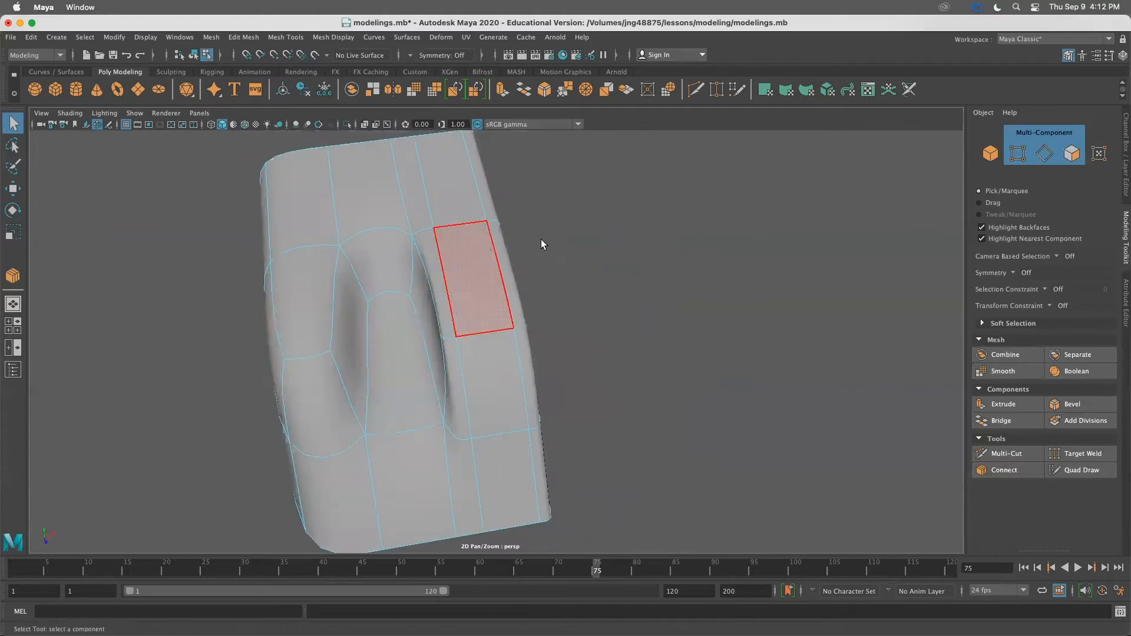
pyautogui.moveTo(576, 353)
pyautogui.keyDown('alt'); pyautogui.mouseDown()
pyautogui.moveTo(613, 328)
pyautogui.moveTo(605, 343)
pyautogui.moveTo(574, 333)
pyautogui.mouseUp(); pyautogui.keyUp('alt')
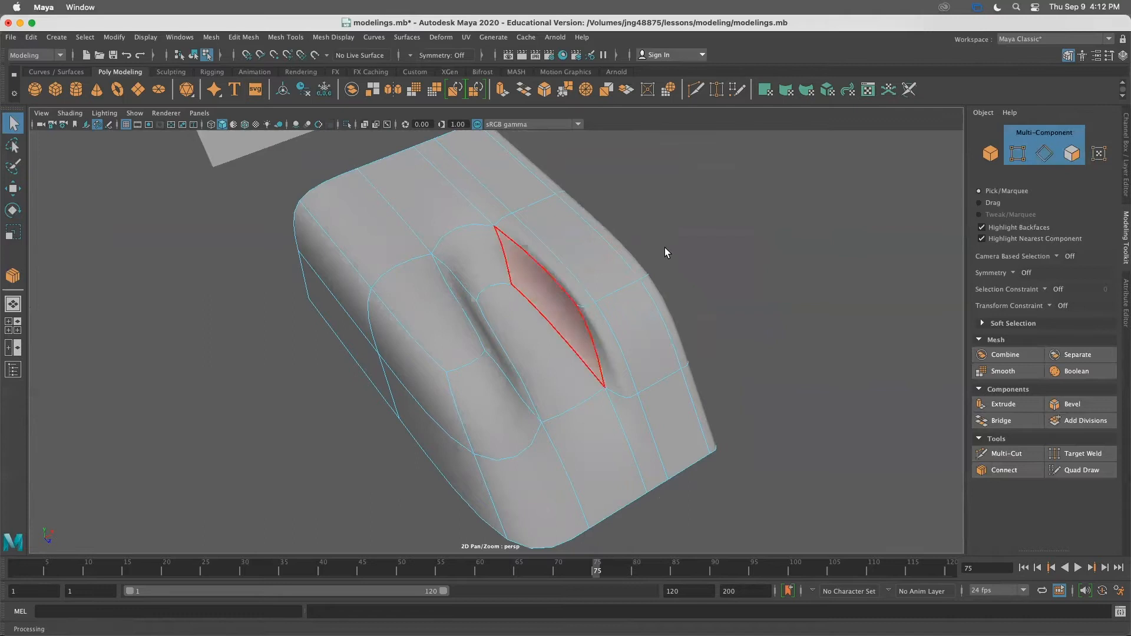
pyautogui.press('1')
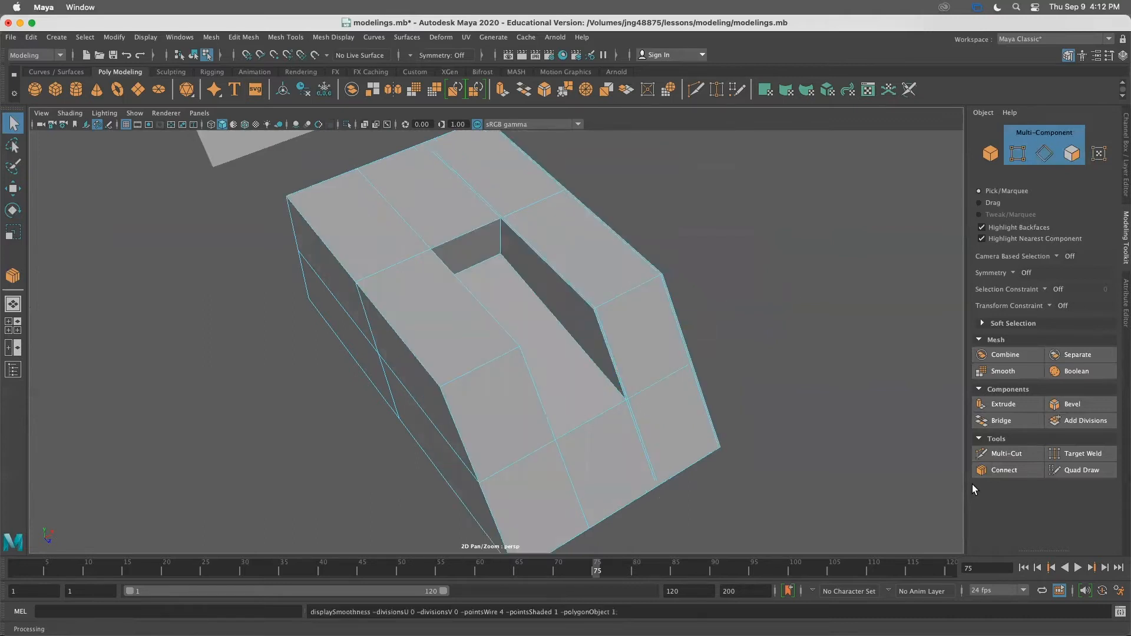
# Connect the near rail beside the recess with two segments at slide 0.50 and pinch 1.86
pyautogui.click(1001, 470)
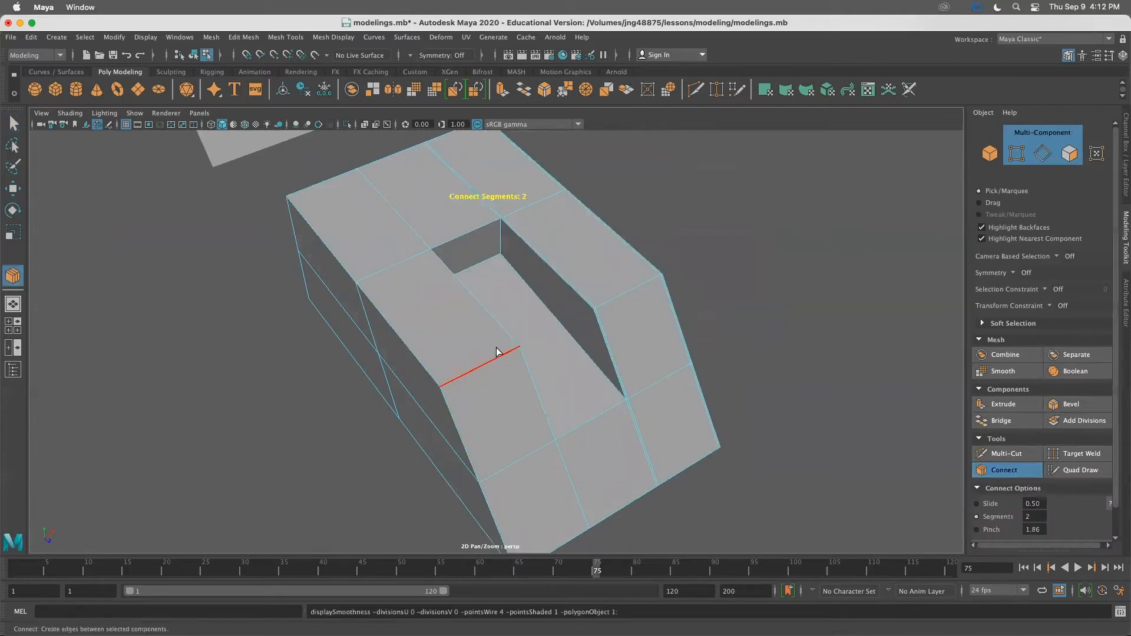
pyautogui.scroll(-2, 476, 366)
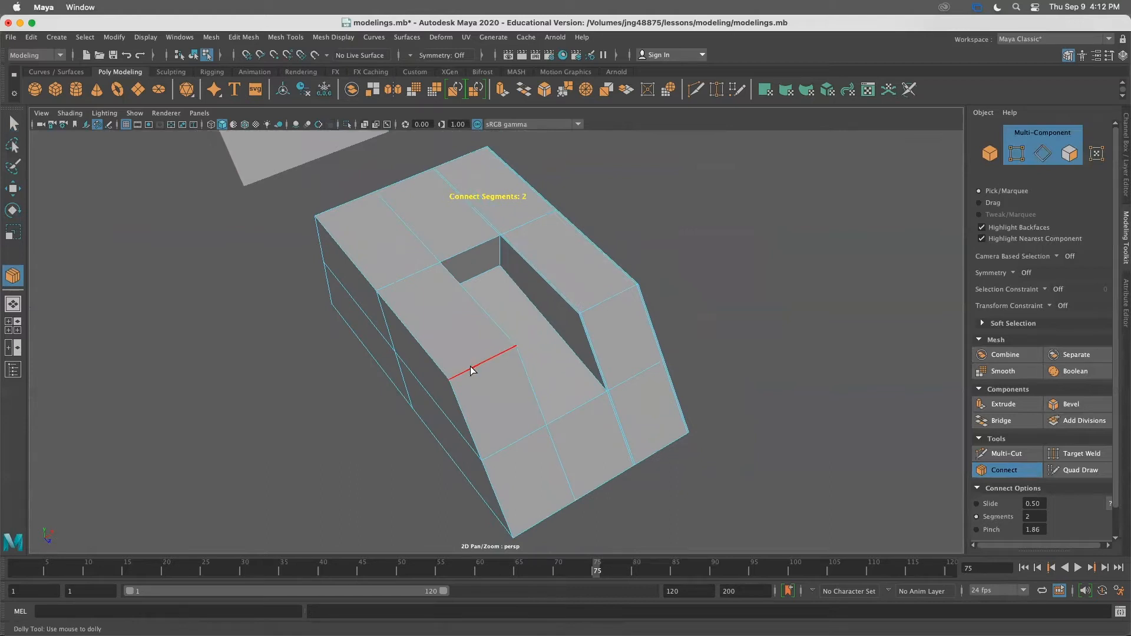
pyautogui.click(471, 370)
pyautogui.scroll(5, 596, 349)
pyautogui.moveTo(493, 364)
pyautogui.keyDown('alt'); pyautogui.mouseDown()
pyautogui.moveTo(555, 424)
pyautogui.moveTo(466, 373)
pyautogui.moveTo(487, 380)
pyautogui.mouseUp(); pyautogui.keyUp('alt')
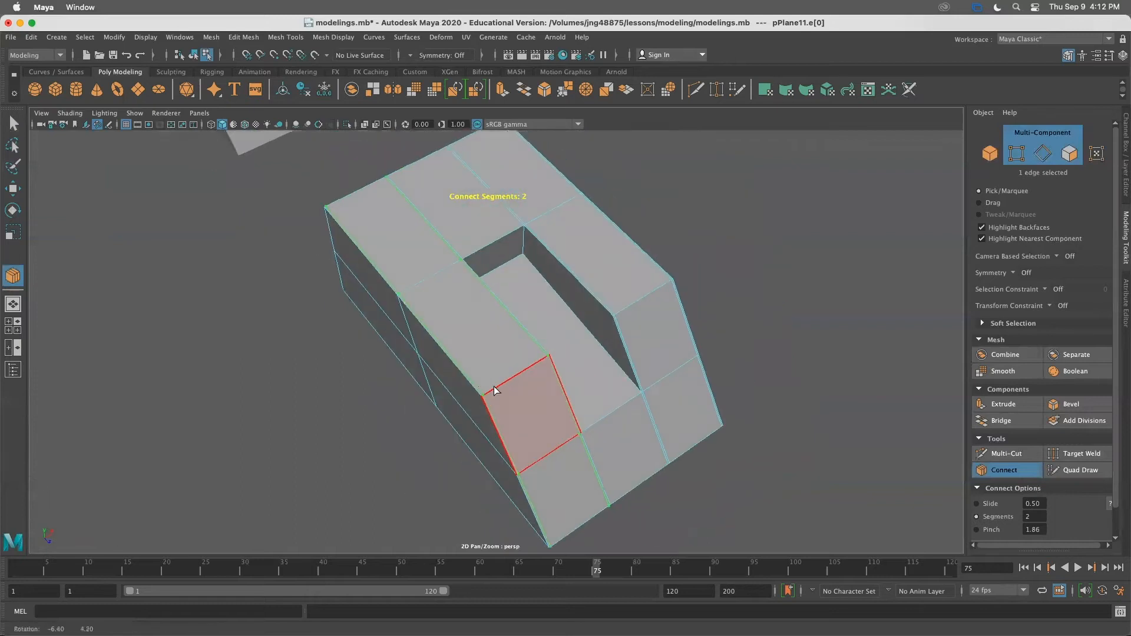
pyautogui.keyDown('alt'); pyautogui.moveTo(494, 387); pyautogui.dragTo(484, 377); pyautogui.keyUp('alt')
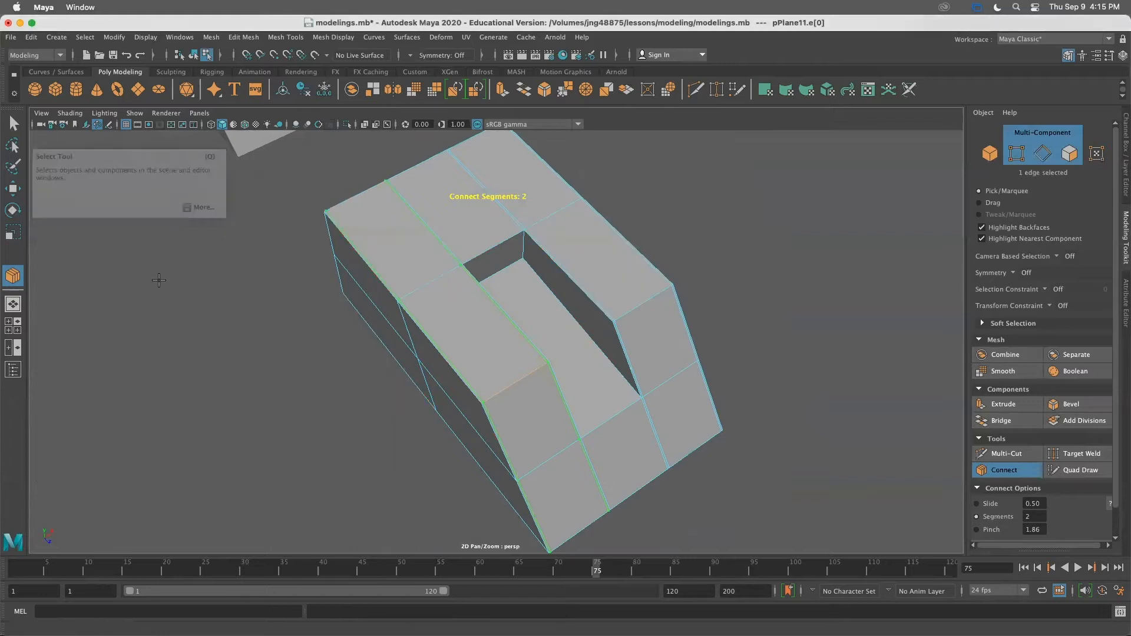
pyautogui.click(13, 123)
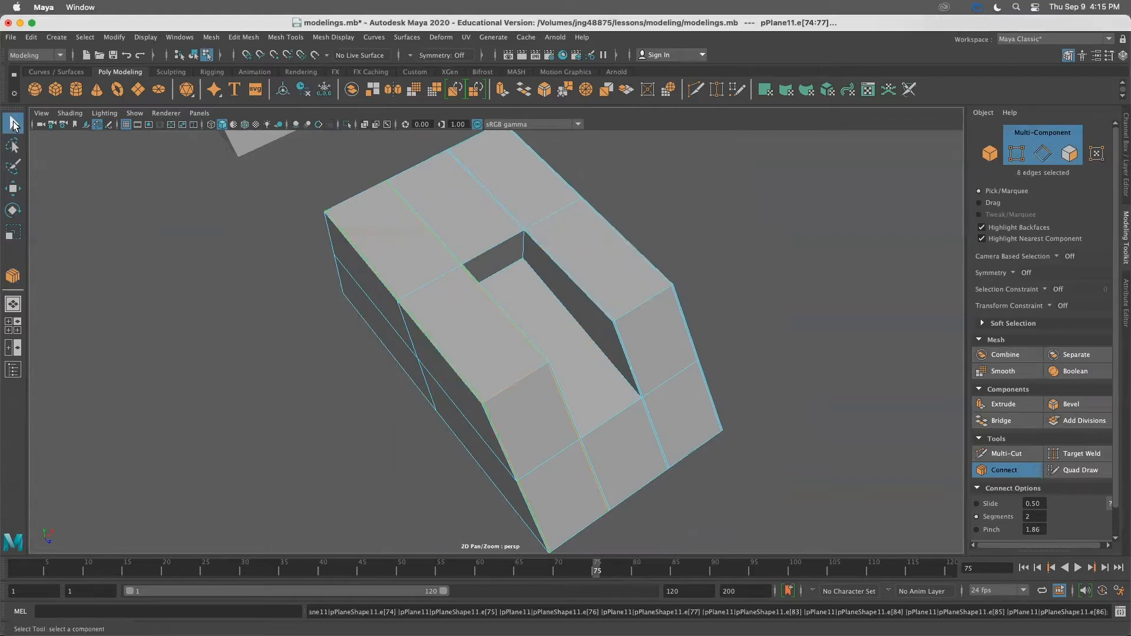
# Inspect the loops along both rails, compare the block smoothed and unsmoothed, and leave it unsmoothed
pyautogui.scroll(3, 328, 369)
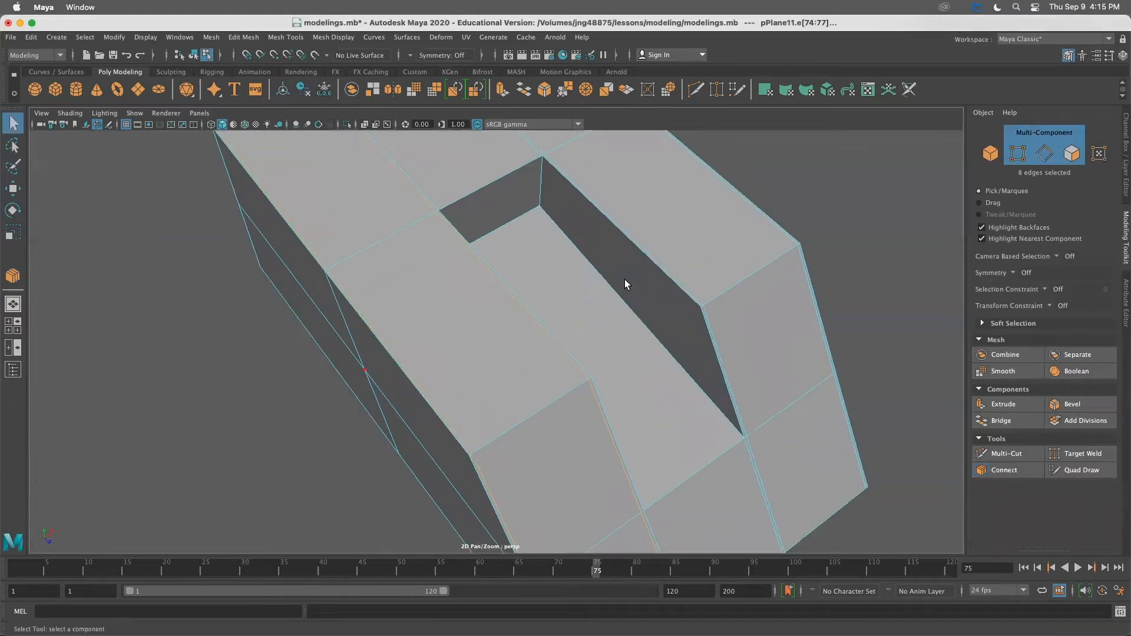
pyautogui.scroll(-5, 124, 202)
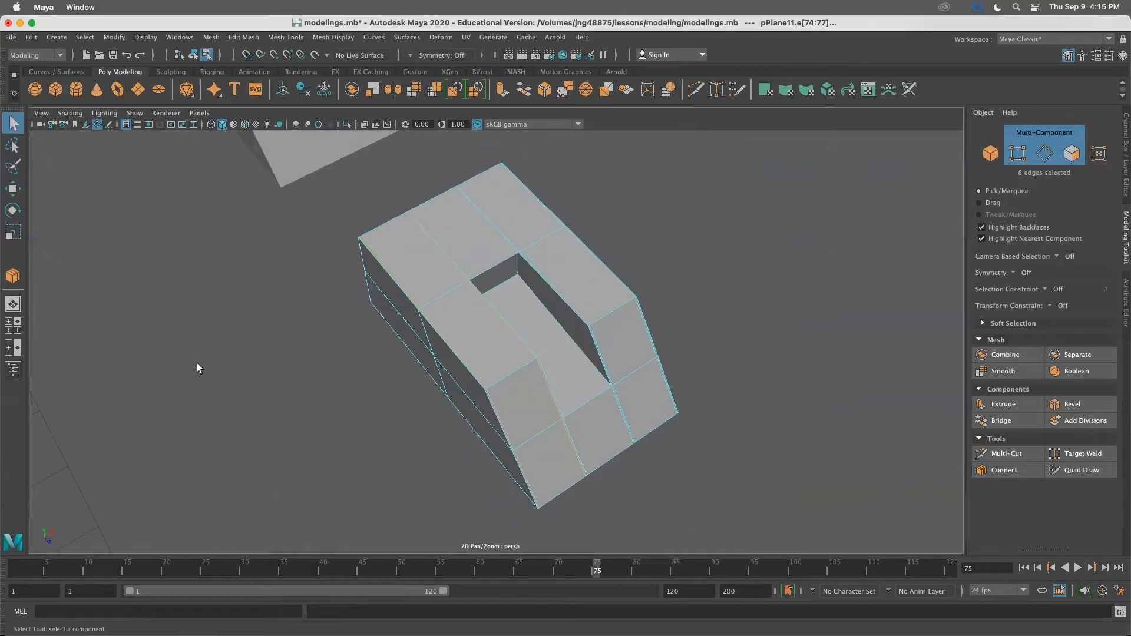
pyautogui.click(695, 252)
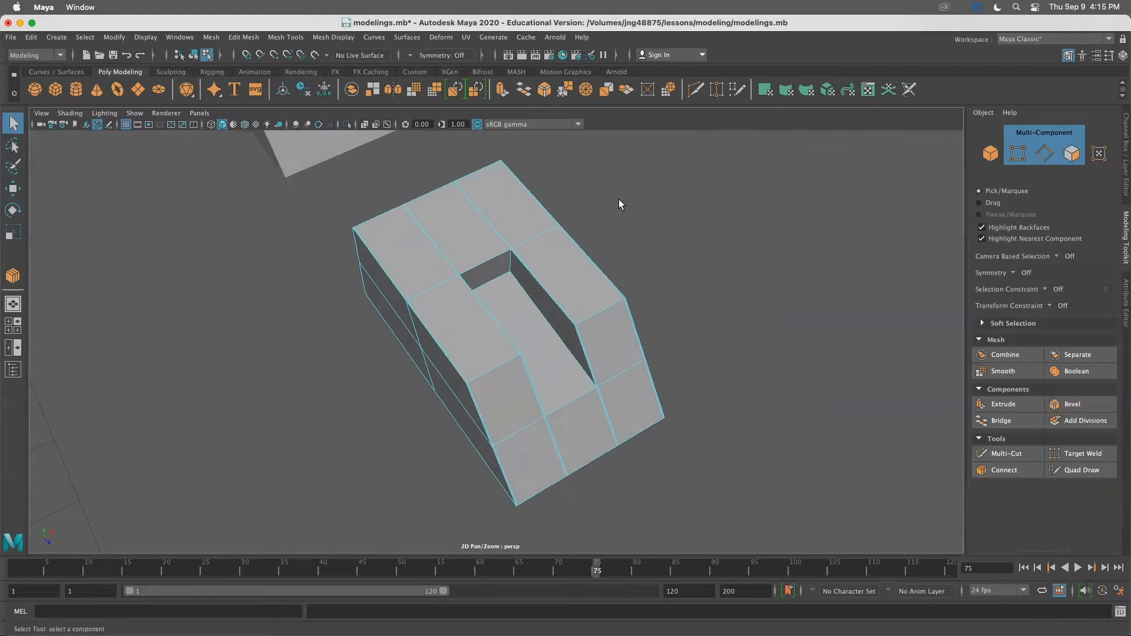
pyautogui.press('3')
pyautogui.keyDown('alt'); pyautogui.moveTo(624, 226); pyautogui.dragTo(583, 213); pyautogui.keyUp('alt')
pyautogui.press('1')
pyautogui.press('3')
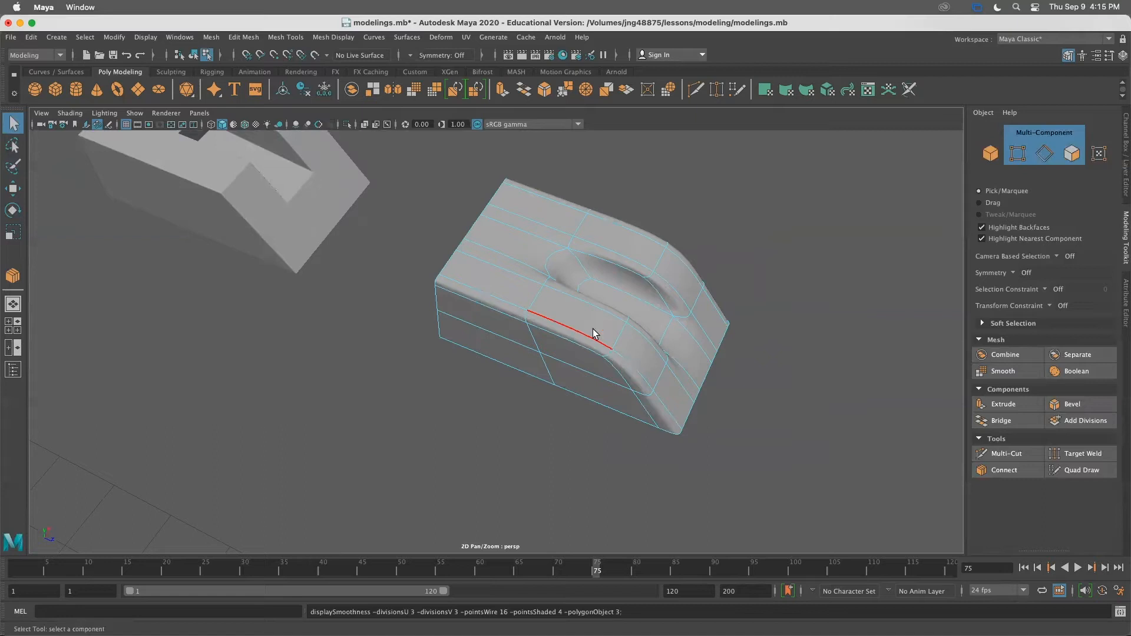
pyautogui.press('1')
# Connect the lengthwise edges of the block's rear section with two segments at pinch 1.86, adding loops at the back face and the recess's rear wall
pyautogui.click(1004, 471)
pyautogui.keyDown('alt'); pyautogui.moveTo(405, 281); pyautogui.dragTo(429, 279); pyautogui.keyUp('alt')
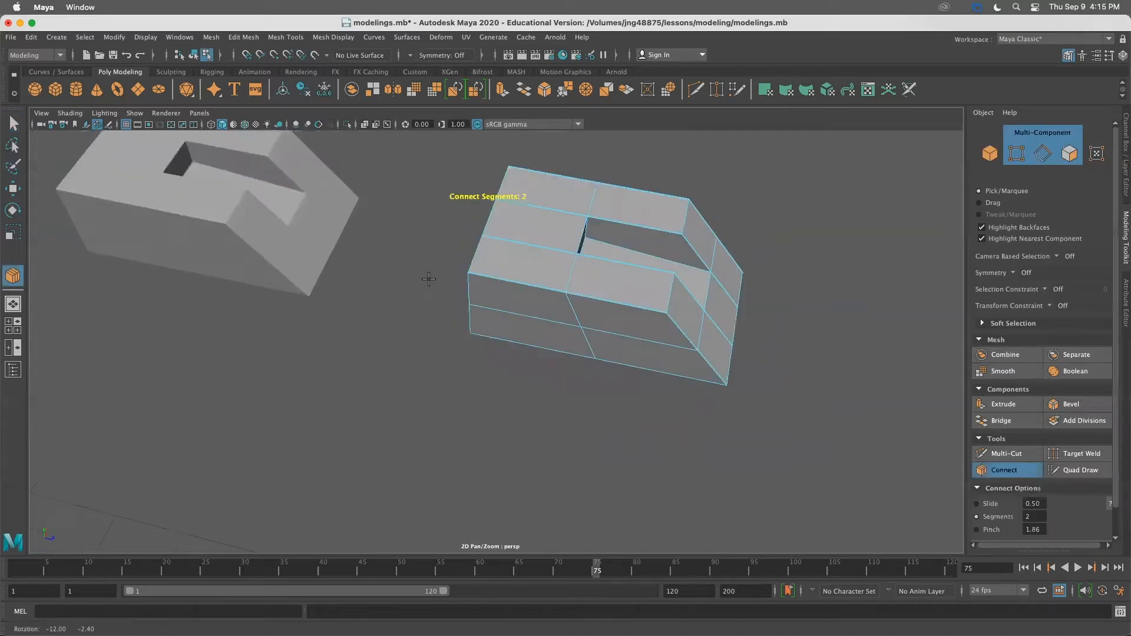
pyautogui.scroll(5, 597, 314)
pyautogui.keyDown('alt'); pyautogui.moveTo(616, 237); pyautogui.dragTo(580, 325, button='middle'); pyautogui.keyUp('alt')
pyautogui.click(580, 327)
pyautogui.keyDown('alt'); pyautogui.moveTo(681, 365); pyautogui.dragTo(602, 324, button='right'); pyautogui.keyUp('alt')
pyautogui.keyDown('alt'); pyautogui.moveTo(602, 324); pyautogui.dragTo(605, 266); pyautogui.keyUp('alt')
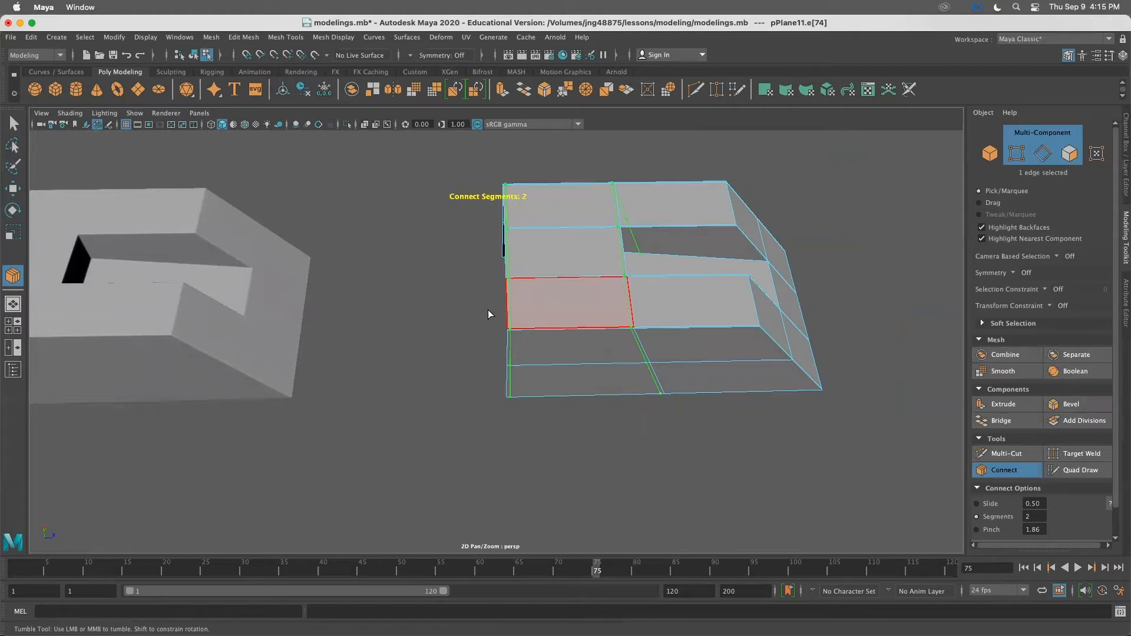
pyautogui.keyDown('alt'); pyautogui.moveTo(489, 314); pyautogui.dragTo(392, 321); pyautogui.keyUp('alt')
pyautogui.press('q')
# Deselect the new loops, preview the block smoothed to check its rear edges, and return it to the unsmoothed display
pyautogui.keyDown('alt'); pyautogui.moveTo(484, 419); pyautogui.dragTo(619, 419, button='right'); pyautogui.keyUp('alt')
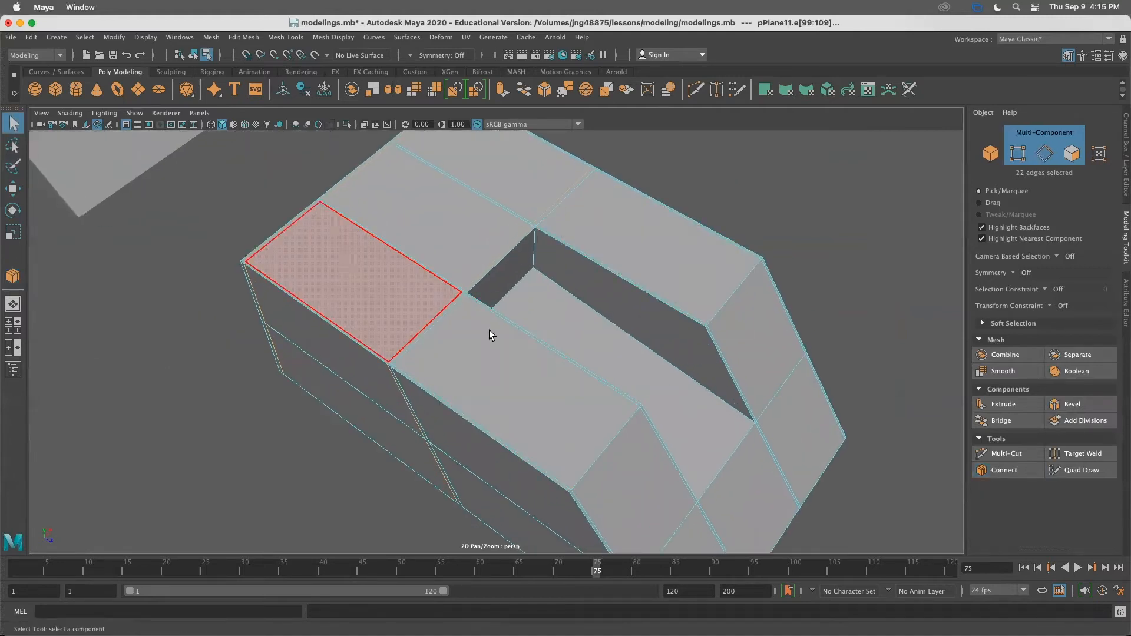
pyautogui.scroll(-3, 498, 342)
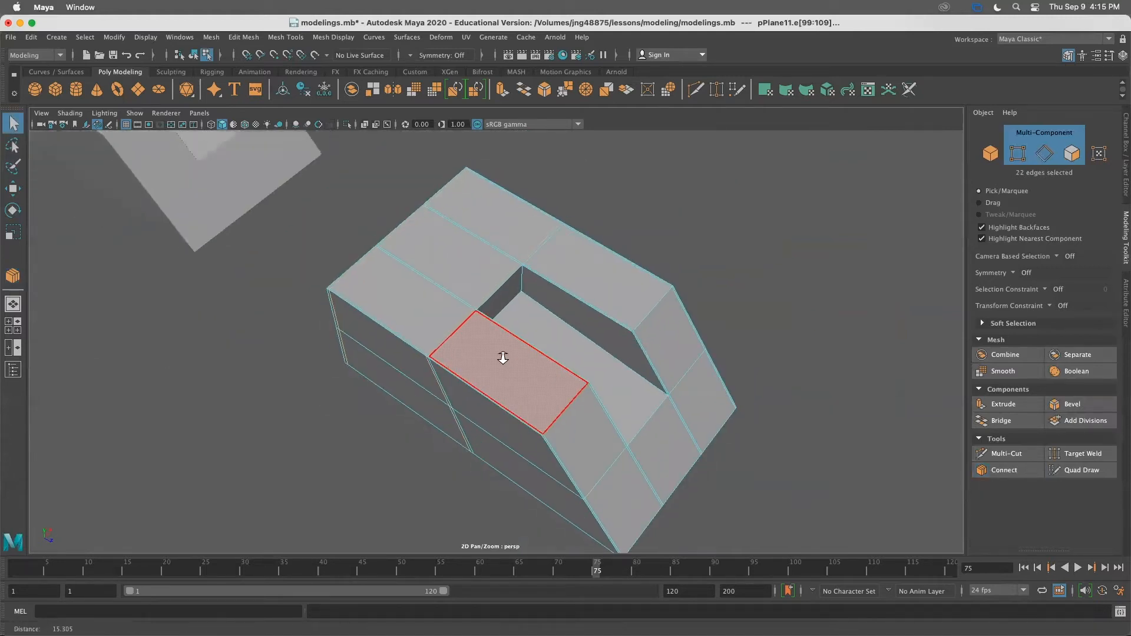
pyautogui.click(221, 409)
pyautogui.keyDown('alt'); pyautogui.moveTo(834, 318); pyautogui.dragTo(724, 313); pyautogui.keyUp('alt')
pyautogui.press('3')
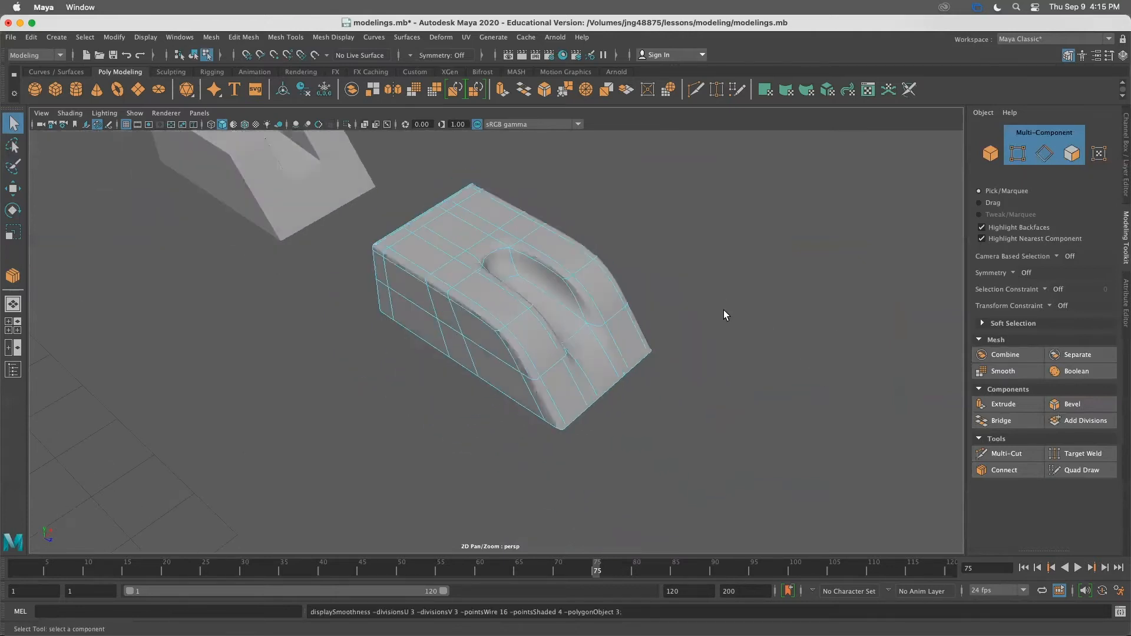
pyautogui.moveTo(675, 339)
pyautogui.keyDown('alt'); pyautogui.mouseDown()
pyautogui.moveTo(674, 371)
pyautogui.moveTo(672, 355)
pyautogui.mouseUp(); pyautogui.keyUp('alt')
pyautogui.press('1')
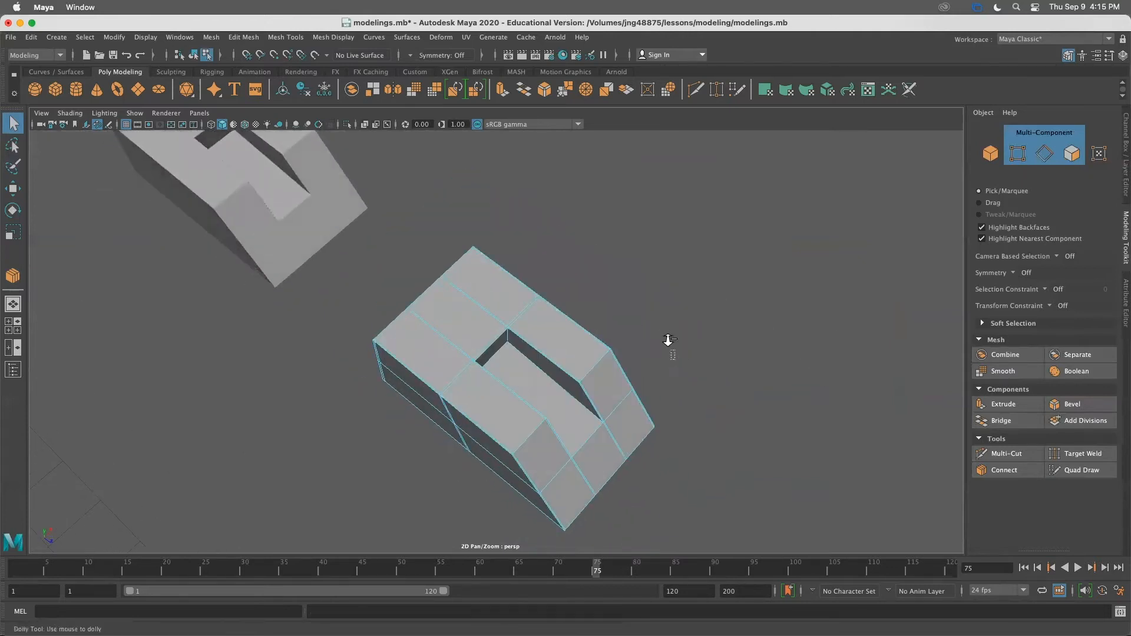
# Switch the duplicate block from component to object selection and frame it to show its recess and sloped front
pyautogui.keyDown('alt'); pyautogui.moveTo(675, 312); pyautogui.dragTo(664, 381); pyautogui.keyUp('alt')
pyautogui.press('f')
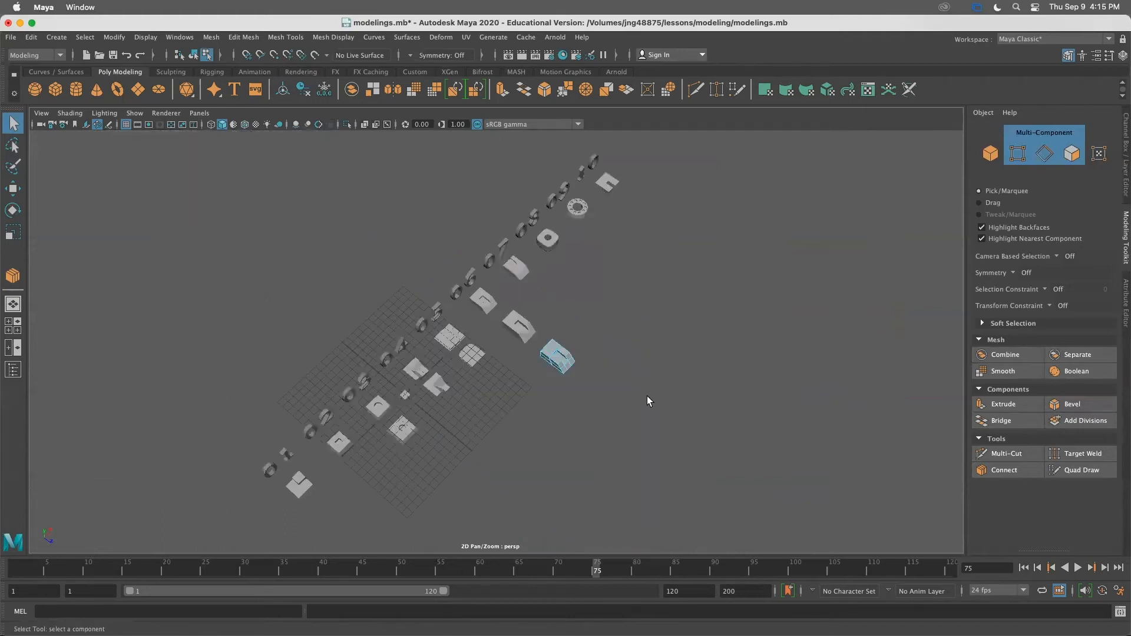
pyautogui.moveTo(568, 300); pyautogui.dragTo(626, 285, button='right')
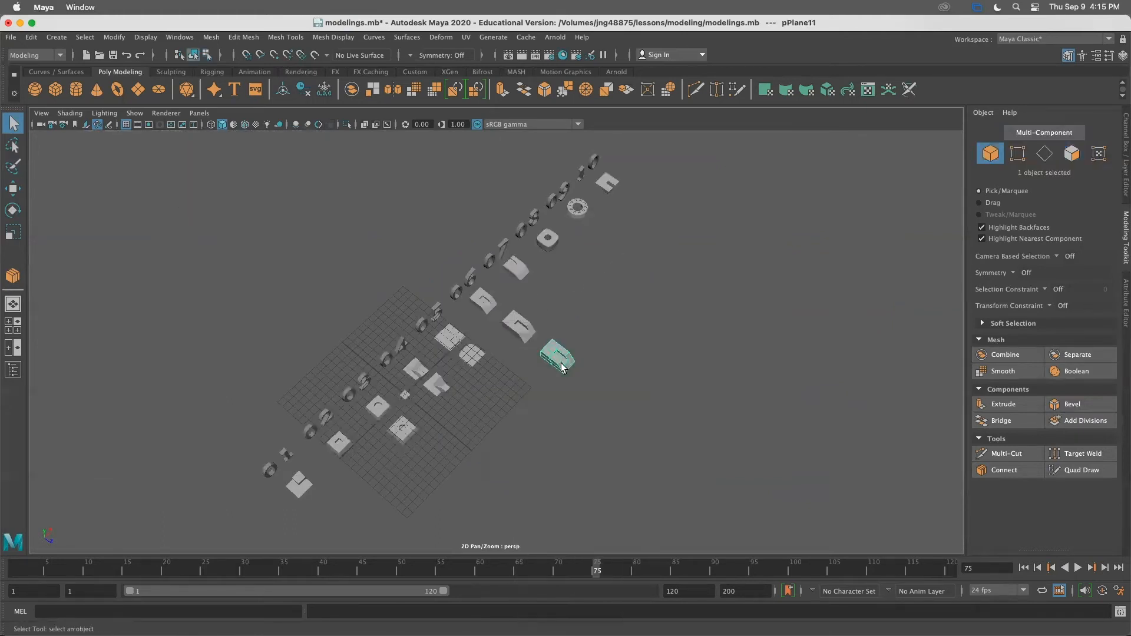
pyautogui.press('f')
pyautogui.keyDown('alt'); pyautogui.moveTo(702, 406); pyautogui.dragTo(602, 352); pyautogui.keyUp('alt')
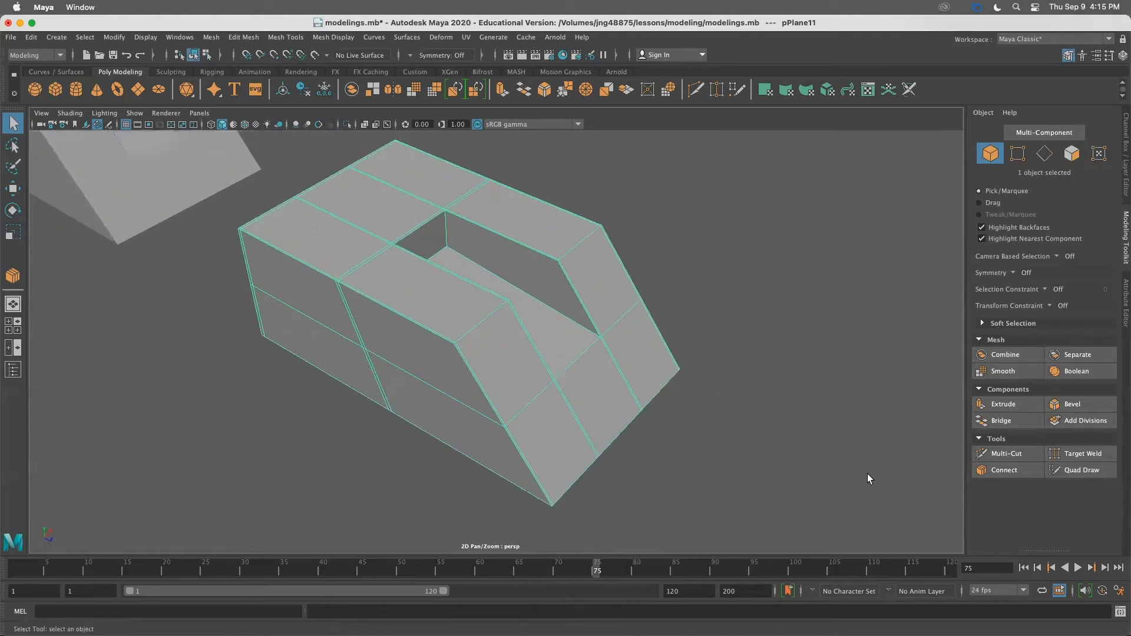
# Connect the slope-direction edges of the block's lower front section with two segments at pinch 1.86, adding loops below the recess opening and along the bottom edge
pyautogui.click(989, 471)
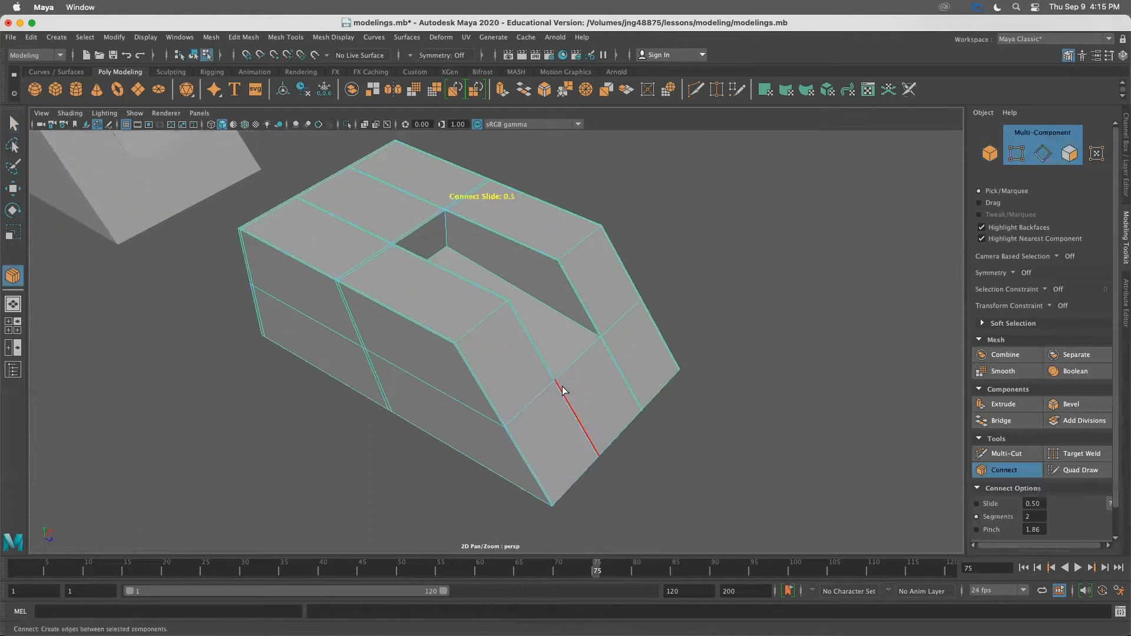
pyautogui.click(562, 390)
pyautogui.keyDown('alt'); pyautogui.moveTo(599, 440); pyautogui.dragTo(595, 412); pyautogui.keyUp('alt')
pyautogui.click(14, 124)
pyautogui.keyDown('alt'); pyautogui.moveTo(745, 201); pyautogui.dragTo(752, 228); pyautogui.keyUp('alt')
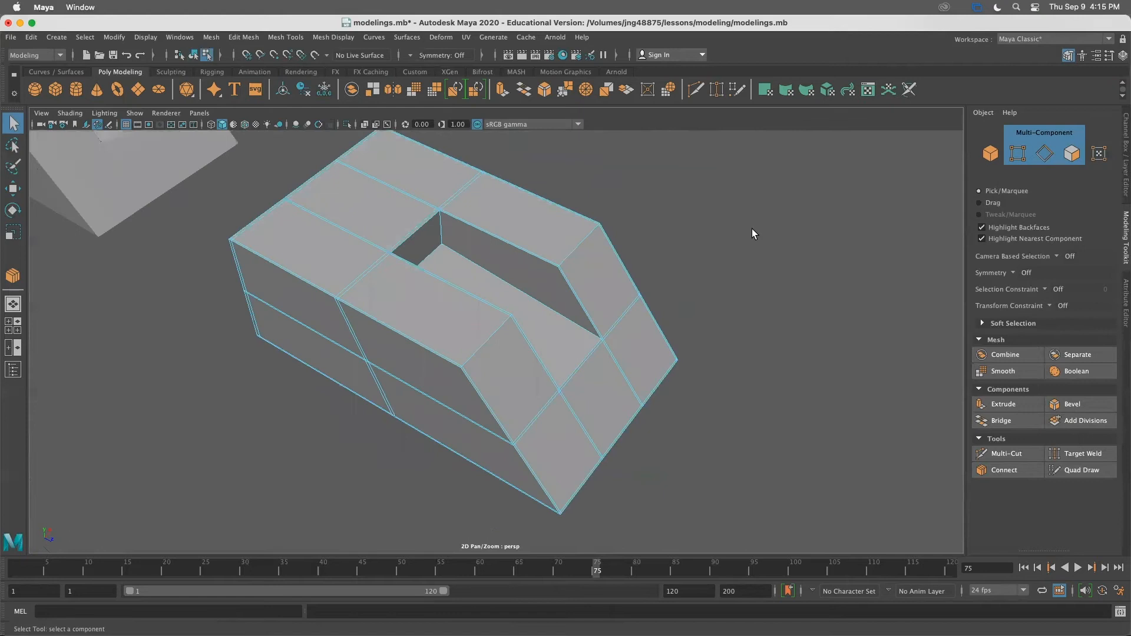
# Preview the block smoothed to check its front edges and recess rim, and return it to the unsmoothed display
pyautogui.press('3')
pyautogui.keyDown('alt'); pyautogui.moveTo(699, 263); pyautogui.dragTo(660, 308); pyautogui.keyUp('alt')
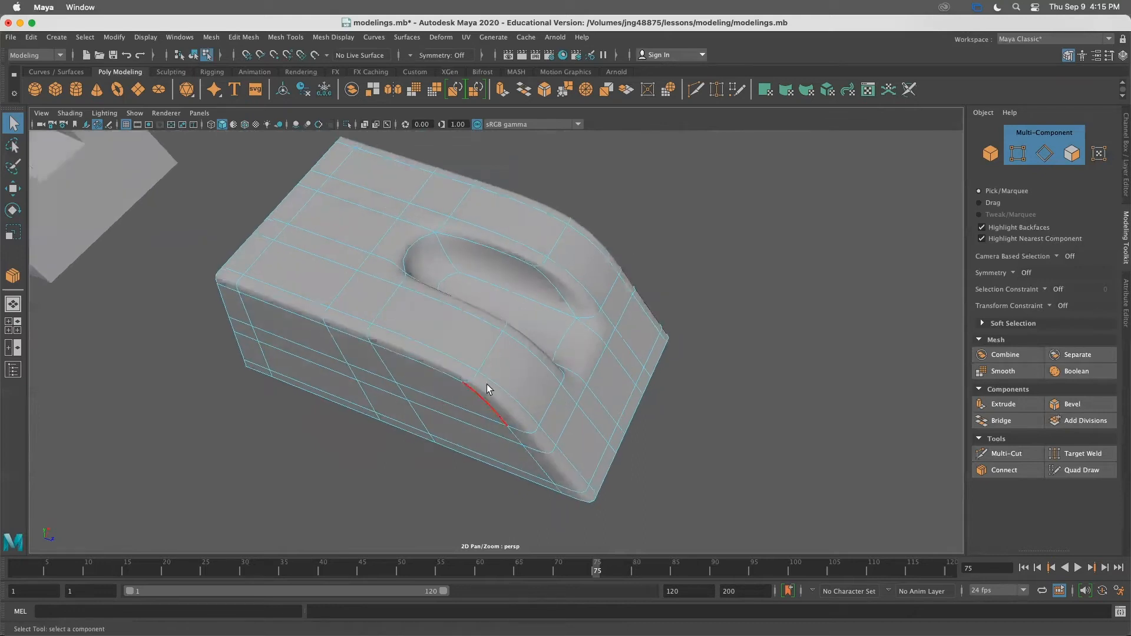
pyautogui.keyDown('alt'); pyautogui.moveTo(416, 295); pyautogui.dragTo(566, 318); pyautogui.keyUp('alt')
pyautogui.press('1')
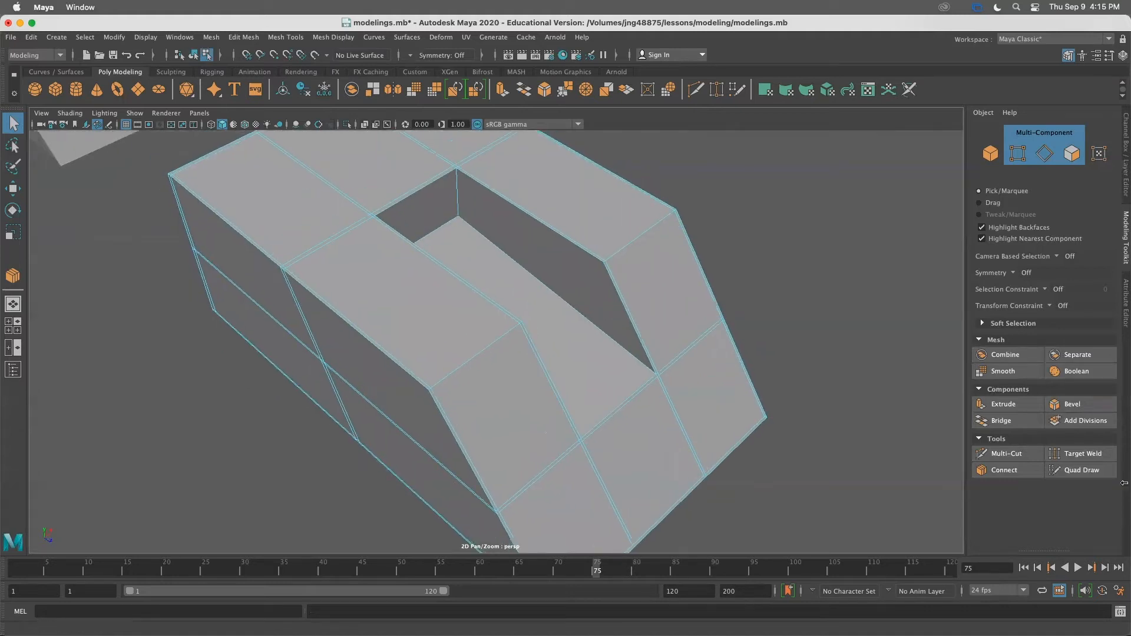
# Connect the lengthwise edges beside the recess with two segments at pinch 1.86, adding loops at its rear wall and the top of the slope
pyautogui.click(1007, 470)
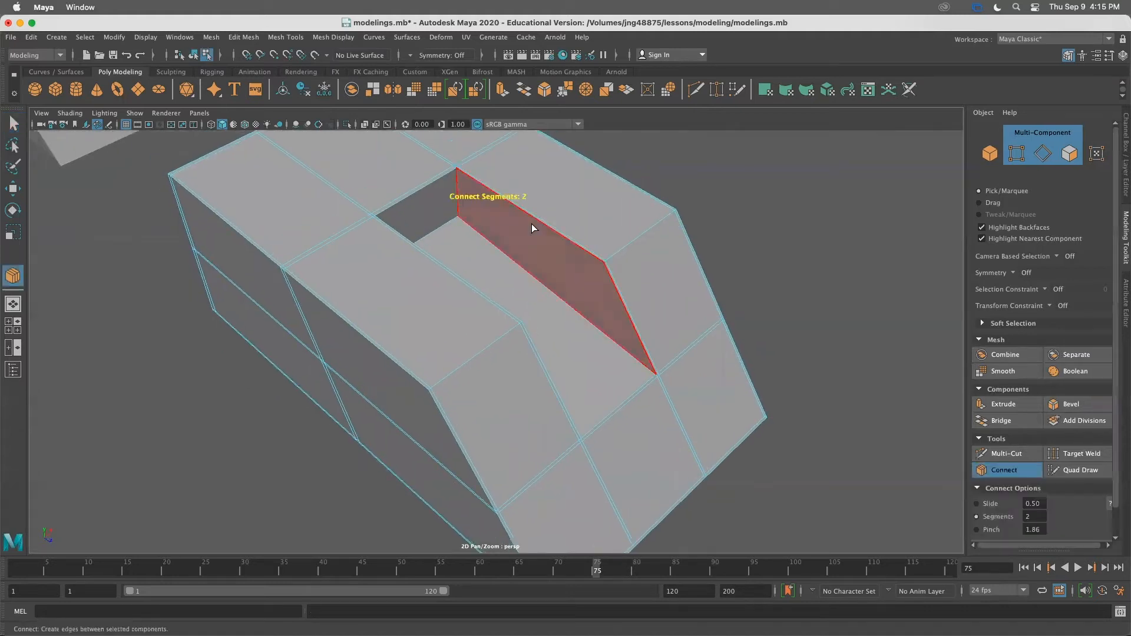
pyautogui.click(466, 171)
pyautogui.moveTo(514, 242)
pyautogui.keyDown('alt'); pyautogui.mouseDown()
pyautogui.moveTo(590, 253)
pyautogui.moveTo(289, 134)
pyautogui.mouseUp(); pyautogui.keyUp('alt')
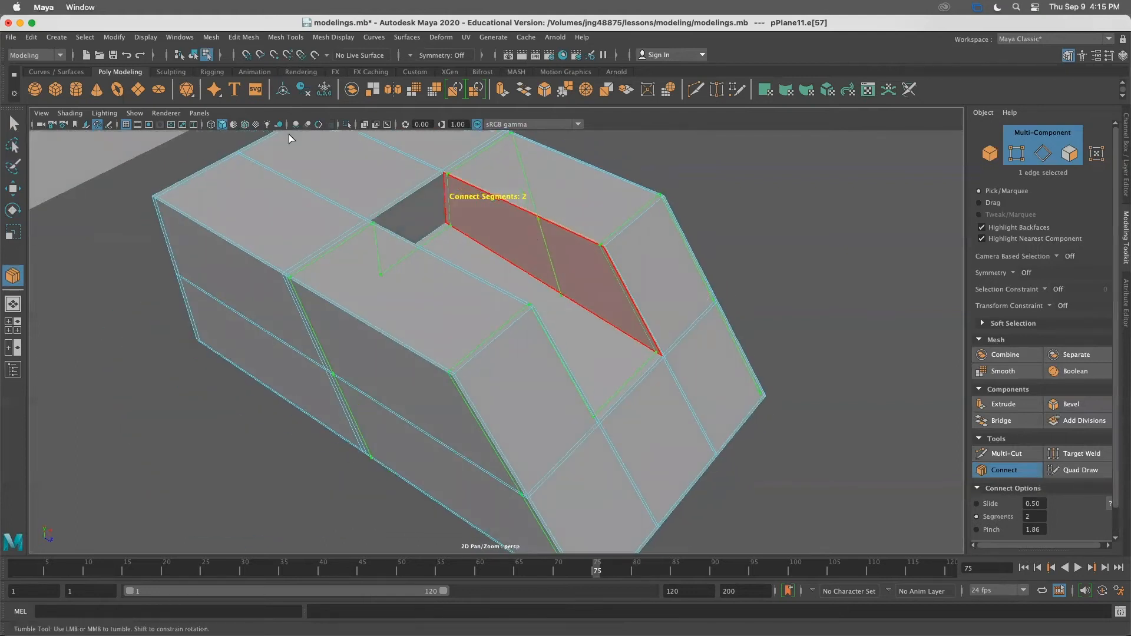
pyautogui.click(14, 124)
pyautogui.click(766, 215)
pyautogui.scroll(3, 766, 251)
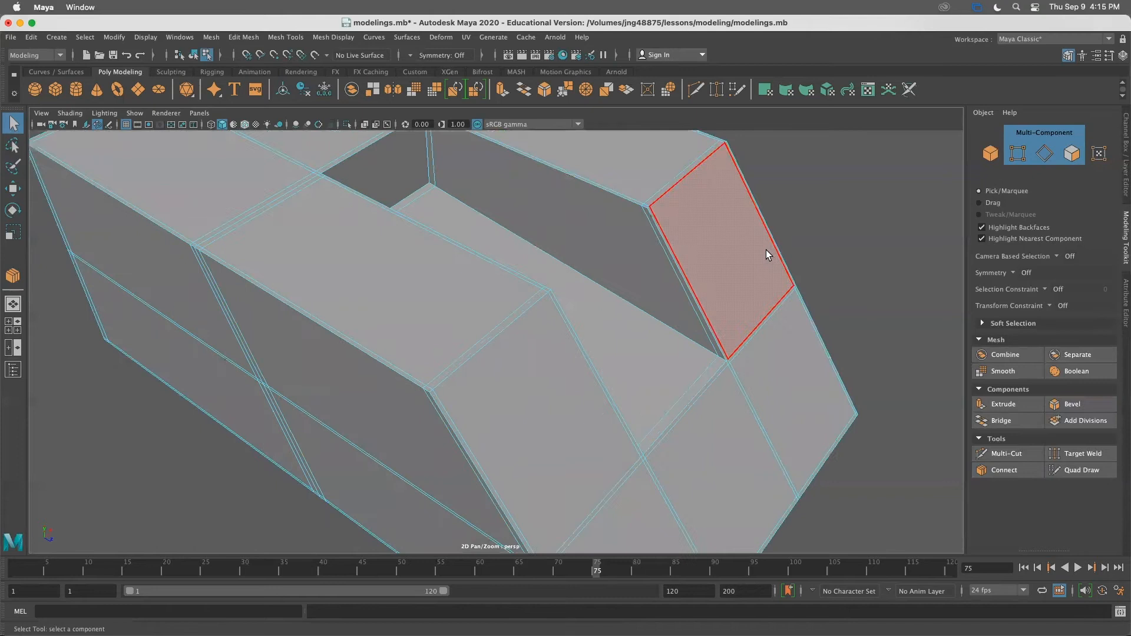
# Inspect the smoothed block around the recess and the top of the slope, and restore the unsmoothed display
pyautogui.scroll(-4, 766, 253)
pyautogui.press('3')
pyautogui.keyDown('alt'); pyautogui.moveTo(759, 263); pyautogui.dragTo(632, 245); pyautogui.keyUp('alt')
pyautogui.keyDown('alt'); pyautogui.moveTo(470, 313); pyautogui.dragTo(559, 339); pyautogui.keyUp('alt')
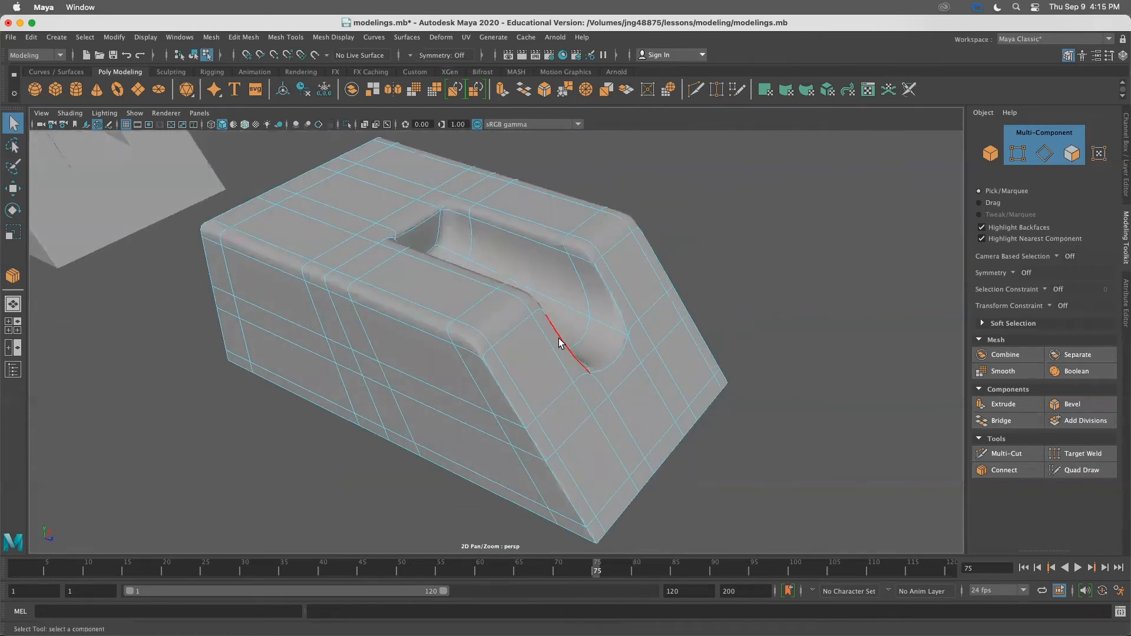
pyautogui.press('1')
# Connect the edges along the recess's depth with two segments at pinch 1.69, adding loops near its floor and upper rim
pyautogui.keyDown('alt'); pyautogui.moveTo(703, 348); pyautogui.dragTo(609, 334); pyautogui.keyUp('alt')
pyautogui.keyDown('alt'); pyautogui.moveTo(666, 313); pyautogui.dragTo(877, 273, button='right'); pyautogui.keyUp('alt')
pyautogui.keyDown('alt'); pyautogui.moveTo(683, 351); pyautogui.dragTo(764, 340); pyautogui.keyUp('alt')
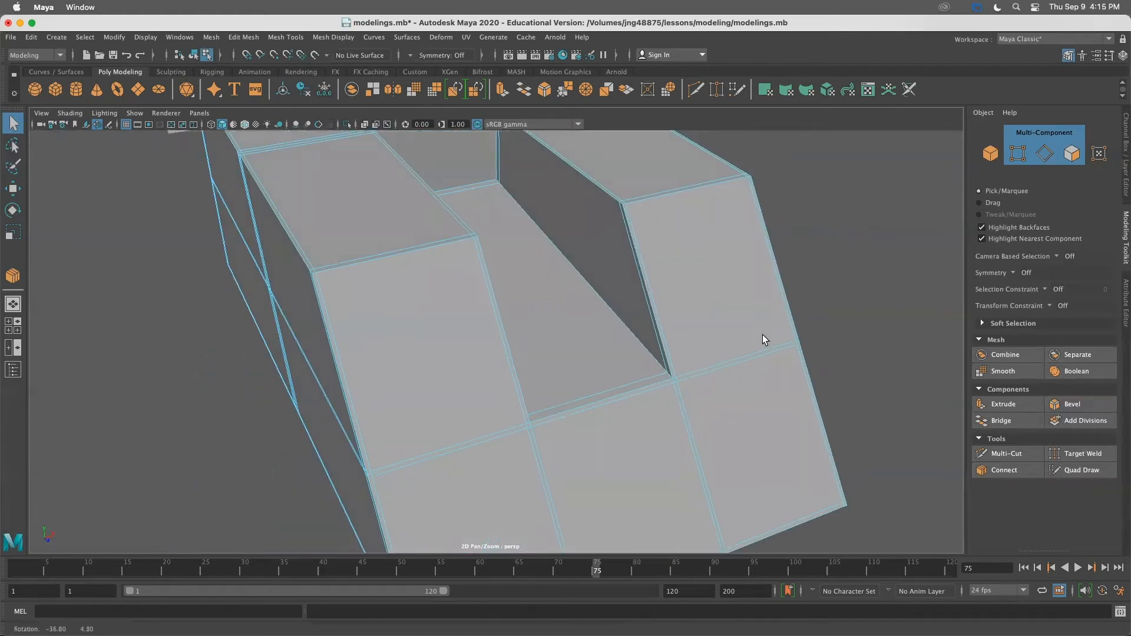
pyautogui.click(1004, 469)
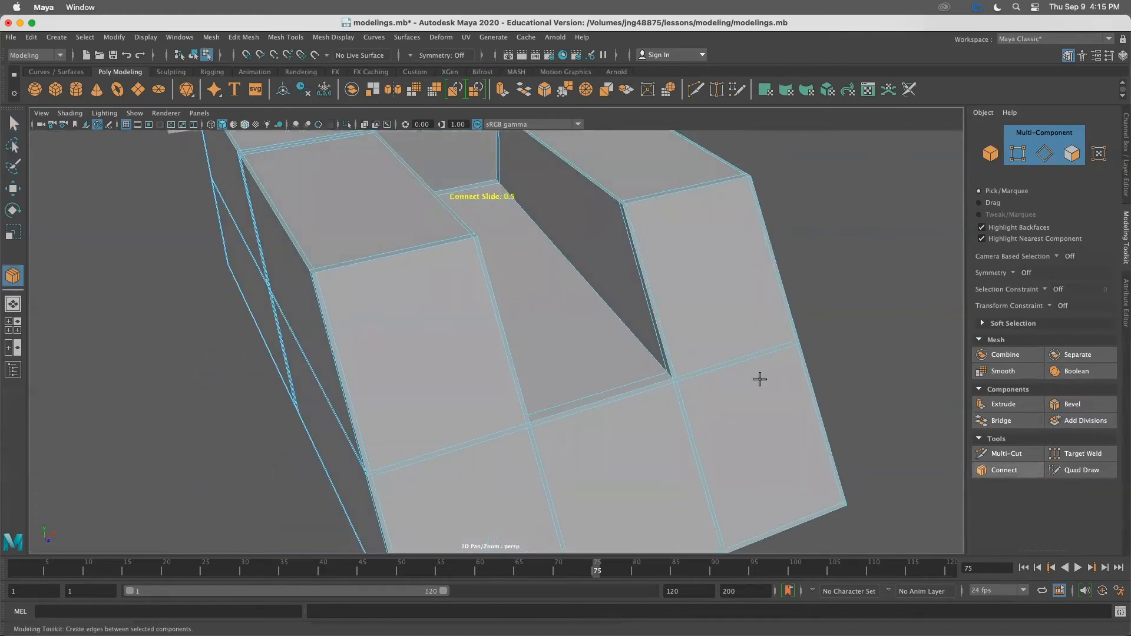
pyautogui.click(675, 365)
pyautogui.keyDown('alt'); pyautogui.moveTo(677, 366); pyautogui.dragTo(634, 341); pyautogui.keyUp('alt')
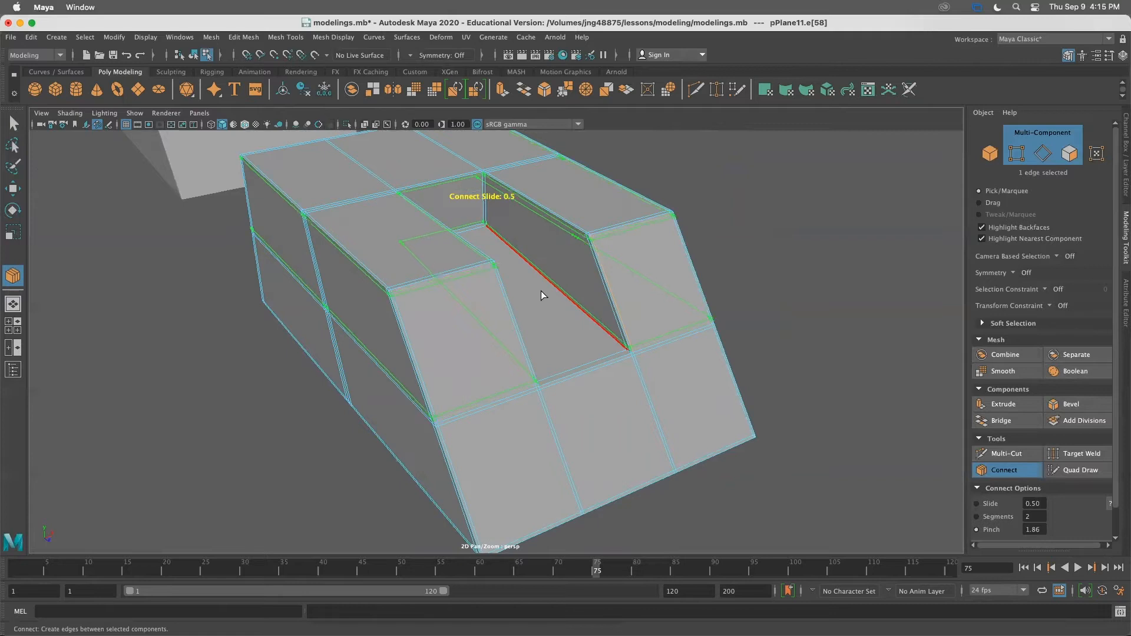
pyautogui.keyDown('shift'); pyautogui.moveTo(540, 289); pyautogui.dragTo(156, 98, button='middle'); pyautogui.keyUp('shift')
pyautogui.click(13, 123)
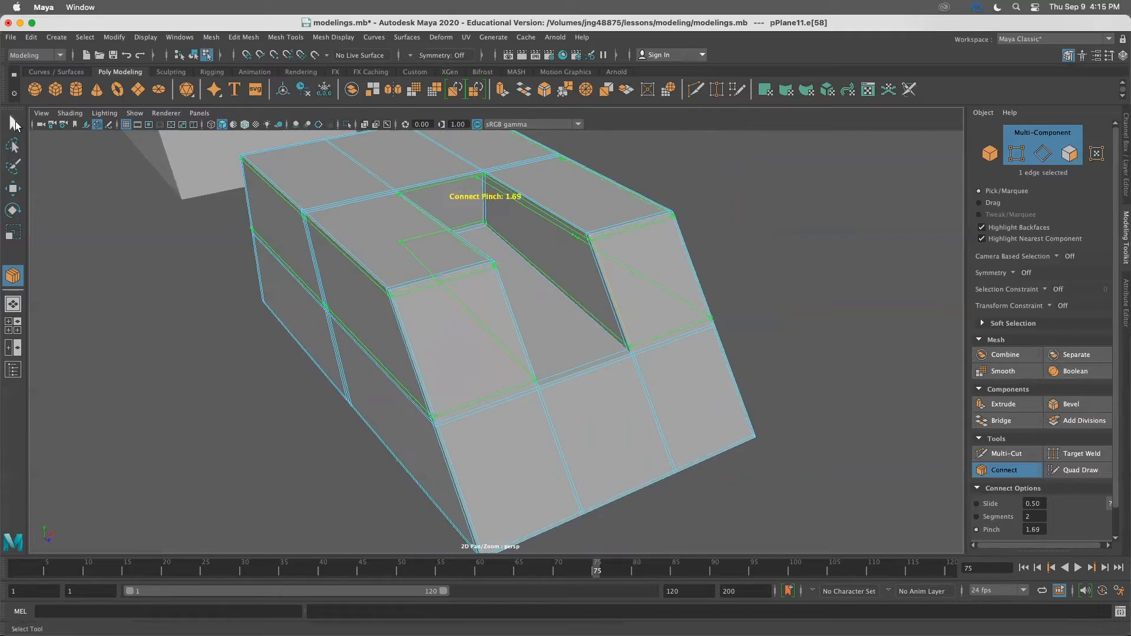
# Inspect the smoothed recess corners and outer edges from several angles, and switch the block back to its unsmoothed display
pyautogui.keyDown('alt'); pyautogui.moveTo(886, 316); pyautogui.dragTo(744, 277); pyautogui.keyUp('alt')
pyautogui.press('3')
pyautogui.scroll(5, 512, 286)
pyautogui.keyDown('alt'); pyautogui.moveTo(554, 302); pyautogui.dragTo(598, 289); pyautogui.keyUp('alt')
pyautogui.keyDown('alt'); pyautogui.moveTo(513, 310); pyautogui.dragTo(497, 345); pyautogui.keyUp('alt')
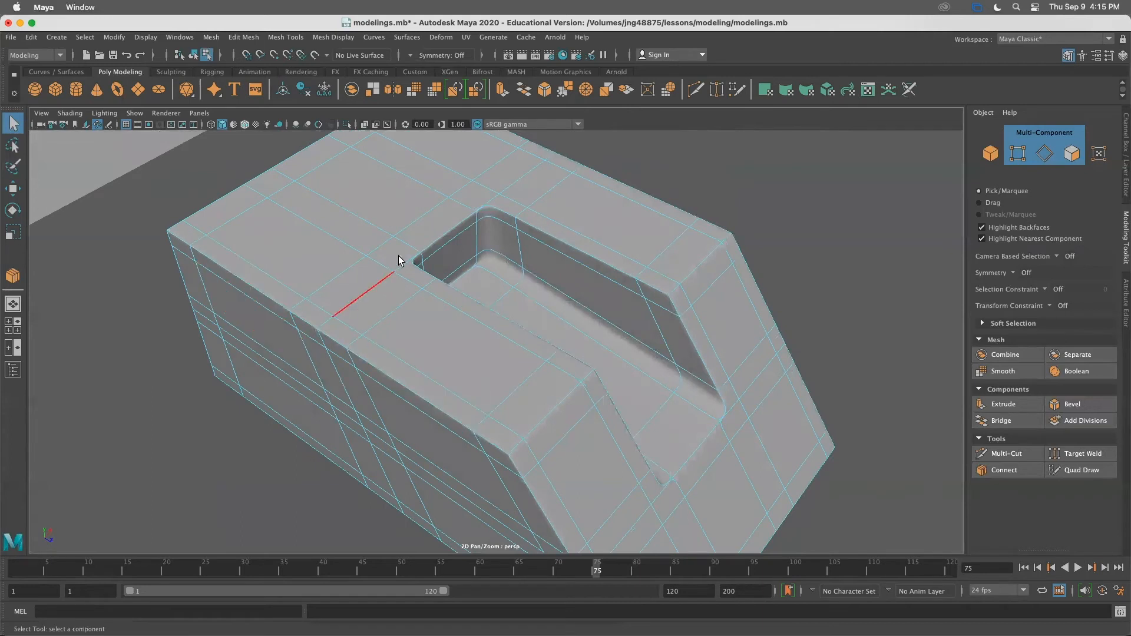
pyautogui.keyDown('alt'); pyautogui.moveTo(554, 259); pyautogui.dragTo(650, 275); pyautogui.keyUp('alt')
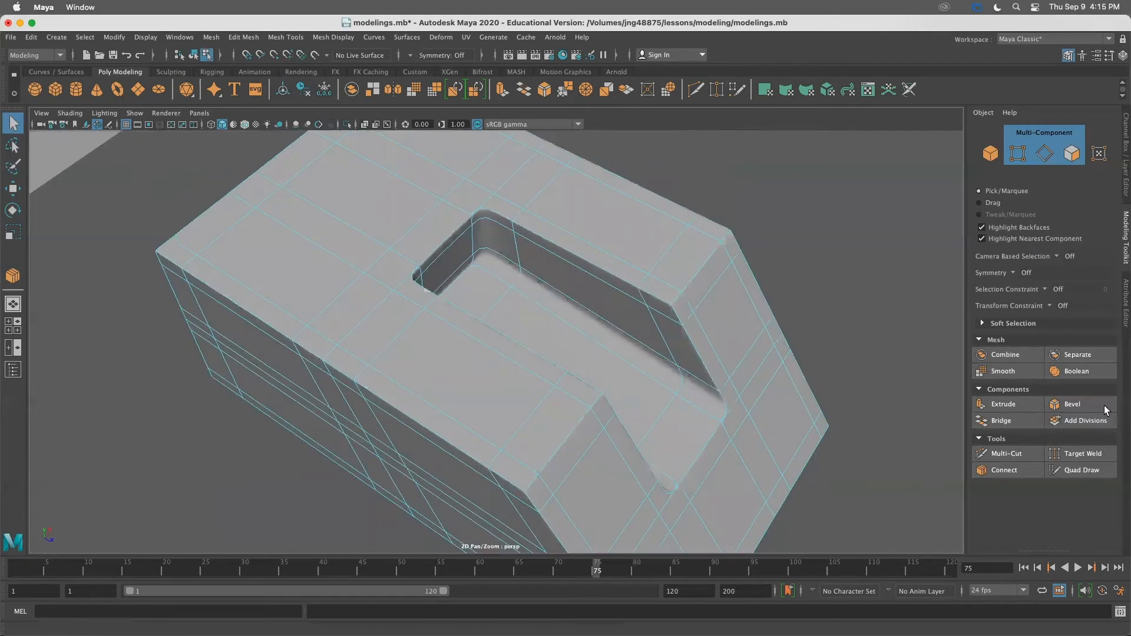
pyautogui.keyDown('alt'); pyautogui.moveTo(697, 465); pyautogui.dragTo(576, 391, button='right'); pyautogui.keyUp('alt')
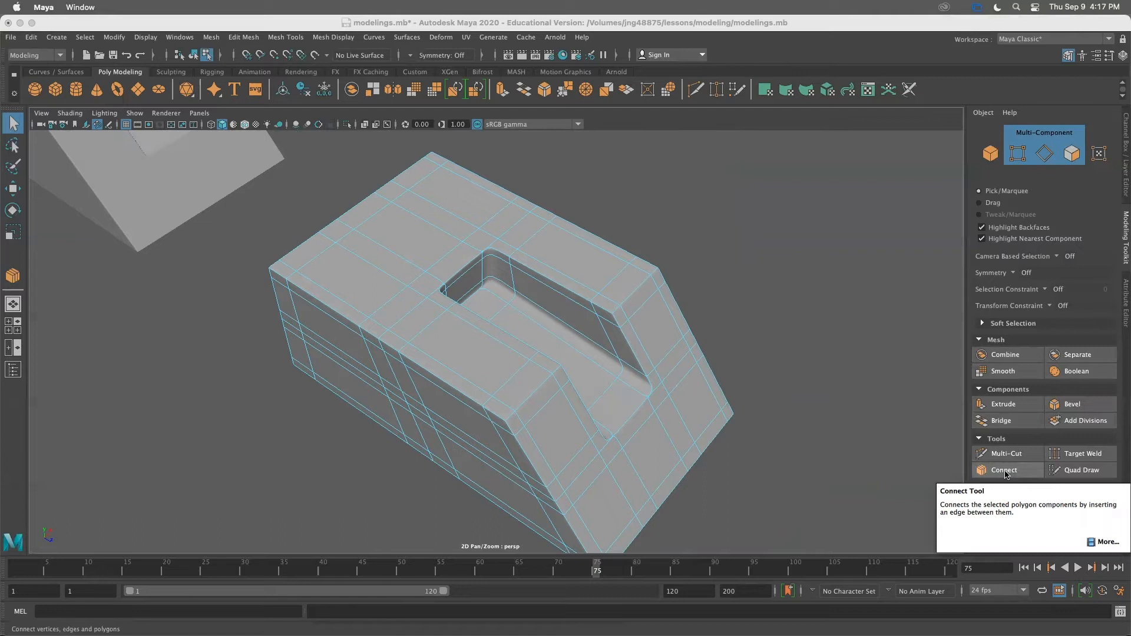
pyautogui.keyDown('alt'); pyautogui.moveTo(453, 277); pyautogui.dragTo(513, 294); pyautogui.keyUp('alt')
pyautogui.press('1')
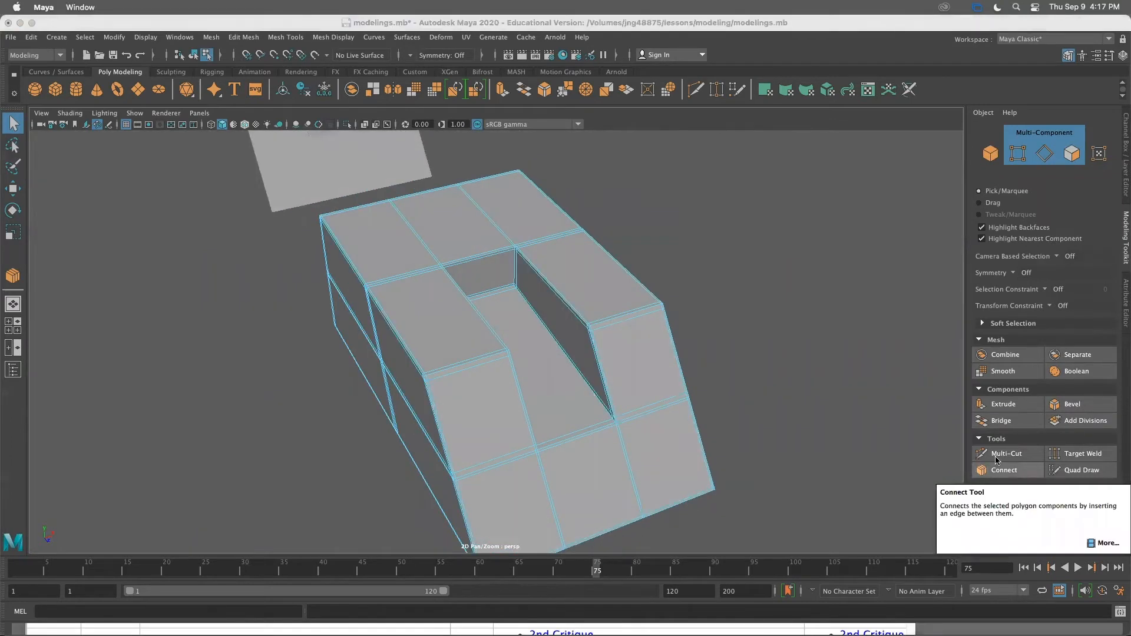
# Set the Insert Edge Loop tool to multiple edge loops with four loops and the equal multiplier on, and close its settings
pyautogui.keyDown('alt'); pyautogui.moveTo(802, 415); pyautogui.dragTo(820, 413); pyautogui.keyUp('alt')
pyautogui.scroll(-2, 820, 412)
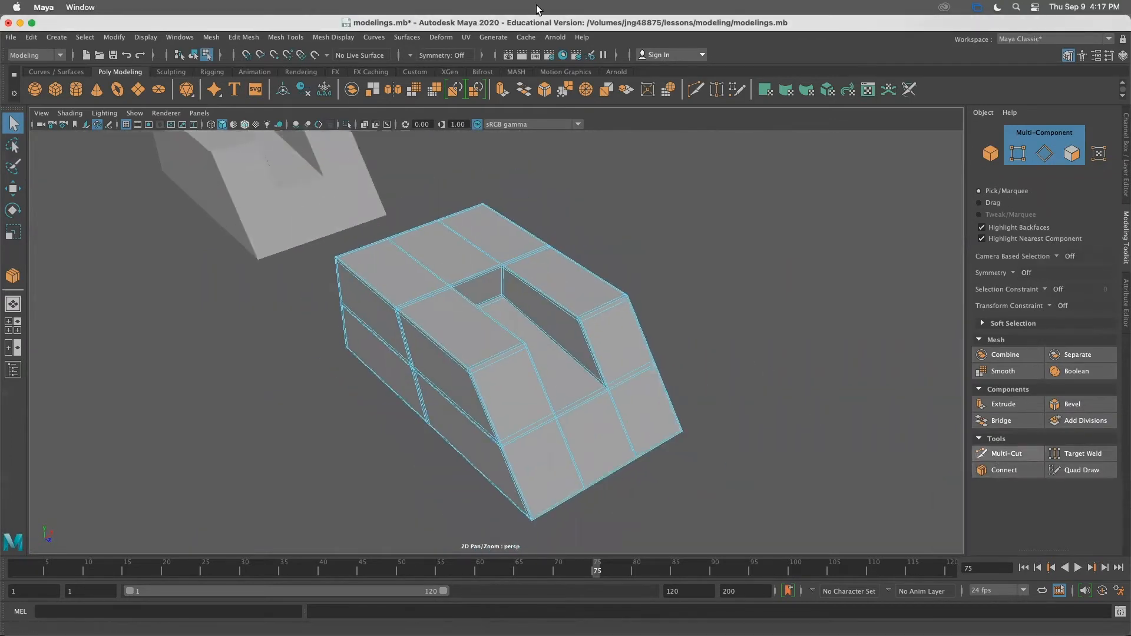
pyautogui.click(293, 37)
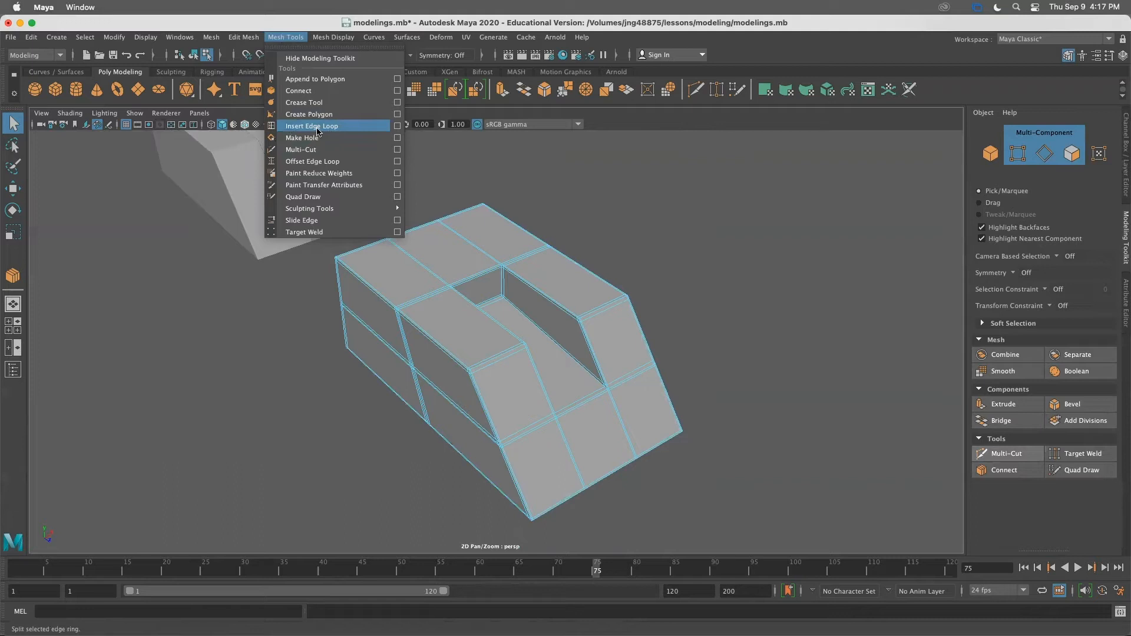
pyautogui.click(398, 131)
pyautogui.moveTo(249, 114); pyautogui.dragTo(732, 157)
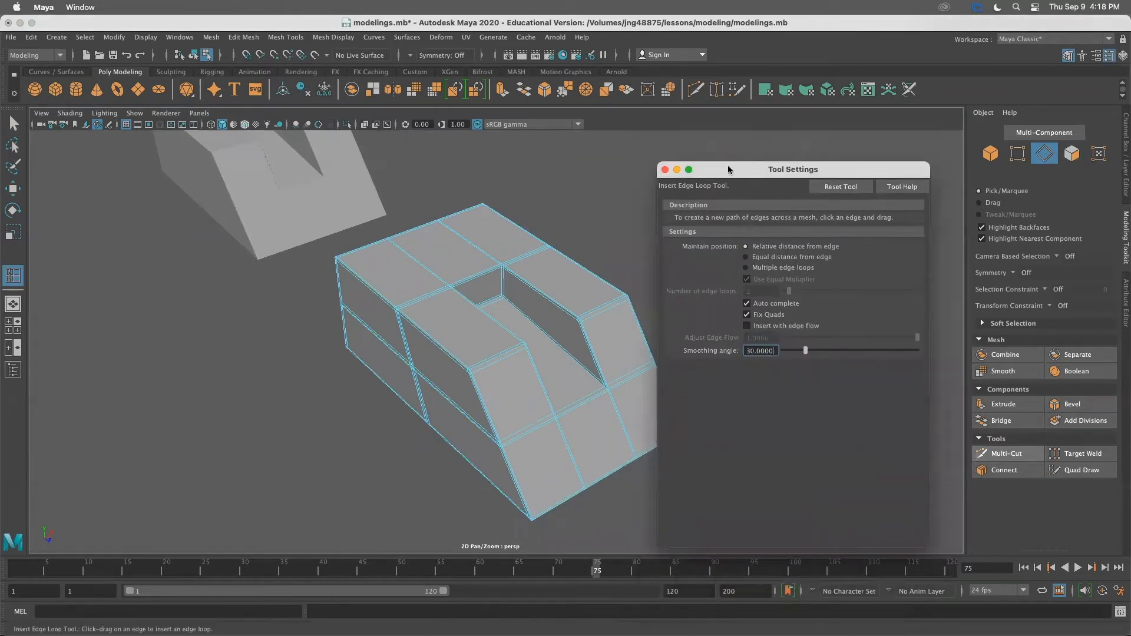
pyautogui.moveTo(728, 169); pyautogui.dragTo(729, 161)
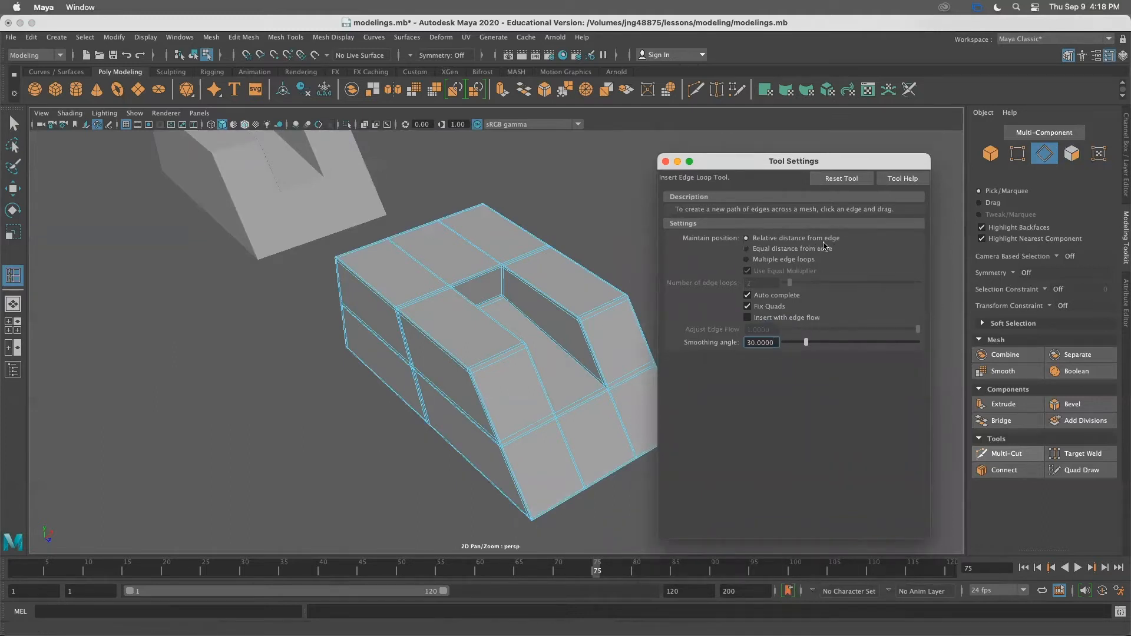
pyautogui.click(750, 260)
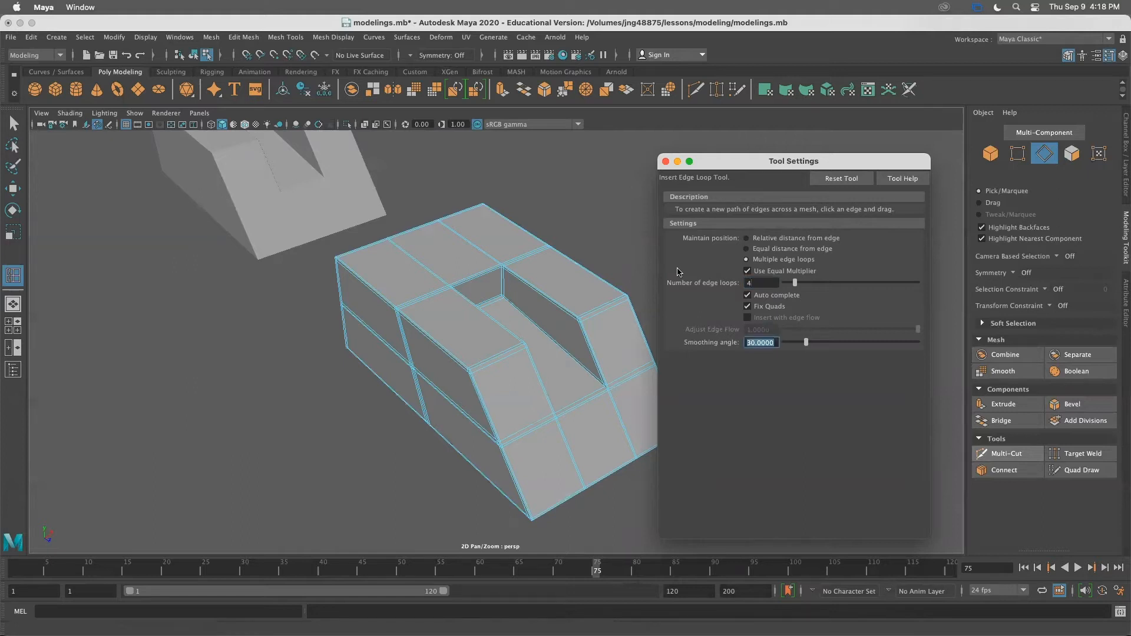
pyautogui.moveTo(736, 157); pyautogui.dragTo(772, 149)
pyautogui.keyDown('alt'); pyautogui.moveTo(621, 325); pyautogui.dragTo(519, 330); pyautogui.keyUp('alt')
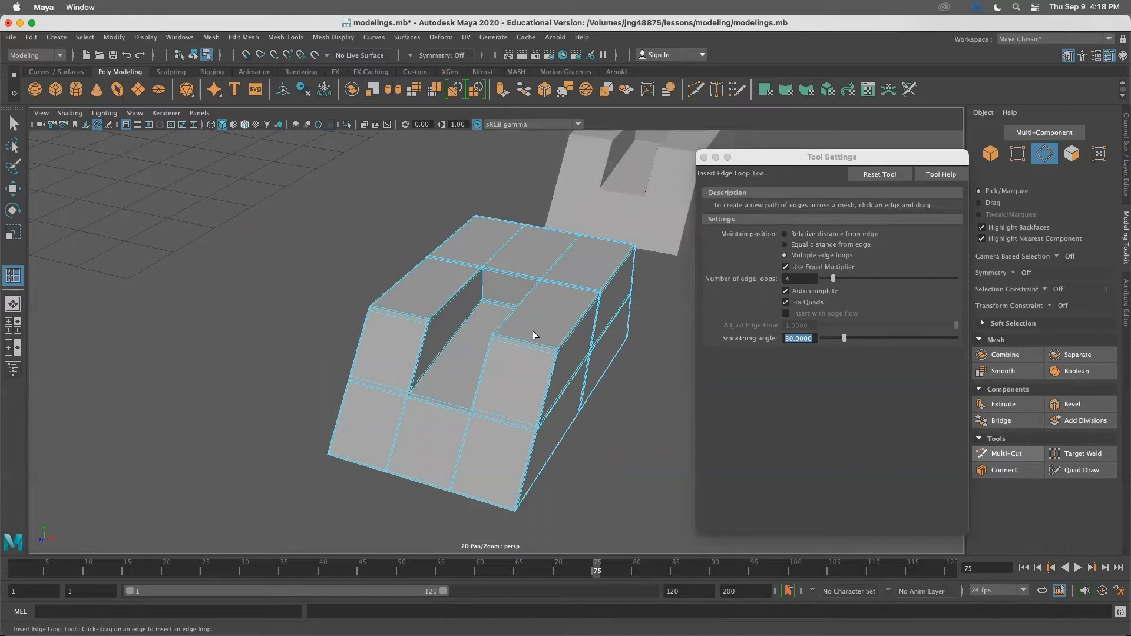
pyautogui.click(705, 157)
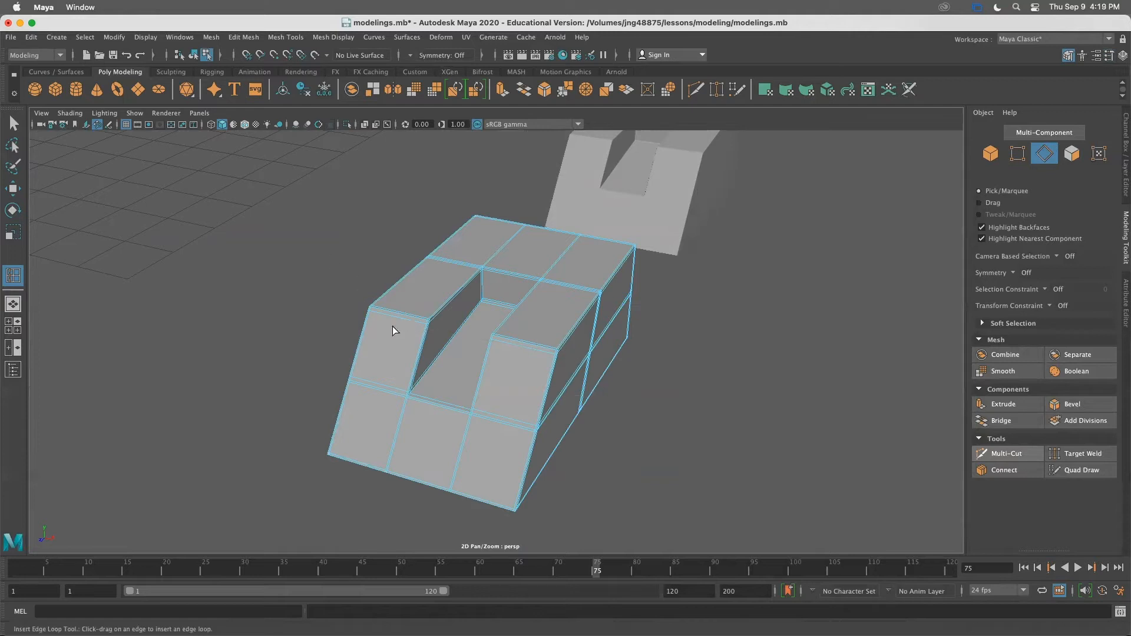
# Insert four evenly spaced horizontal edge loops around the block's upper section across the recess walls, and deselect them
pyautogui.scroll(3, 599, 353)
pyautogui.scroll(2, 495, 328)
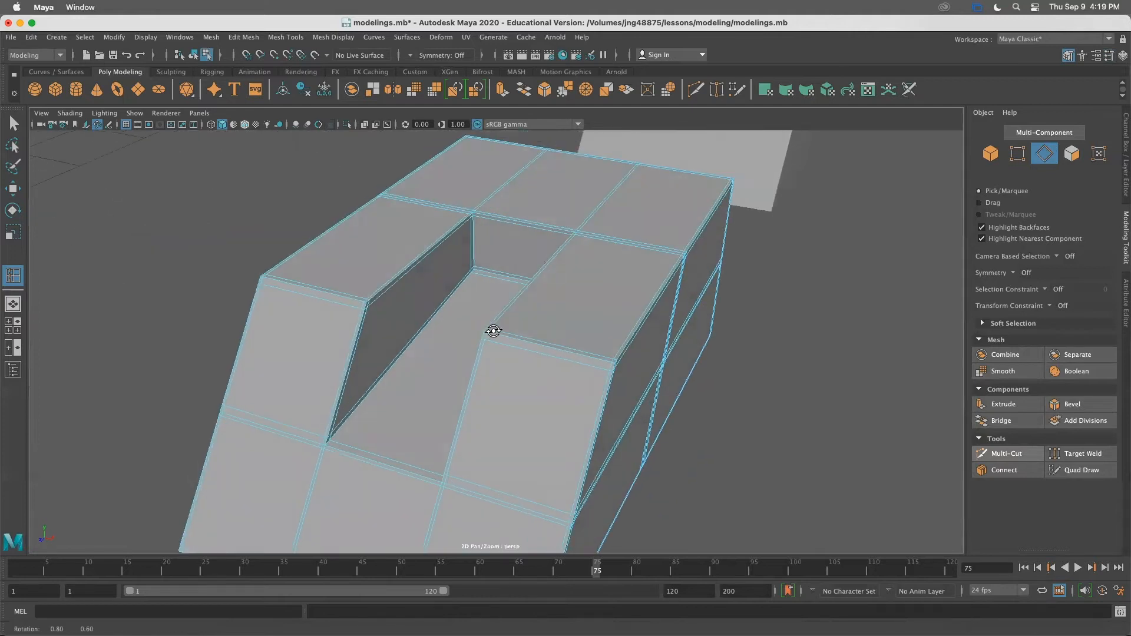
pyautogui.click(476, 237)
pyautogui.keyDown('alt'); pyautogui.moveTo(471, 232); pyautogui.dragTo(565, 283); pyautogui.keyUp('alt')
pyautogui.keyDown('alt'); pyautogui.moveTo(522, 398); pyautogui.dragTo(560, 398); pyautogui.keyUp('alt')
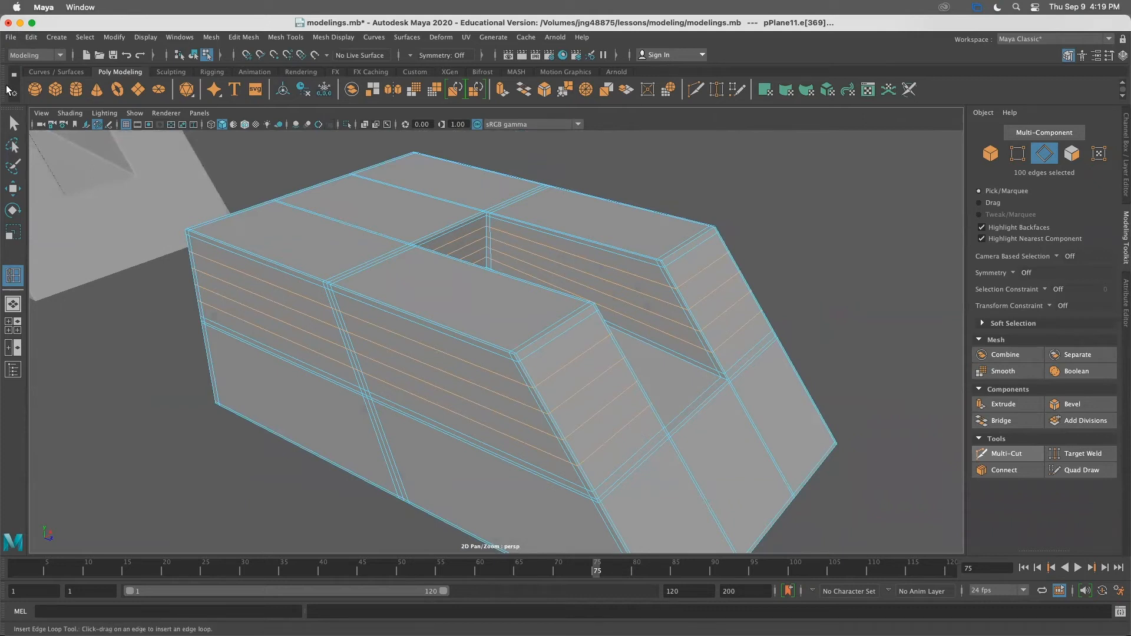
pyautogui.click(749, 171)
pyautogui.press('f')
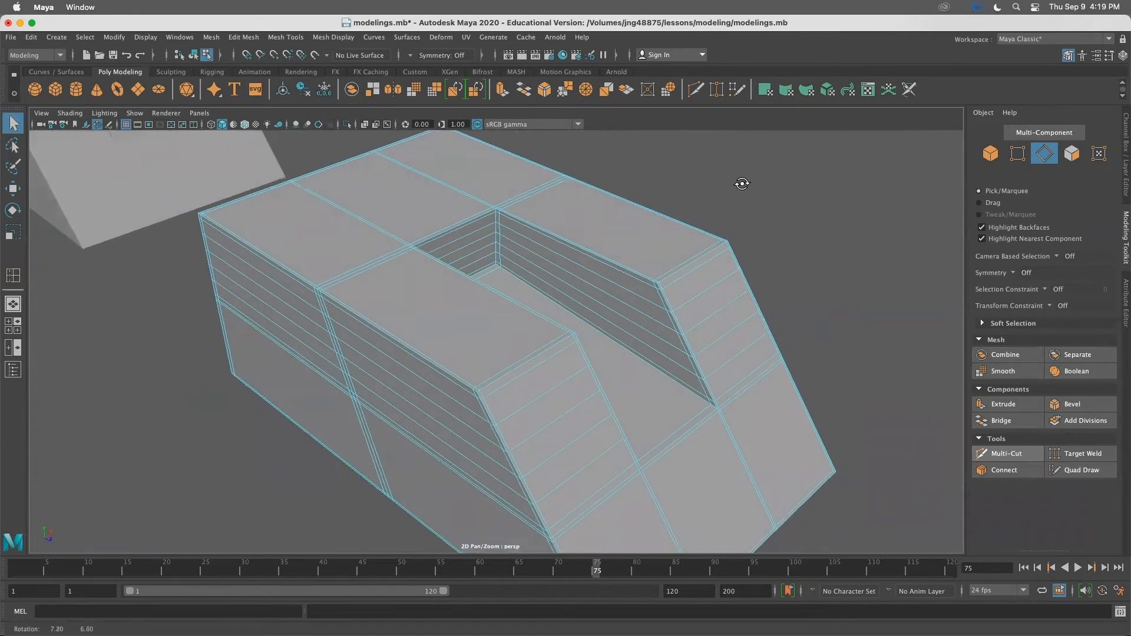
# Display the finished duplicate block smoothed and select it as a whole object
pyautogui.press('3')
pyautogui.keyDown('alt'); pyautogui.moveTo(764, 212); pyautogui.dragTo(550, 145, button='right'); pyautogui.keyUp('alt')
pyautogui.moveTo(442, 299); pyautogui.dragTo(521, 266, button='right')
pyautogui.click(609, 291)
pyautogui.keyDown('alt'); pyautogui.moveTo(609, 291); pyautogui.dragTo(396, 211, button='right'); pyautogui.keyUp('alt')
pyautogui.click(382, 292)
pyautogui.keyDown('alt'); pyautogui.moveTo(382, 292); pyautogui.dragTo(386, 267); pyautogui.keyUp('alt')
pyautogui.click(541, 343)
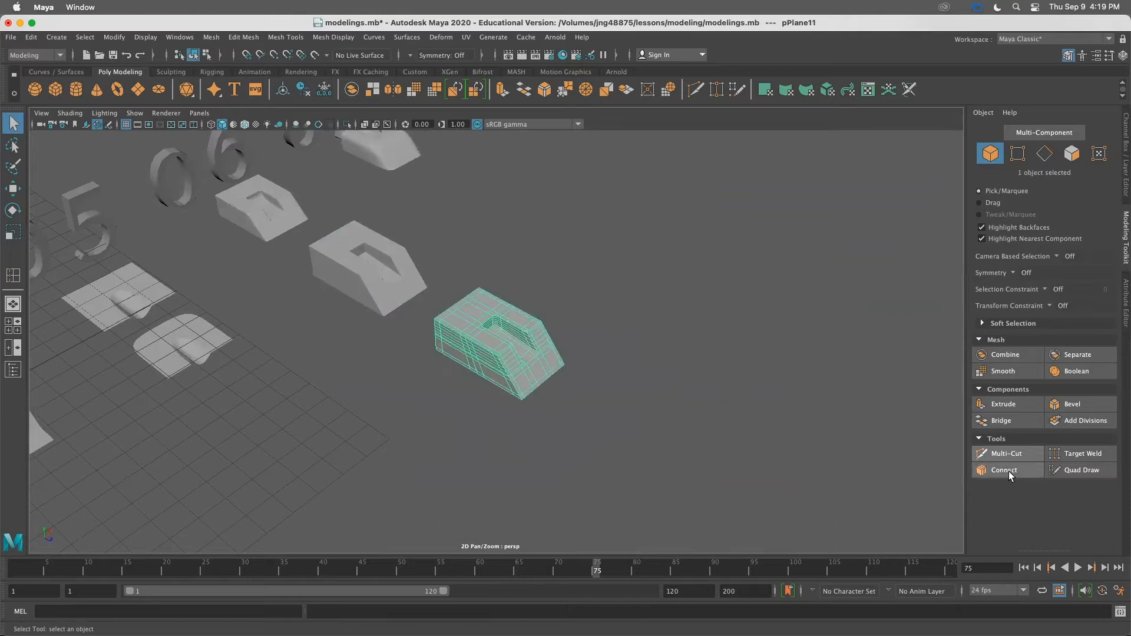
# Look through the mesh editing commands, and leave the duplicate block in object selection with nothing selected
pyautogui.click(243, 36)
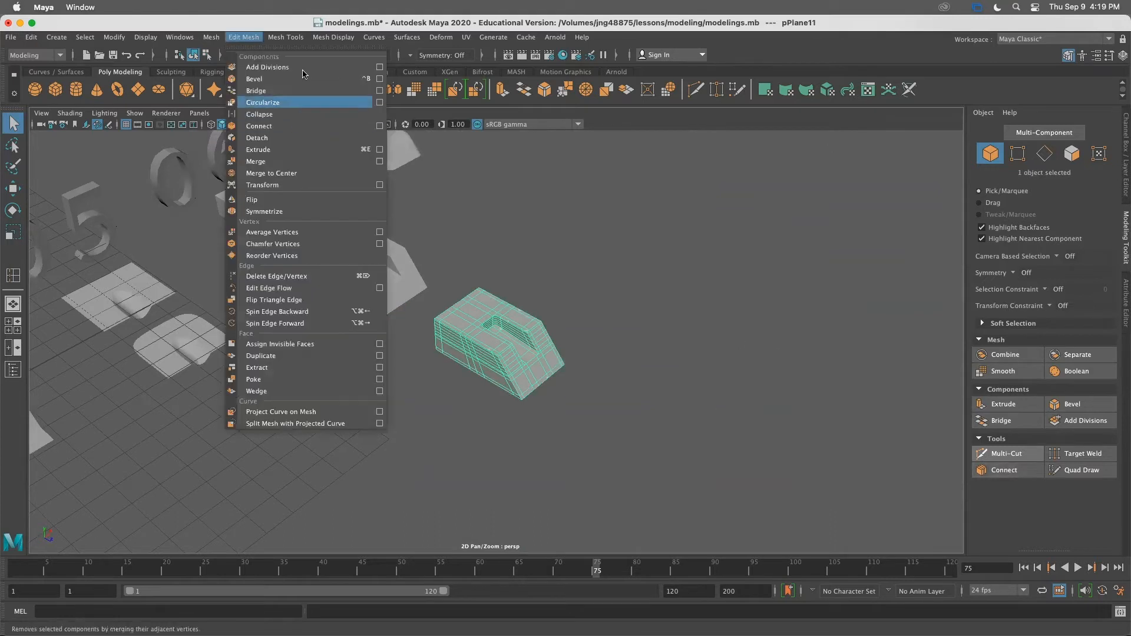
pyautogui.moveTo(285, 36)
pyautogui.click(471, 185)
pyautogui.press('F9')
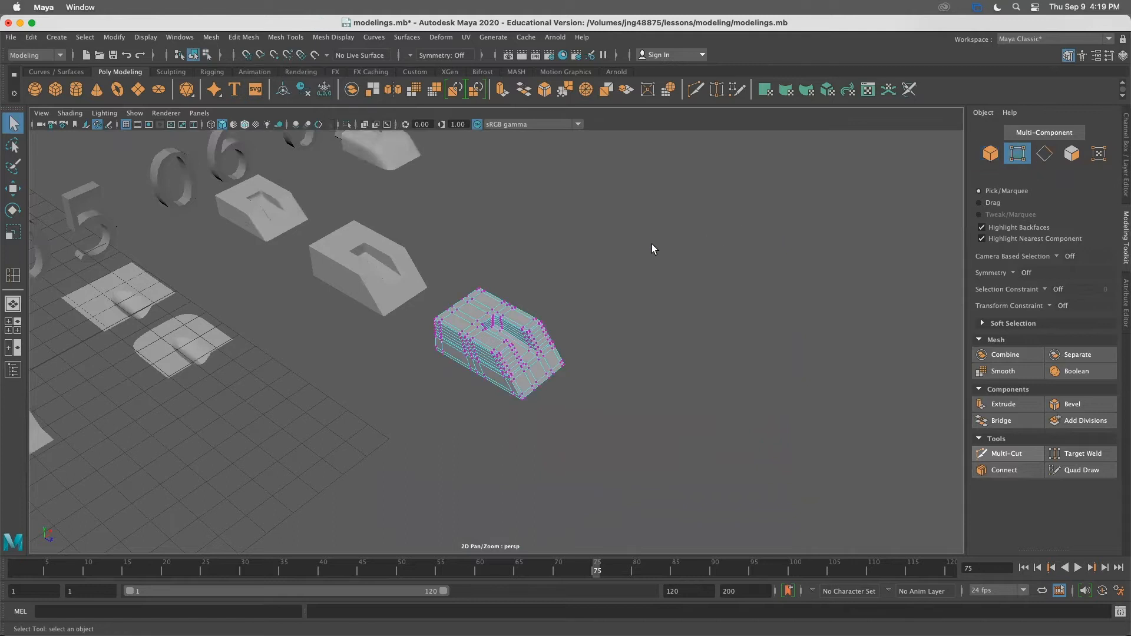
pyautogui.moveTo(507, 327); pyautogui.dragTo(576, 262, button='right')
pyautogui.click(576, 262)
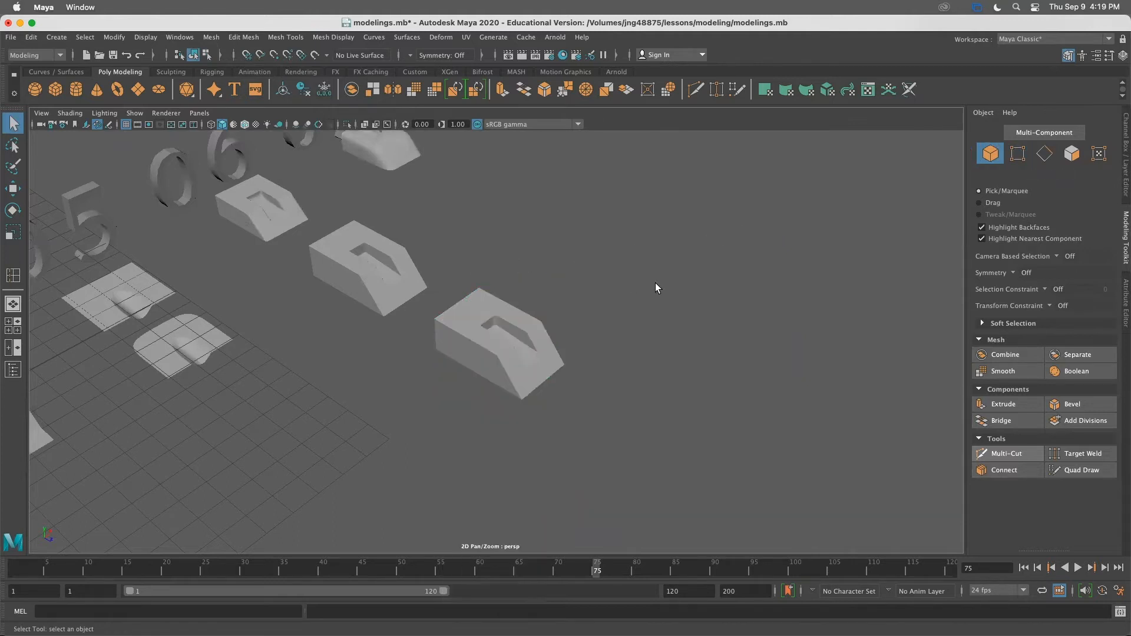
# Select the 07 practice shape and frame it together with the neighbouring numbered shapes
pyautogui.scroll(-3, 504, 211)
pyautogui.keyDown('alt'); pyautogui.moveTo(504, 211); pyautogui.dragTo(444, 331, button='middle'); pyautogui.keyUp('alt')
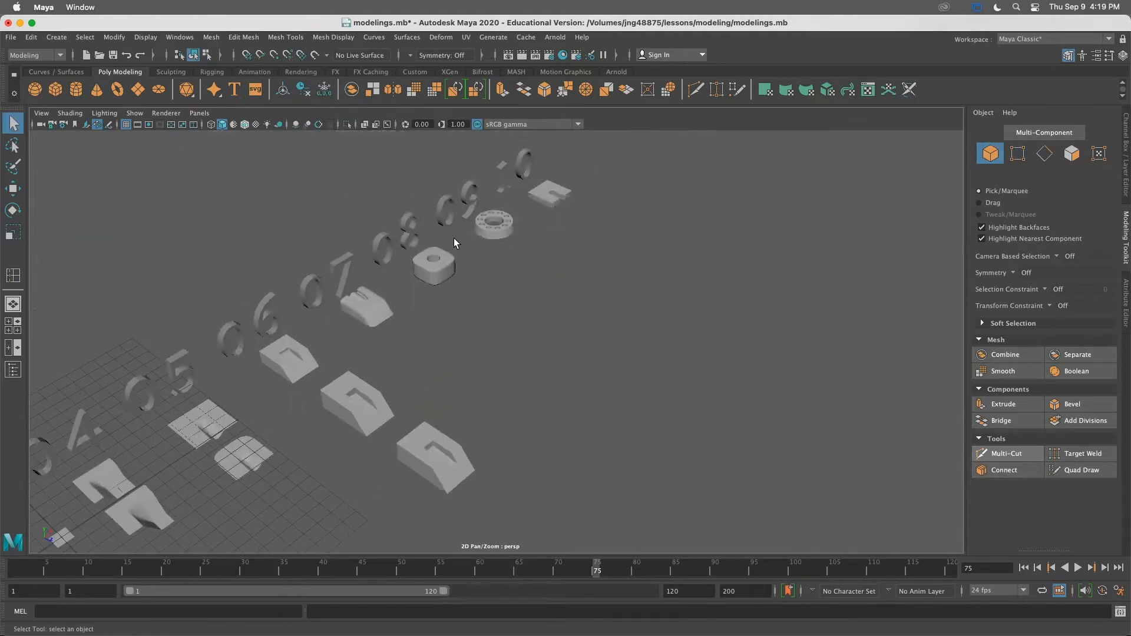
pyautogui.click(355, 317)
pyautogui.keyDown('alt'); pyautogui.moveTo(354, 317); pyautogui.dragTo(466, 292); pyautogui.keyUp('alt')
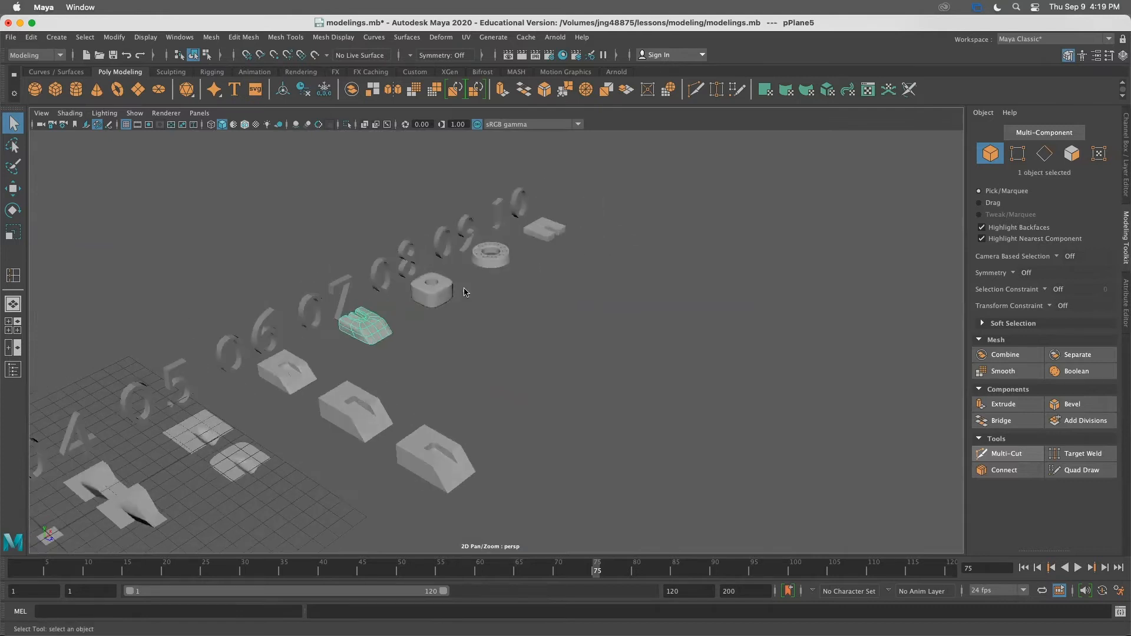
pyautogui.scroll(3, 439, 325)
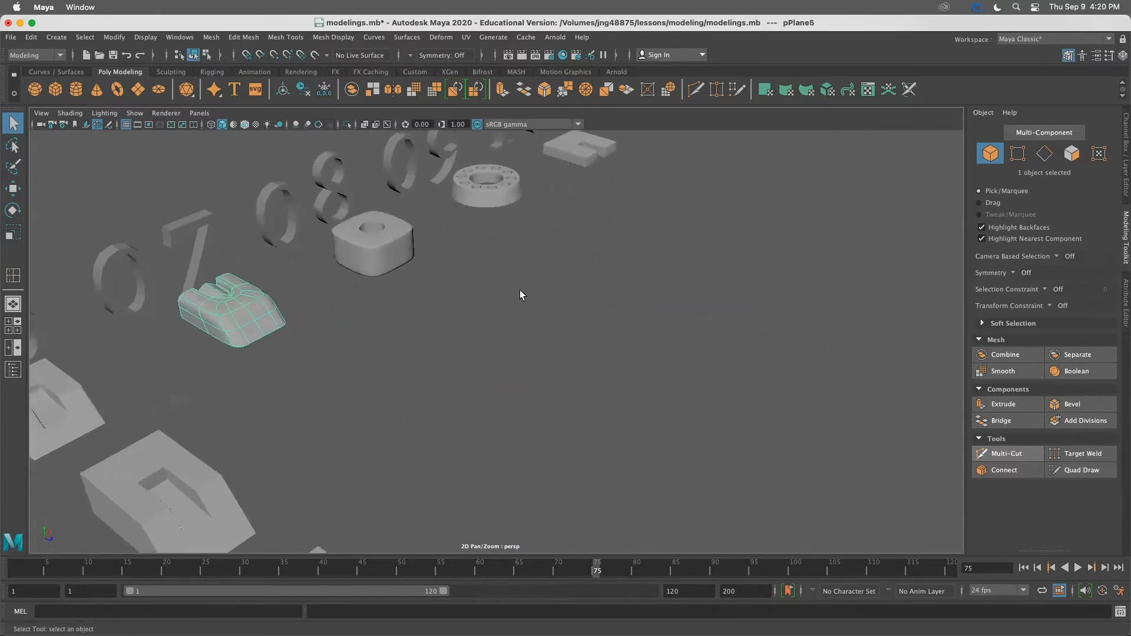
pyautogui.press('f')
pyautogui.keyDown('alt'); pyautogui.moveTo(564, 276); pyautogui.dragTo(608, 284); pyautogui.keyUp('alt')
pyautogui.keyDown('alt'); pyautogui.moveTo(609, 284); pyautogui.dragTo(286, 162, button='right'); pyautogui.keyUp('alt')
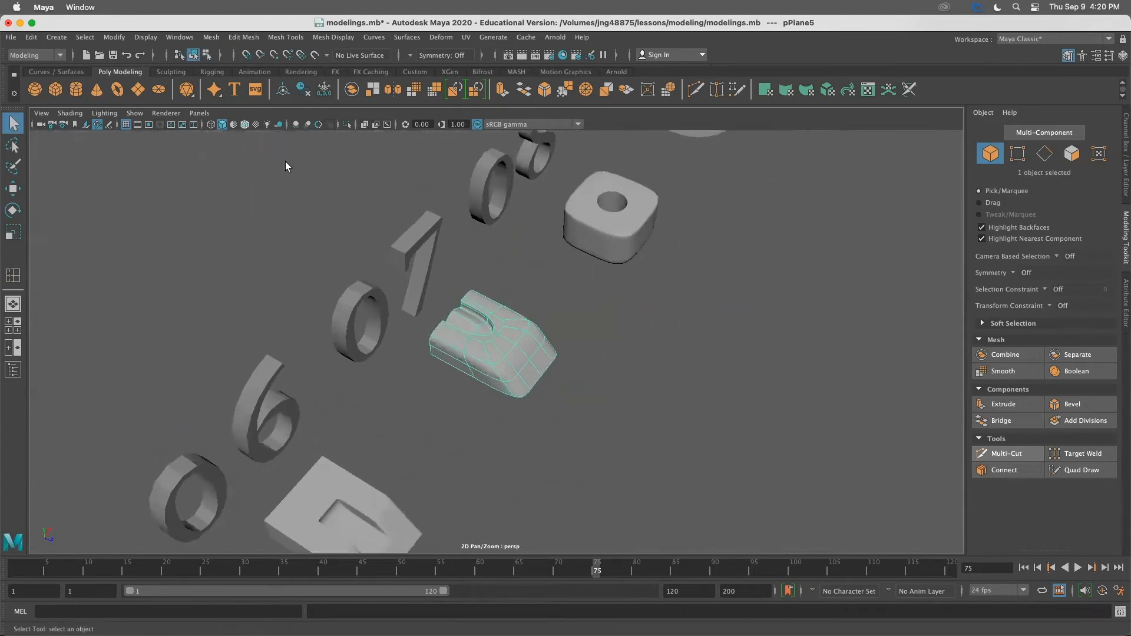
pyautogui.keyDown('alt'); pyautogui.moveTo(654, 367); pyautogui.dragTo(591, 324); pyautogui.keyUp('alt')
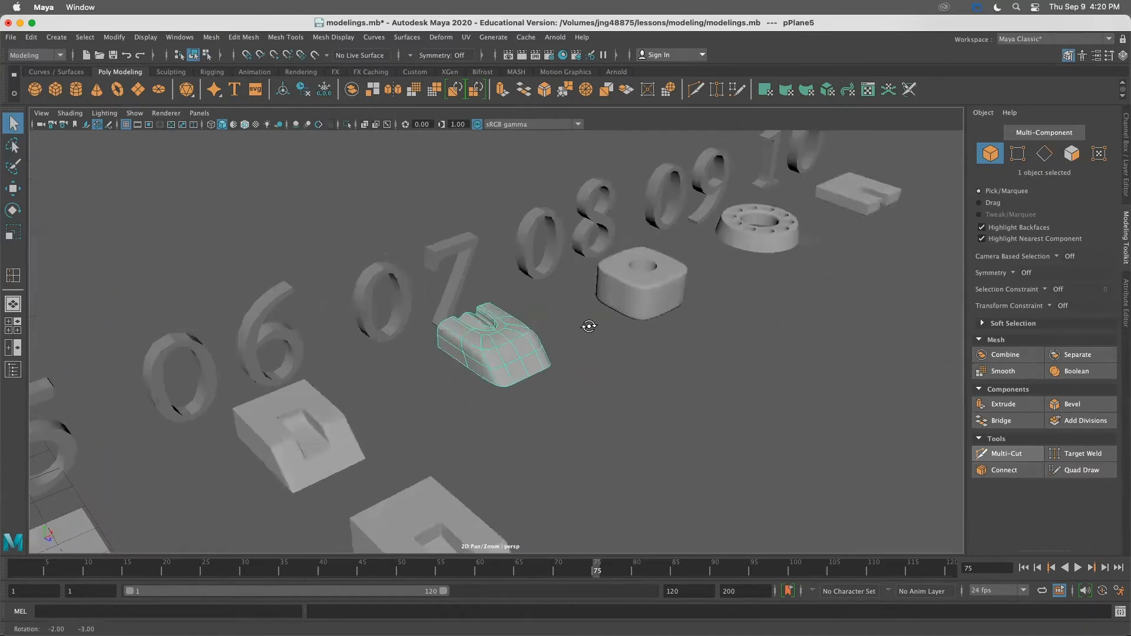
# Create a polygon plane and move it beside the 07 shape, clear of the 06 duplicate blocks
pyautogui.keyDown('alt'); pyautogui.moveTo(590, 324); pyautogui.dragTo(640, 359, button='right'); pyautogui.keyUp('alt')
pyautogui.keyDown('alt'); pyautogui.moveTo(639, 358); pyautogui.dragTo(440, 304); pyautogui.keyUp('alt')
pyautogui.keyDown('alt'); pyautogui.moveTo(581, 350); pyautogui.dragTo(469, 320); pyautogui.keyUp('alt')
pyautogui.keyDown('alt'); pyautogui.moveTo(471, 321); pyautogui.dragTo(415, 292, button='middle'); pyautogui.keyUp('alt')
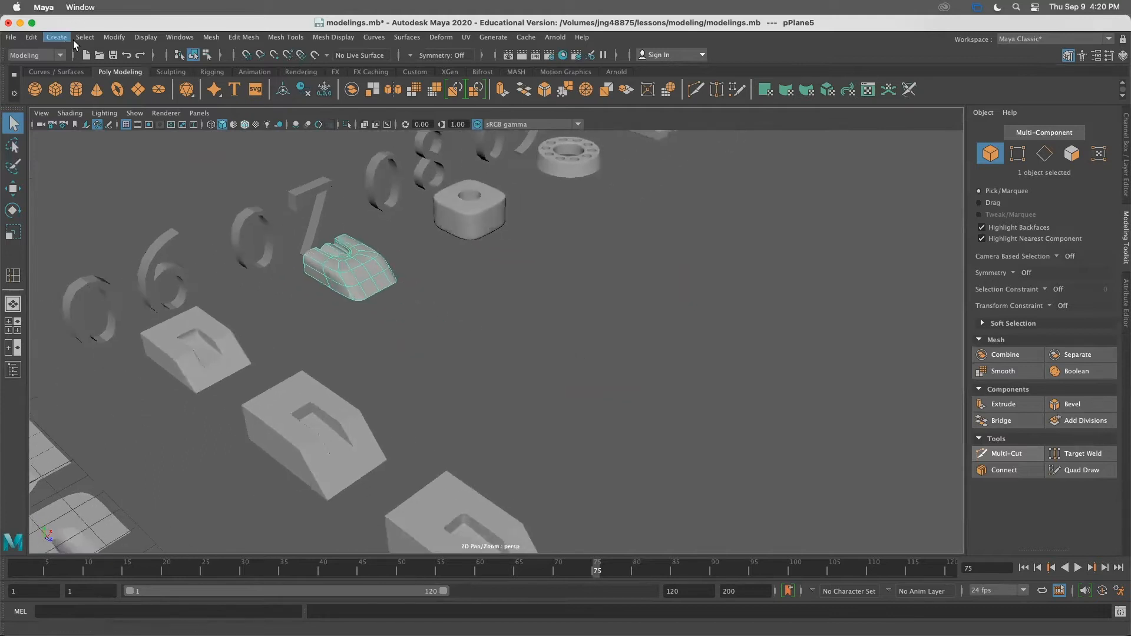
pyautogui.click(137, 90)
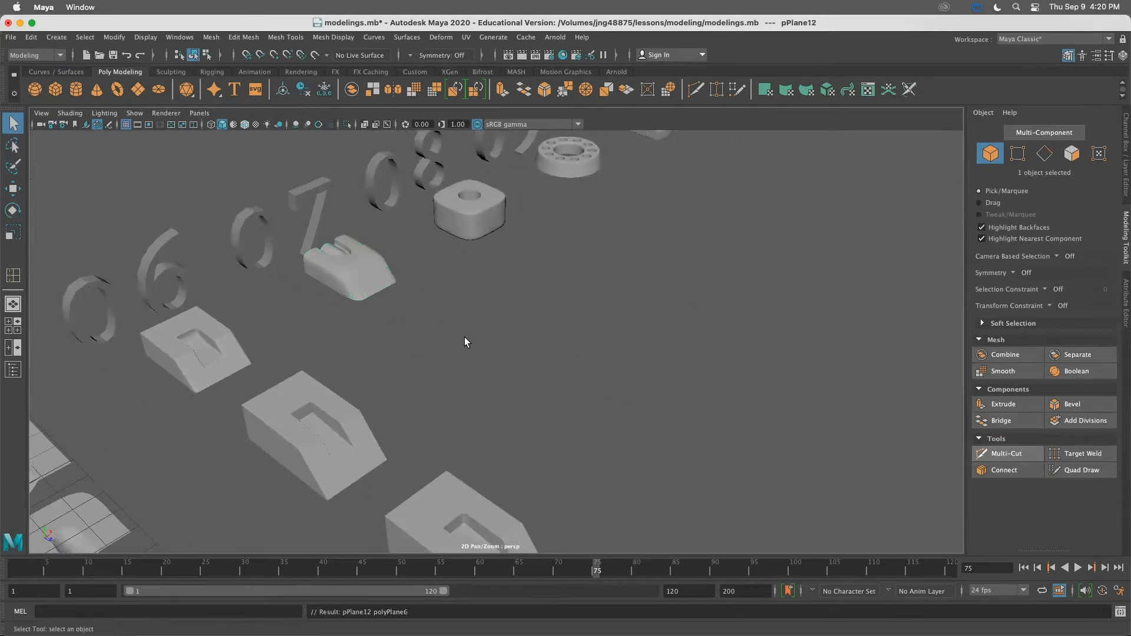
pyautogui.scroll(-5, 460, 339)
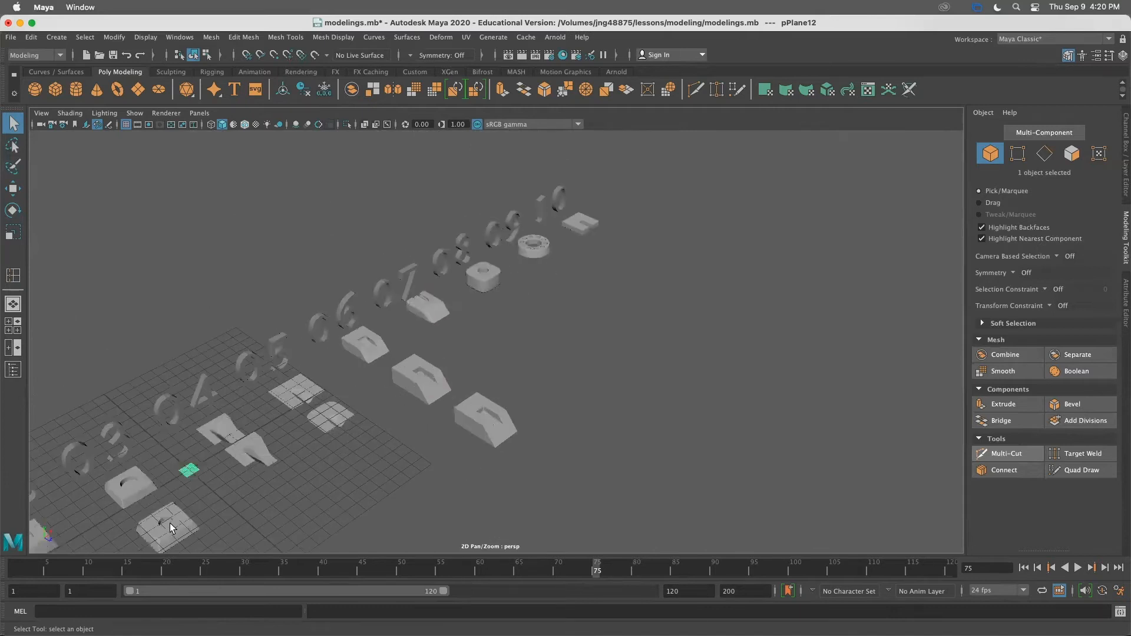
pyautogui.scroll(-3, 345, 448)
pyautogui.scroll(5, 303, 436)
pyautogui.press('w')
pyautogui.moveTo(165, 473); pyautogui.dragTo(553, 304)
pyautogui.moveTo(473, 340); pyautogui.dragTo(497, 358)
# Scale the plane up uniformly and position it in front of the 07 shape at about X 24.77, Z 4.20
pyautogui.keyDown('alt'); pyautogui.moveTo(514, 353); pyautogui.dragTo(578, 369, button='right'); pyautogui.keyUp('alt')
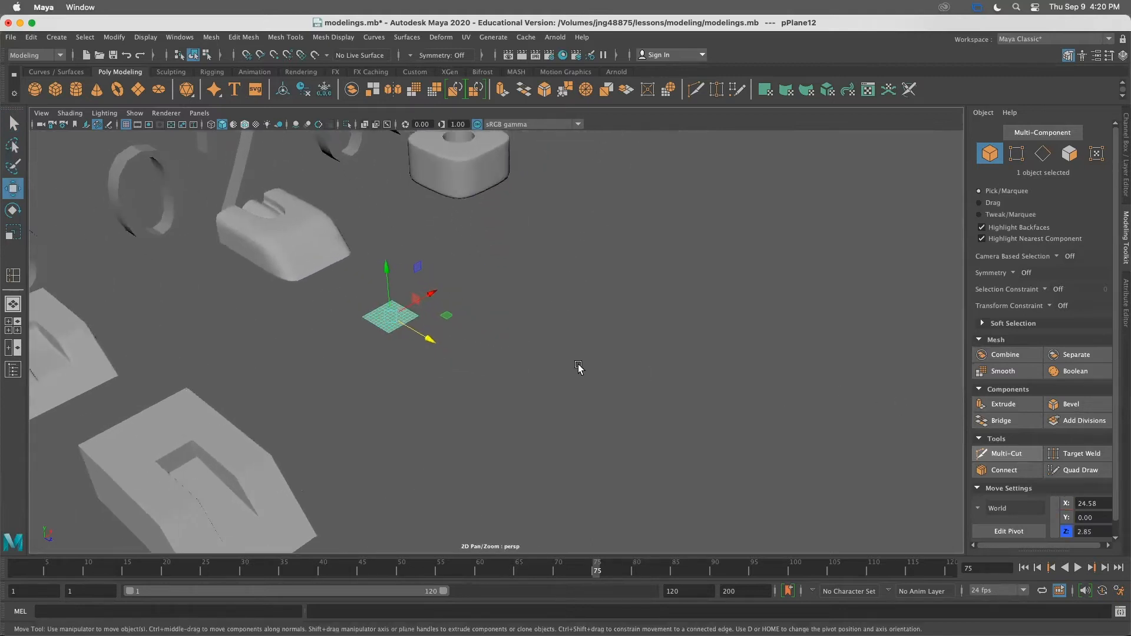
pyautogui.keyDown('alt'); pyautogui.moveTo(448, 300); pyautogui.dragTo(457, 381); pyautogui.keyUp('alt')
pyautogui.keyDown('alt'); pyautogui.moveTo(454, 349); pyautogui.dragTo(510, 315, button='middle'); pyautogui.keyUp('alt')
pyautogui.keyDown('alt'); pyautogui.moveTo(384, 265); pyautogui.dragTo(388, 241); pyautogui.keyUp('alt')
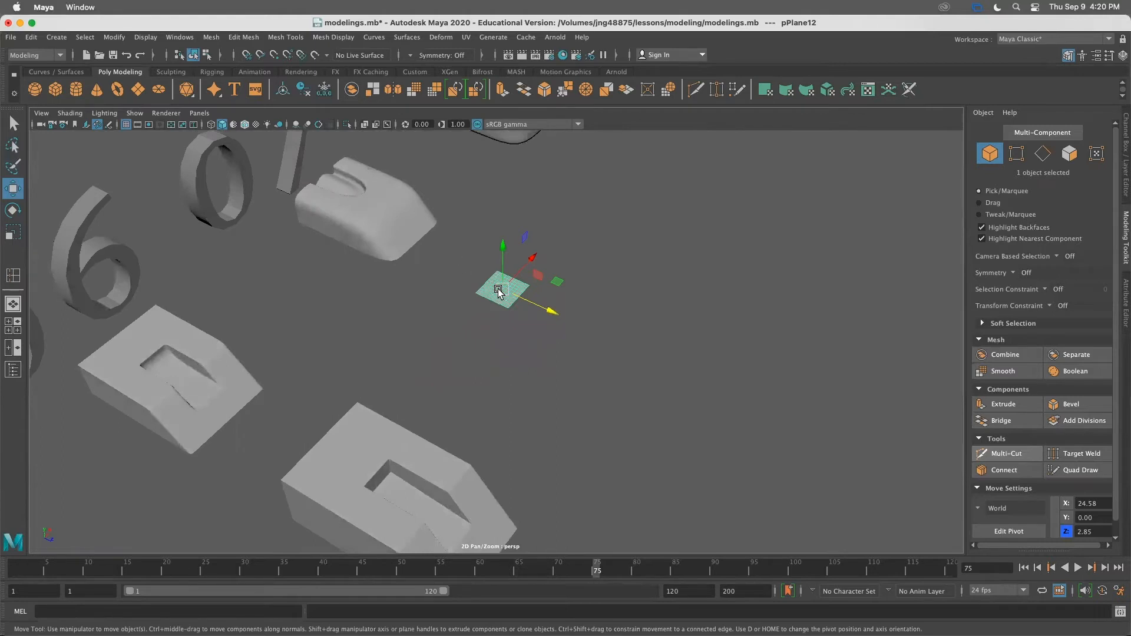
pyautogui.press('r')
pyautogui.moveTo(504, 289); pyautogui.dragTo(547, 331)
pyautogui.press('w')
pyautogui.moveTo(532, 380); pyautogui.dragTo(558, 390)
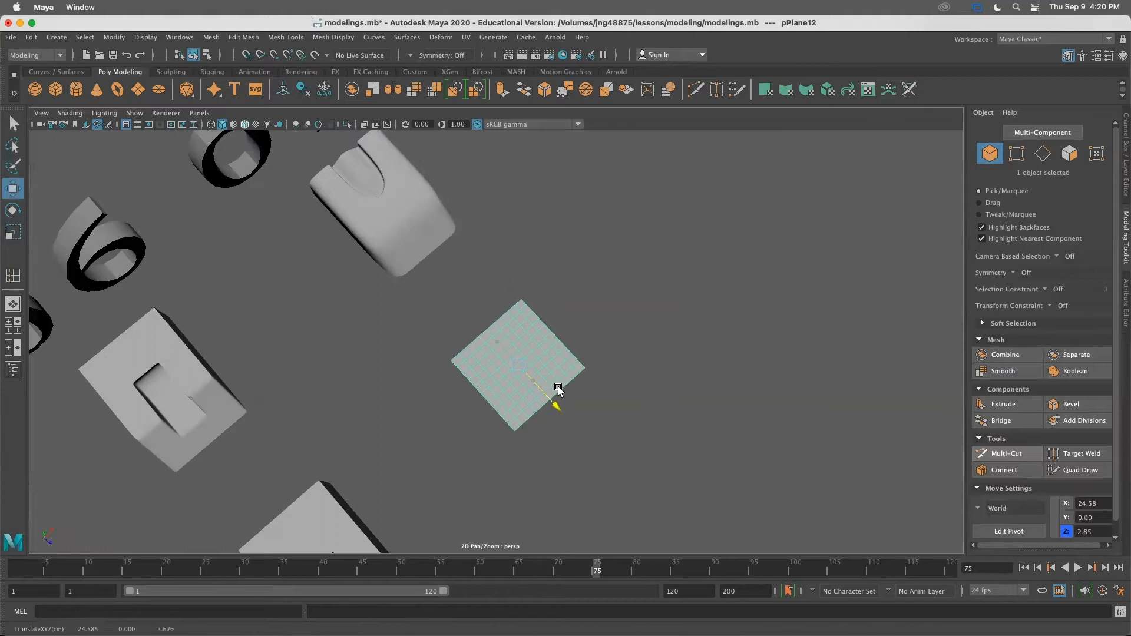
pyautogui.moveTo(548, 334); pyautogui.dragTo(578, 327)
# Set the plane's width and height subdivisions to 1 each
pyautogui.keyDown('alt'); pyautogui.moveTo(574, 385); pyautogui.dragTo(542, 385); pyautogui.keyUp('alt')
pyautogui.moveTo(542, 385)
pyautogui.keyDown('alt'); pyautogui.mouseDown()
pyautogui.moveTo(419, 374)
pyautogui.moveTo(569, 353)
pyautogui.moveTo(593, 412)
pyautogui.moveTo(560, 365)
pyautogui.moveTo(555, 376)
pyautogui.mouseUp(); pyautogui.keyUp('alt')
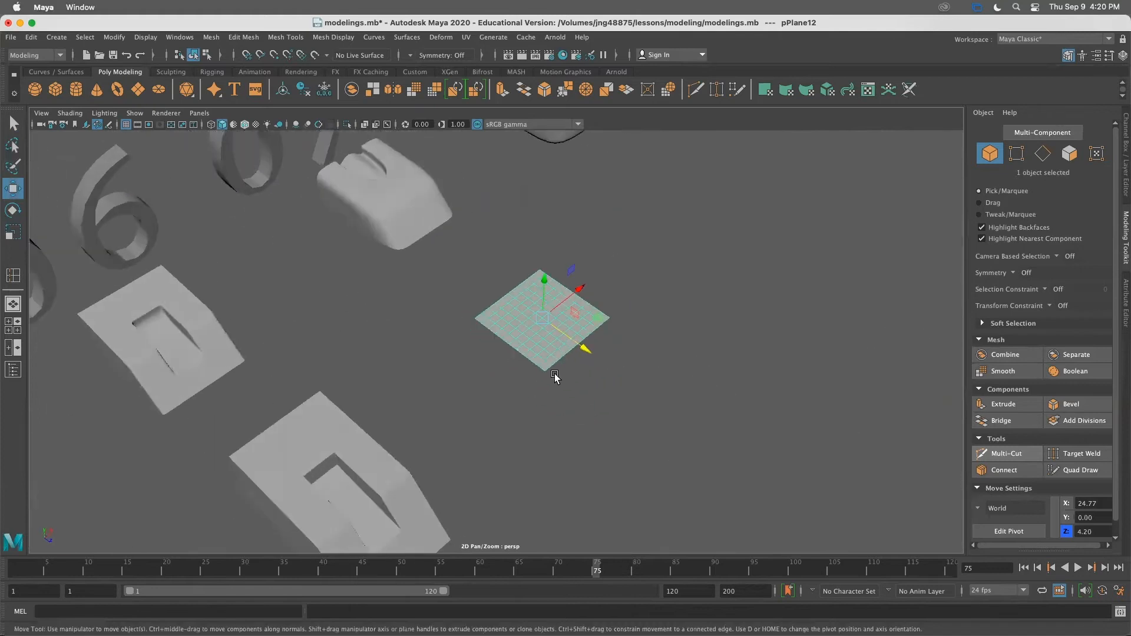
pyautogui.press('t')
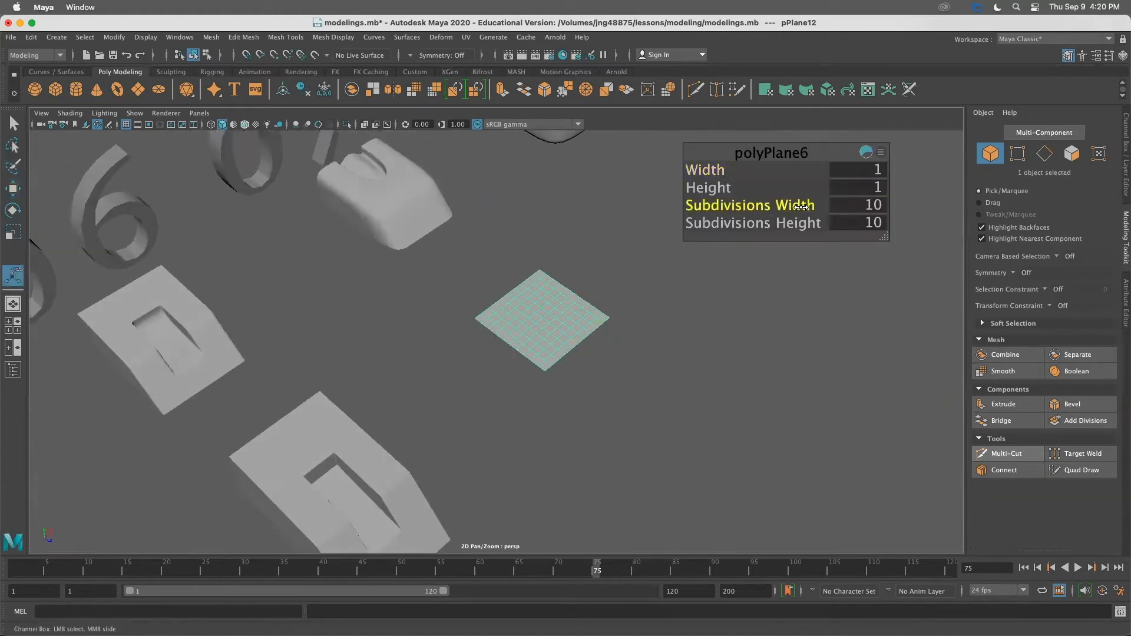
pyautogui.moveTo(782, 224); pyautogui.dragTo(777, 223)
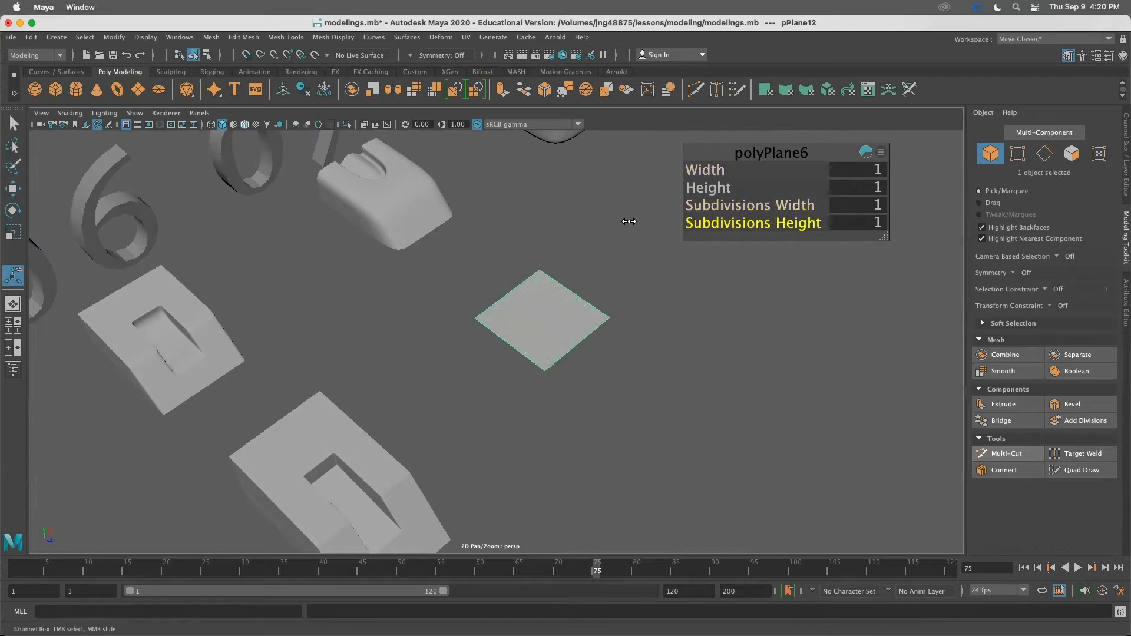
pyautogui.moveTo(522, 242)
pyautogui.keyDown('alt'); pyautogui.mouseDown()
pyautogui.moveTo(568, 248)
pyautogui.moveTo(560, 255)
pyautogui.moveTo(512, 235)
pyautogui.mouseUp(); pyautogui.keyUp('alt')
pyautogui.keyDown('alt'); pyautogui.moveTo(614, 323); pyautogui.dragTo(636, 327); pyautogui.keyUp('alt')
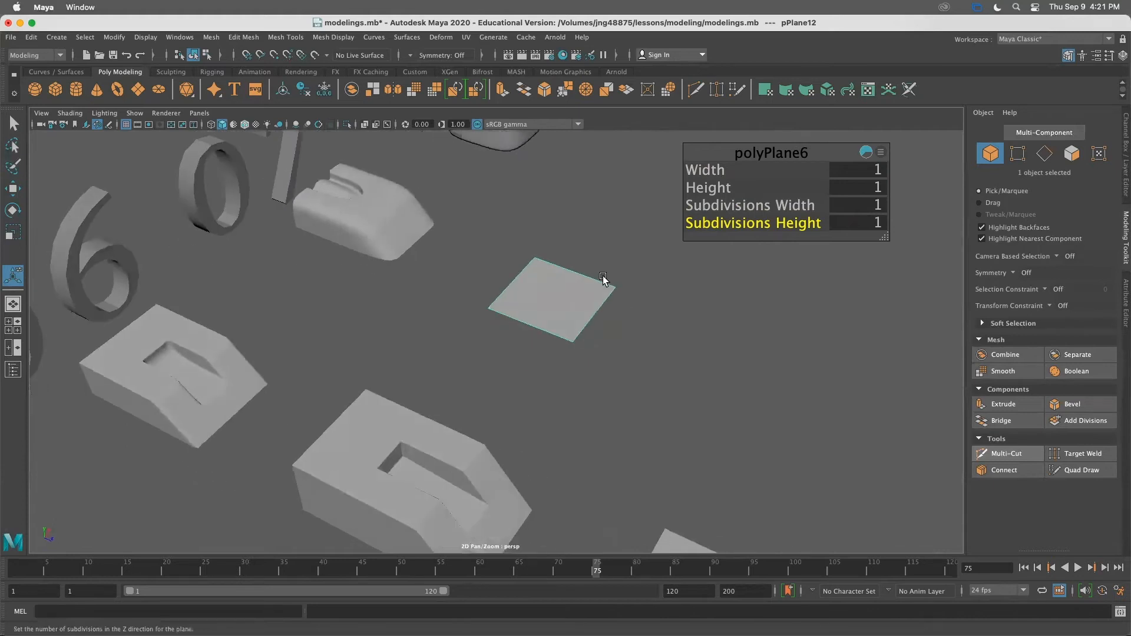
# Select the plane's outer edge facing away from the 07 shape and extrude it outward into a second face
pyautogui.press('r')
pyautogui.moveTo(553, 295)
pyautogui.keyDown('alt'); pyautogui.mouseDown()
pyautogui.moveTo(554, 353)
pyautogui.moveTo(555, 325)
pyautogui.moveTo(541, 314)
pyautogui.moveTo(552, 300)
pyautogui.mouseUp(); pyautogui.keyUp('alt')
pyautogui.moveTo(552, 300); pyautogui.dragTo(612, 328, button='right')
pyautogui.click(612, 328)
pyautogui.keyDown('alt'); pyautogui.moveTo(664, 296); pyautogui.dragTo(703, 269); pyautogui.keyUp('alt')
pyautogui.press('w')
pyautogui.hotkey('ctrl', 'z')
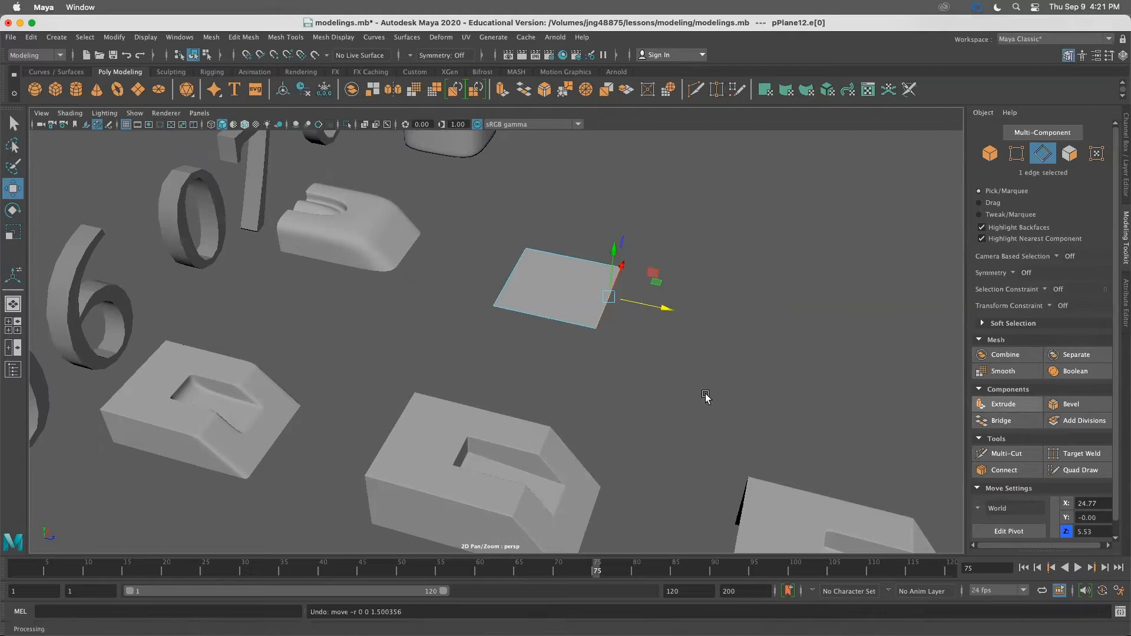
pyautogui.keyDown('alt'); pyautogui.moveTo(607, 320); pyautogui.dragTo(557, 325); pyautogui.keyUp('alt')
pyautogui.hotkey('ctrl', 'e')
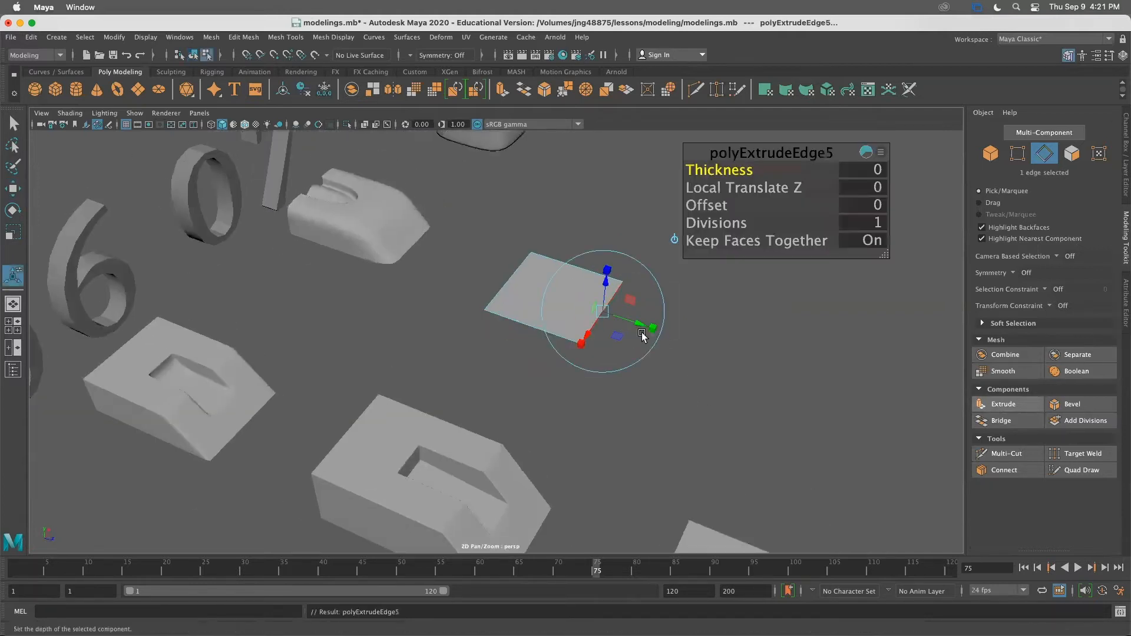
pyautogui.moveTo(651, 335); pyautogui.dragTo(742, 358)
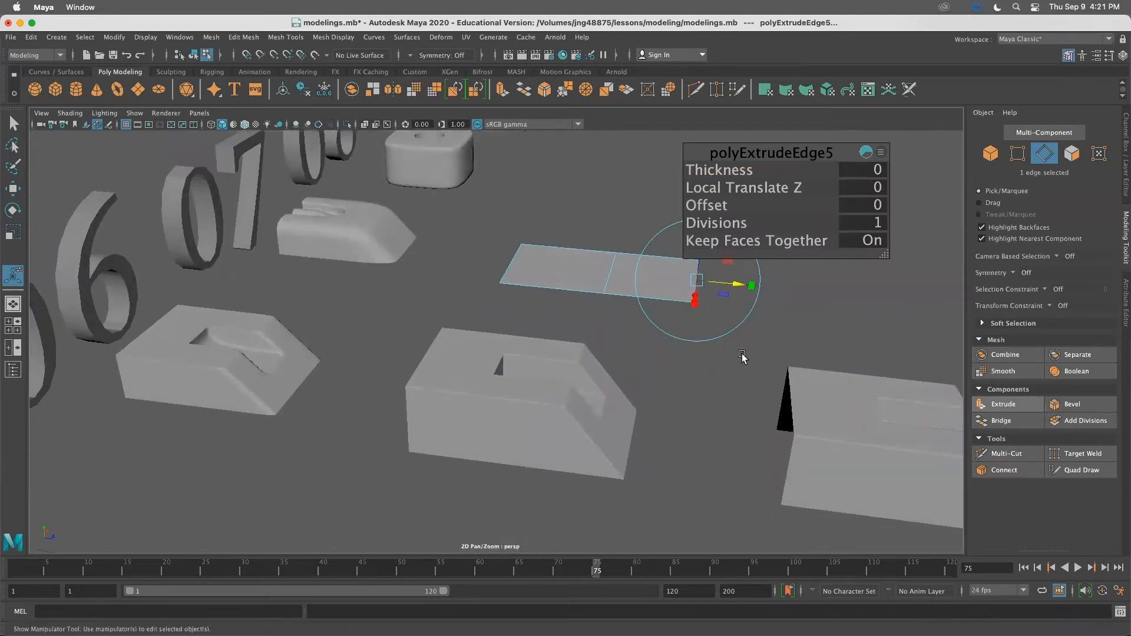
# Shrink the extrude settings overlay out of the way and lower the extruded edge to form a downward slope
pyautogui.moveTo(884, 254); pyautogui.dragTo(818, 184)
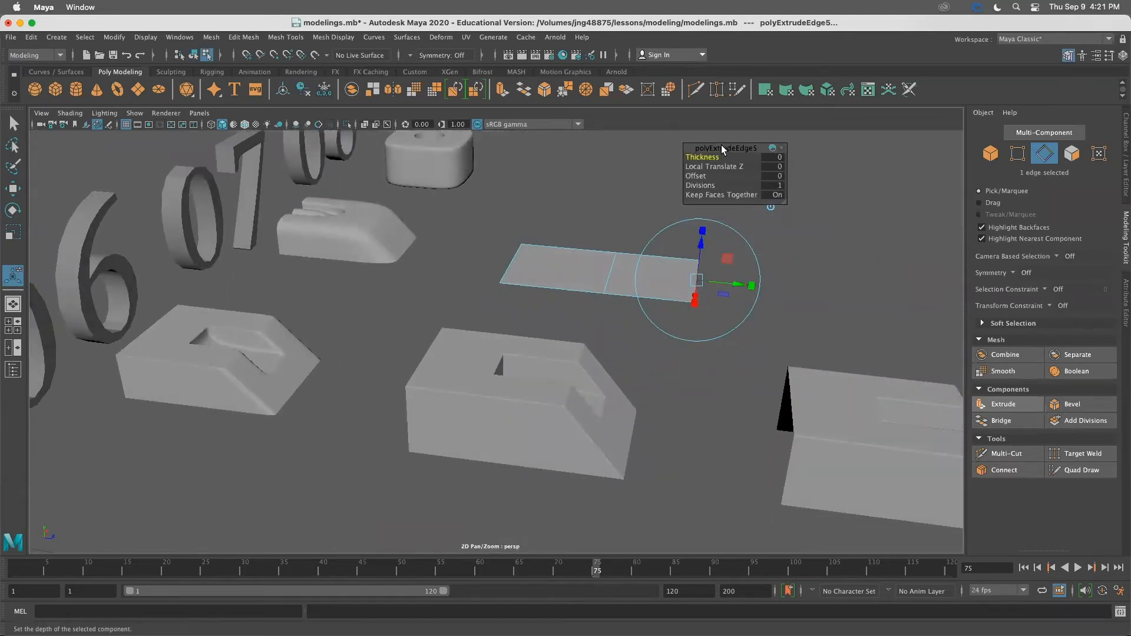
pyautogui.moveTo(723, 149); pyautogui.dragTo(821, 136)
pyautogui.moveTo(709, 253); pyautogui.dragTo(586, 313)
# Select the top face's back edge and move it away from the slope to about Z 2.53
pyautogui.click(512, 355)
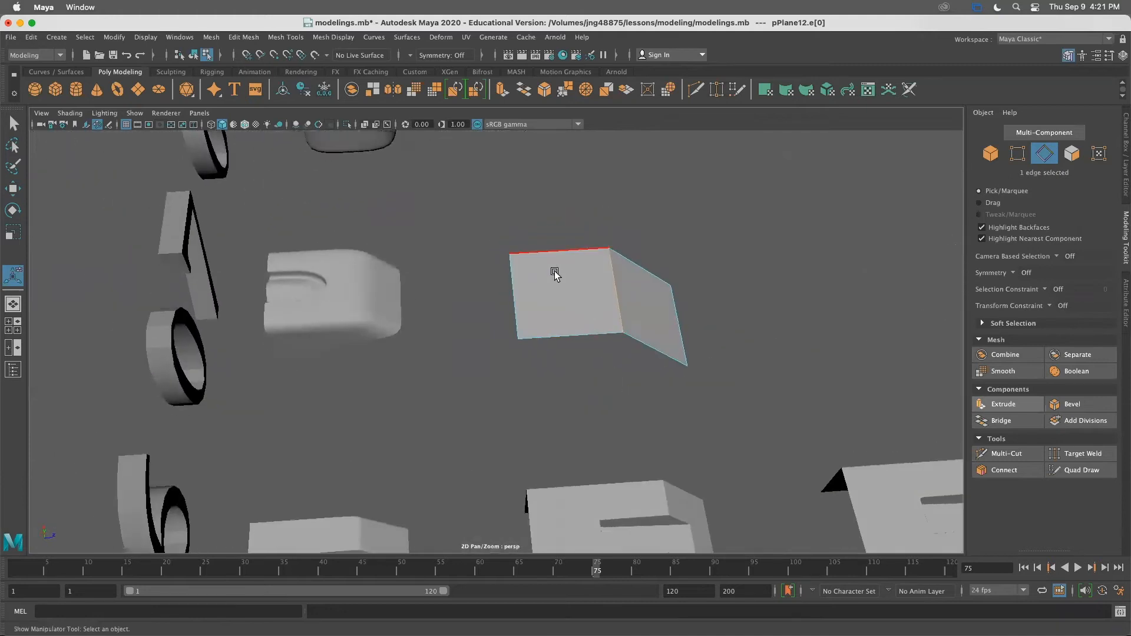
pyautogui.click(502, 288)
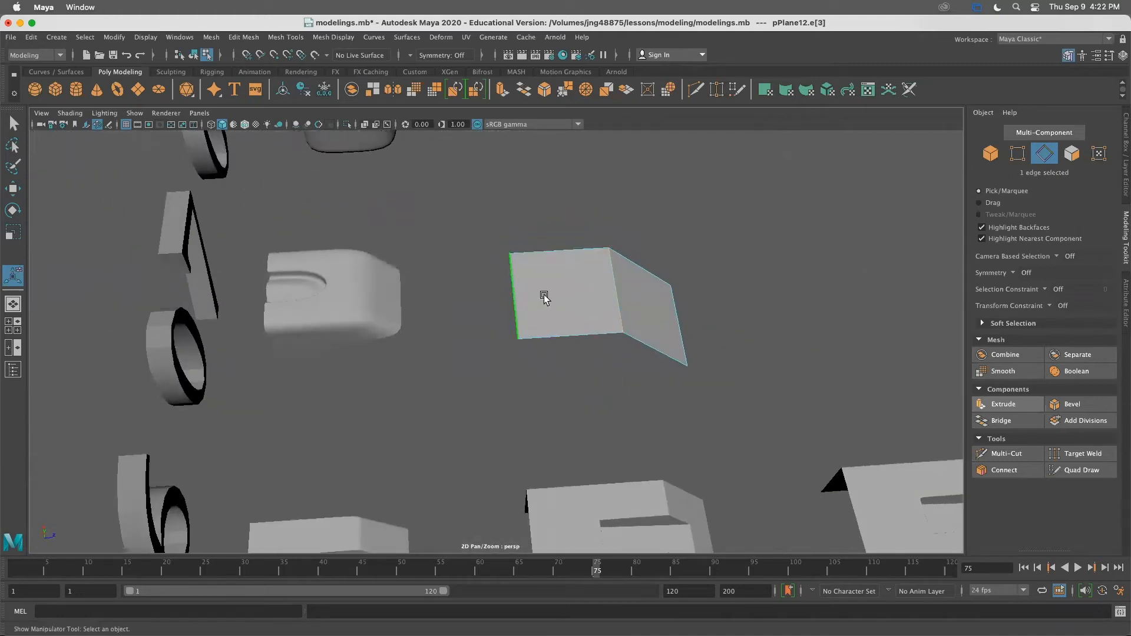
pyautogui.press('w')
pyautogui.moveTo(551, 293); pyautogui.dragTo(621, 318)
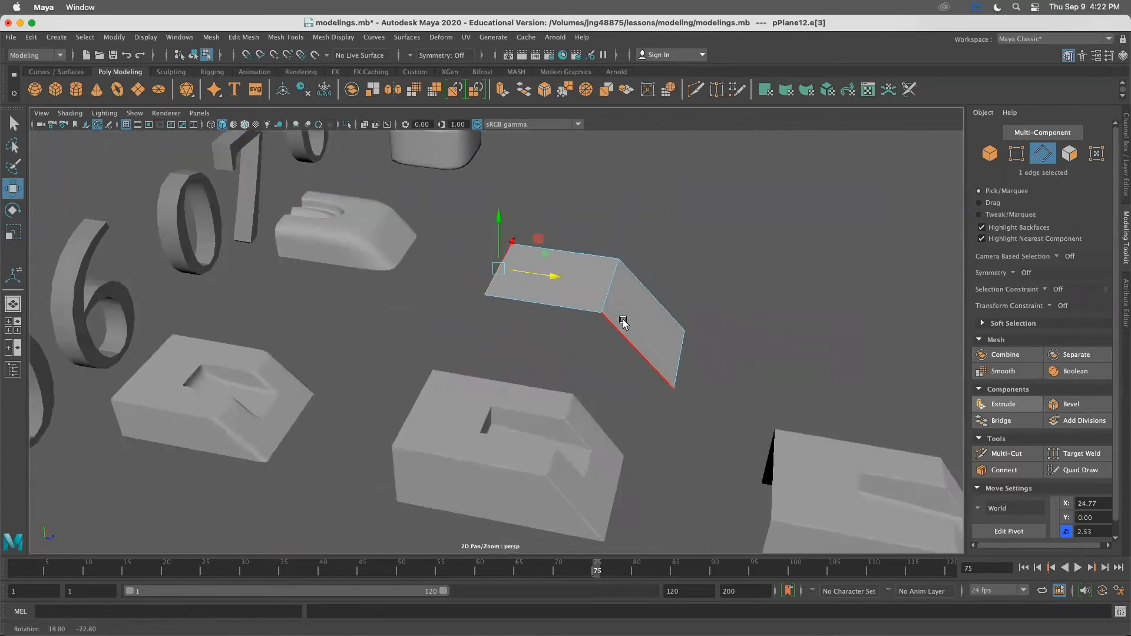
pyautogui.click(656, 235)
# Try to extrude the top face's two side edges downward into walls
pyautogui.keyDown('alt'); pyautogui.moveTo(656, 234); pyautogui.dragTo(548, 311); pyautogui.keyUp('alt')
pyautogui.click(549, 299)
pyautogui.keyDown('shift'); pyautogui.click(593, 250); pyautogui.keyUp('shift')
pyautogui.keyDown('alt'); pyautogui.moveTo(578, 305); pyautogui.dragTo(575, 344); pyautogui.keyUp('alt')
pyautogui.hotkey('ctrl', 'e')
# Hide the 06 duplicate block overlapping the view, and select the new sloped plane
pyautogui.moveTo(654, 299); pyautogui.dragTo(696, 285, button='right')
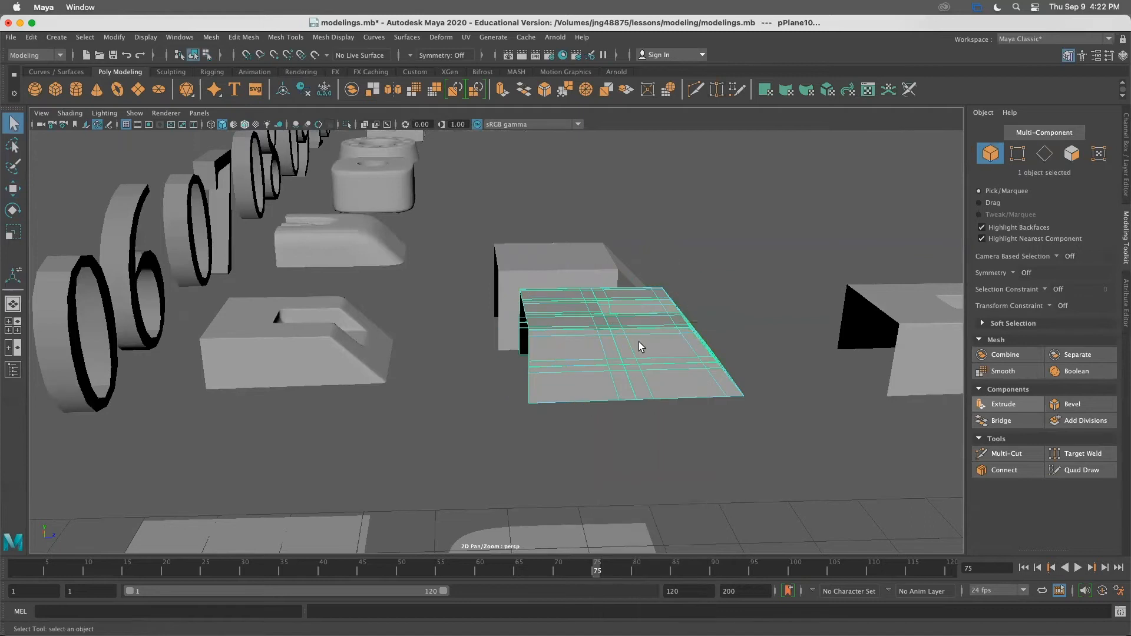
pyautogui.hotkey('ctrl', 'h')
pyautogui.keyDown('alt'); pyautogui.moveTo(644, 345); pyautogui.dragTo(630, 365); pyautogui.keyUp('alt')
pyautogui.hotkey('ctrl', 'z')
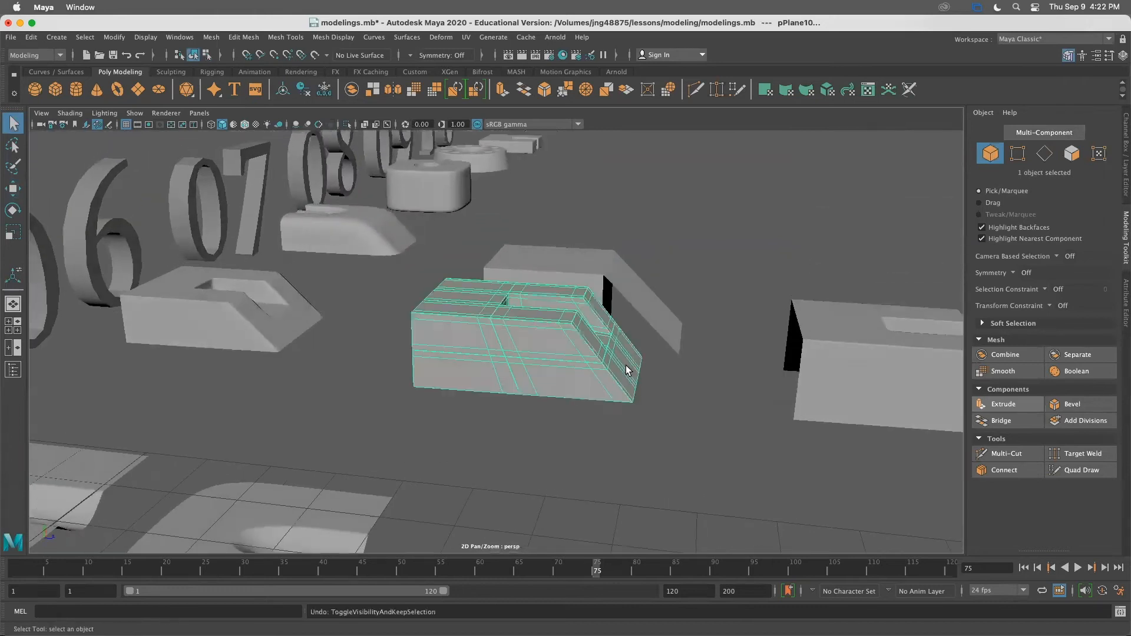
pyautogui.hotkey('ctrl', 'h')
pyautogui.click(573, 257)
pyautogui.keyDown('alt'); pyautogui.moveTo(642, 359); pyautogui.dragTo(553, 325); pyautogui.keyUp('alt')
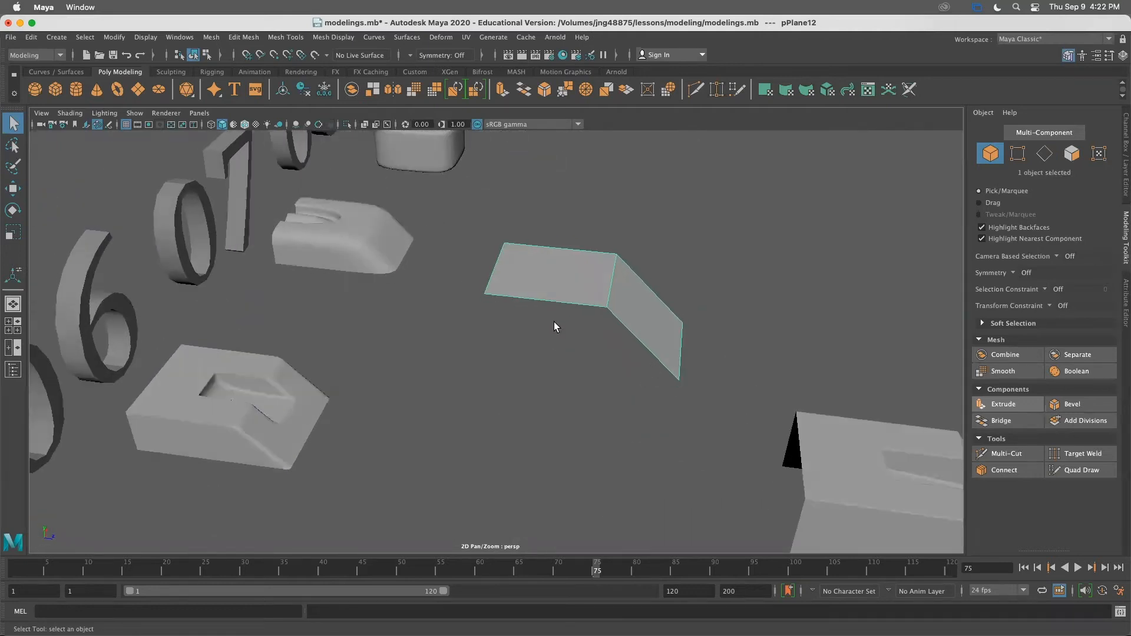
# Extrude both side edges of the plane's top face downward to form the two side walls
pyautogui.moveTo(564, 280); pyautogui.dragTo(564, 248, button='right')
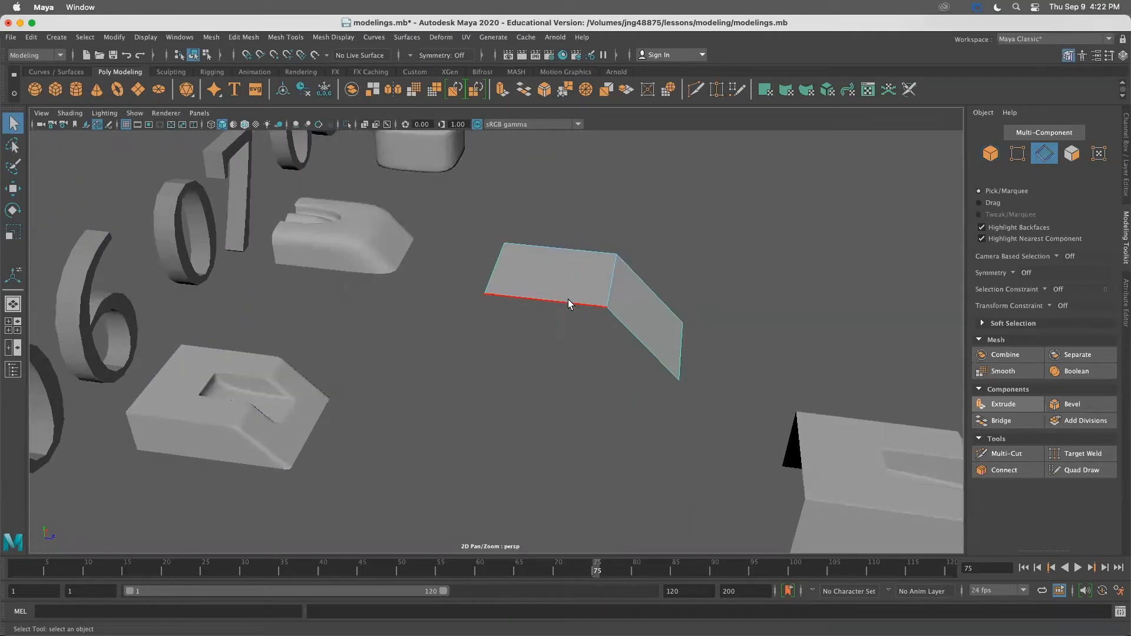
pyautogui.click(568, 301)
pyautogui.keyDown('shift'); pyautogui.click(556, 249); pyautogui.keyUp('shift')
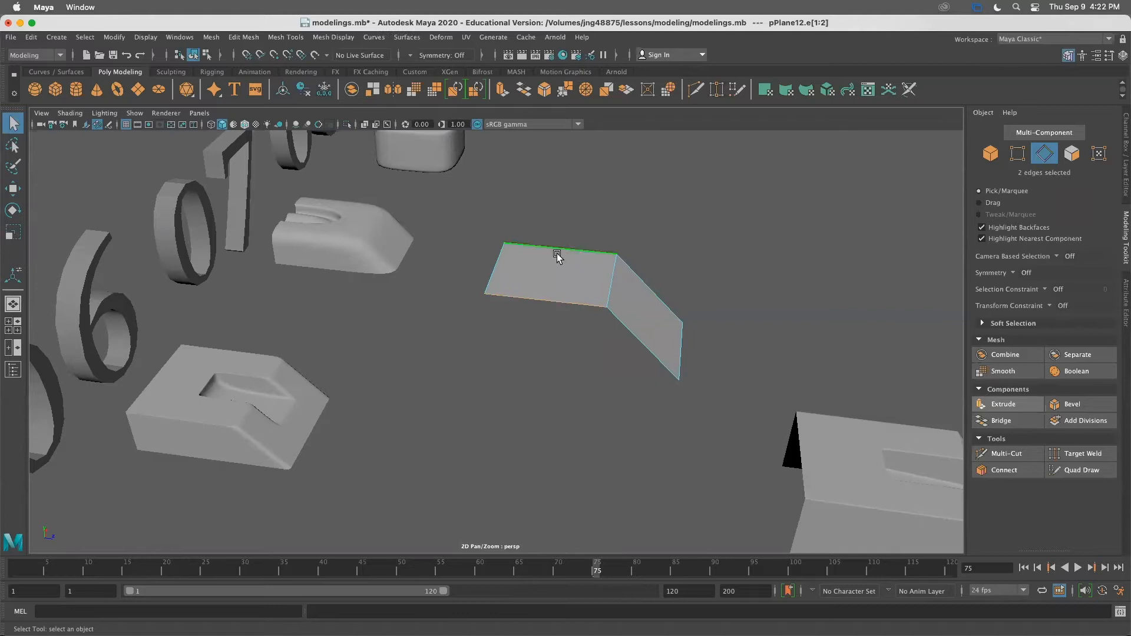
pyautogui.hotkey('ctrl', 'e')
pyautogui.moveTo(545, 265); pyautogui.dragTo(698, 339)
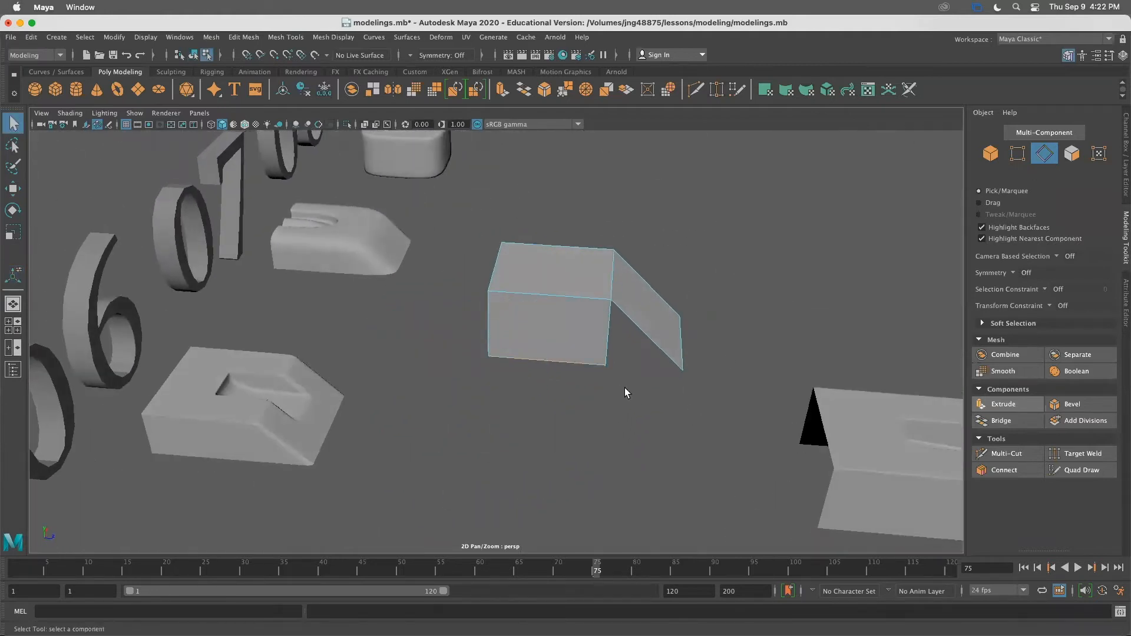
# Target Weld each side wall's open front edge to the adjoining side edge of the slope
pyautogui.click(1070, 455)
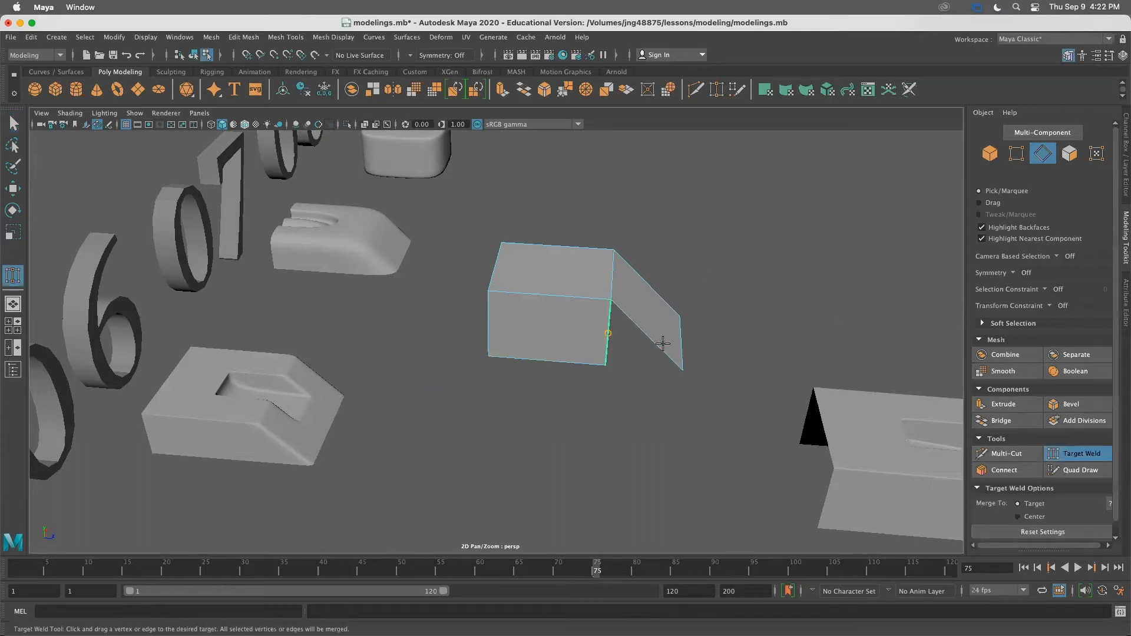
pyautogui.keyDown('alt'); pyautogui.moveTo(672, 330); pyautogui.dragTo(404, 339); pyautogui.keyUp('alt')
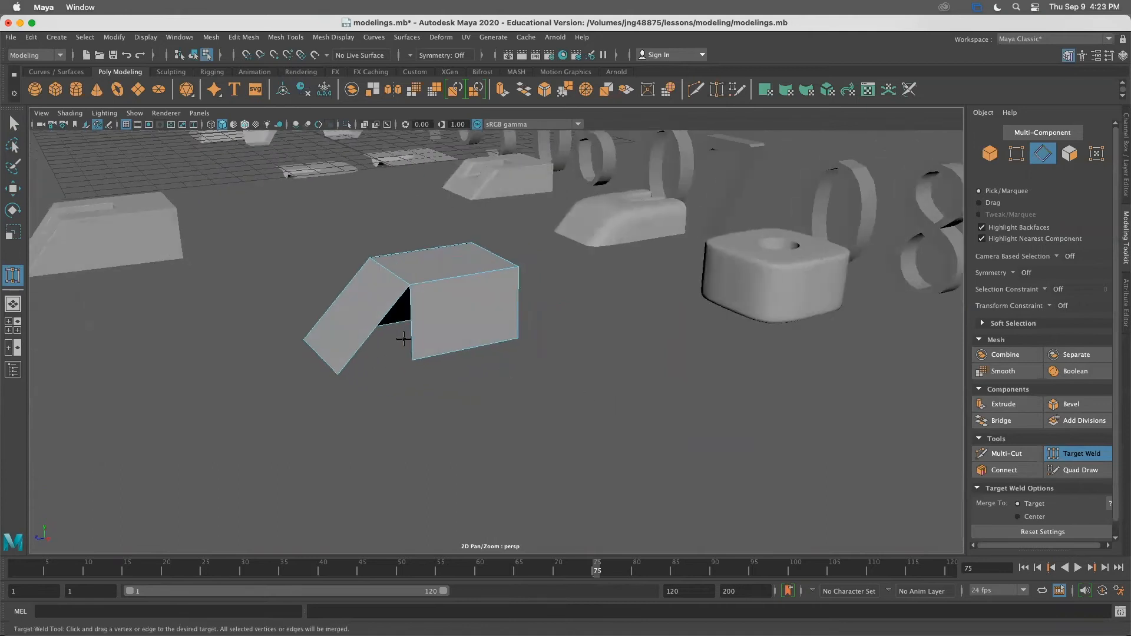
pyautogui.keyDown('alt'); pyautogui.moveTo(346, 361); pyautogui.dragTo(641, 374); pyautogui.keyUp('alt')
# Connect a single centred edge loop, one segment at slide 0.50, lengthwise along the top face and slope
pyautogui.scroll(5, 314, 160)
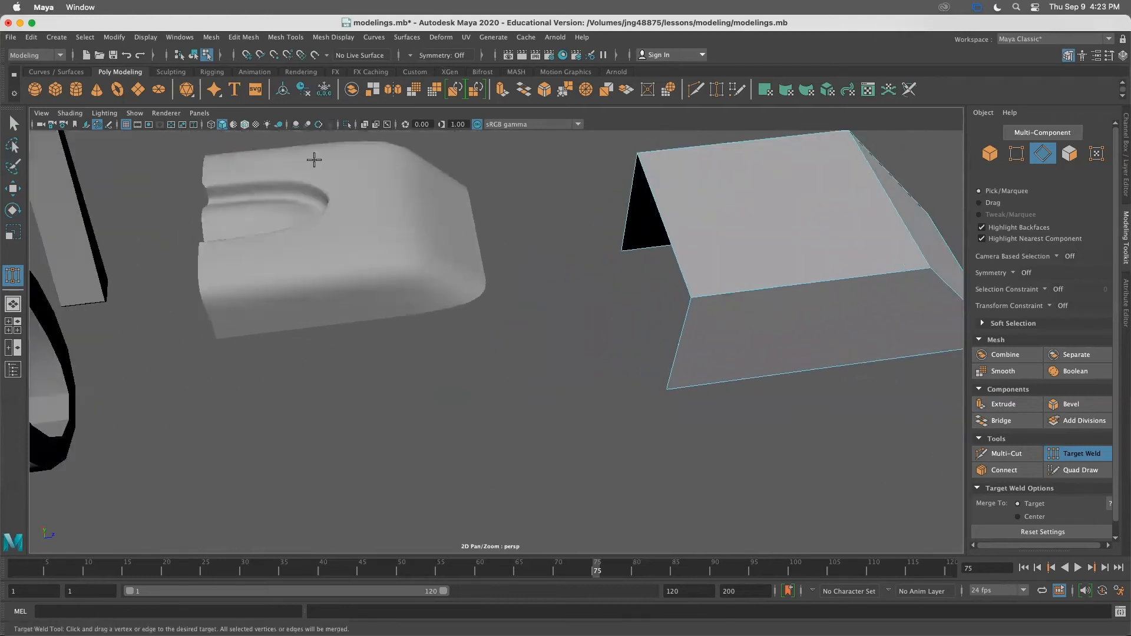
pyautogui.keyDown('alt'); pyautogui.moveTo(314, 160); pyautogui.dragTo(304, 451); pyautogui.keyUp('alt')
pyautogui.keyDown('alt'); pyautogui.moveTo(229, 362); pyautogui.dragTo(271, 389); pyautogui.keyUp('alt')
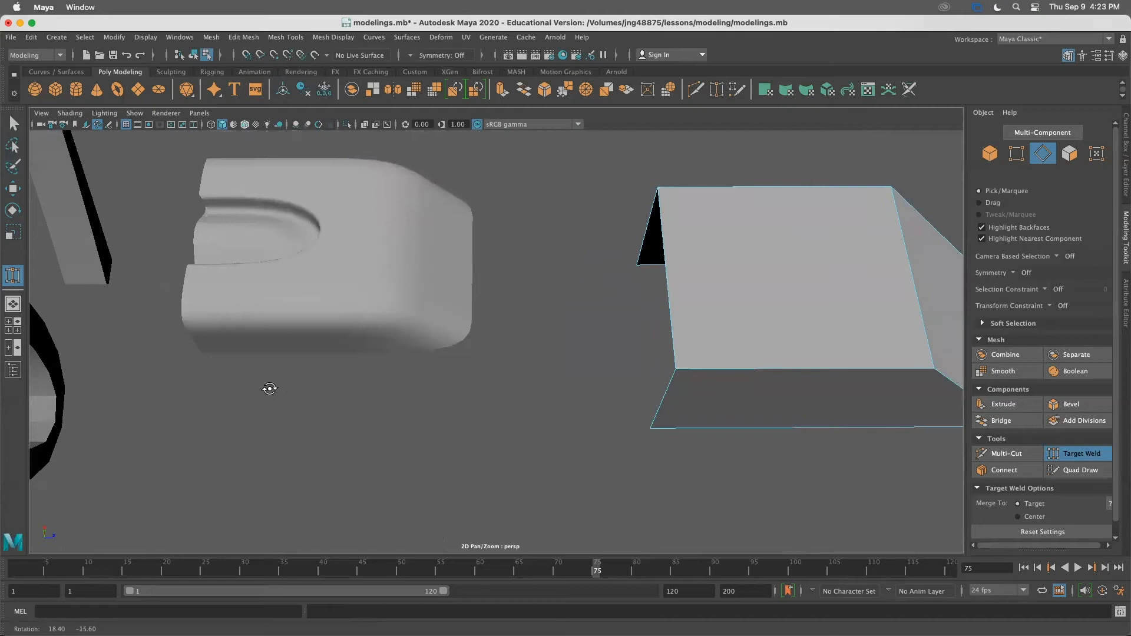
pyautogui.keyDown('alt'); pyautogui.moveTo(553, 407); pyautogui.dragTo(522, 402, button='middle'); pyautogui.keyUp('alt')
pyautogui.keyDown('alt'); pyautogui.moveTo(522, 402); pyautogui.dragTo(780, 378); pyautogui.keyUp('alt')
pyautogui.click(1005, 470)
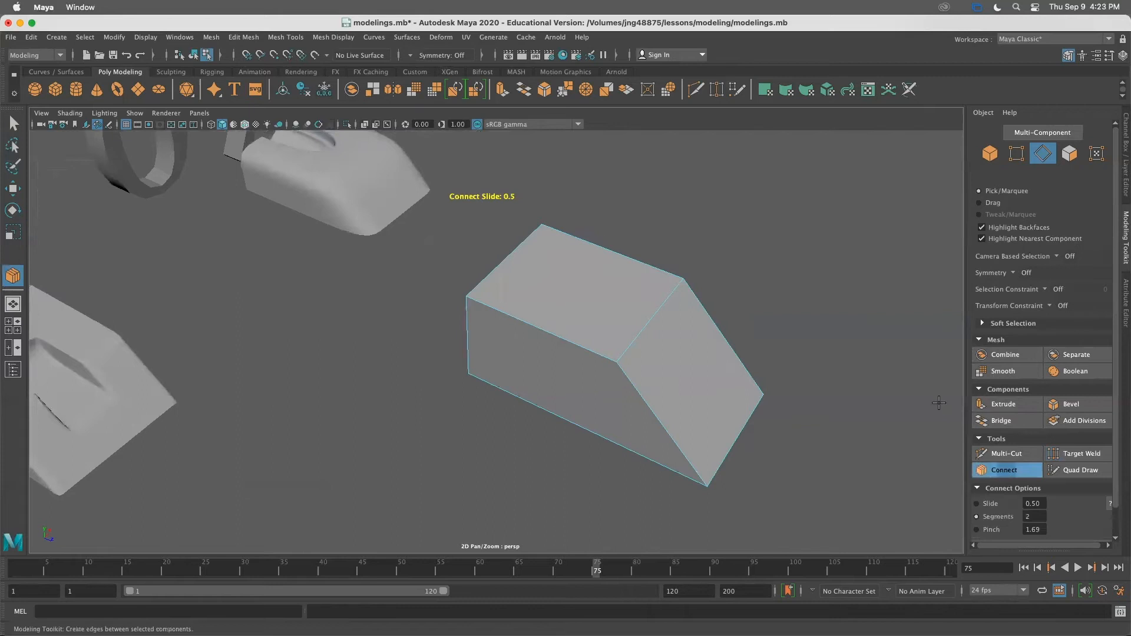
pyautogui.click(510, 261)
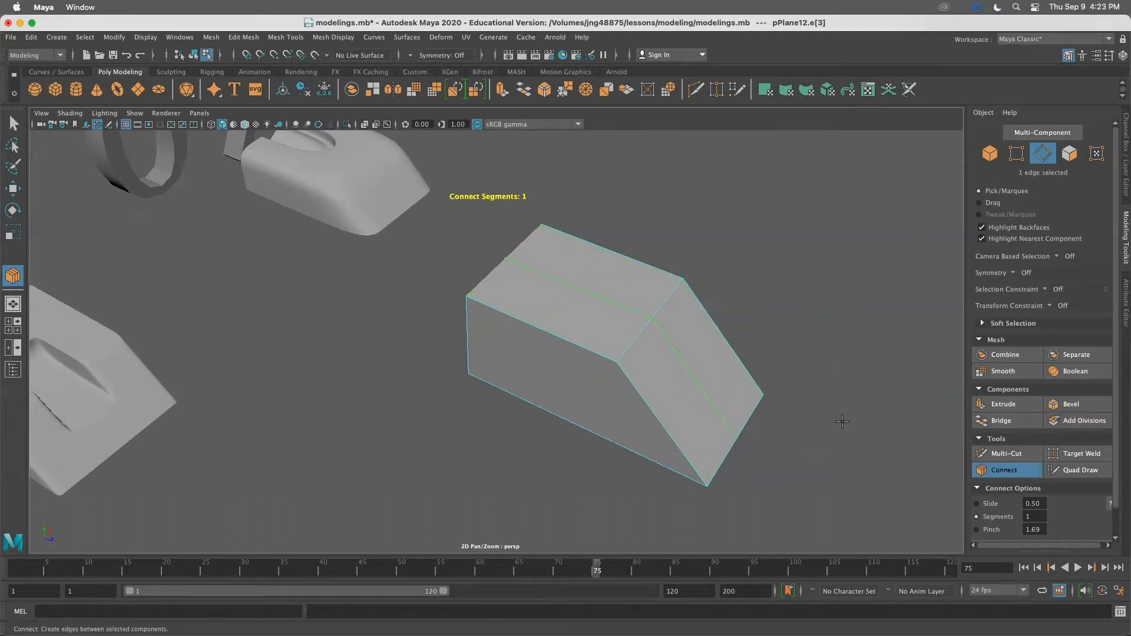
pyautogui.keyDown('alt'); pyautogui.moveTo(676, 363); pyautogui.dragTo(790, 400); pyautogui.keyUp('alt')
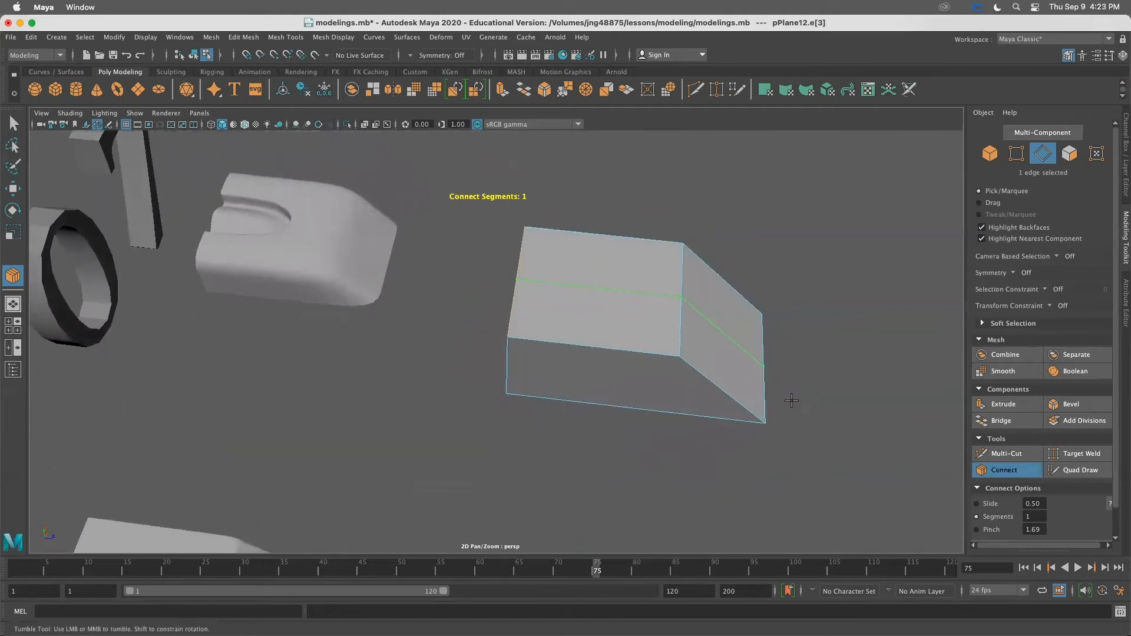
pyautogui.click(12, 122)
# Connect a one-segment edge loop crosswise through the middle of the top face and both side walls
pyautogui.keyDown('alt'); pyautogui.moveTo(554, 326); pyautogui.dragTo(586, 334); pyautogui.keyUp('alt')
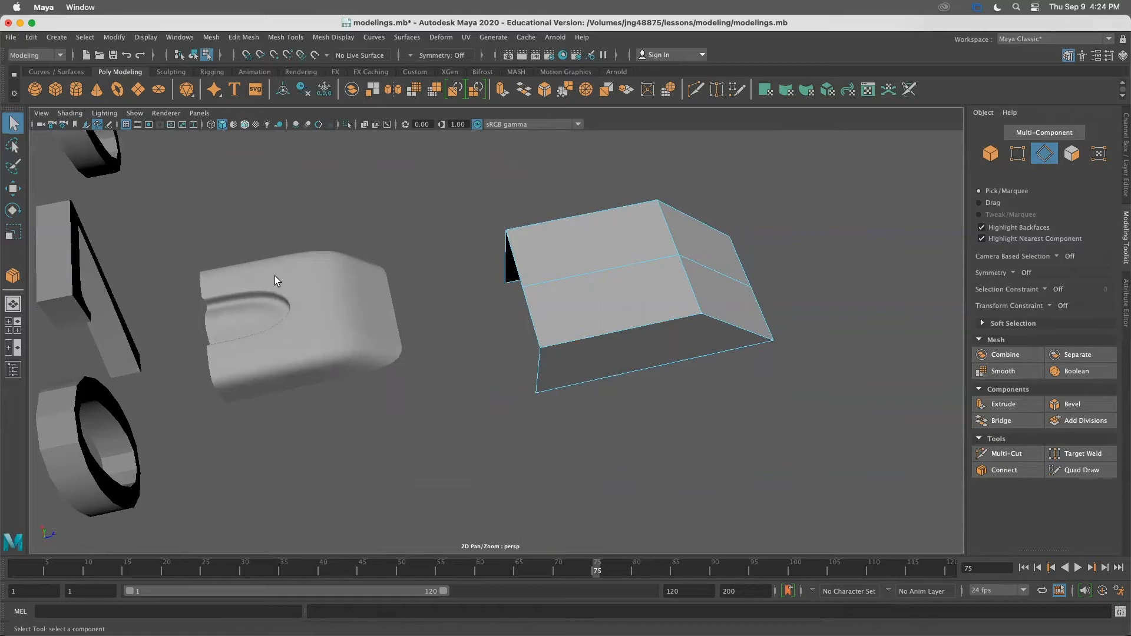
pyautogui.click(1004, 470)
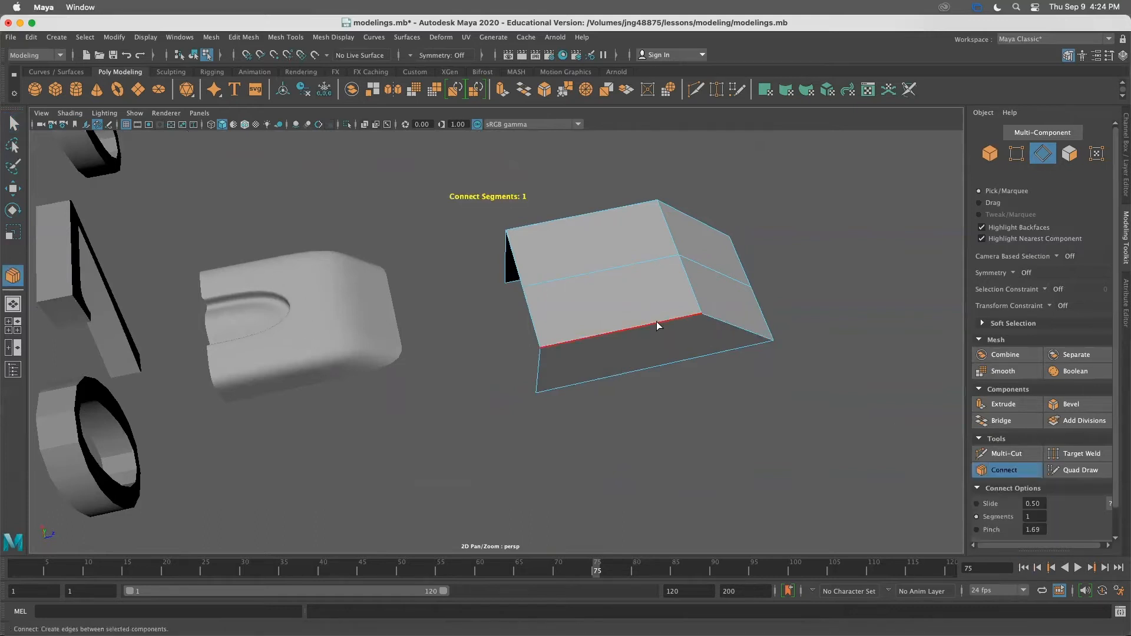
pyautogui.click(658, 326)
pyautogui.keyDown('alt'); pyautogui.moveTo(660, 327); pyautogui.dragTo(861, 371); pyautogui.keyUp('alt')
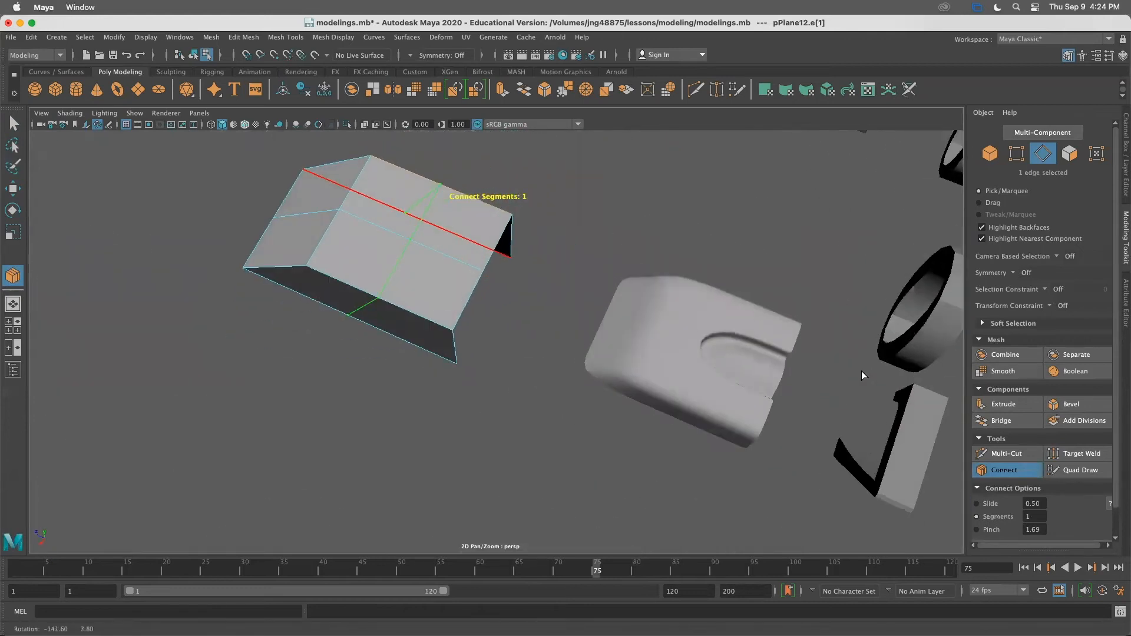
pyautogui.click(14, 124)
pyautogui.keyDown('alt'); pyautogui.moveTo(608, 263); pyautogui.dragTo(584, 246); pyautogui.keyUp('alt')
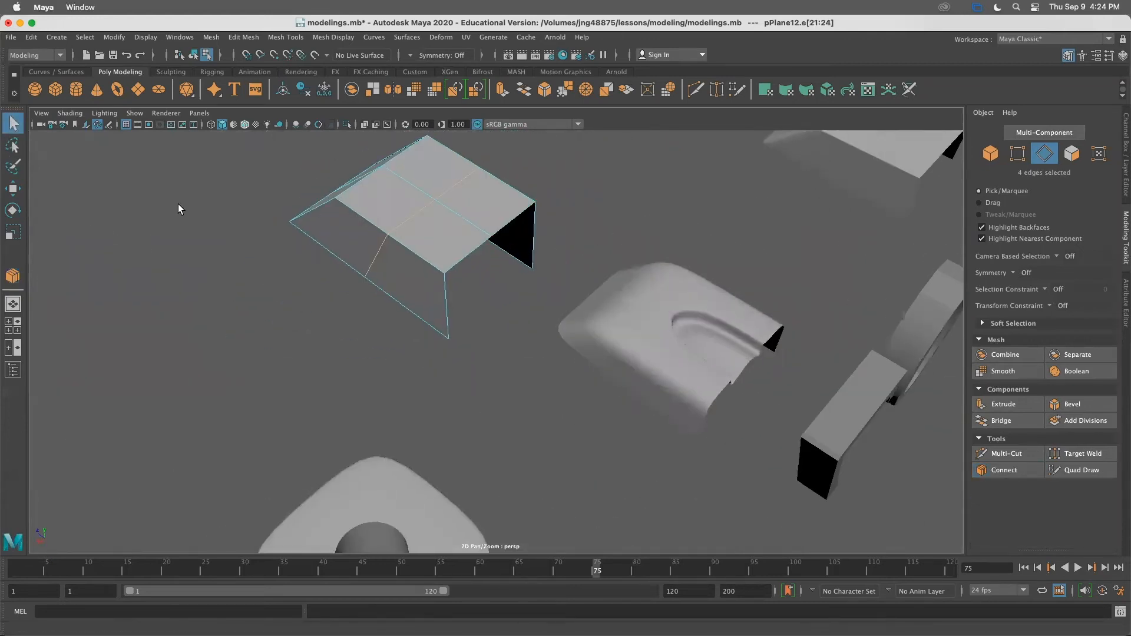
# Bevel the point where the two new edge loops cross at the centre of the top face
pyautogui.click(379, 330)
pyautogui.keyDown('alt'); pyautogui.moveTo(380, 330); pyautogui.dragTo(446, 305); pyautogui.keyUp('alt')
pyautogui.click(446, 227)
pyautogui.keyDown('alt'); pyautogui.moveTo(447, 226); pyautogui.dragTo(528, 307); pyautogui.keyUp('alt')
pyautogui.click(1072, 404)
pyautogui.keyDown('alt'); pyautogui.moveTo(533, 233); pyautogui.dragTo(518, 253); pyautogui.keyUp('alt')
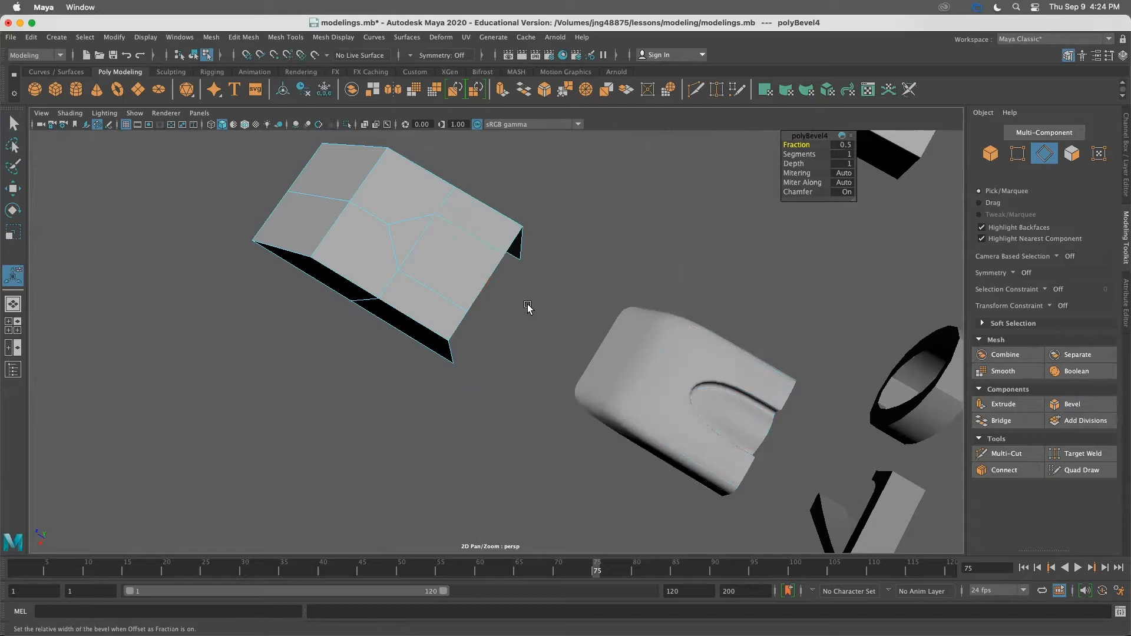
# Undo the last bevel and bevel the front half of the top face's lengthwise centre edge
pyautogui.hotkey('ctrl', 'z')
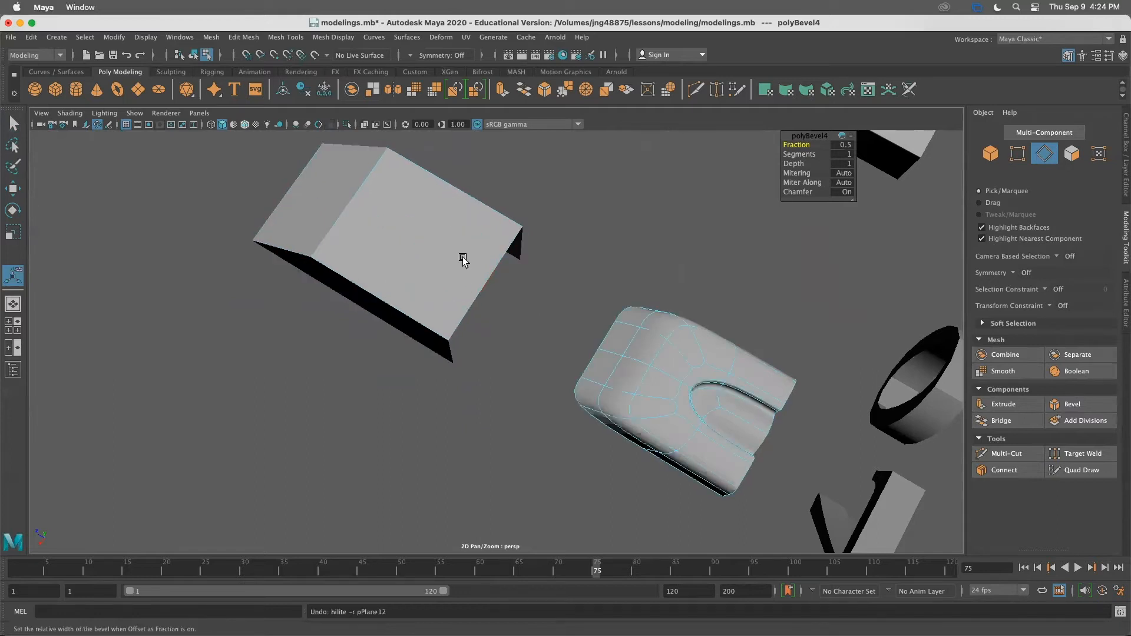
pyautogui.hotkey('ctrl', 'z')
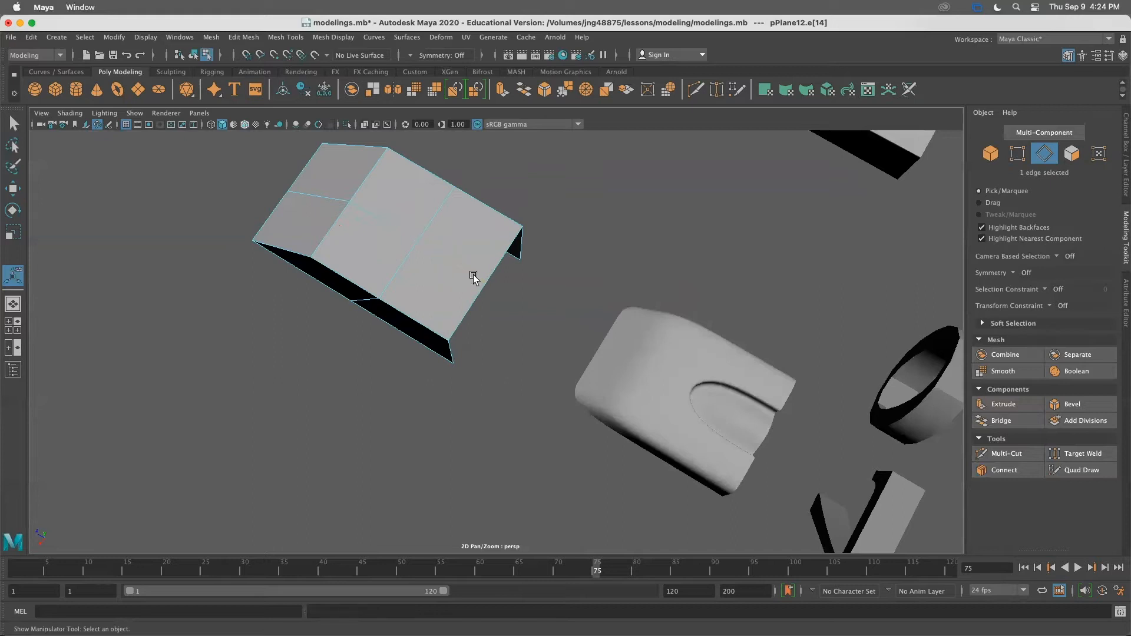
pyautogui.keyDown('alt'); pyautogui.moveTo(466, 279); pyautogui.dragTo(531, 285); pyautogui.keyUp('alt')
pyautogui.keyDown('alt'); pyautogui.moveTo(530, 285); pyautogui.dragTo(442, 257, button='right'); pyautogui.keyUp('alt')
pyautogui.keyDown('alt'); pyautogui.moveTo(442, 257); pyautogui.dragTo(415, 323); pyautogui.keyUp('alt')
pyautogui.click(1073, 404)
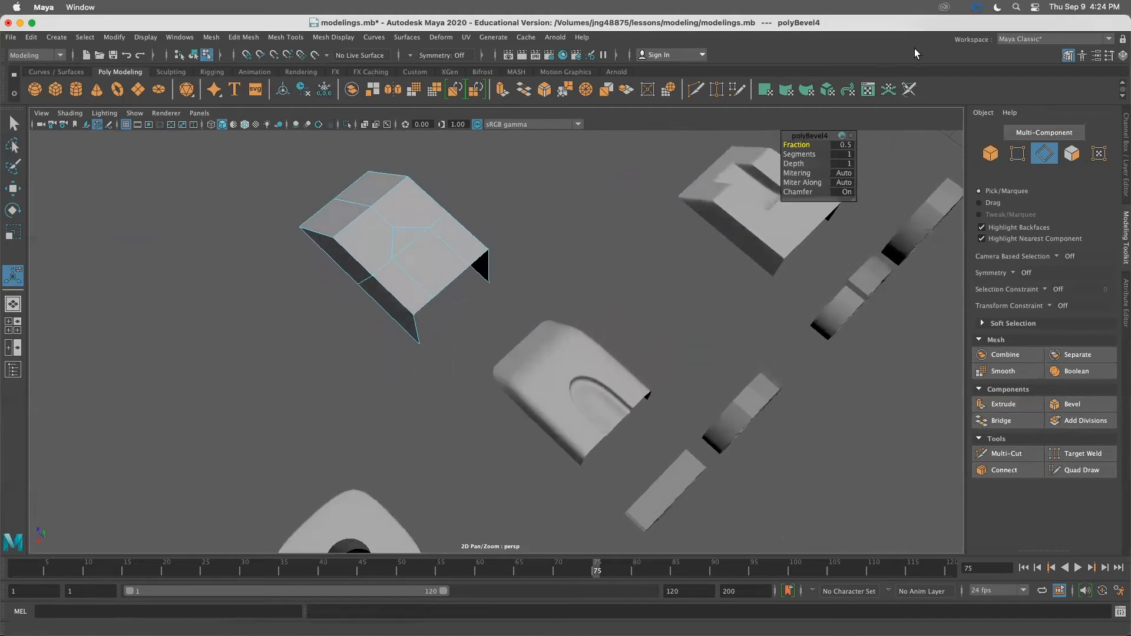
# Enlarge and reposition the bevel settings readout, and set the bevel's Fraction to 0.4
pyautogui.moveTo(855, 202); pyautogui.dragTo(912, 247)
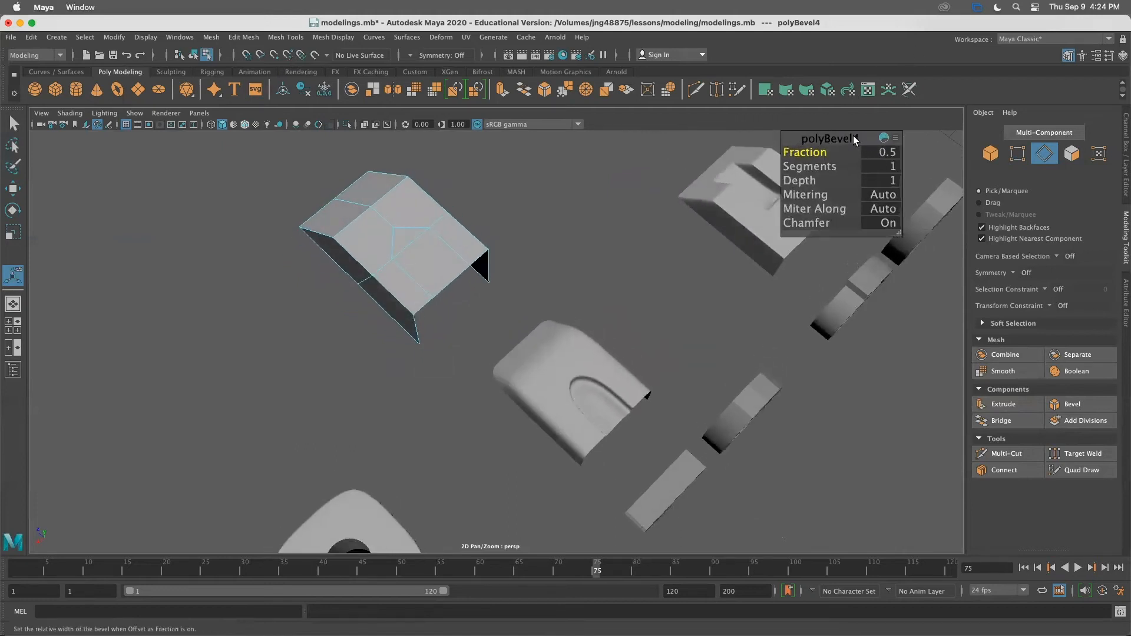
pyautogui.moveTo(853, 135); pyautogui.dragTo(800, 187)
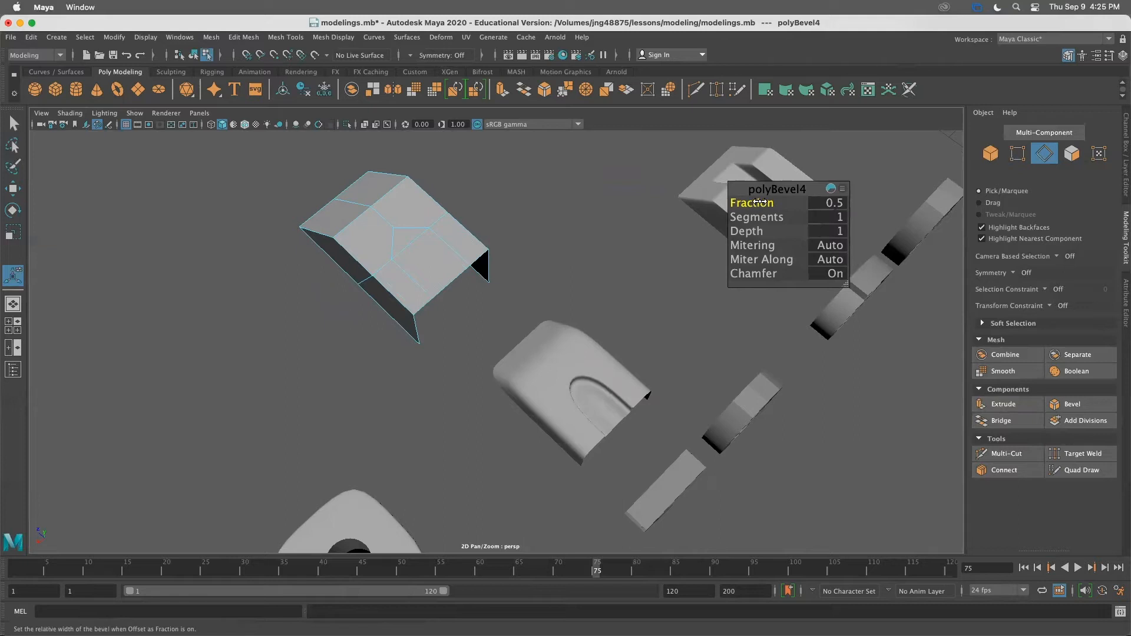
pyautogui.keyDown('alt'); pyautogui.moveTo(582, 283); pyautogui.dragTo(560, 279); pyautogui.keyUp('alt')
pyautogui.keyDown('alt'); pyautogui.moveTo(560, 279); pyautogui.dragTo(535, 298, button='middle'); pyautogui.keyUp('alt')
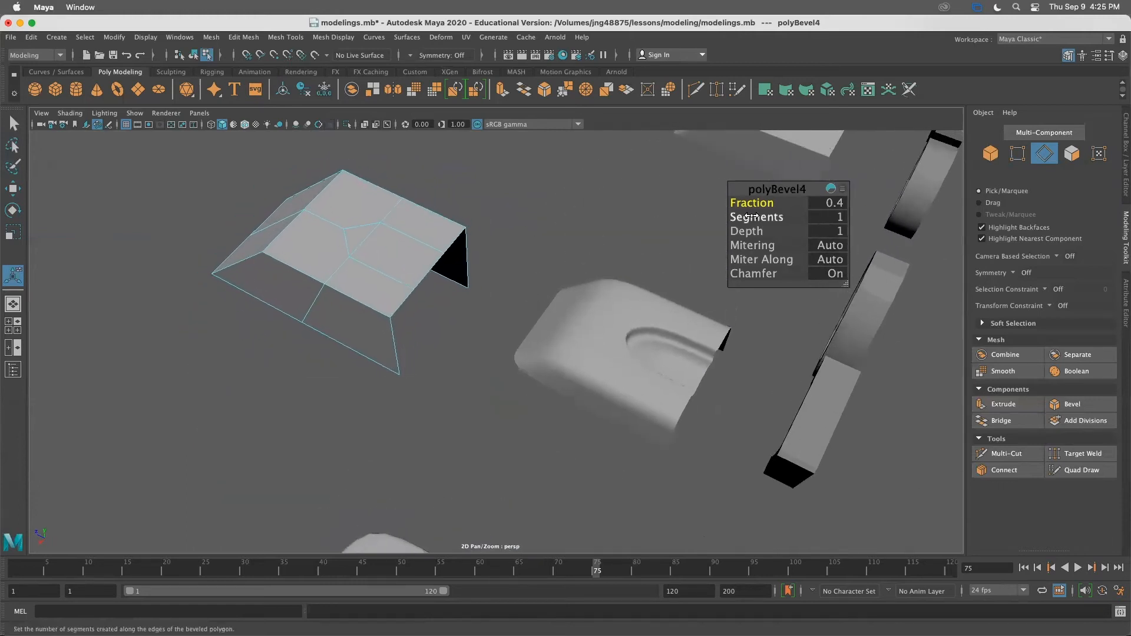
pyautogui.moveTo(759, 189); pyautogui.dragTo(726, 168)
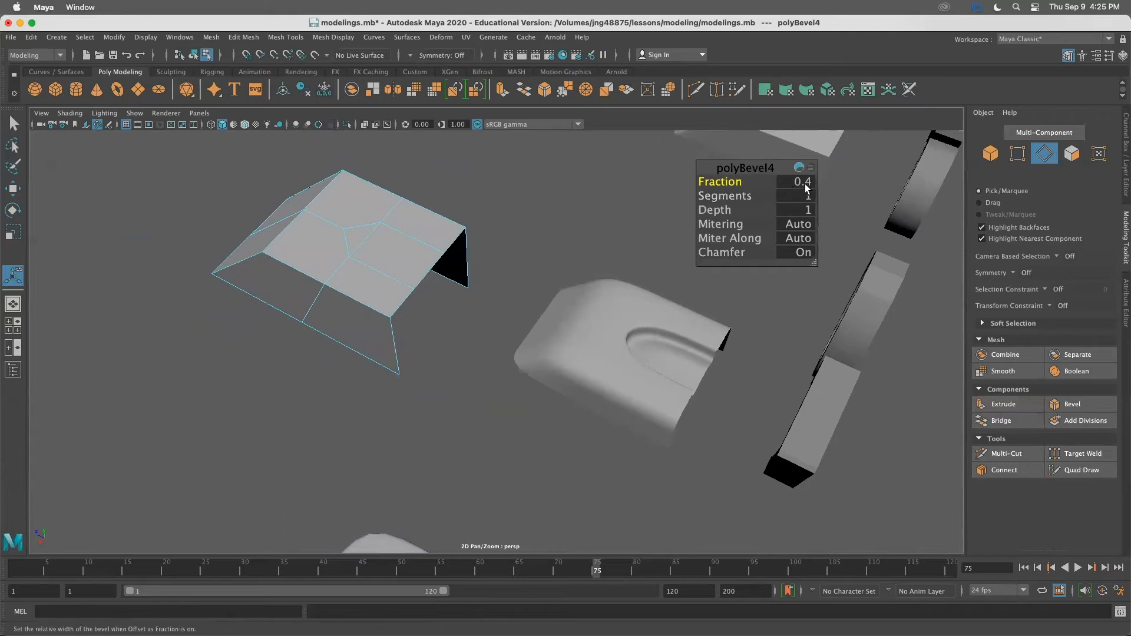
pyautogui.keyDown('alt'); pyautogui.moveTo(787, 199); pyautogui.dragTo(766, 214); pyautogui.keyUp('alt')
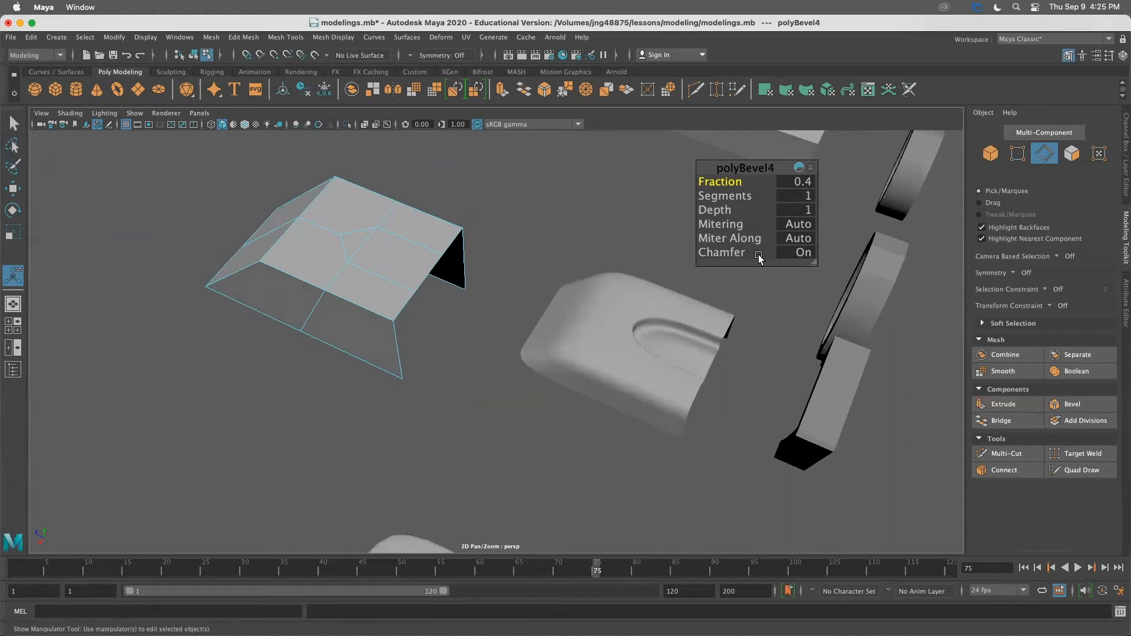
# Delete the bevelled strip face and the small triangular face behind it to open the recess in the top
pyautogui.keyDown('alt'); pyautogui.moveTo(747, 247); pyautogui.dragTo(743, 248); pyautogui.keyUp('alt')
pyautogui.moveTo(405, 222); pyautogui.dragTo(430, 268, button='right')
pyautogui.click(406, 255)
pyautogui.press('Delete')
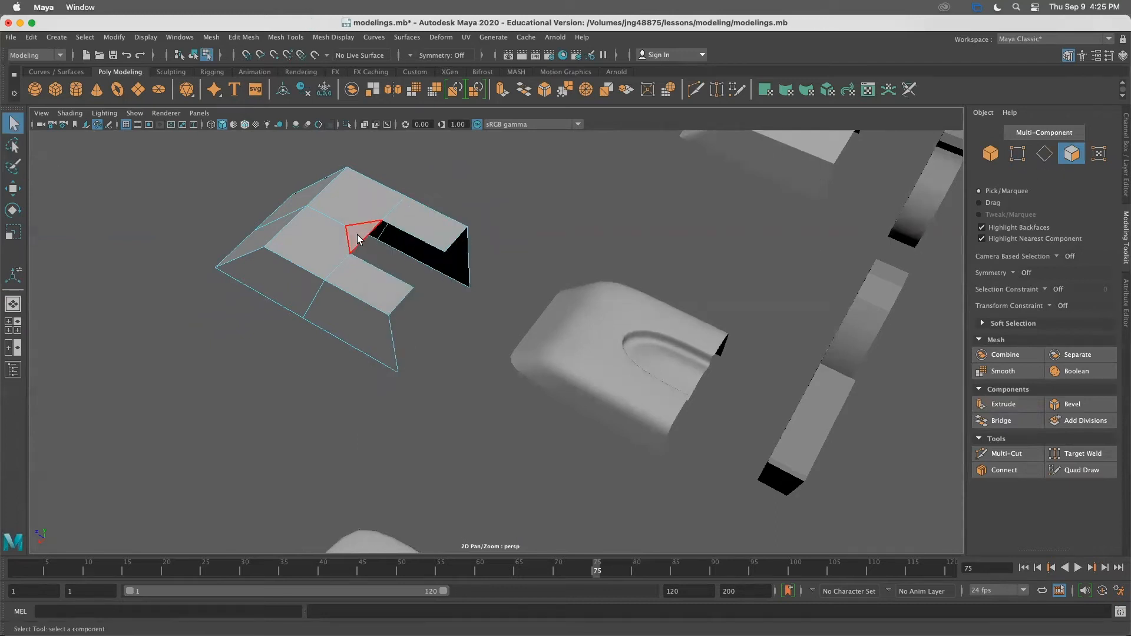
pyautogui.moveTo(442, 271)
pyautogui.keyDown('alt'); pyautogui.mouseDown()
pyautogui.moveTo(428, 274)
pyautogui.moveTo(465, 235)
pyautogui.moveTo(453, 256)
pyautogui.mouseUp(); pyautogui.keyUp('alt')
pyautogui.keyDown('alt'); pyautogui.moveTo(599, 311); pyautogui.dragTo(677, 319); pyautogui.keyUp('alt')
pyautogui.click(668, 363)
pyautogui.click(655, 364)
pyautogui.keyDown('shift'); pyautogui.click(682, 336); pyautogui.keyUp('shift')
pyautogui.click(709, 266)
pyautogui.keyDown('alt'); pyautogui.moveTo(592, 286); pyautogui.dragTo(408, 238); pyautogui.keyUp('alt')
# Select the four edges around the recess opening and extrude them
pyautogui.moveTo(427, 206); pyautogui.dragTo(436, 170, button='right')
pyautogui.keyDown('alt'); pyautogui.moveTo(433, 247); pyautogui.dragTo(410, 238); pyautogui.keyUp('alt')
pyautogui.click(360, 222)
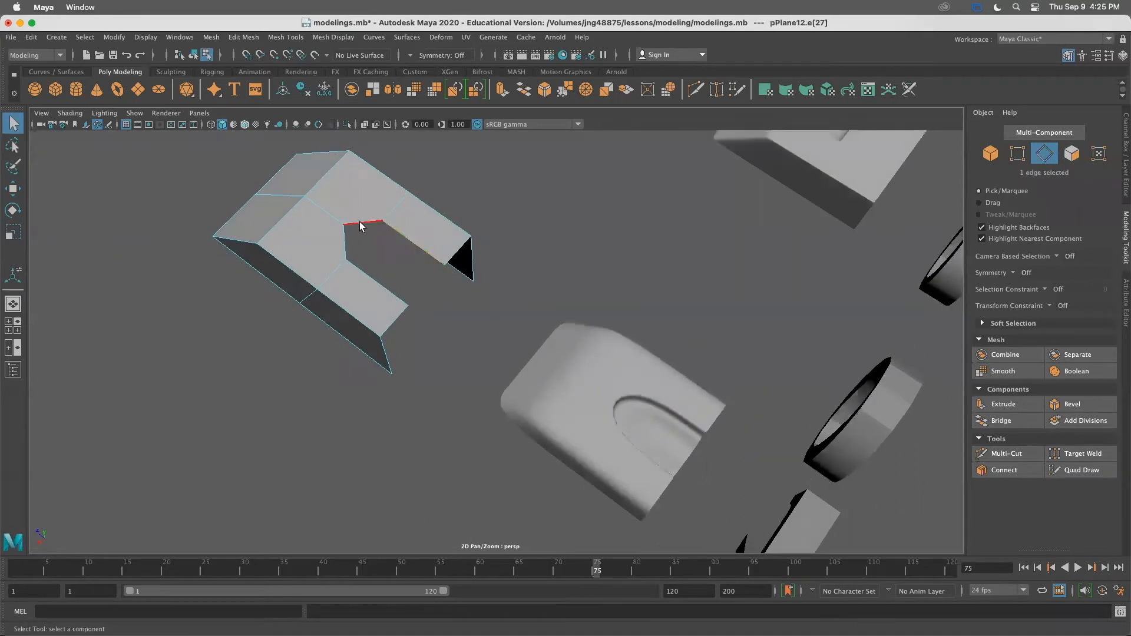
pyautogui.keyDown('shift'); pyautogui.click(361, 223); pyautogui.keyUp('shift')
pyautogui.keyDown('shift'); pyautogui.click(378, 279); pyautogui.keyUp('shift')
pyautogui.keyDown('shift'); pyautogui.click(471, 258); pyautogui.keyUp('shift')
pyautogui.keyDown('alt'); pyautogui.moveTo(471, 258); pyautogui.dragTo(596, 255); pyautogui.keyUp('alt')
pyautogui.hotkey('ctrl', 'e')
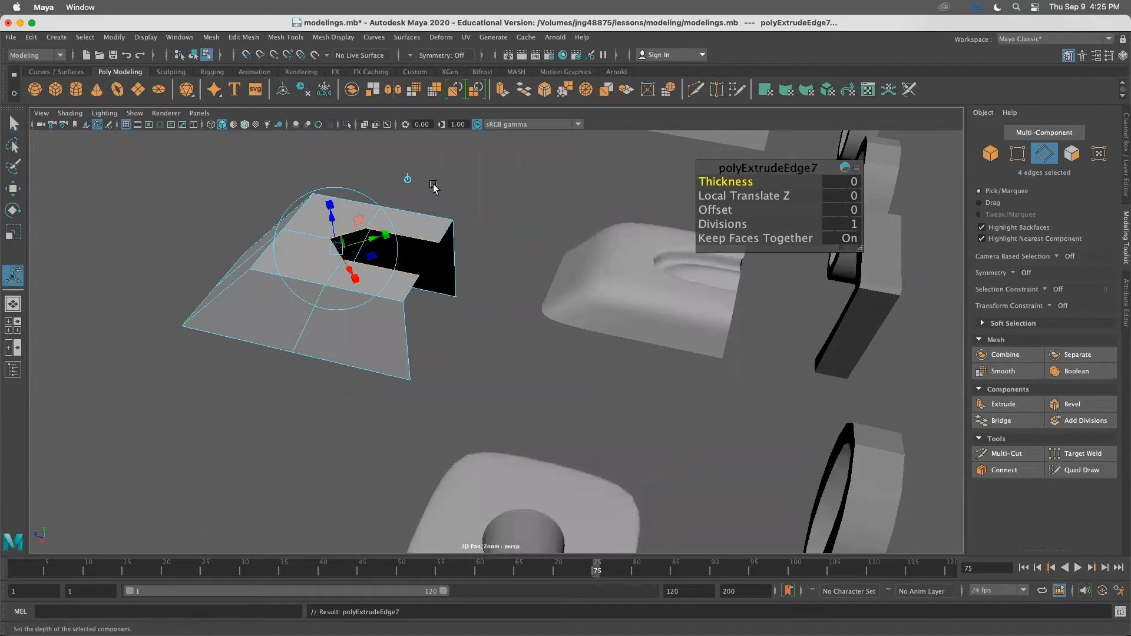
# Try to lower the extruded recess edges
pyautogui.click(408, 179)
pyautogui.moveTo(372, 217); pyautogui.dragTo(371, 243)
pyautogui.doubleClick(353, 233)
pyautogui.keyDown('alt'); pyautogui.moveTo(466, 242); pyautogui.dragTo(423, 230); pyautogui.keyUp('alt')
# Extrude the four recess edges and move them straight down to form the recess's vertical inner walls
pyautogui.hotkey('ctrl', 'e')
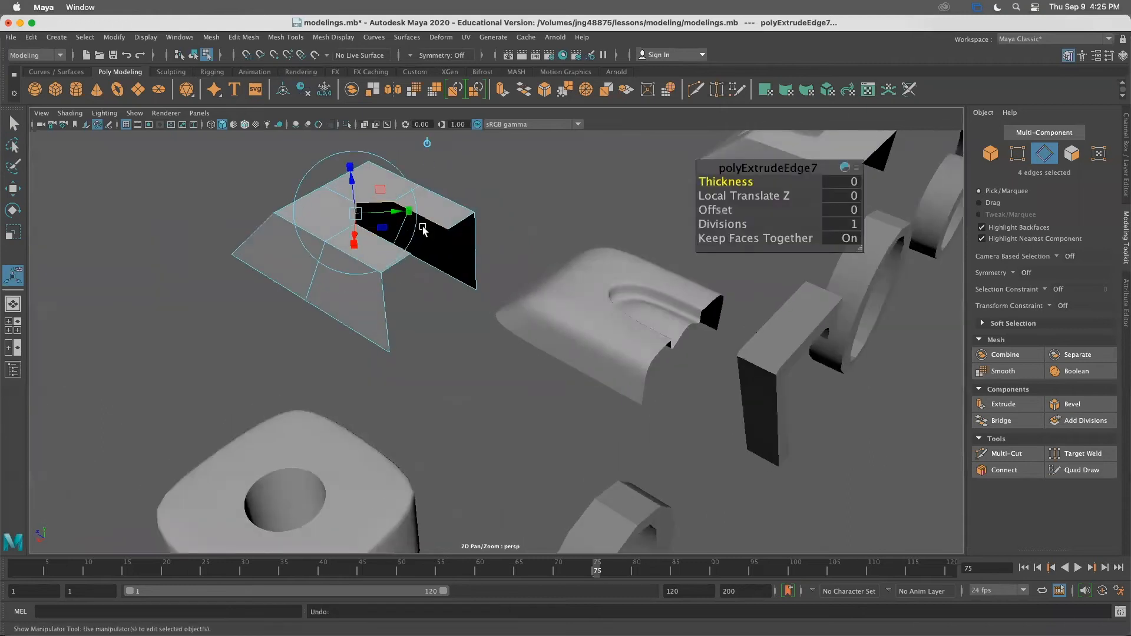
pyautogui.scroll(4, 461, 214)
pyautogui.keyDown('alt'); pyautogui.moveTo(454, 230); pyautogui.dragTo(507, 273, button='middle'); pyautogui.keyUp('alt')
pyautogui.keyDown('alt'); pyautogui.moveTo(508, 273); pyautogui.dragTo(539, 294); pyautogui.keyUp('alt')
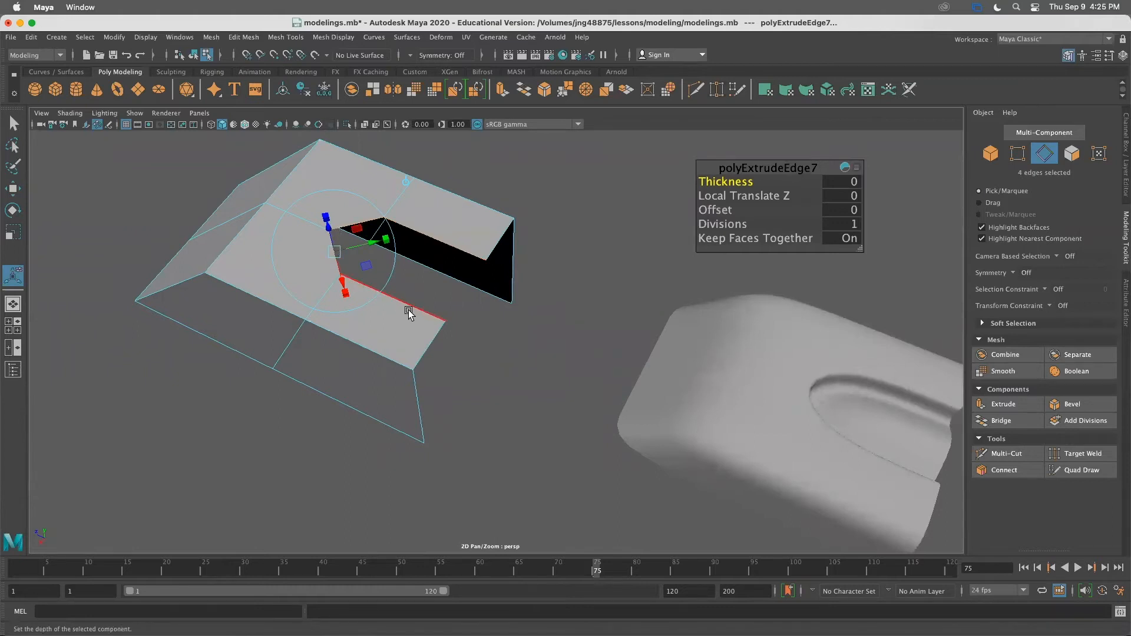
pyautogui.keyDown('alt'); pyautogui.moveTo(408, 309); pyautogui.dragTo(419, 287); pyautogui.keyUp('alt')
pyautogui.click(412, 164)
pyautogui.moveTo(396, 207)
pyautogui.mouseDown()
pyautogui.moveTo(397, 240)
pyautogui.moveTo(348, 215)
pyautogui.moveTo(454, 186)
pyautogui.moveTo(469, 196)
pyautogui.mouseUp()
pyautogui.keyDown('alt'); pyautogui.moveTo(540, 165); pyautogui.dragTo(443, 233); pyautogui.keyUp('alt')
pyautogui.keyDown('alt'); pyautogui.moveTo(443, 232); pyautogui.dragTo(445, 208, button='right'); pyautogui.keyUp('alt')
pyautogui.keyDown('alt'); pyautogui.moveTo(444, 209); pyautogui.dragTo(548, 230); pyautogui.keyUp('alt')
pyautogui.keyDown('alt'); pyautogui.moveTo(548, 230); pyautogui.dragTo(556, 222, button='right'); pyautogui.keyUp('alt')
pyautogui.keyDown('alt'); pyautogui.moveTo(556, 223); pyautogui.dragTo(473, 294); pyautogui.keyUp('alt')
# Try to close the recess floor with Fill Hole, and undo the fill
pyautogui.click(213, 38)
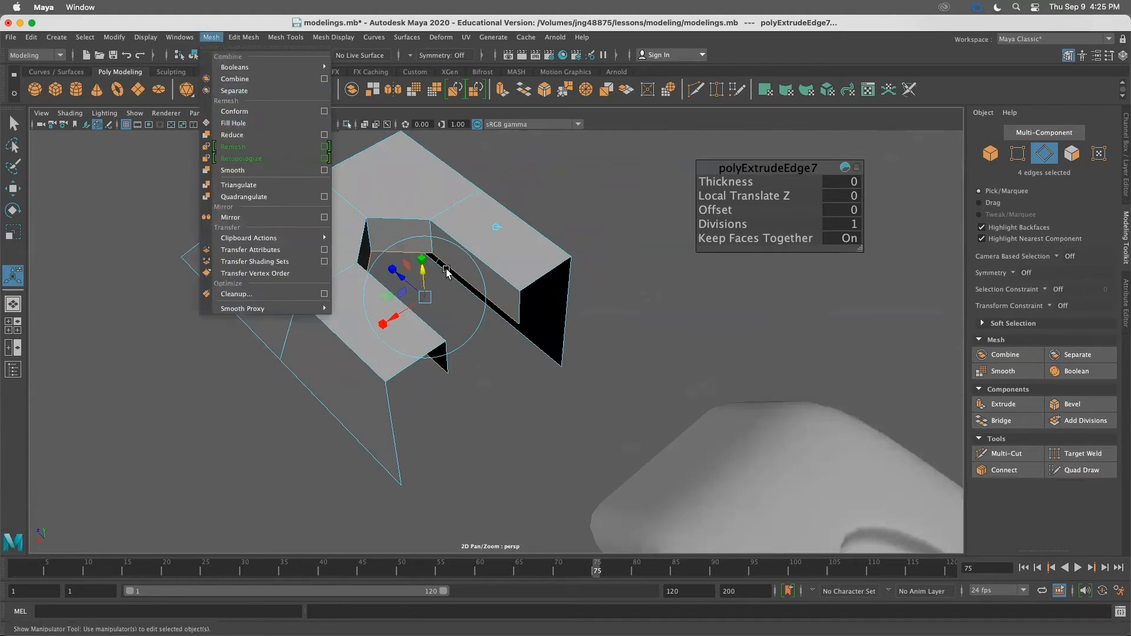
pyautogui.keyDown('alt'); pyautogui.moveTo(630, 302); pyautogui.dragTo(629, 240); pyautogui.keyUp('alt')
pyautogui.keyDown('alt'); pyautogui.moveTo(629, 240); pyautogui.dragTo(632, 288, button='right'); pyautogui.keyUp('alt')
pyautogui.keyDown('alt'); pyautogui.moveTo(632, 288); pyautogui.dragTo(527, 248, button='middle'); pyautogui.keyUp('alt')
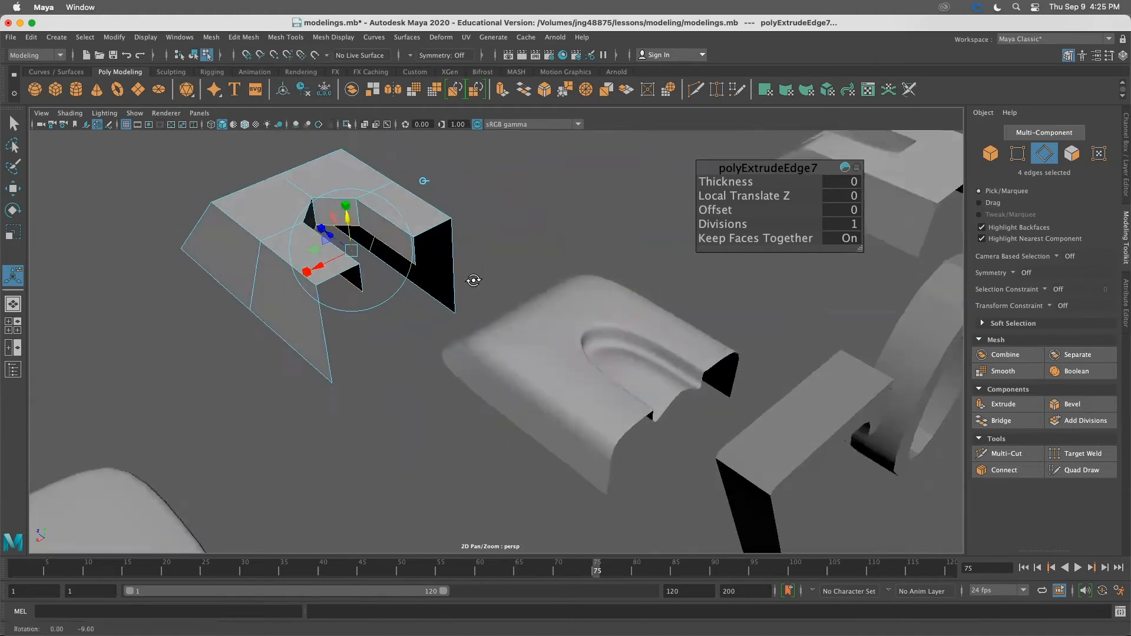
pyautogui.keyDown('alt'); pyautogui.moveTo(467, 277); pyautogui.dragTo(442, 300); pyautogui.keyUp('alt')
pyautogui.click(211, 37)
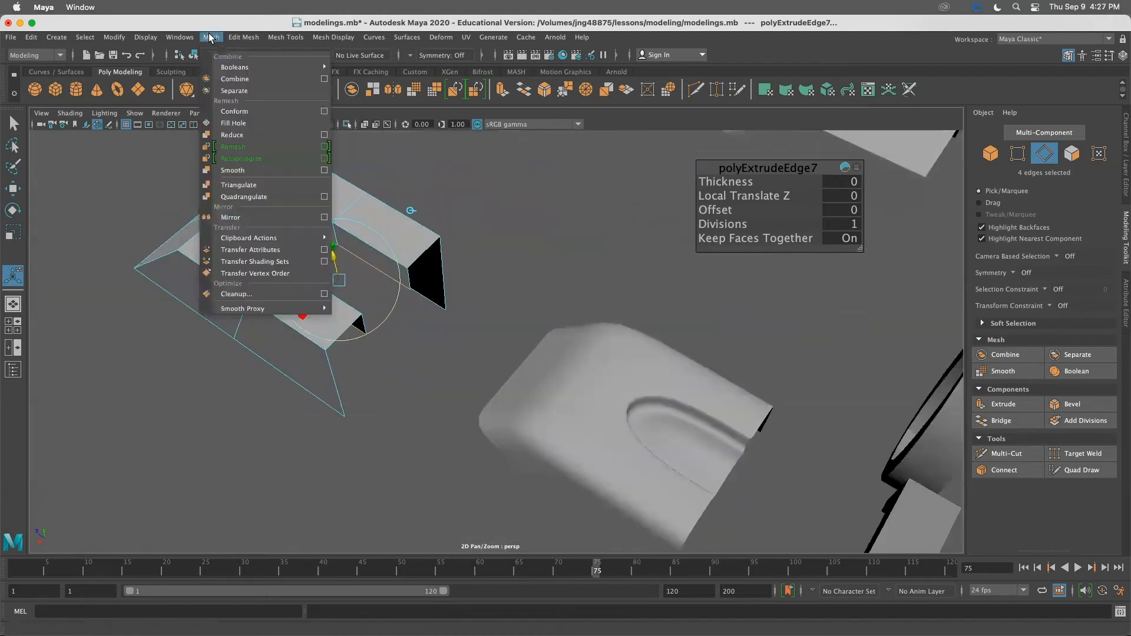
pyautogui.click(246, 124)
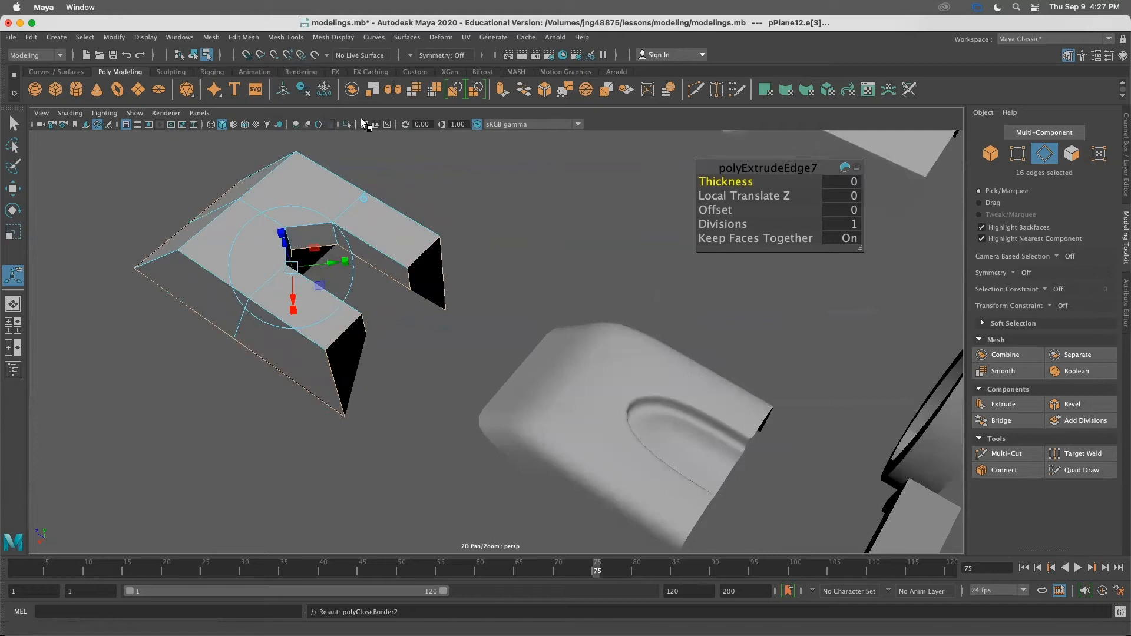
pyautogui.keyDown('alt'); pyautogui.moveTo(436, 277); pyautogui.dragTo(426, 322); pyautogui.keyUp('alt')
pyautogui.press('super+z')
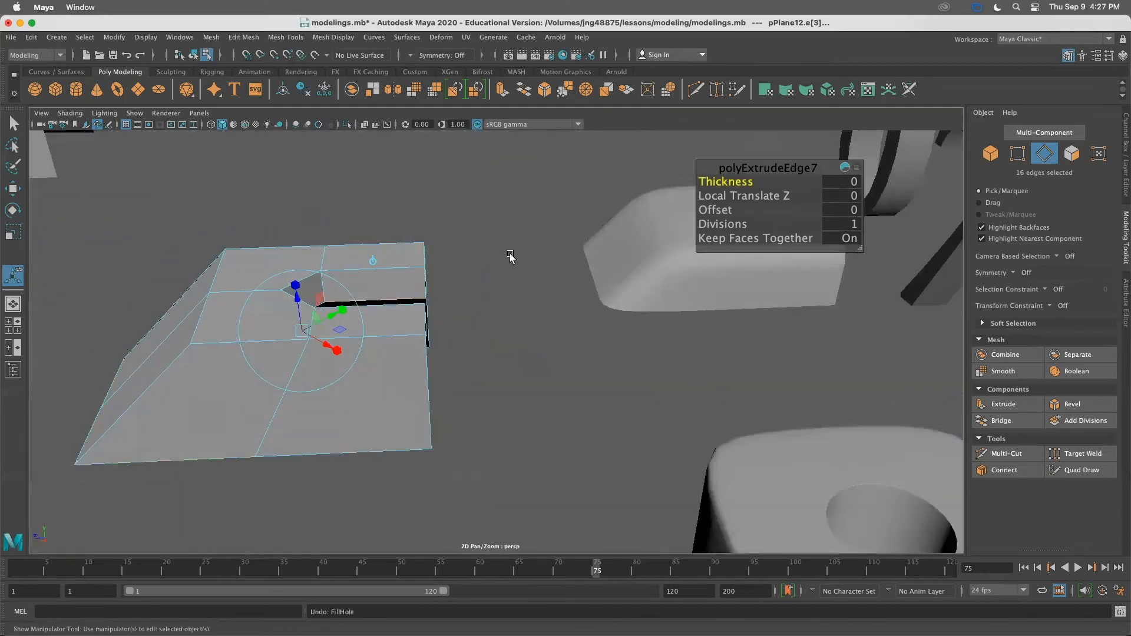
# Try to bridge the lower edges of the recess's two long side walls to form a floor
pyautogui.keyDown('alt'); pyautogui.moveTo(366, 469); pyautogui.dragTo(305, 478); pyautogui.keyUp('alt')
pyautogui.keyDown('alt'); pyautogui.moveTo(401, 306); pyautogui.dragTo(383, 289); pyautogui.keyUp('alt')
pyautogui.click(406, 312)
pyautogui.click(469, 353)
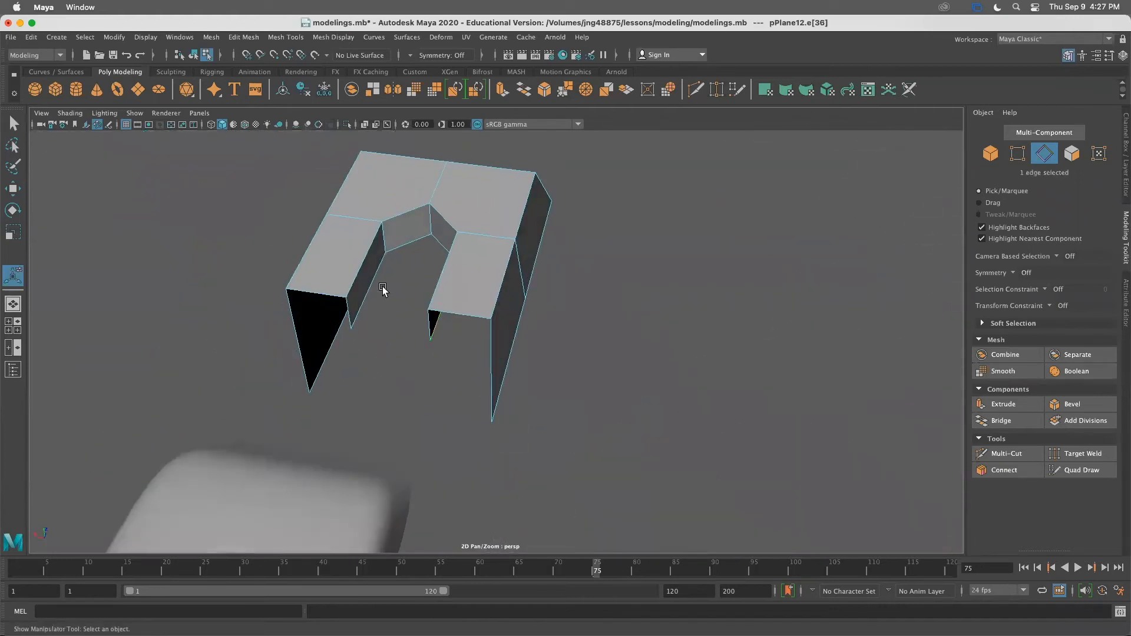
pyautogui.keyDown('shift'); pyautogui.click(377, 290); pyautogui.keyUp('shift')
pyautogui.keyDown('alt'); pyautogui.moveTo(368, 359); pyautogui.dragTo(441, 355); pyautogui.keyUp('alt')
pyautogui.click(1023, 416)
pyautogui.moveTo(666, 412)
pyautogui.keyDown('alt'); pyautogui.mouseDown()
pyautogui.moveTo(513, 436)
pyautogui.moveTo(393, 346)
pyautogui.moveTo(454, 349)
pyautogui.mouseUp(); pyautogui.keyUp('alt')
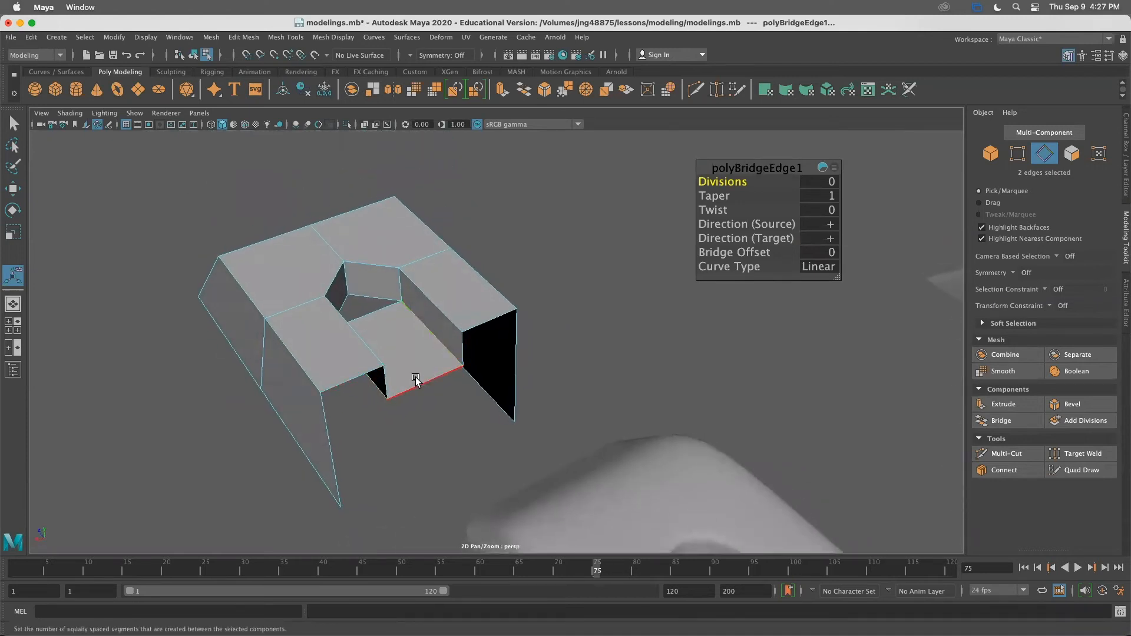
# Try to fill the remaining triangular gap at the back of the bridged recess floor with Fill Hole
pyautogui.keyDown('alt'); pyautogui.moveTo(416, 380); pyautogui.dragTo(461, 442); pyautogui.keyUp('alt')
pyautogui.click(595, 366)
pyautogui.keyDown('alt'); pyautogui.moveTo(493, 373); pyautogui.dragTo(401, 392); pyautogui.keyUp('alt')
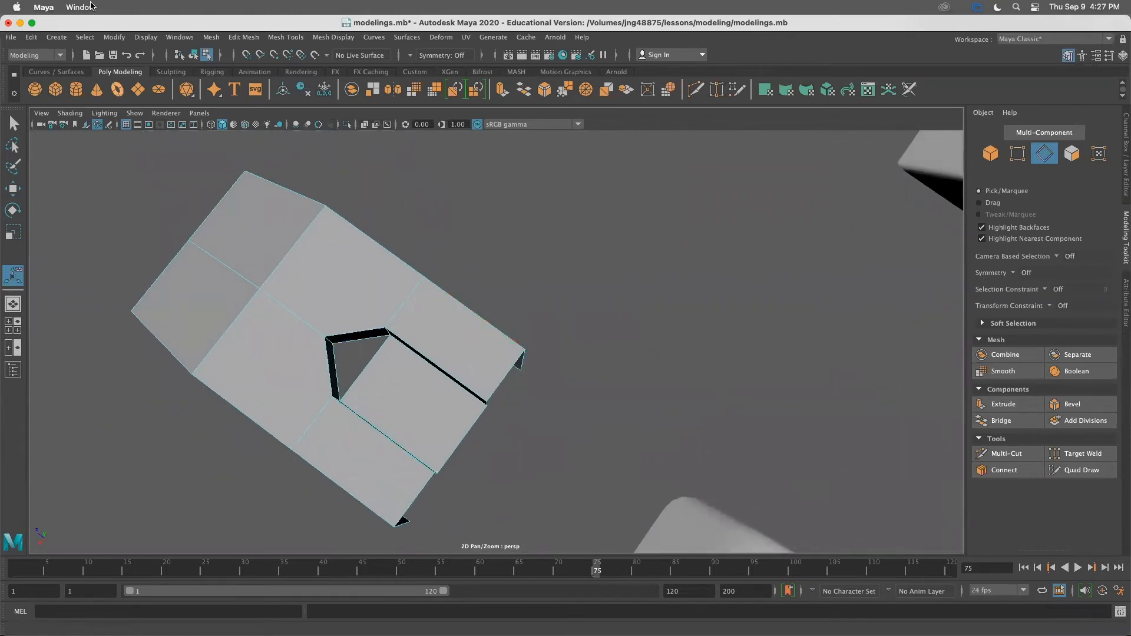
pyautogui.click(211, 38)
pyautogui.click(238, 122)
pyautogui.keyDown('alt'); pyautogui.moveTo(527, 338); pyautogui.dragTo(609, 214); pyautogui.keyUp('alt')
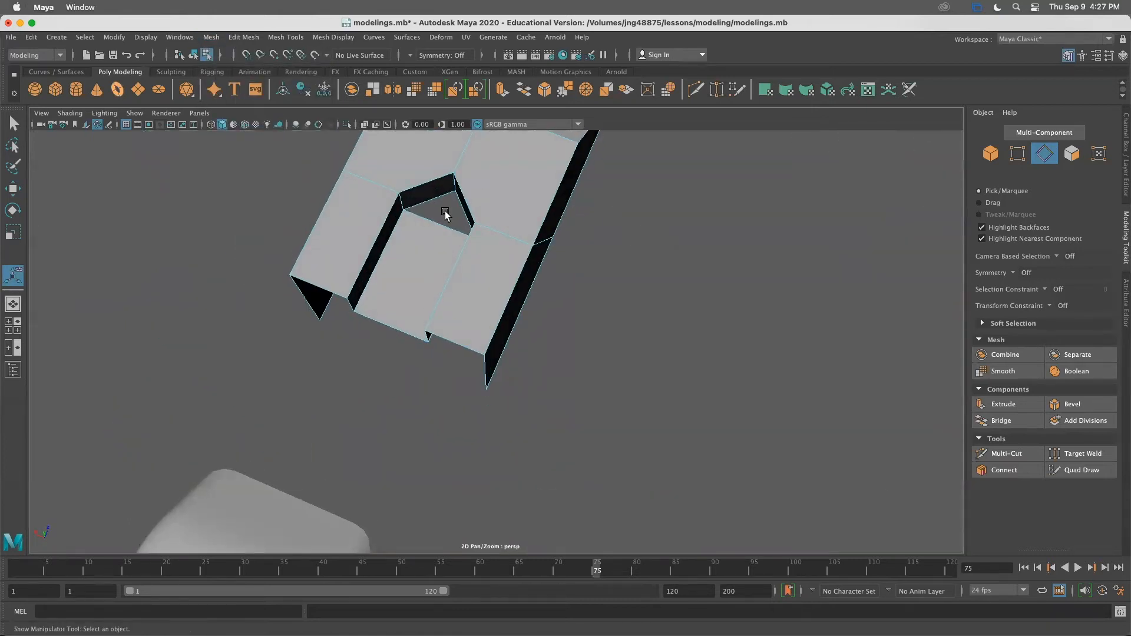
pyautogui.click(471, 222)
pyautogui.click(210, 37)
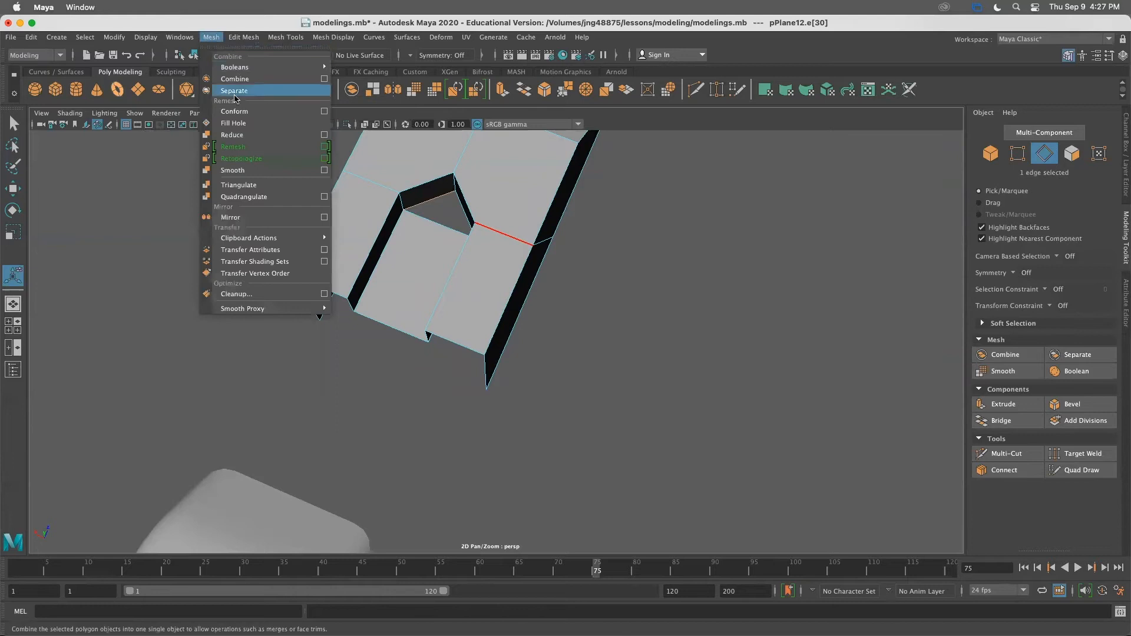
pyautogui.click(251, 123)
# Undo the recent changes back to before the bridge across the recess floor
pyautogui.keyDown('alt'); pyautogui.moveTo(719, 346); pyautogui.dragTo(570, 333); pyautogui.keyUp('alt')
pyautogui.press('z')
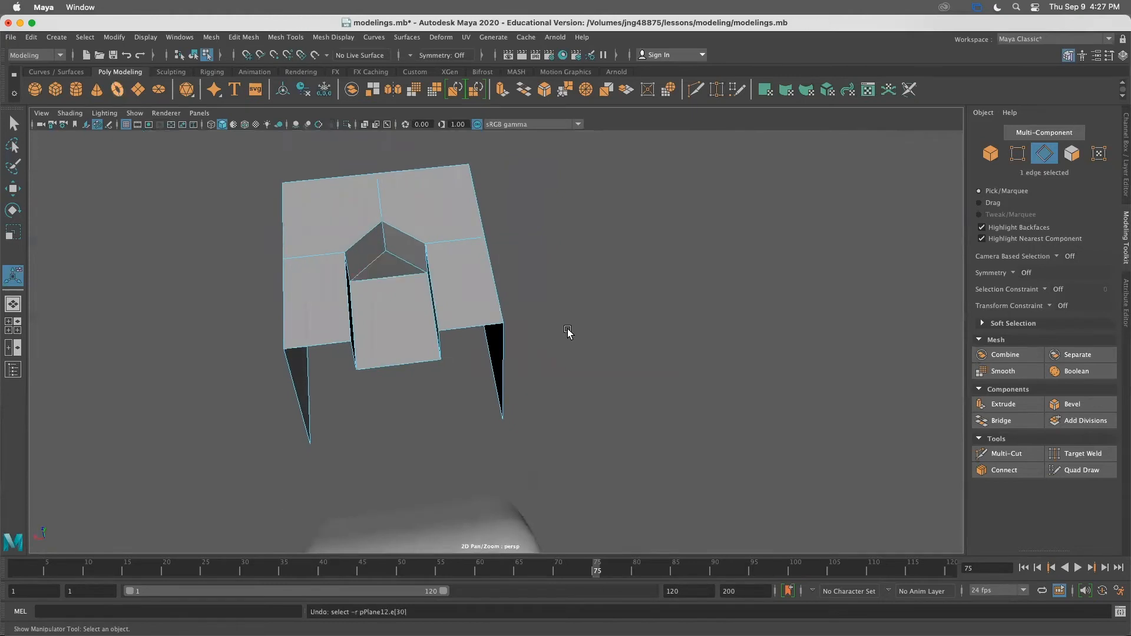
pyautogui.press('z')
# Select the four lower edges of the recess walls and try to create the floor with Fill Hole
pyautogui.keyDown('alt'); pyautogui.moveTo(475, 369); pyautogui.dragTo(472, 306); pyautogui.keyUp('alt')
pyautogui.click(370, 292)
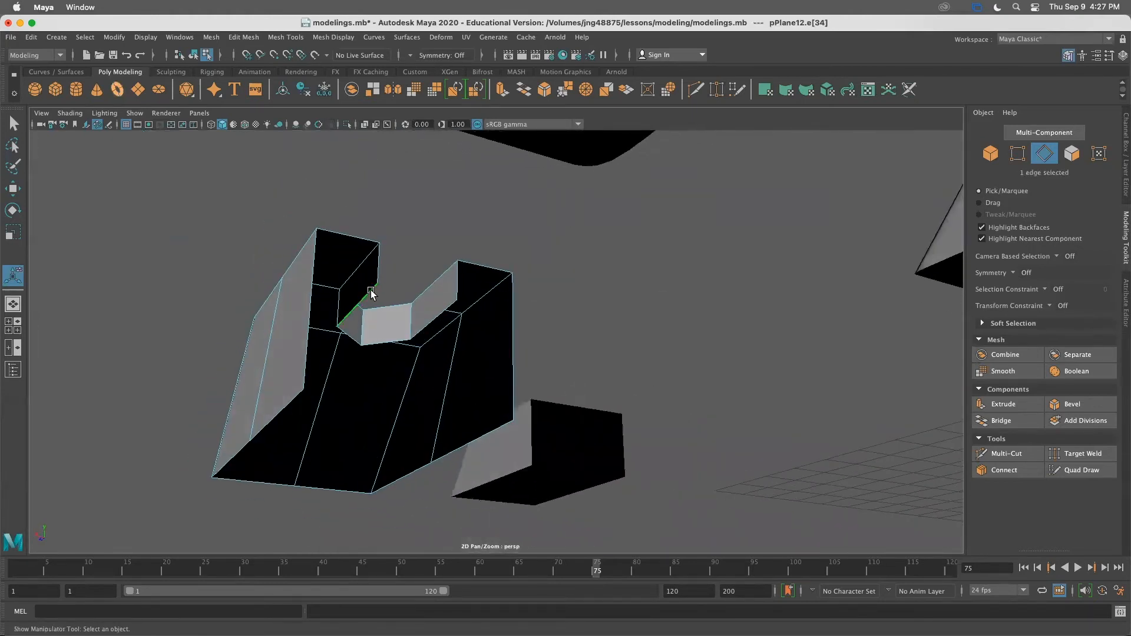
pyautogui.keyDown('shift'); pyautogui.click(349, 335); pyautogui.keyUp('shift')
pyautogui.keyDown('shift'); pyautogui.click(389, 338); pyautogui.keyUp('shift')
pyautogui.keyDown('shift'); pyautogui.click(434, 317); pyautogui.keyUp('shift')
pyautogui.keyDown('alt'); pyautogui.moveTo(474, 349); pyautogui.dragTo(487, 406); pyautogui.keyUp('alt')
pyautogui.keyDown('alt'); pyautogui.moveTo(608, 383); pyautogui.dragTo(606, 374); pyautogui.keyUp('alt')
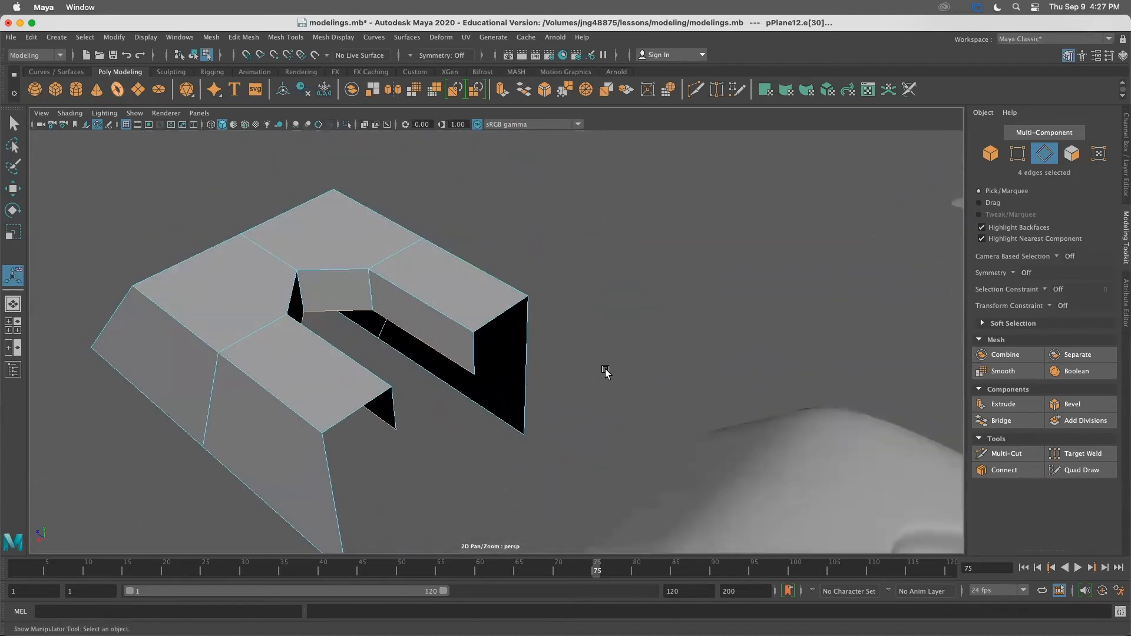
pyautogui.click(208, 38)
pyautogui.click(228, 128)
# Try Fill Hole from only one long wall's lower edge, and undo the result
pyautogui.click(435, 349)
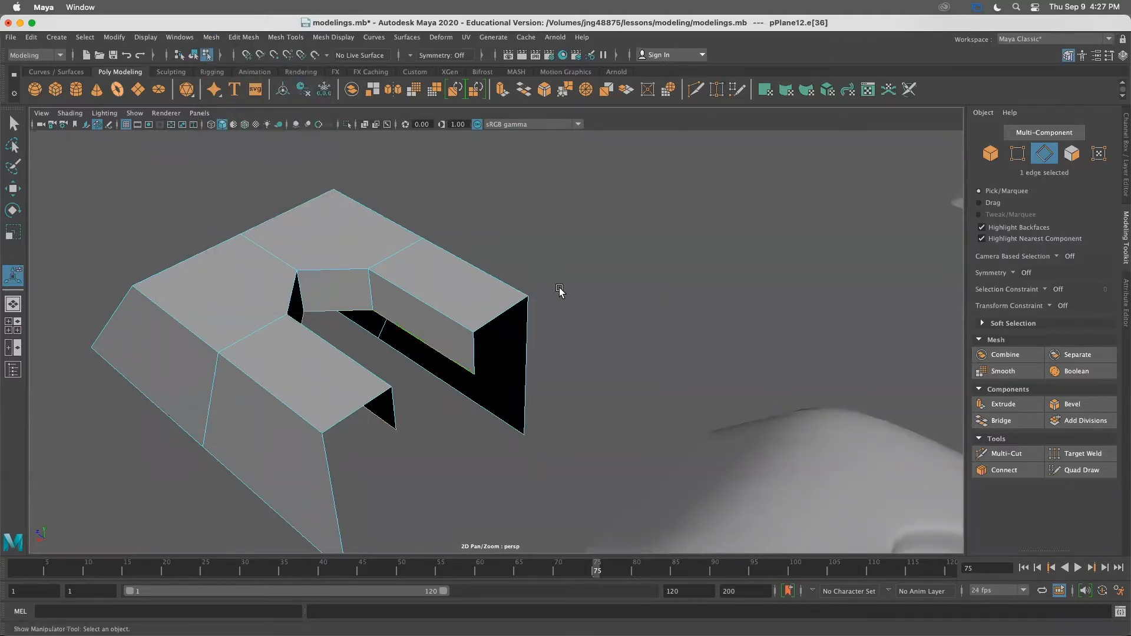
pyautogui.click(207, 37)
pyautogui.click(230, 127)
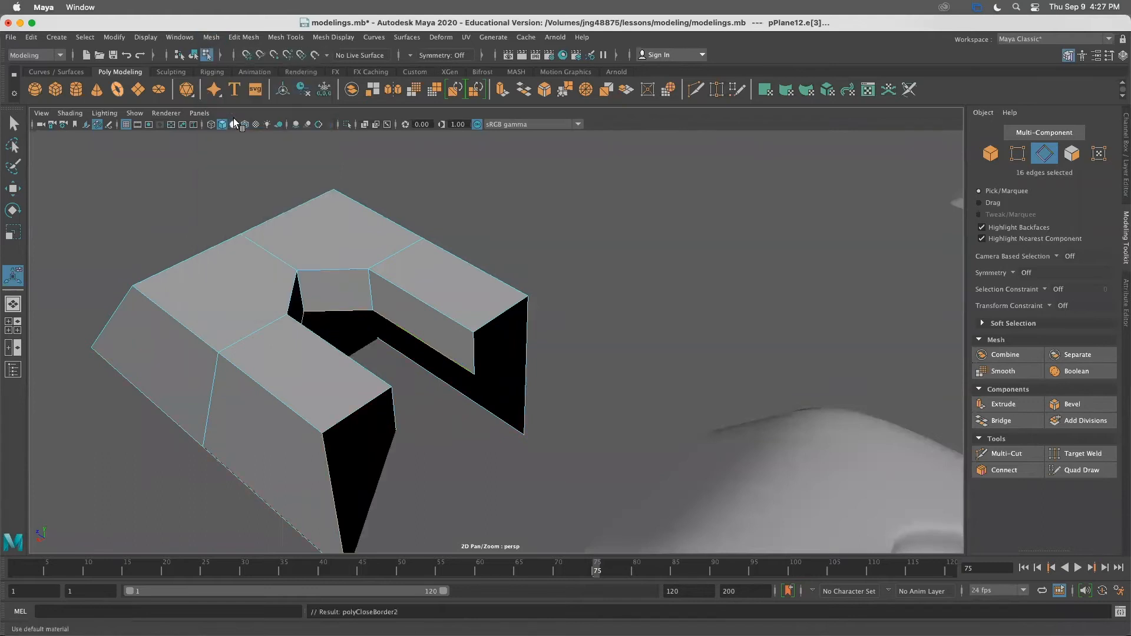
pyautogui.keyDown('alt'); pyautogui.moveTo(330, 224); pyautogui.dragTo(494, 217); pyautogui.keyUp('alt')
pyautogui.press('super+z')
pyautogui.click(595, 267)
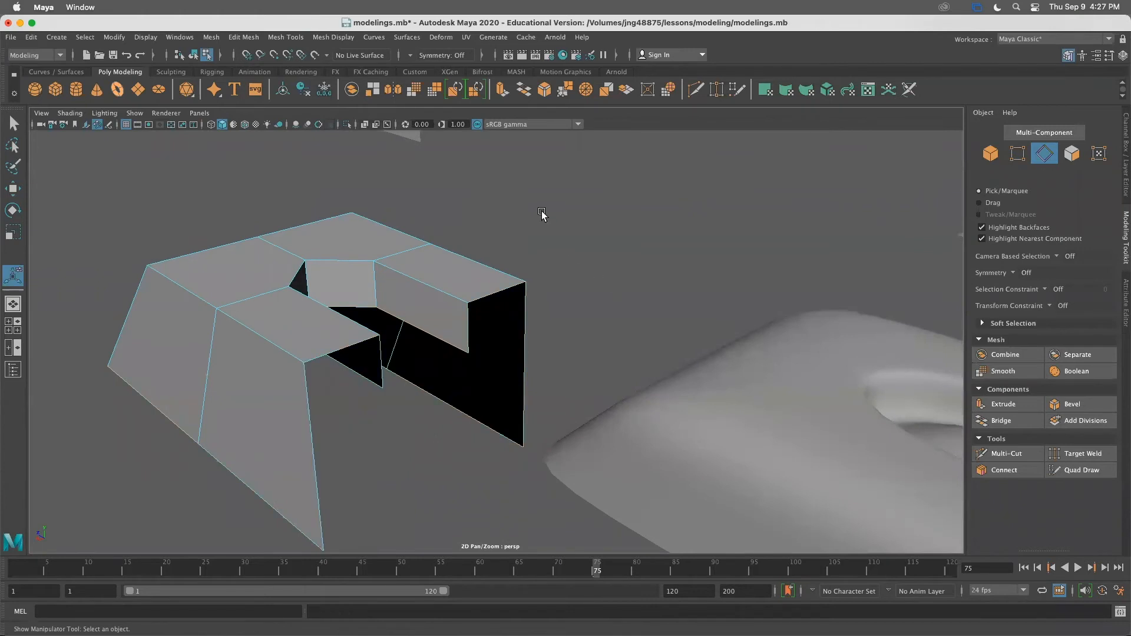
pyautogui.moveTo(588, 261)
pyautogui.keyDown('alt'); pyautogui.mouseDown()
pyautogui.moveTo(576, 283)
pyautogui.moveTo(589, 281)
pyautogui.mouseUp(); pyautogui.keyUp('alt')
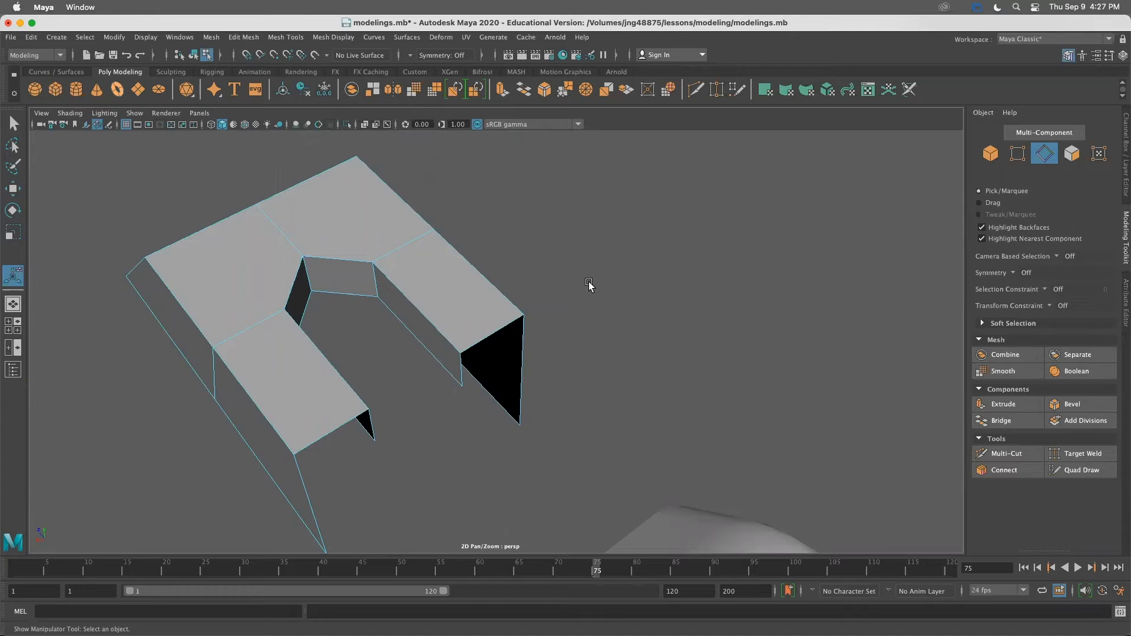
pyautogui.click(211, 37)
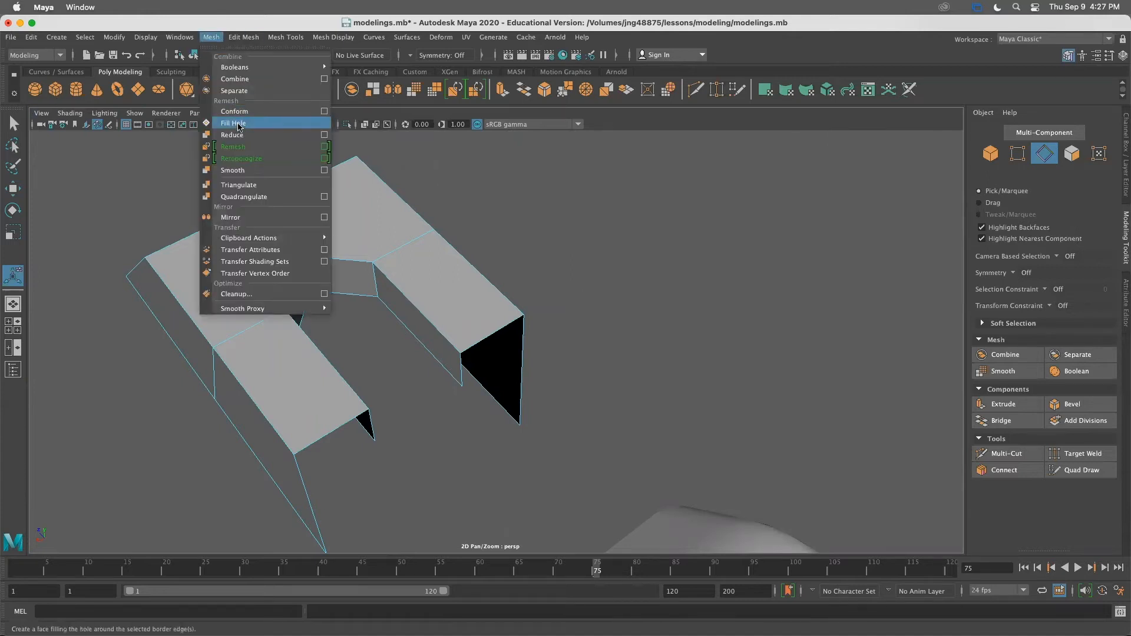
pyautogui.click(676, 346)
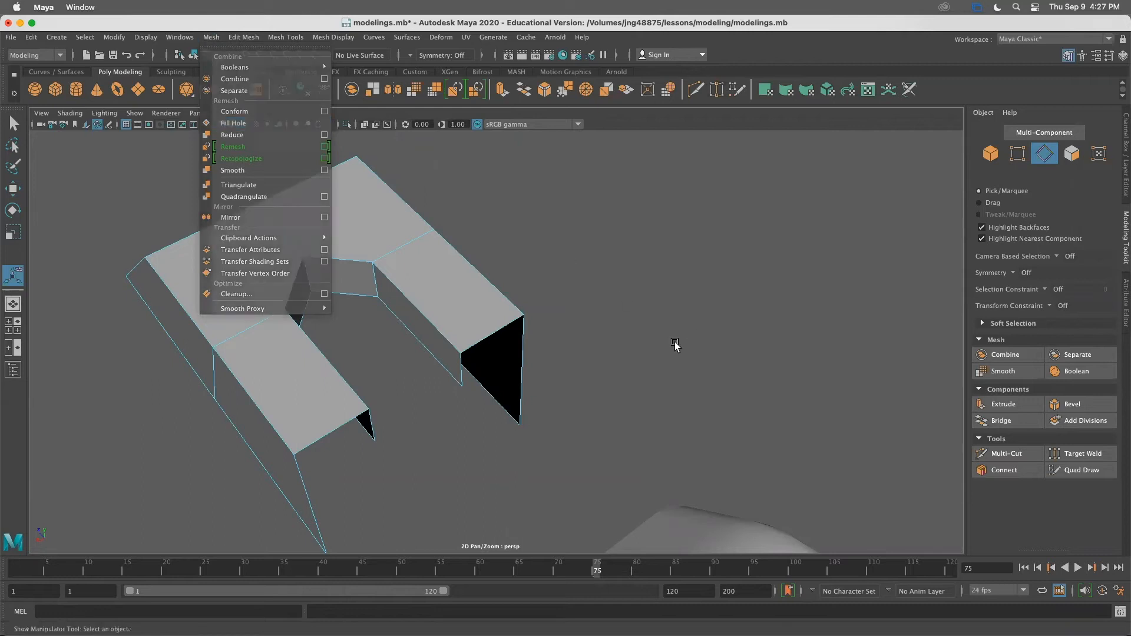
# Compare the open-recess block with the 07 reference and the neighbouring shapes from farther away
pyautogui.scroll(-10, 673, 343)
pyautogui.keyDown('alt'); pyautogui.moveTo(550, 382); pyautogui.dragTo(666, 353); pyautogui.keyUp('alt')
pyautogui.click(590, 269)
pyautogui.keyDown('alt'); pyautogui.moveTo(611, 282); pyautogui.dragTo(509, 344, button='middle'); pyautogui.keyUp('alt')
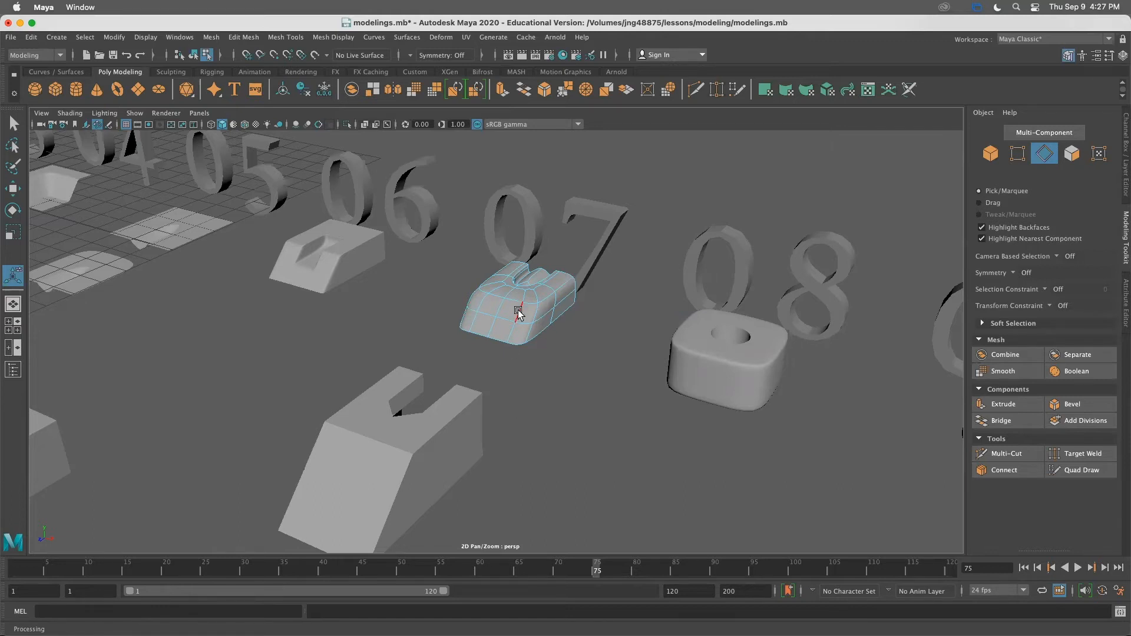
pyautogui.scroll(-3, 468, 265)
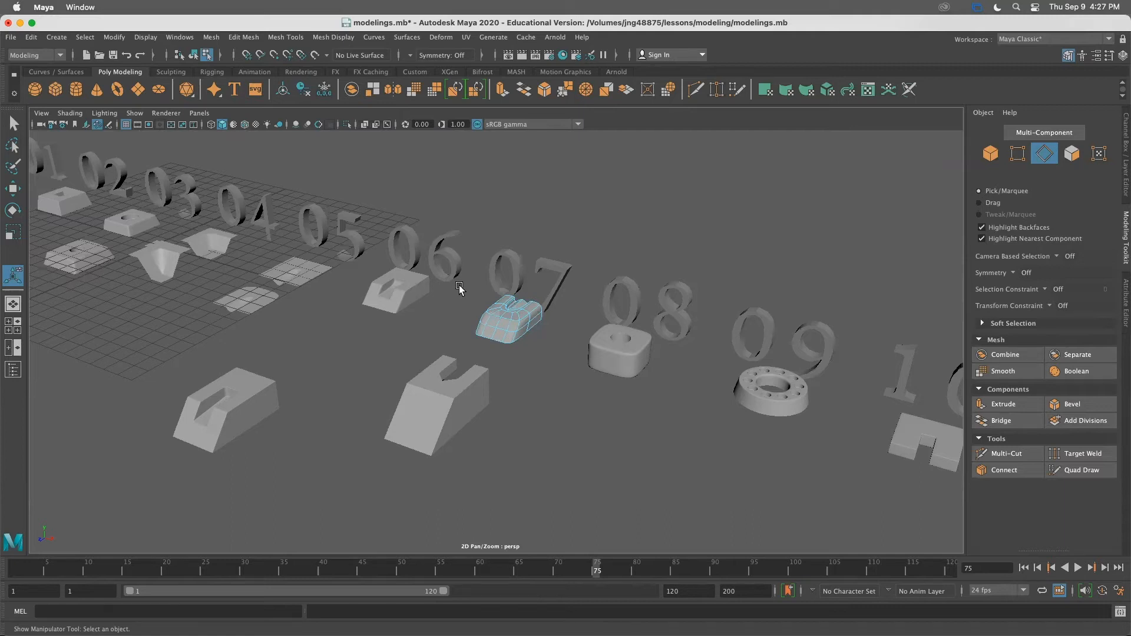
pyautogui.keyDown('alt'); pyautogui.moveTo(521, 402); pyautogui.dragTo(481, 414); pyautogui.keyUp('alt')
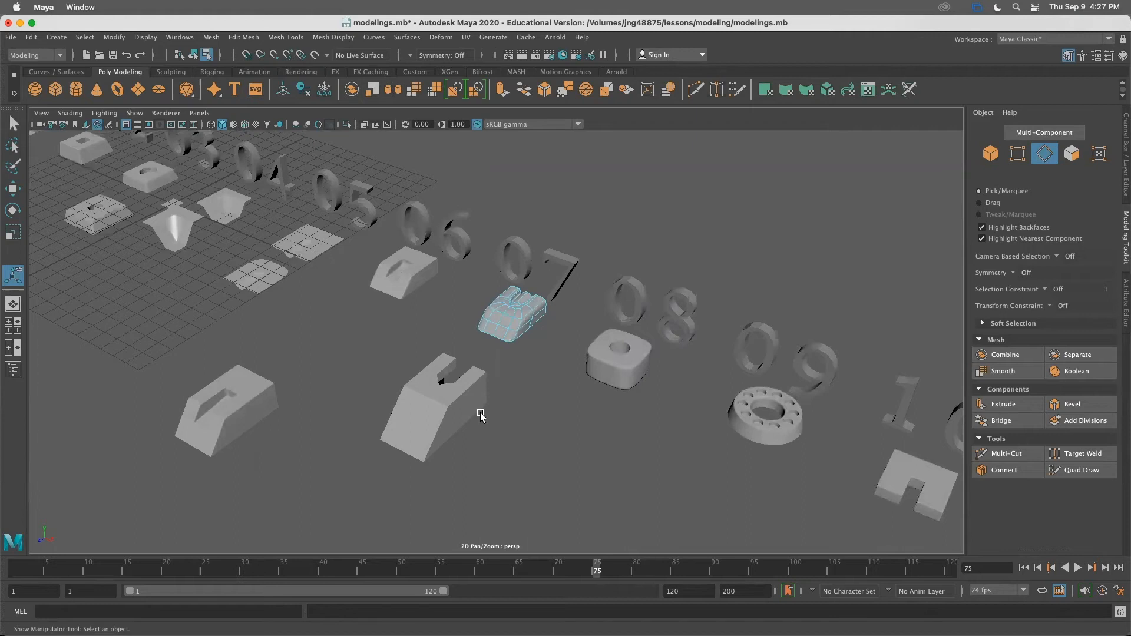
# Bridge the lower edges of the two long recess walls to form the main part of the 07 block's recess floor
pyautogui.keyDown('alt'); pyautogui.moveTo(541, 361); pyautogui.dragTo(634, 407, button='right'); pyautogui.keyUp('alt')
pyautogui.click(386, 459)
pyautogui.keyDown('alt'); pyautogui.moveTo(423, 448); pyautogui.dragTo(324, 446); pyautogui.keyUp('alt')
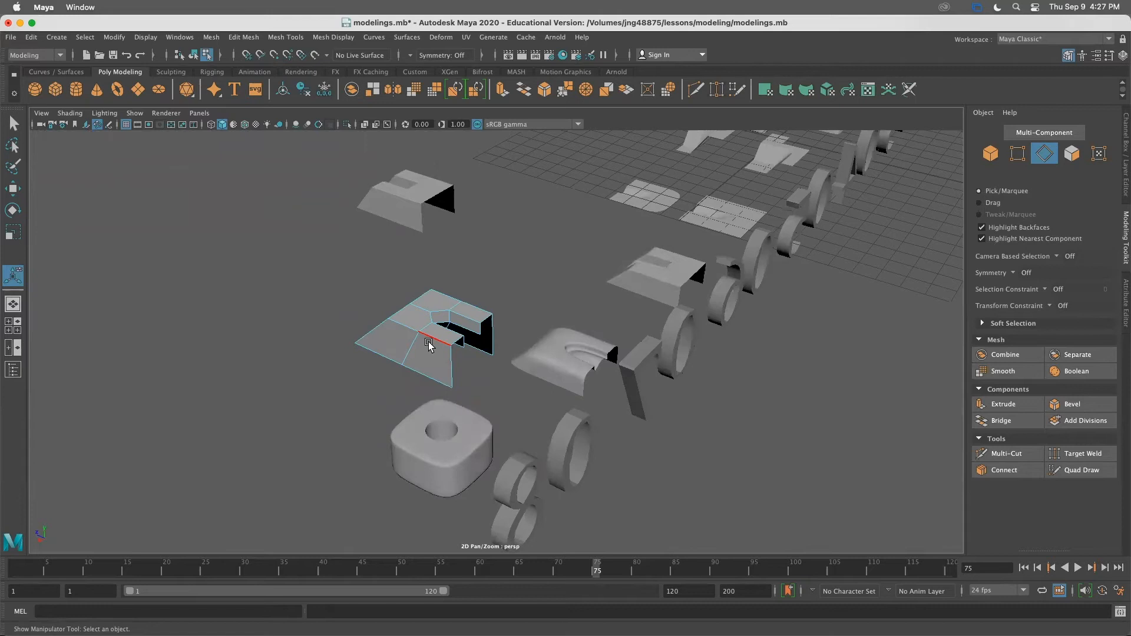
pyautogui.keyDown('alt'); pyautogui.moveTo(428, 346); pyautogui.dragTo(714, 364, button='right'); pyautogui.keyUp('alt')
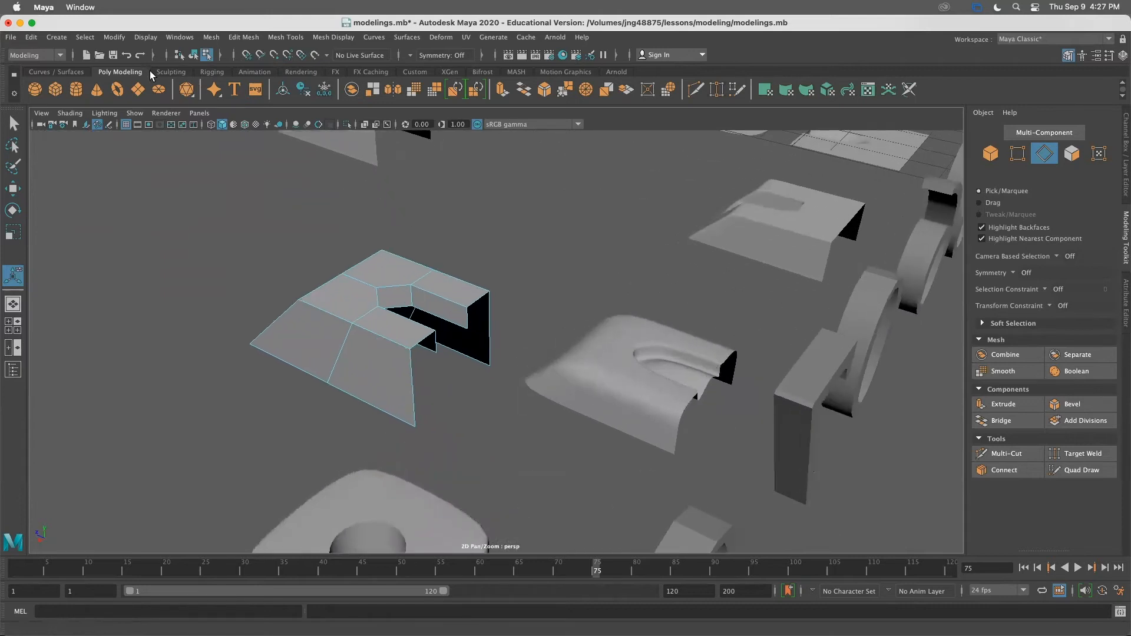
pyautogui.keyDown('alt'); pyautogui.moveTo(285, 295); pyautogui.dragTo(348, 259); pyautogui.keyUp('alt')
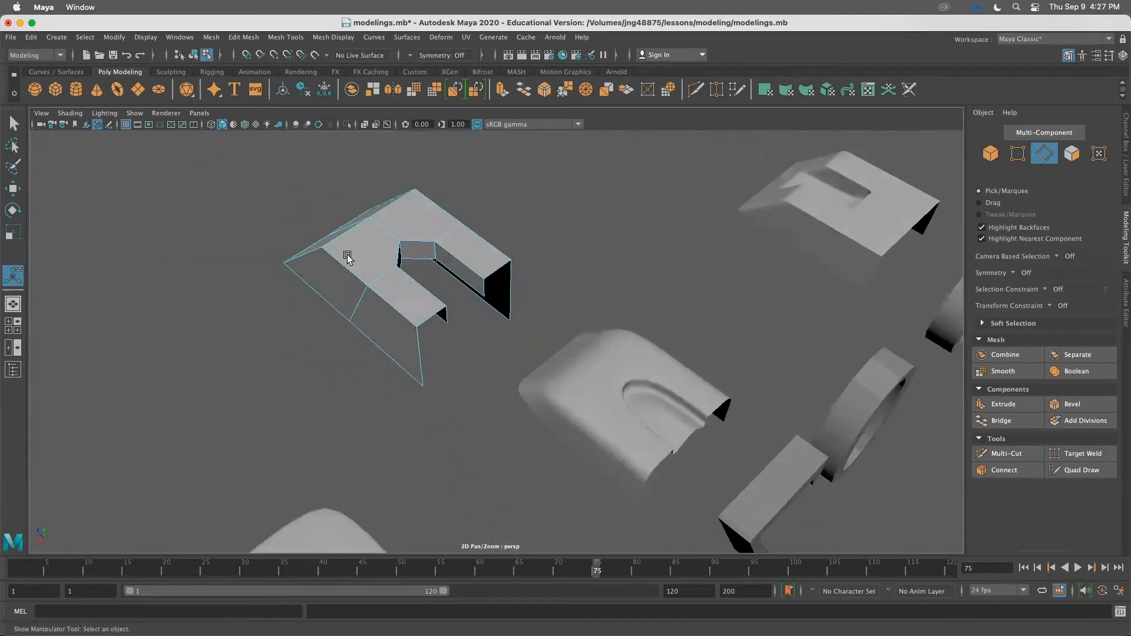
pyautogui.keyDown('alt'); pyautogui.moveTo(348, 259); pyautogui.dragTo(608, 387, button='right'); pyautogui.keyUp('alt')
pyautogui.keyDown('alt'); pyautogui.moveTo(609, 386); pyautogui.dragTo(375, 338); pyautogui.keyUp('alt')
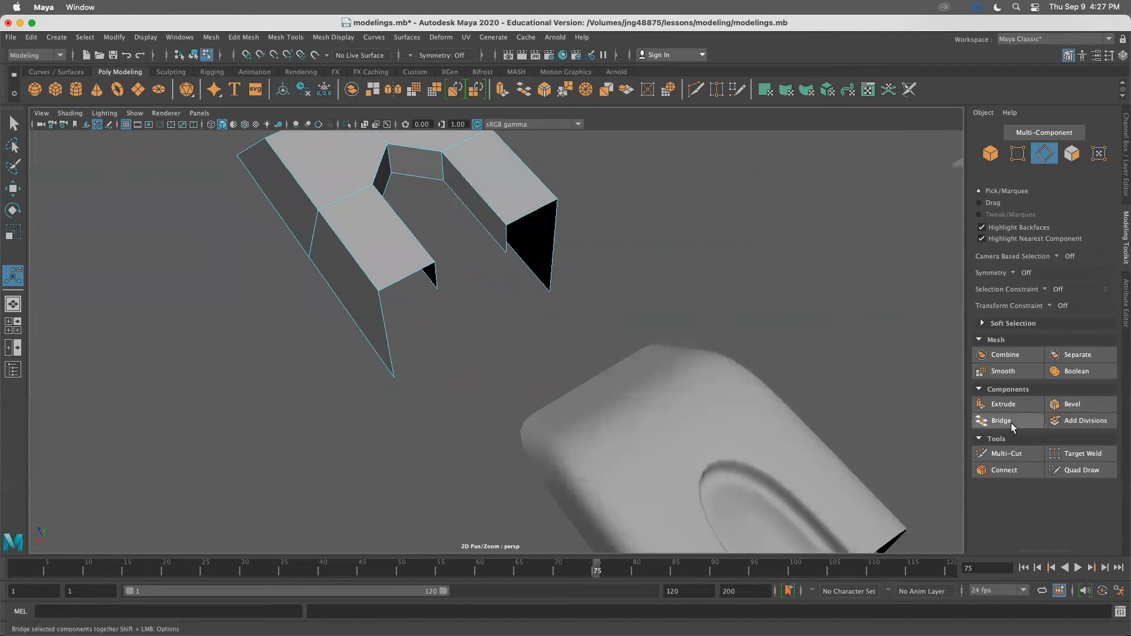
pyautogui.keyDown('alt'); pyautogui.moveTo(342, 230); pyautogui.dragTo(399, 287); pyautogui.keyUp('alt')
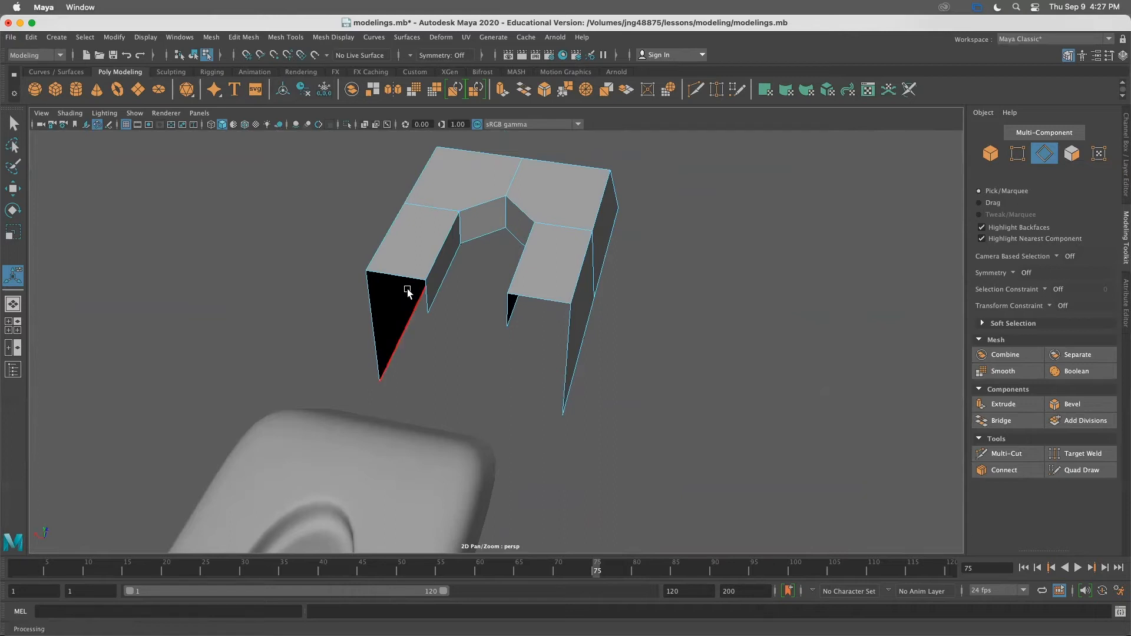
pyautogui.click(458, 260)
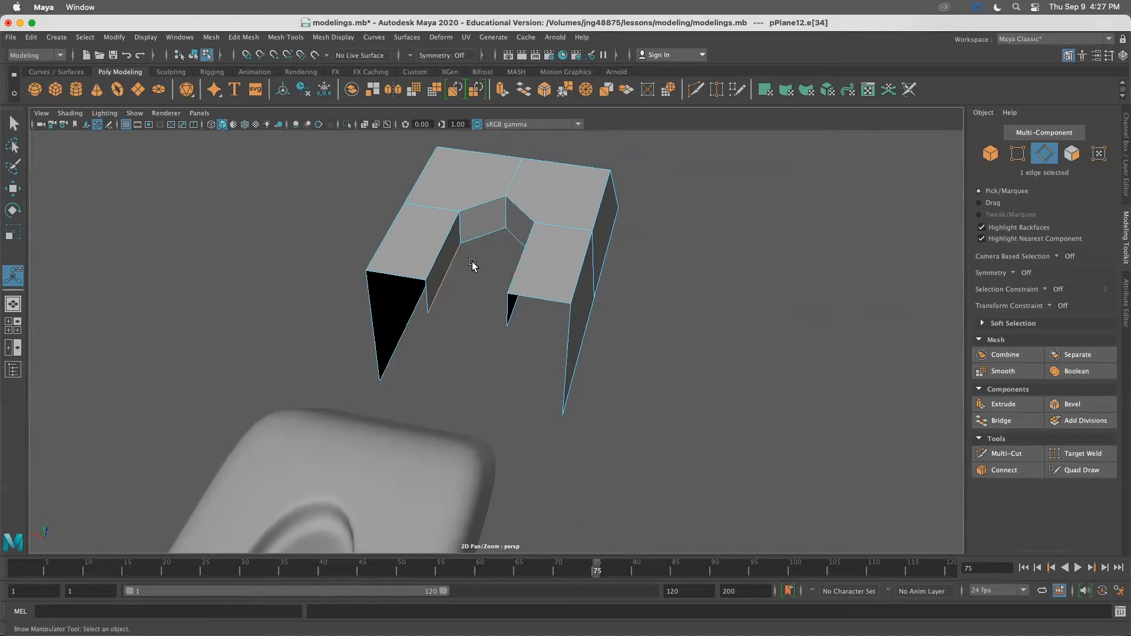
pyautogui.keyDown('alt'); pyautogui.moveTo(482, 272); pyautogui.dragTo(512, 272); pyautogui.keyUp('alt')
pyautogui.keyDown('shift'); pyautogui.click(494, 298); pyautogui.keyUp('shift')
pyautogui.click(1002, 421)
# Close the remaining triangular gap at the closed end of the recess floor with Fill Hole, using its border edge
pyautogui.click(508, 281)
pyautogui.keyDown('alt'); pyautogui.moveTo(508, 281); pyautogui.dragTo(450, 323); pyautogui.keyUp('alt')
pyautogui.click(421, 357)
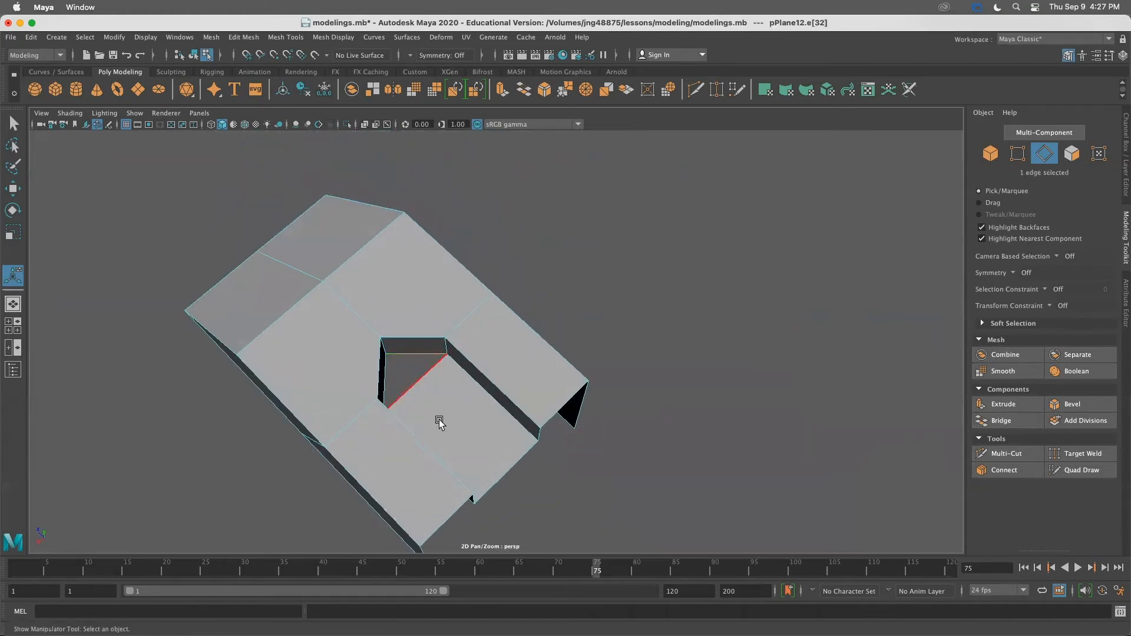
pyautogui.keyDown('alt'); pyautogui.moveTo(439, 419); pyautogui.dragTo(451, 414); pyautogui.keyUp('alt')
pyautogui.click(207, 38)
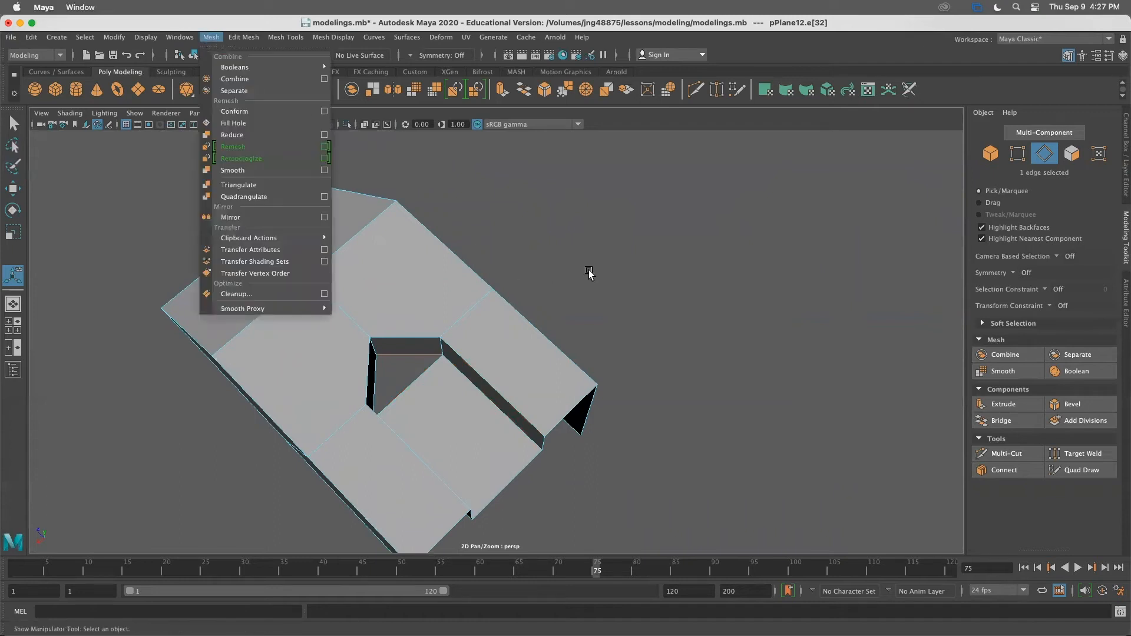
pyautogui.click(587, 271)
pyautogui.click(210, 39)
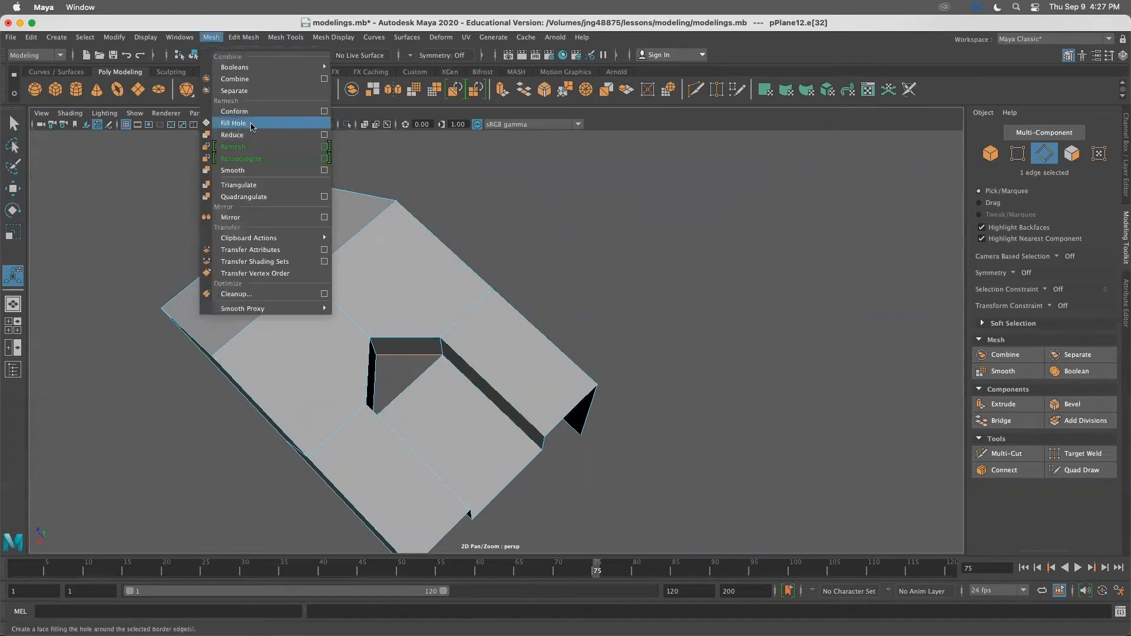
# Fill the triangular hole at the inner end of the groove with a new face
pyautogui.click(243, 122)
pyautogui.click(514, 240)
pyautogui.keyDown('alt'); pyautogui.moveTo(514, 240); pyautogui.dragTo(472, 272); pyautogui.keyUp('alt')
# Connect the end edges of the groove floor to add a lengthwise edge along its middle
pyautogui.click(994, 470)
pyautogui.click(526, 373)
pyautogui.keyDown('alt'); pyautogui.moveTo(525, 372); pyautogui.dragTo(470, 328); pyautogui.keyUp('alt')
pyautogui.click(13, 124)
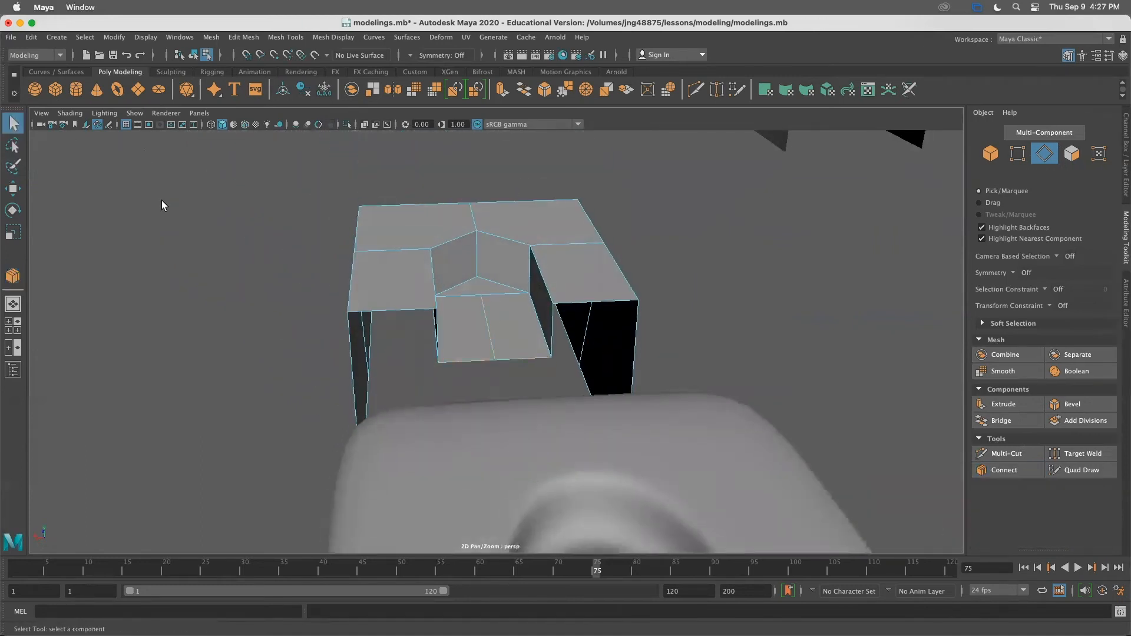
# Raise the middle edge of the groove floor vertically to form a ridge
pyautogui.keyDown('alt'); pyautogui.moveTo(161, 200); pyautogui.dragTo(422, 362); pyautogui.keyUp('alt')
pyautogui.click(514, 349)
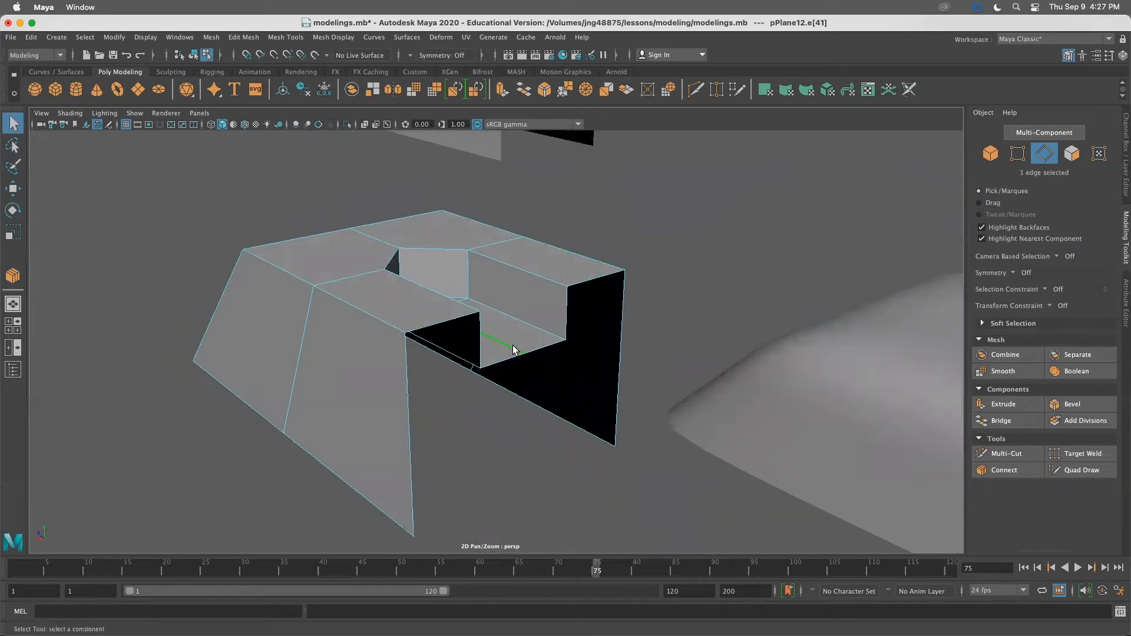
pyautogui.press('w')
pyautogui.moveTo(472, 277); pyautogui.dragTo(473, 214)
pyautogui.keyDown('alt'); pyautogui.moveTo(514, 250); pyautogui.dragTo(446, 265); pyautogui.keyUp('alt')
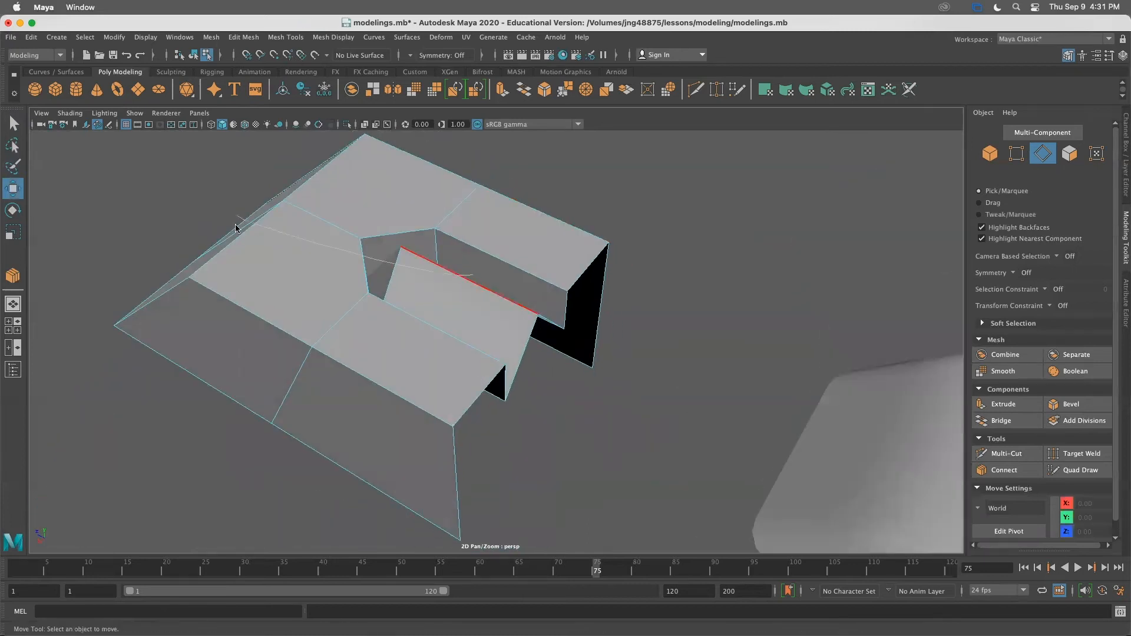
# Return to object mode, show the mesh in smooth preview and clear the selection
pyautogui.moveTo(475, 285); pyautogui.dragTo(522, 336, button='right')
pyautogui.moveTo(557, 385); pyautogui.dragTo(521, 279, button='right')
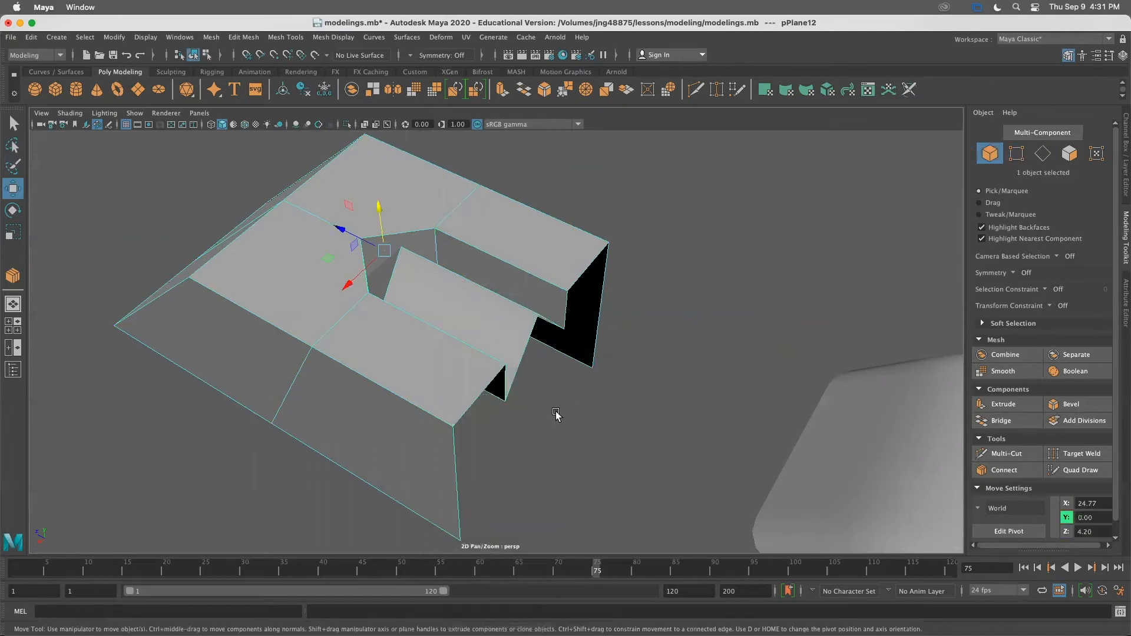
pyautogui.press('3')
pyautogui.keyDown('alt'); pyautogui.moveTo(431, 361); pyautogui.dragTo(462, 339); pyautogui.keyUp('alt')
pyautogui.click(578, 339)
pyautogui.moveTo(578, 368)
pyautogui.keyDown('alt'); pyautogui.mouseDown()
pyautogui.moveTo(580, 406)
pyautogui.moveTo(578, 396)
pyautogui.moveTo(657, 385)
pyautogui.moveTo(520, 382)
pyautogui.moveTo(565, 379)
pyautogui.mouseUp(); pyautogui.keyUp('alt')
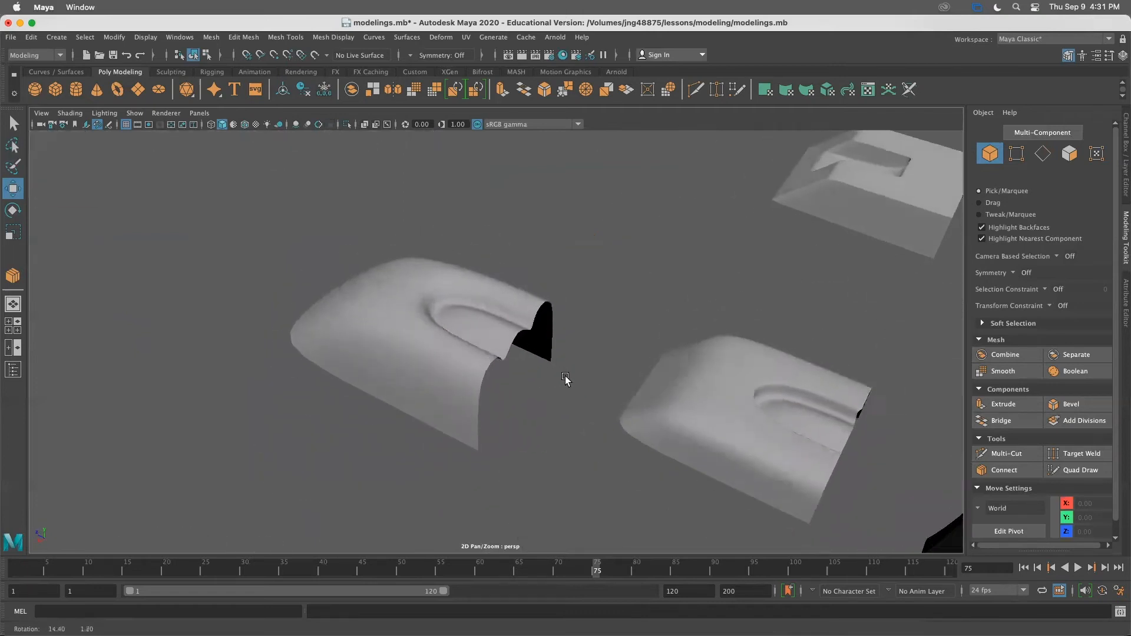
# Compare the grooved mesh's unsmoothed cage with its smooth preview
pyautogui.click(407, 323)
pyautogui.press('1')
pyautogui.moveTo(472, 397)
pyautogui.keyDown('alt'); pyautogui.mouseDown()
pyautogui.moveTo(510, 414)
pyautogui.moveTo(487, 412)
pyautogui.mouseUp(); pyautogui.keyUp('alt')
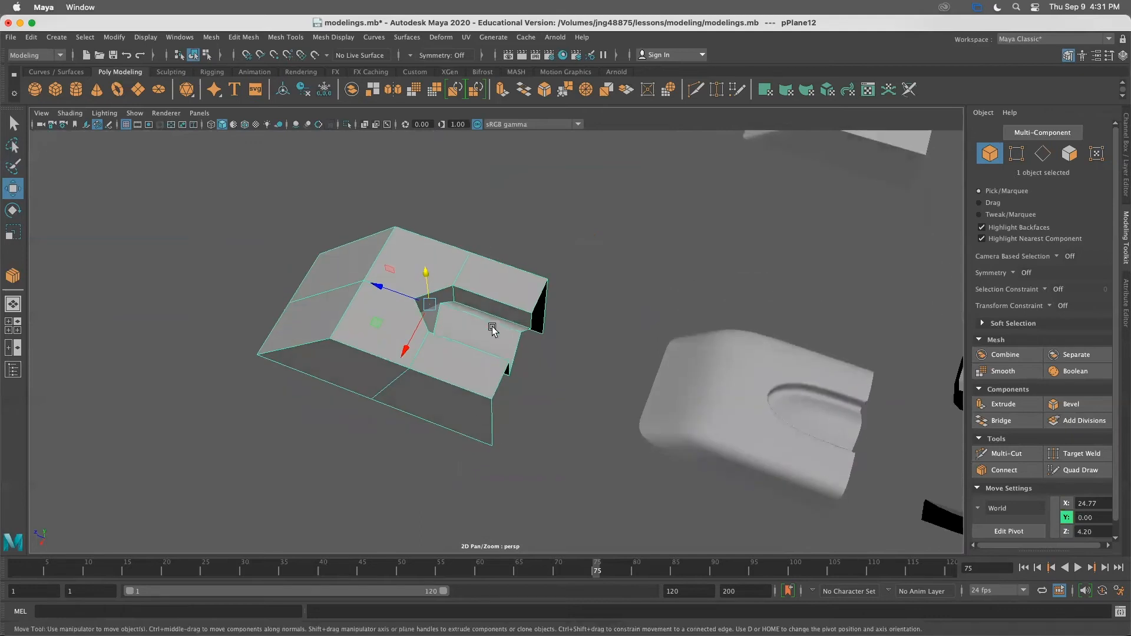
pyautogui.press('3')
pyautogui.keyDown('alt'); pyautogui.moveTo(518, 374); pyautogui.dragTo(679, 394, button='right'); pyautogui.keyUp('alt')
pyautogui.keyDown('alt'); pyautogui.moveTo(679, 394); pyautogui.dragTo(380, 376); pyautogui.keyUp('alt')
pyautogui.click(380, 378)
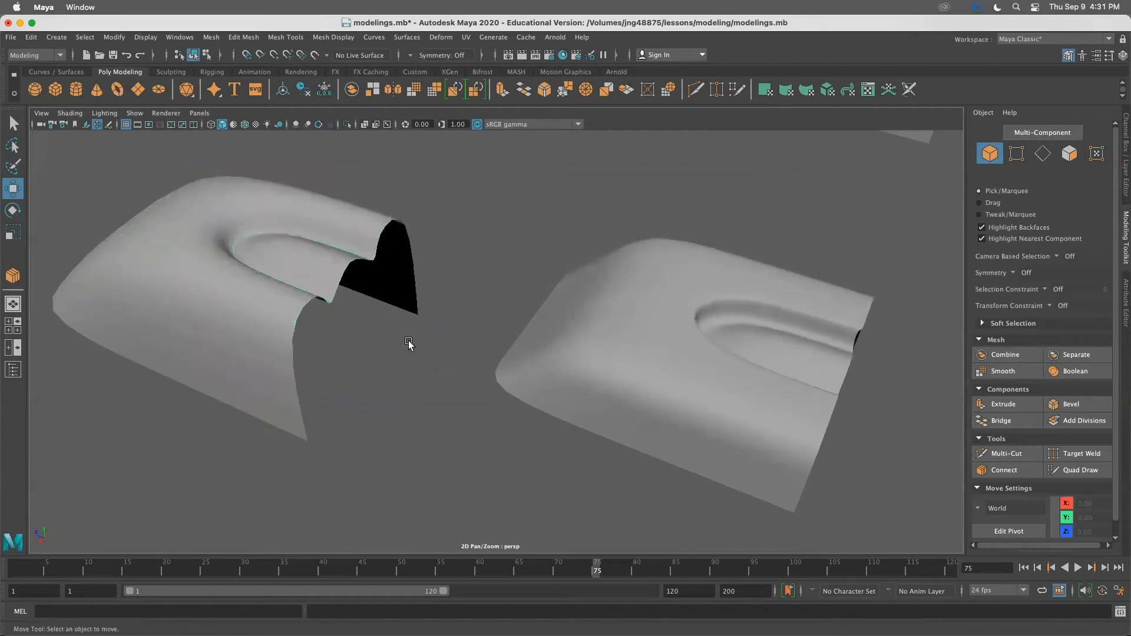
# Compare the smoothed groove and its rim with the neighbouring reference model from several angles
pyautogui.keyDown('alt'); pyautogui.moveTo(624, 434); pyautogui.dragTo(452, 421); pyautogui.keyUp('alt')
pyautogui.keyDown('alt'); pyautogui.moveTo(452, 422); pyautogui.dragTo(553, 408, button='right'); pyautogui.keyUp('alt')
pyautogui.keyDown('alt'); pyautogui.moveTo(552, 407); pyautogui.dragTo(553, 418); pyautogui.keyUp('alt')
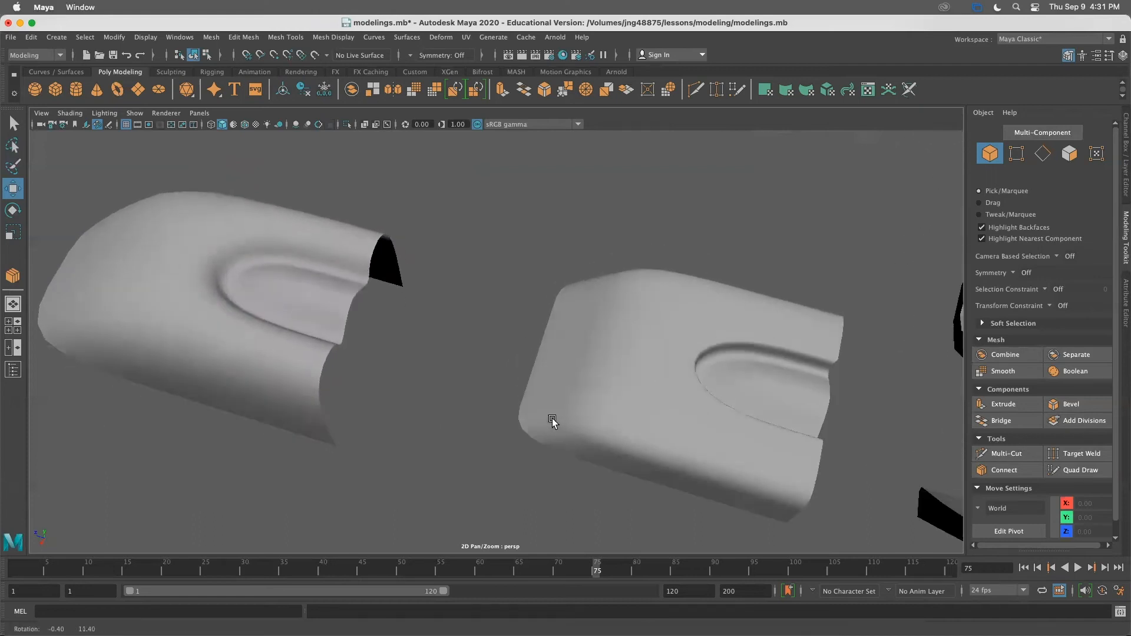
pyautogui.click(634, 375)
pyautogui.click(262, 372)
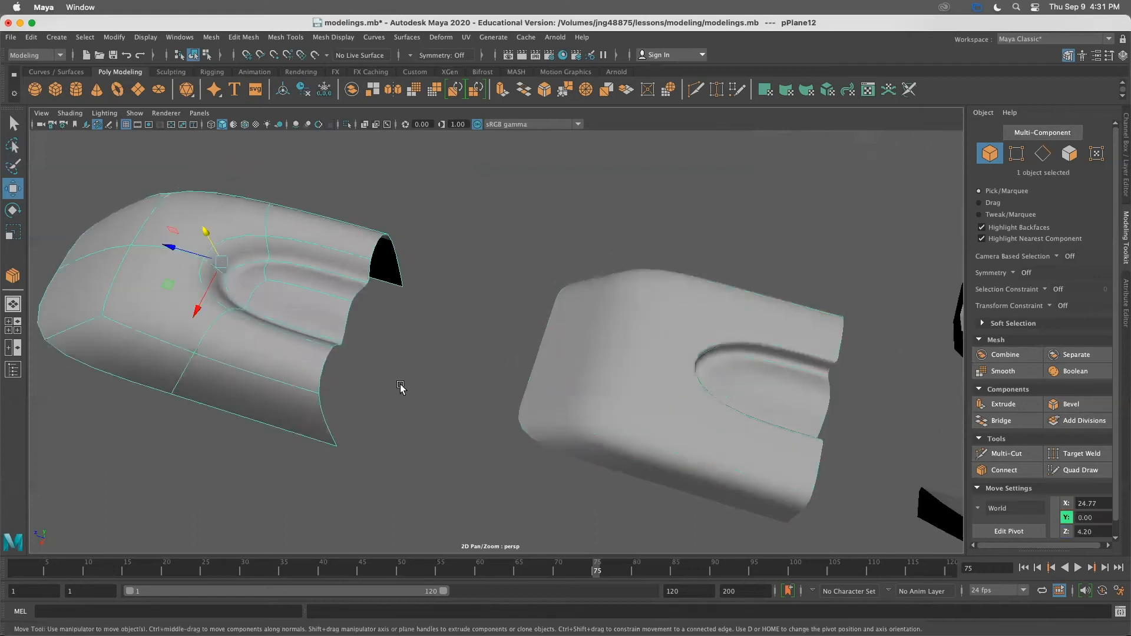
pyautogui.click(419, 423)
pyautogui.keyDown('alt'); pyautogui.moveTo(417, 422); pyautogui.dragTo(458, 420); pyautogui.keyUp('alt')
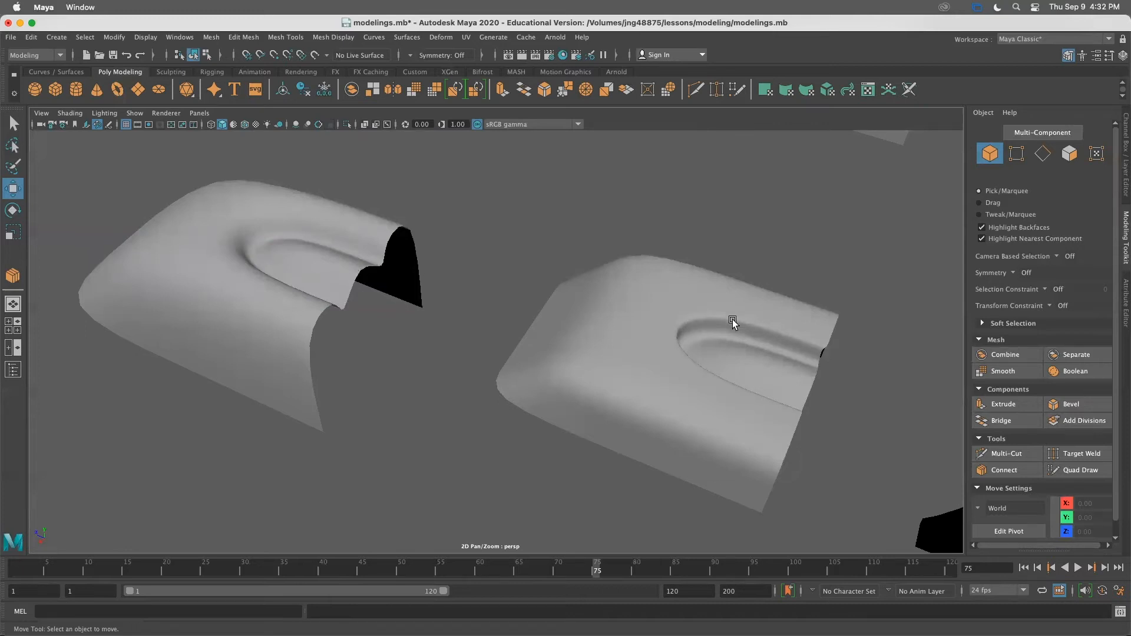
pyautogui.keyDown('alt'); pyautogui.moveTo(772, 357); pyautogui.dragTo(766, 330); pyautogui.keyUp('alt')
pyautogui.click(226, 290)
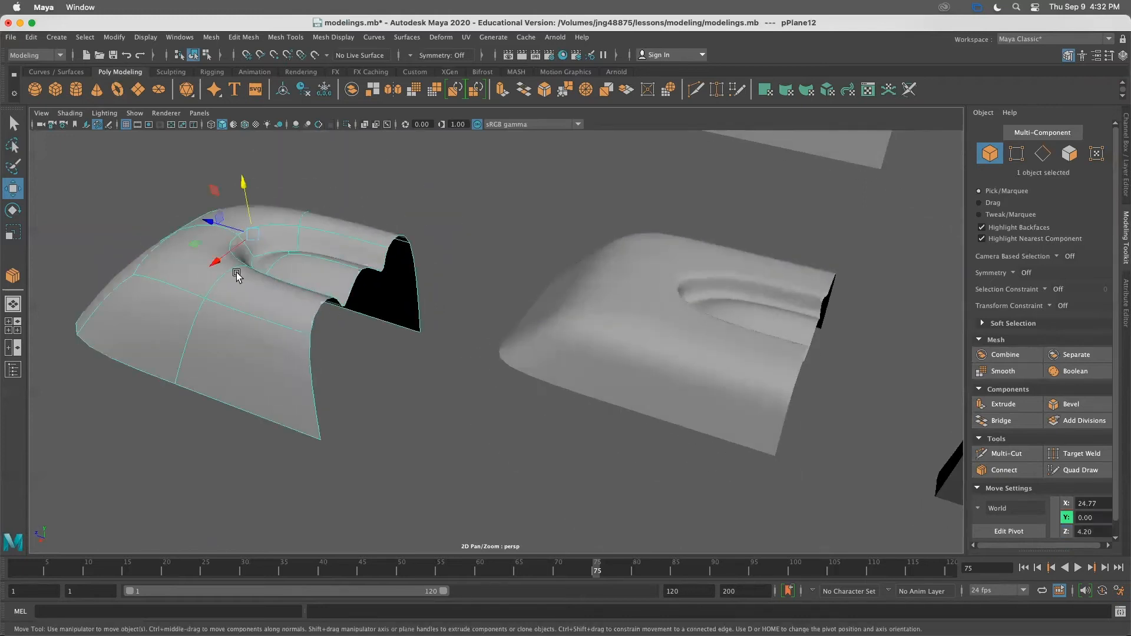
pyautogui.keyDown('alt'); pyautogui.moveTo(235, 272); pyautogui.dragTo(237, 288); pyautogui.keyUp('alt')
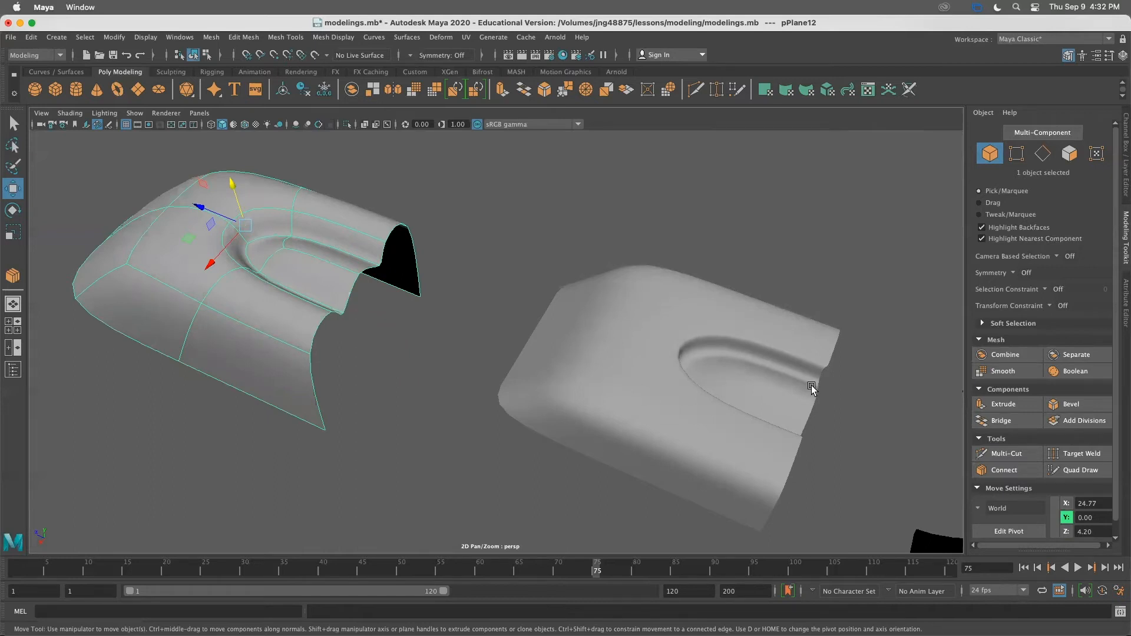
# Turn off smooth preview and select the four upper rim edges around the groove
pyautogui.click(13, 122)
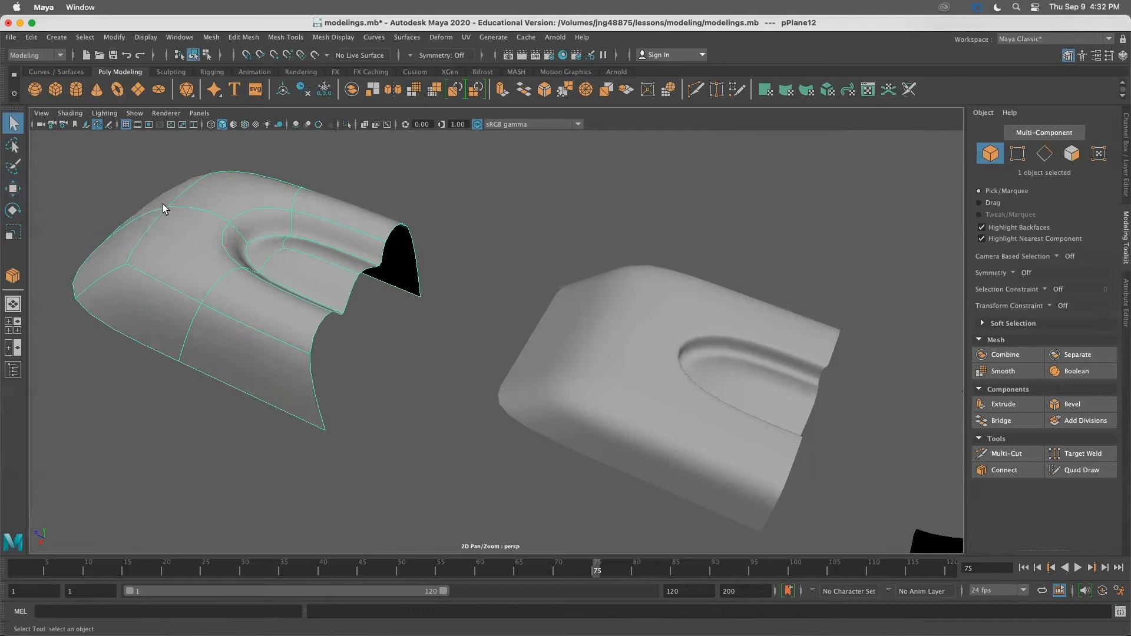
pyautogui.press('1')
pyautogui.keyDown('alt'); pyautogui.moveTo(392, 261); pyautogui.dragTo(328, 250); pyautogui.keyUp('alt')
pyautogui.moveTo(329, 249); pyautogui.dragTo(307, 220, button='right')
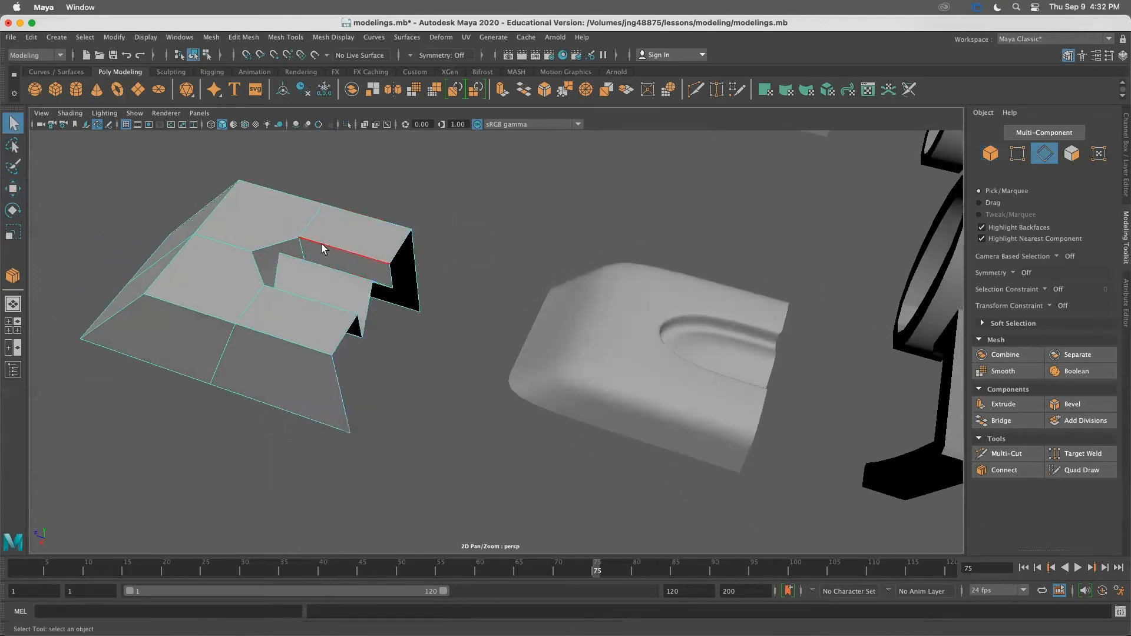
pyautogui.click(321, 244)
pyautogui.keyDown('alt'); pyautogui.moveTo(320, 243); pyautogui.dragTo(308, 246); pyautogui.keyUp('alt')
pyautogui.keyDown('shift'); pyautogui.click(298, 216); pyautogui.keyUp('shift')
pyautogui.keyDown('shift'); pyautogui.click(273, 240); pyautogui.keyUp('shift')
pyautogui.keyDown('shift'); pyautogui.click(329, 281); pyautogui.keyUp('shift')
pyautogui.keyDown('alt'); pyautogui.moveTo(462, 298); pyautogui.dragTo(488, 291); pyautogui.keyUp('alt')
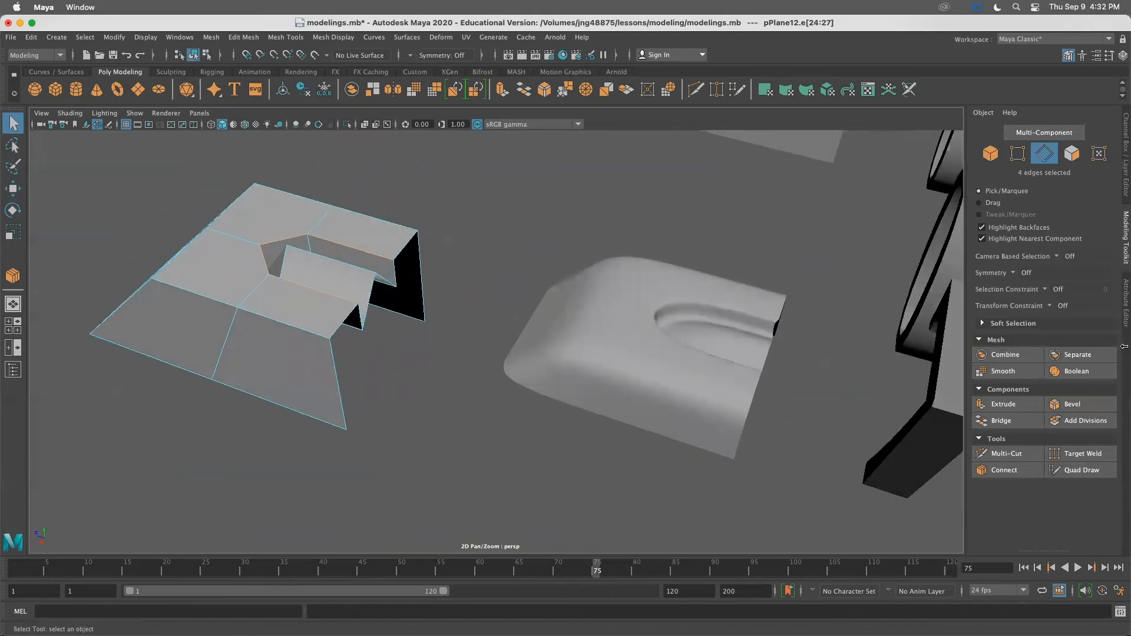
# Bevel the selected rim edges with a fraction of 0.08 and 3 segments
pyautogui.click(1072, 405)
pyautogui.moveTo(719, 182); pyautogui.dragTo(720, 183)
pyautogui.keyDown('alt'); pyautogui.moveTo(419, 277); pyautogui.dragTo(381, 281); pyautogui.keyUp('alt')
pyautogui.keyDown('alt'); pyautogui.moveTo(381, 281); pyautogui.dragTo(508, 286, button='right'); pyautogui.keyUp('alt')
pyautogui.keyDown('alt'); pyautogui.moveTo(359, 310); pyautogui.dragTo(449, 370, button='middle'); pyautogui.keyUp('alt')
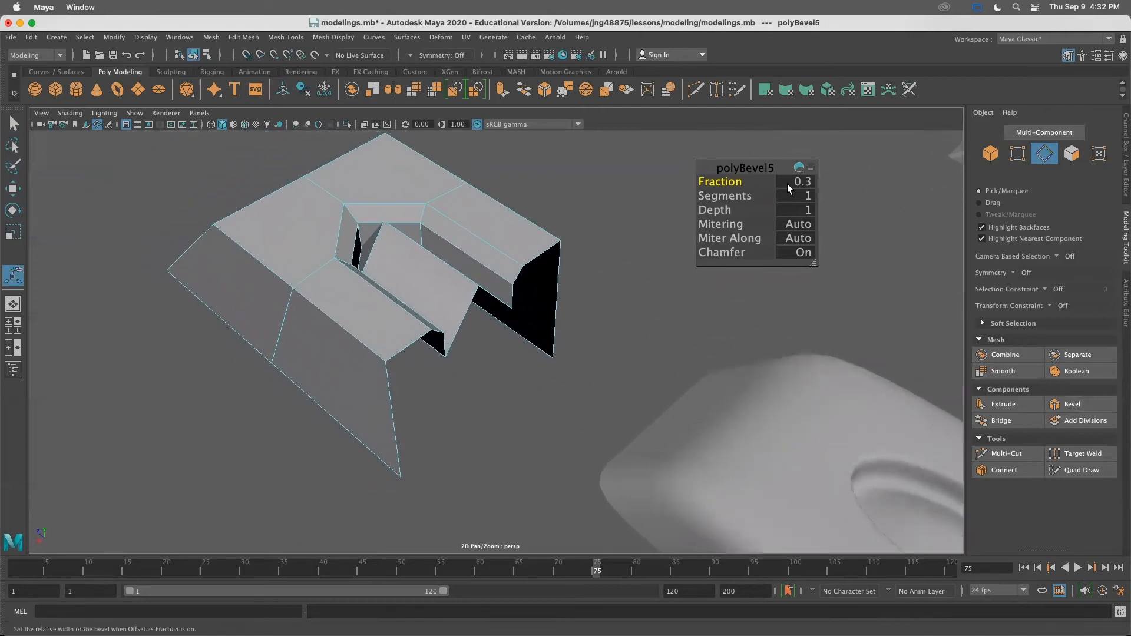
pyautogui.moveTo(734, 181)
pyautogui.mouseDown()
pyautogui.moveTo(720, 182)
pyautogui.moveTo(728, 198)
pyautogui.mouseUp()
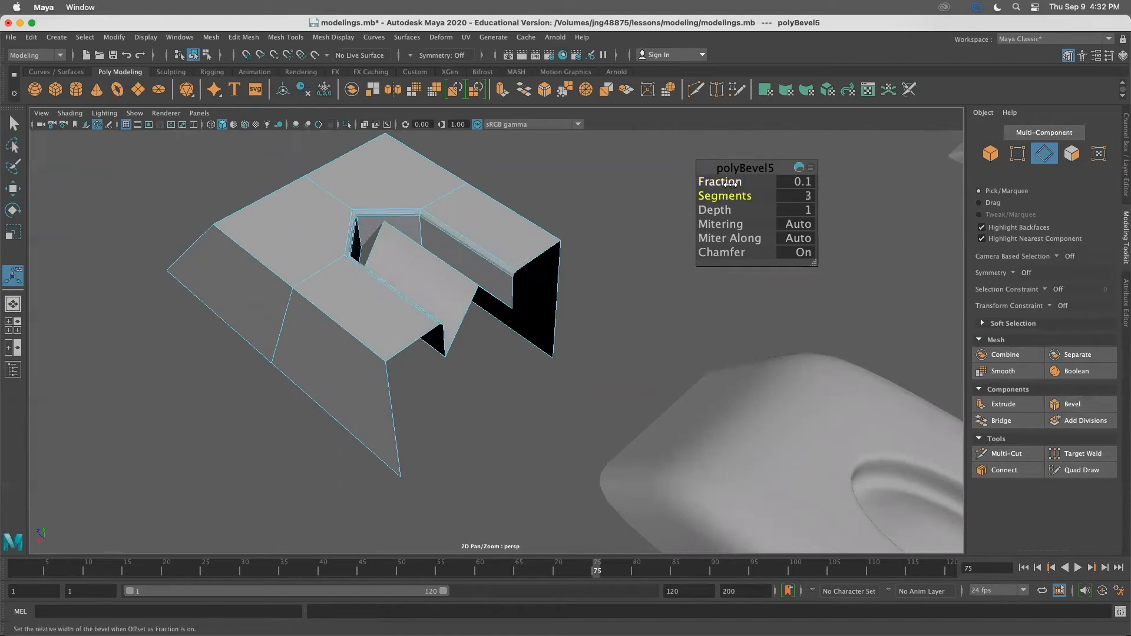
pyautogui.click(796, 182)
pyautogui.write('.08')
pyautogui.press('Return')
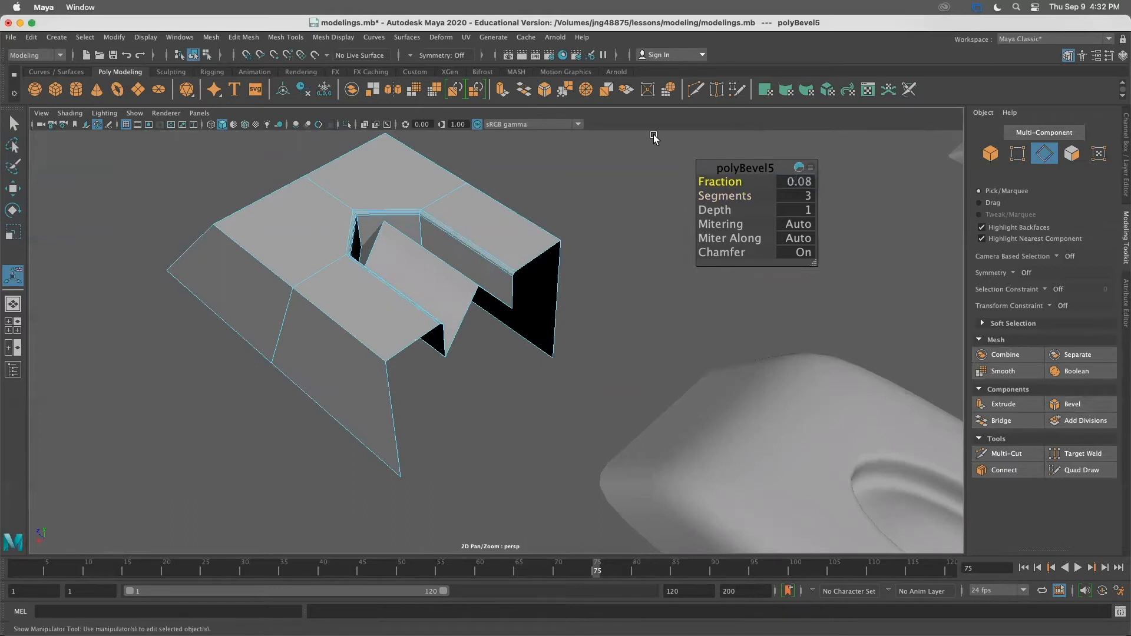
# Adjust the bevel's segment count, leave the bevel manipulator and show the mesh in smooth preview
pyautogui.click(725, 196)
pyautogui.moveTo(726, 196); pyautogui.dragTo(719, 197, button='middle')
pyautogui.press('q')
pyautogui.keyDown('alt'); pyautogui.moveTo(640, 235); pyautogui.dragTo(536, 245); pyautogui.keyUp('alt')
pyautogui.press('3')
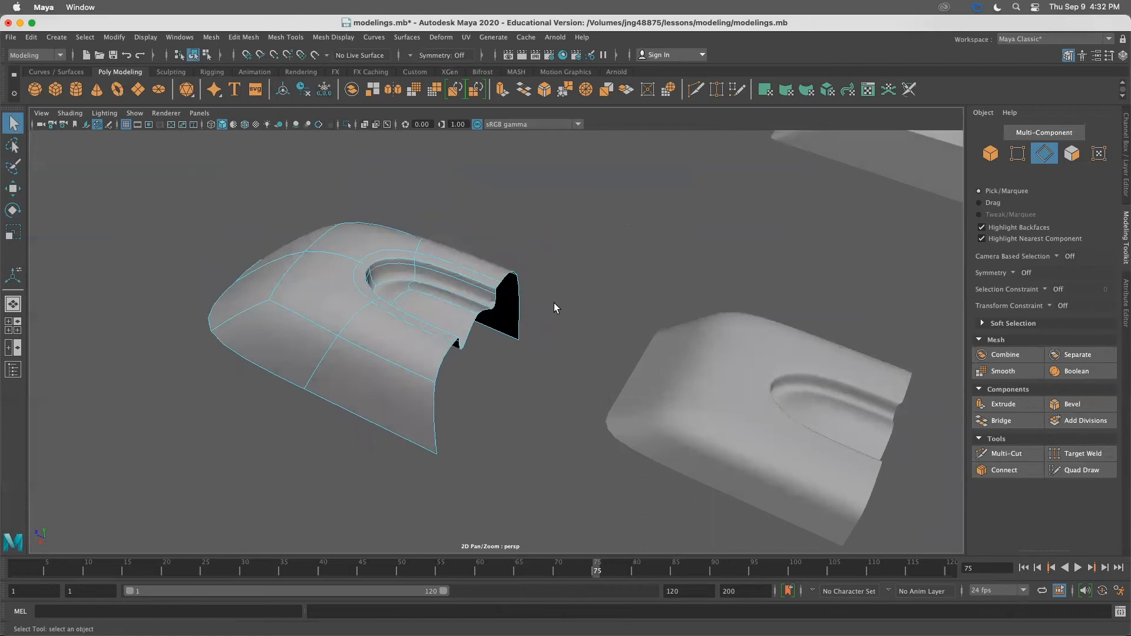
# Compare the bevelled groove rim with the reference model's groove from several angles
pyautogui.keyDown('alt'); pyautogui.moveTo(550, 308); pyautogui.dragTo(532, 273); pyautogui.keyUp('alt')
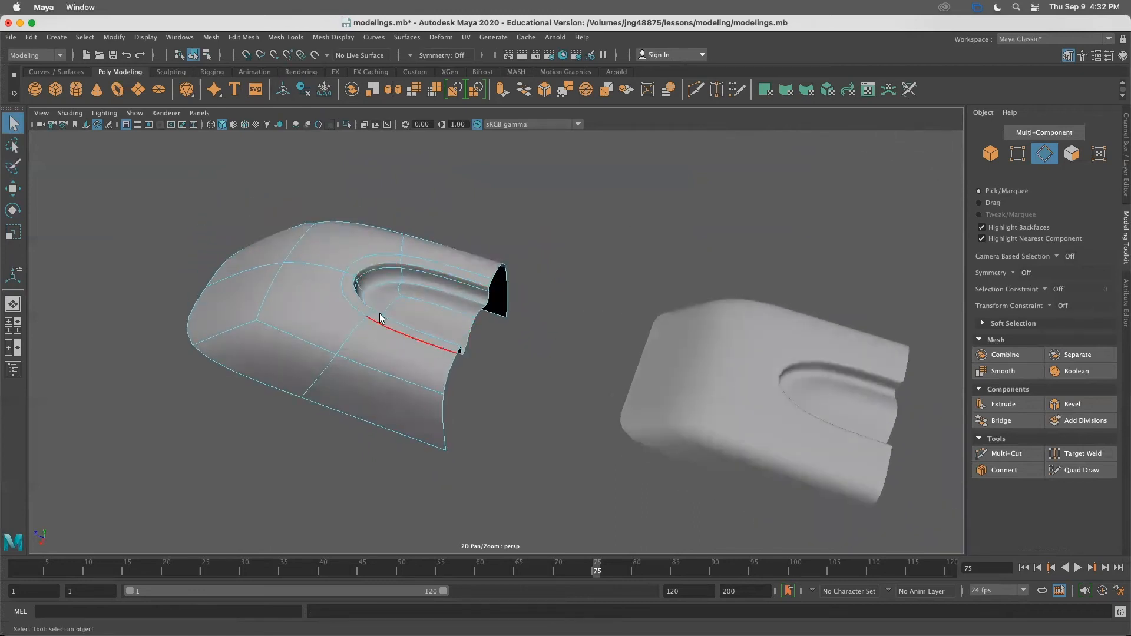
pyautogui.keyDown('alt'); pyautogui.moveTo(757, 367); pyautogui.dragTo(722, 346); pyautogui.keyUp('alt')
pyautogui.keyDown('alt'); pyautogui.moveTo(696, 388); pyautogui.dragTo(723, 384); pyautogui.keyUp('alt')
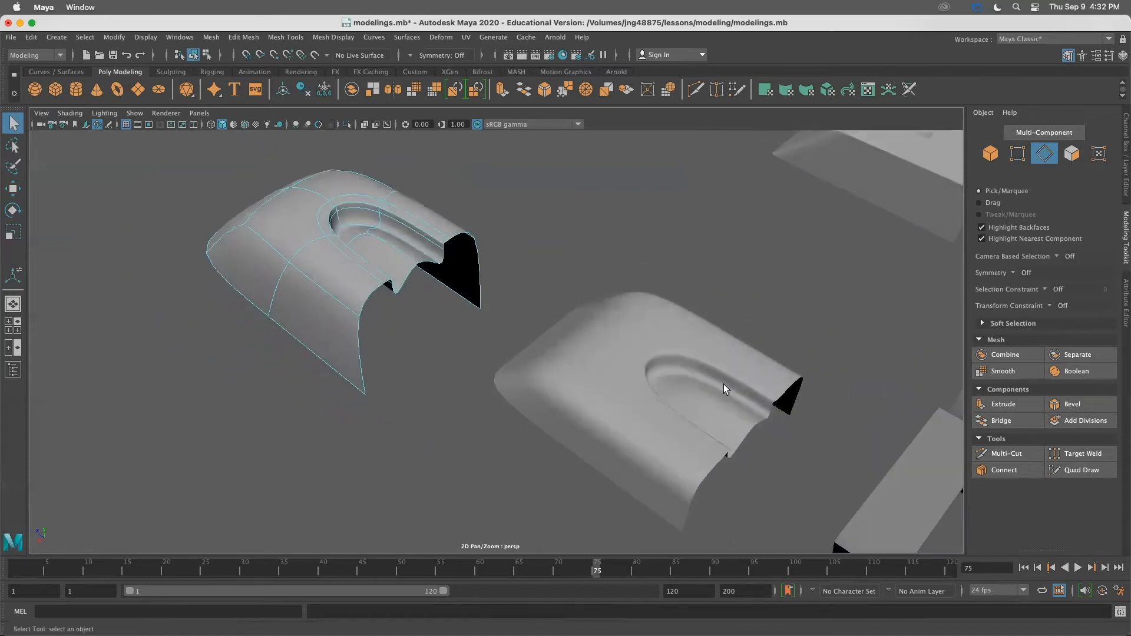
pyautogui.keyDown('alt'); pyautogui.moveTo(571, 361); pyautogui.dragTo(528, 364); pyautogui.keyUp('alt')
# Switch the mesh back to its unsmoothed display and select it in object mode
pyautogui.press('1')
pyautogui.keyDown('alt'); pyautogui.moveTo(572, 314); pyautogui.dragTo(515, 326); pyautogui.keyUp('alt')
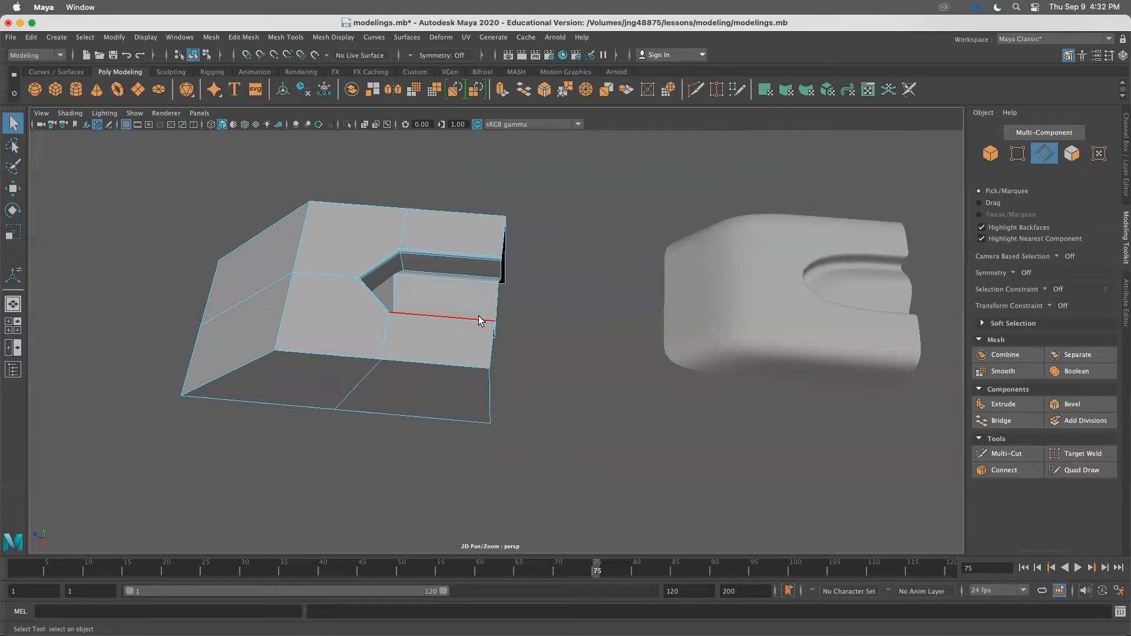
pyautogui.moveTo(446, 287); pyautogui.dragTo(595, 222, button='right')
pyautogui.click(595, 226)
pyautogui.click(445, 313)
pyautogui.keyDown('alt'); pyautogui.moveTo(465, 321); pyautogui.dragTo(542, 235); pyautogui.keyUp('alt')
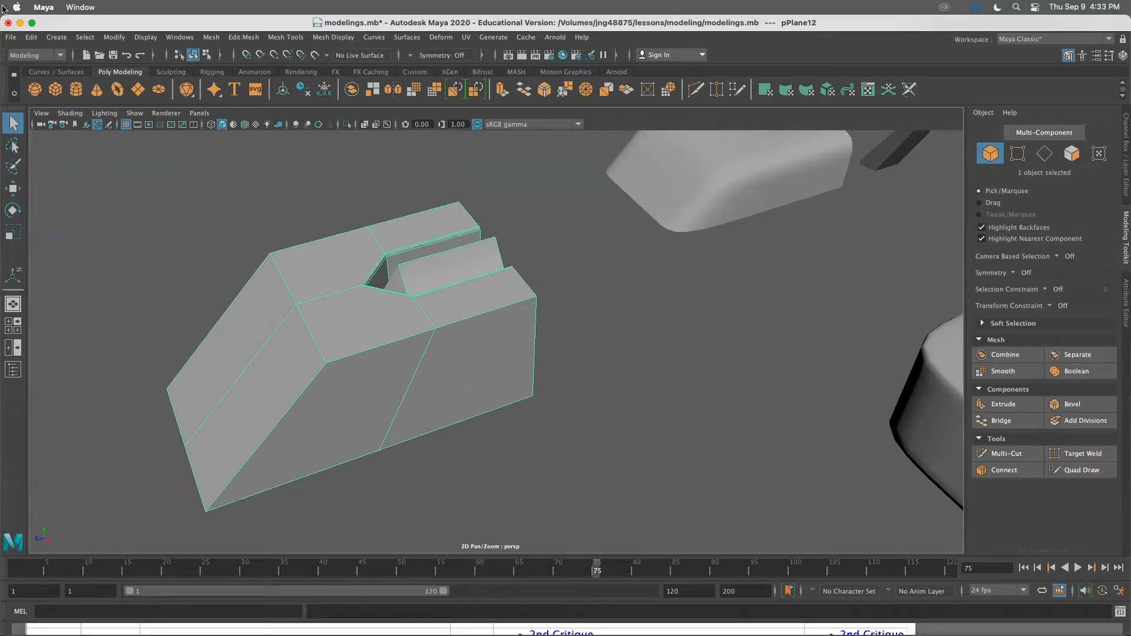
# Examine the side and top faces around the groove in face component mode
pyautogui.keyDown('alt'); pyautogui.moveTo(288, 233); pyautogui.dragTo(438, 313); pyautogui.keyUp('alt')
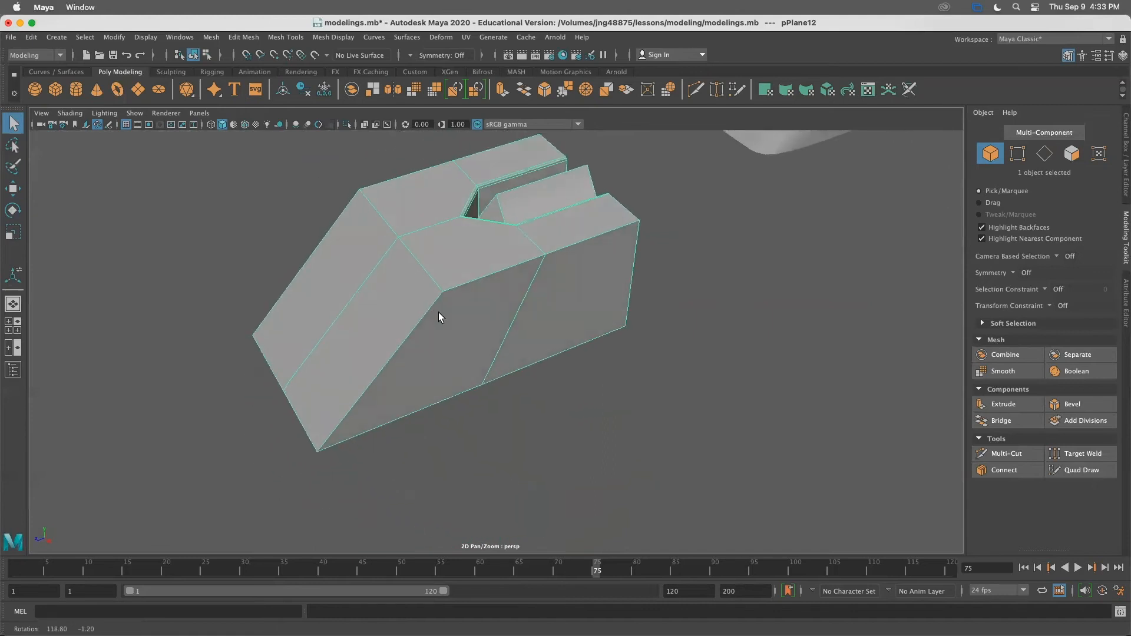
pyautogui.keyDown('alt'); pyautogui.moveTo(491, 364); pyautogui.dragTo(464, 343); pyautogui.keyUp('alt')
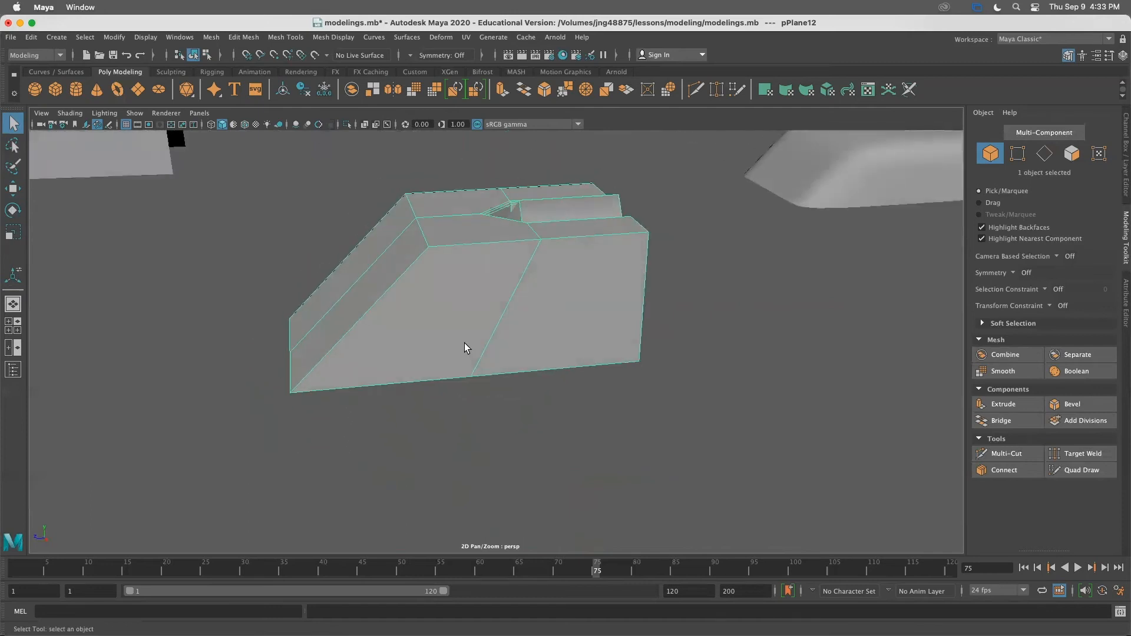
pyautogui.moveTo(448, 282); pyautogui.dragTo(452, 307, button='right')
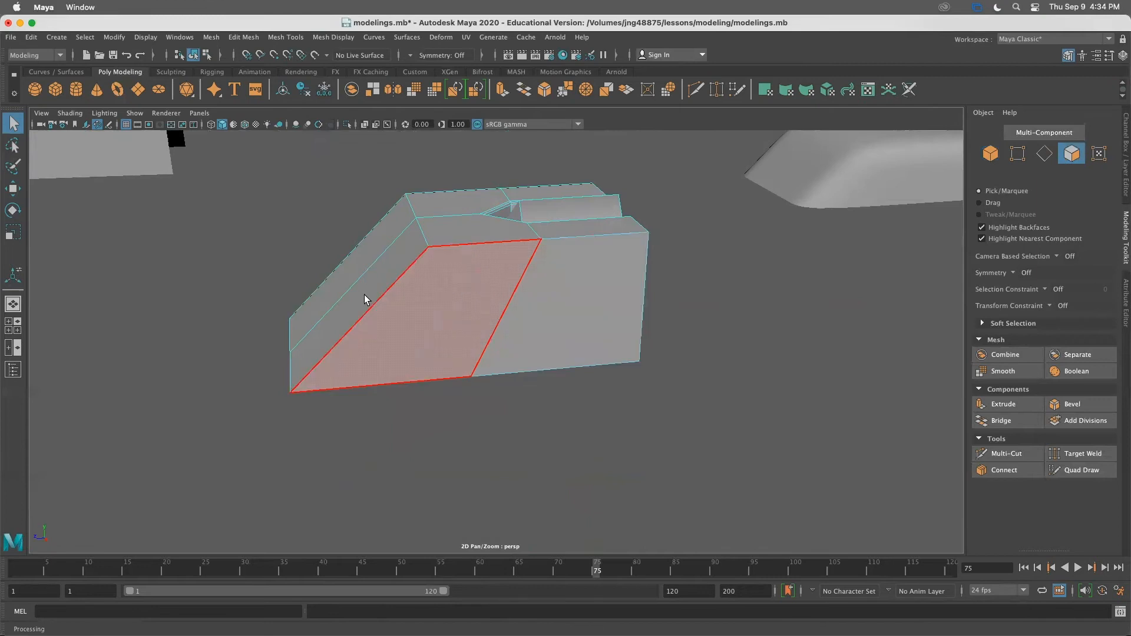
pyautogui.keyDown('alt'); pyautogui.moveTo(365, 284); pyautogui.dragTo(417, 336); pyautogui.keyUp('alt')
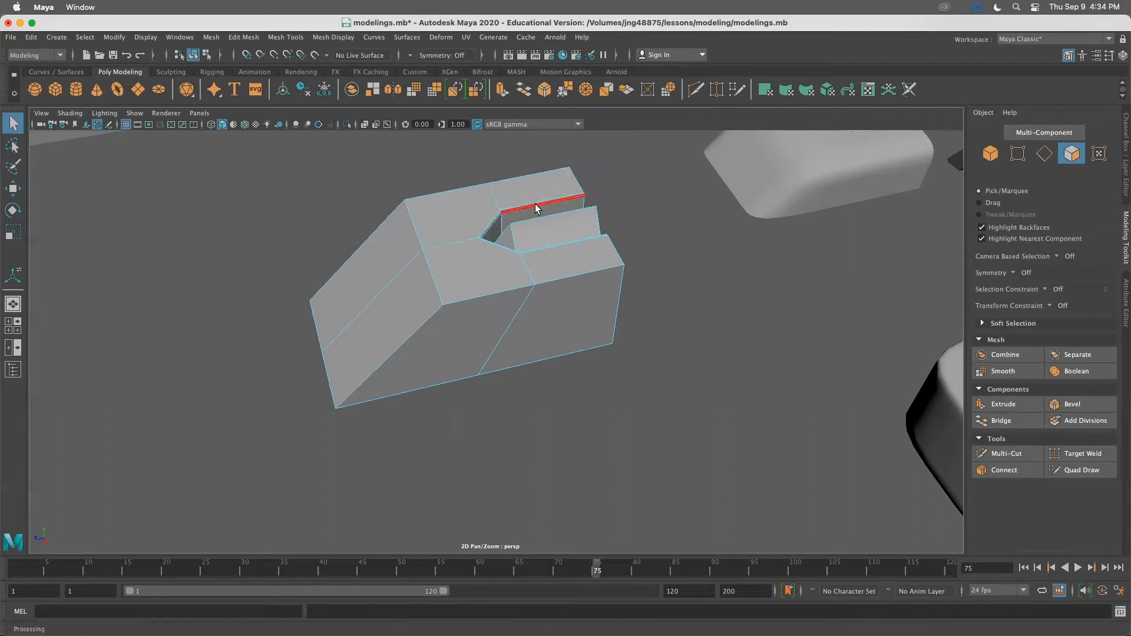
pyautogui.keyDown('alt'); pyautogui.moveTo(545, 259); pyautogui.dragTo(674, 269); pyautogui.keyUp('alt')
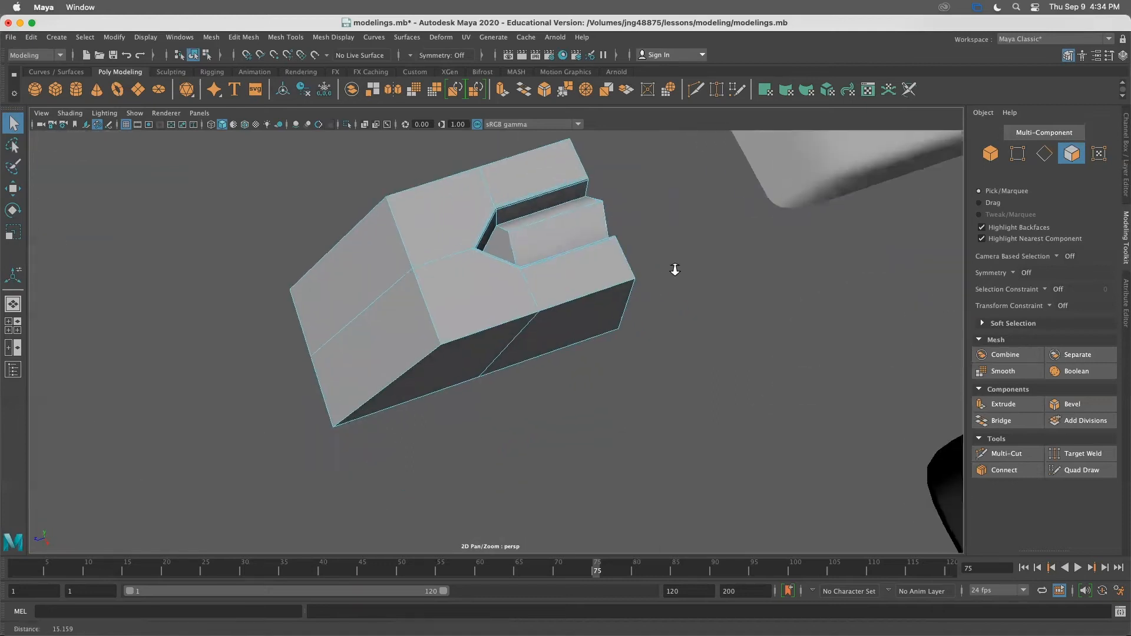
pyautogui.scroll(3, 389, 327)
pyautogui.keyDown('alt'); pyautogui.moveTo(389, 327); pyautogui.dragTo(439, 369, button='middle'); pyautogui.keyUp('alt')
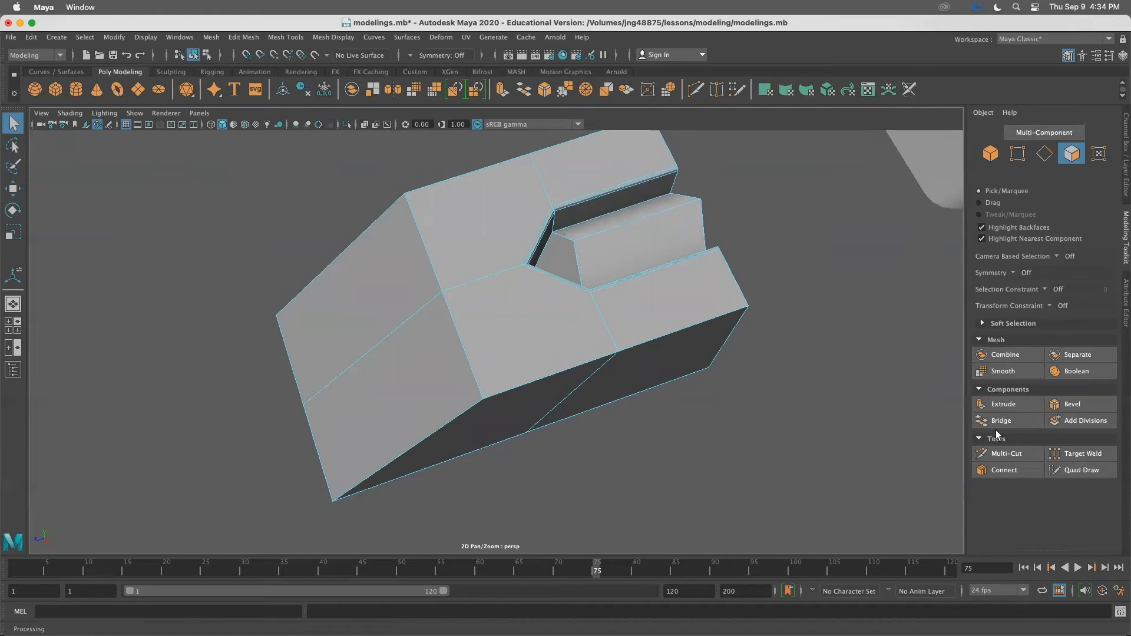
# Try a Multi-Cut across the top face from the slanted groove edge to the outer corner, and undo it
pyautogui.click(1007, 454)
pyautogui.click(554, 277)
pyautogui.click(483, 399)
pyautogui.press('q')
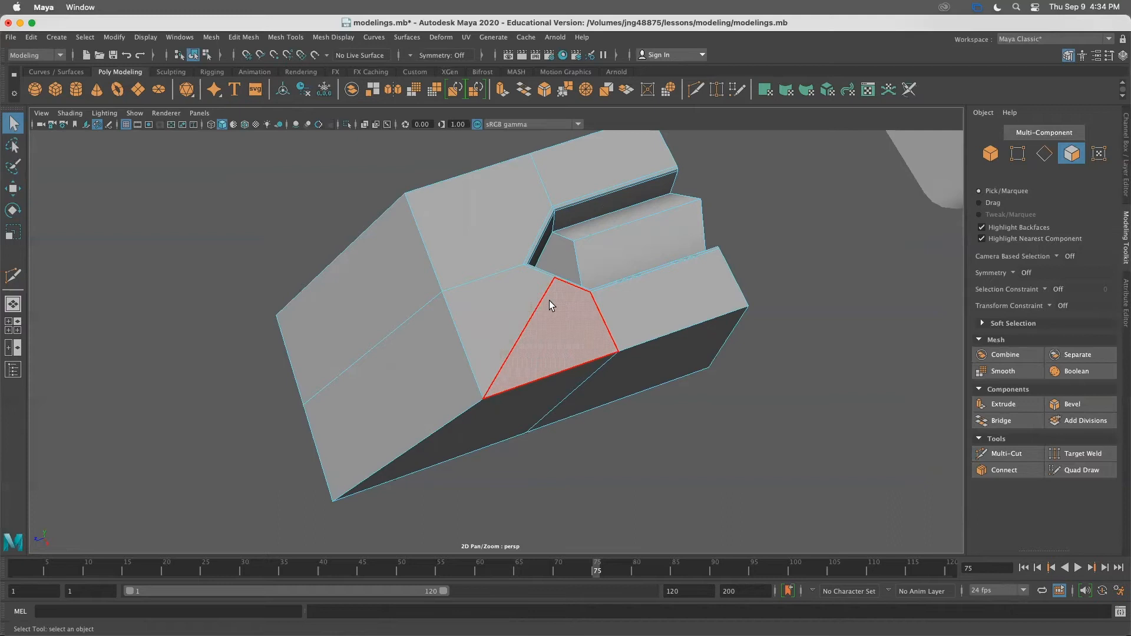
pyautogui.press('z')
pyautogui.click(799, 204)
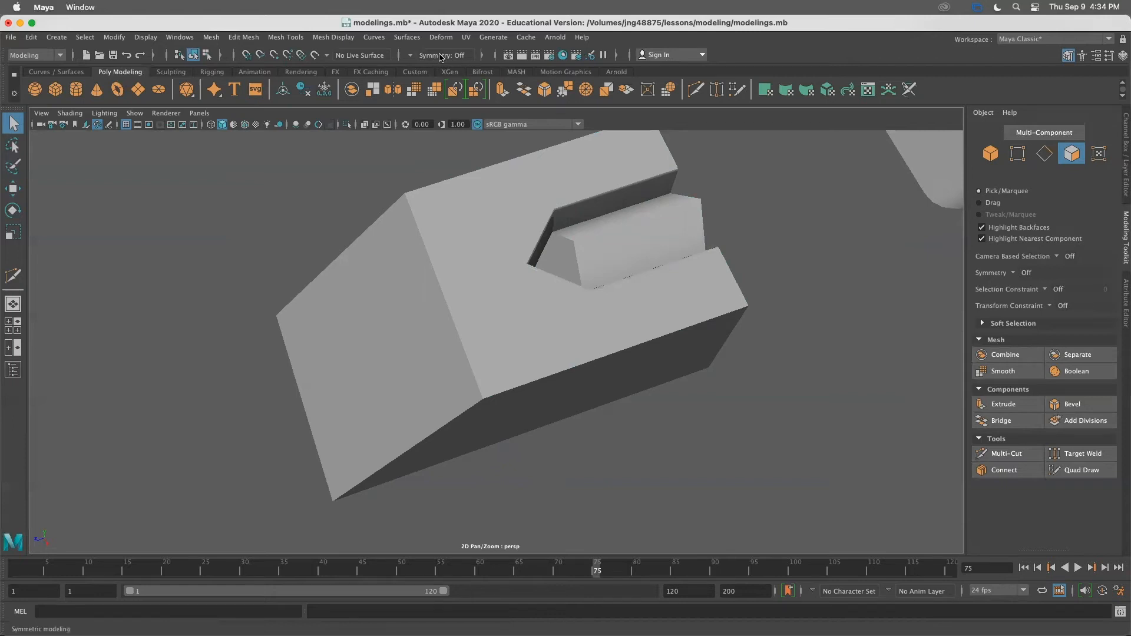
# Inspect individual faces beside and in front of the groove in face component mode, checking their shape and edge flow
pyautogui.click(509, 265)
pyautogui.moveTo(505, 262); pyautogui.dragTo(528, 280, button='right')
pyautogui.keyDown('alt'); pyautogui.moveTo(479, 258); pyautogui.dragTo(456, 293); pyautogui.keyUp('alt')
pyautogui.click(496, 272)
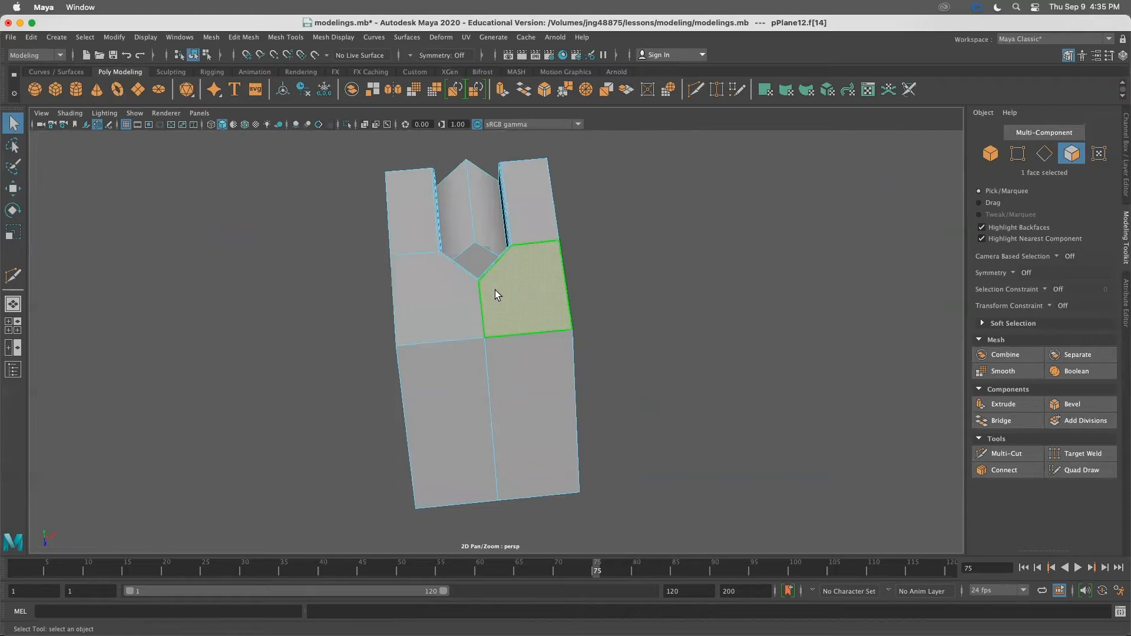
pyautogui.click(446, 291)
pyautogui.click(461, 366)
pyautogui.keyDown('alt'); pyautogui.moveTo(460, 366); pyautogui.dragTo(518, 369); pyautogui.keyUp('alt')
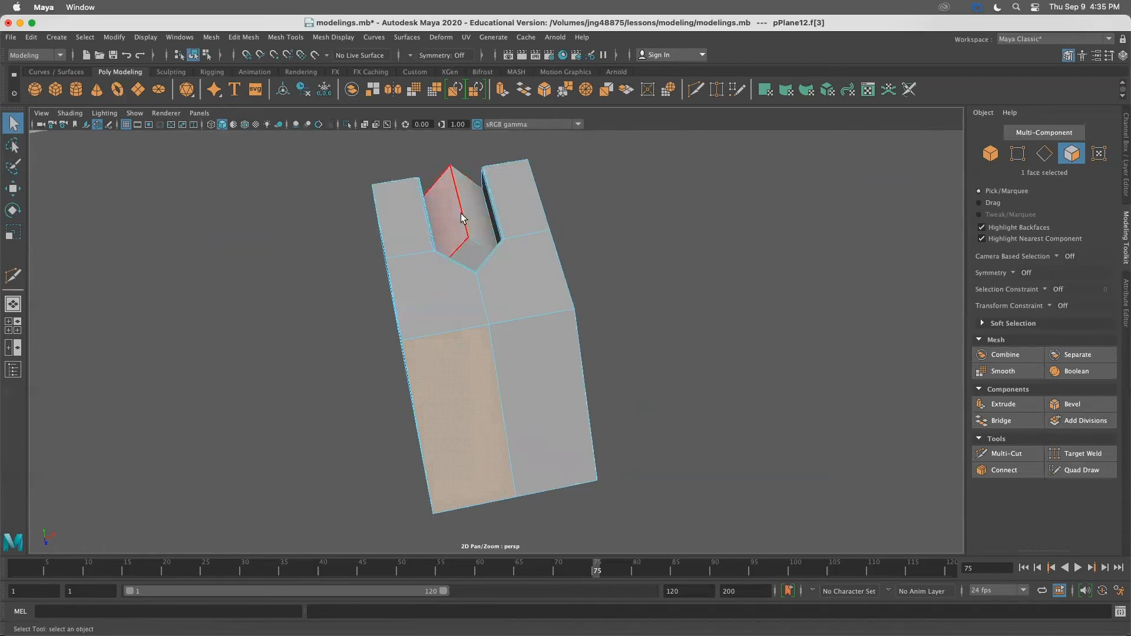
pyautogui.click(667, 247)
pyautogui.keyDown('alt'); pyautogui.moveTo(667, 250); pyautogui.dragTo(555, 270); pyautogui.keyUp('alt')
pyautogui.moveTo(679, 290)
pyautogui.keyDown('alt'); pyautogui.mouseDown()
pyautogui.moveTo(709, 283)
pyautogui.moveTo(704, 295)
pyautogui.moveTo(695, 277)
pyautogui.mouseUp(); pyautogui.keyUp('alt')
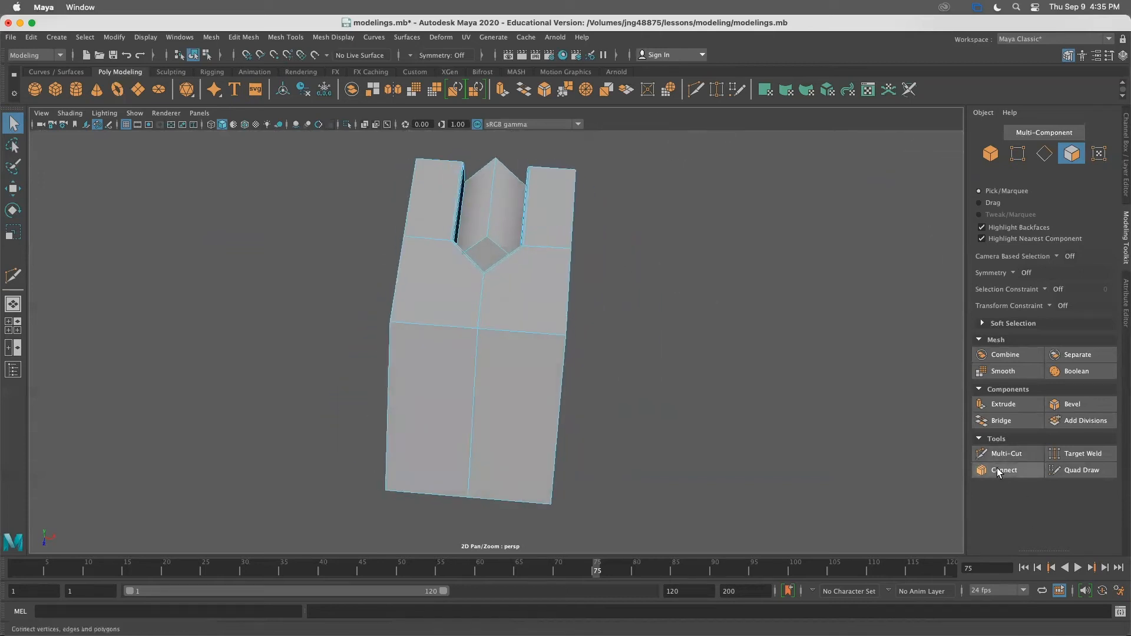
pyautogui.moveTo(807, 466)
pyautogui.keyDown('alt'); pyautogui.mouseDown()
pyautogui.moveTo(846, 366)
pyautogui.moveTo(770, 373)
pyautogui.moveTo(808, 465)
pyautogui.mouseUp(); pyautogui.keyUp('alt')
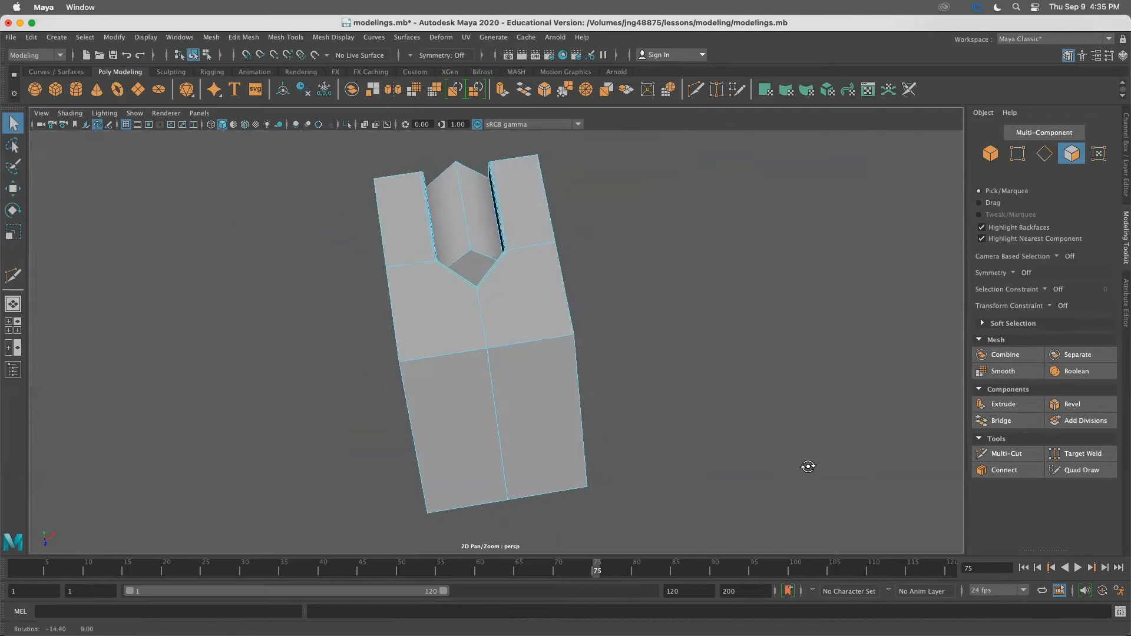
pyautogui.keyDown('alt'); pyautogui.moveTo(532, 344); pyautogui.dragTo(452, 404); pyautogui.keyUp('alt')
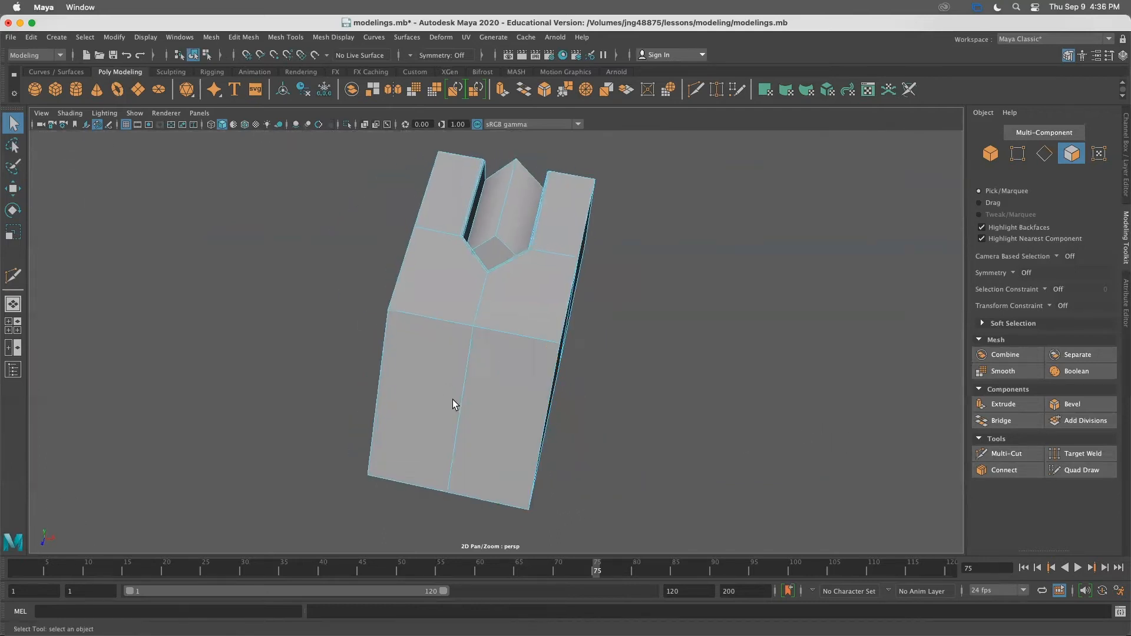
pyautogui.keyDown('alt'); pyautogui.moveTo(532, 418); pyautogui.dragTo(524, 306); pyautogui.keyUp('alt')
pyautogui.click(410, 54)
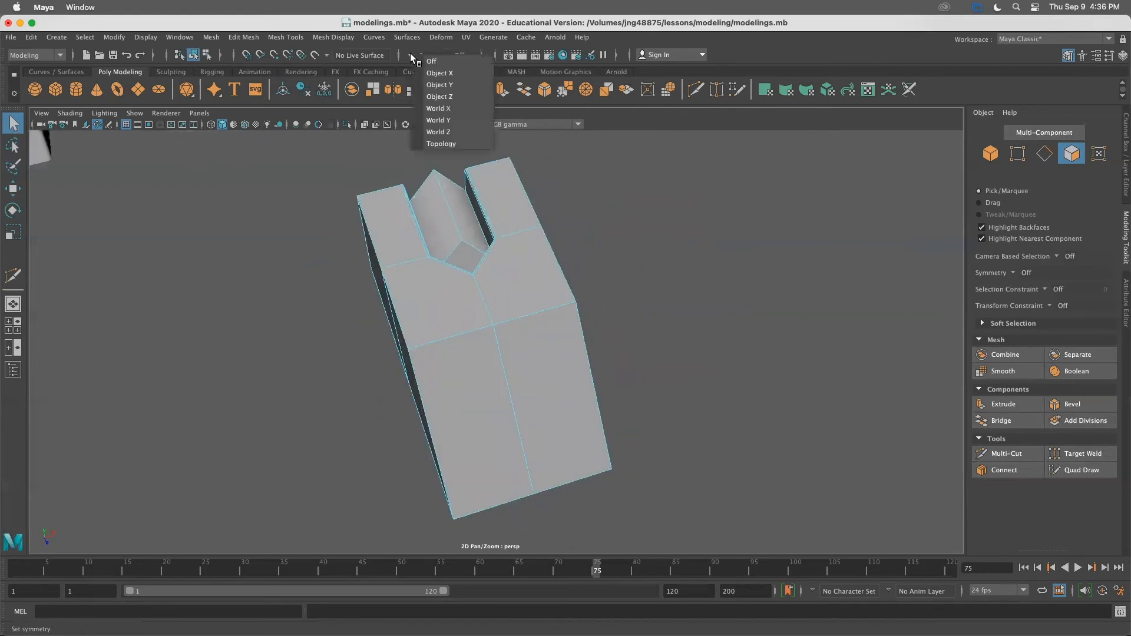
pyautogui.click(671, 341)
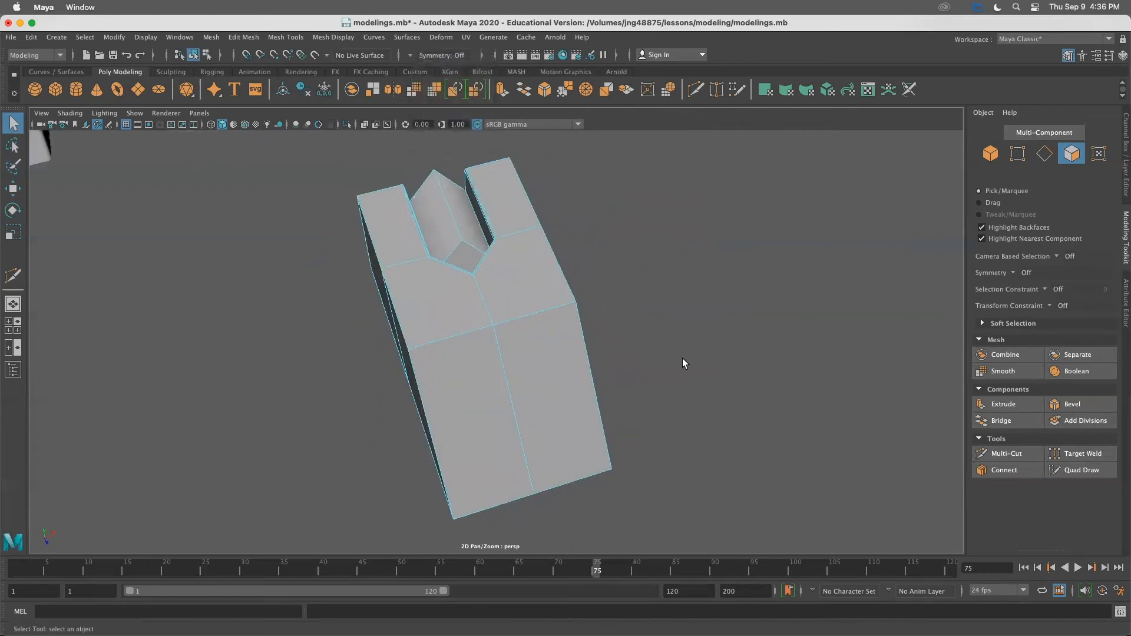
# Select the grooved mesh in object mode and frame it in an enlarged top view
pyautogui.press('space')
pyautogui.moveTo(773, 201); pyautogui.dragTo(827, 185, button='right')
pyautogui.click(713, 238)
pyautogui.scroll(-2, 714, 238)
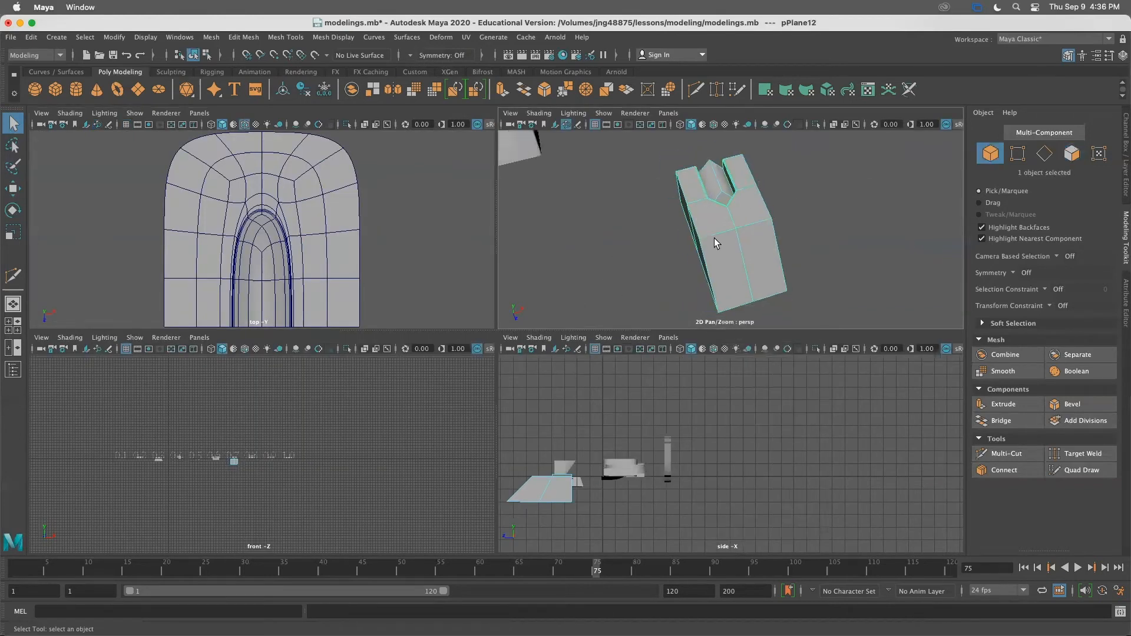
pyautogui.press('f')
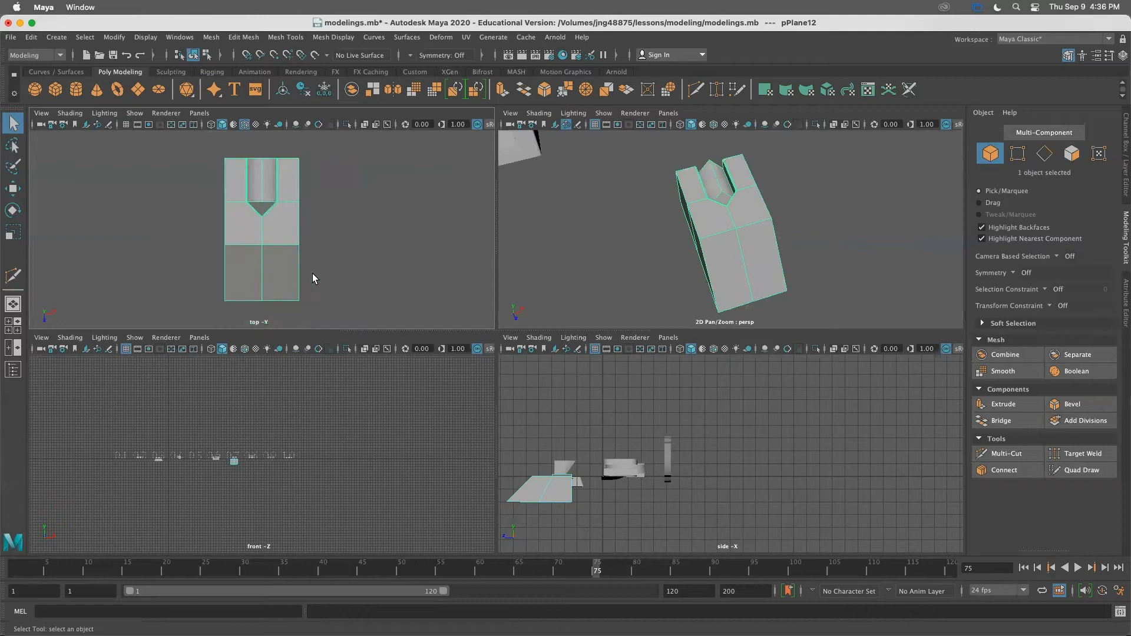
pyautogui.press('space')
pyautogui.press('f')
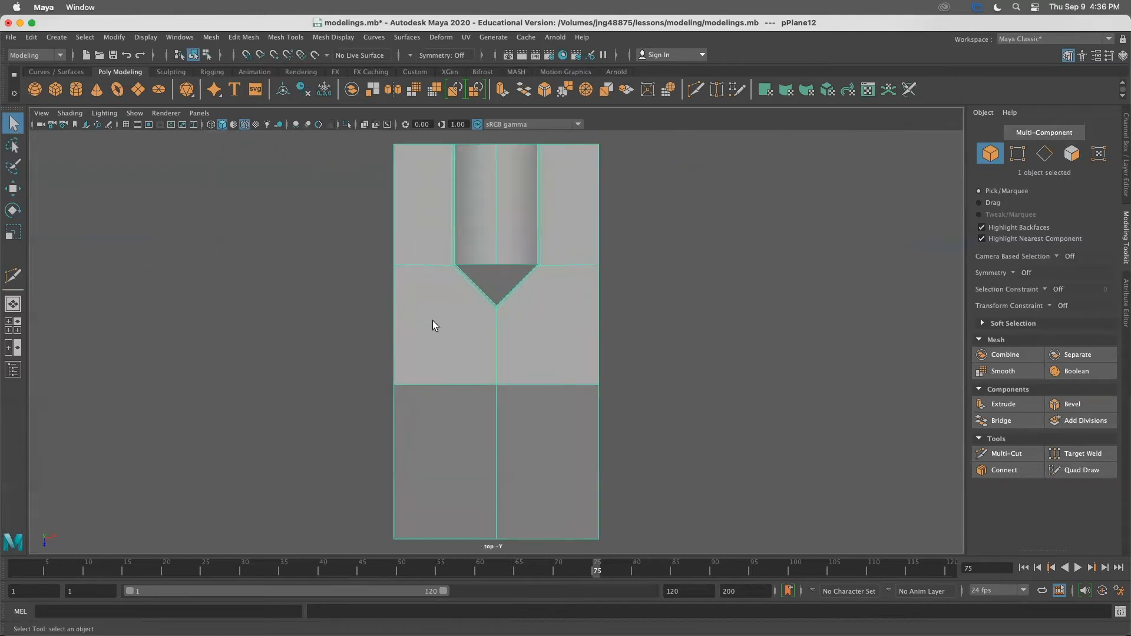
pyautogui.scroll(-3, 432, 321)
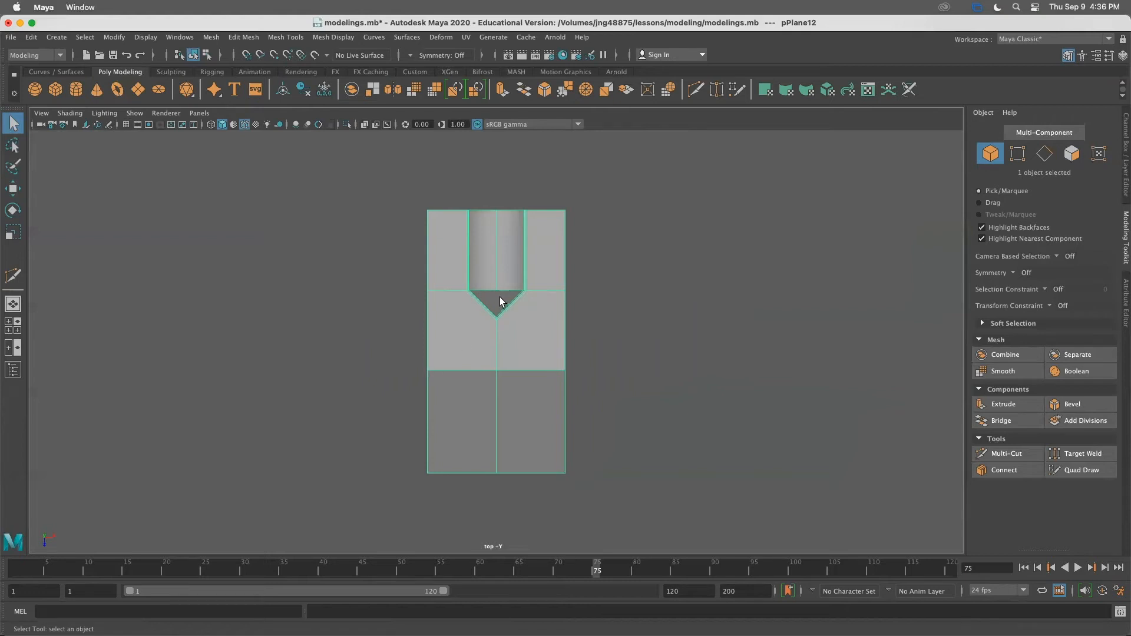
pyautogui.scroll(5, 566, 408)
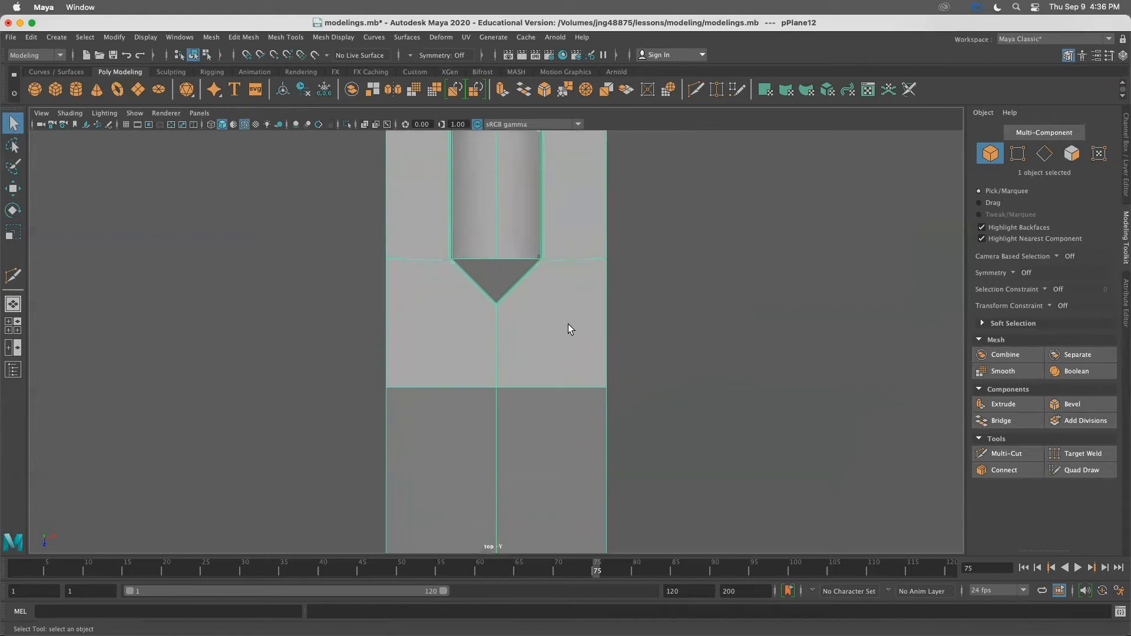
# Switch to face component mode and turn on Object X symmetry for the grooved mesh
pyautogui.moveTo(461, 341)
pyautogui.mouseDown(button='right')
pyautogui.moveTo(495, 318)
pyautogui.moveTo(463, 336)
pyautogui.mouseUp(button='right')
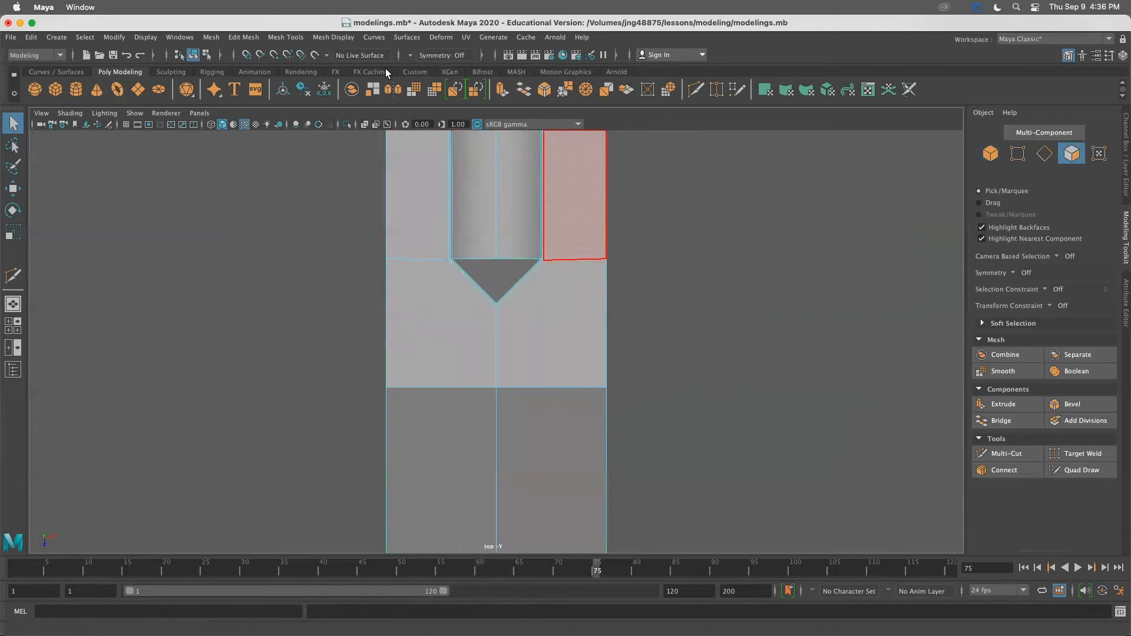
pyautogui.click(408, 55)
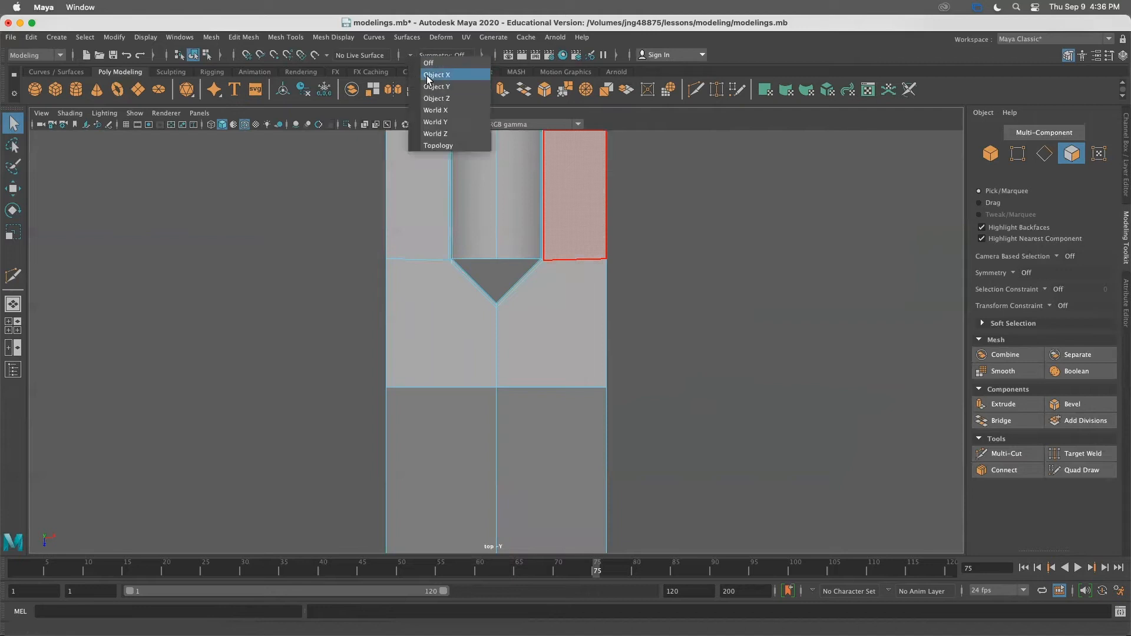
pyautogui.click(427, 75)
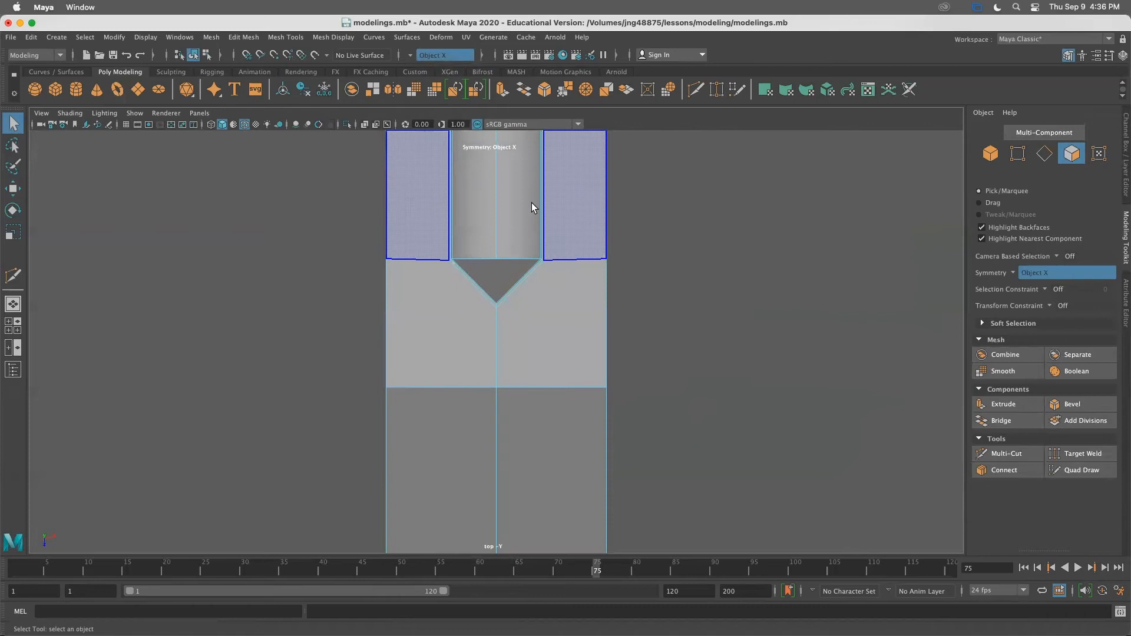
pyautogui.press('f')
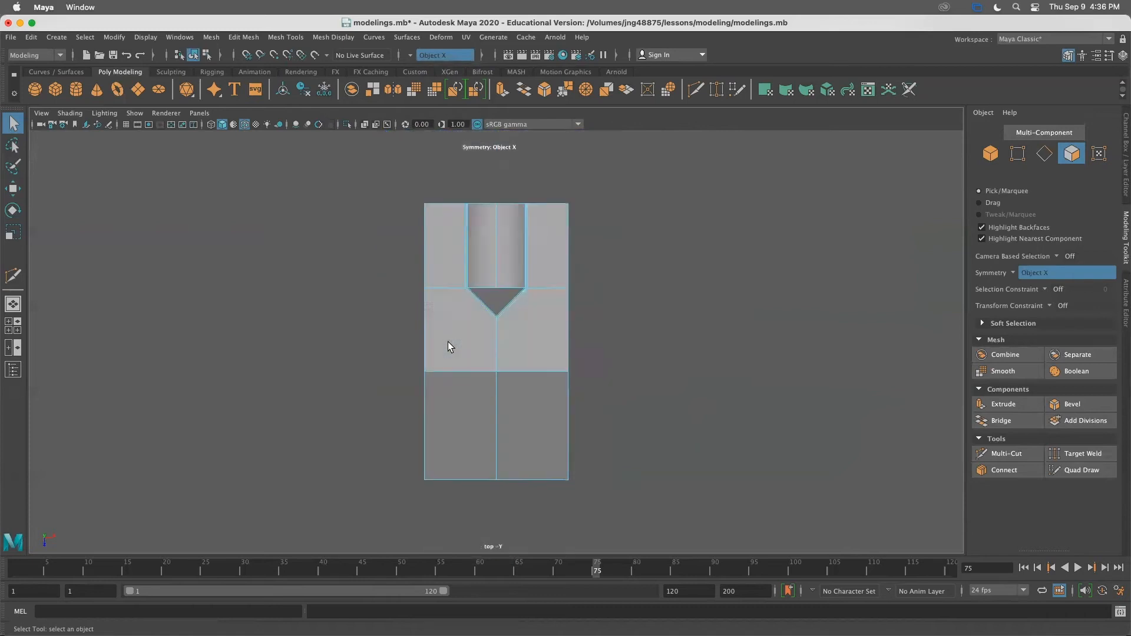
pyautogui.scroll(1, 505, 402)
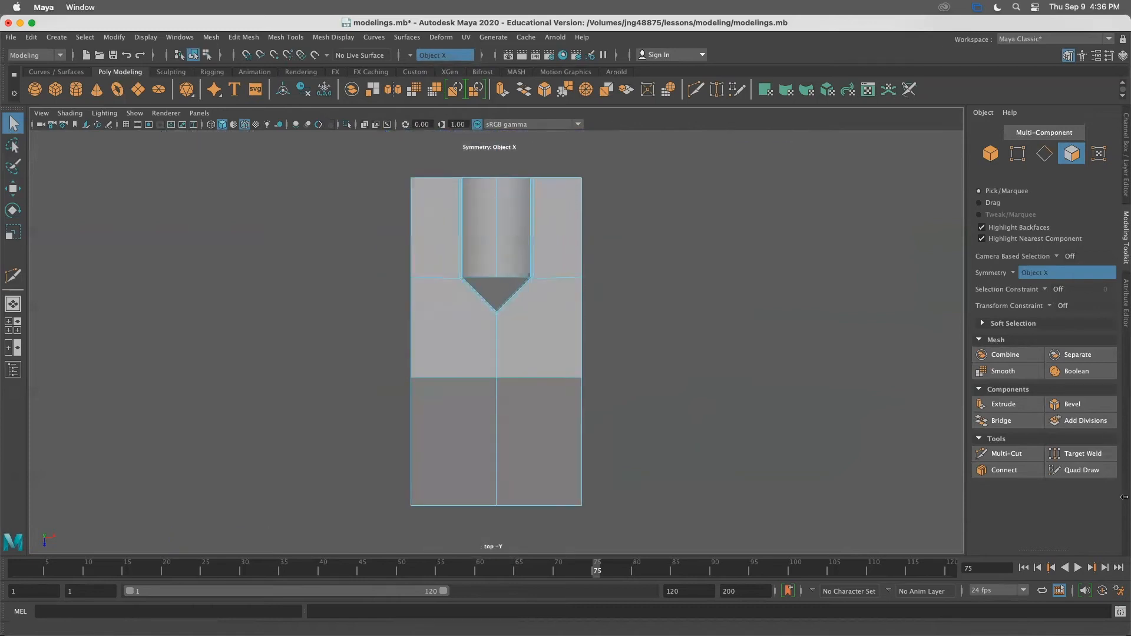
# Multi-Cut symmetric edges from the front outer corners of the top face to the middles of the groove's slanted edges
pyautogui.click(1006, 454)
pyautogui.scroll(3, 602, 349)
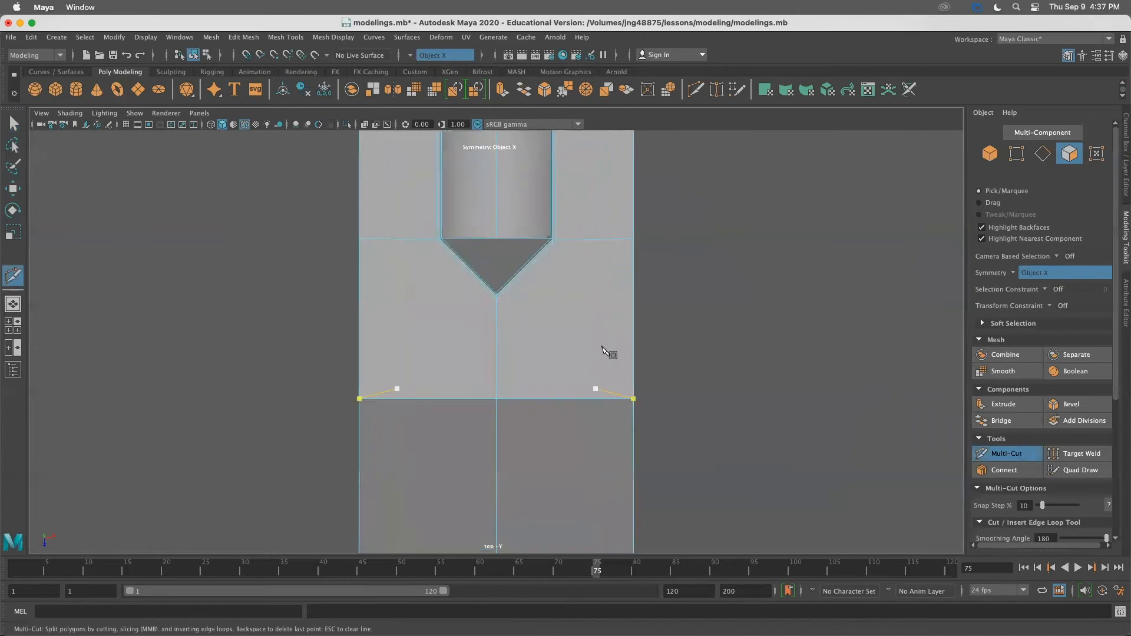
pyautogui.click(527, 270)
pyautogui.click(610, 399)
pyautogui.press('q')
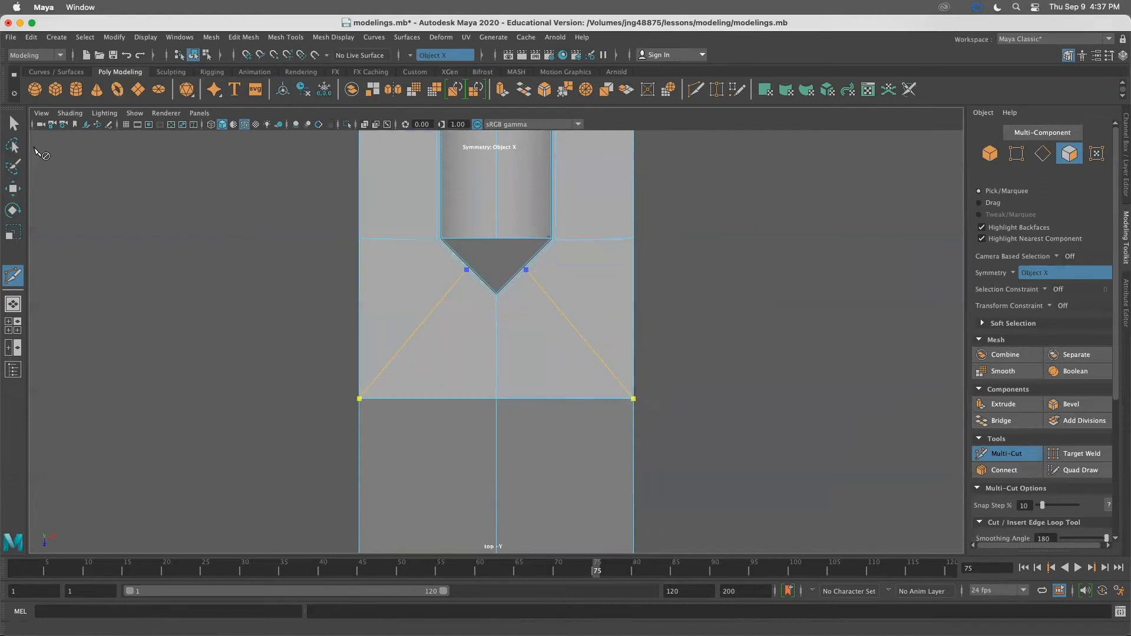
# Check the front faces below the new cuts and turn symmetry off
pyautogui.scroll(-4, 674, 409)
pyautogui.click(483, 334)
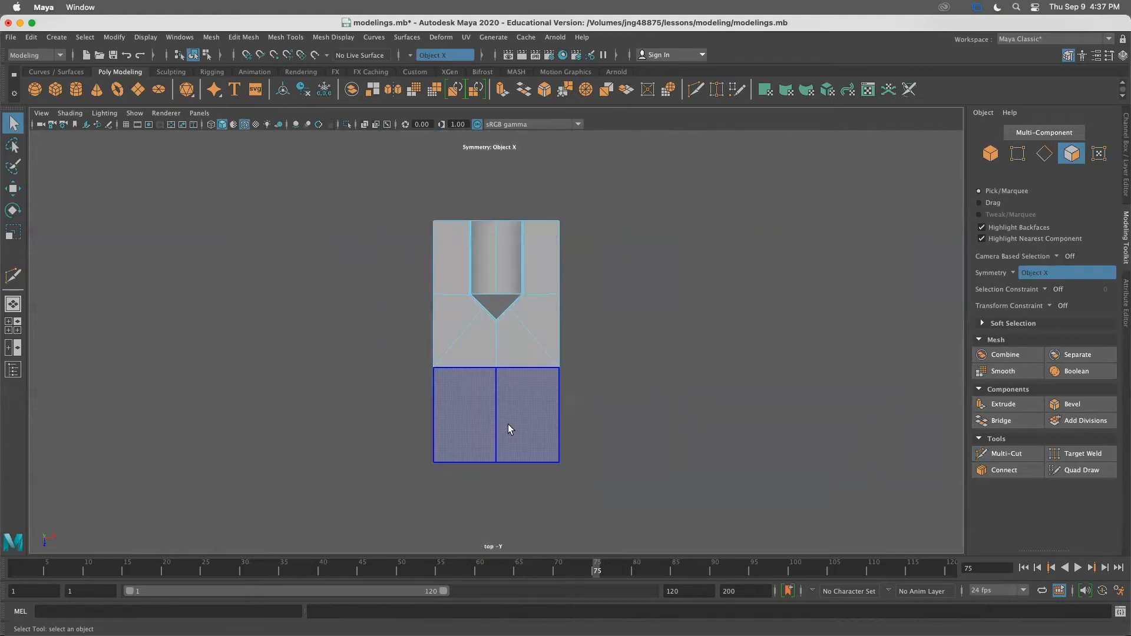
pyautogui.click(408, 54)
pyautogui.click(428, 63)
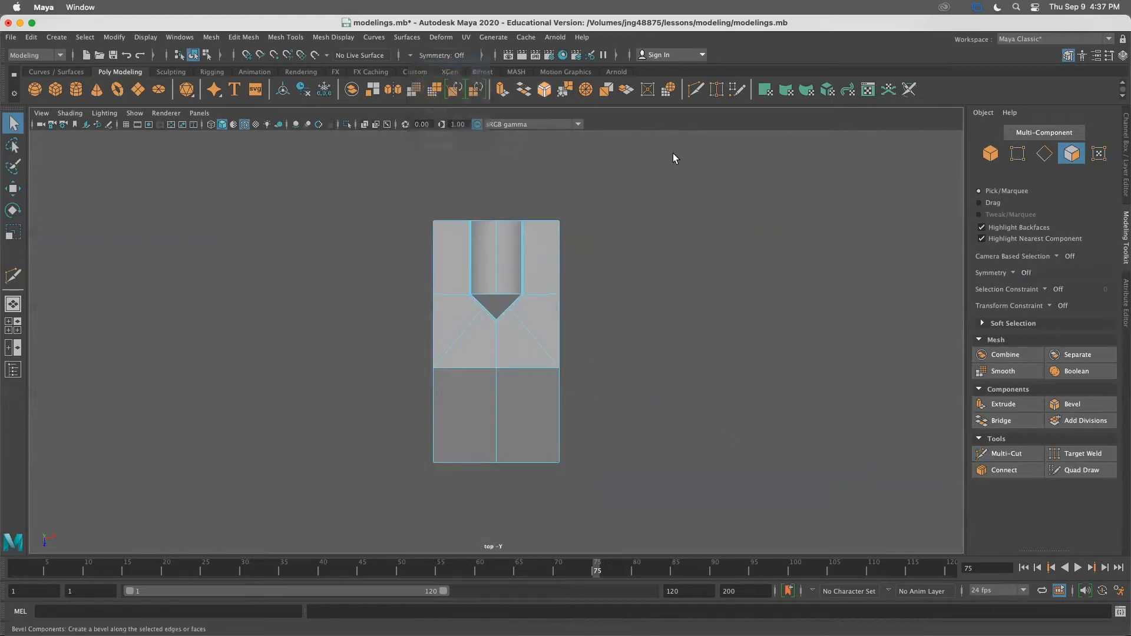
# Return to the perspective view, select the mesh in object mode, and display it smoothed to inspect the groove's rounded end
pyautogui.press('space')
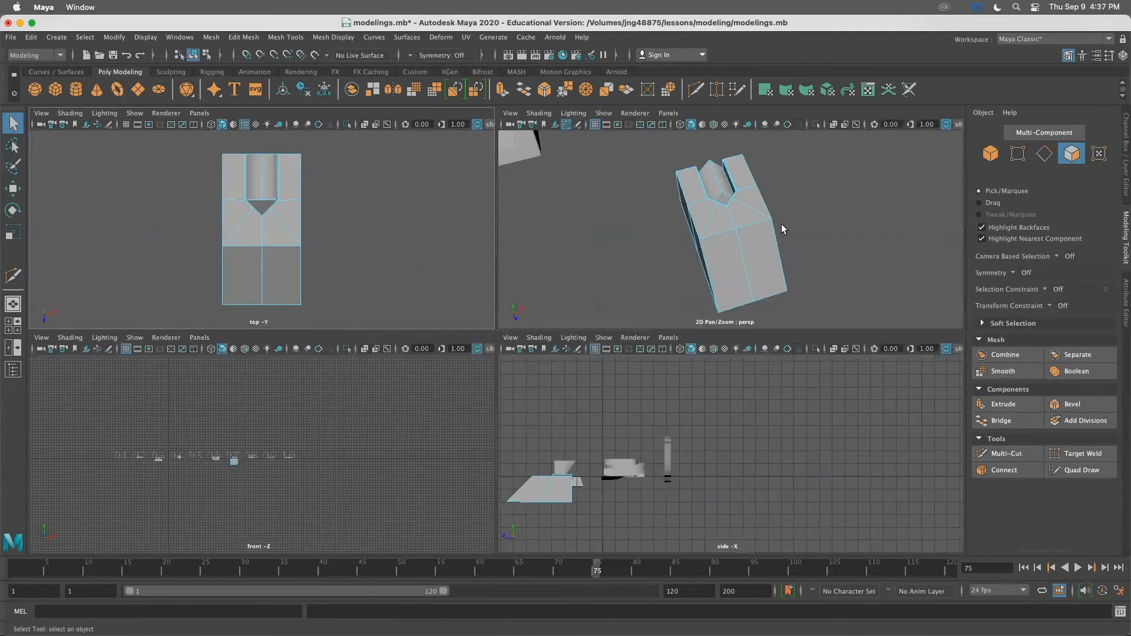
pyautogui.press('space')
pyautogui.keyDown('alt'); pyautogui.moveTo(956, 294); pyautogui.dragTo(562, 337); pyautogui.keyUp('alt')
pyautogui.moveTo(562, 337); pyautogui.dragTo(554, 278, button='right')
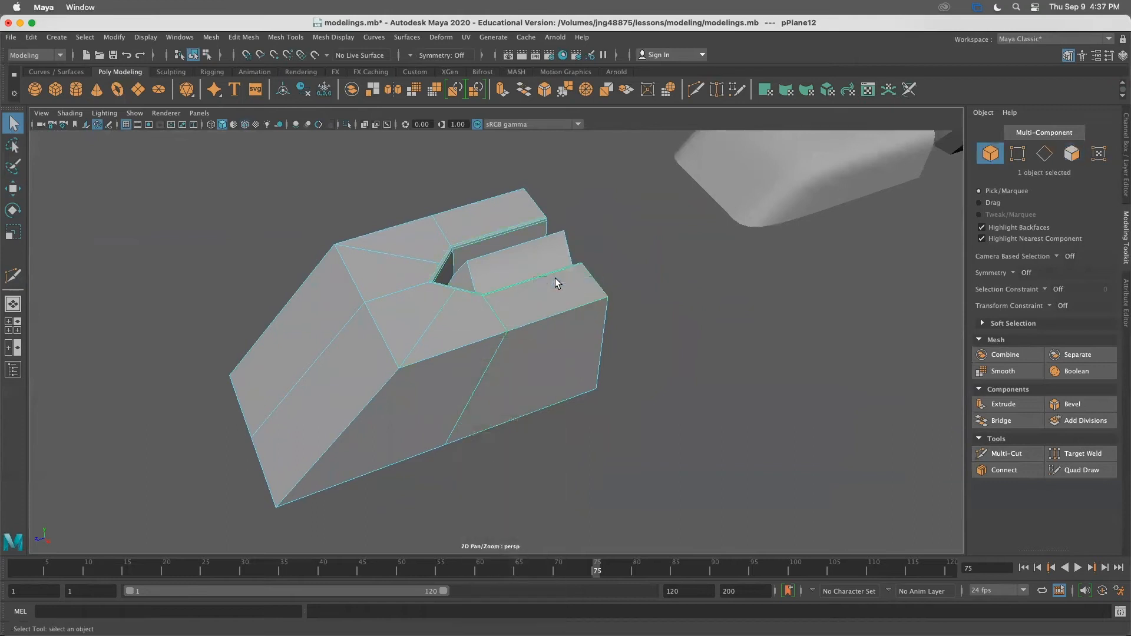
pyautogui.press('3')
pyautogui.click(565, 333)
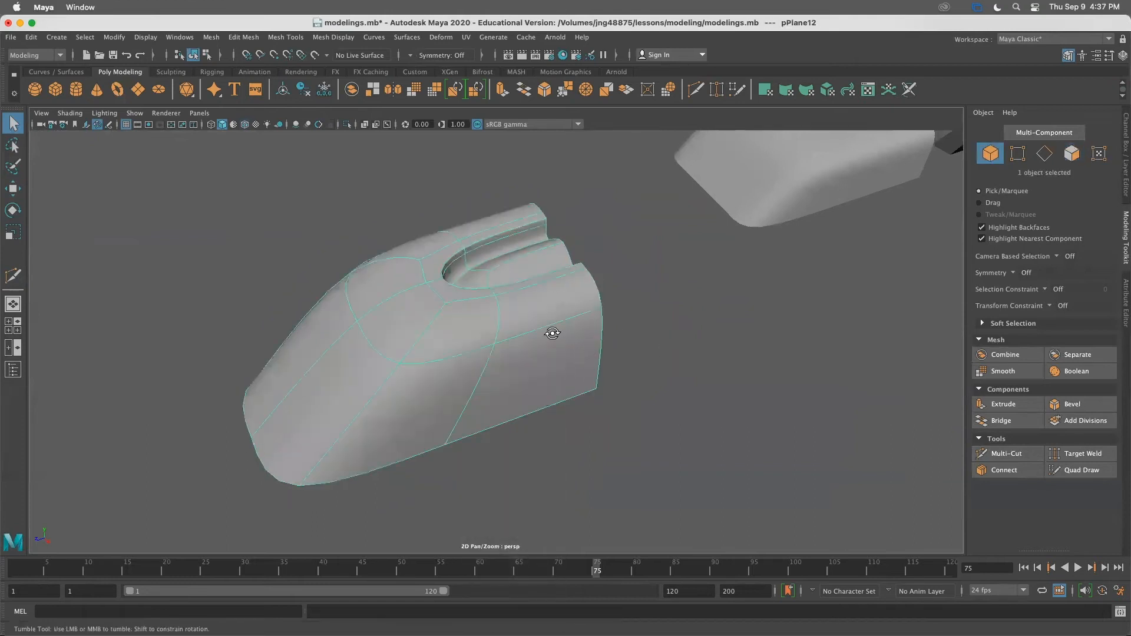
pyautogui.keyDown('alt'); pyautogui.moveTo(551, 330); pyautogui.dragTo(526, 342); pyautogui.keyUp('alt')
pyautogui.keyDown('alt'); pyautogui.moveTo(830, 323); pyautogui.dragTo(382, 293); pyautogui.keyUp('alt')
pyautogui.scroll(3, 486, 282)
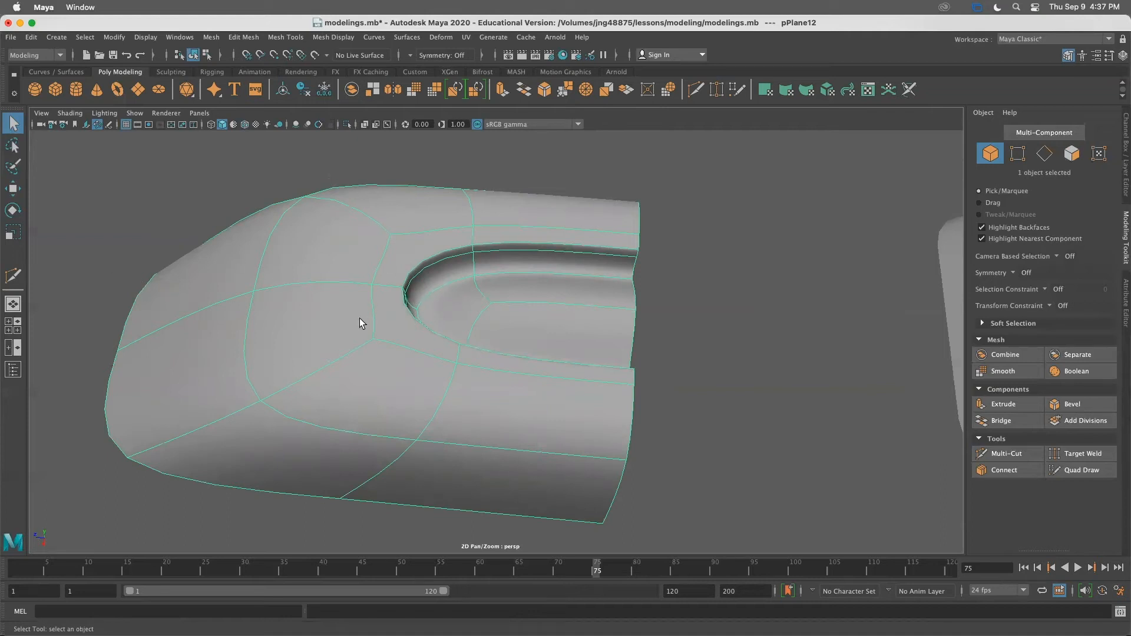
# Select the three vertices in front of the groove's rounded end and move them away from the groove along Z to about 4.77
pyautogui.moveTo(357, 264); pyautogui.dragTo(329, 262, button='right')
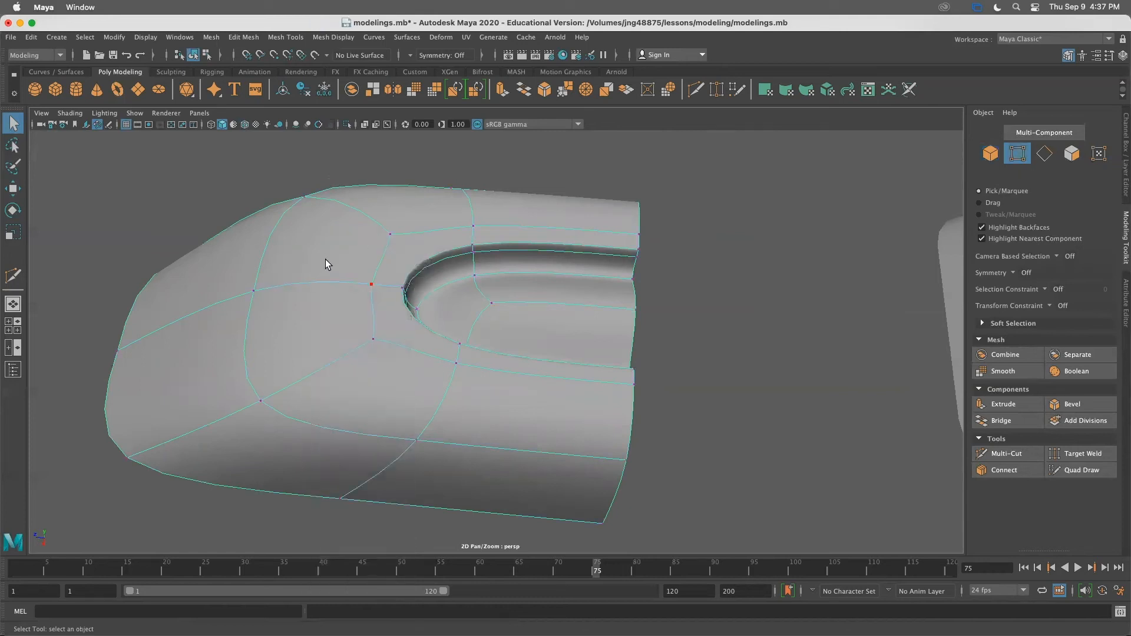
pyautogui.keyDown('alt'); pyautogui.moveTo(346, 260); pyautogui.dragTo(400, 270); pyautogui.keyUp('alt')
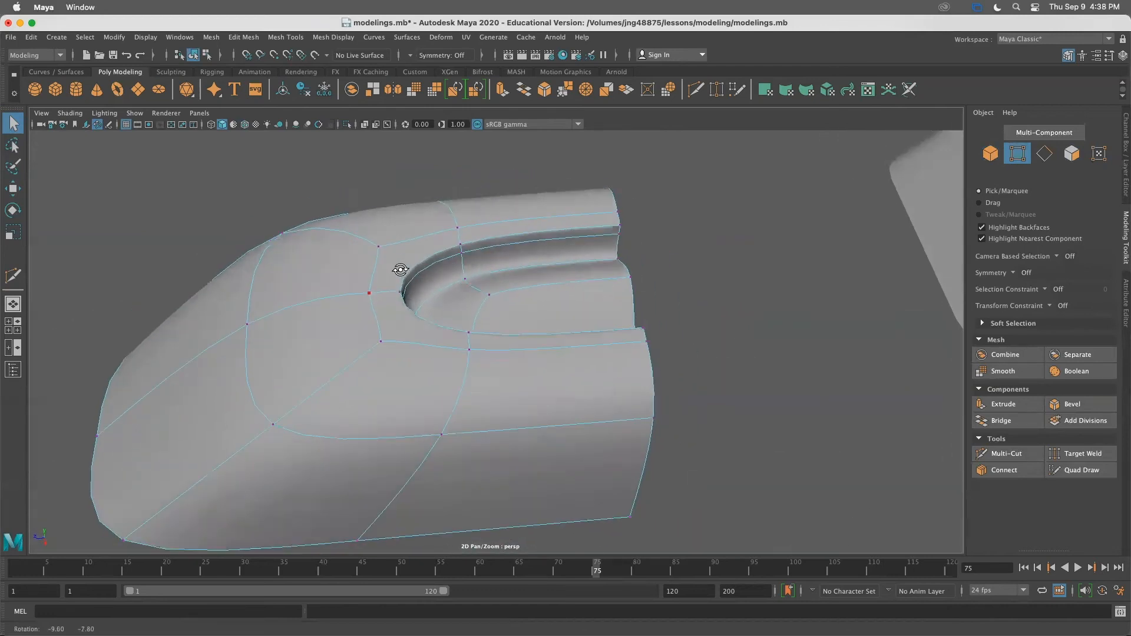
pyautogui.moveTo(415, 349); pyautogui.dragTo(320, 233)
pyautogui.click(382, 259)
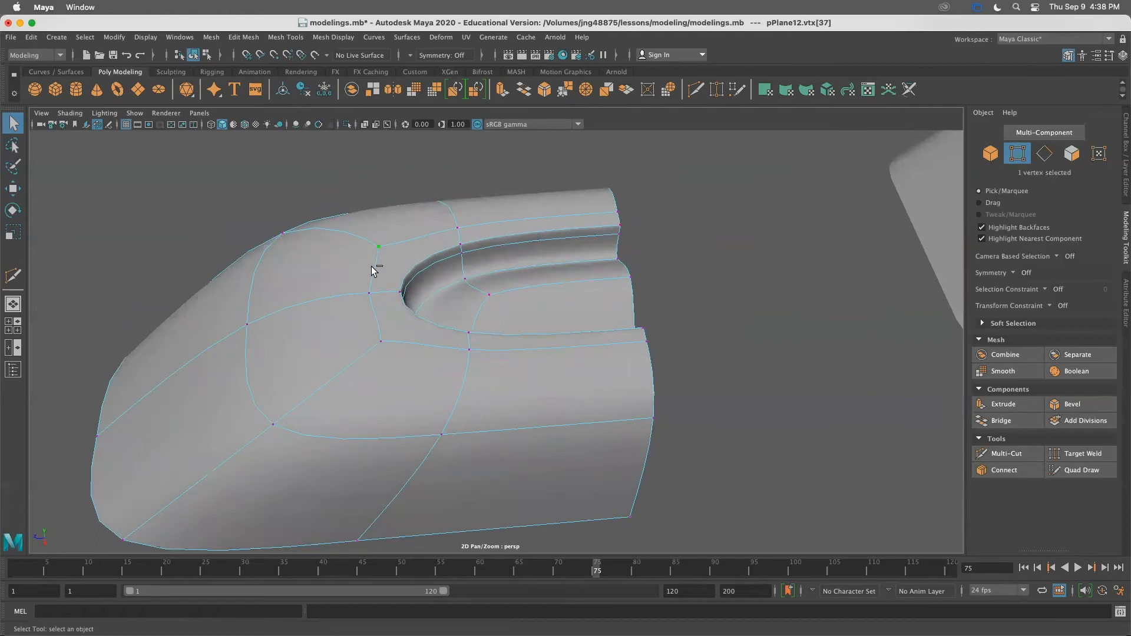
pyautogui.keyDown('shift'); pyautogui.click(371, 286); pyautogui.keyUp('shift')
pyautogui.keyDown('alt'); pyautogui.moveTo(433, 315); pyautogui.dragTo(460, 273); pyautogui.keyUp('alt')
pyautogui.press('w')
pyautogui.moveTo(368, 283); pyautogui.dragTo(330, 289)
pyautogui.keyDown('alt'); pyautogui.moveTo(450, 285); pyautogui.dragTo(398, 287); pyautogui.keyUp('alt')
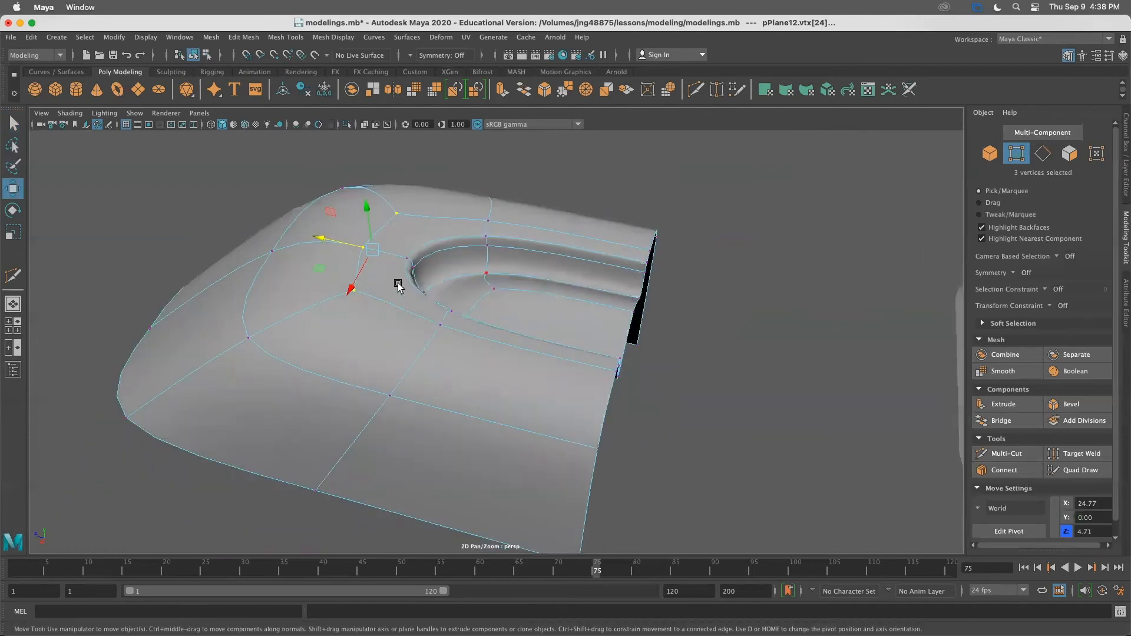
pyautogui.hotkey('ctrl', 'z')
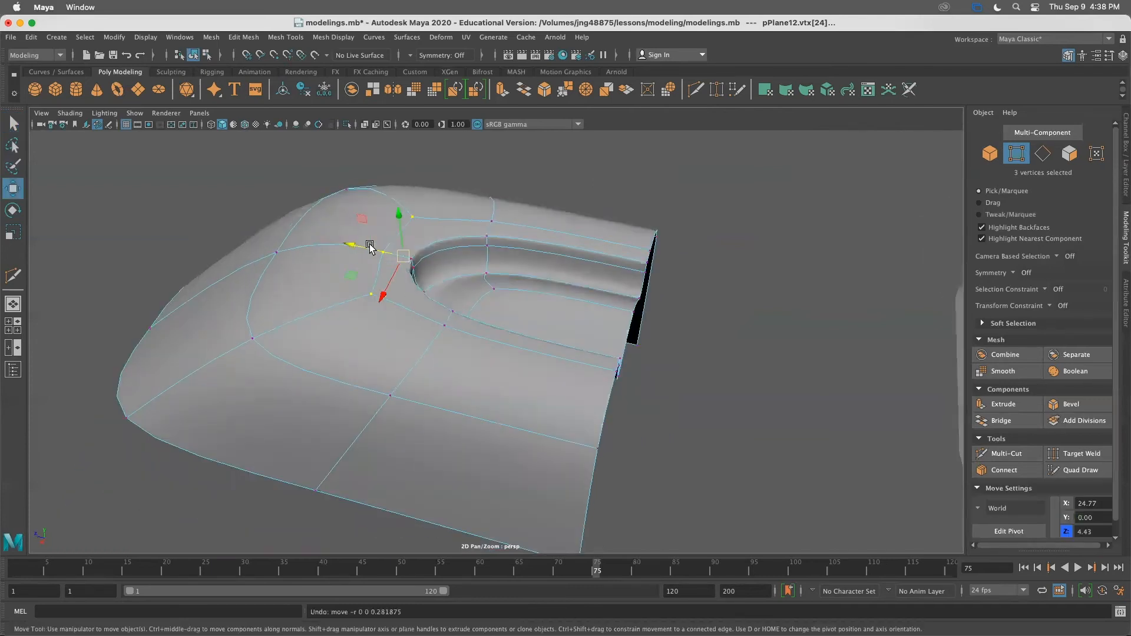
pyautogui.moveTo(365, 250); pyautogui.dragTo(330, 254)
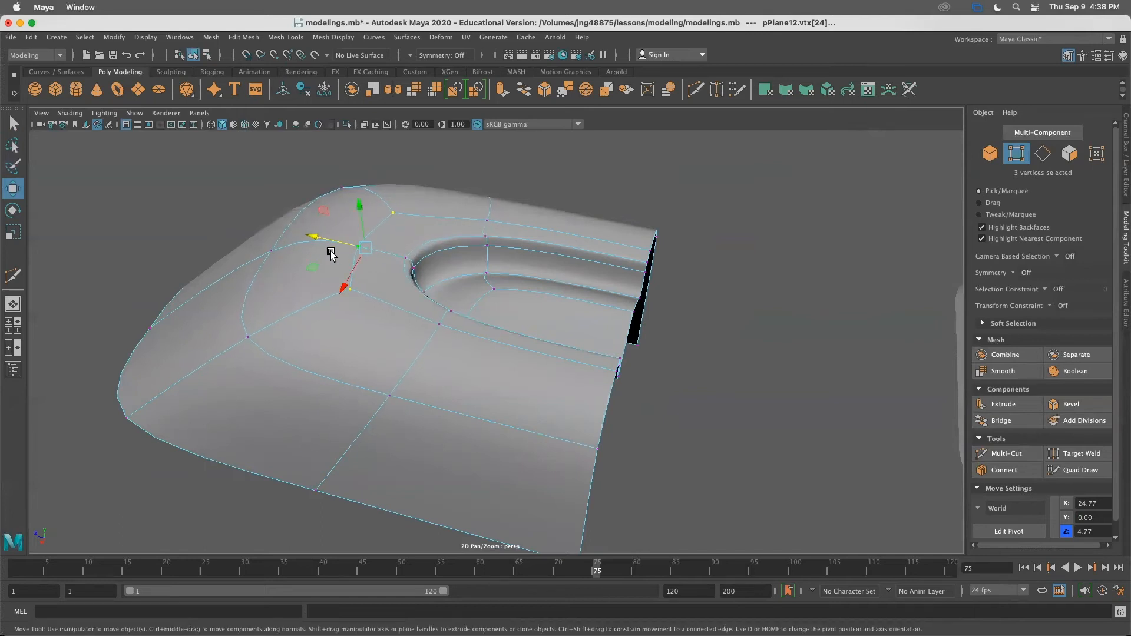
pyautogui.keyDown('alt'); pyautogui.moveTo(370, 263); pyautogui.dragTo(382, 230); pyautogui.keyUp('alt')
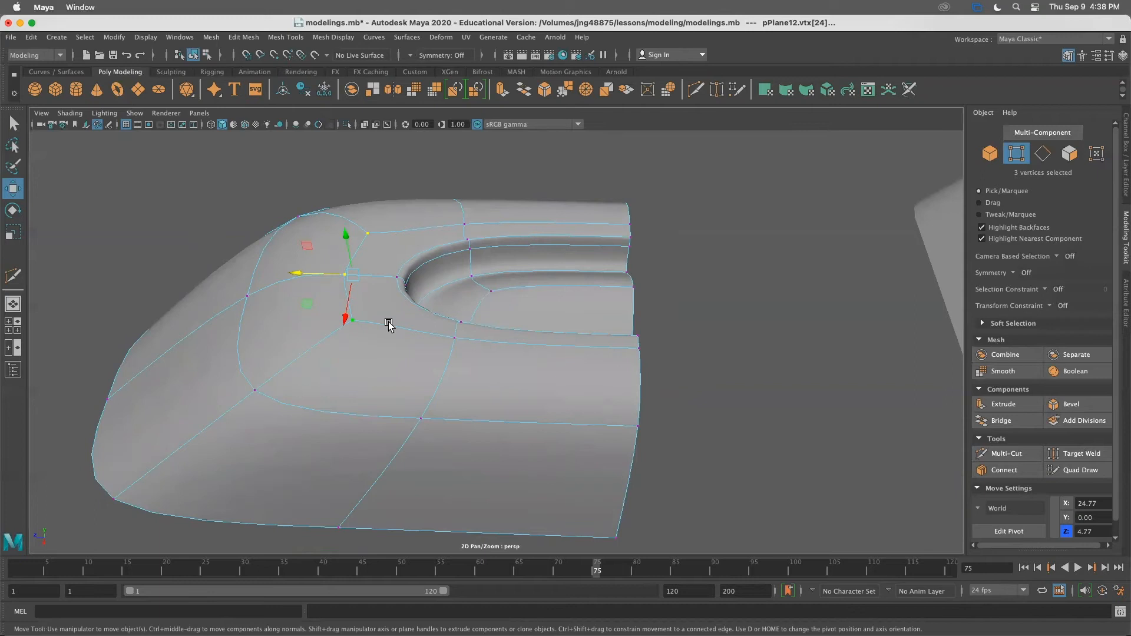
pyautogui.keyDown('alt'); pyautogui.moveTo(351, 260); pyautogui.dragTo(319, 282); pyautogui.keyUp('alt')
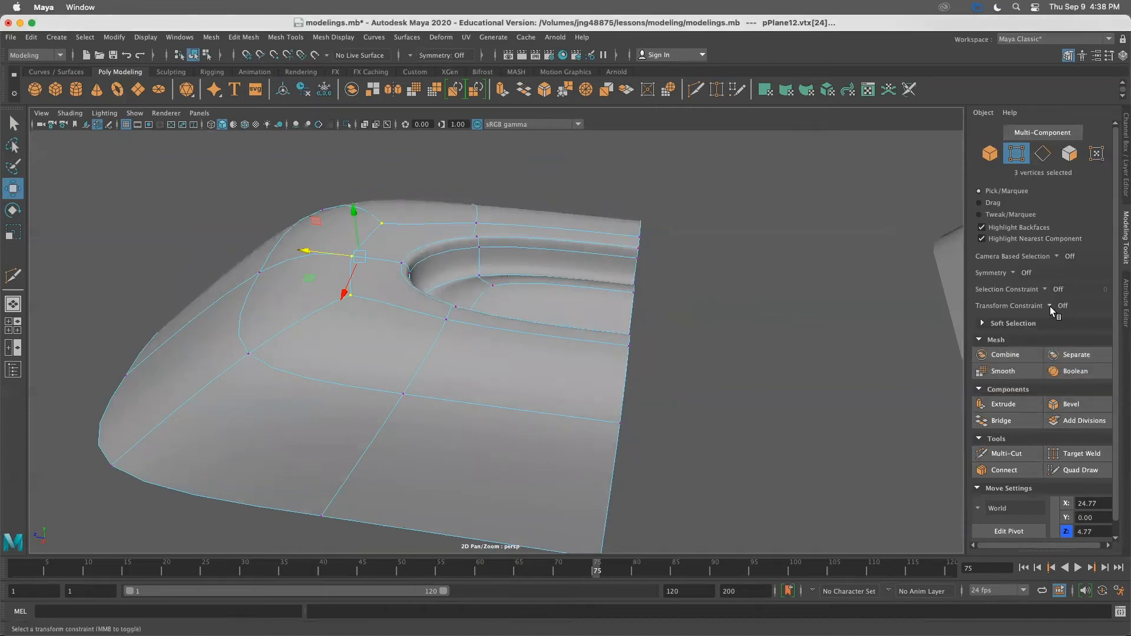
# Set the transform constraint to Surface Slide for moving the three selected vertices
pyautogui.click(1051, 306)
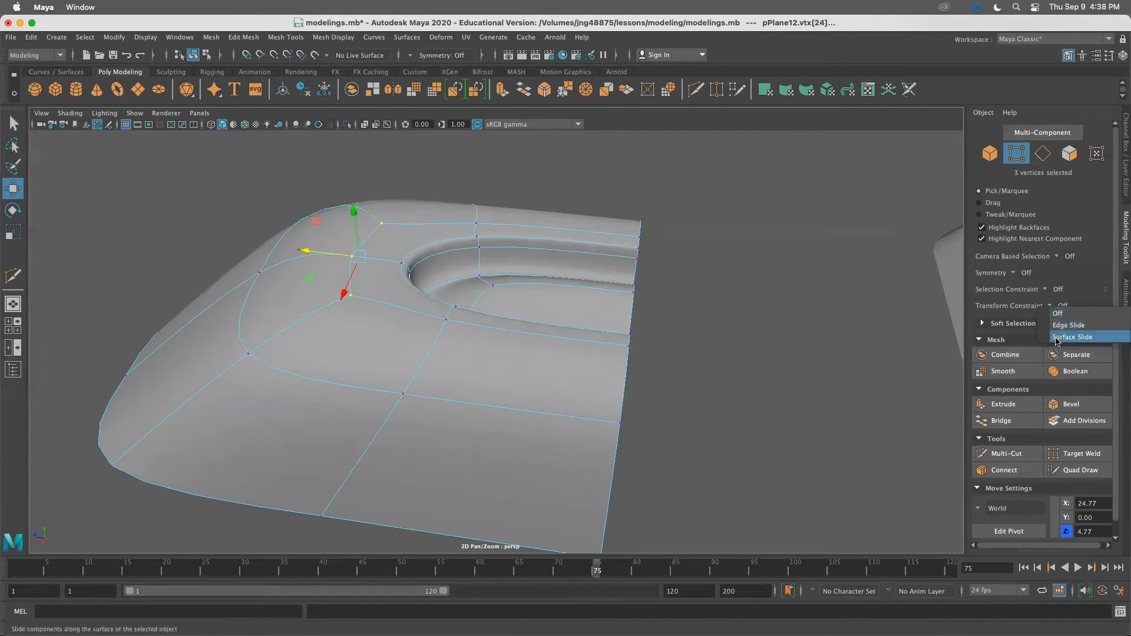
pyautogui.click(1009, 311)
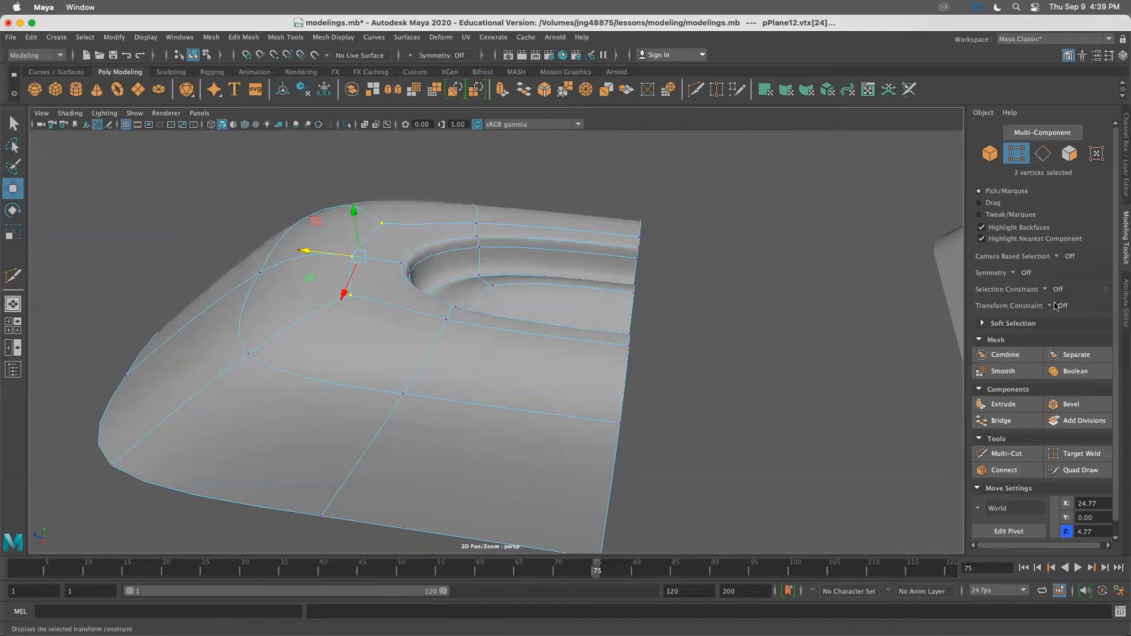
pyautogui.click(1050, 304)
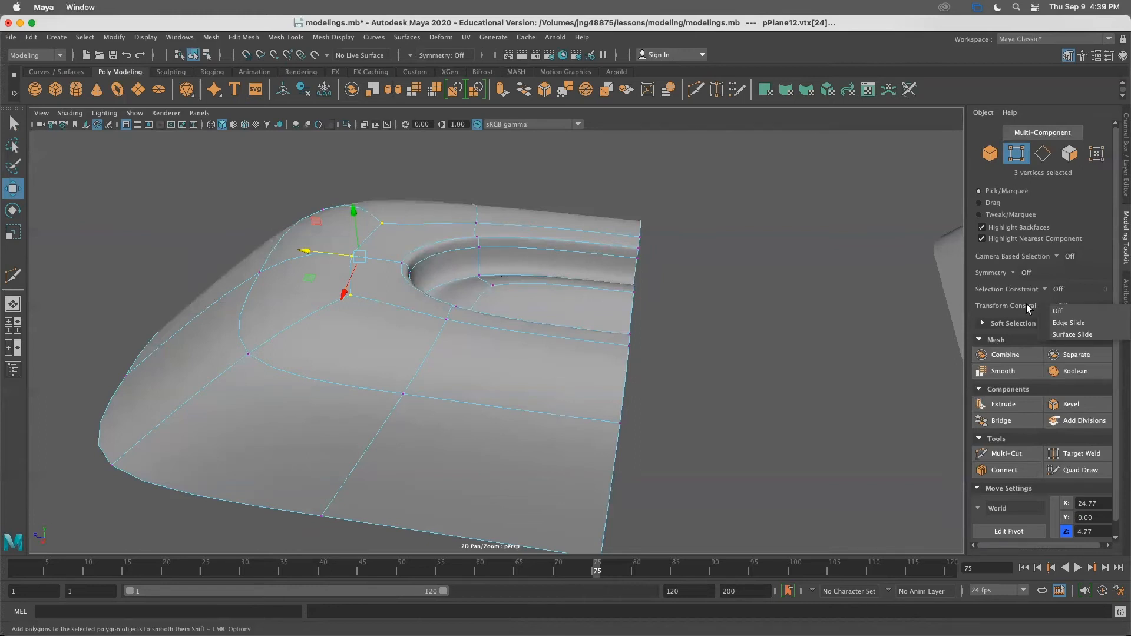
pyautogui.keyDown('alt'); pyautogui.moveTo(411, 235); pyautogui.dragTo(421, 258); pyautogui.keyUp('alt')
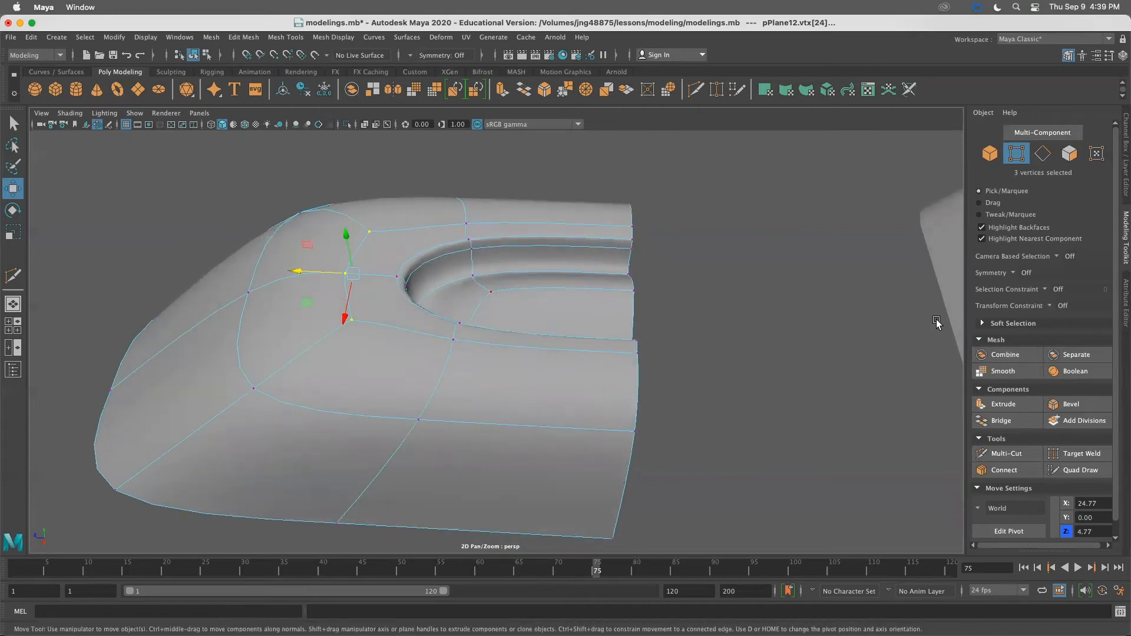
pyautogui.click(1046, 304)
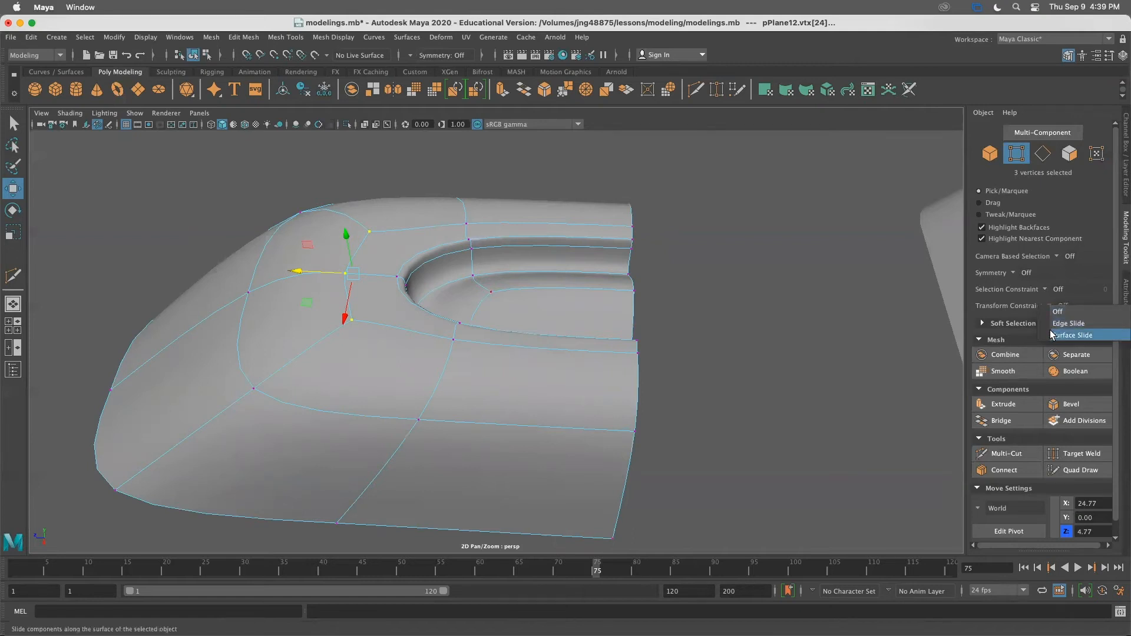
pyautogui.click(1051, 334)
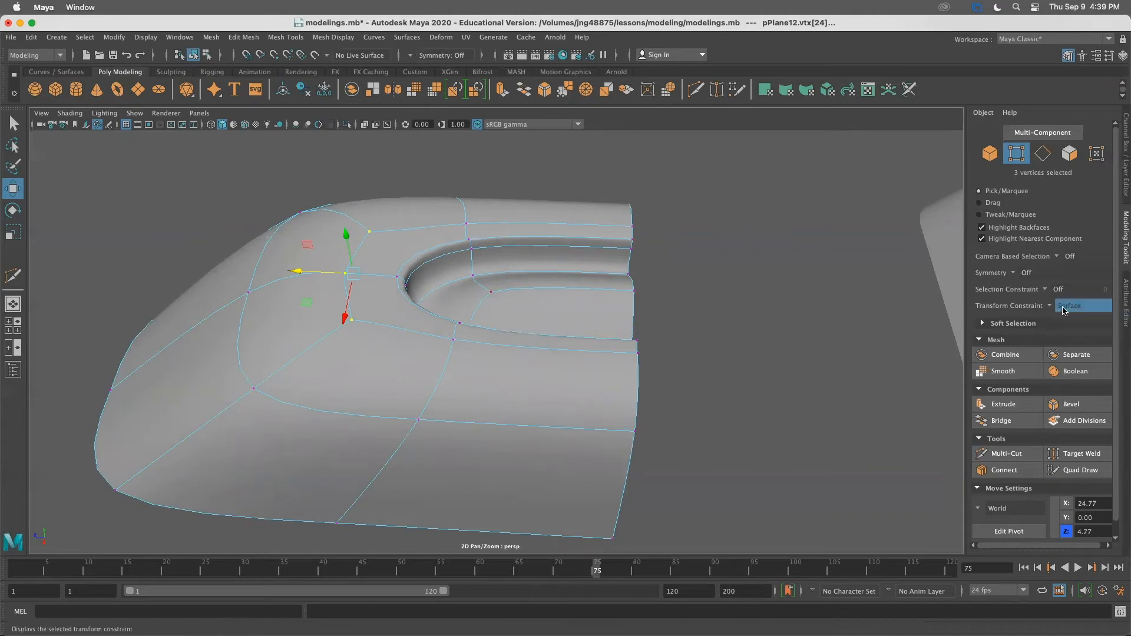
# Turn the transform constraint off, try moving the three selected vertices along Y, and undo the moves
pyautogui.click(1050, 306)
pyautogui.click(1060, 315)
pyautogui.keyDown('alt'); pyautogui.moveTo(454, 228); pyautogui.dragTo(542, 214); pyautogui.keyUp('alt')
pyautogui.moveTo(323, 180); pyautogui.dragTo(348, 225)
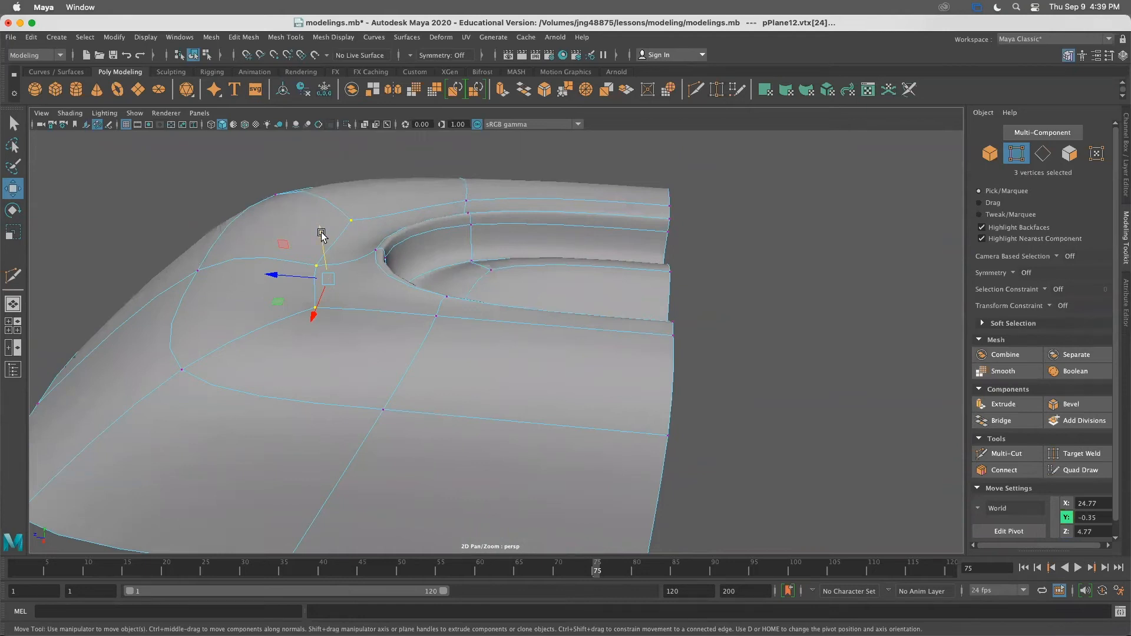
pyautogui.moveTo(322, 235); pyautogui.dragTo(283, 142)
pyautogui.hotkey('ctrl', 'z')
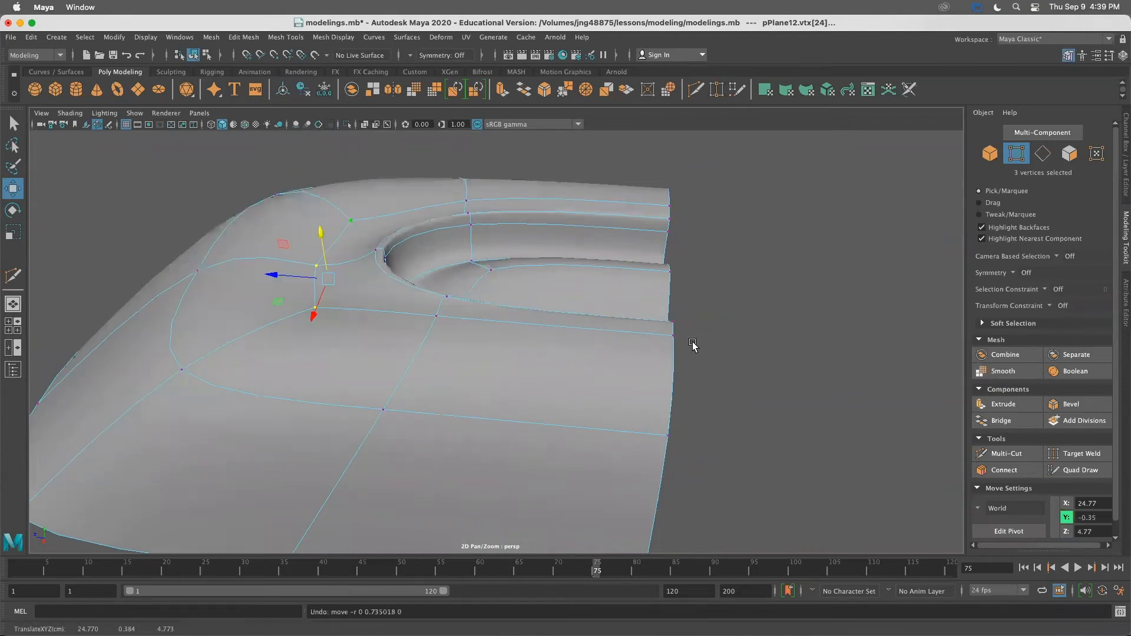
pyautogui.hotkey('ctrl', 'z')
pyautogui.keyDown('alt'); pyautogui.moveTo(639, 248); pyautogui.dragTo(664, 238); pyautogui.keyUp('alt')
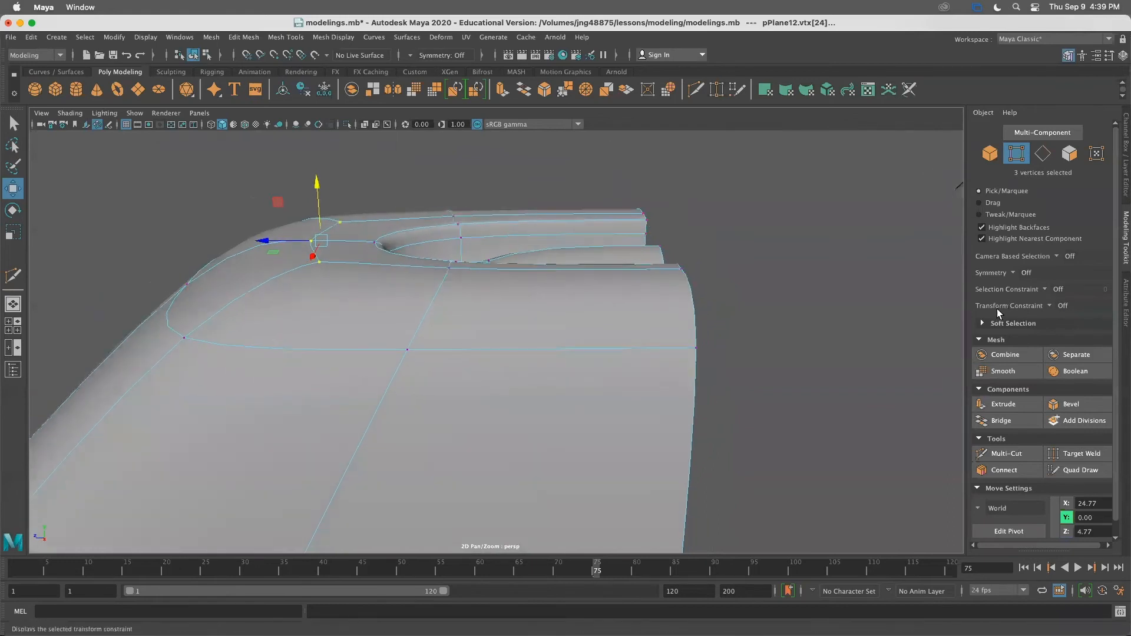
# Set the transform constraint to Surface Slide and slide the three selected vertices along Z to about 4.94
pyautogui.click(1052, 308)
pyautogui.click(1058, 336)
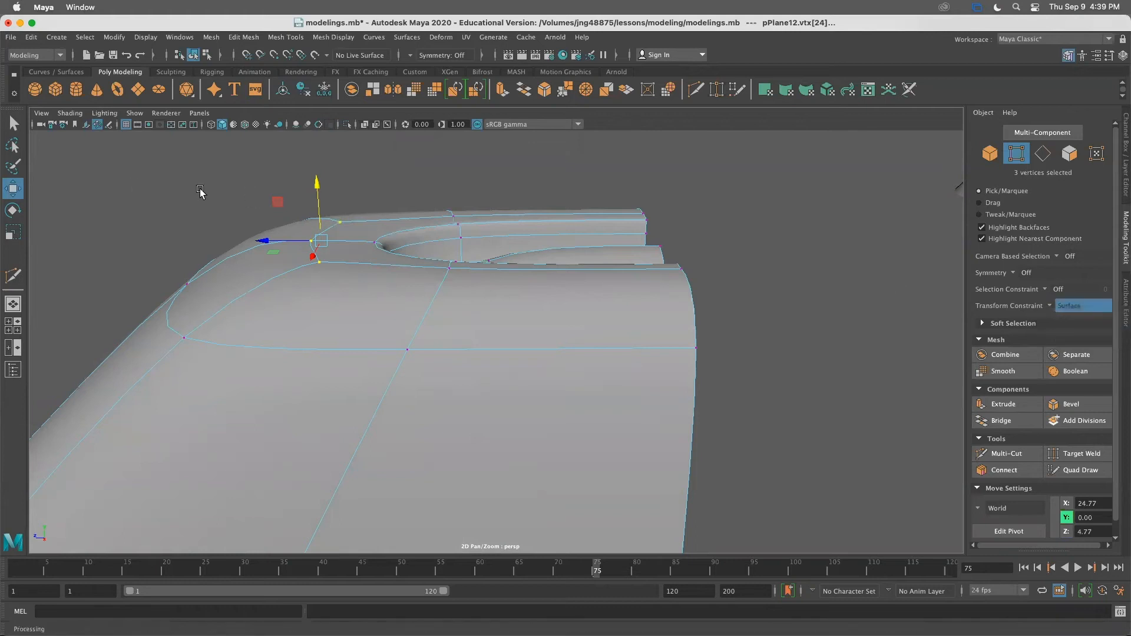
pyautogui.moveTo(279, 239)
pyautogui.mouseDown()
pyautogui.moveTo(245, 242)
pyautogui.moveTo(329, 241)
pyautogui.moveTo(252, 245)
pyautogui.moveTo(292, 250)
pyautogui.moveTo(262, 251)
pyautogui.mouseUp()
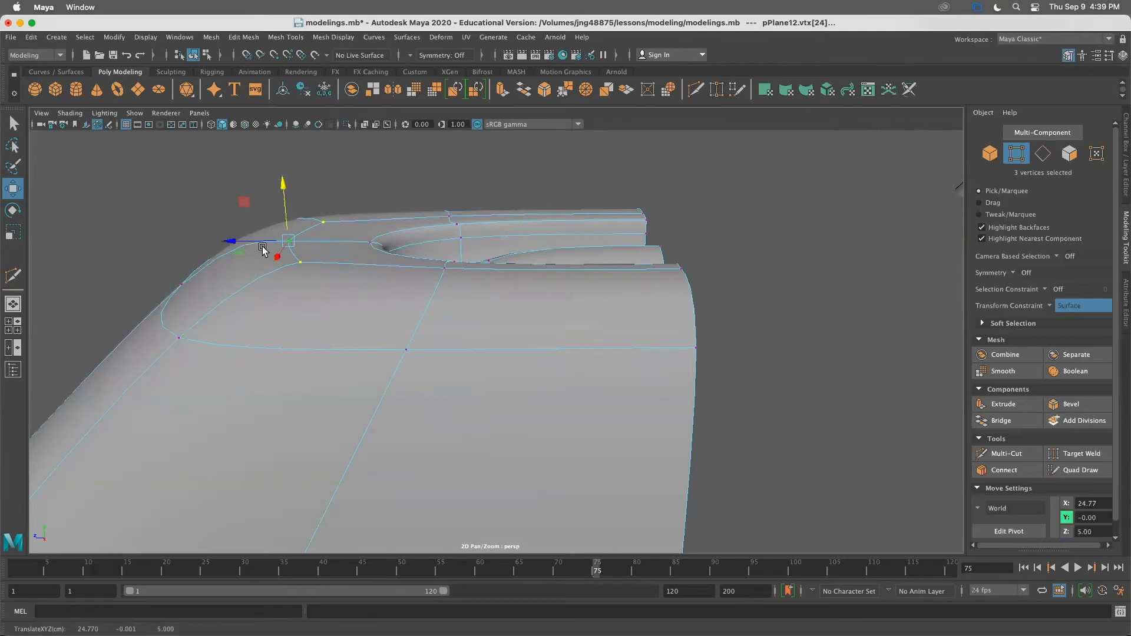
pyautogui.moveTo(261, 242); pyautogui.dragTo(290, 235)
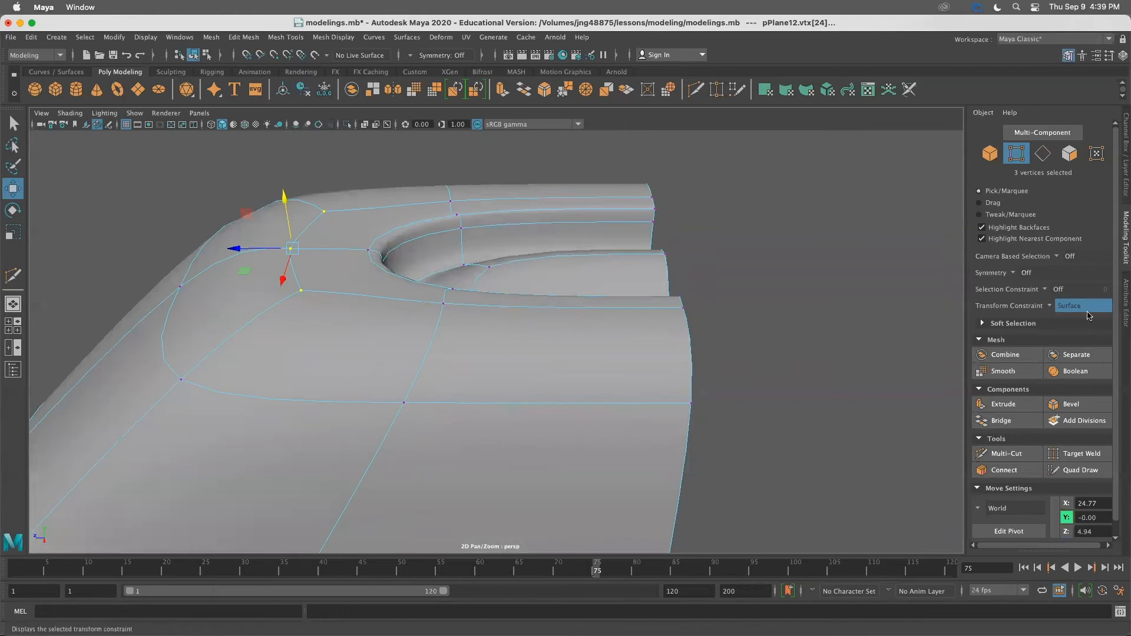
# Switch the transform constraint to Edge Slide and slide the three vertices along Z to about 4.99
pyautogui.click(1043, 302)
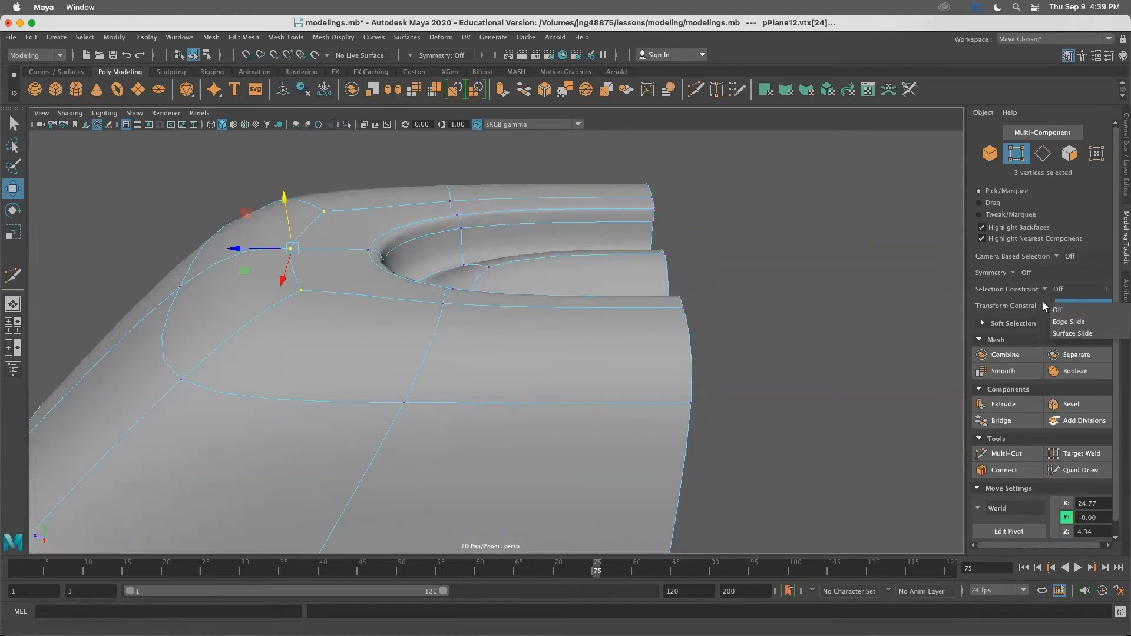
pyautogui.click(1068, 322)
pyautogui.moveTo(247, 253); pyautogui.dragTo(386, 254)
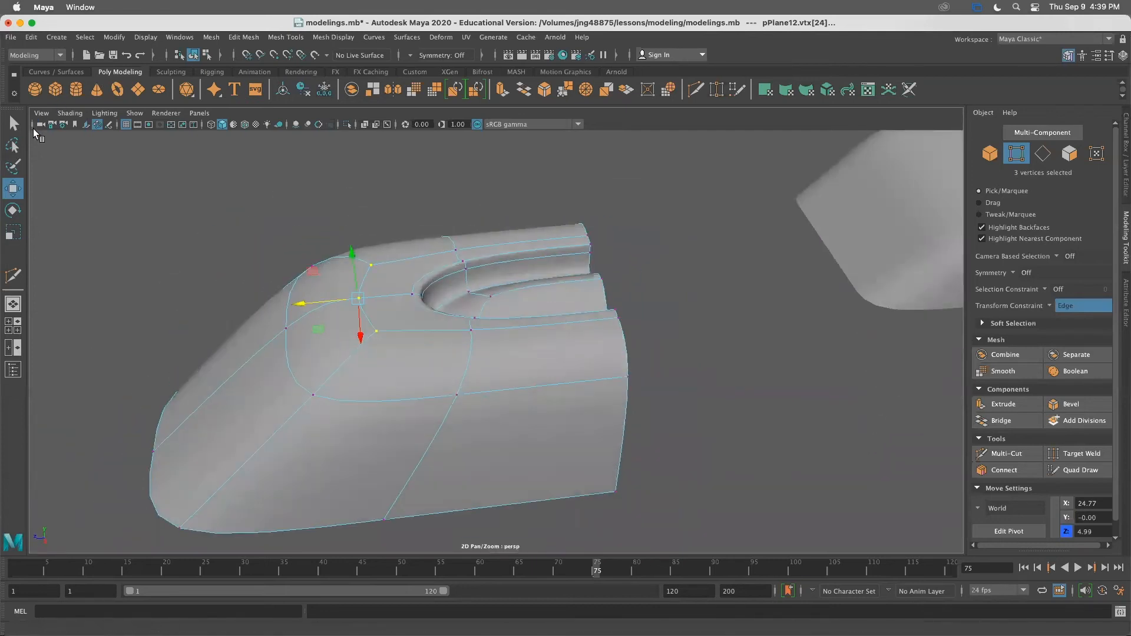
# Deselect the vertices, view the body beside its reference, and turn the transform constraint off
pyautogui.click(14, 124)
pyautogui.click(383, 169)
pyautogui.keyDown('alt'); pyautogui.moveTo(486, 267); pyautogui.dragTo(424, 225, button='right'); pyautogui.keyUp('alt')
pyautogui.keyDown('alt'); pyautogui.moveTo(424, 229); pyautogui.dragTo(360, 304); pyautogui.keyUp('alt')
pyautogui.click(412, 55)
pyautogui.click(411, 53)
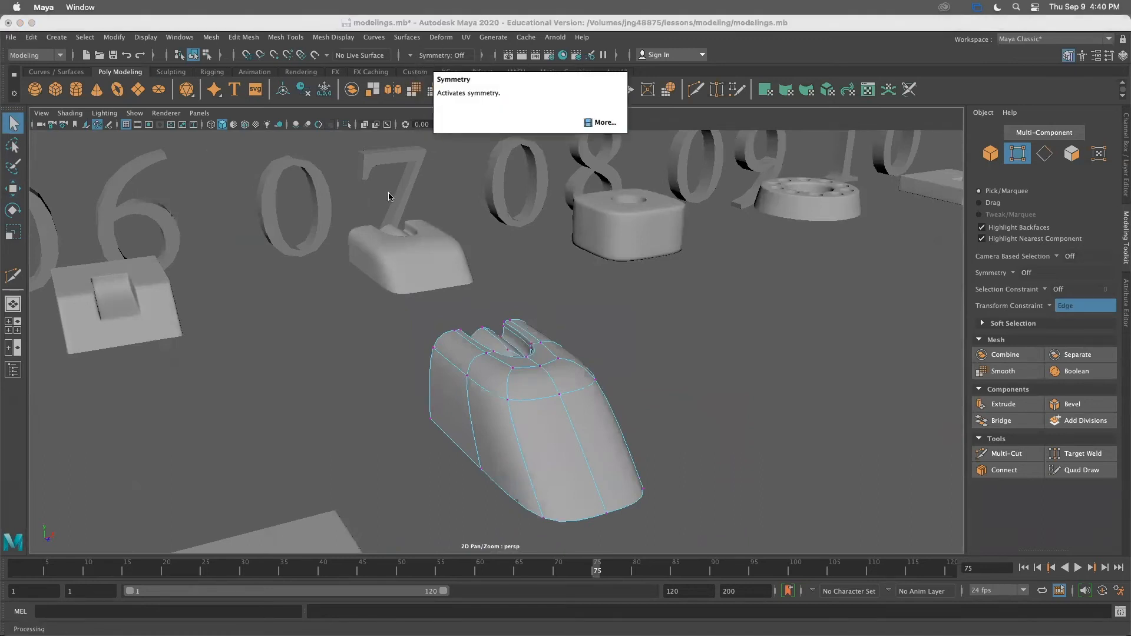
pyautogui.click(411, 56)
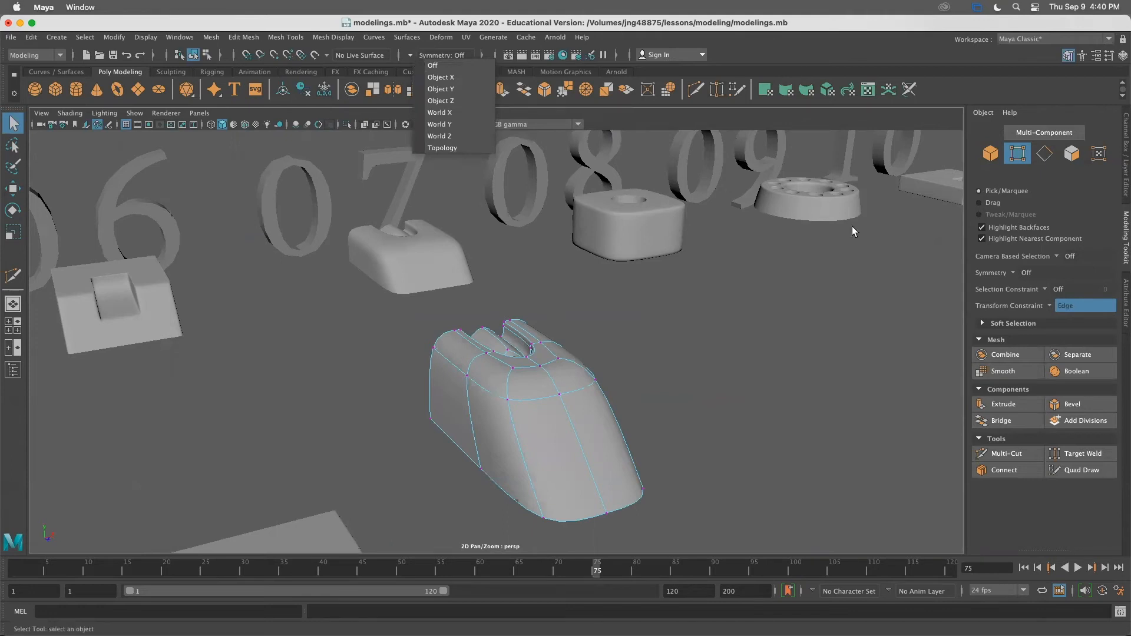
pyautogui.click(1028, 309)
pyautogui.click(1051, 307)
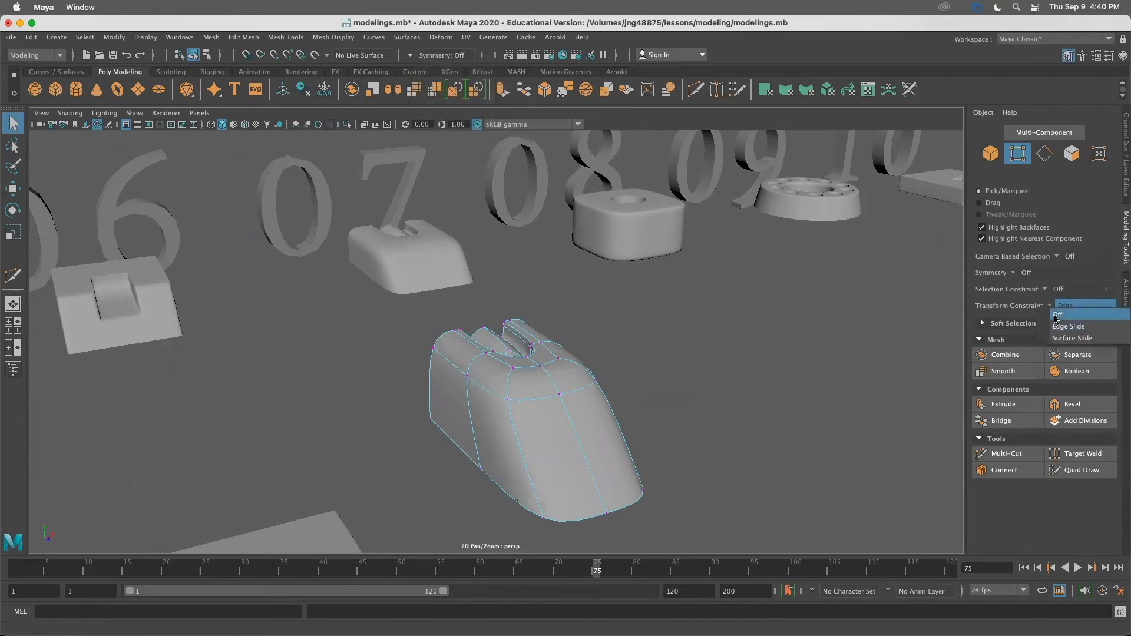
pyautogui.click(1067, 307)
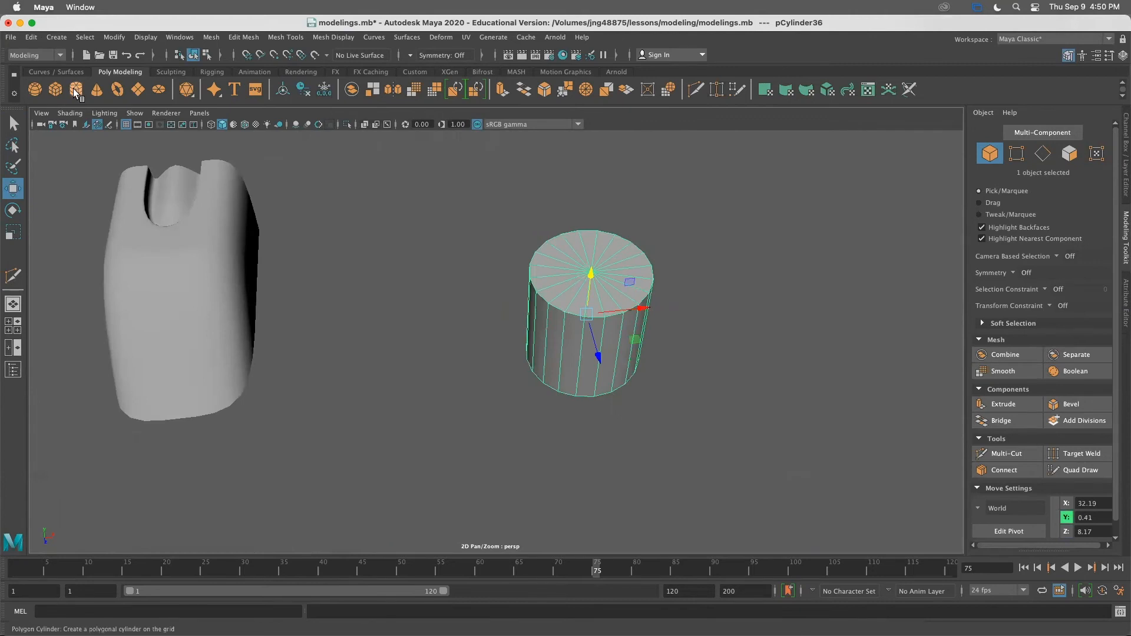
# Create a polygon cube, move it in front of the standalone cylinder near the 08 reference, and enlarge it
pyautogui.keyDown('alt'); pyautogui.moveTo(513, 330); pyautogui.dragTo(342, 288); pyautogui.keyUp('alt')
pyautogui.scroll(-6, 413, 287)
pyautogui.scroll(-3, 494, 307)
pyautogui.keyDown('alt'); pyautogui.moveTo(467, 308); pyautogui.dragTo(397, 296, button='middle'); pyautogui.keyUp('alt')
pyautogui.click(58, 91)
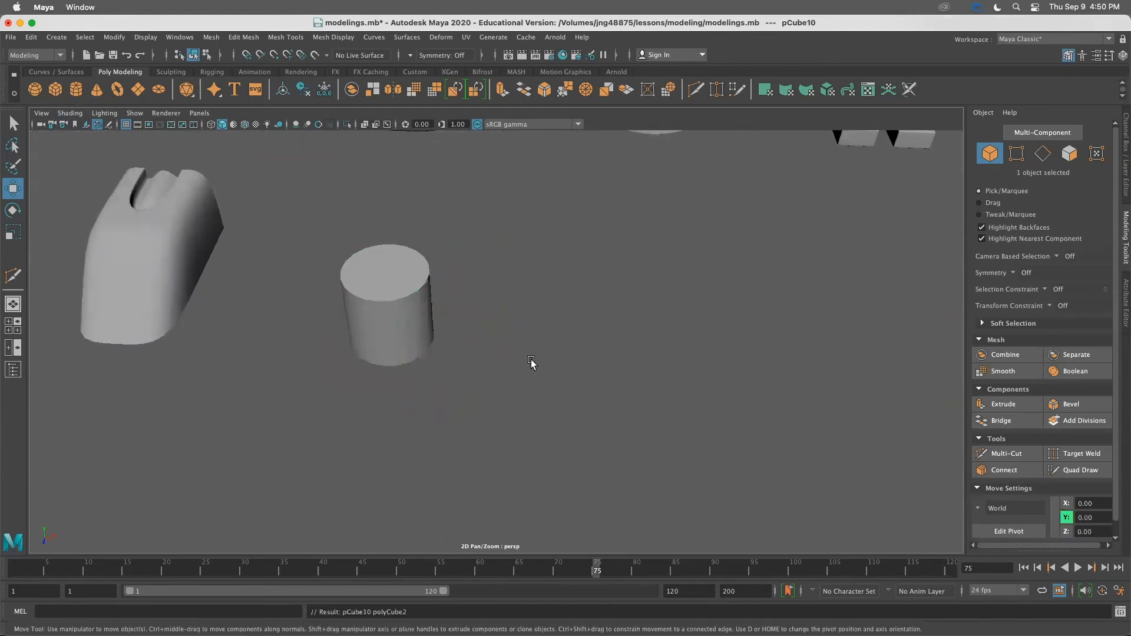
pyautogui.scroll(-8, 531, 360)
pyautogui.moveTo(128, 241); pyautogui.dragTo(592, 272)
pyautogui.moveTo(537, 302); pyautogui.dragTo(530, 440)
pyautogui.moveTo(580, 406); pyautogui.dragTo(481, 410)
pyautogui.press('r')
# Set the cube's width, height and depth subdivisions to 6 each
pyautogui.press('t')
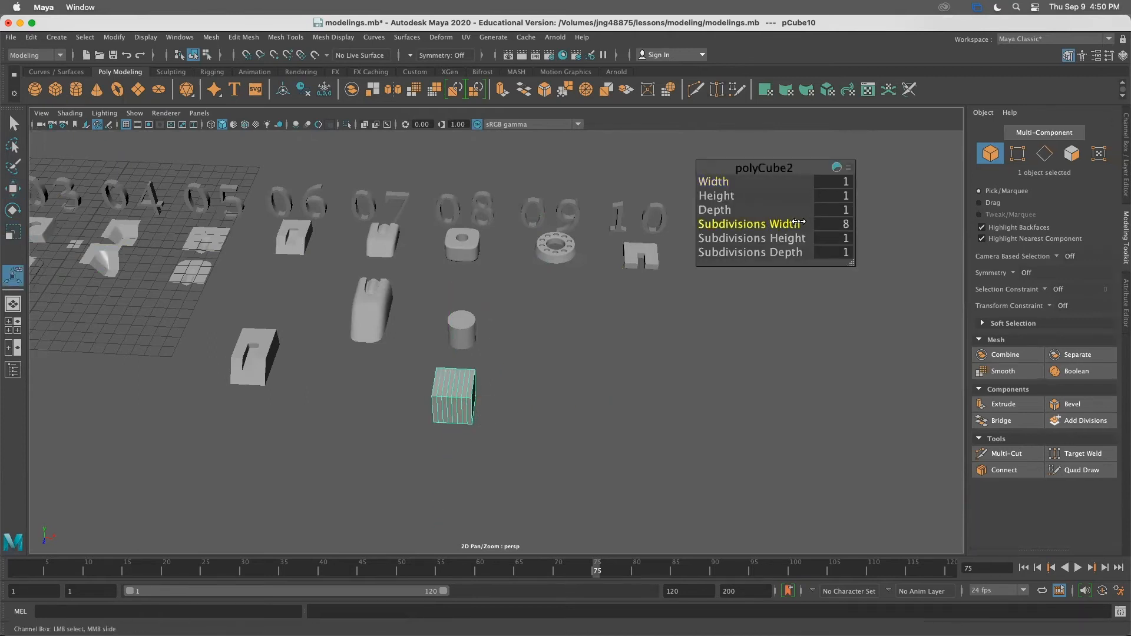
pyautogui.click(840, 238)
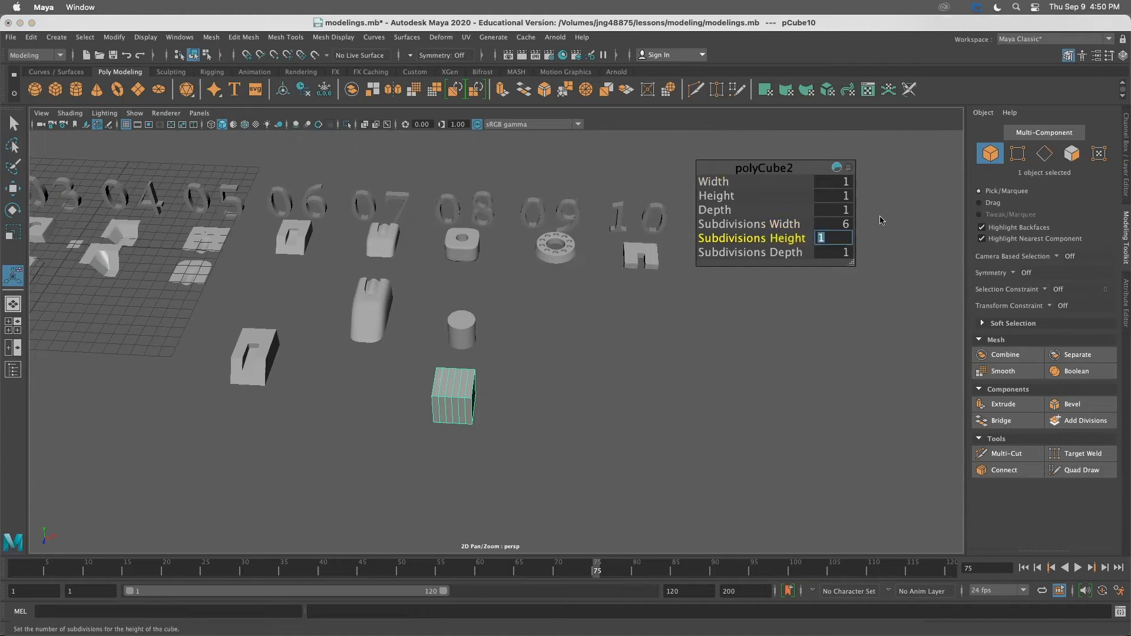
pyautogui.write('6')
pyautogui.press('Tab')
pyautogui.write('6')
pyautogui.press('Tab')
pyautogui.keyDown('alt'); pyautogui.moveTo(411, 449); pyautogui.dragTo(518, 424); pyautogui.keyUp('alt')
# Create a polygon cylinder with radius 1, height 2 and 20 axis divisions, and move it beside the cube
pyautogui.doubleClick(80, 90)
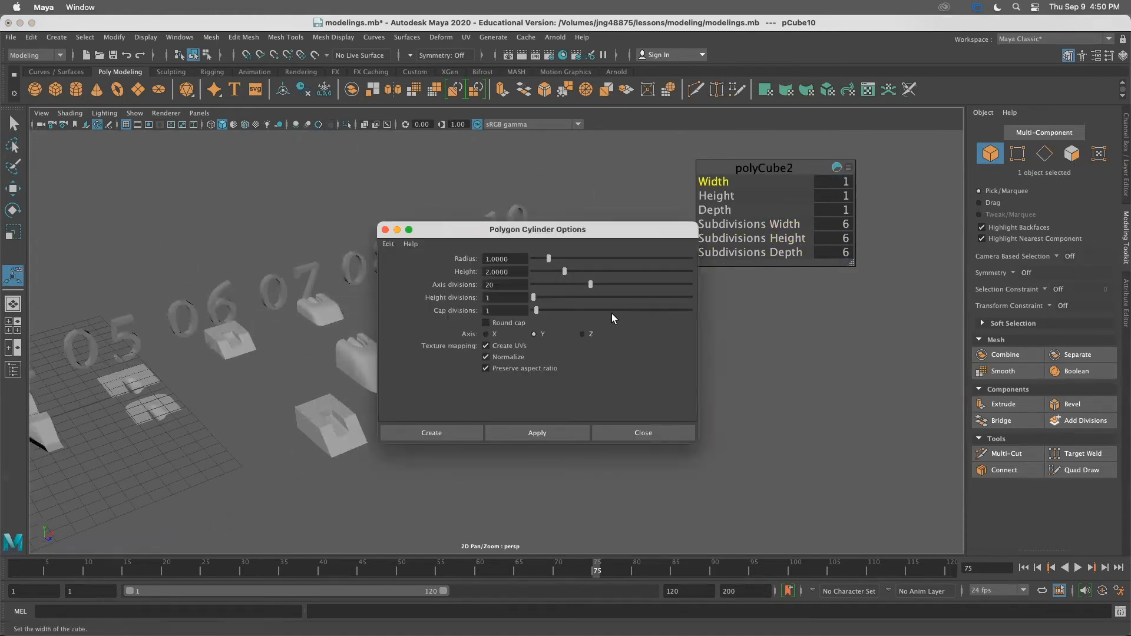
pyautogui.click(438, 438)
pyautogui.scroll(-5, 610, 423)
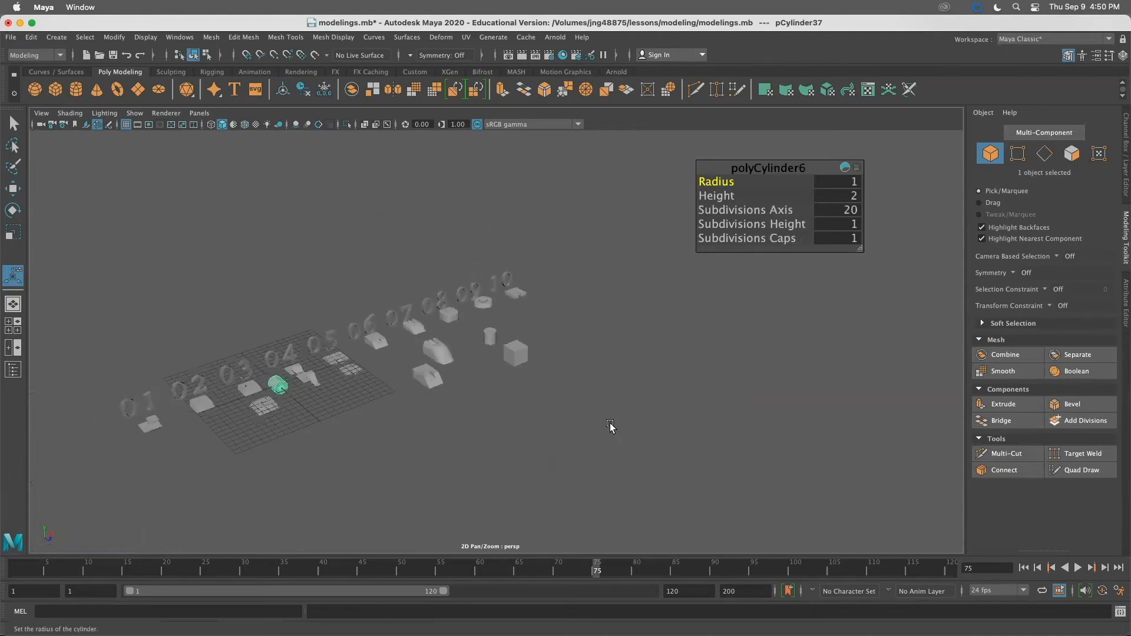
pyautogui.press('w')
pyautogui.moveTo(293, 368); pyautogui.dragTo(633, 377)
pyautogui.scroll(3, 667, 289)
pyautogui.moveTo(666, 449); pyautogui.dragTo(584, 403)
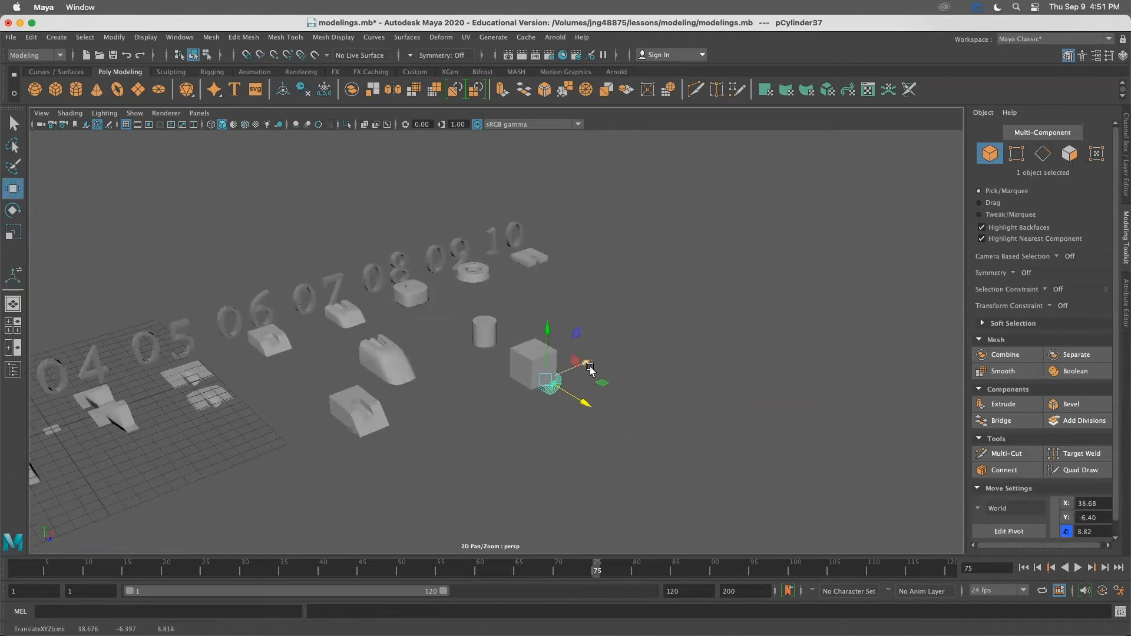
pyautogui.moveTo(569, 360); pyautogui.dragTo(574, 409)
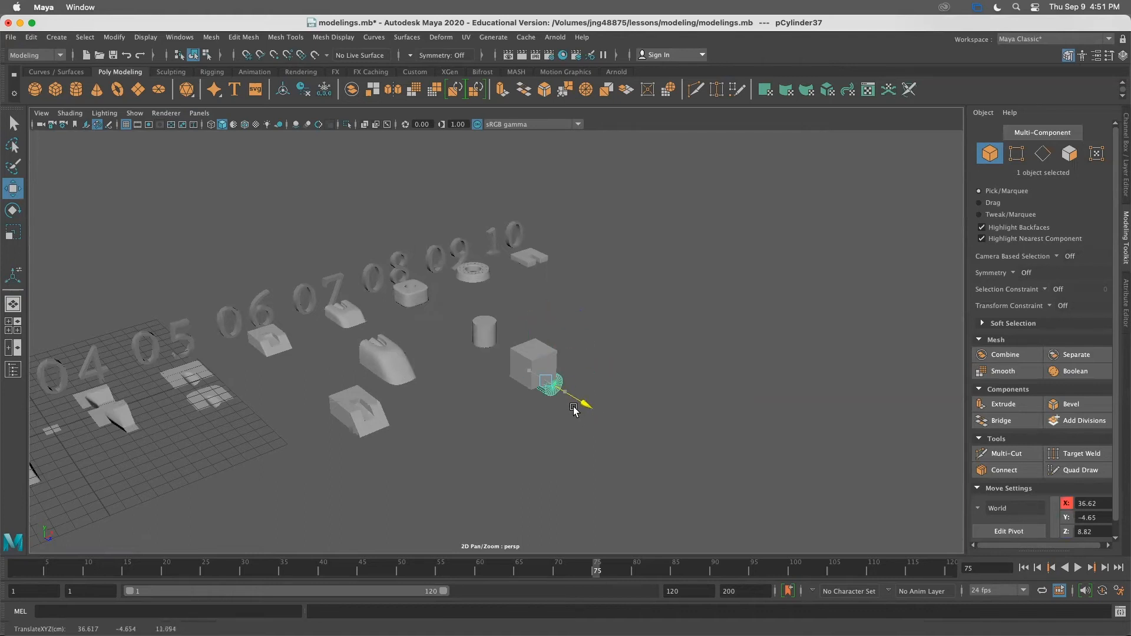
# Position and adjust the new cylinder so that it lies sideways with its end sunk partway into the cube's side face
pyautogui.click(484, 331)
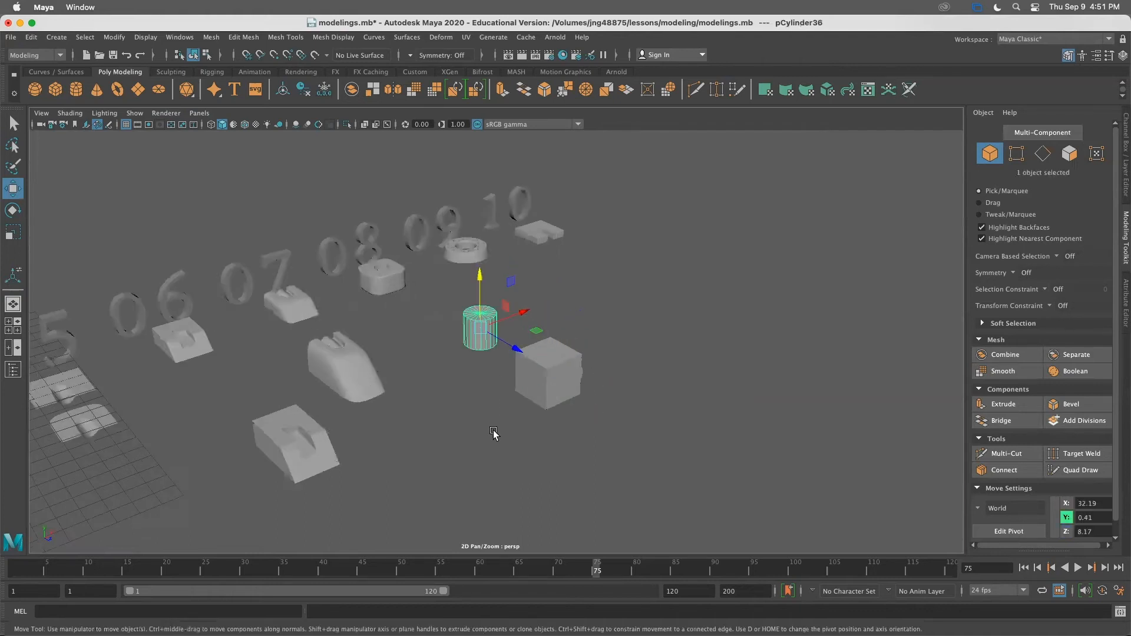
pyautogui.scroll(4, 558, 410)
pyautogui.scroll(-3, 558, 410)
pyautogui.click(569, 377)
pyautogui.keyDown('alt'); pyautogui.moveTo(614, 382); pyautogui.dragTo(497, 331); pyautogui.keyUp('alt')
pyautogui.click(502, 391)
pyautogui.moveTo(540, 370); pyautogui.dragTo(376, 388)
pyautogui.keyDown('alt'); pyautogui.moveTo(421, 423); pyautogui.dragTo(491, 421); pyautogui.keyUp('alt')
pyautogui.keyDown('alt'); pyautogui.moveTo(491, 422); pyautogui.dragTo(949, 402, button='right'); pyautogui.keyUp('alt')
pyautogui.keyDown('alt'); pyautogui.moveTo(570, 525); pyautogui.dragTo(532, 411, button='middle'); pyautogui.keyUp('alt')
pyautogui.moveTo(496, 337); pyautogui.dragTo(540, 333)
pyautogui.keyDown('alt'); pyautogui.moveTo(538, 433); pyautogui.dragTo(595, 421); pyautogui.keyUp('alt')
pyautogui.press('r')
pyautogui.moveTo(642, 304); pyautogui.dragTo(647, 346)
pyautogui.press('e')
pyautogui.press('w')
pyautogui.keyDown('alt'); pyautogui.moveTo(690, 429); pyautogui.dragTo(685, 420); pyautogui.keyUp('alt')
# Duplicate the standalone upright cylinder and move the copy so it overlaps the cube's upper corner
pyautogui.click(437, 266)
pyautogui.moveTo(457, 254); pyautogui.dragTo(596, 328)
pyautogui.moveTo(561, 253); pyautogui.dragTo(550, 297)
# Subtract both overlapping cylinders from the cube with a Boolean Difference
pyautogui.click(654, 310)
pyautogui.keyDown('shift'); pyautogui.click(550, 271); pyautogui.keyUp('shift')
pyautogui.keyDown('shift'); pyautogui.click(647, 376); pyautogui.keyUp('shift')
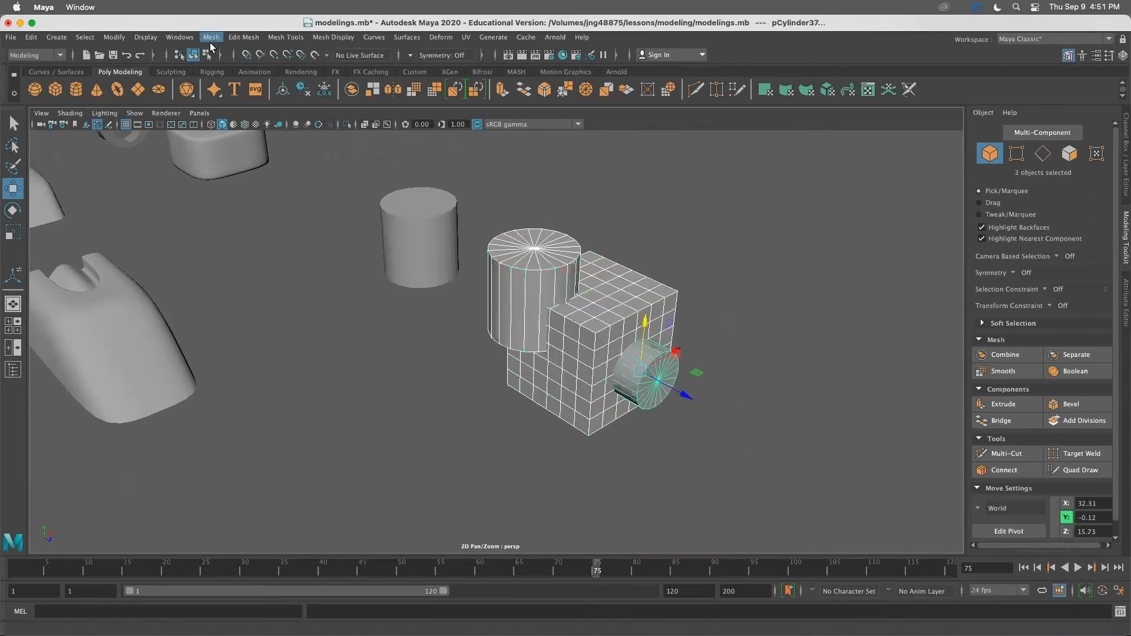
pyautogui.click(211, 37)
pyautogui.moveTo(238, 71)
pyautogui.click(361, 79)
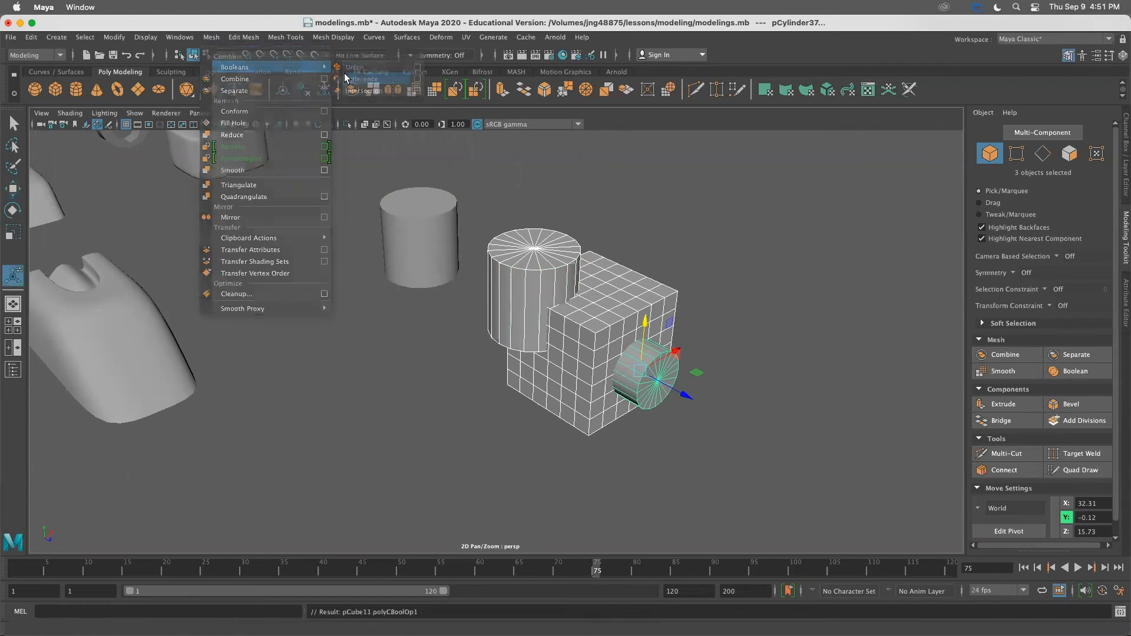
pyautogui.click(613, 216)
pyautogui.click(614, 306)
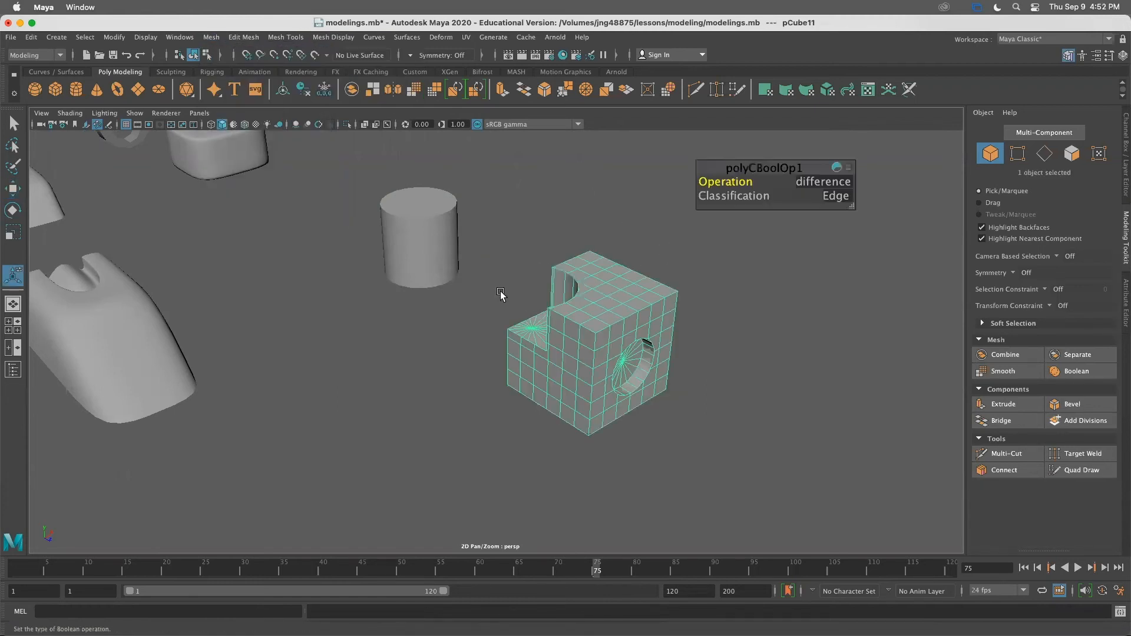
# Examine the mesh topology up close around the cylindrical cut in the cube's corner
pyautogui.click(424, 239)
pyautogui.keyDown('alt'); pyautogui.moveTo(425, 247); pyautogui.dragTo(480, 291); pyautogui.keyUp('alt')
pyautogui.keyDown('alt'); pyautogui.moveTo(619, 343); pyautogui.dragTo(536, 316, button='middle'); pyautogui.keyUp('alt')
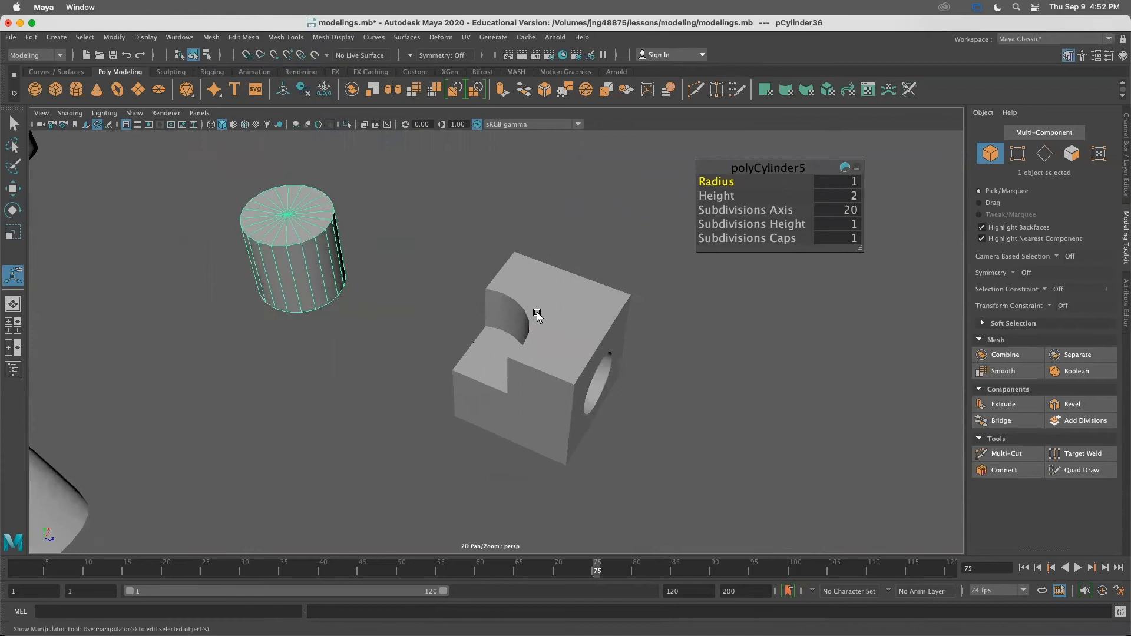
pyautogui.click(536, 316)
pyautogui.keyDown('alt'); pyautogui.moveTo(536, 315); pyautogui.dragTo(581, 324); pyautogui.keyUp('alt')
pyautogui.keyDown('alt'); pyautogui.moveTo(581, 324); pyautogui.dragTo(467, 293, button='middle'); pyautogui.keyUp('alt')
pyautogui.keyDown('alt'); pyautogui.moveTo(467, 293); pyautogui.dragTo(515, 301); pyautogui.keyUp('alt')
pyautogui.keyDown('alt'); pyautogui.moveTo(516, 301); pyautogui.dragTo(671, 327, button='right'); pyautogui.keyUp('alt')
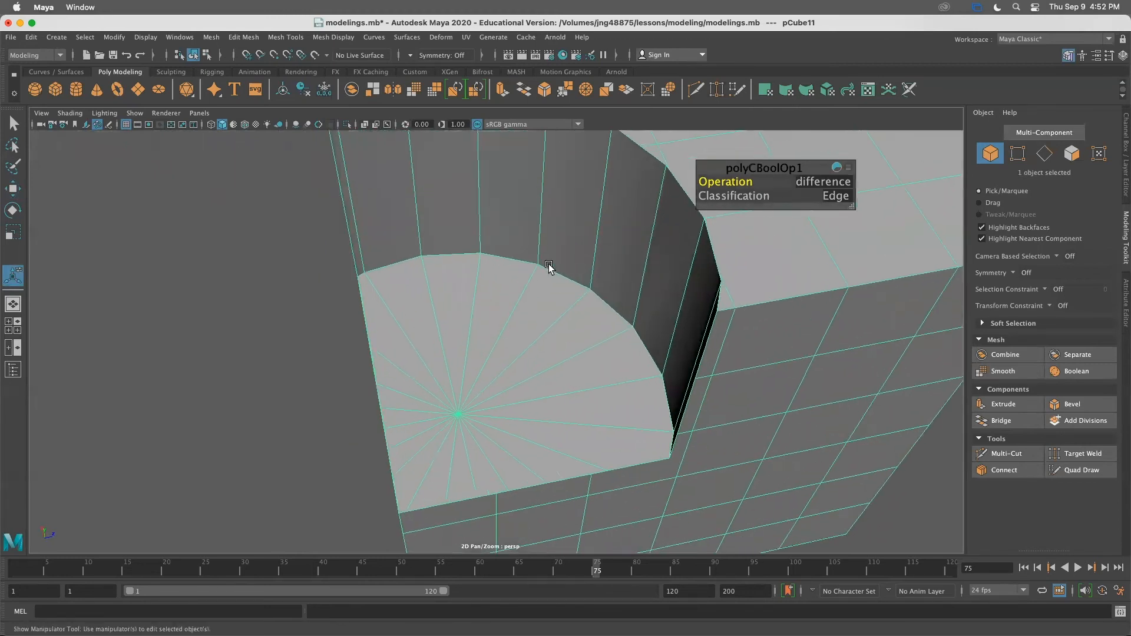
pyautogui.keyDown('alt'); pyautogui.moveTo(549, 267); pyautogui.dragTo(365, 345, button='middle'); pyautogui.keyUp('alt')
pyautogui.keyDown('alt'); pyautogui.moveTo(508, 324); pyautogui.dragTo(475, 258, button='right'); pyautogui.keyUp('alt')
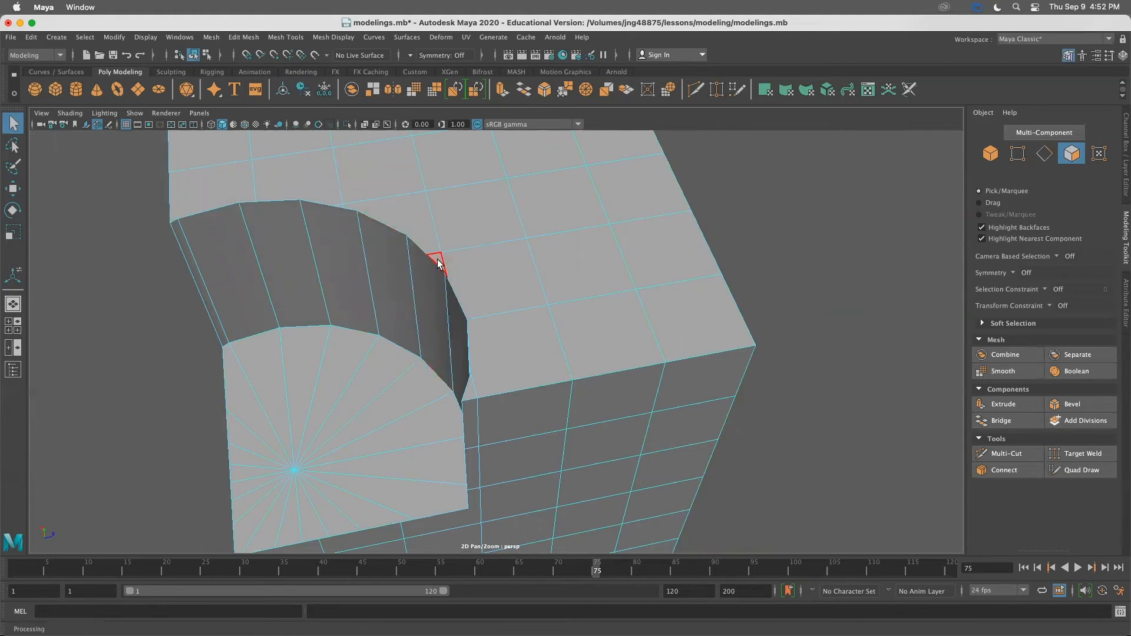
# Inspect the faces around both Boolean cuts from different sides of the cube
pyautogui.scroll(-5, 500, 280)
pyautogui.keyDown('alt'); pyautogui.moveTo(500, 280); pyautogui.dragTo(473, 271); pyautogui.keyUp('alt')
pyautogui.keyDown('alt'); pyautogui.moveTo(386, 243); pyautogui.dragTo(474, 280, button='middle'); pyautogui.keyUp('alt')
pyautogui.keyDown('alt'); pyautogui.moveTo(475, 279); pyautogui.dragTo(564, 317); pyautogui.keyUp('alt')
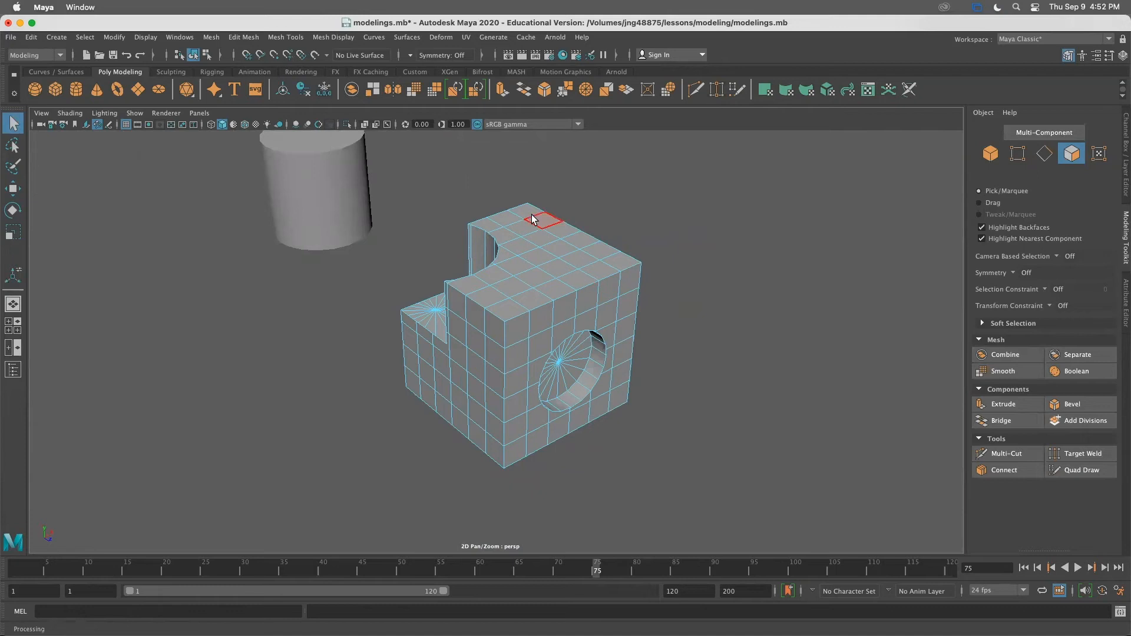
pyautogui.scroll(3, 559, 332)
pyautogui.scroll(-5, 561, 331)
pyautogui.keyDown('alt'); pyautogui.moveTo(445, 331); pyautogui.dragTo(556, 335); pyautogui.keyUp('alt')
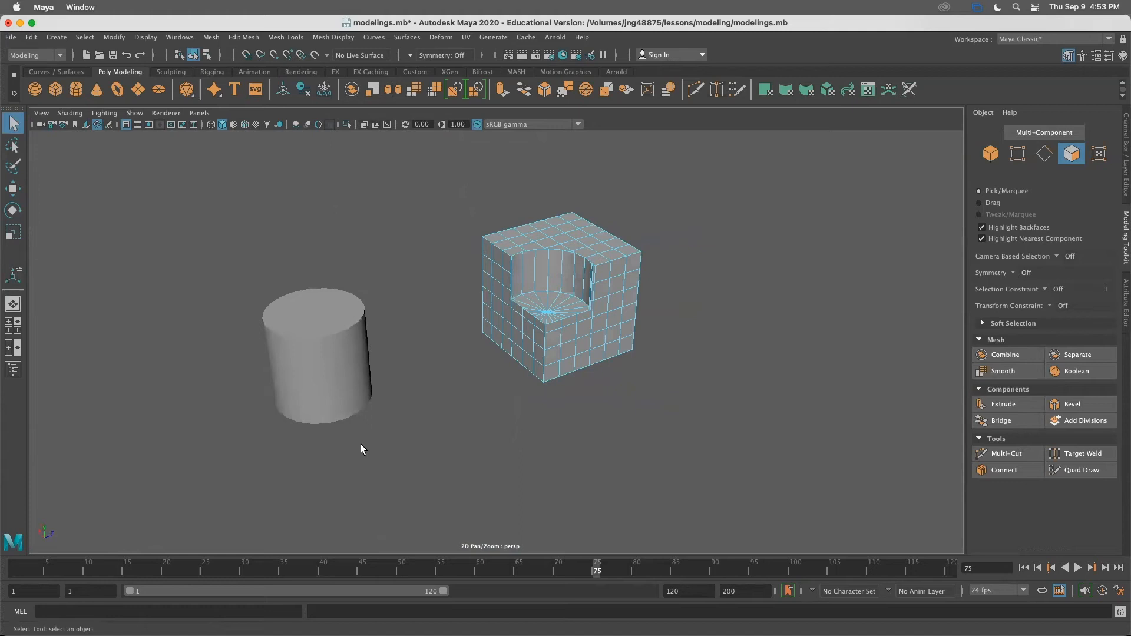
pyautogui.scroll(2, 382, 445)
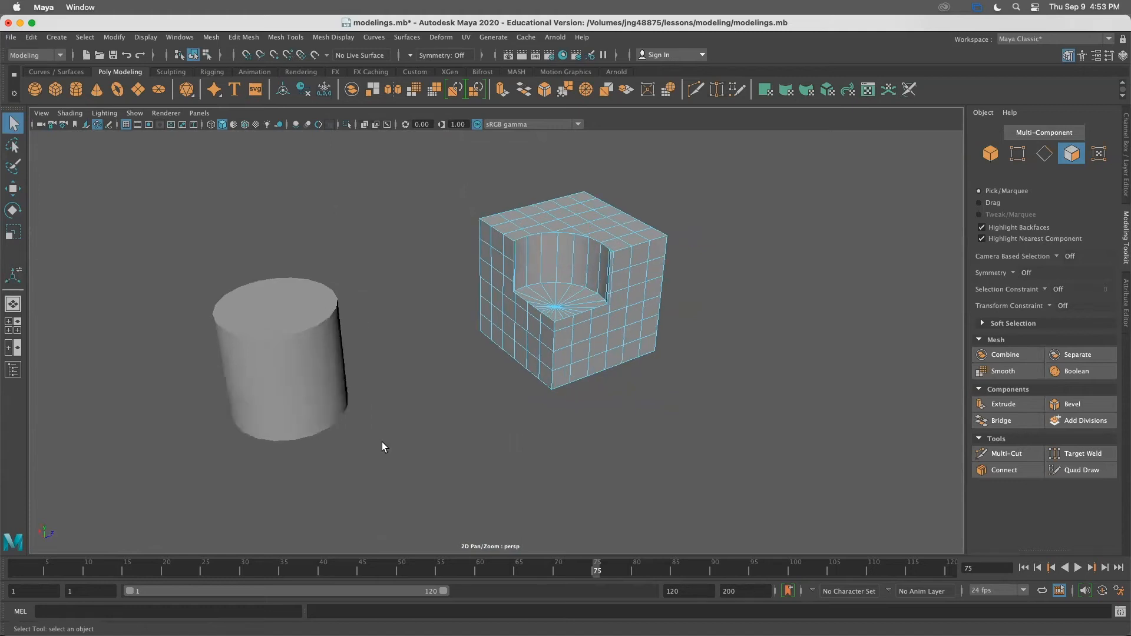
pyautogui.scroll(-4, 385, 445)
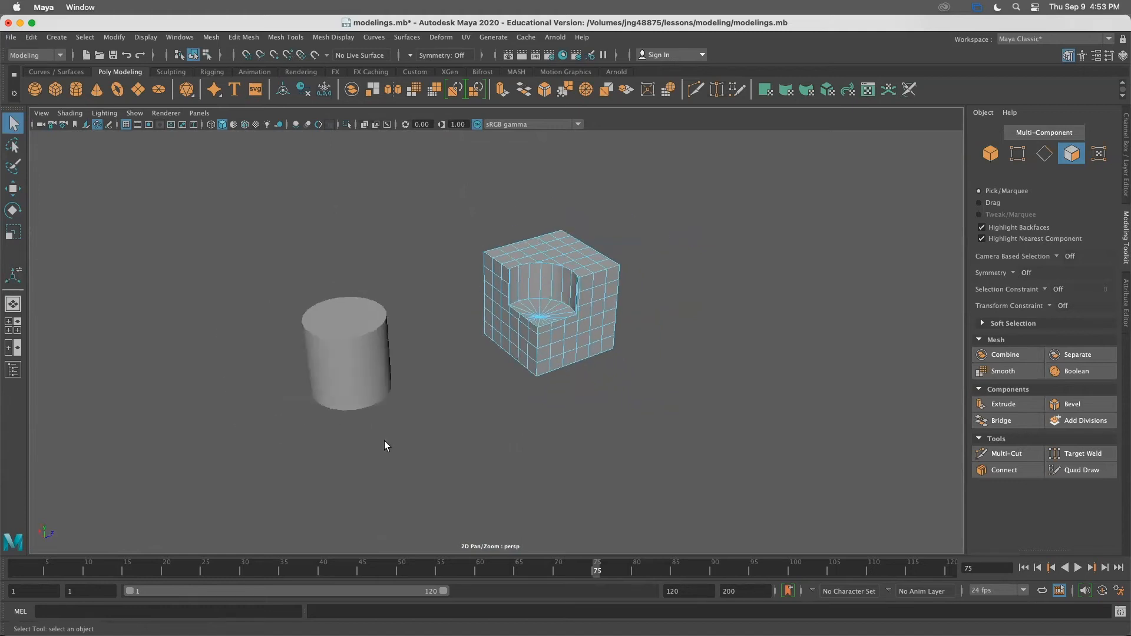
pyautogui.keyDown('alt'); pyautogui.moveTo(442, 404); pyautogui.dragTo(550, 424); pyautogui.keyUp('alt')
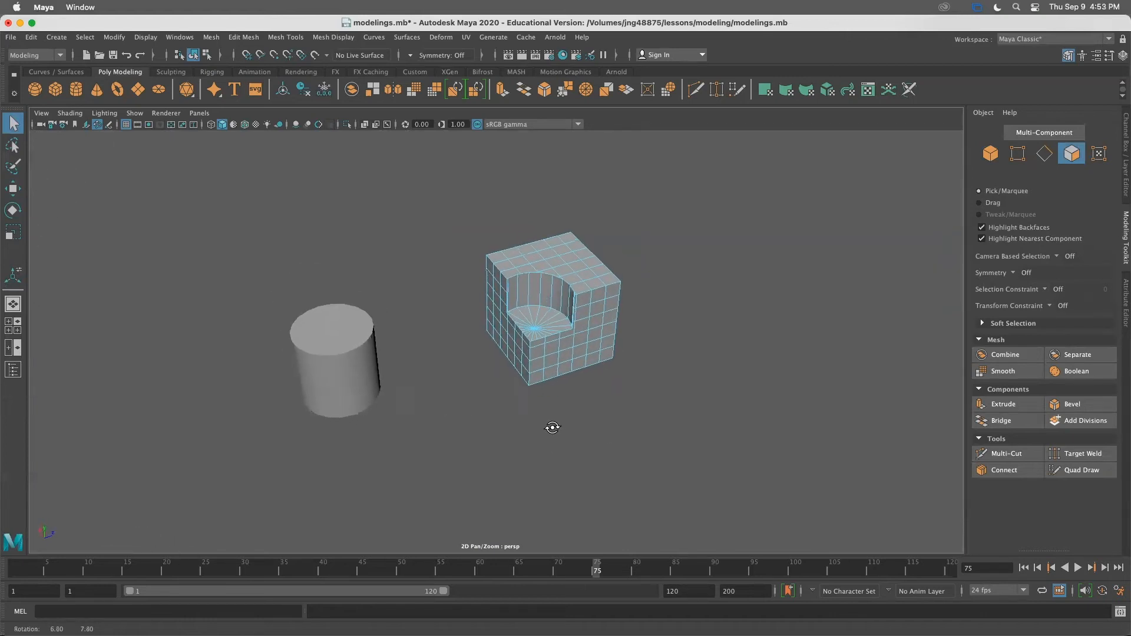
pyautogui.keyDown('alt'); pyautogui.moveTo(550, 424); pyautogui.dragTo(524, 367, button='middle'); pyautogui.keyUp('alt')
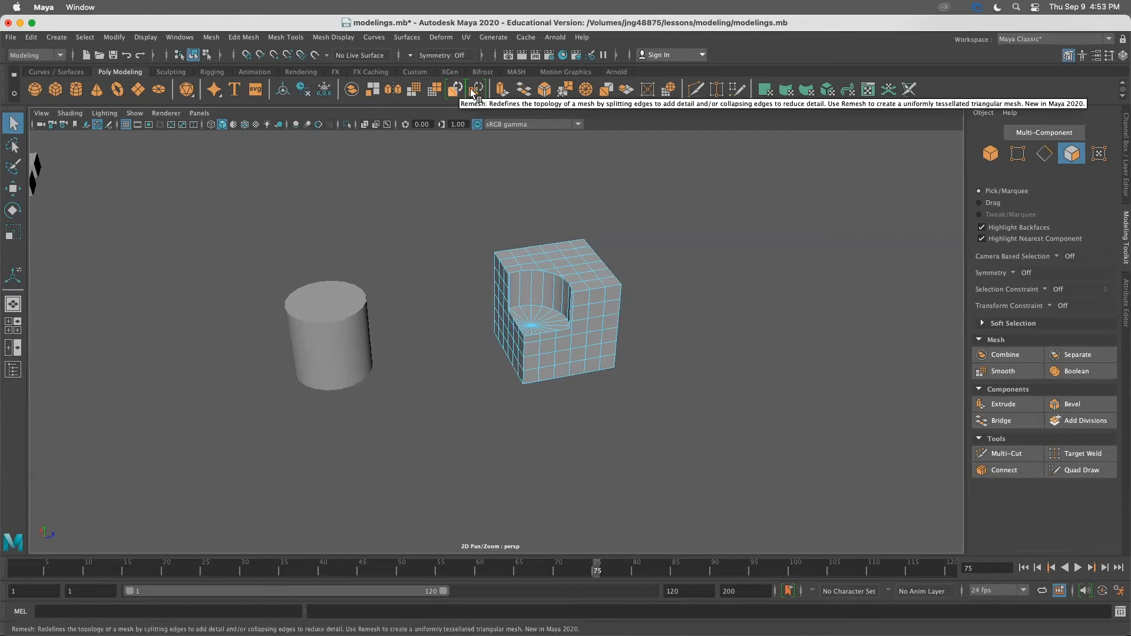
pyautogui.scroll(-5, 460, 289)
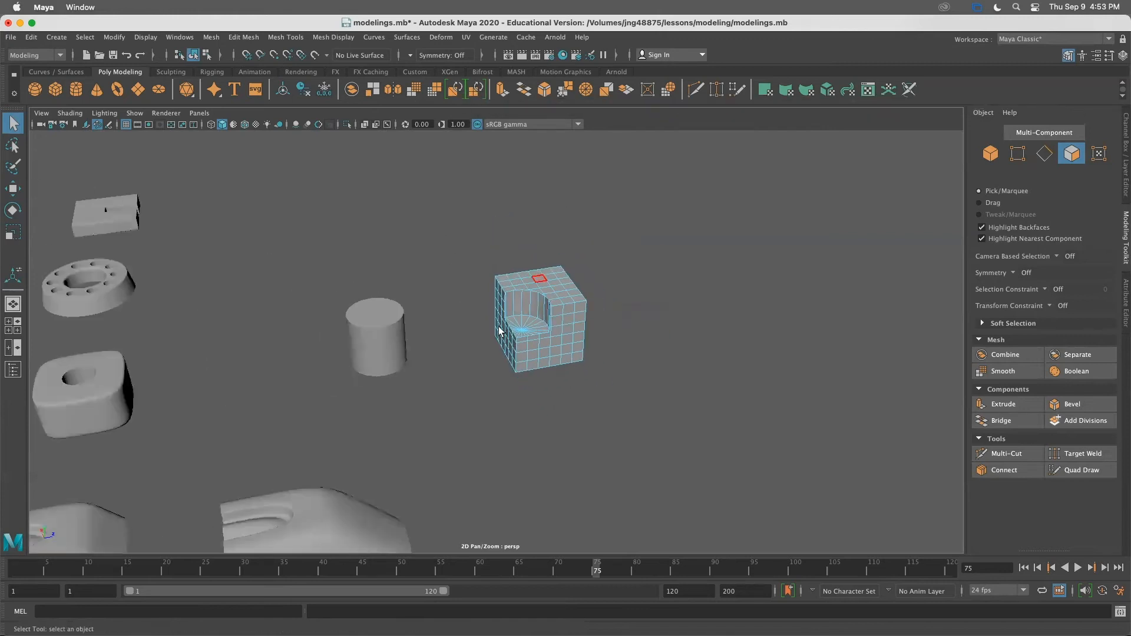
# Remesh the standalone upright cylinder into a triangulated mesh
pyautogui.click(364, 358)
pyautogui.keyDown('alt'); pyautogui.moveTo(432, 346); pyautogui.dragTo(405, 336); pyautogui.keyUp('alt')
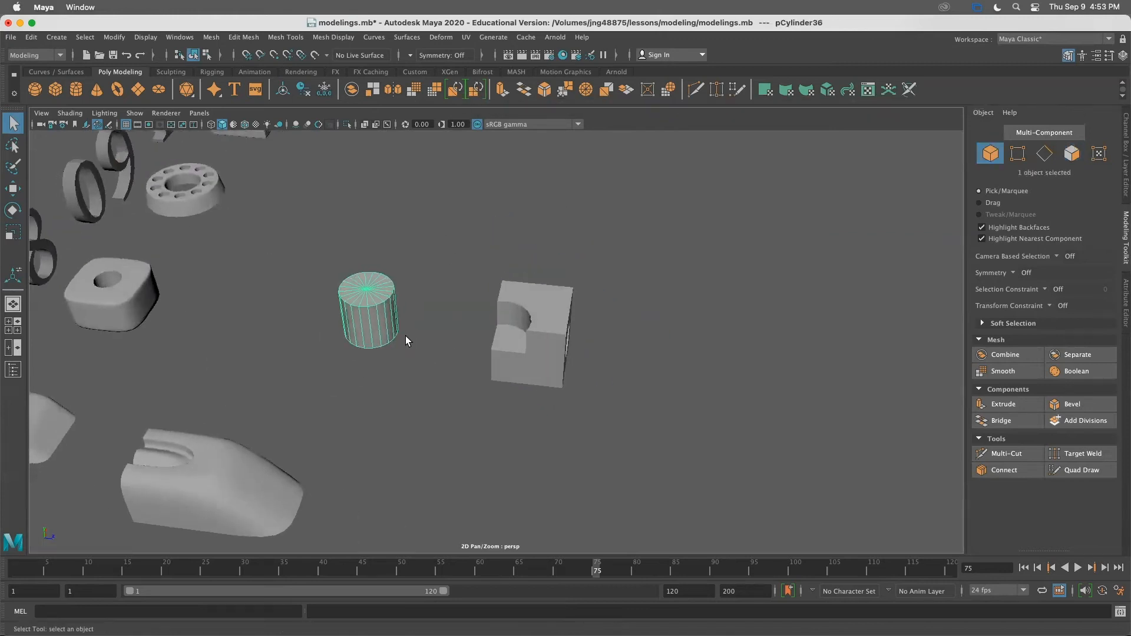
pyautogui.press('f')
pyautogui.keyDown('alt'); pyautogui.moveTo(569, 345); pyautogui.dragTo(426, 275); pyautogui.keyUp('alt')
pyautogui.keyDown('alt'); pyautogui.moveTo(451, 292); pyautogui.dragTo(423, 292, button='middle'); pyautogui.keyUp('alt')
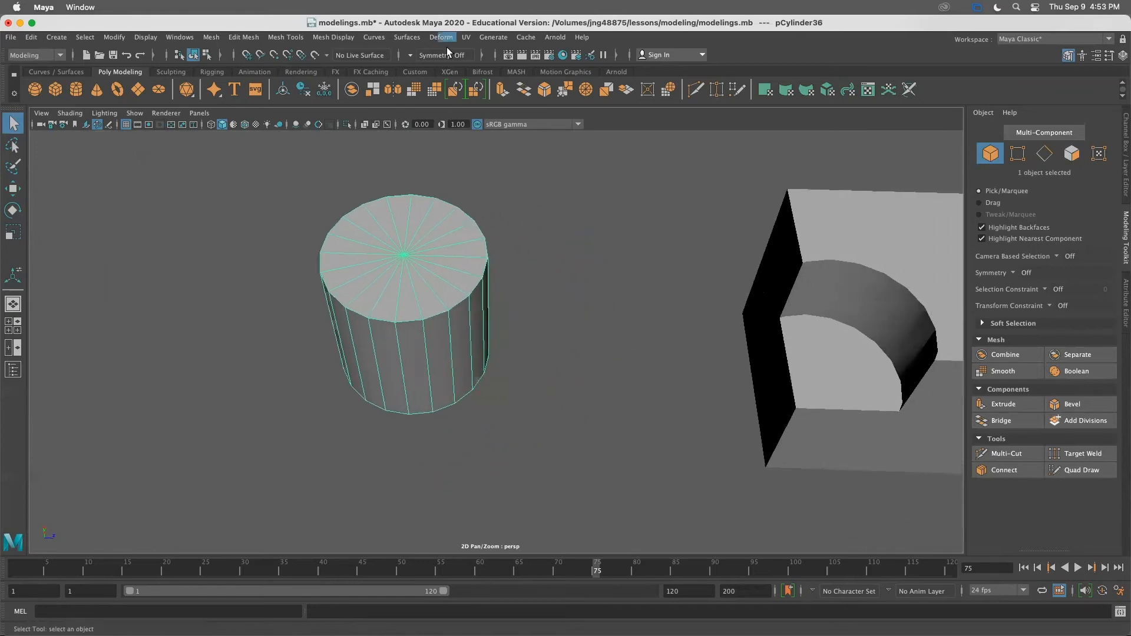
pyautogui.click(453, 88)
pyautogui.keyDown('alt'); pyautogui.moveTo(455, 311); pyautogui.dragTo(495, 295); pyautogui.keyUp('alt')
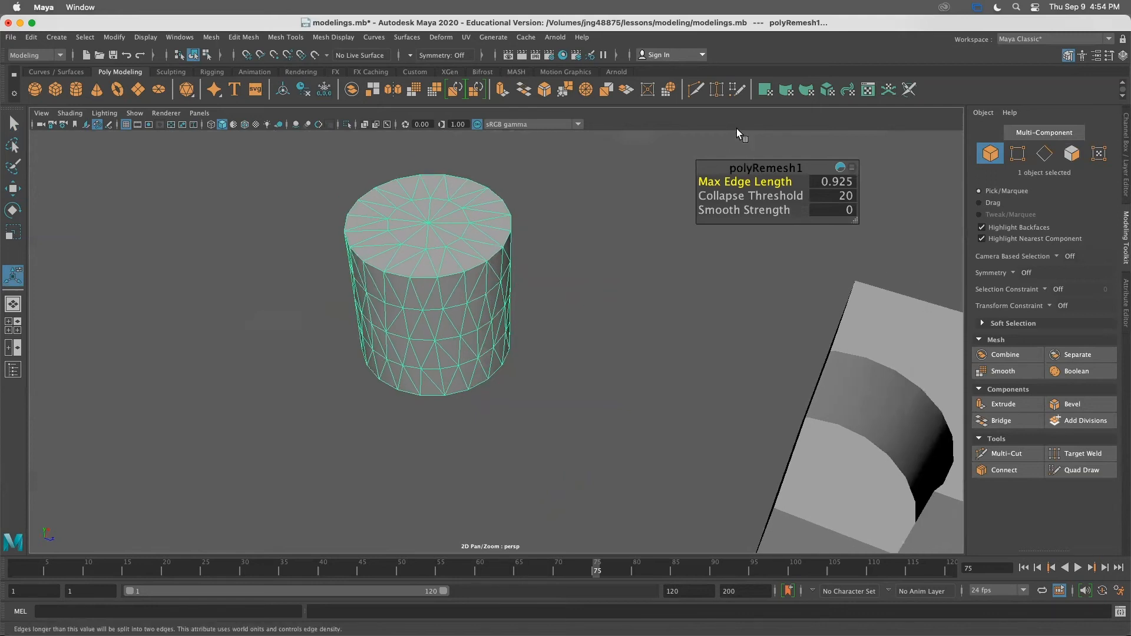
# Enlarge and reposition the in-view remesh settings, and show the remesh node's full attributes
pyautogui.moveTo(766, 171); pyautogui.dragTo(657, 172)
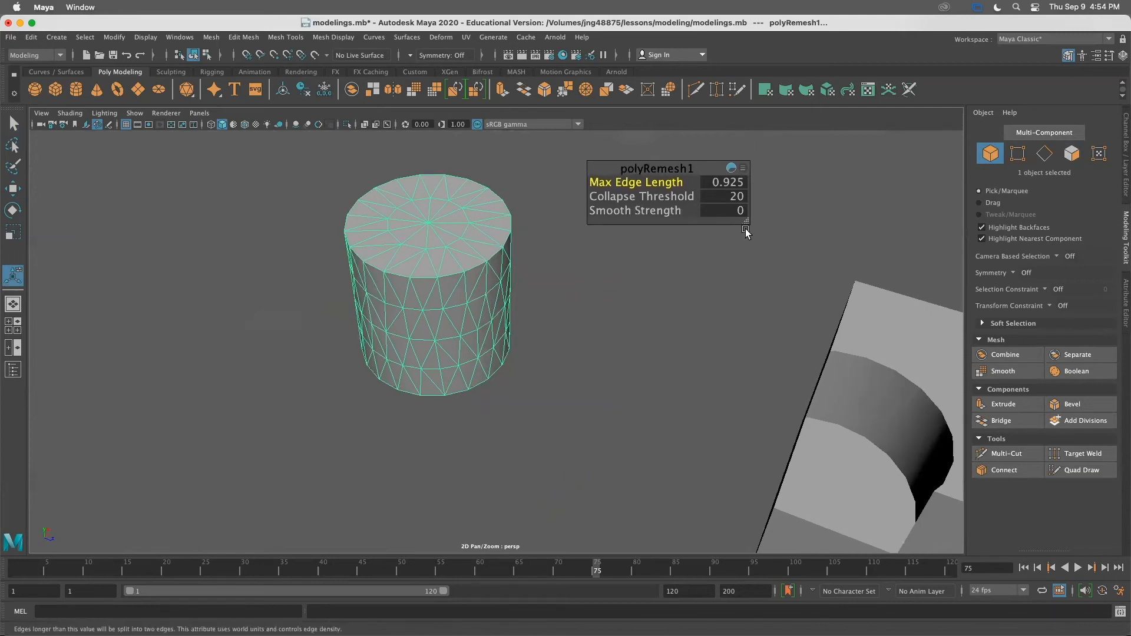
pyautogui.moveTo(745, 224); pyautogui.dragTo(777, 238)
pyautogui.moveTo(681, 170); pyautogui.dragTo(651, 171)
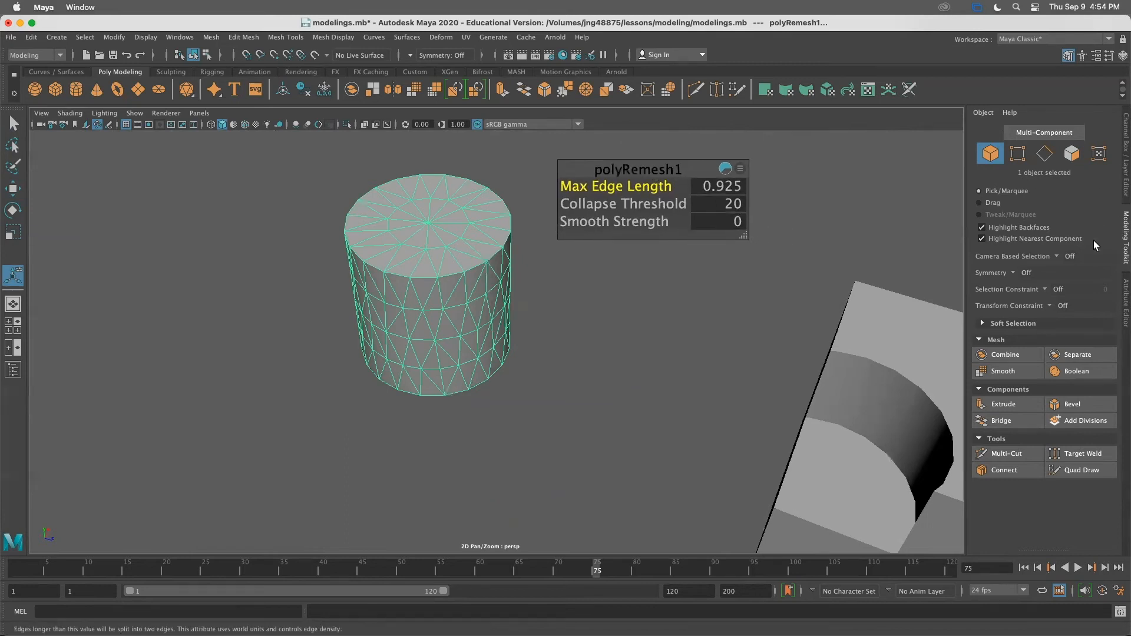
pyautogui.click(1119, 291)
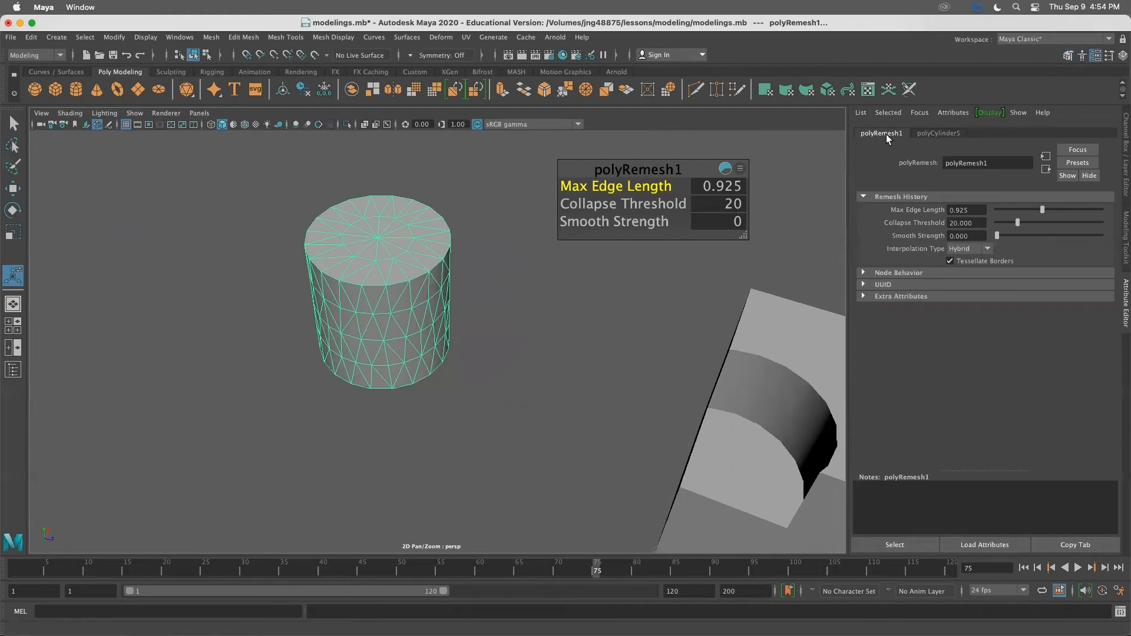
pyautogui.moveTo(681, 171); pyautogui.dragTo(701, 219)
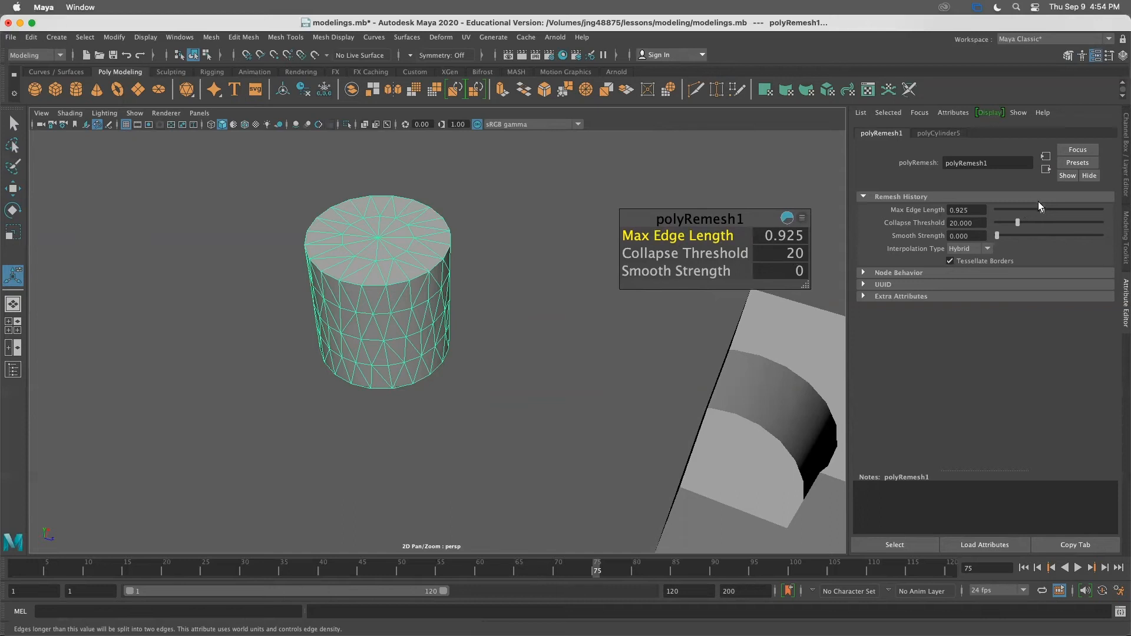
# Try a denser remesh on the cylinder by lowering Max Edge Length to 0.2, checking its top and underside
pyautogui.moveTo(1038, 208); pyautogui.dragTo(1034, 210)
pyautogui.moveTo(723, 220); pyautogui.dragTo(720, 216)
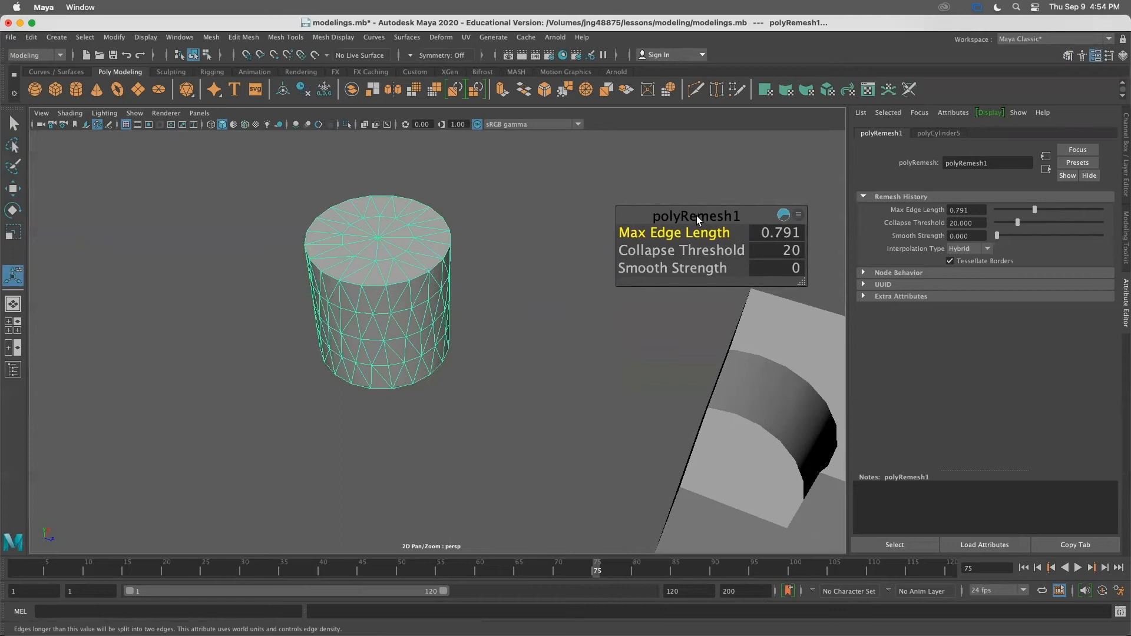
pyautogui.moveTo(708, 235); pyautogui.dragTo(674, 237)
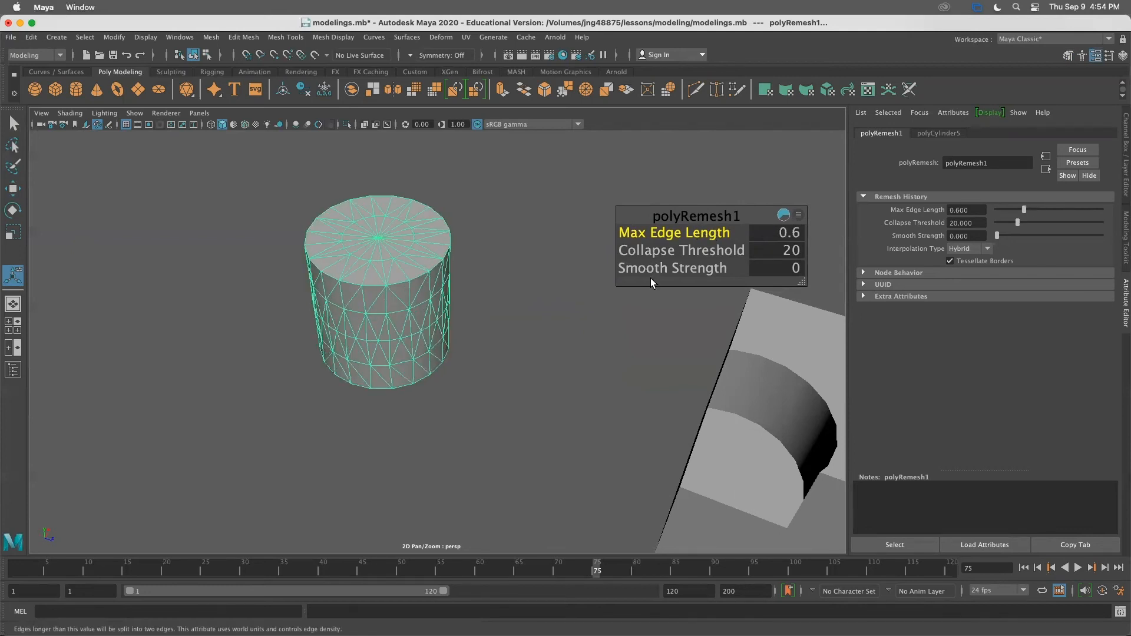
pyautogui.keyDown('alt'); pyautogui.moveTo(492, 282); pyautogui.dragTo(540, 265); pyautogui.keyUp('alt')
pyautogui.moveTo(728, 234); pyautogui.dragTo(716, 237)
pyautogui.scroll(2, 404, 321)
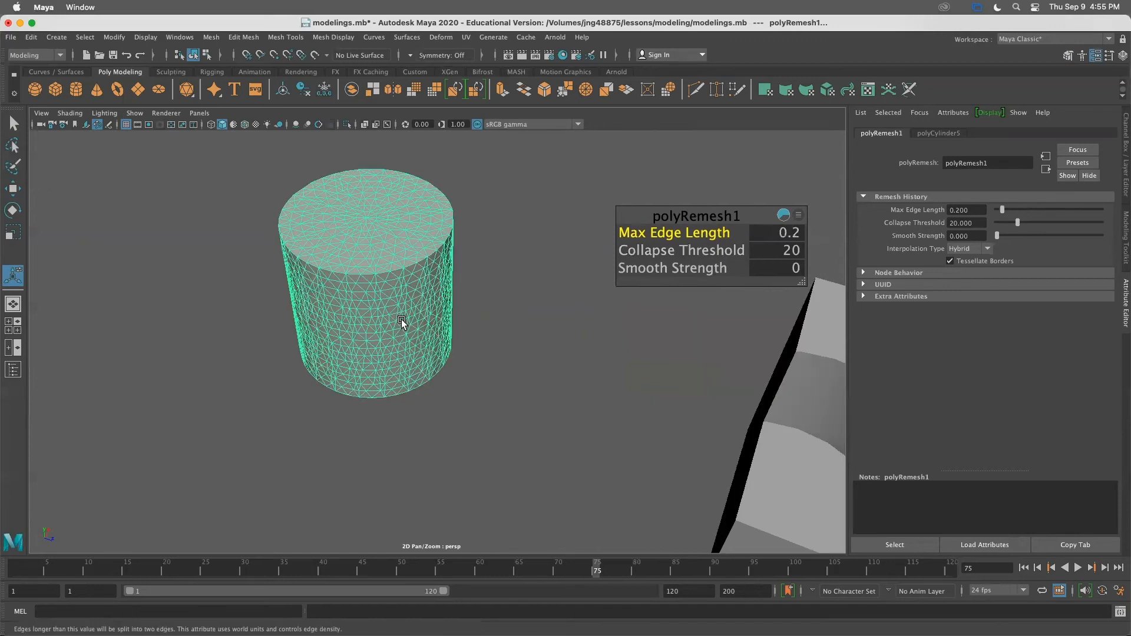
pyautogui.scroll(-1, 406, 318)
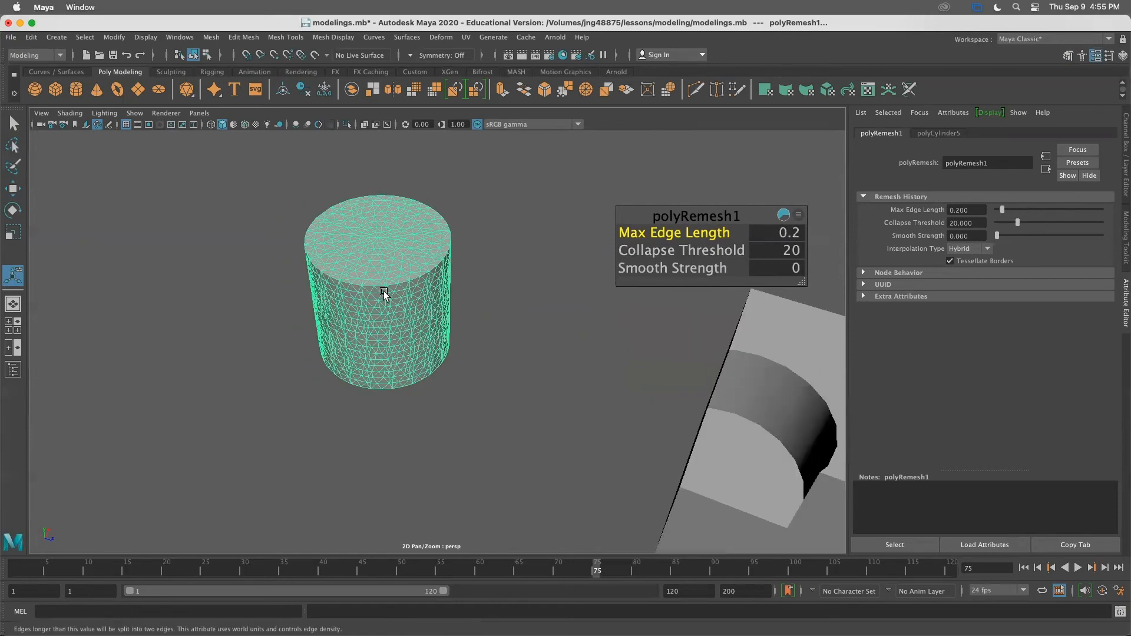
pyautogui.keyDown('alt'); pyautogui.moveTo(384, 293); pyautogui.dragTo(426, 292); pyautogui.keyUp('alt')
pyautogui.moveTo(703, 233); pyautogui.dragTo(700, 234)
pyautogui.keyDown('alt'); pyautogui.moveTo(391, 276); pyautogui.dragTo(529, 229); pyautogui.keyUp('alt')
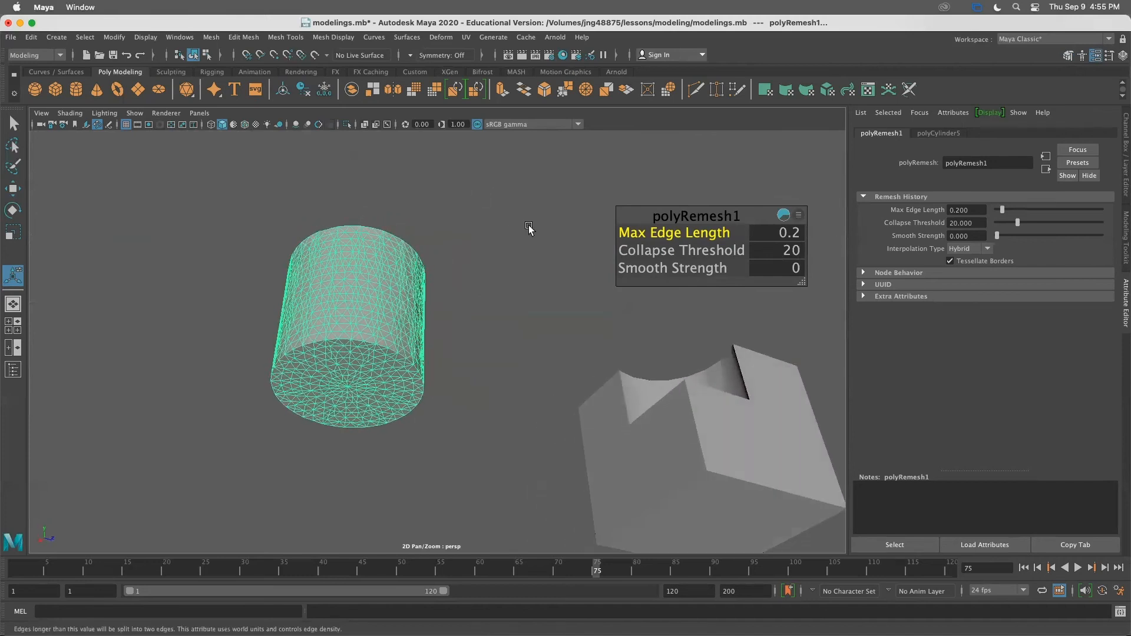
# Try a much coarser remesh on the cylinder with Max Edge Length 1.9 and Collapse Threshold 39.8
pyautogui.keyDown('alt'); pyautogui.moveTo(658, 250); pyautogui.dragTo(638, 300); pyautogui.keyUp('alt')
pyautogui.moveTo(702, 234); pyautogui.dragTo(715, 248)
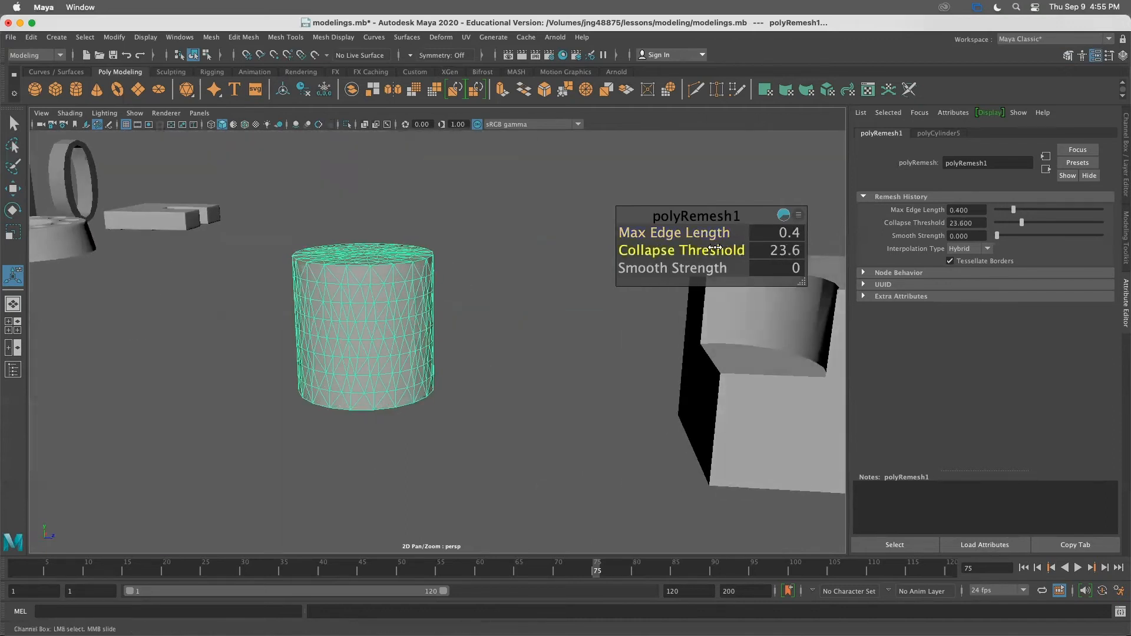
pyautogui.moveTo(565, 260); pyautogui.dragTo(821, 237)
pyautogui.moveTo(731, 233)
pyautogui.mouseDown()
pyautogui.moveTo(714, 233)
pyautogui.moveTo(736, 234)
pyautogui.mouseUp()
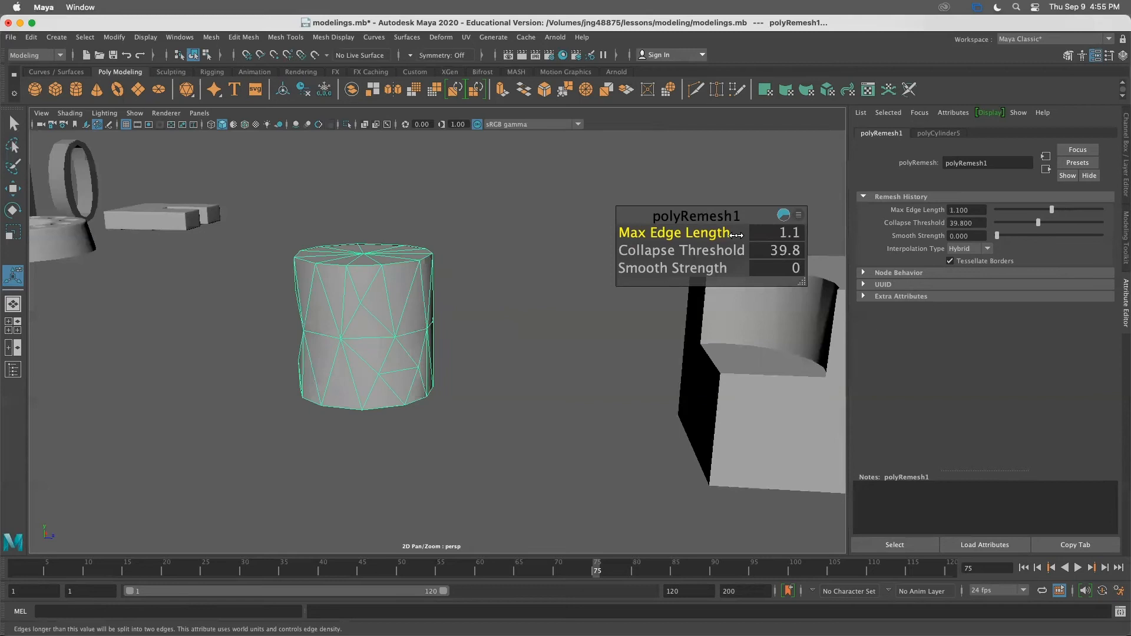
pyautogui.keyDown('alt'); pyautogui.moveTo(425, 306); pyautogui.dragTo(330, 321); pyautogui.keyUp('alt')
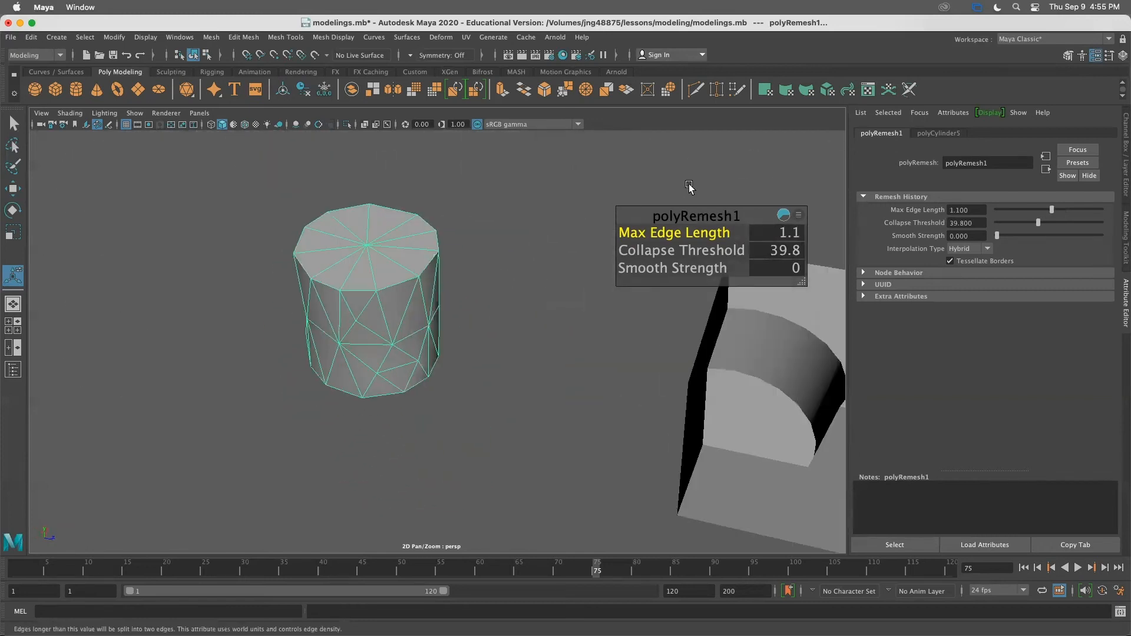
pyautogui.moveTo(697, 235); pyautogui.dragTo(706, 236)
pyautogui.moveTo(432, 294)
pyautogui.keyDown('alt'); pyautogui.mouseDown()
pyautogui.moveTo(437, 261)
pyautogui.moveTo(431, 292)
pyautogui.mouseUp(); pyautogui.keyUp('alt')
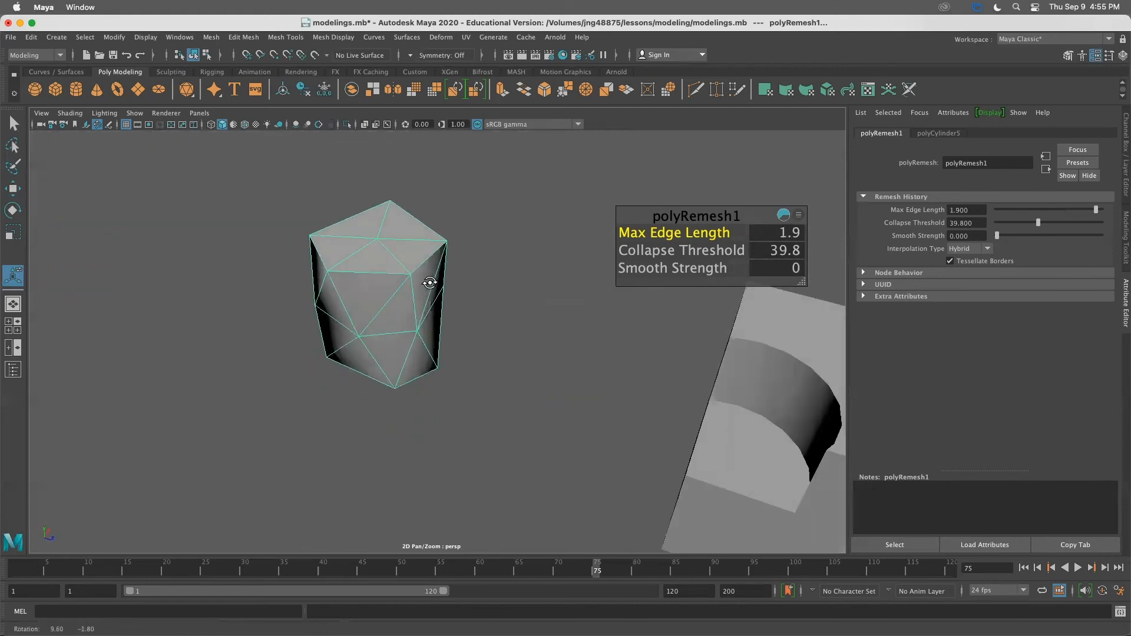
# Set the cylinder's remesh Max Edge Length to 0.3 and its Collapse Threshold to 26.136
pyautogui.moveTo(710, 231); pyautogui.dragTo(678, 250)
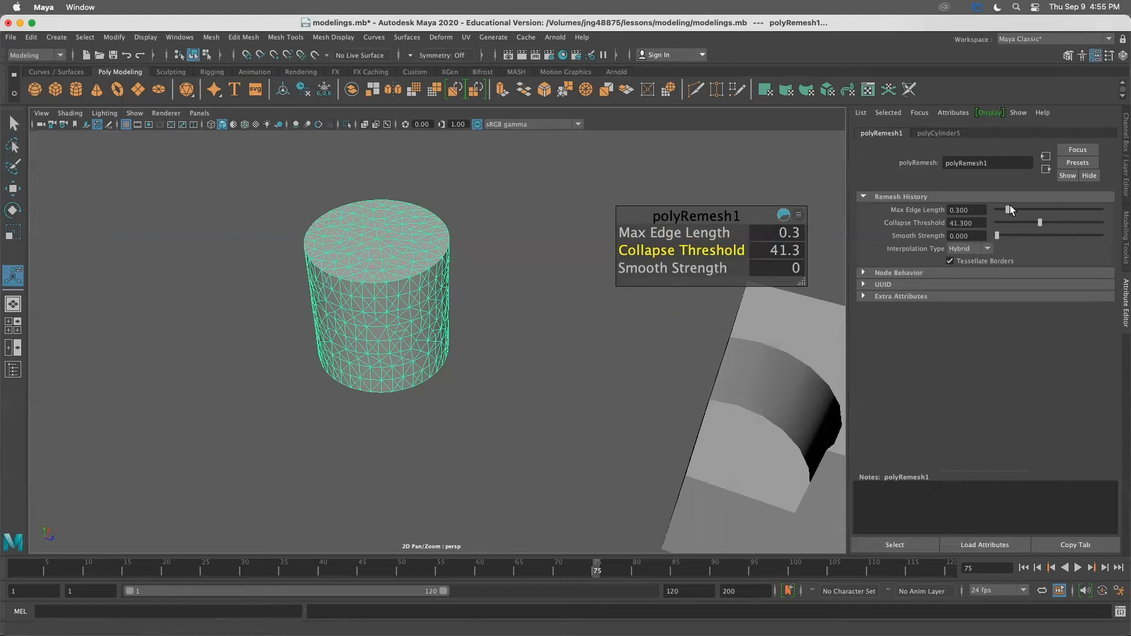
pyautogui.moveTo(1037, 220); pyautogui.dragTo(1022, 227)
pyautogui.keyDown('alt'); pyautogui.moveTo(414, 288); pyautogui.dragTo(385, 206); pyautogui.keyUp('alt')
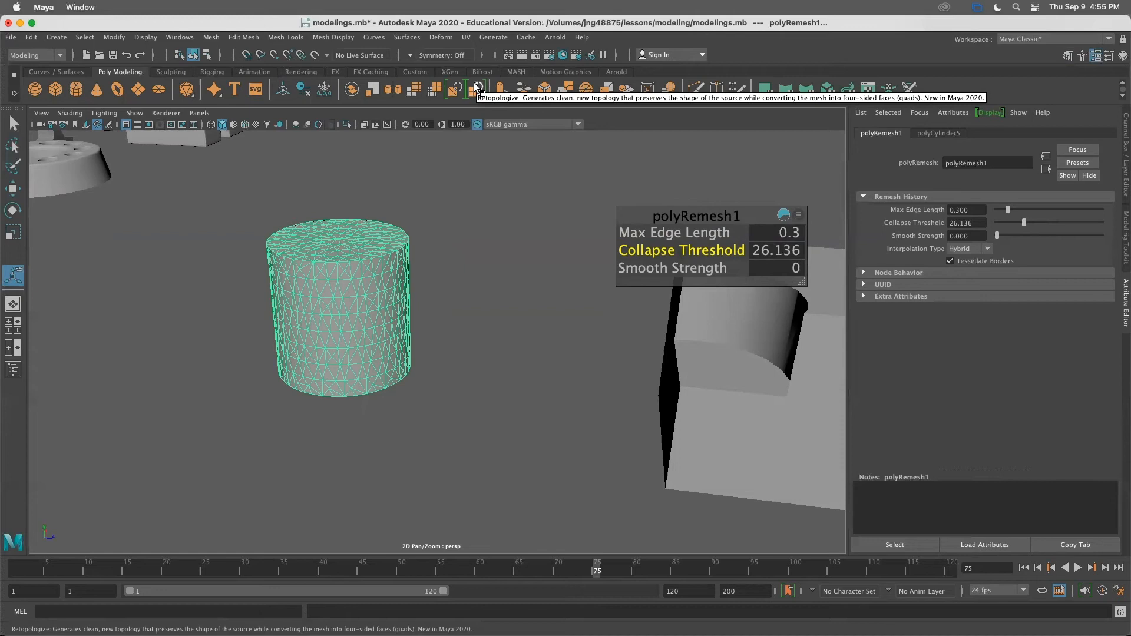
# Retopologize the remeshed cylinder into quads and check its new edge flow
pyautogui.click(478, 89)
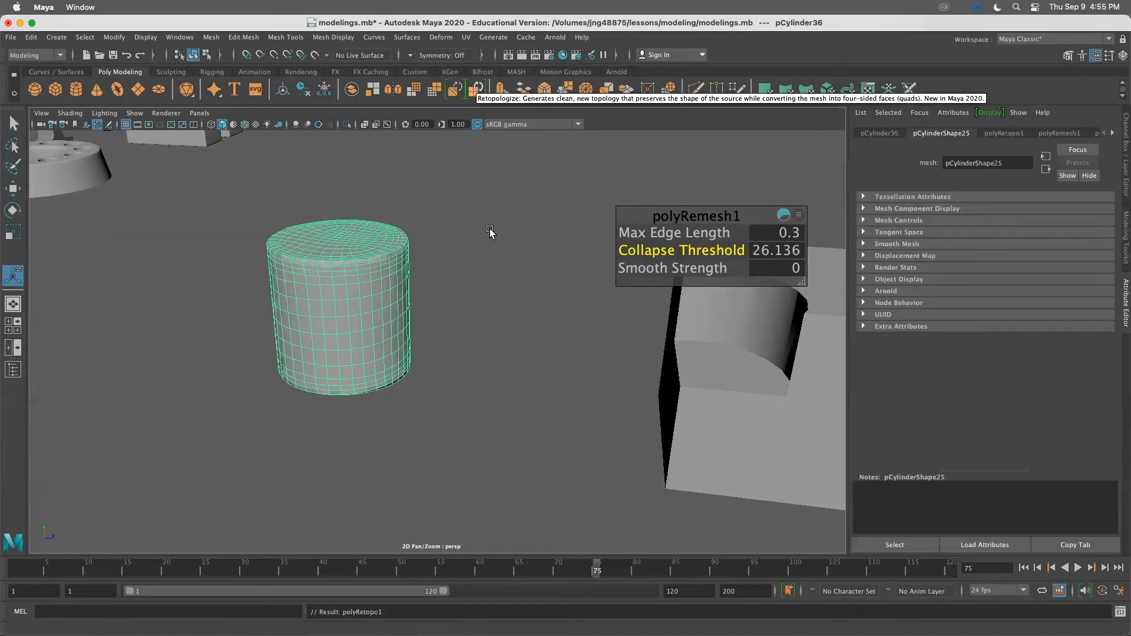
pyautogui.click(473, 259)
pyautogui.keyDown('alt'); pyautogui.moveTo(354, 251); pyautogui.dragTo(411, 263); pyautogui.keyUp('alt')
pyautogui.click(353, 282)
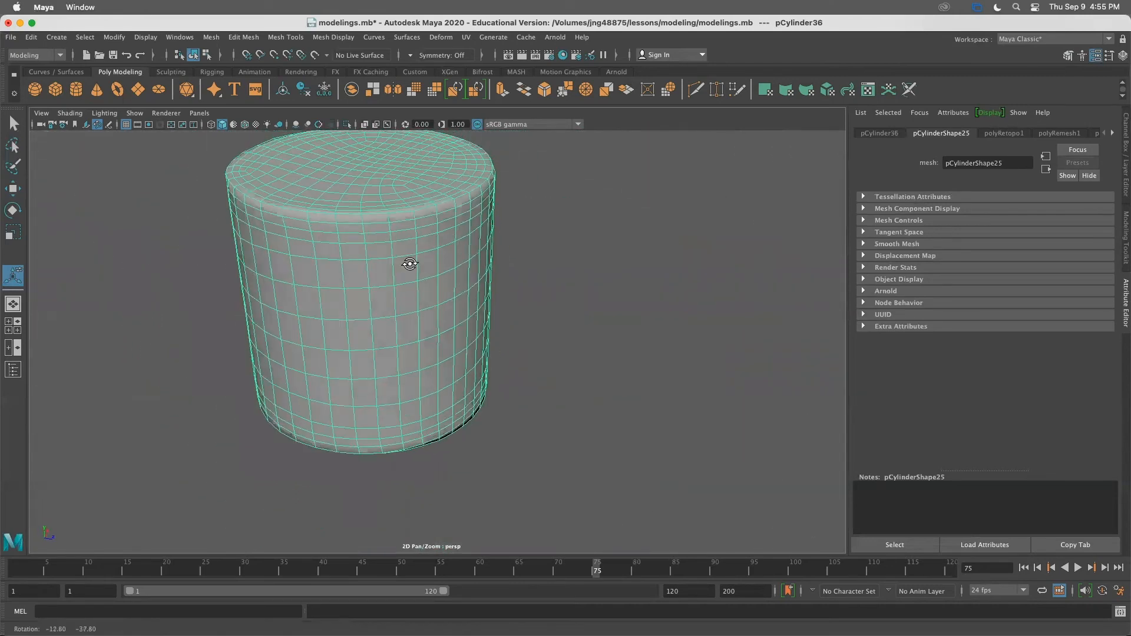
pyautogui.keyDown('alt'); pyautogui.moveTo(411, 263); pyautogui.dragTo(340, 207, button='right'); pyautogui.keyUp('alt')
pyautogui.keyDown('alt'); pyautogui.moveTo(327, 289); pyautogui.dragTo(293, 301, button='middle'); pyautogui.keyUp('alt')
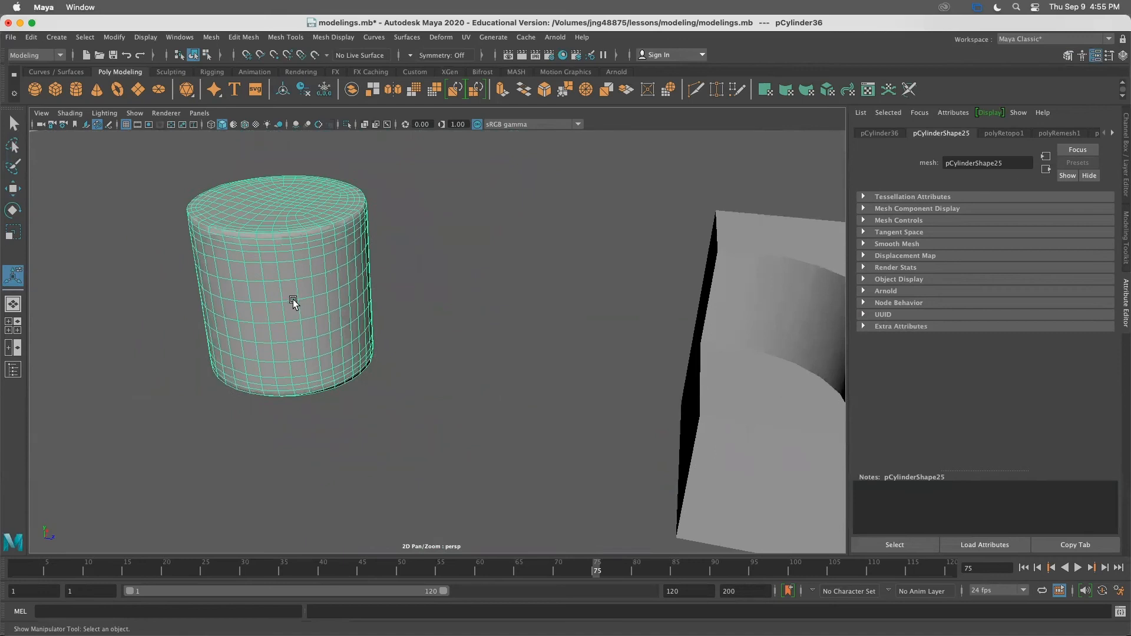
# Select the Boolean-cut cube as a whole object and preview it smoothed
pyautogui.keyDown('alt'); pyautogui.moveTo(294, 301); pyautogui.dragTo(874, 384); pyautogui.keyUp('alt')
pyautogui.press('q')
pyautogui.moveTo(707, 389); pyautogui.dragTo(690, 385, button='right')
pyautogui.keyDown('alt'); pyautogui.moveTo(685, 354); pyautogui.dragTo(703, 351); pyautogui.keyUp('alt')
pyautogui.keyDown('alt'); pyautogui.moveTo(703, 351); pyautogui.dragTo(560, 277, button='right'); pyautogui.keyUp('alt')
pyautogui.keyDown('alt'); pyautogui.moveTo(560, 277); pyautogui.dragTo(583, 259); pyautogui.keyUp('alt')
pyautogui.moveTo(553, 267); pyautogui.dragTo(617, 247, button='right')
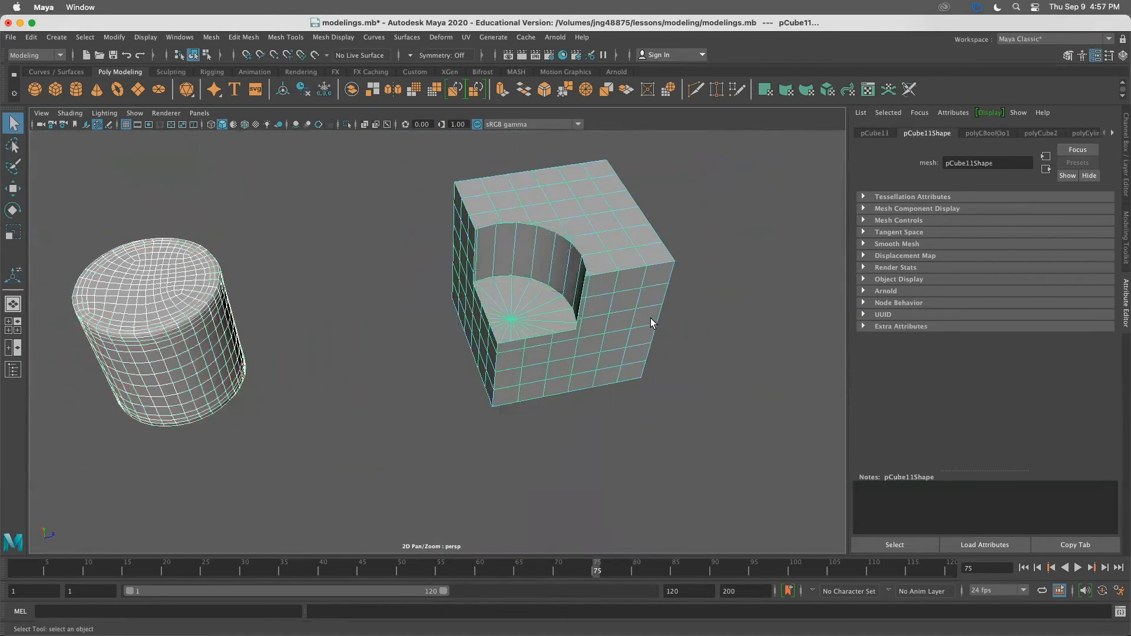
pyautogui.keyDown('alt'); pyautogui.moveTo(602, 323); pyautogui.dragTo(495, 356); pyautogui.keyUp('alt')
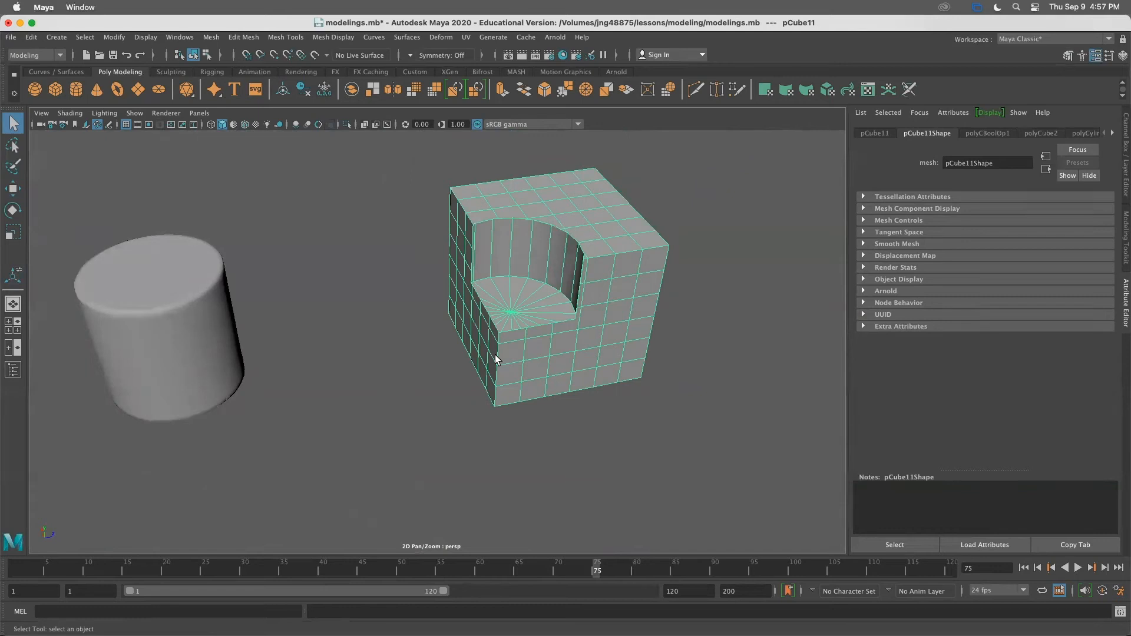
pyautogui.press('3')
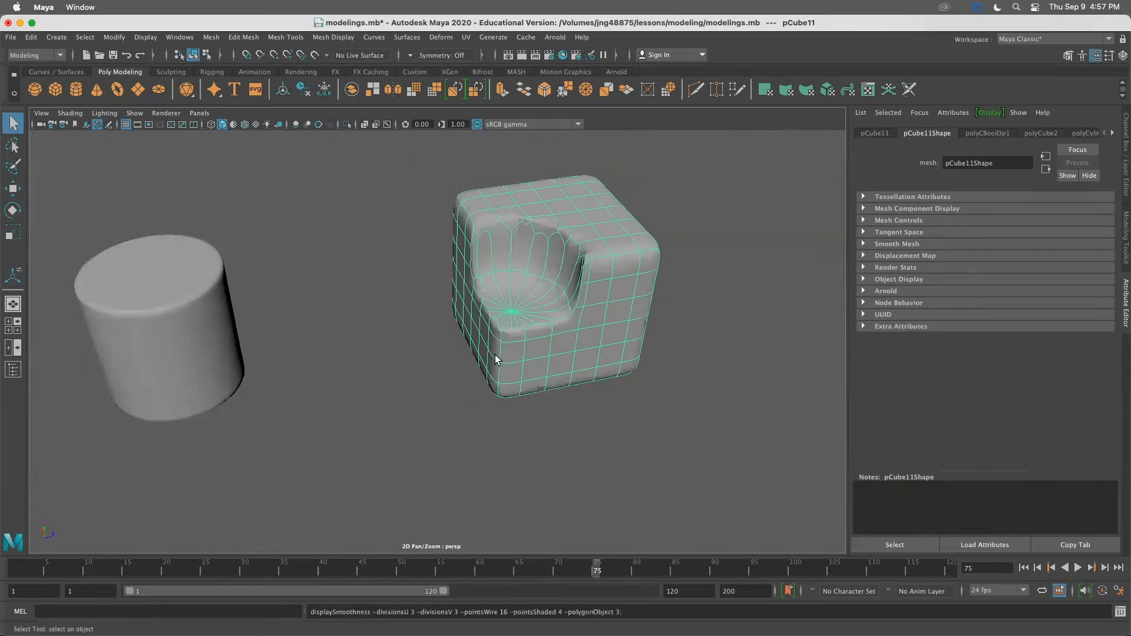
# Examine the smoothed cube's surface for pinching around both Boolean cuts
pyautogui.click(682, 276)
pyautogui.moveTo(620, 290)
pyautogui.keyDown('alt'); pyautogui.mouseDown()
pyautogui.moveTo(646, 293)
pyautogui.moveTo(622, 291)
pyautogui.mouseUp(); pyautogui.keyUp('alt')
pyautogui.keyDown('alt'); pyautogui.moveTo(622, 291); pyautogui.dragTo(656, 293, button='right'); pyautogui.keyUp('alt')
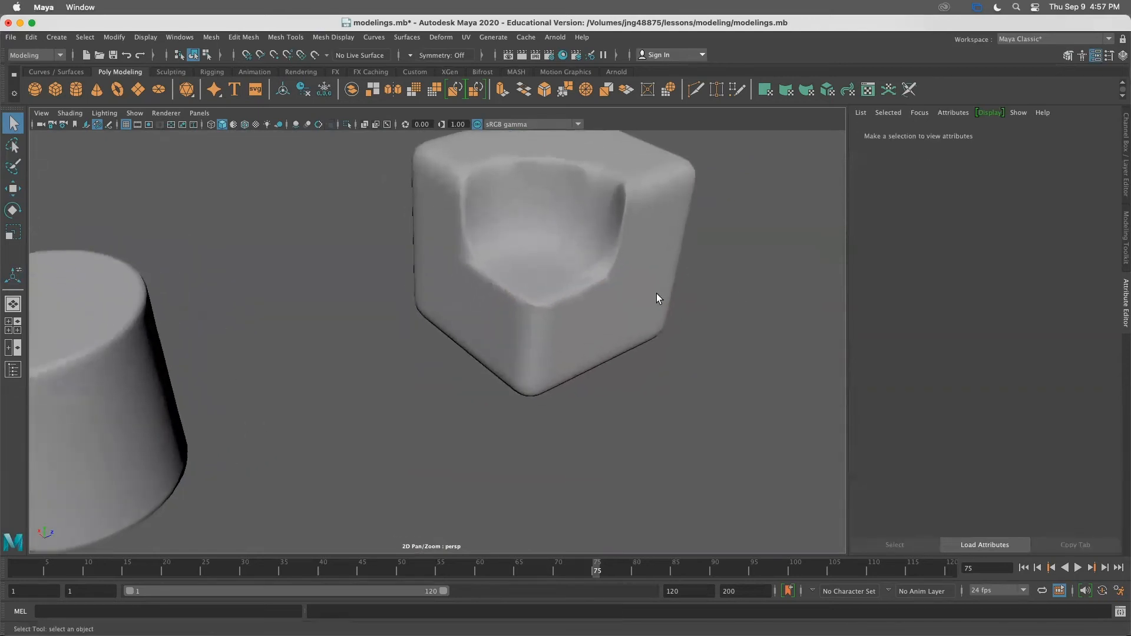
pyautogui.keyDown('alt'); pyautogui.moveTo(617, 307); pyautogui.dragTo(567, 346, button='middle'); pyautogui.keyUp('alt')
pyautogui.keyDown('alt'); pyautogui.moveTo(567, 346); pyautogui.dragTo(534, 335); pyautogui.keyUp('alt')
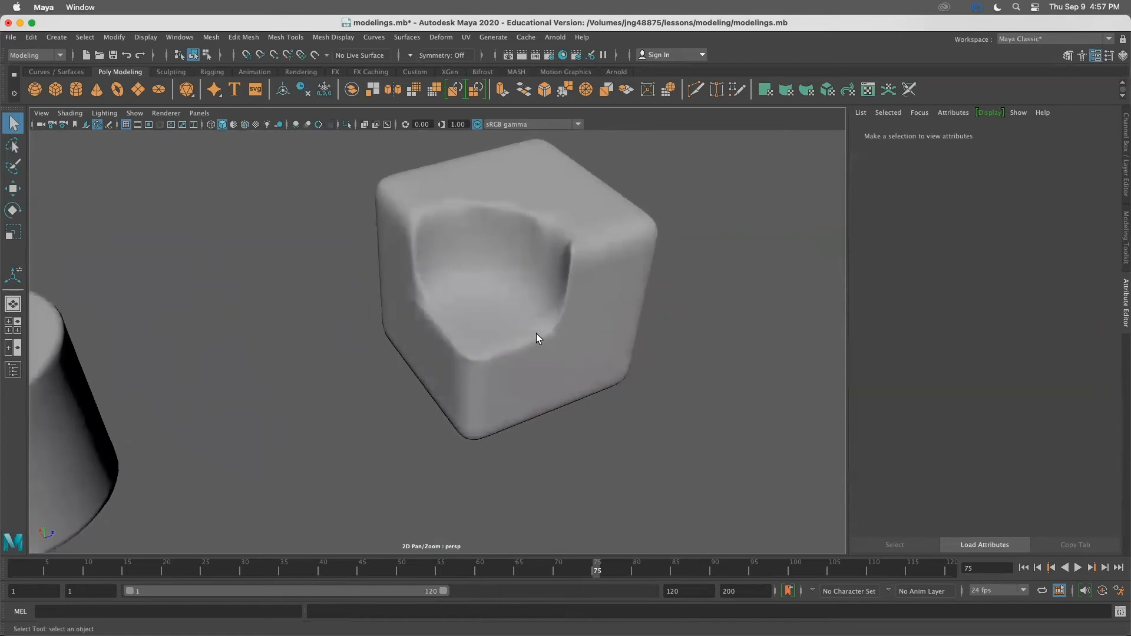
pyautogui.keyDown('alt'); pyautogui.moveTo(536, 334); pyautogui.dragTo(589, 262); pyautogui.keyUp('alt')
pyautogui.keyDown('alt'); pyautogui.moveTo(589, 263); pyautogui.dragTo(675, 269, button='right'); pyautogui.keyUp('alt')
pyautogui.keyDown('alt'); pyautogui.moveTo(705, 274); pyautogui.dragTo(660, 320); pyautogui.keyUp('alt')
pyautogui.scroll(-10, 660, 320)
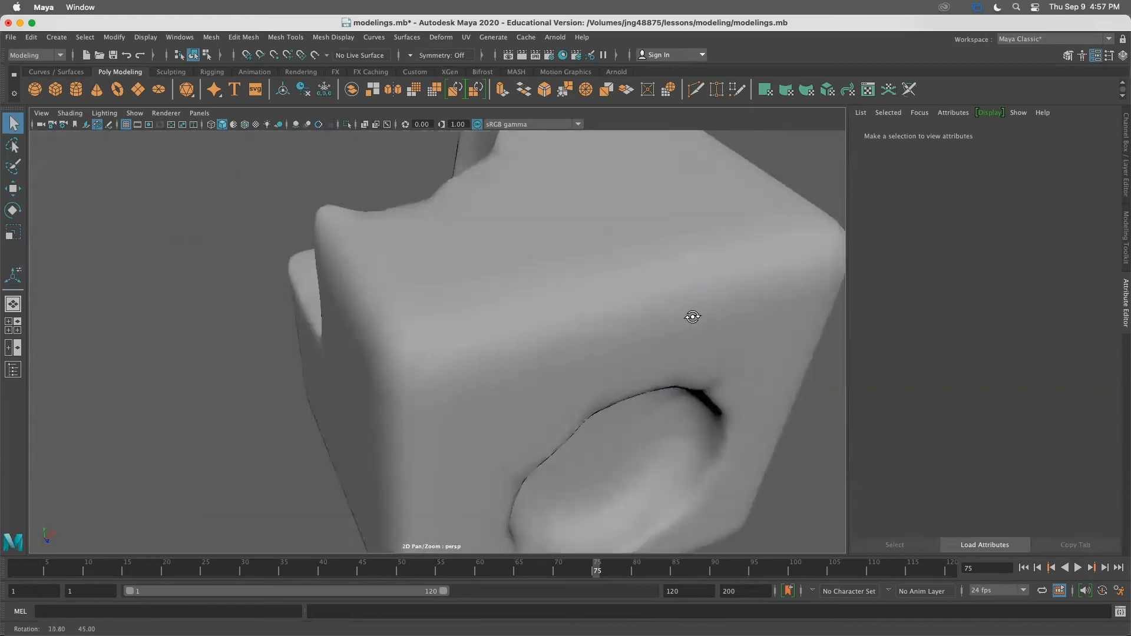
# Turn off the cube's smooth preview and remesh the cube into triangles
pyautogui.keyDown('alt'); pyautogui.moveTo(558, 310); pyautogui.dragTo(460, 185); pyautogui.keyUp('alt')
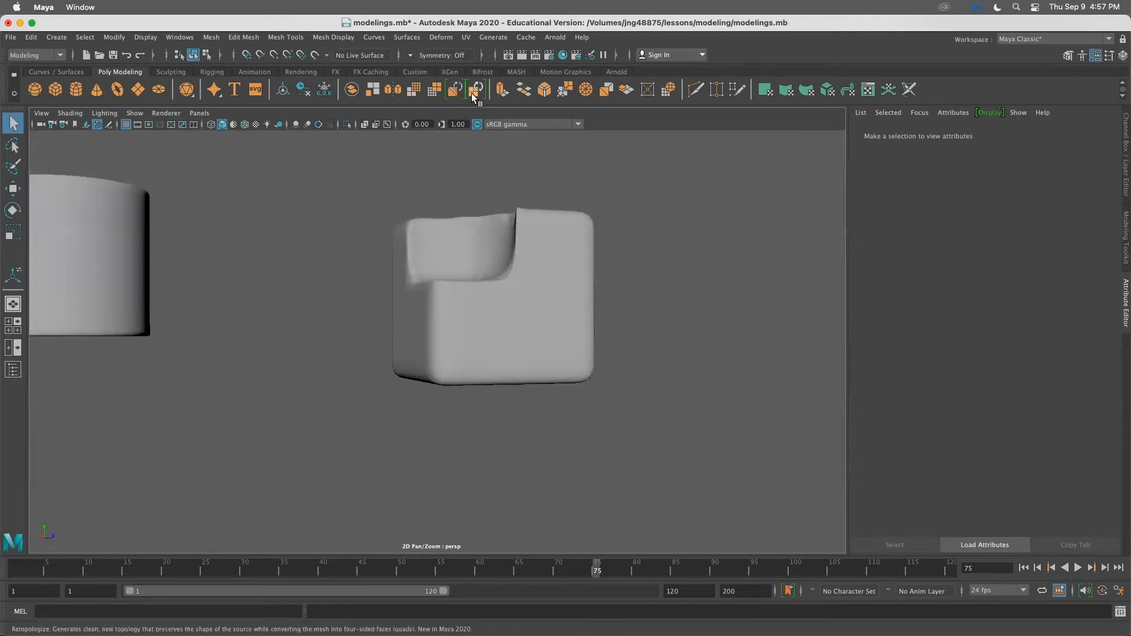
pyautogui.click(426, 290)
pyautogui.keyDown('alt'); pyautogui.moveTo(426, 290); pyautogui.dragTo(595, 313); pyautogui.keyUp('alt')
pyautogui.press('1')
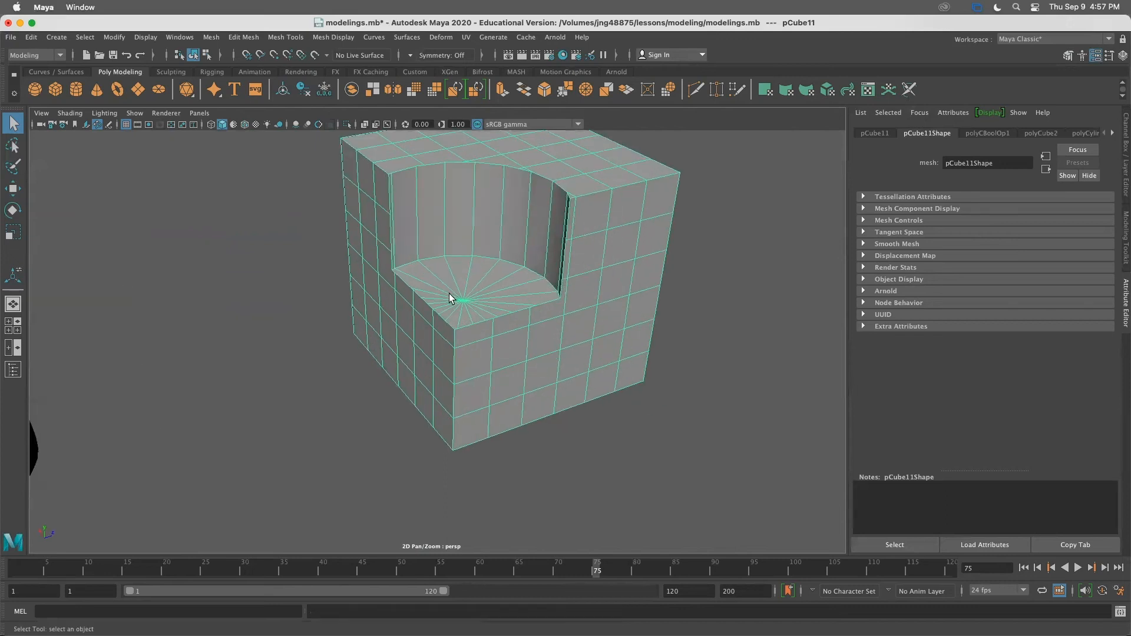
pyautogui.scroll(3, 457, 298)
pyautogui.keyDown('alt'); pyautogui.moveTo(435, 293); pyautogui.dragTo(471, 224); pyautogui.keyUp('alt')
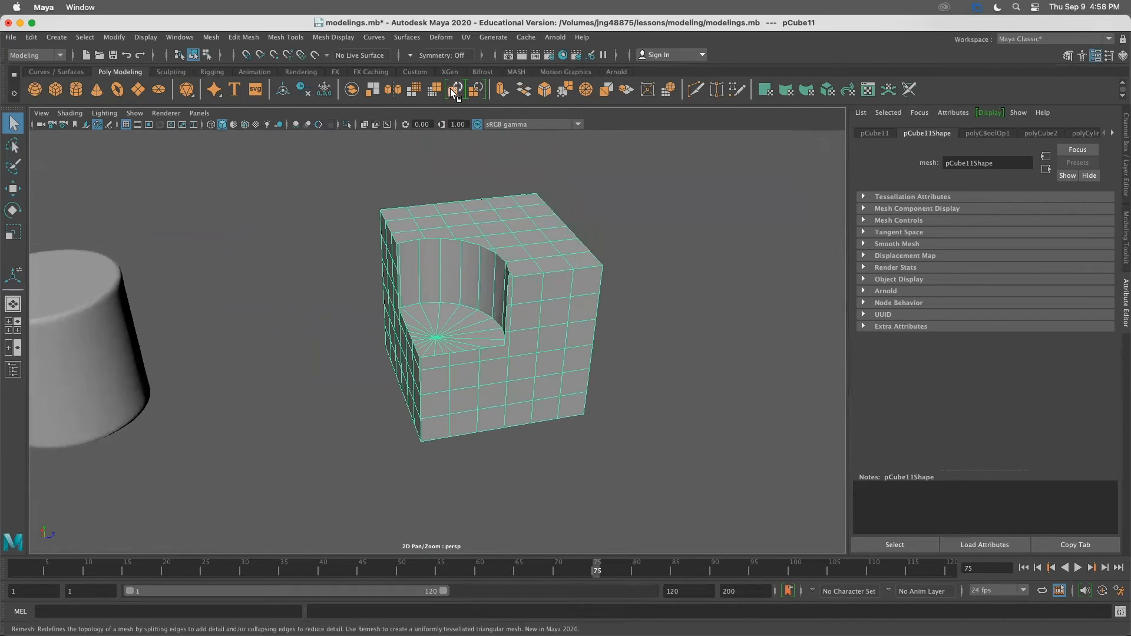
pyautogui.click(450, 89)
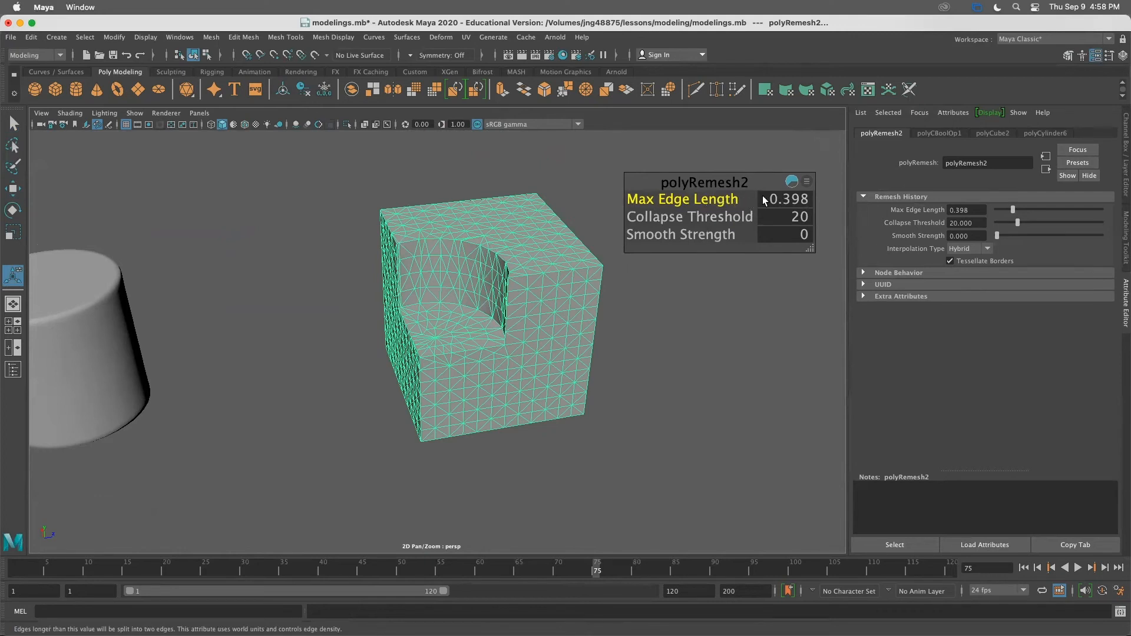
pyautogui.keyDown('alt'); pyautogui.moveTo(413, 315); pyautogui.dragTo(444, 315); pyautogui.keyUp('alt')
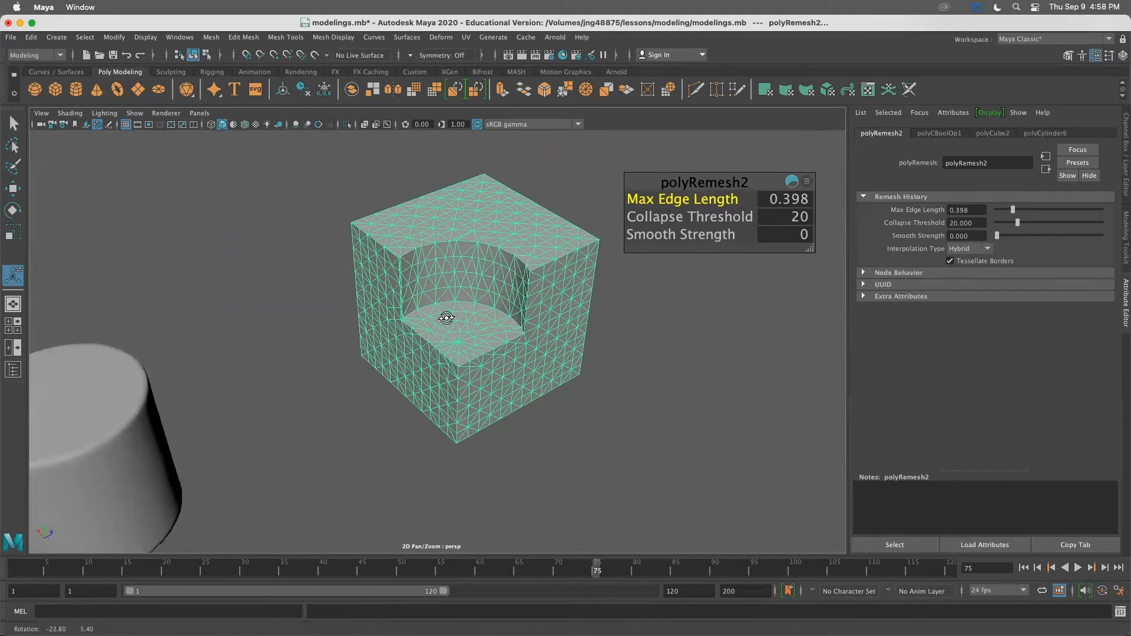
# Try a coarser remesh on the cube with Max Edge Length 2, checking the faces around the corner cut
pyautogui.moveTo(698, 199)
pyautogui.mouseDown()
pyautogui.moveTo(737, 190)
pyautogui.moveTo(690, 199)
pyautogui.moveTo(702, 200)
pyautogui.mouseUp()
pyautogui.keyDown('alt'); pyautogui.moveTo(528, 305); pyautogui.dragTo(385, 336); pyautogui.keyUp('alt')
pyautogui.keyDown('alt'); pyautogui.moveTo(508, 431); pyautogui.dragTo(434, 412); pyautogui.keyUp('alt')
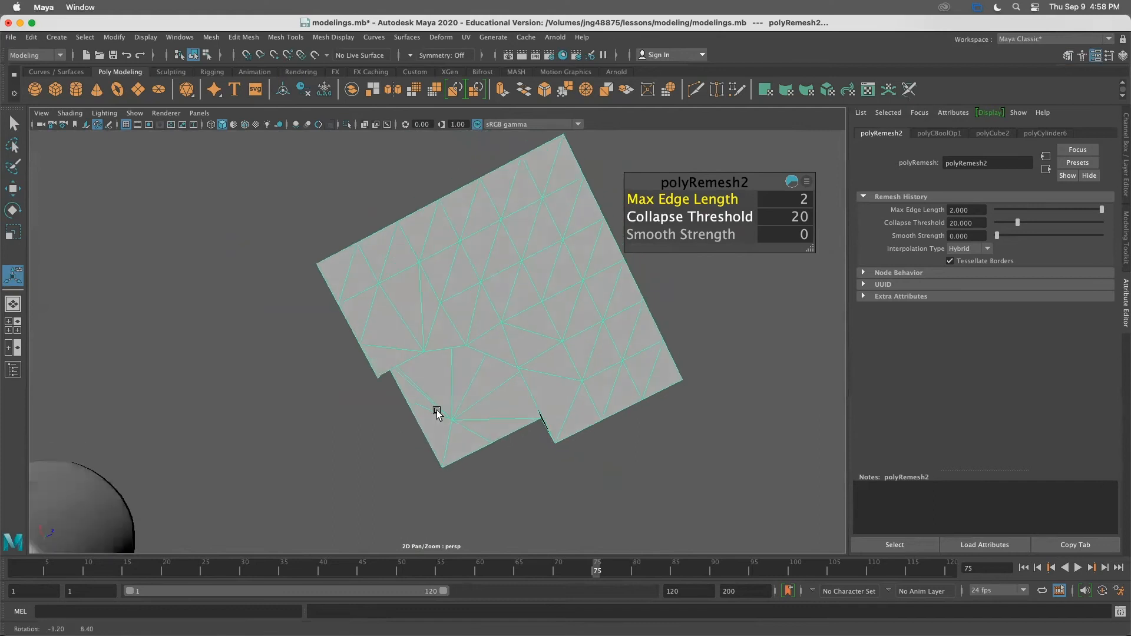
pyautogui.keyDown('alt'); pyautogui.moveTo(537, 410); pyautogui.dragTo(448, 359); pyautogui.keyUp('alt')
pyautogui.moveTo(722, 204); pyautogui.dragTo(730, 200)
pyautogui.keyDown('alt'); pyautogui.moveTo(442, 245); pyautogui.dragTo(566, 312); pyautogui.keyUp('alt')
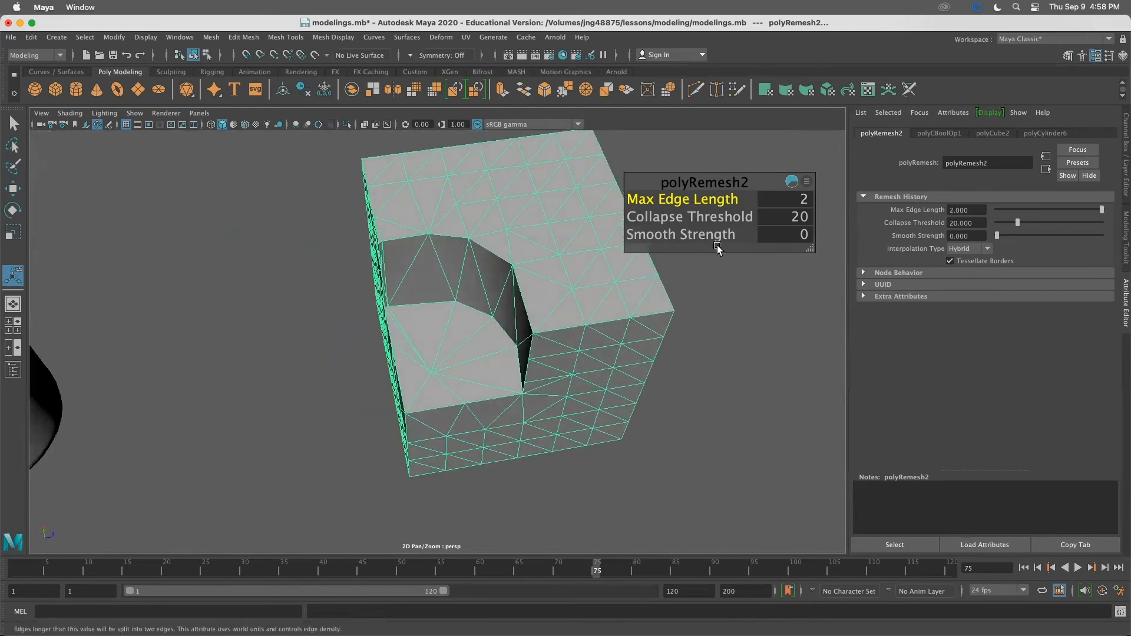
# Set the cube's remesh Max Edge Length to 0.2 and its Collapse Threshold to 21.5
pyautogui.moveTo(721, 201); pyautogui.dragTo(712, 200)
pyautogui.keyDown('alt'); pyautogui.moveTo(677, 290); pyautogui.dragTo(693, 346); pyautogui.keyUp('alt')
pyautogui.moveTo(709, 199); pyautogui.dragTo(419, 193)
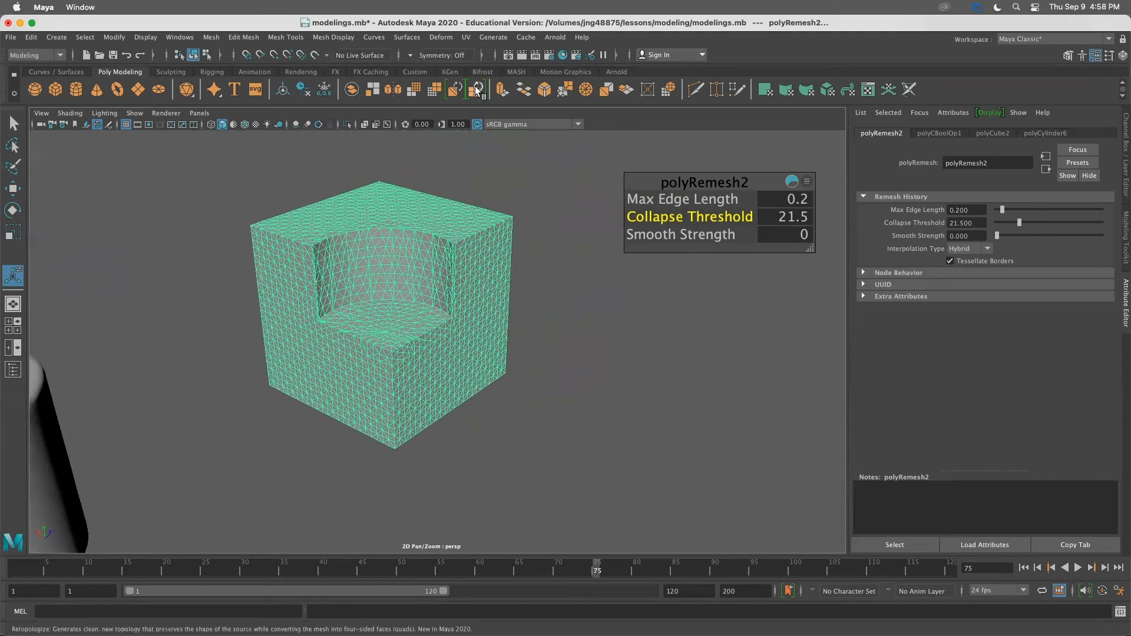
# Retopologize the remeshed cube into four-sided faces with the default settings
pyautogui.click(476, 90)
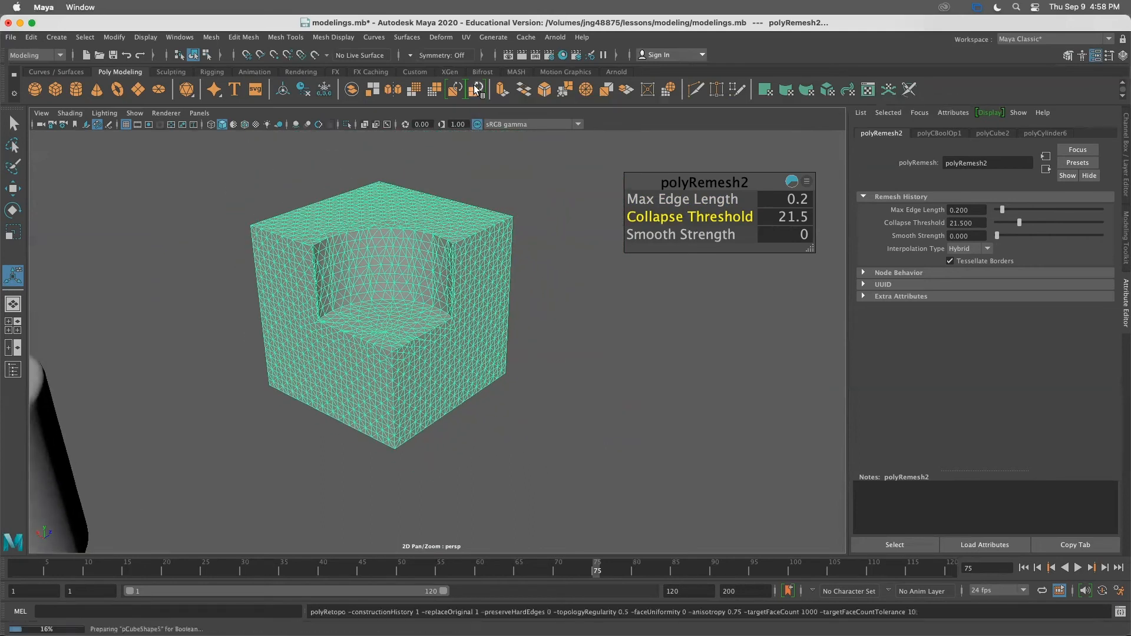
pyautogui.click(597, 321)
pyautogui.keyDown('alt'); pyautogui.moveTo(596, 321); pyautogui.dragTo(538, 325); pyautogui.keyUp('alt')
pyautogui.keyDown('alt'); pyautogui.moveTo(381, 305); pyautogui.dragTo(326, 286); pyautogui.keyUp('alt')
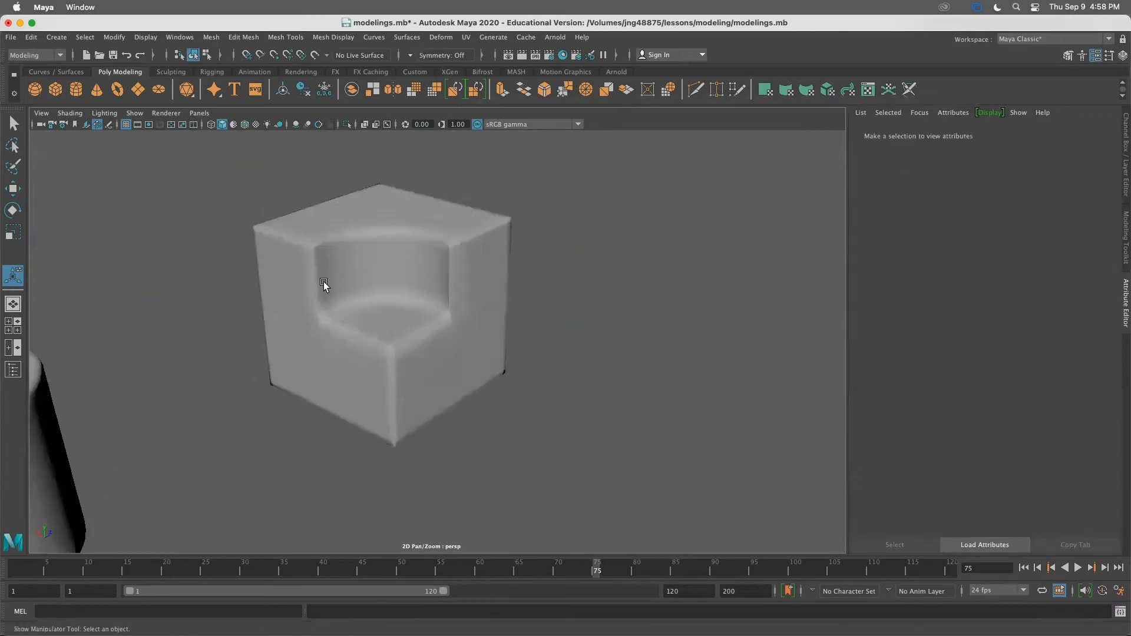
# Examine the retopologized cube's shading and edge flow around the circular hole and the corner cut
pyautogui.keyDown('alt'); pyautogui.moveTo(326, 285); pyautogui.dragTo(454, 280, button='right'); pyautogui.keyUp('alt')
pyautogui.keyDown('alt'); pyautogui.moveTo(454, 281); pyautogui.dragTo(586, 280); pyautogui.keyUp('alt')
pyautogui.click(403, 296)
pyautogui.keyDown('alt'); pyautogui.moveTo(626, 300); pyautogui.dragTo(453, 253, button='right'); pyautogui.keyUp('alt')
pyautogui.keyDown('alt'); pyautogui.moveTo(512, 286); pyautogui.dragTo(476, 293); pyautogui.keyUp('alt')
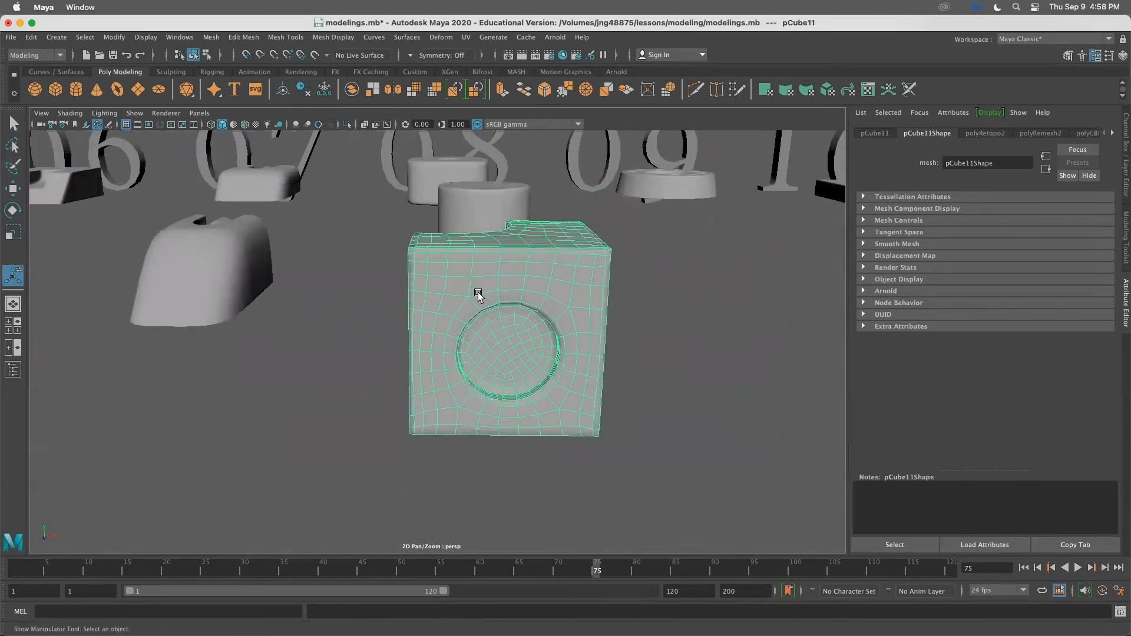
pyautogui.click(637, 329)
pyautogui.keyDown('alt'); pyautogui.moveTo(596, 354); pyautogui.dragTo(535, 311); pyautogui.keyUp('alt')
pyautogui.click(514, 309)
pyautogui.click(631, 245)
pyautogui.keyDown('alt'); pyautogui.moveTo(486, 277); pyautogui.dragTo(457, 292); pyautogui.keyUp('alt')
pyautogui.keyDown('alt'); pyautogui.moveTo(467, 238); pyautogui.dragTo(374, 306); pyautogui.keyUp('alt')
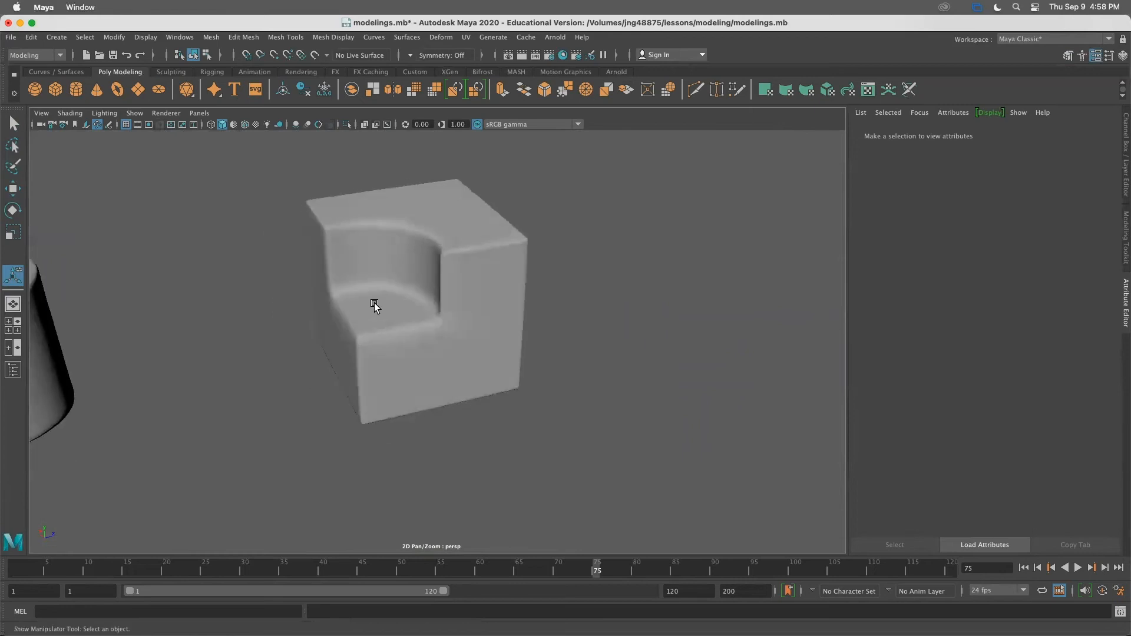
# Select the retopologized cube and inspect its quad layout across the notched side
pyautogui.click(375, 306)
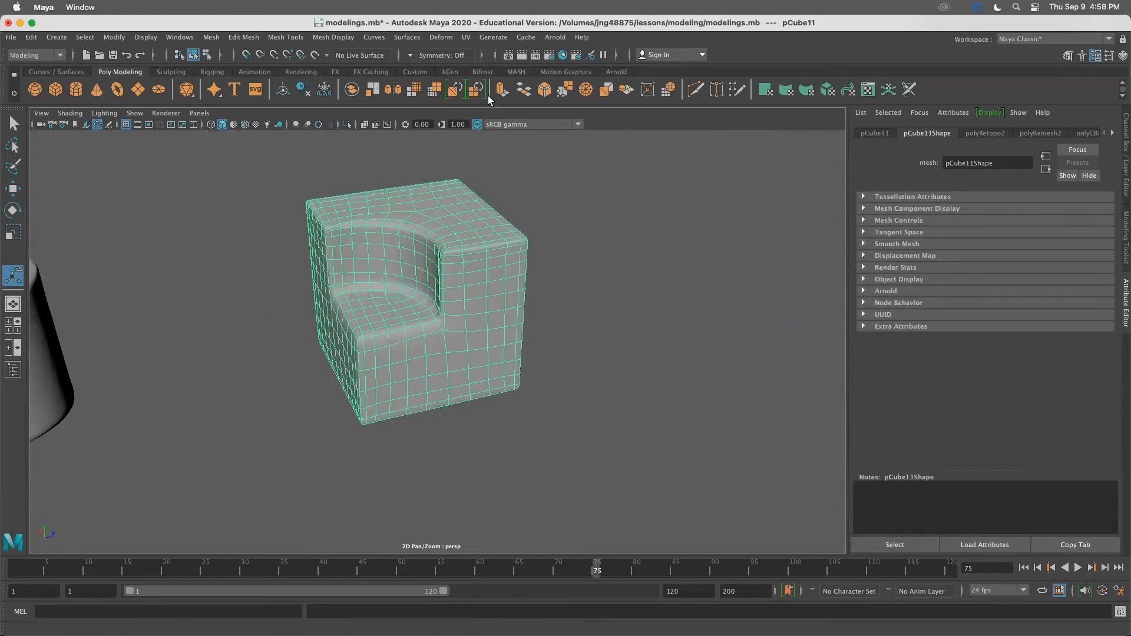
pyautogui.scroll(-5, 548, 328)
pyautogui.keyDown('alt'); pyautogui.moveTo(548, 331); pyautogui.dragTo(348, 395); pyautogui.keyUp('alt')
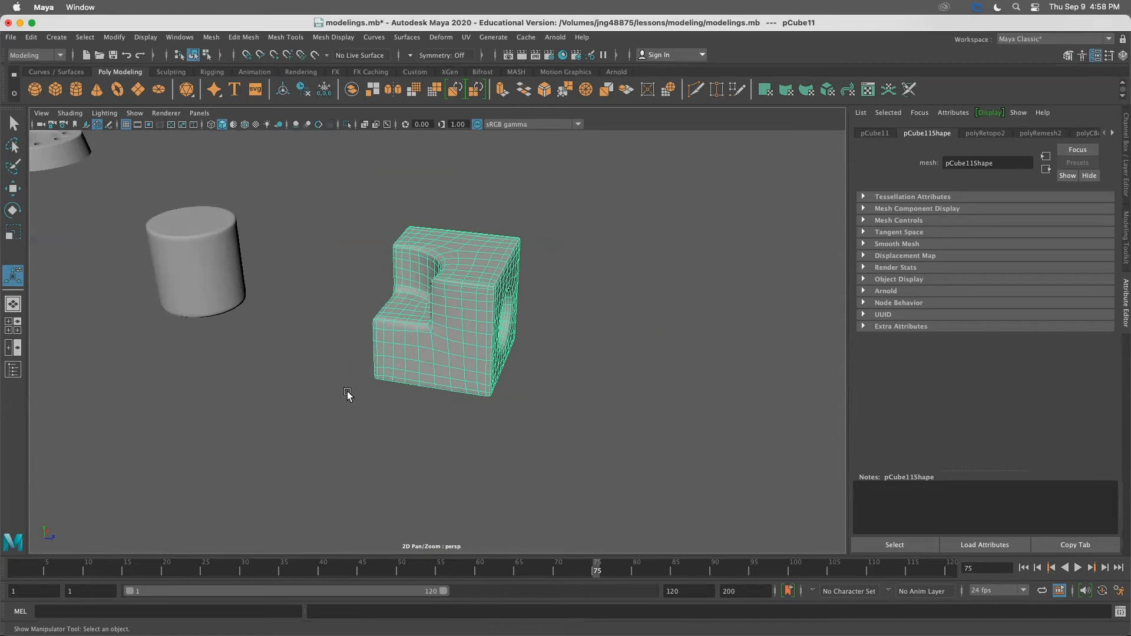
pyautogui.scroll(2, 462, 363)
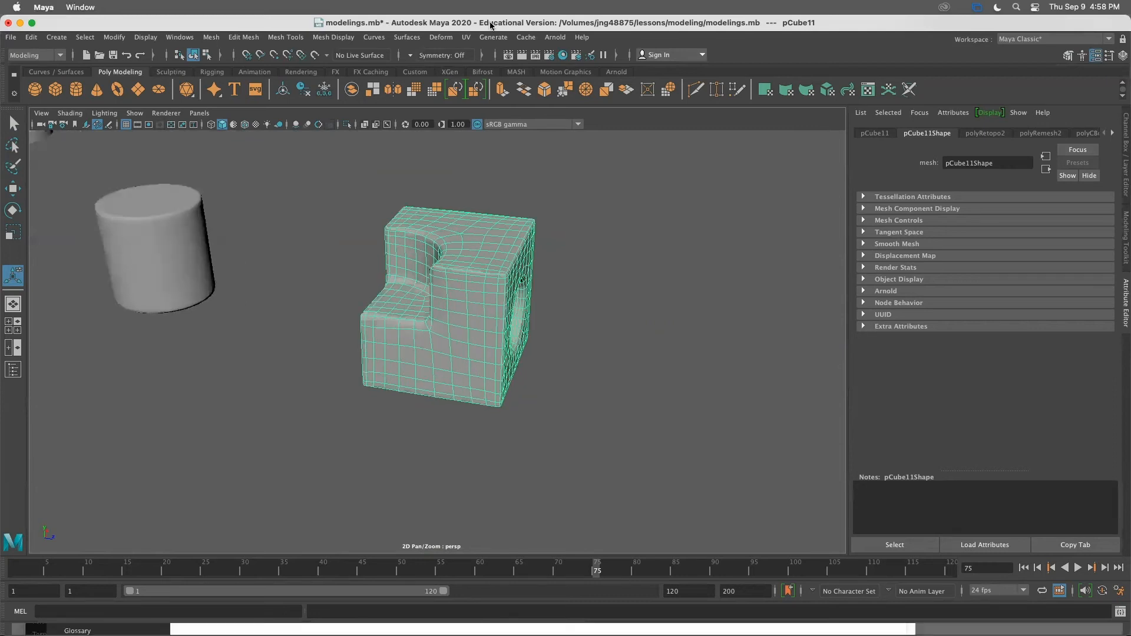
pyautogui.scroll(2, 484, 320)
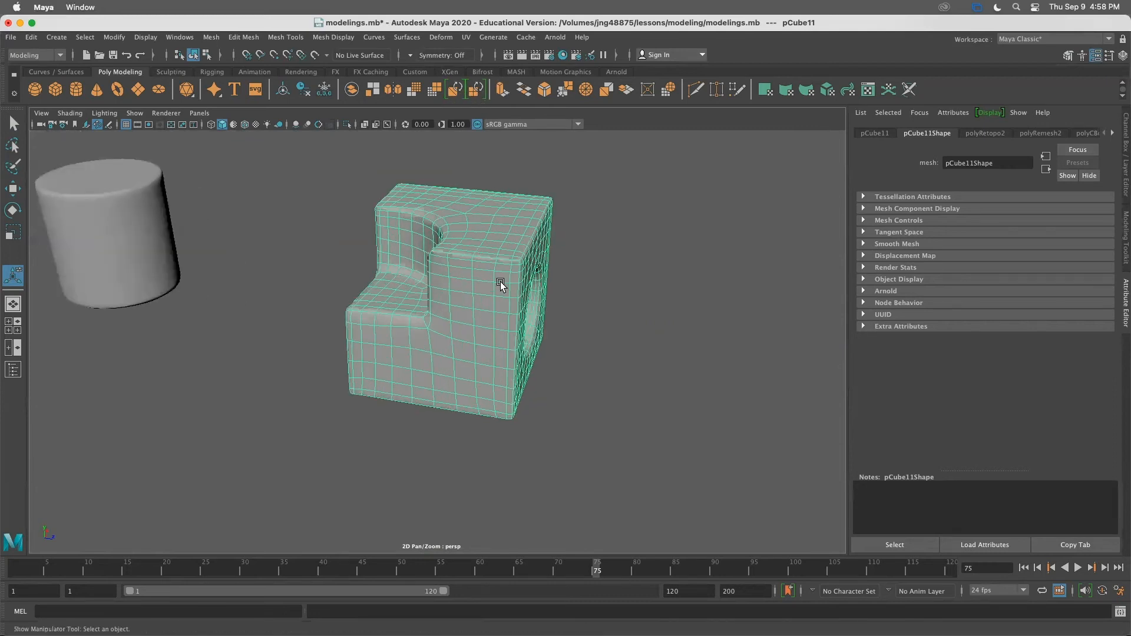
pyautogui.scroll(-4, 484, 335)
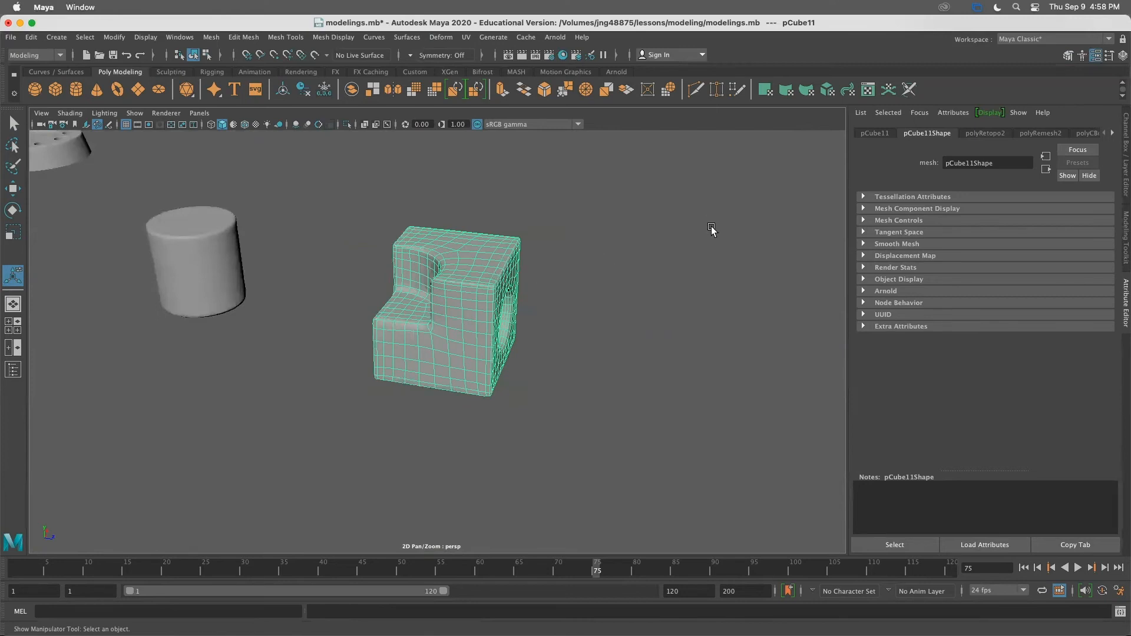
pyautogui.scroll(2, 674, 382)
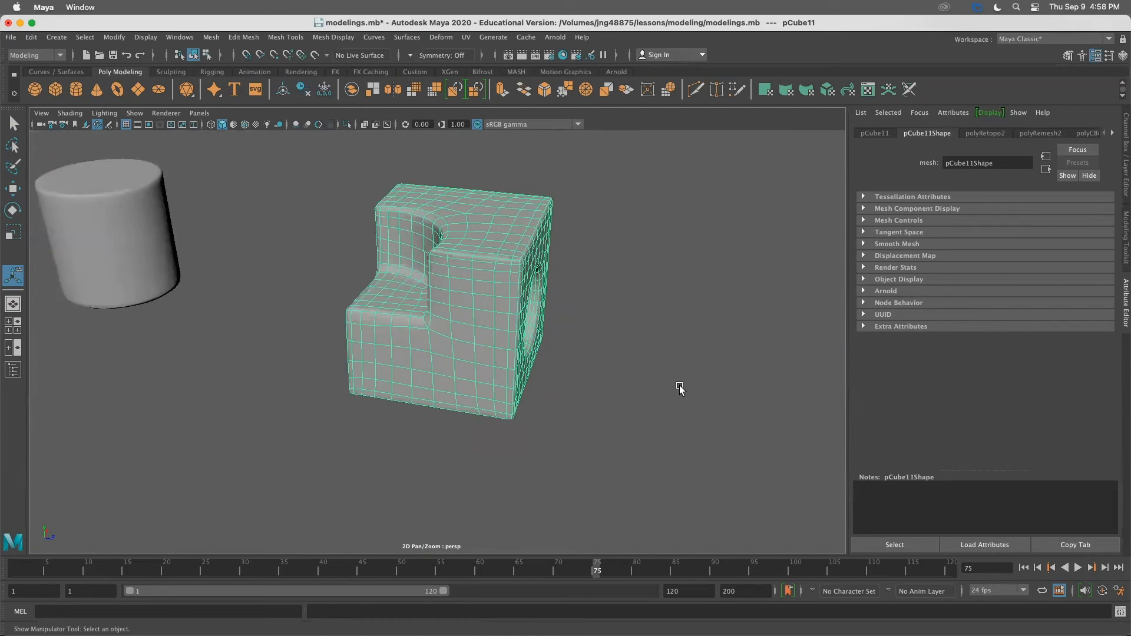
pyautogui.scroll(-3, 679, 389)
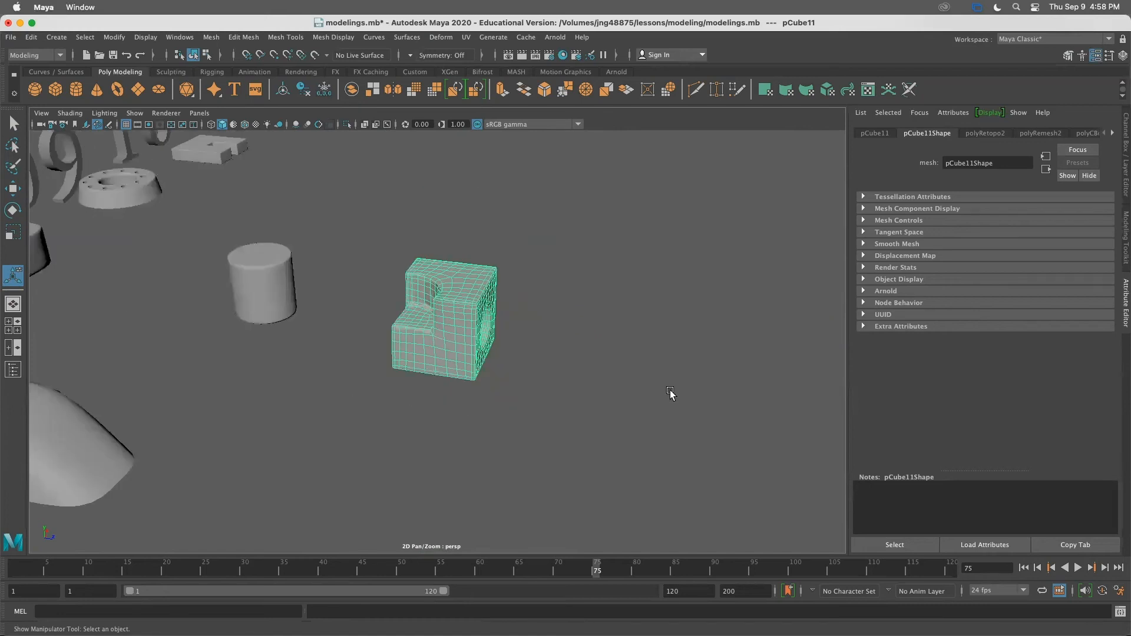
# Delete the demonstration cube and the remaining test cylinder, and bring the whole row of reference models into view
pyautogui.click(670, 394)
pyautogui.click(422, 306)
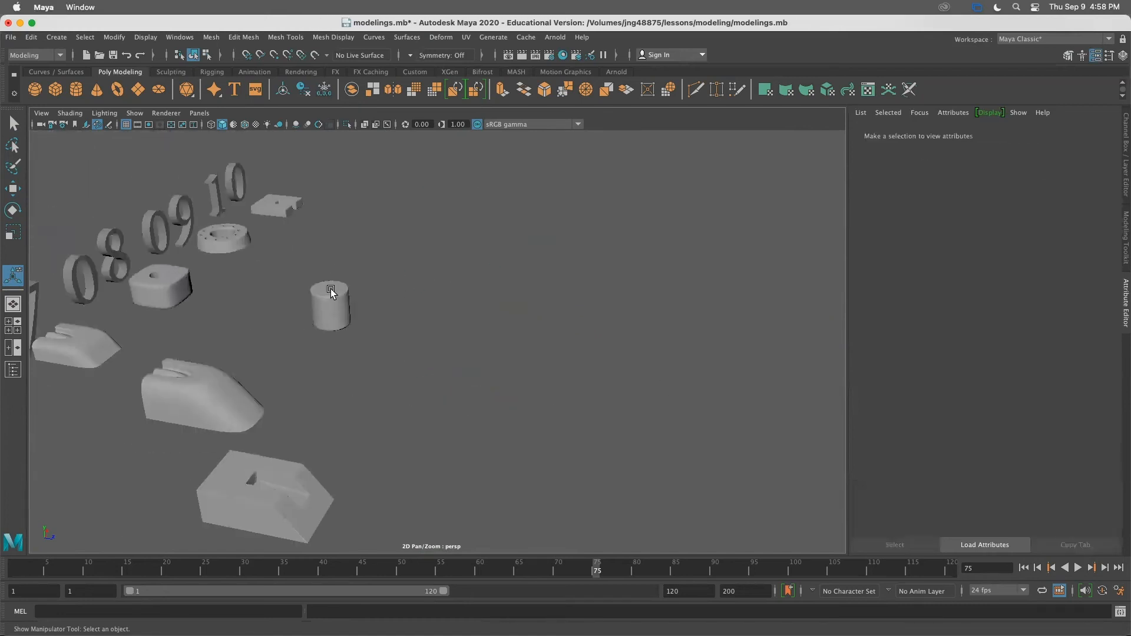
pyautogui.keyDown('alt'); pyautogui.moveTo(539, 321); pyautogui.dragTo(414, 278); pyautogui.keyUp('alt')
pyautogui.keyDown('alt'); pyautogui.moveTo(414, 278); pyautogui.dragTo(415, 344, button='middle'); pyautogui.keyUp('alt')
pyautogui.click(366, 228)
pyautogui.moveTo(382, 269); pyautogui.dragTo(412, 274)
pyautogui.press('a')
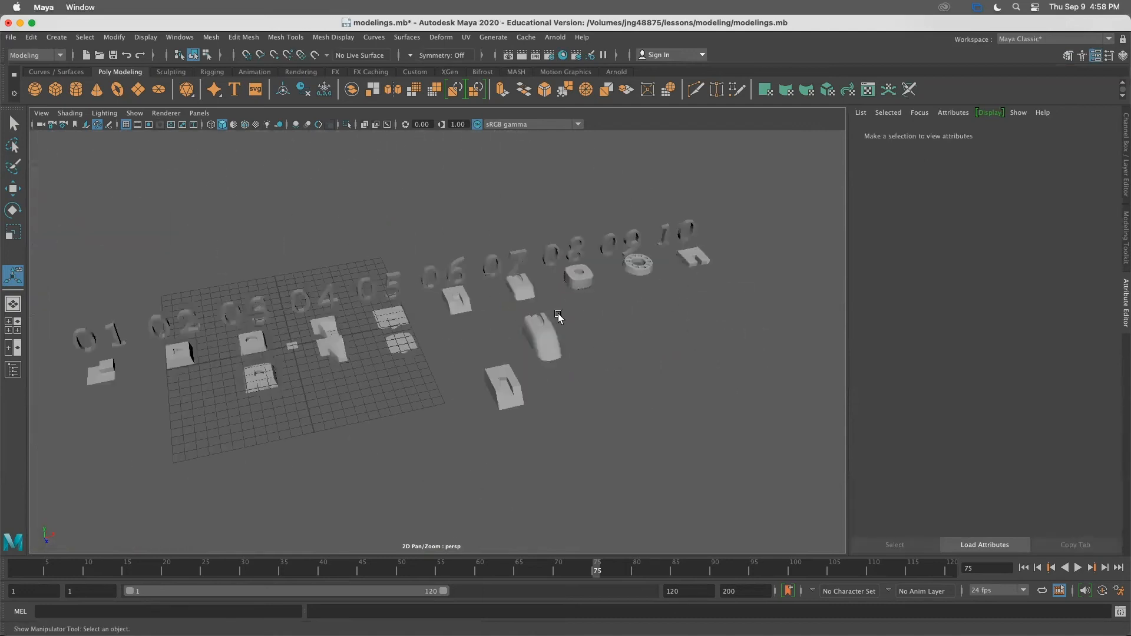
# Select reference model 08 and examine its rounded square body, centre hole and edge loops
pyautogui.click(585, 277)
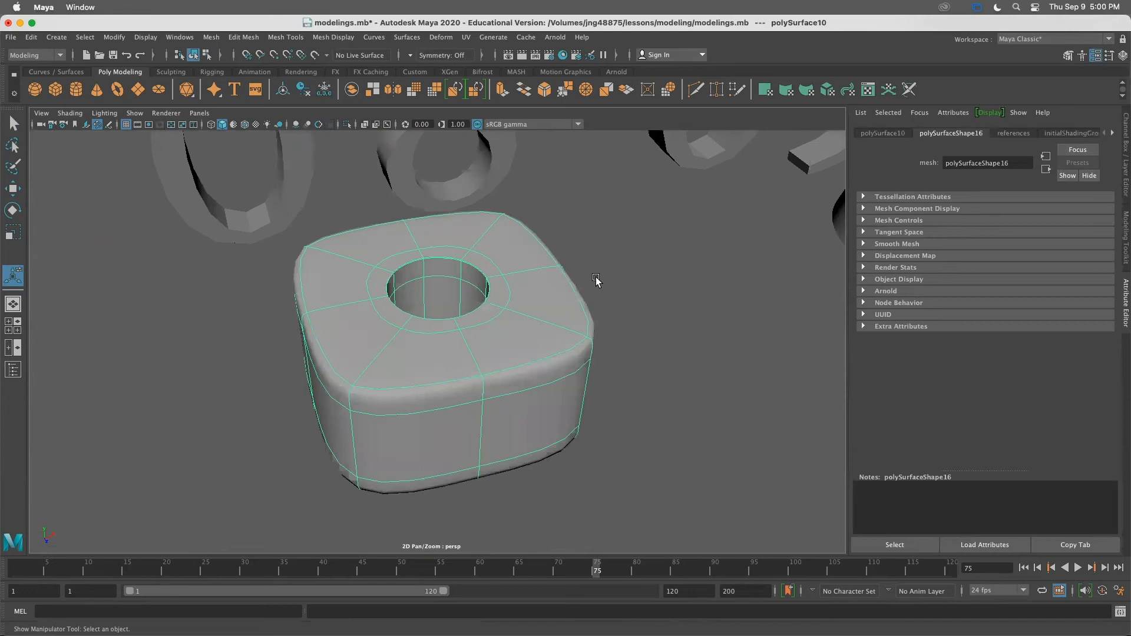
pyautogui.keyDown('alt'); pyautogui.moveTo(598, 280); pyautogui.dragTo(629, 280); pyautogui.keyUp('alt')
pyautogui.keyDown('alt'); pyautogui.moveTo(629, 280); pyautogui.dragTo(399, 197, button='right'); pyautogui.keyUp('alt')
pyautogui.keyDown('alt'); pyautogui.moveTo(399, 197); pyautogui.dragTo(532, 200, button='middle'); pyautogui.keyUp('alt')
pyautogui.keyDown('alt'); pyautogui.moveTo(622, 268); pyautogui.dragTo(603, 312); pyautogui.keyUp('alt')
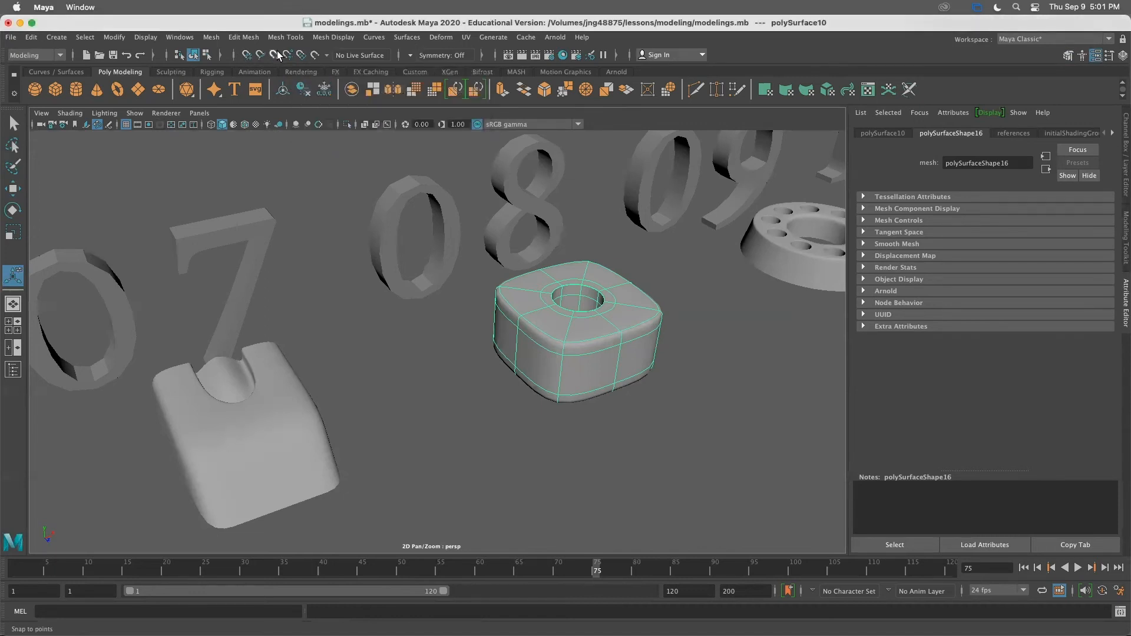
pyautogui.scroll(-5, 629, 341)
pyautogui.scroll(-5, 631, 332)
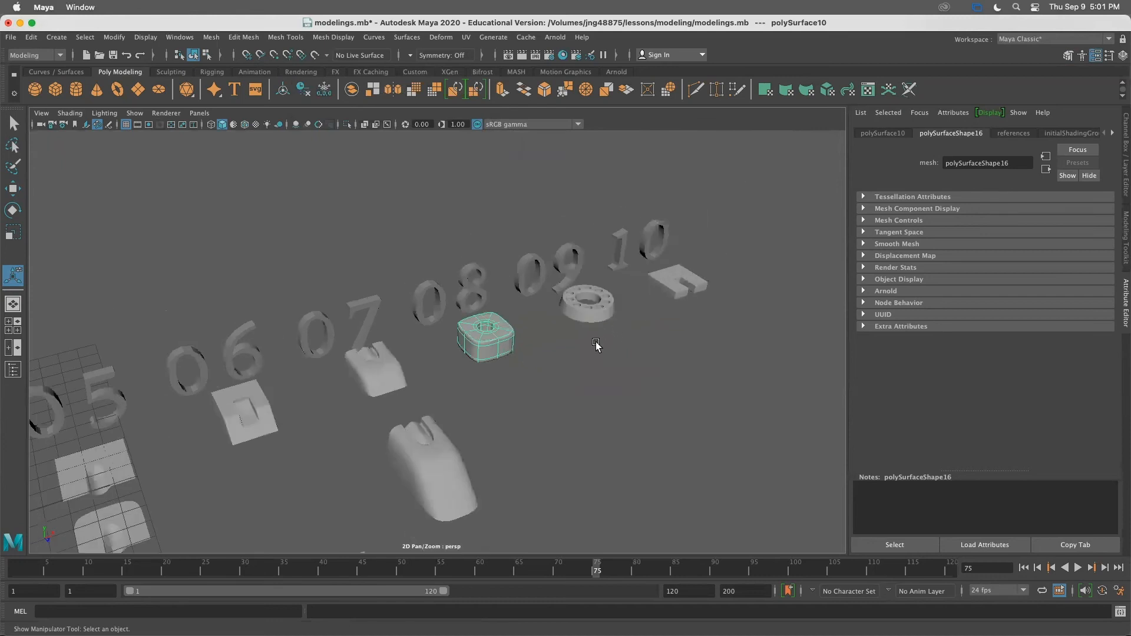
pyautogui.keyDown('alt'); pyautogui.moveTo(671, 306); pyautogui.dragTo(642, 314); pyautogui.keyUp('alt')
pyautogui.keyDown('alt'); pyautogui.moveTo(641, 315); pyautogui.dragTo(578, 303, button='middle'); pyautogui.keyUp('alt')
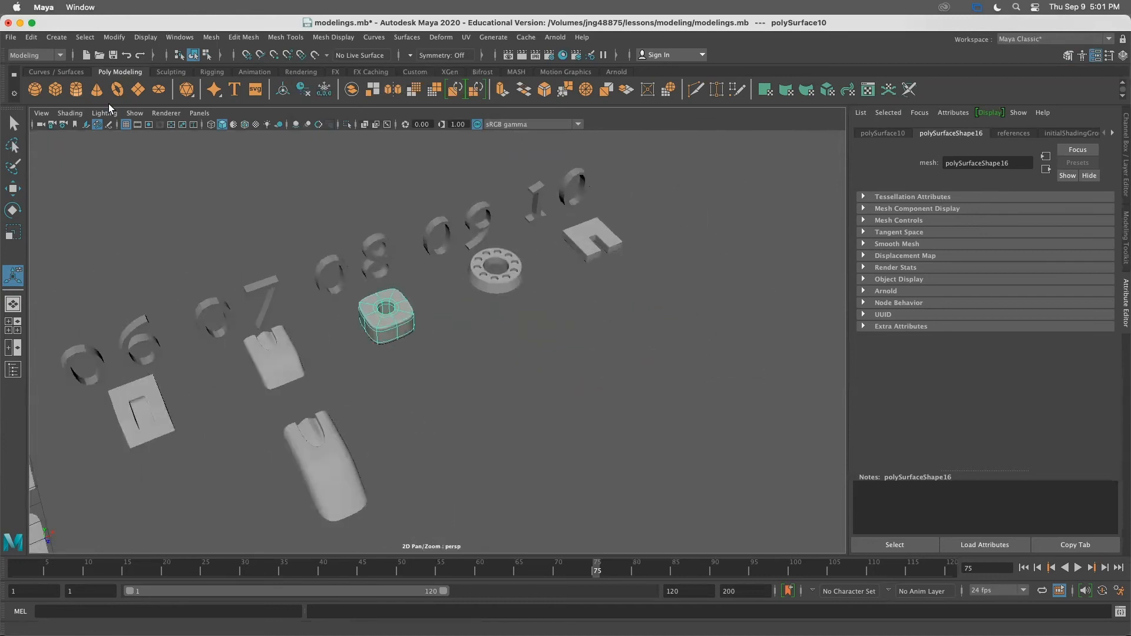
# Create a polygon pipe primitive with the default settings
pyautogui.click(57, 41)
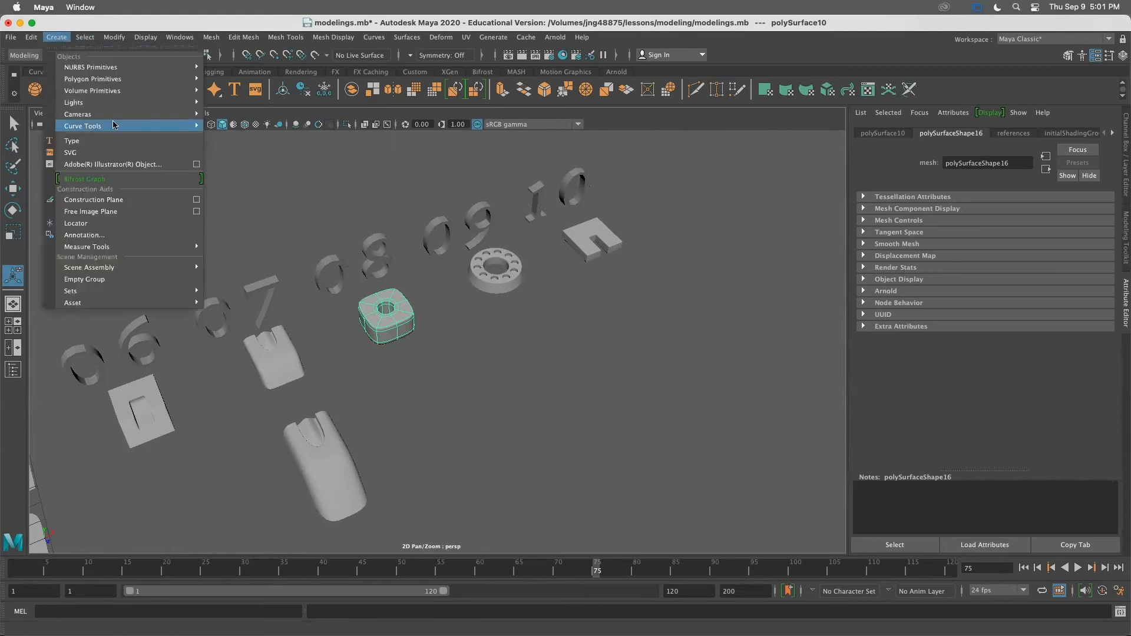
pyautogui.moveTo(118, 79)
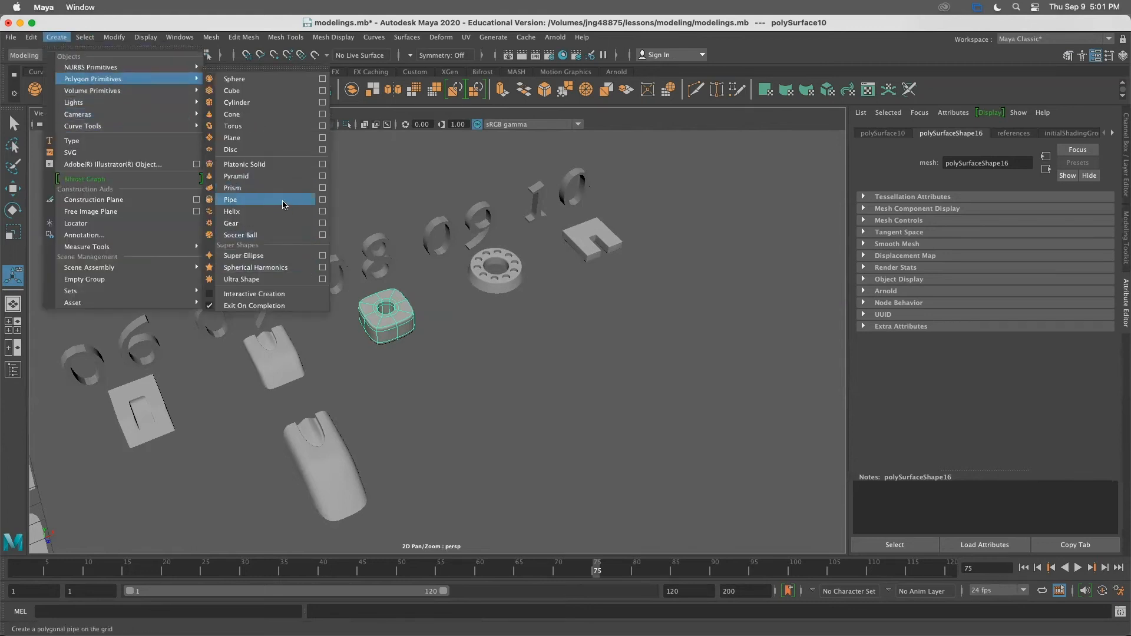
pyautogui.click(282, 205)
pyautogui.scroll(-6, 488, 407)
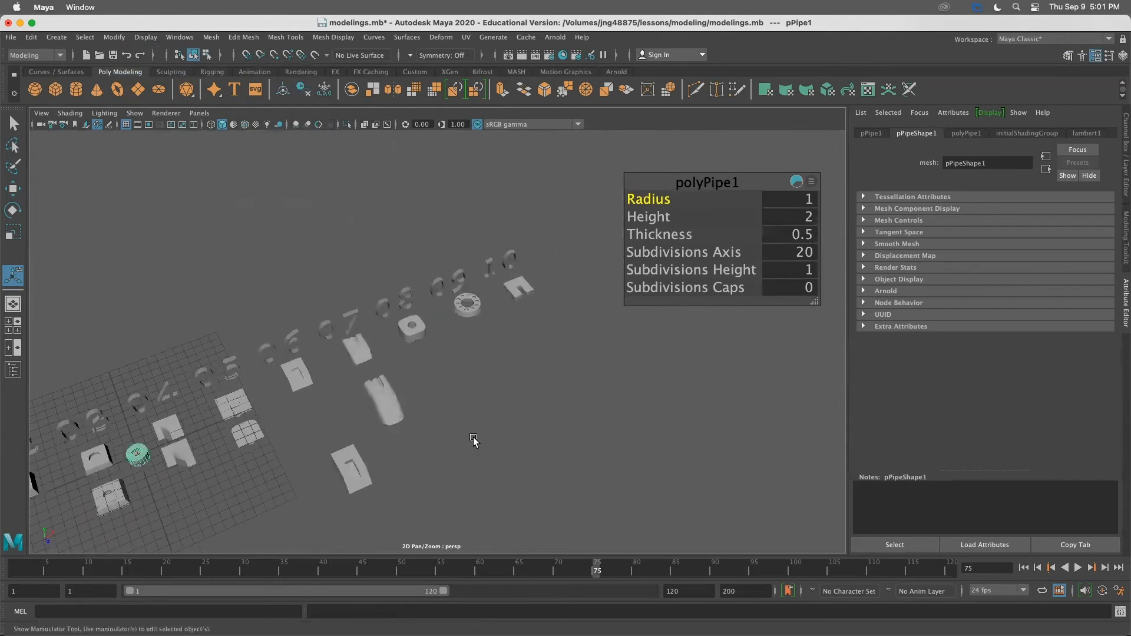
# Move the pipe into the open space in front of reference models 08 and 09, about 31.56 in X and 5.86 in Z
pyautogui.scroll(-5, 290, 431)
pyautogui.scroll(6, 268, 469)
pyautogui.keyDown('alt'); pyautogui.moveTo(226, 466); pyautogui.dragTo(245, 430, button='middle'); pyautogui.keyUp('alt')
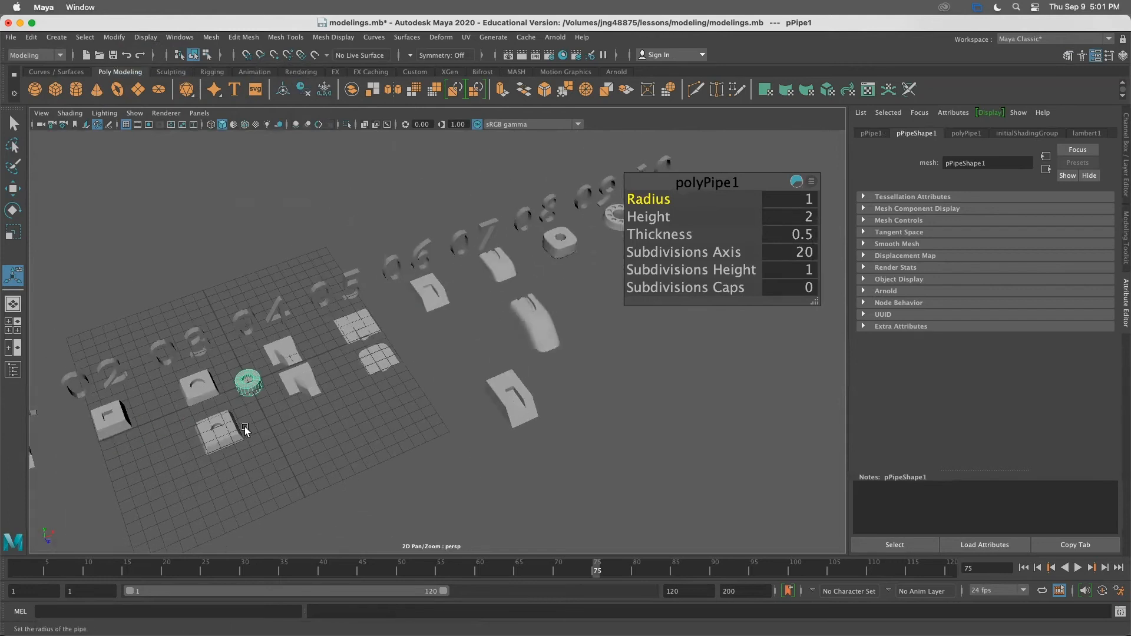
pyautogui.press('w')
pyautogui.moveTo(306, 373); pyautogui.dragTo(629, 334)
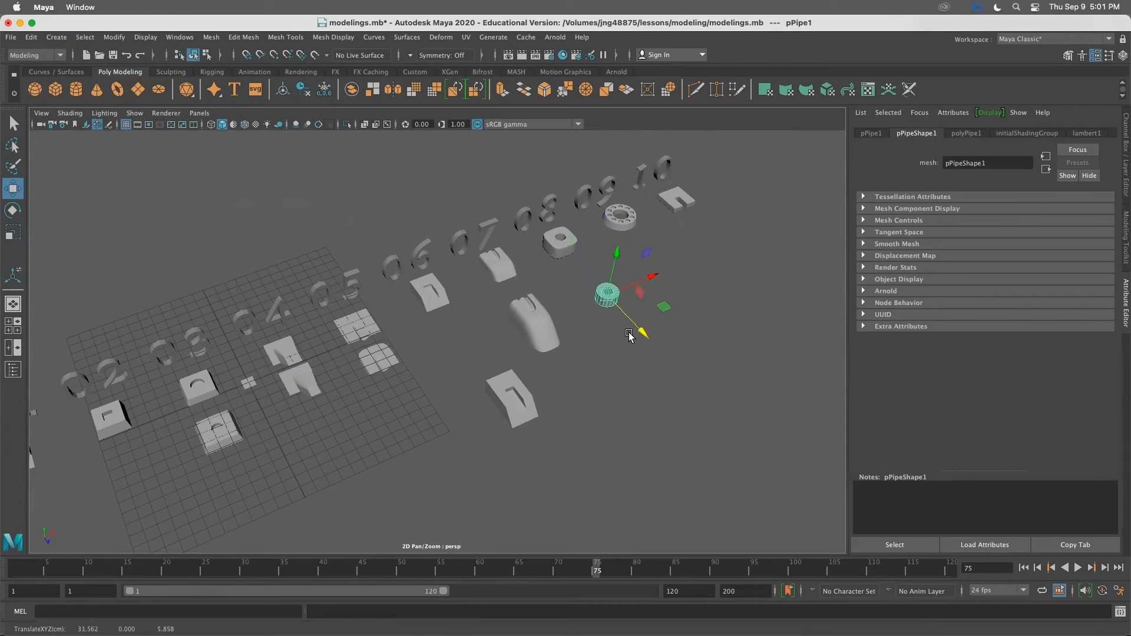
pyautogui.press('f')
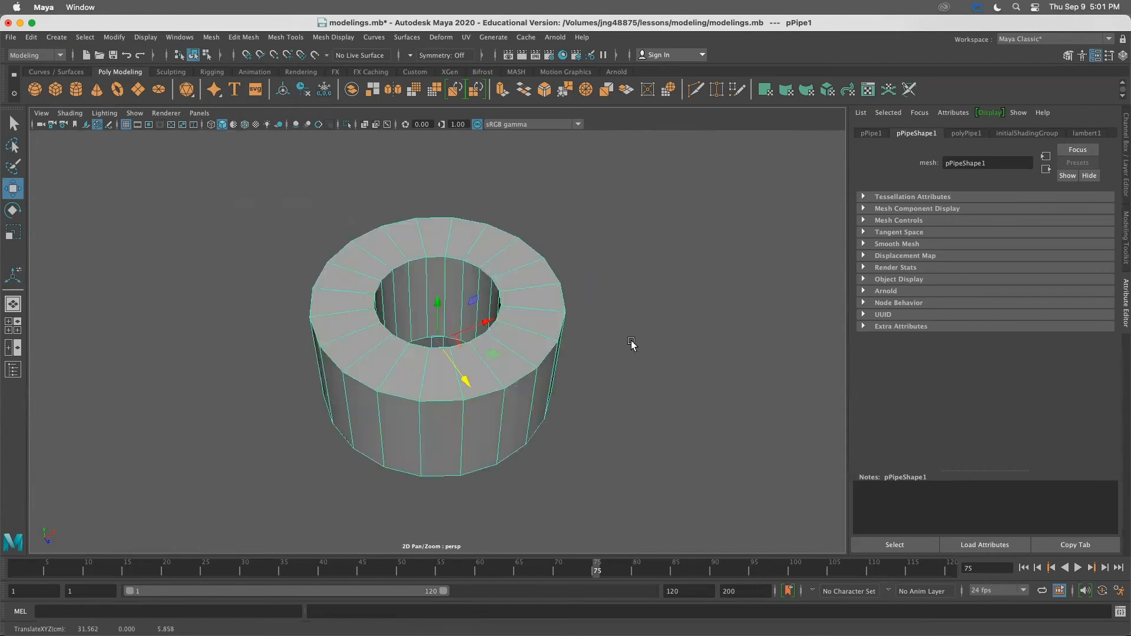
pyautogui.keyDown('alt'); pyautogui.moveTo(639, 379); pyautogui.dragTo(542, 387, button='right'); pyautogui.keyUp('alt')
pyautogui.press('f')
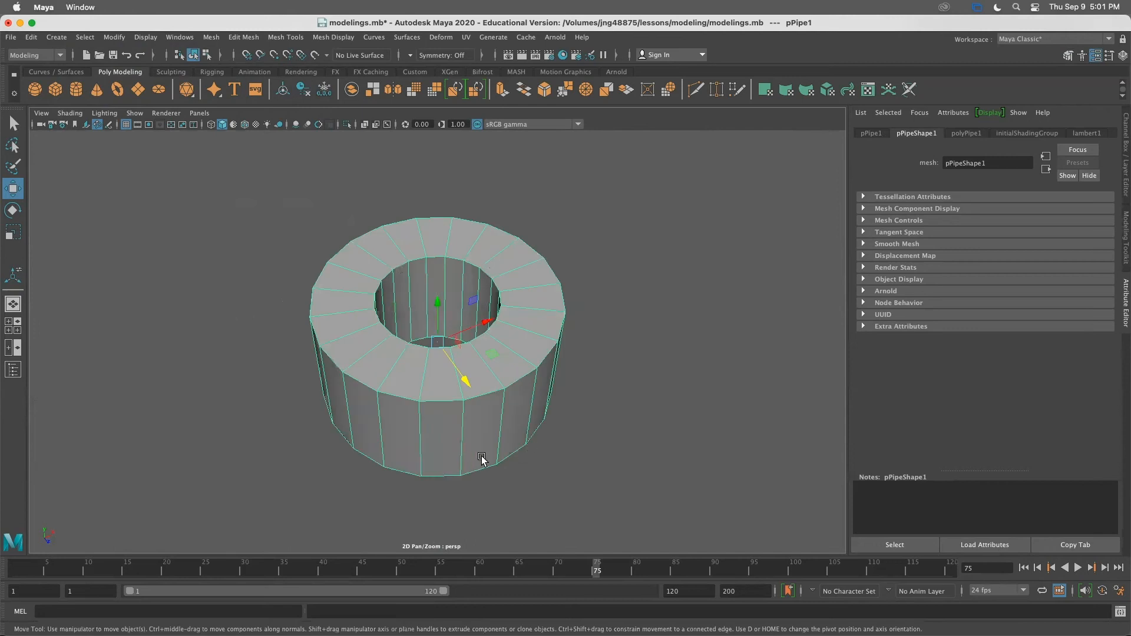
# Scale the pipe up uniformly to approach the size of reference model 08
pyautogui.keyDown('alt'); pyautogui.moveTo(580, 441); pyautogui.dragTo(611, 454); pyautogui.keyUp('alt')
pyautogui.keyDown('alt'); pyautogui.moveTo(611, 455); pyautogui.dragTo(357, 323, button='right'); pyautogui.keyUp('alt')
pyautogui.moveTo(445, 410)
pyautogui.keyDown('alt'); pyautogui.mouseDown()
pyautogui.moveTo(436, 446)
pyautogui.moveTo(434, 422)
pyautogui.mouseUp(); pyautogui.keyUp('alt')
pyautogui.press('r')
pyautogui.moveTo(437, 341)
pyautogui.mouseDown()
pyautogui.moveTo(478, 352)
pyautogui.moveTo(468, 360)
pyautogui.moveTo(453, 330)
pyautogui.mouseUp()
# Compare the scaled pipe's outer shape and hole with reference model 08 from several angles
pyautogui.keyDown('alt'); pyautogui.moveTo(454, 330); pyautogui.dragTo(430, 277, button='right'); pyautogui.keyUp('alt')
pyautogui.keyDown('alt'); pyautogui.moveTo(430, 277); pyautogui.dragTo(417, 234); pyautogui.keyUp('alt')
pyautogui.keyDown('alt'); pyautogui.moveTo(417, 233); pyautogui.dragTo(492, 415, button='right'); pyautogui.keyUp('alt')
pyautogui.keyDown('alt'); pyautogui.moveTo(492, 415); pyautogui.dragTo(511, 441); pyautogui.keyUp('alt')
pyautogui.keyDown('alt'); pyautogui.moveTo(395, 244); pyautogui.dragTo(601, 450, button='middle'); pyautogui.keyUp('alt')
pyautogui.keyDown('alt'); pyautogui.moveTo(410, 346); pyautogui.dragTo(371, 446); pyautogui.keyUp('alt')
pyautogui.keyDown('alt'); pyautogui.moveTo(371, 446); pyautogui.dragTo(507, 441, button='right'); pyautogui.keyUp('alt')
pyautogui.keyDown('alt'); pyautogui.moveTo(507, 442); pyautogui.dragTo(266, 364); pyautogui.keyUp('alt')
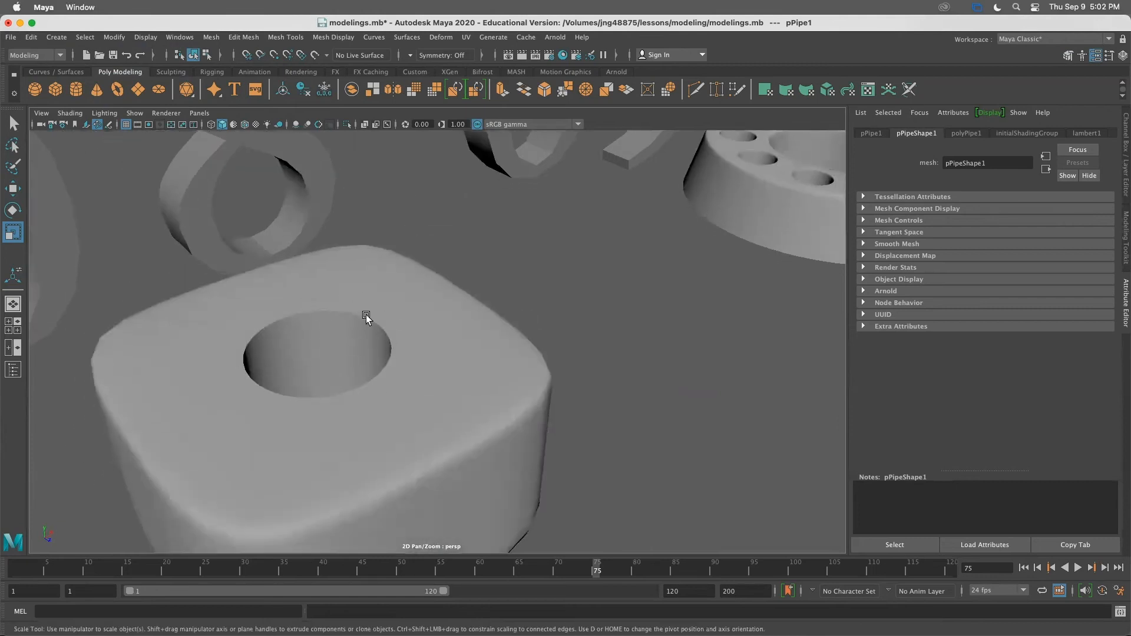
pyautogui.keyDown('alt'); pyautogui.moveTo(532, 435); pyautogui.dragTo(439, 344, button='right'); pyautogui.keyUp('alt')
pyautogui.keyDown('alt'); pyautogui.moveTo(439, 344); pyautogui.dragTo(330, 200, button='middle'); pyautogui.keyUp('alt')
pyautogui.keyDown('alt'); pyautogui.moveTo(330, 200); pyautogui.dragTo(388, 227, button='right'); pyautogui.keyUp('alt')
pyautogui.moveTo(491, 376)
pyautogui.keyDown('alt'); pyautogui.mouseDown()
pyautogui.moveTo(500, 401)
pyautogui.moveTo(508, 384)
pyautogui.mouseUp(); pyautogui.keyUp('alt')
pyautogui.keyDown('alt'); pyautogui.moveTo(507, 383); pyautogui.dragTo(476, 325, button='right'); pyautogui.keyUp('alt')
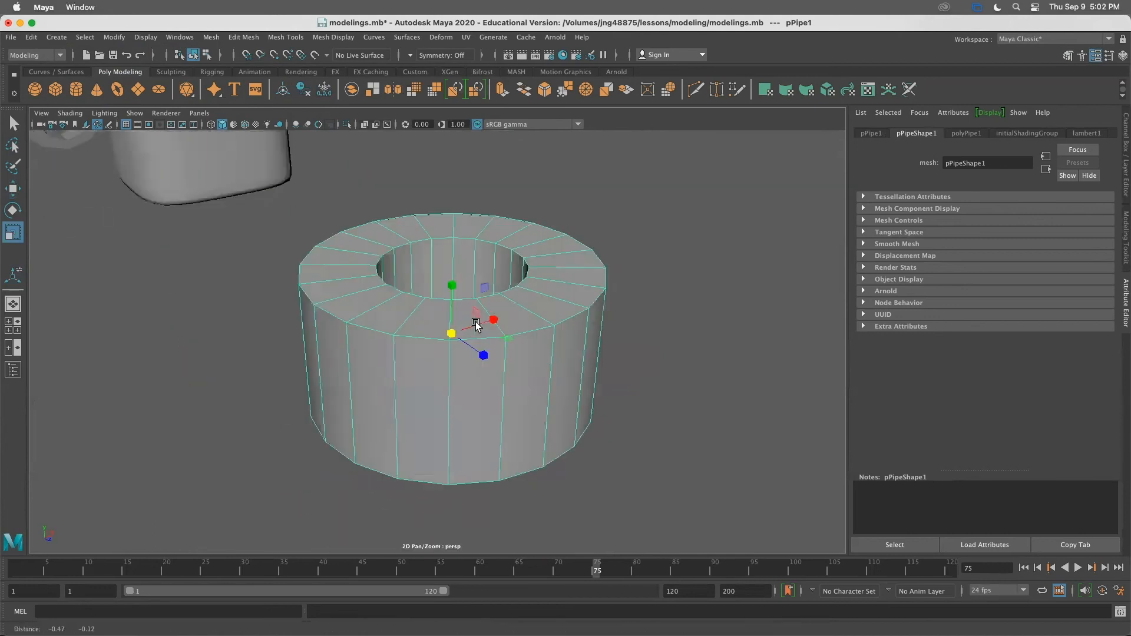
pyautogui.keyDown('alt'); pyautogui.moveTo(476, 325); pyautogui.dragTo(613, 397, button='middle'); pyautogui.keyUp('alt')
pyautogui.keyDown('alt'); pyautogui.moveTo(613, 396); pyautogui.dragTo(487, 346, button='right'); pyautogui.keyUp('alt')
pyautogui.keyDown('alt'); pyautogui.moveTo(466, 358); pyautogui.dragTo(519, 412); pyautogui.keyUp('alt')
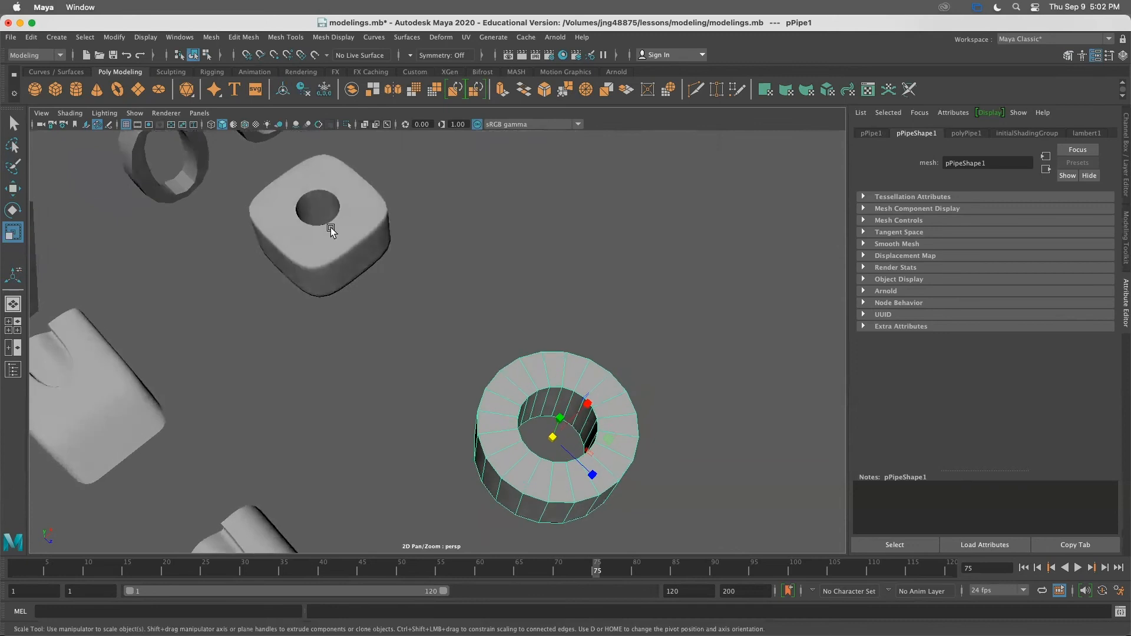
pyautogui.keyDown('alt'); pyautogui.moveTo(363, 235); pyautogui.dragTo(447, 220); pyautogui.keyUp('alt')
# Set the pipe's Subdivisions Axis to 8
pyautogui.press('t')
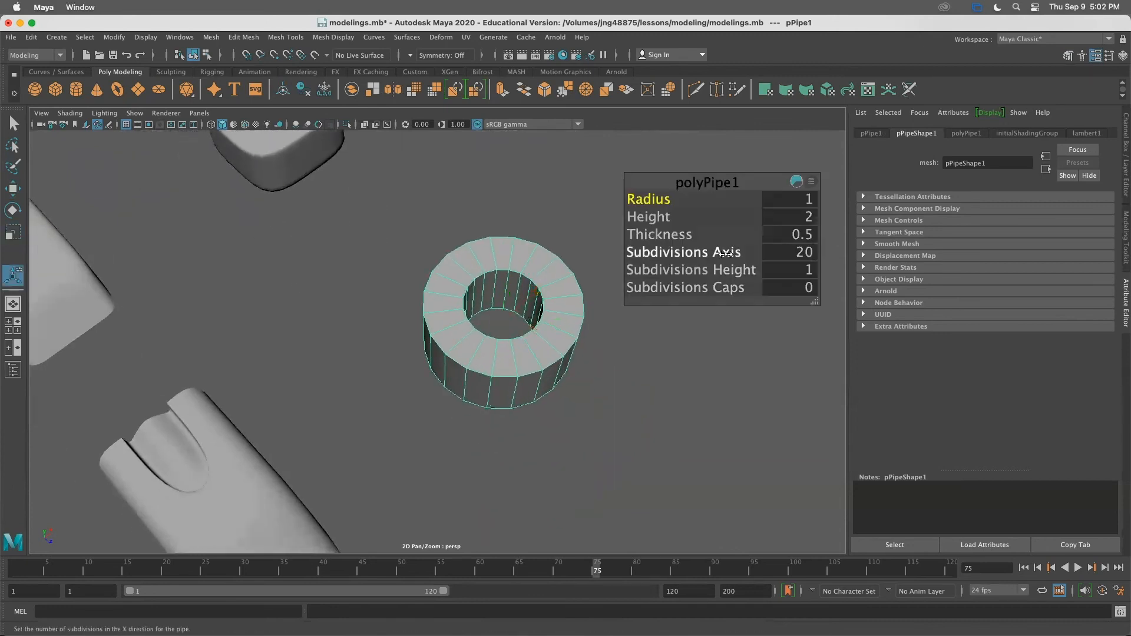
pyautogui.moveTo(675, 289)
pyautogui.keyDown('alt'); pyautogui.mouseDown()
pyautogui.moveTo(687, 288)
pyautogui.moveTo(678, 292)
pyautogui.mouseUp(); pyautogui.keyUp('alt')
pyautogui.keyDown('alt'); pyautogui.moveTo(485, 310); pyautogui.dragTo(502, 396, button='middle'); pyautogui.keyUp('alt')
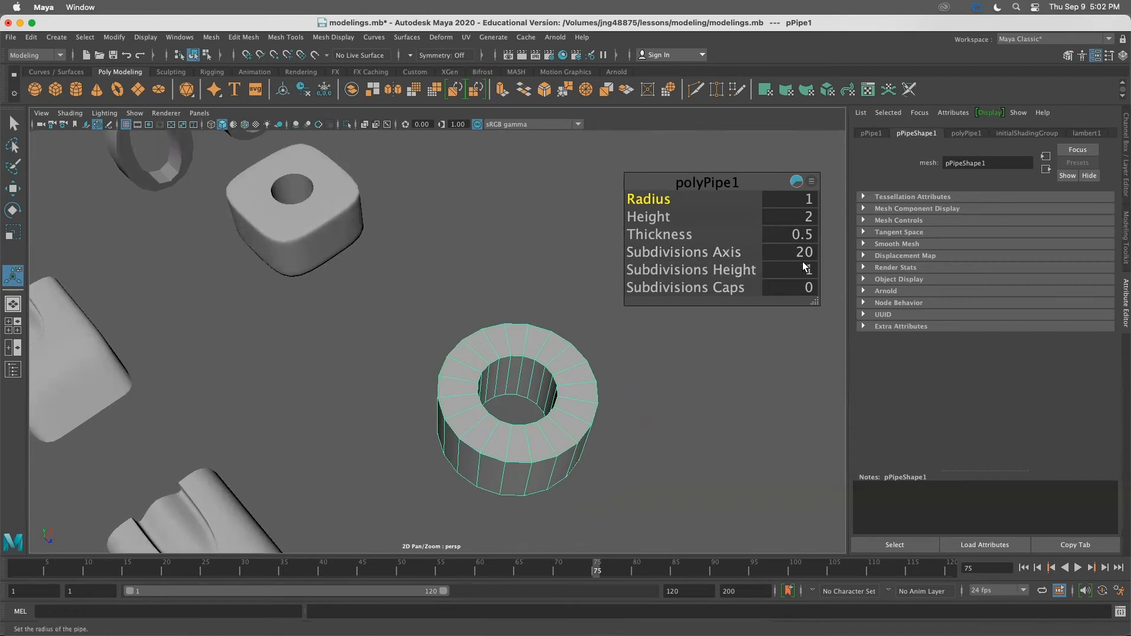
pyautogui.moveTo(253, 206)
pyautogui.keyDown('alt'); pyautogui.mouseDown()
pyautogui.moveTo(274, 238)
pyautogui.moveTo(269, 219)
pyautogui.mouseUp(); pyautogui.keyUp('alt')
pyautogui.moveTo(729, 255); pyautogui.dragTo(643, 259)
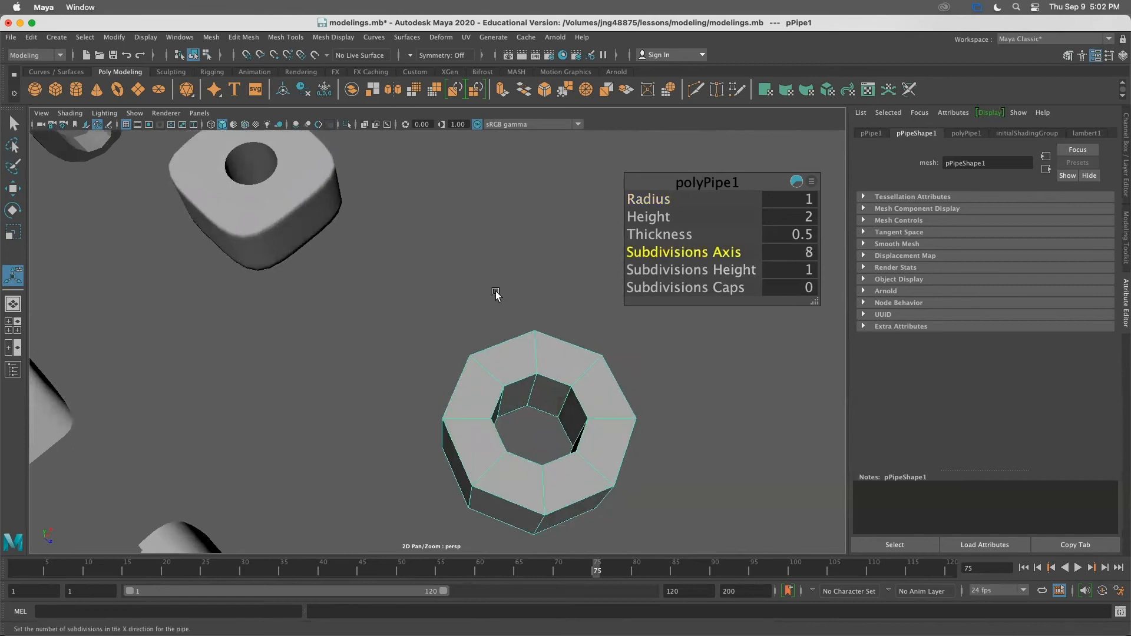
# Lower the pipe's Subdivisions Axis to 6 and compare its outline with reference model 08
pyautogui.keyDown('alt'); pyautogui.moveTo(483, 310); pyautogui.dragTo(486, 296); pyautogui.keyUp('alt')
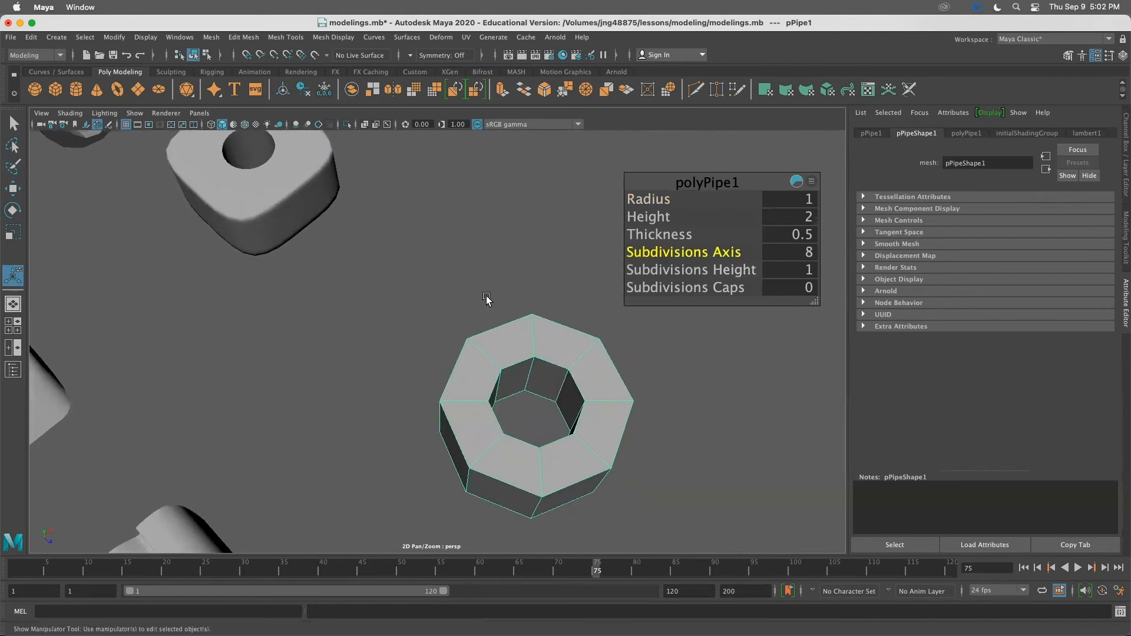
pyautogui.keyDown('alt'); pyautogui.moveTo(227, 183); pyautogui.dragTo(267, 235, button='middle'); pyautogui.keyUp('alt')
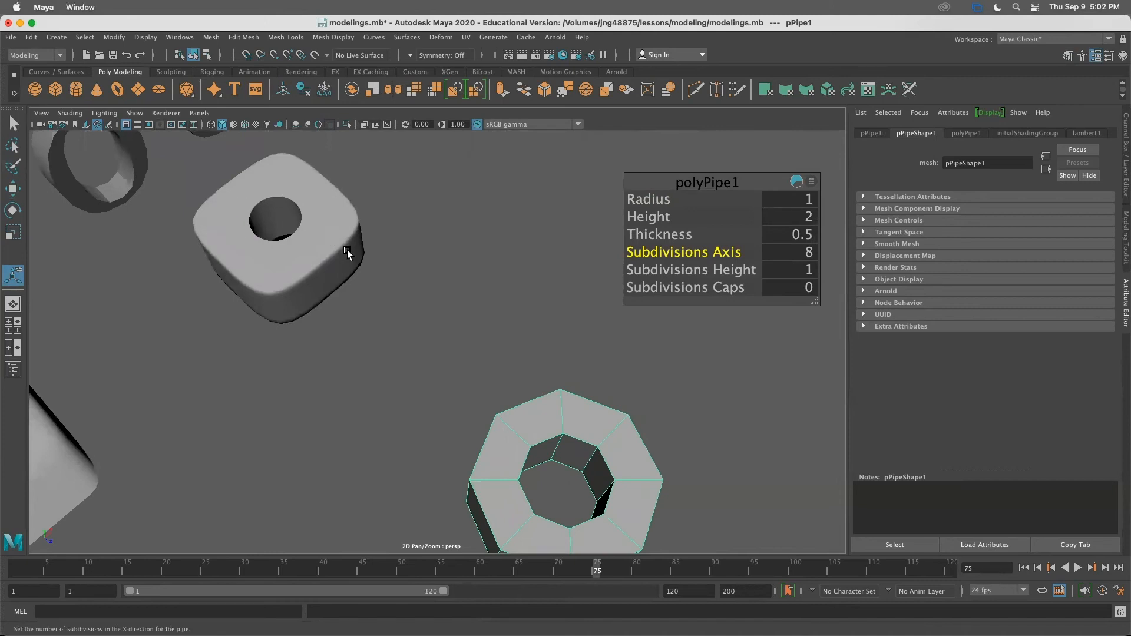
pyautogui.keyDown('alt'); pyautogui.moveTo(452, 293); pyautogui.dragTo(422, 235, button='middle'); pyautogui.keyUp('alt')
pyautogui.moveTo(724, 254); pyautogui.dragTo(716, 253)
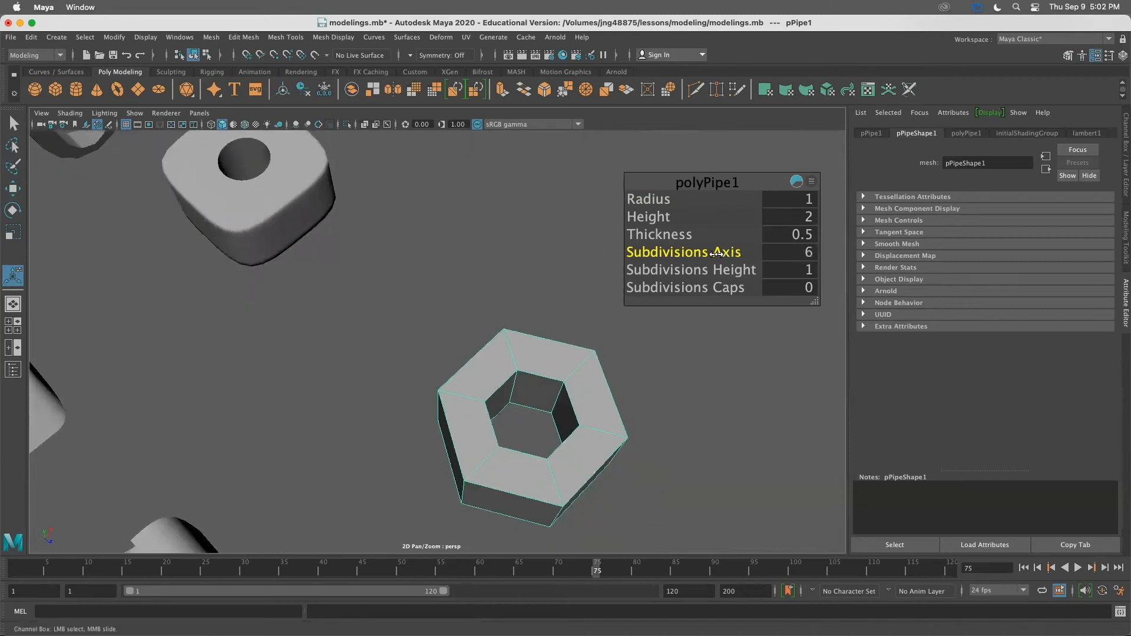
pyautogui.keyDown('alt'); pyautogui.moveTo(659, 307); pyautogui.dragTo(698, 288); pyautogui.keyUp('alt')
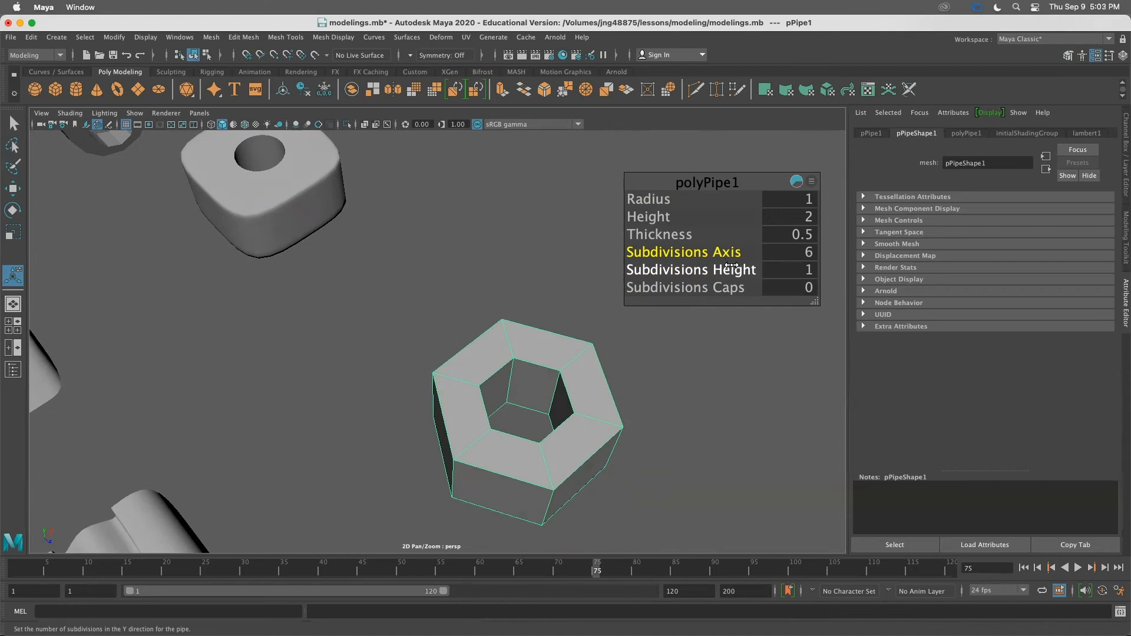
pyautogui.scroll(1, 682, 337)
pyautogui.scroll(-2, 699, 291)
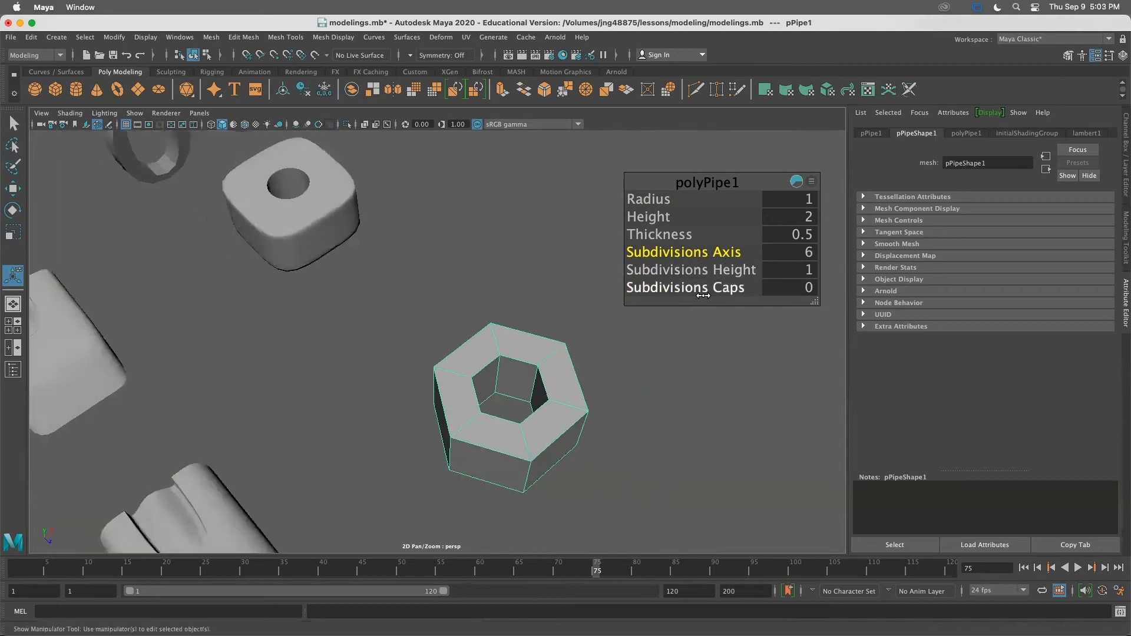
# Set the pipe's Subdivisions Axis to 8 and switch the pipe to face selection
pyautogui.moveTo(700, 255); pyautogui.dragTo(707, 257)
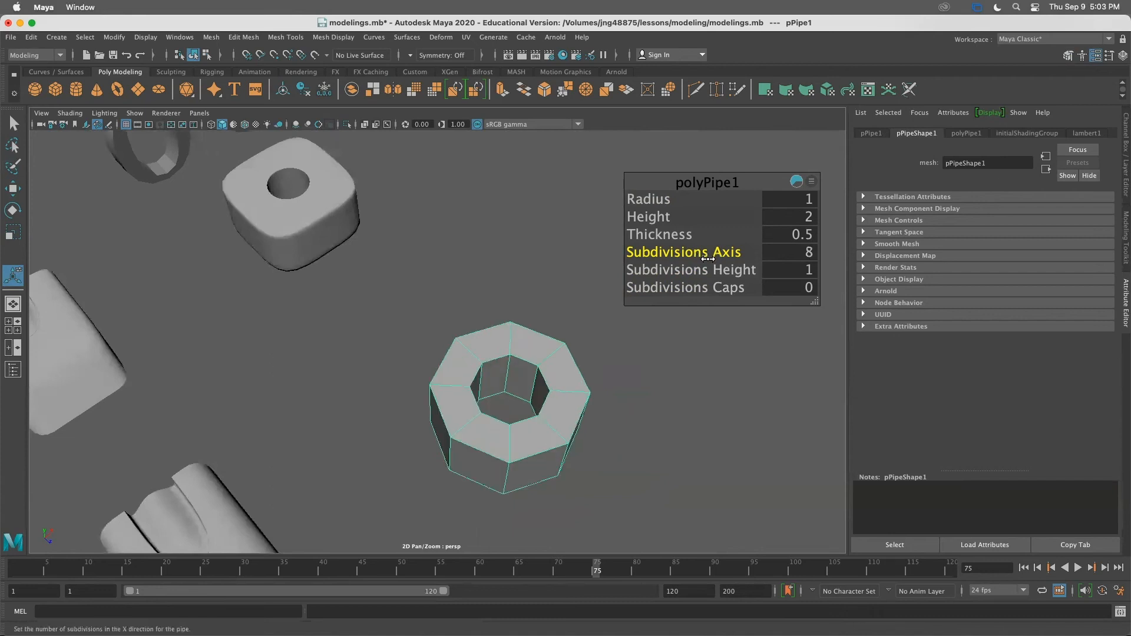
pyautogui.moveTo(442, 387)
pyautogui.keyDown('alt'); pyautogui.mouseDown()
pyautogui.moveTo(463, 363)
pyautogui.moveTo(459, 372)
pyautogui.mouseUp(); pyautogui.keyUp('alt')
pyautogui.moveTo(479, 311); pyautogui.dragTo(486, 340, button='right')
pyautogui.keyDown('alt'); pyautogui.moveTo(486, 341); pyautogui.dragTo(471, 312); pyautogui.keyUp('alt')
# Delete all the pipe's faces except the ring of eight faces on its upper cap
pyautogui.click(469, 303)
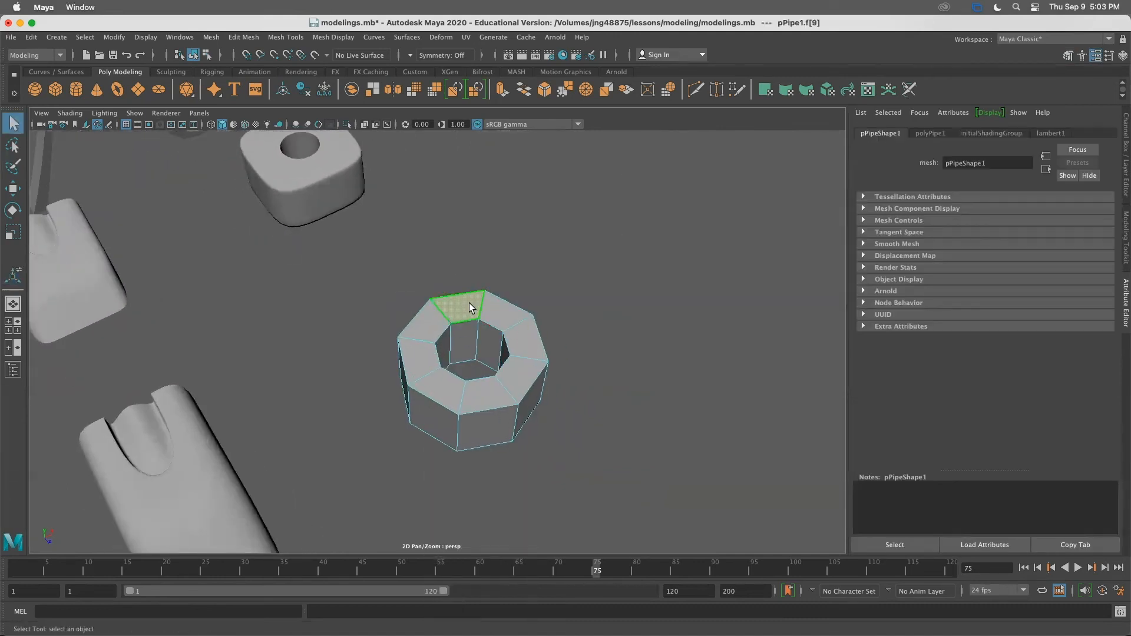
pyautogui.keyDown('alt'); pyautogui.moveTo(508, 393); pyautogui.dragTo(563, 397, button='right'); pyautogui.keyUp('alt')
pyautogui.keyDown('alt'); pyautogui.moveTo(563, 398); pyautogui.dragTo(565, 333, button='middle'); pyautogui.keyUp('alt')
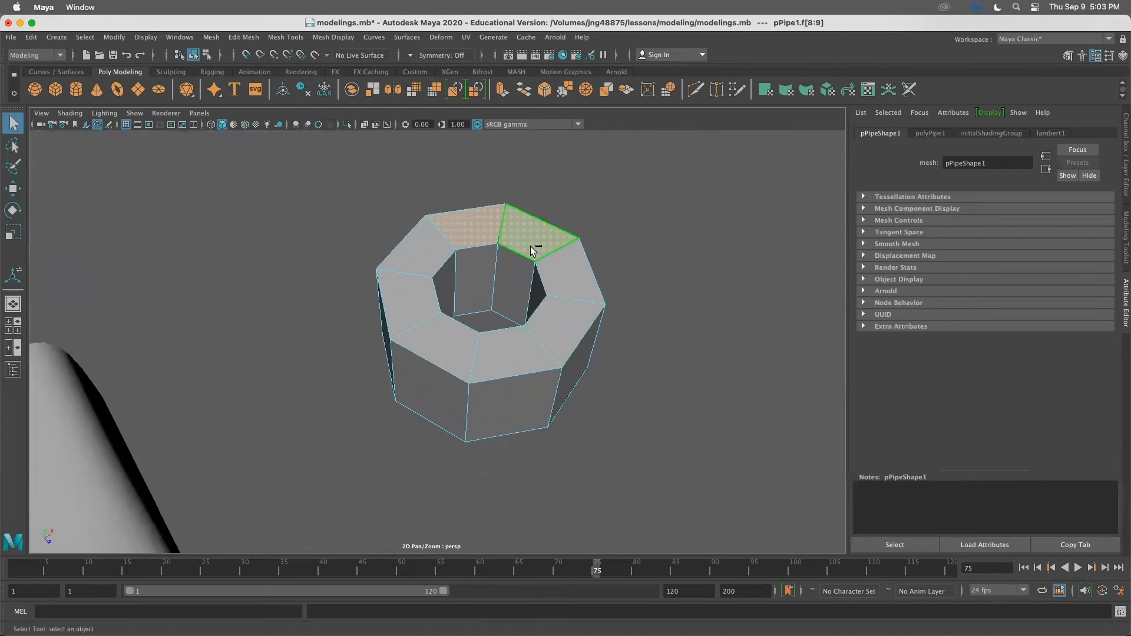
pyautogui.click(641, 299)
pyautogui.click(465, 224)
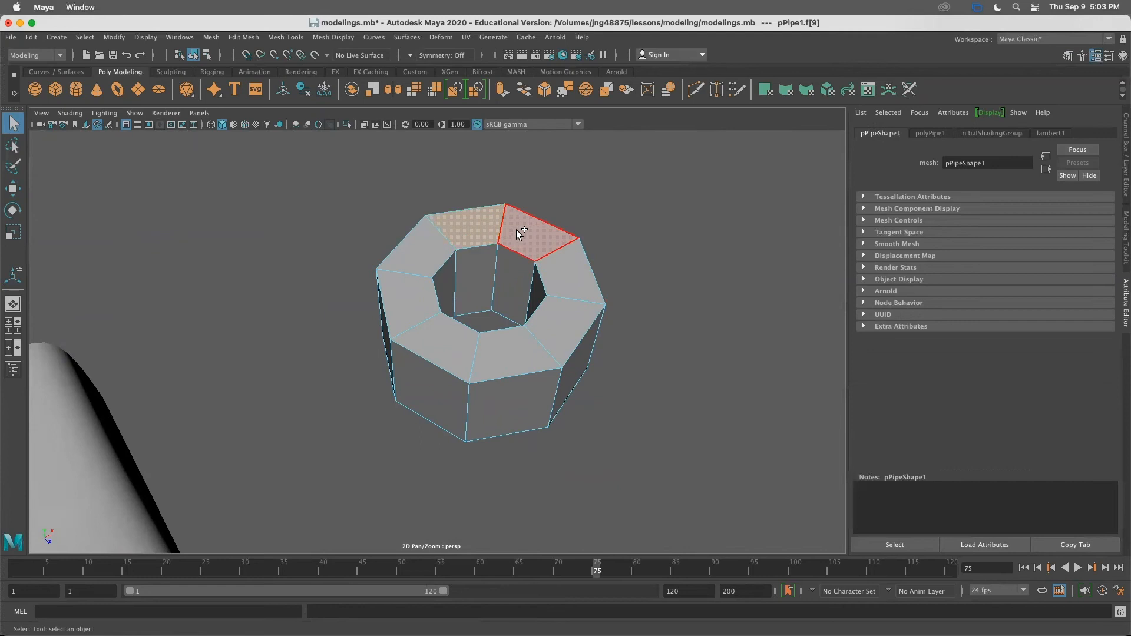
pyautogui.keyDown('shift'); pyautogui.doubleClick(516, 230); pyautogui.keyUp('shift')
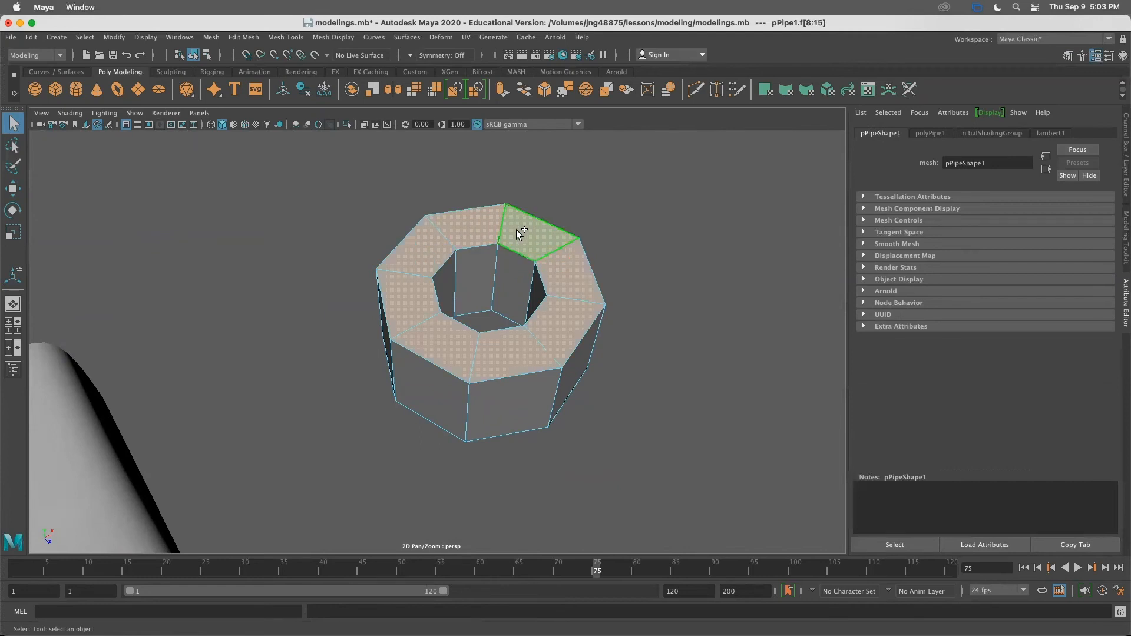
pyautogui.keyDown('alt'); pyautogui.moveTo(681, 427); pyautogui.dragTo(532, 399); pyautogui.keyUp('alt')
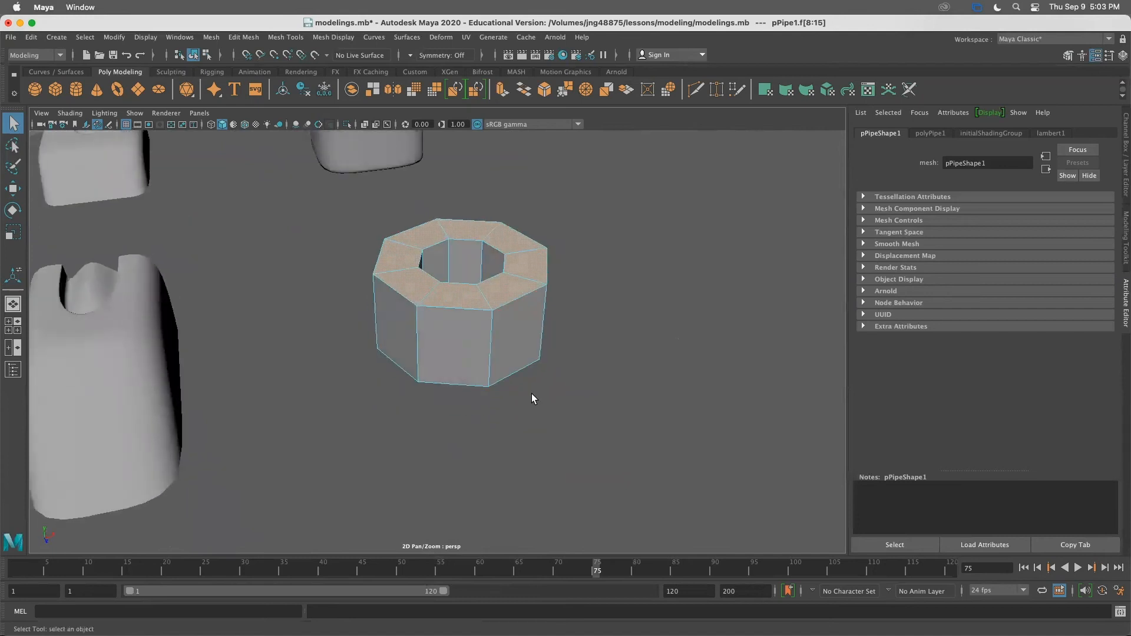
pyautogui.hotkey('ctrl', 'shift', 'i')
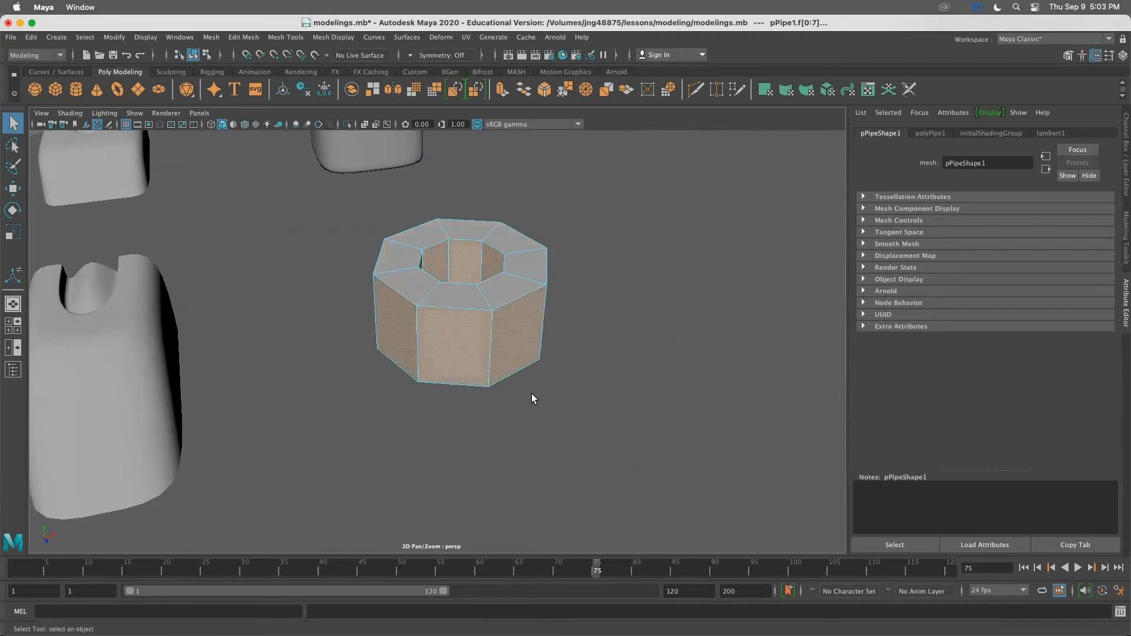
pyautogui.press('Delete')
pyautogui.keyDown('alt'); pyautogui.moveTo(492, 357); pyautogui.dragTo(470, 374); pyautogui.keyUp('alt')
# Select the remaining flat ring as an object and frame it in a full-size top view with the grid shown
pyautogui.press('space')
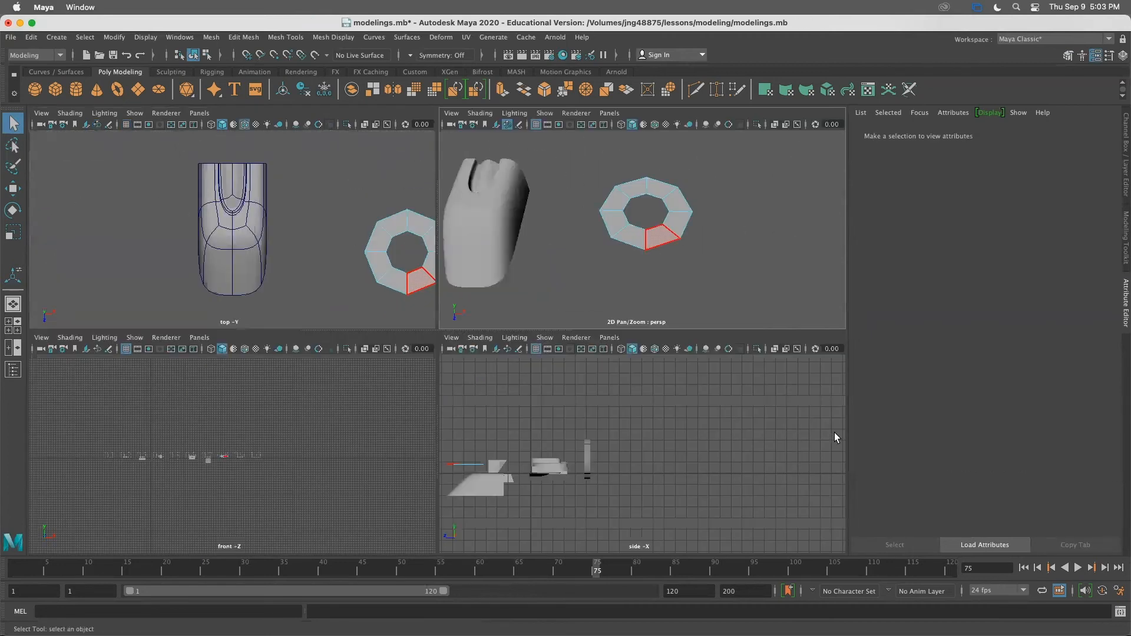
pyautogui.press('space')
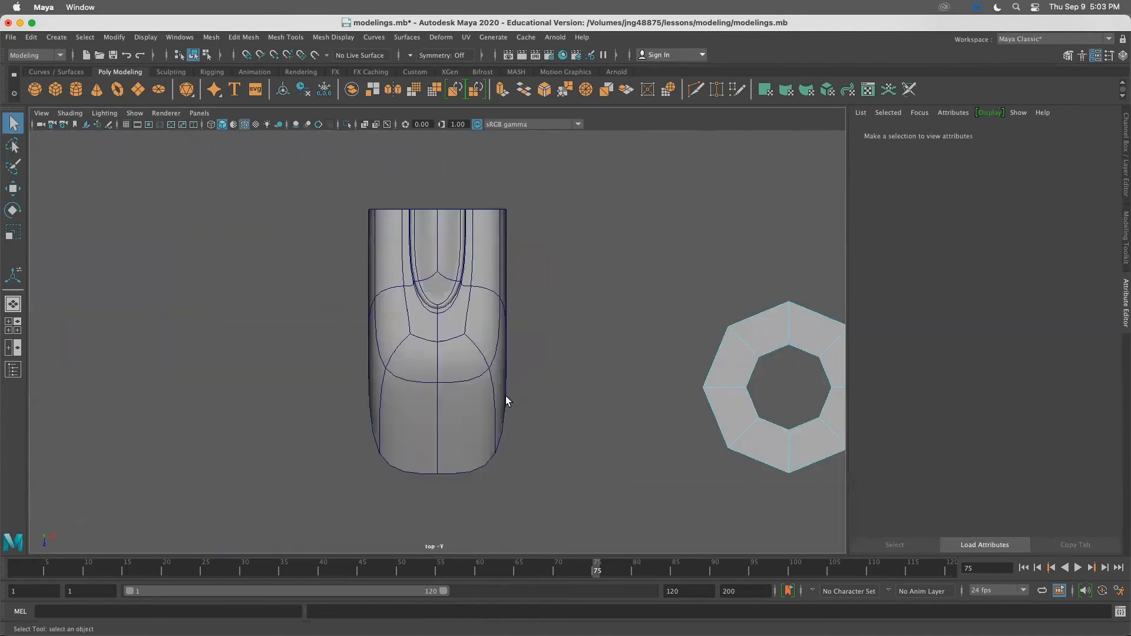
pyautogui.rightClick(755, 326)
pyautogui.click(798, 282)
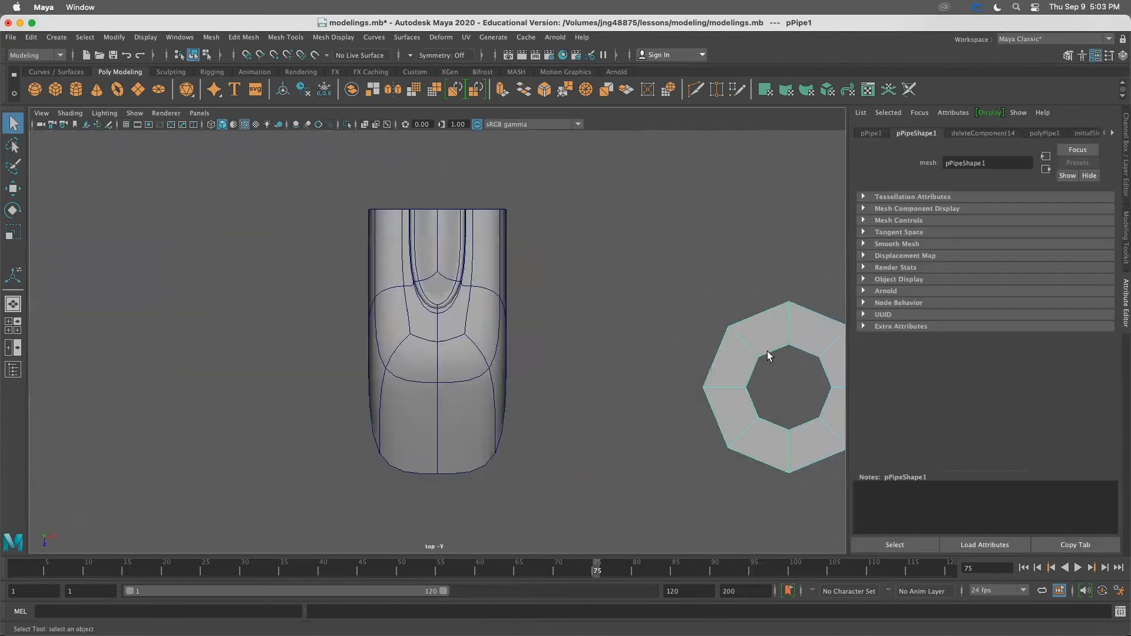
pyautogui.press('f')
pyautogui.scroll(-5, 569, 367)
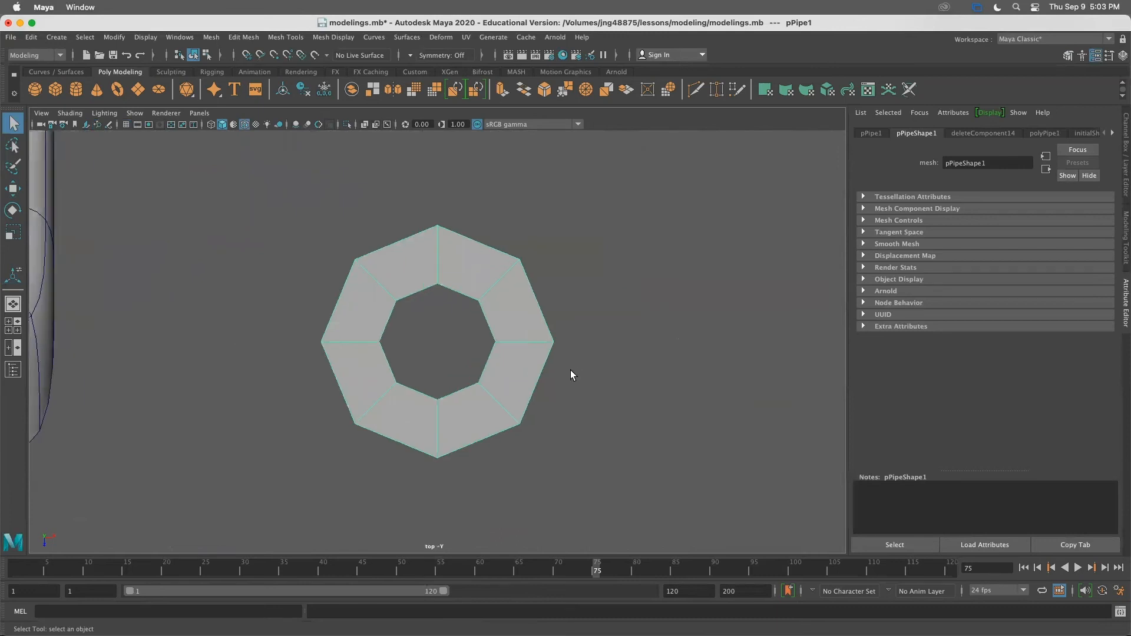
pyautogui.click(126, 127)
pyautogui.scroll(-4, 604, 375)
pyautogui.scroll(2, 507, 331)
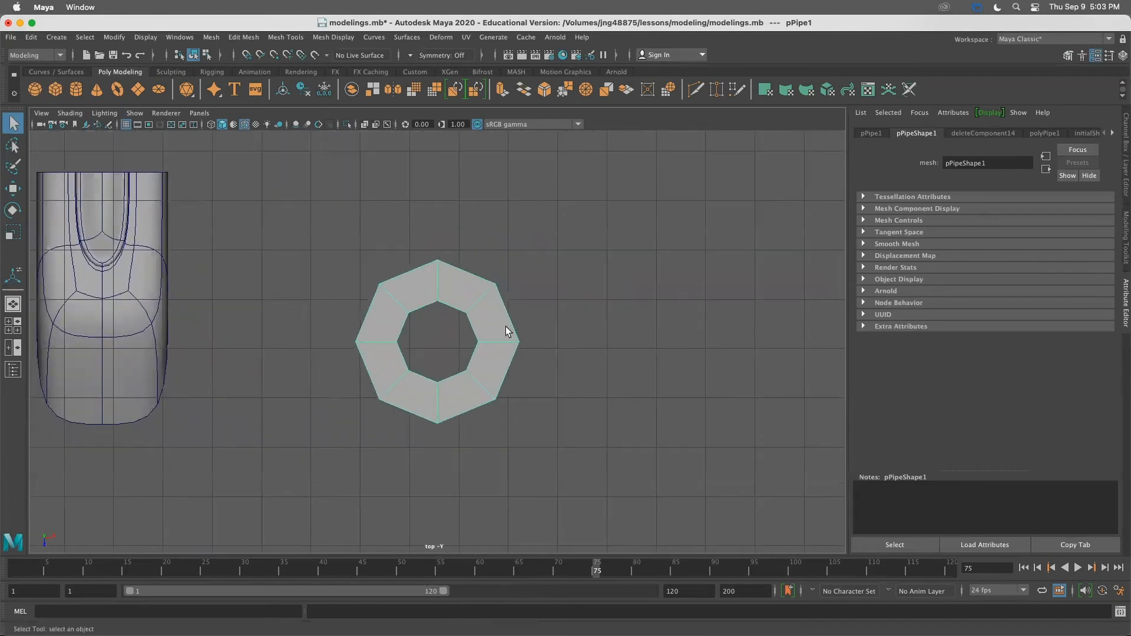
# Scale the flat ring down uniformly to just under two grid squares wide and move it near a grid intersection
pyautogui.press('r')
pyautogui.moveTo(436, 341); pyautogui.dragTo(478, 308)
pyautogui.press('w')
pyautogui.scroll(3, 476, 361)
pyautogui.moveTo(497, 271); pyautogui.dragTo(378, 283)
pyautogui.press('r')
pyautogui.keyDown('alt'); pyautogui.moveTo(374, 286); pyautogui.dragTo(454, 306, button='right'); pyautogui.keyUp('alt')
pyautogui.keyDown('alt'); pyautogui.moveTo(440, 278); pyautogui.dragTo(466, 355, button='middle'); pyautogui.keyUp('alt')
pyautogui.keyDown('alt'); pyautogui.moveTo(449, 377); pyautogui.dragTo(667, 396, button='right'); pyautogui.keyUp('alt')
pyautogui.moveTo(546, 361)
pyautogui.keyDown('alt'); pyautogui.mouseDown(button='middle')
pyautogui.moveTo(546, 350)
pyautogui.moveTo(526, 369)
pyautogui.mouseUp(button='middle'); pyautogui.keyUp('alt')
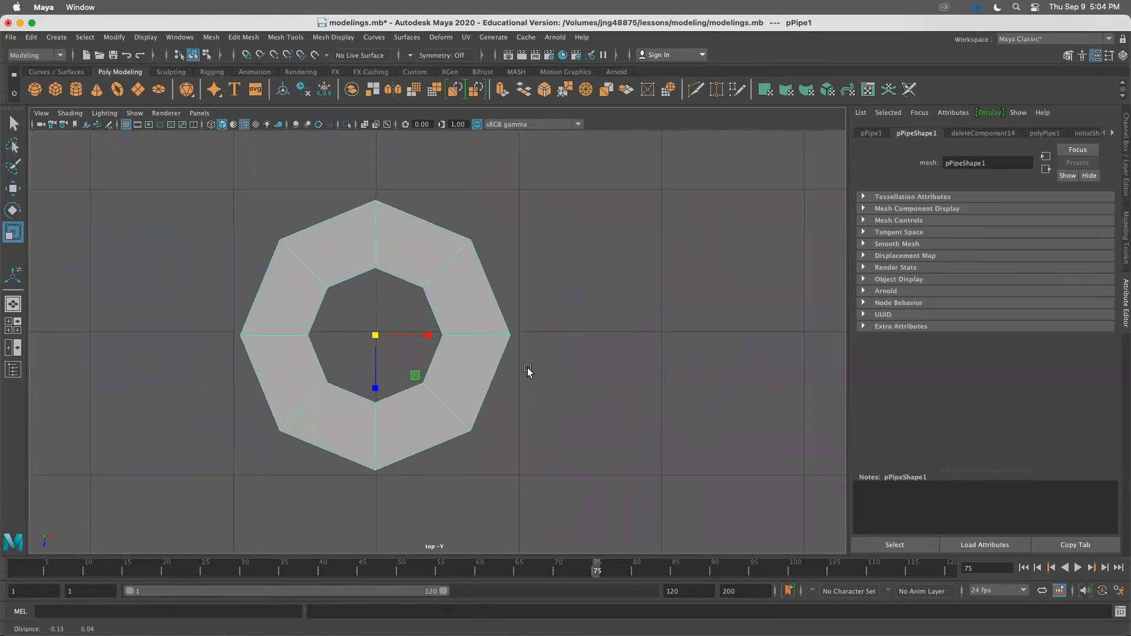
# Centre the flat ring on the grid intersection using grid snapping
pyautogui.press('w')
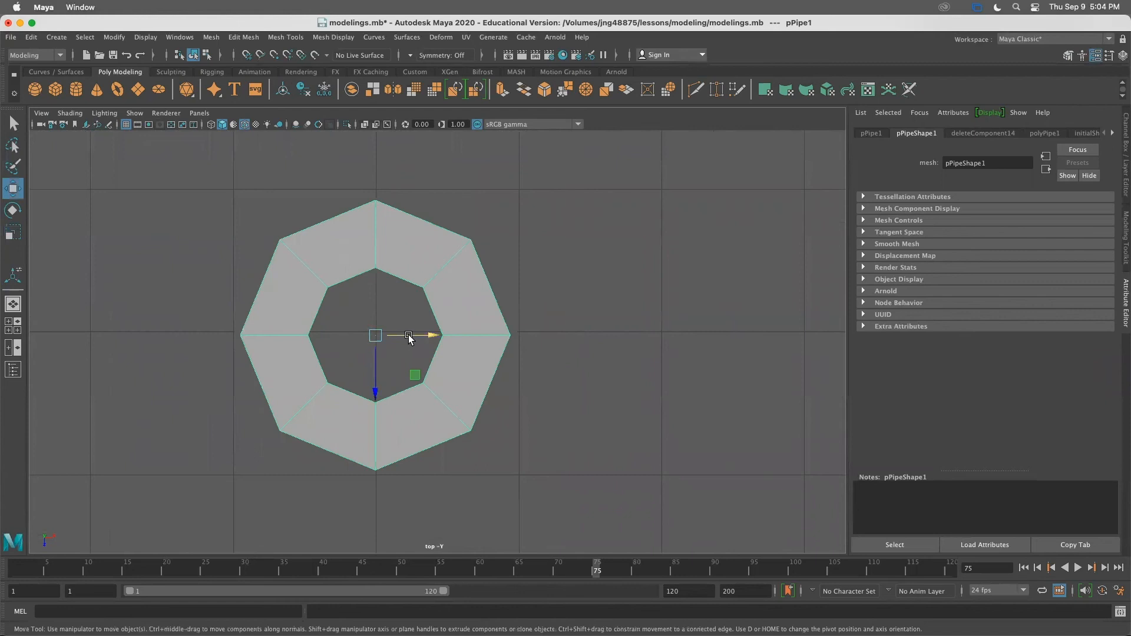
pyautogui.moveTo(376, 336)
pyautogui.mouseDown()
pyautogui.moveTo(372, 284)
pyautogui.moveTo(378, 326)
pyautogui.mouseUp()
pyautogui.keyDown('alt'); pyautogui.moveTo(399, 377); pyautogui.dragTo(409, 347, button='right'); pyautogui.keyUp('alt')
pyautogui.moveTo(390, 333); pyautogui.dragTo(450, 340)
pyautogui.moveTo(508, 338); pyautogui.dragTo(560, 338)
pyautogui.moveTo(501, 337); pyautogui.dragTo(386, 332)
pyautogui.keyDown('alt'); pyautogui.moveTo(385, 333); pyautogui.dragTo(393, 345, button='right'); pyautogui.keyUp('alt')
pyautogui.scroll(3, 393, 344)
pyautogui.moveTo(365, 332)
pyautogui.mouseDown()
pyautogui.moveTo(379, 333)
pyautogui.moveTo(366, 336)
pyautogui.mouseUp()
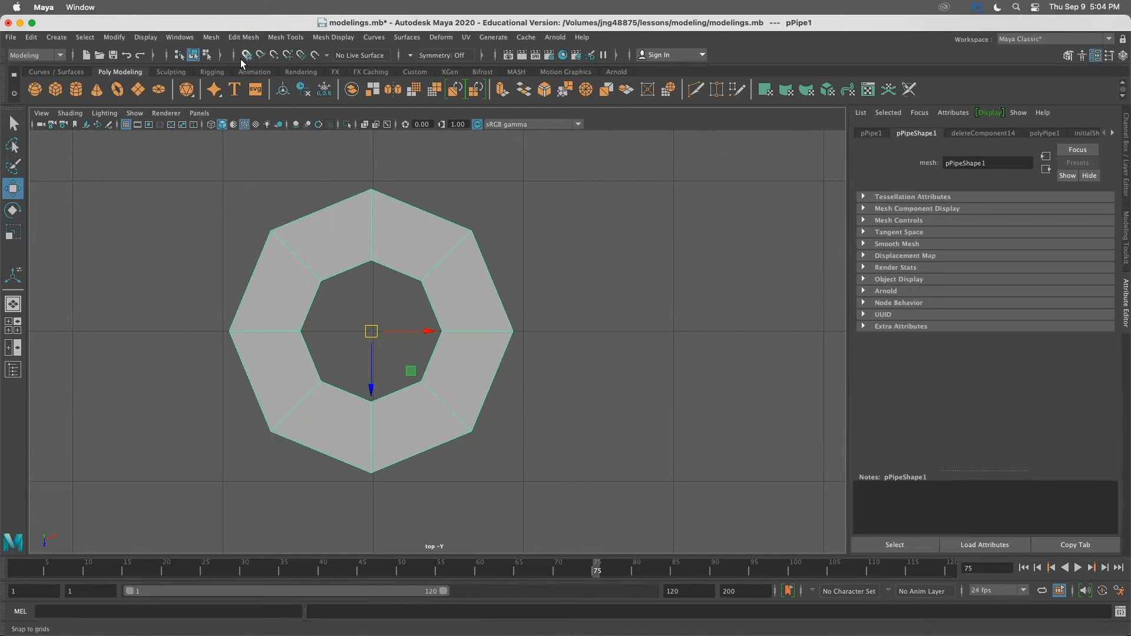
# Duplicate the flat ring and place the copy beside the original along X
pyautogui.moveTo(364, 333); pyautogui.dragTo(724, 267)
pyautogui.hotkey('ctrl', 'd')
pyautogui.scroll(2, 695, 318)
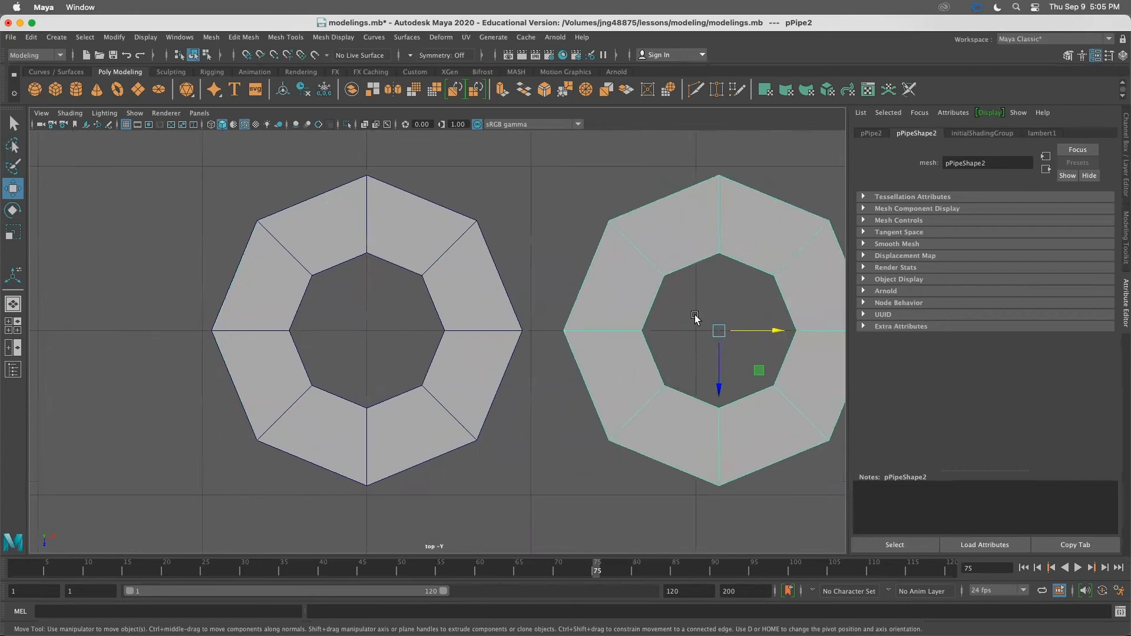
pyautogui.scroll(-5, 693, 318)
pyautogui.scroll(4, 687, 326)
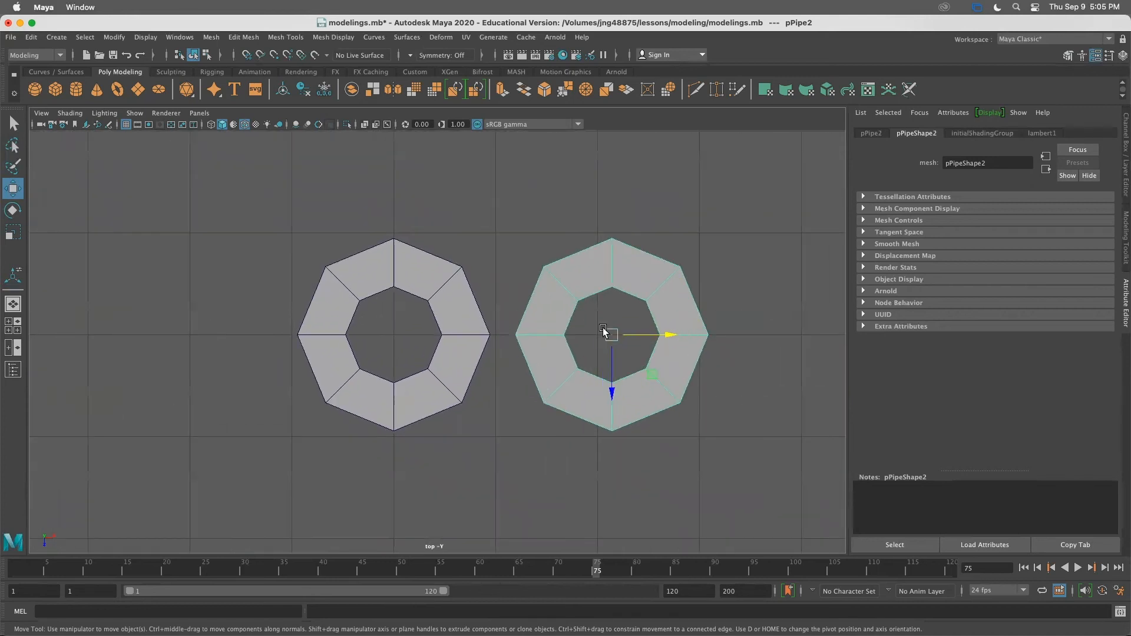
# Snap the copied ring's pivot to its upper-left outer vertex
pyautogui.press('d')
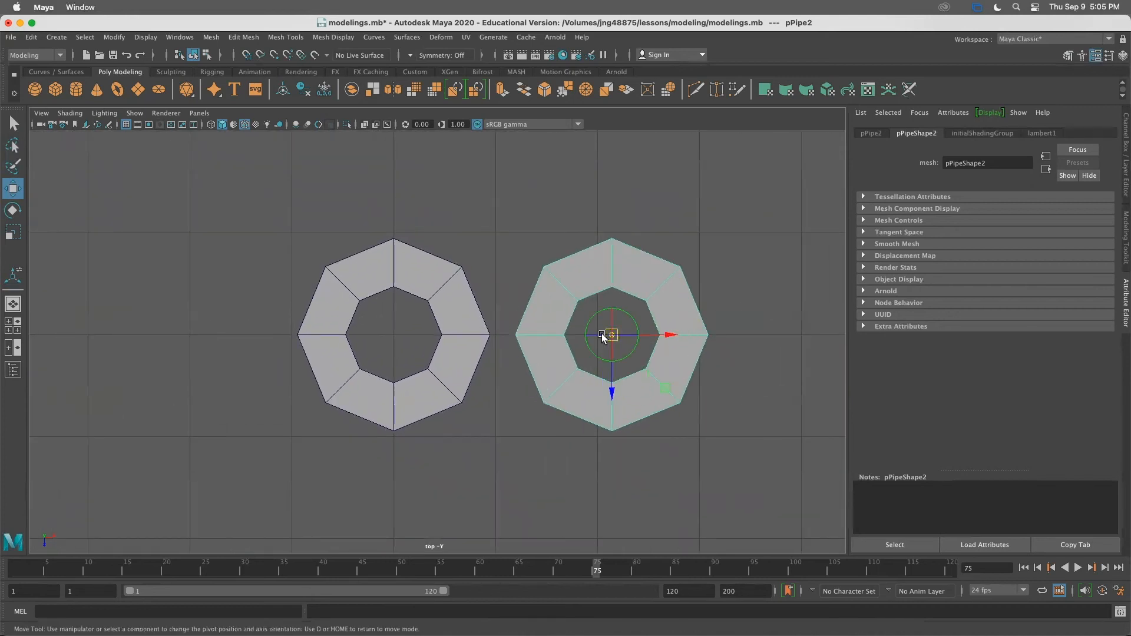
pyautogui.moveTo(614, 334); pyautogui.dragTo(537, 275)
pyautogui.press('super+z')
pyautogui.moveTo(612, 335); pyautogui.dragTo(558, 270)
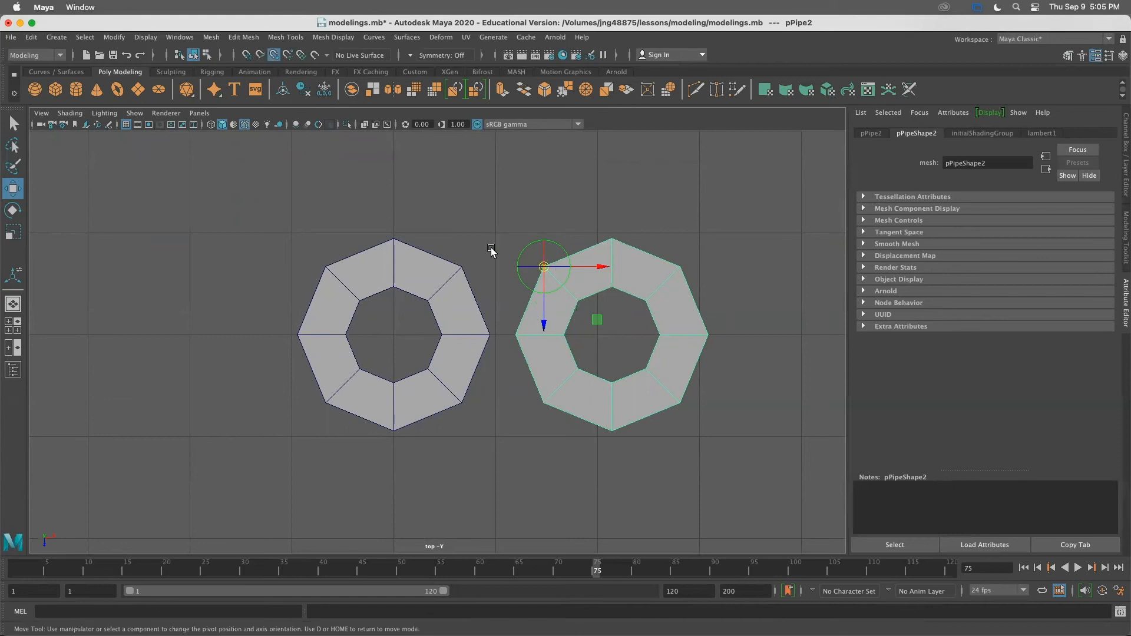
pyautogui.click(528, 234)
pyautogui.click(557, 272)
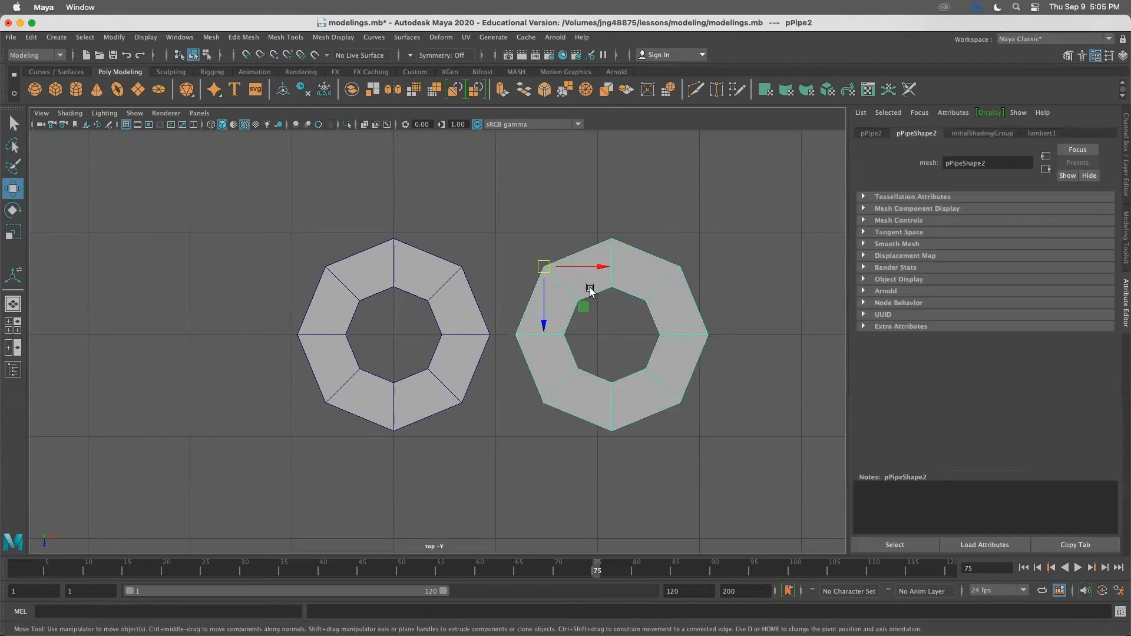
# Move the copied ring clear of the original and snap its pivot corner onto the original's rightmost vertex
pyautogui.moveTo(544, 268); pyautogui.dragTo(546, 321)
pyautogui.scroll(3, 514, 350)
pyautogui.keyDown('alt'); pyautogui.moveTo(548, 287); pyautogui.dragTo(466, 236, button='middle'); pyautogui.keyUp('alt')
pyautogui.moveTo(463, 273); pyautogui.dragTo(475, 295)
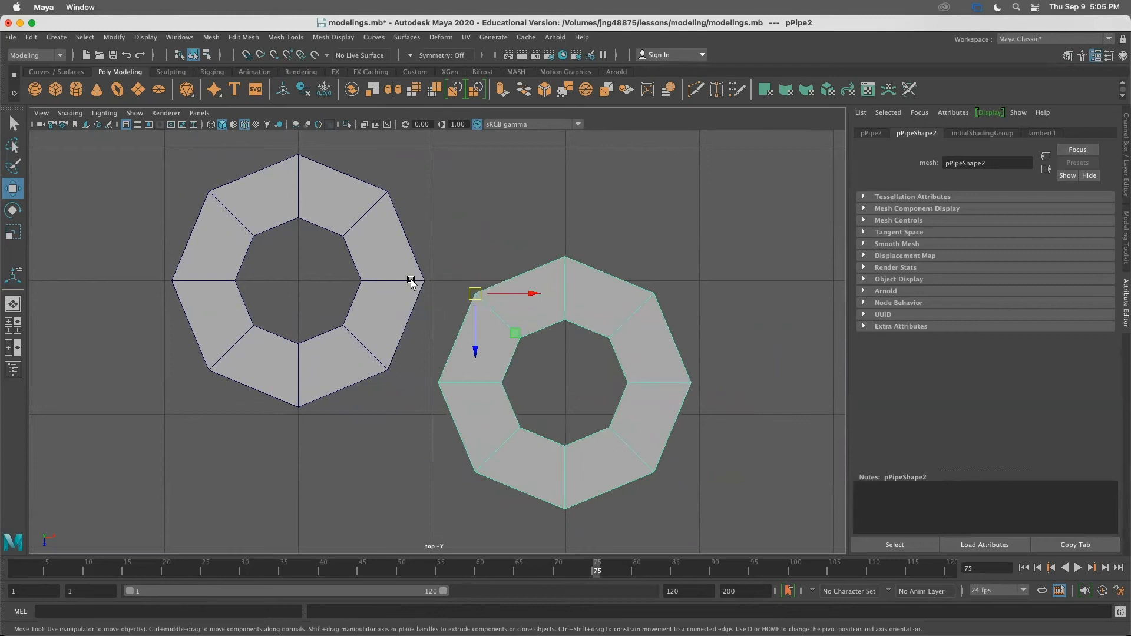
pyautogui.moveTo(475, 294); pyautogui.dragTo(427, 284)
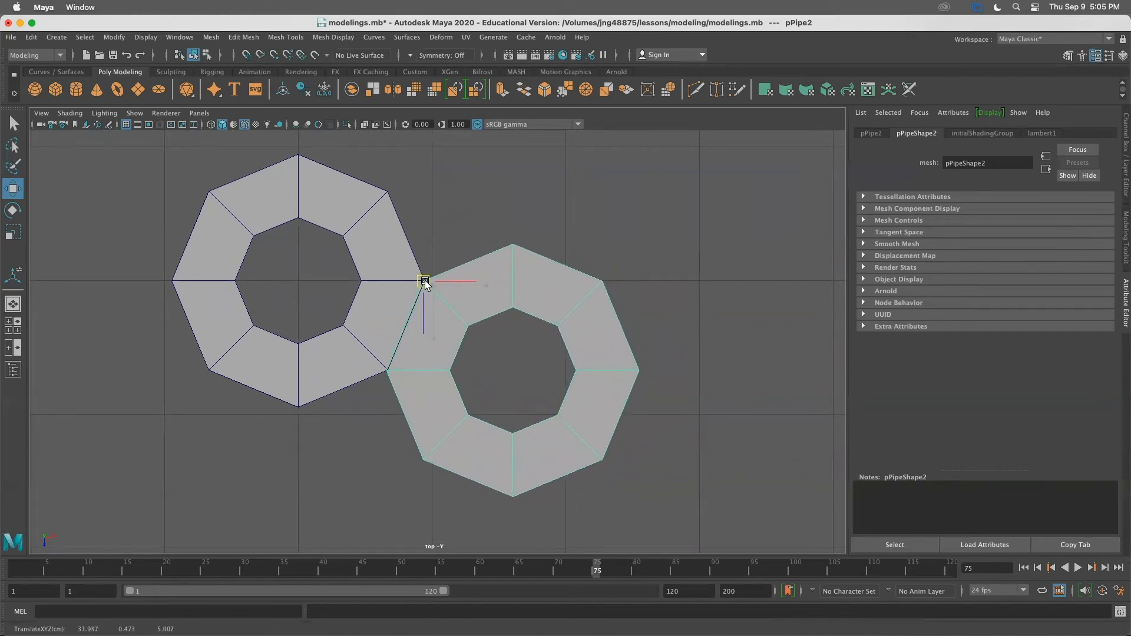
pyautogui.scroll(3, 443, 318)
pyautogui.click(420, 255)
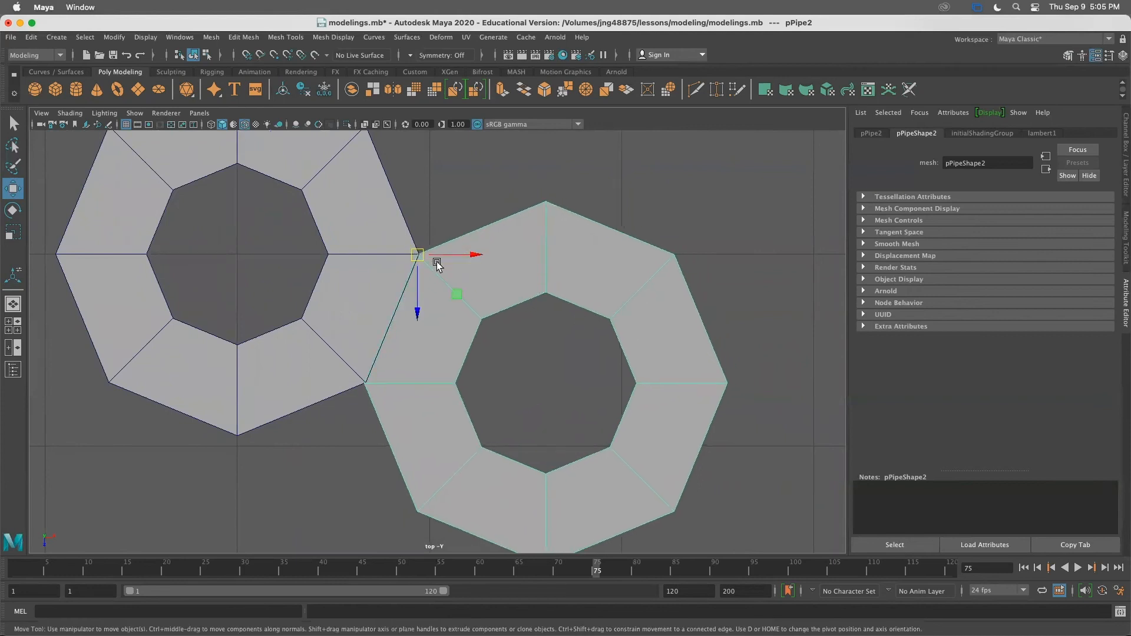
# Try moving the copied ring slightly off the shared vertex and back with point snapping, and undo the moves
pyautogui.scroll(-5, 451, 259)
pyautogui.scroll(3, 449, 270)
pyautogui.scroll(2, 449, 270)
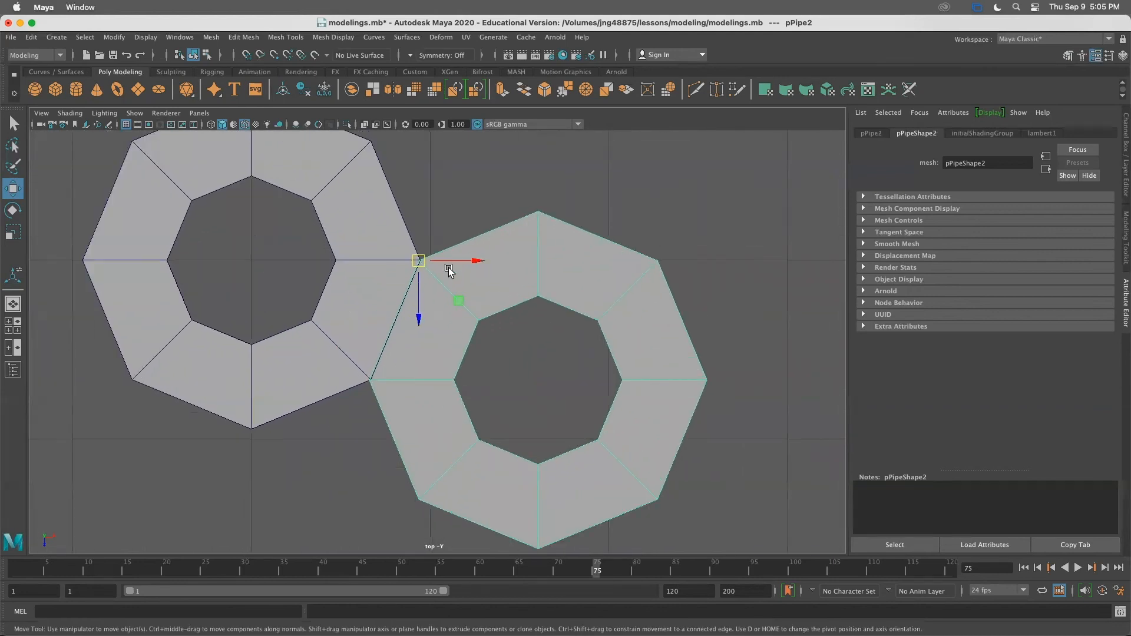
pyautogui.moveTo(426, 263); pyautogui.dragTo(434, 264)
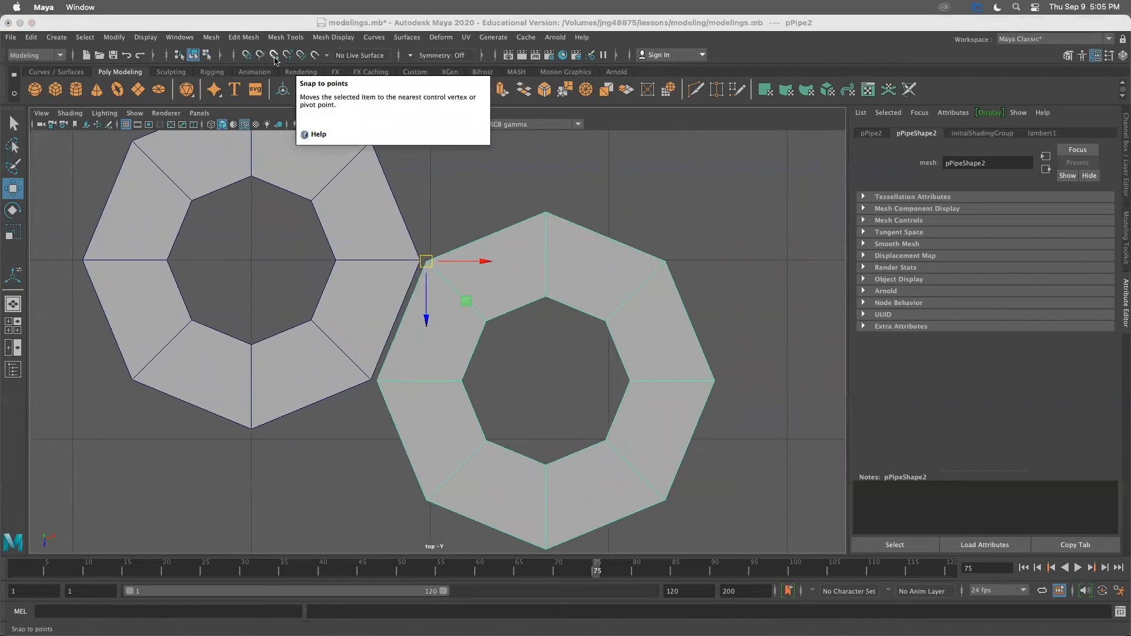
pyautogui.moveTo(426, 259); pyautogui.dragTo(421, 261)
pyautogui.press('super+z')
pyautogui.press('super+z')
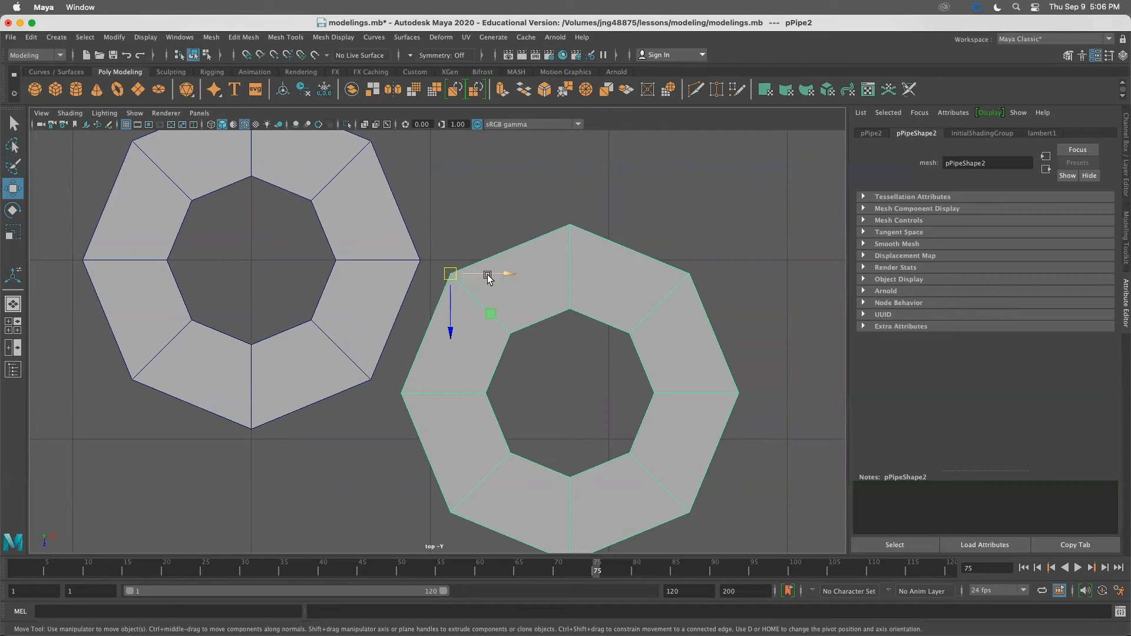
# Point-snap the copied ring onto the original's rightmost vertex once more, and delete the copy
pyautogui.press('v')
pyautogui.moveTo(455, 273)
pyautogui.mouseDown()
pyautogui.moveTo(435, 286)
pyautogui.moveTo(406, 372)
pyautogui.moveTo(413, 243)
pyautogui.moveTo(352, 258)
pyautogui.moveTo(424, 280)
pyautogui.moveTo(393, 388)
pyautogui.moveTo(328, 316)
pyautogui.moveTo(242, 380)
pyautogui.moveTo(421, 383)
pyautogui.moveTo(432, 200)
pyautogui.moveTo(445, 291)
pyautogui.mouseUp()
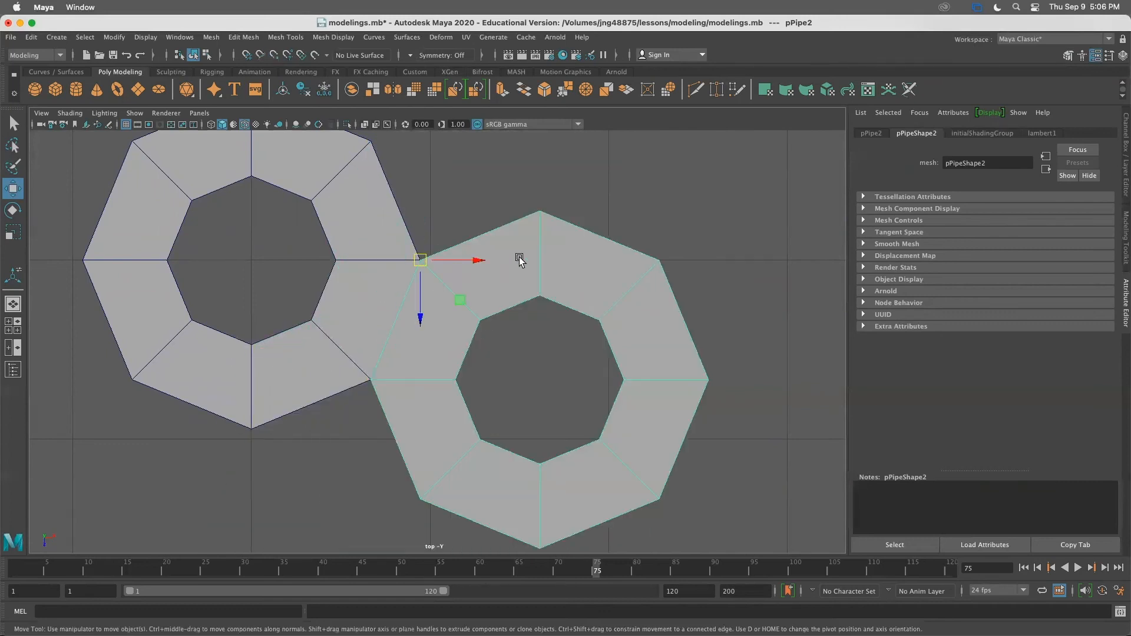
pyautogui.press('Delete')
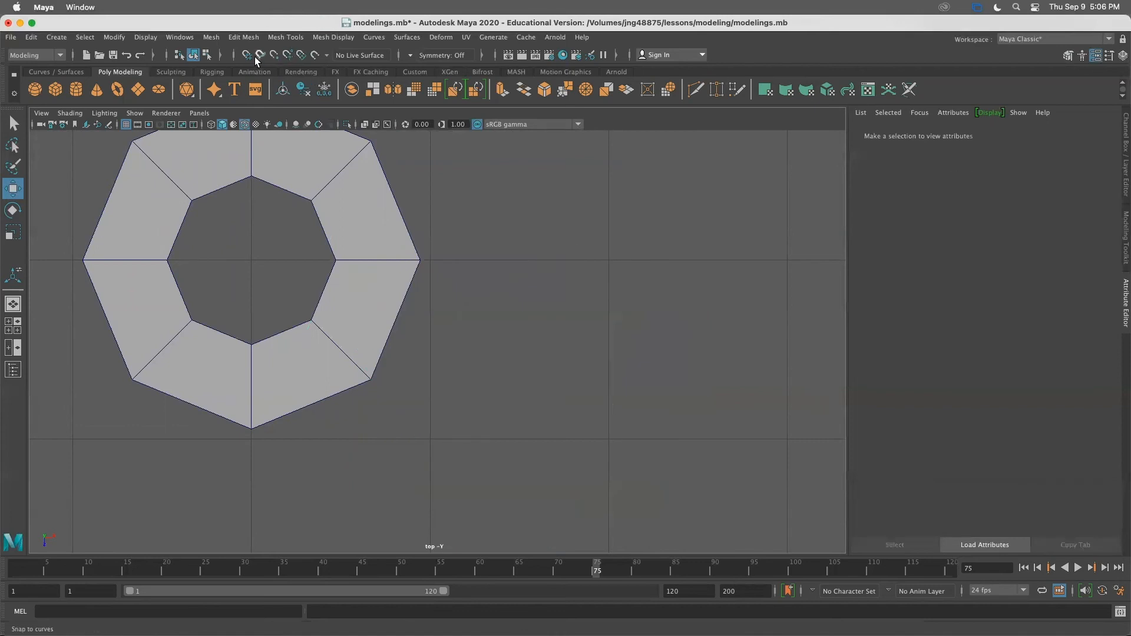
# Snap the original ring's three upper outer vertices to the grid to form a straight edge two grid squares wide
pyautogui.scroll(1, 441, 234)
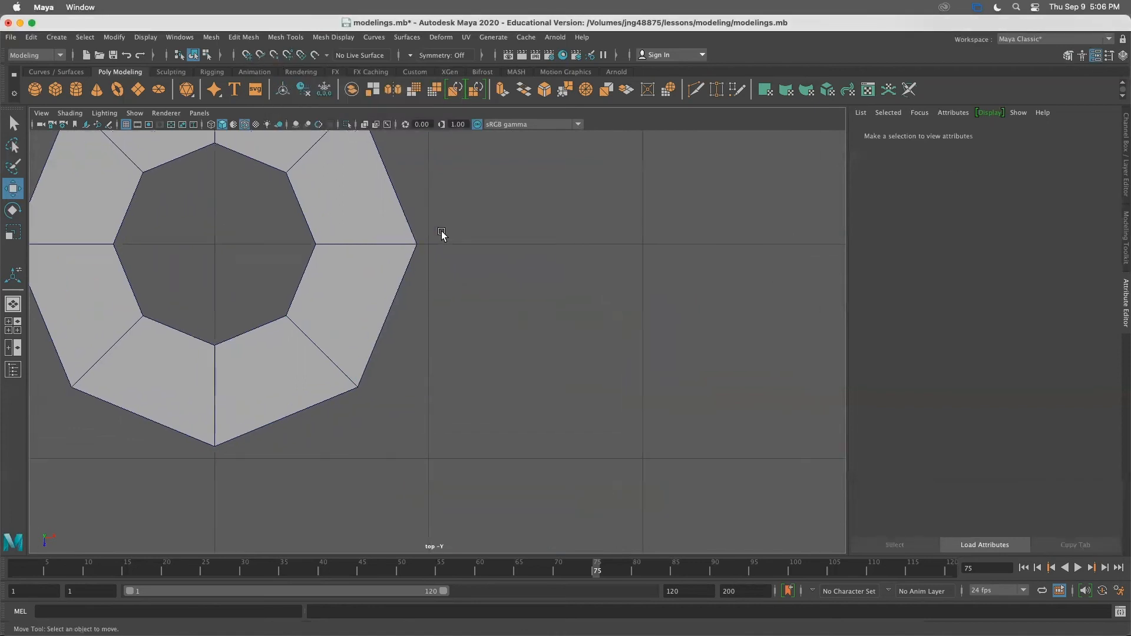
pyautogui.scroll(-5, 445, 233)
pyautogui.scroll(3, 445, 232)
pyautogui.keyDown('alt'); pyautogui.moveTo(393, 218); pyautogui.dragTo(498, 234, button='middle'); pyautogui.keyUp('alt')
pyautogui.moveTo(475, 242); pyautogui.dragTo(425, 243, button='right')
pyautogui.moveTo(485, 197); pyautogui.dragTo(514, 241)
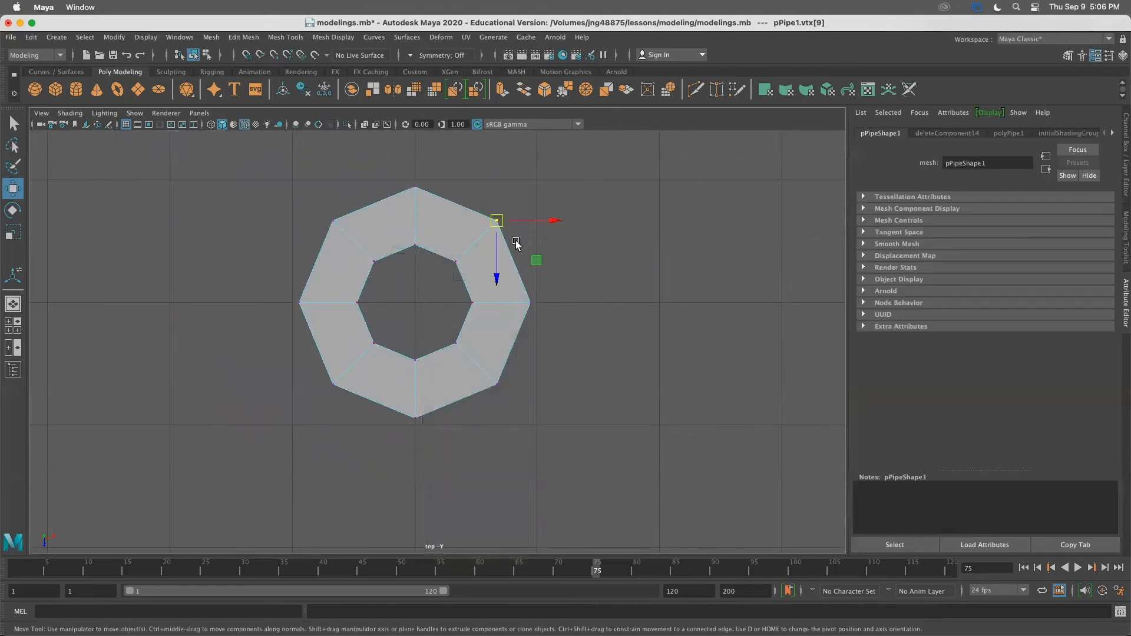
pyautogui.press('x')
pyautogui.moveTo(495, 222); pyautogui.dragTo(532, 182)
pyautogui.click(416, 187)
pyautogui.moveTo(418, 190); pyautogui.dragTo(416, 182)
pyautogui.click(333, 221)
pyautogui.moveTo(334, 222); pyautogui.dragTo(301, 183)
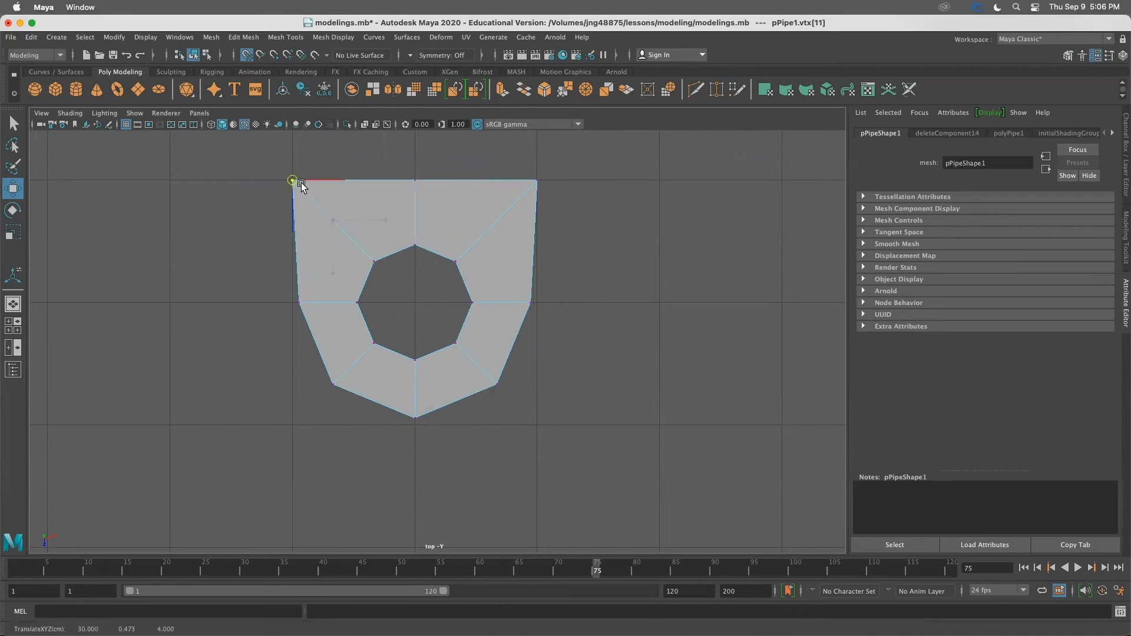
# Snap the ring's five remaining outer vertices to the grid to complete a two-by-two-square outline around the hole
pyautogui.click(299, 303)
pyautogui.moveTo(303, 304); pyautogui.dragTo(294, 309)
pyautogui.click(333, 383)
pyautogui.moveTo(334, 381); pyautogui.dragTo(316, 407)
pyautogui.moveTo(384, 405); pyautogui.dragTo(416, 439)
pyautogui.moveTo(486, 376); pyautogui.dragTo(528, 409)
pyautogui.moveTo(510, 291); pyautogui.dragTo(547, 325)
pyautogui.moveTo(569, 302); pyautogui.dragTo(575, 302)
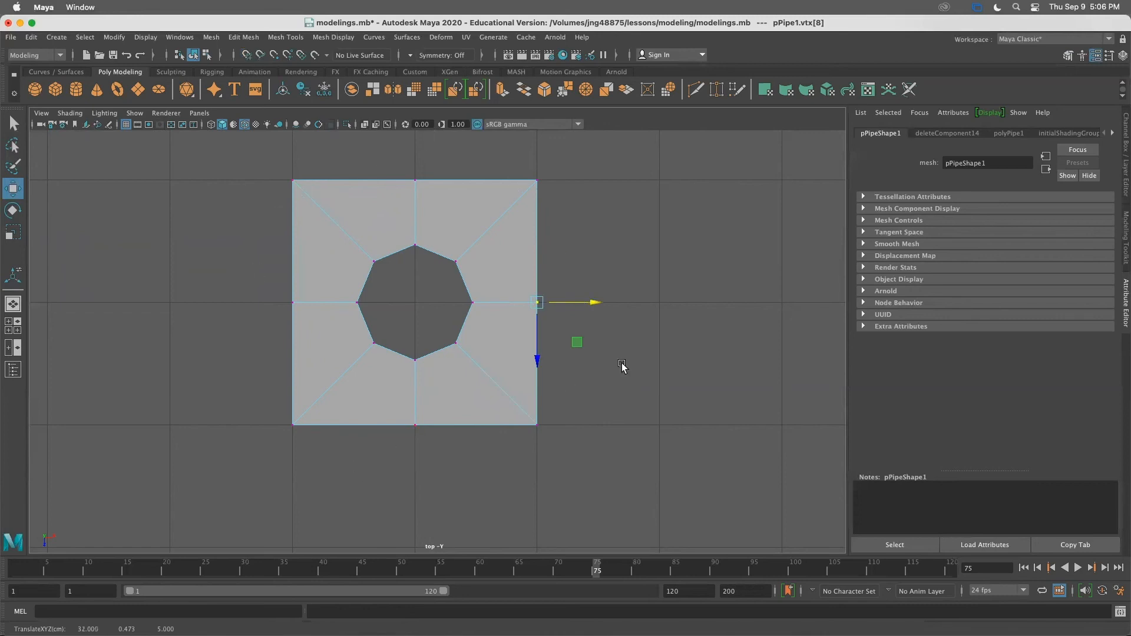
# Return to a full-size perspective view and select the square plate as an object beside reference model 08
pyautogui.press('space')
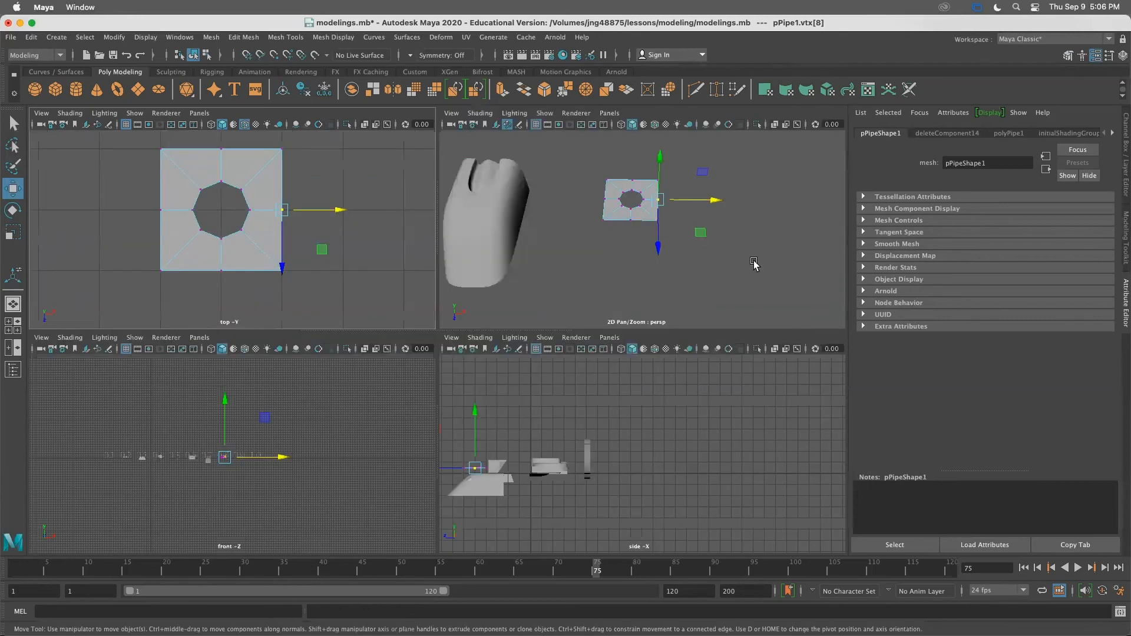
pyautogui.press('space')
pyautogui.keyDown('alt'); pyautogui.moveTo(624, 250); pyautogui.dragTo(561, 250); pyautogui.keyUp('alt')
pyautogui.keyDown('alt'); pyautogui.moveTo(561, 251); pyautogui.dragTo(674, 313, button='right'); pyautogui.keyUp('alt')
pyautogui.moveTo(512, 217); pyautogui.dragTo(560, 202, button='right')
pyautogui.moveTo(533, 193)
pyautogui.keyDown('alt'); pyautogui.mouseDown()
pyautogui.moveTo(553, 228)
pyautogui.moveTo(633, 212)
pyautogui.moveTo(525, 217)
pyautogui.moveTo(527, 207)
pyautogui.mouseUp(); pyautogui.keyUp('alt')
pyautogui.keyDown('alt'); pyautogui.moveTo(527, 207); pyautogui.dragTo(516, 165, button='right'); pyautogui.keyUp('alt')
pyautogui.keyDown('alt'); pyautogui.moveTo(516, 165); pyautogui.dragTo(451, 259); pyautogui.keyUp('alt')
# Scale the square plate up uniformly by about 1.14 and compare it with reference model 08
pyautogui.press('r')
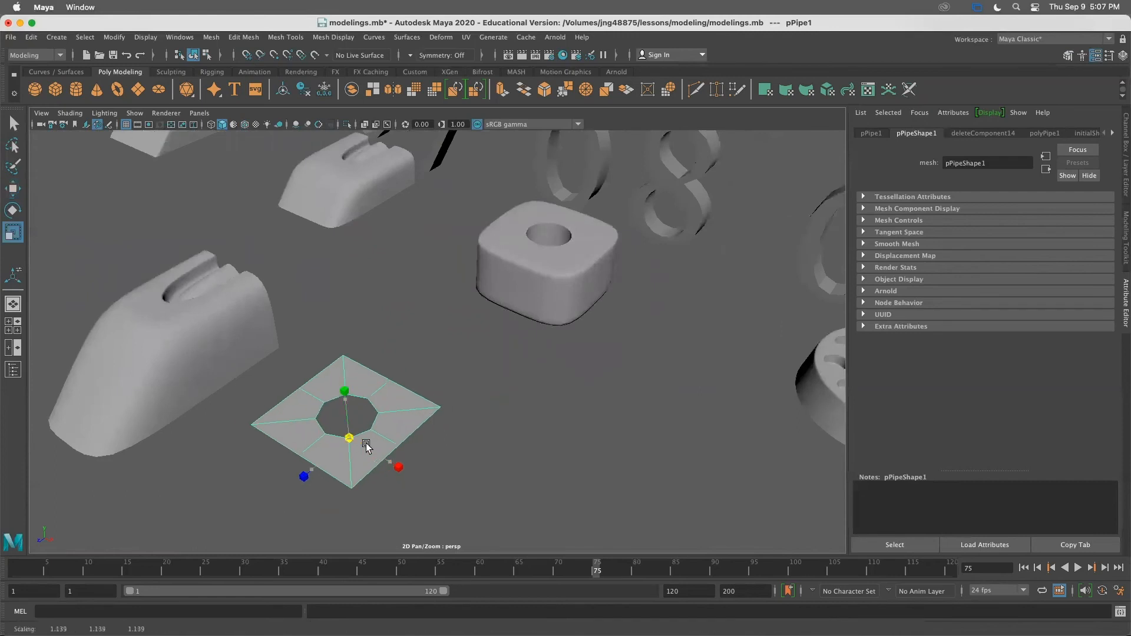
pyautogui.keyDown('alt'); pyautogui.moveTo(377, 455); pyautogui.dragTo(393, 380); pyautogui.keyUp('alt')
pyautogui.keyDown('alt'); pyautogui.moveTo(512, 313); pyautogui.dragTo(518, 267); pyautogui.keyUp('alt')
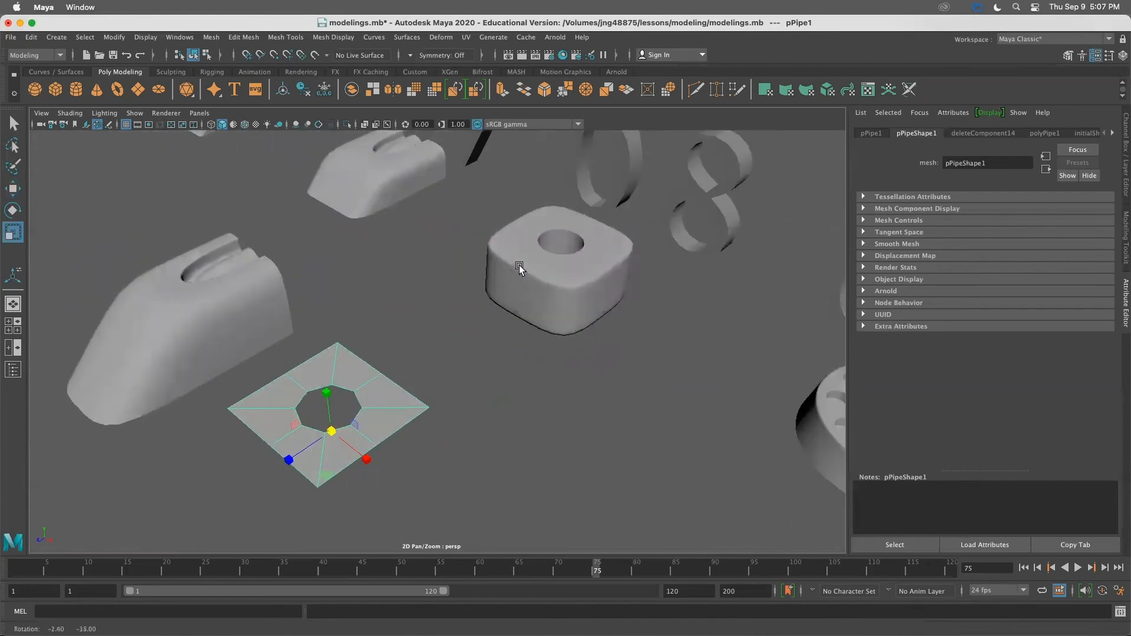
# Select the full edge loop around the square plate's octagonal hole and make the Move tool active
pyautogui.keyDown('alt'); pyautogui.moveTo(447, 285); pyautogui.dragTo(526, 250, button='middle'); pyautogui.keyUp('alt')
pyautogui.keyDown('alt'); pyautogui.moveTo(525, 250); pyautogui.dragTo(534, 287, button='right'); pyautogui.keyUp('alt')
pyautogui.keyDown('alt'); pyautogui.moveTo(534, 286); pyautogui.dragTo(494, 270); pyautogui.keyUp('alt')
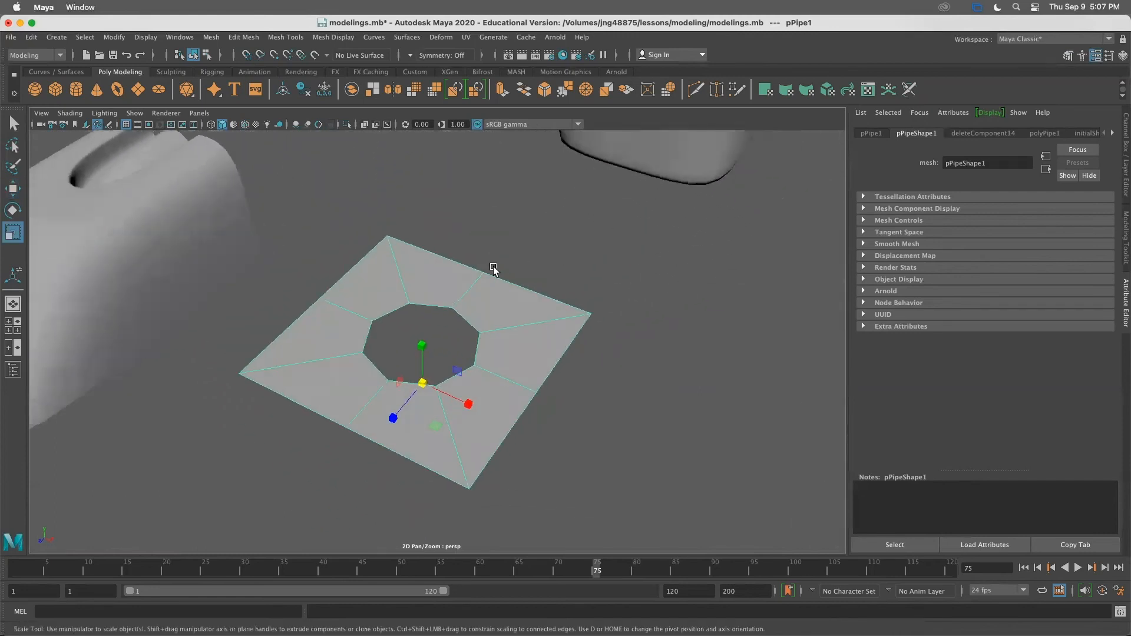
pyautogui.moveTo(451, 276); pyautogui.dragTo(451, 236, button='right')
pyautogui.doubleClick(434, 307)
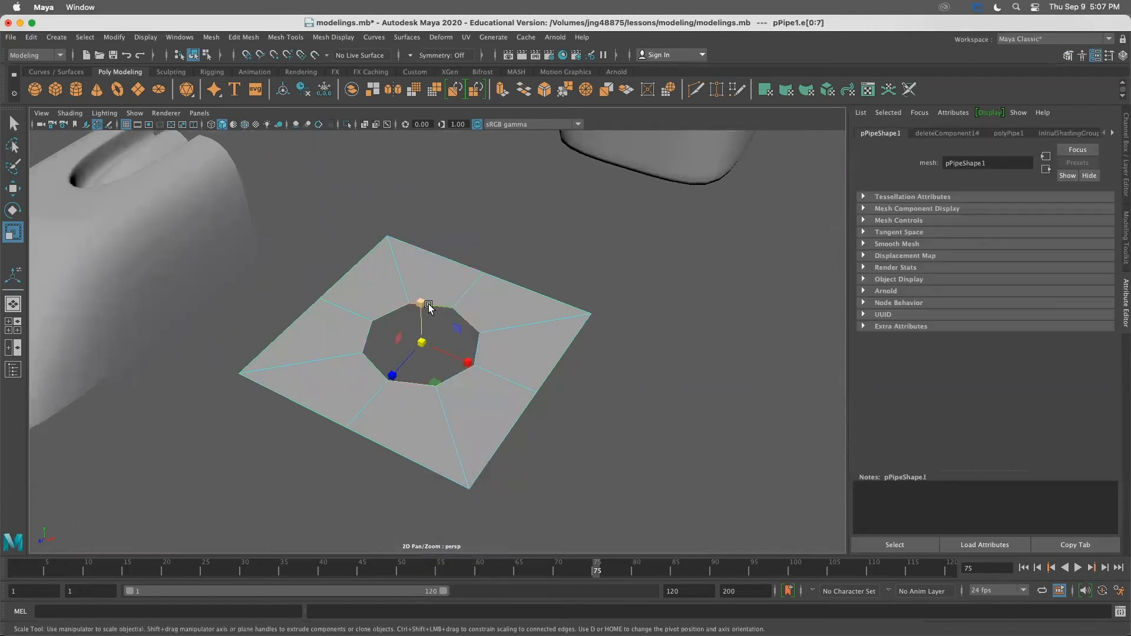
pyautogui.press('w')
pyautogui.keyDown('alt'); pyautogui.moveTo(516, 175); pyautogui.dragTo(592, 180, button='right'); pyautogui.keyUp('alt')
pyautogui.moveTo(592, 179)
pyautogui.keyDown('alt'); pyautogui.mouseDown()
pyautogui.moveTo(596, 217)
pyautogui.moveTo(595, 186)
pyautogui.mouseUp(); pyautogui.keyUp('alt')
pyautogui.keyDown('alt'); pyautogui.moveTo(595, 186); pyautogui.dragTo(537, 188, button='right'); pyautogui.keyUp('alt')
pyautogui.keyDown('alt'); pyautogui.moveTo(528, 230); pyautogui.dragTo(500, 182, button='middle'); pyautogui.keyUp('alt')
pyautogui.moveTo(396, 212)
pyautogui.mouseDown()
pyautogui.moveTo(404, 311)
pyautogui.moveTo(419, 215)
pyautogui.moveTo(406, 214)
pyautogui.mouseUp()
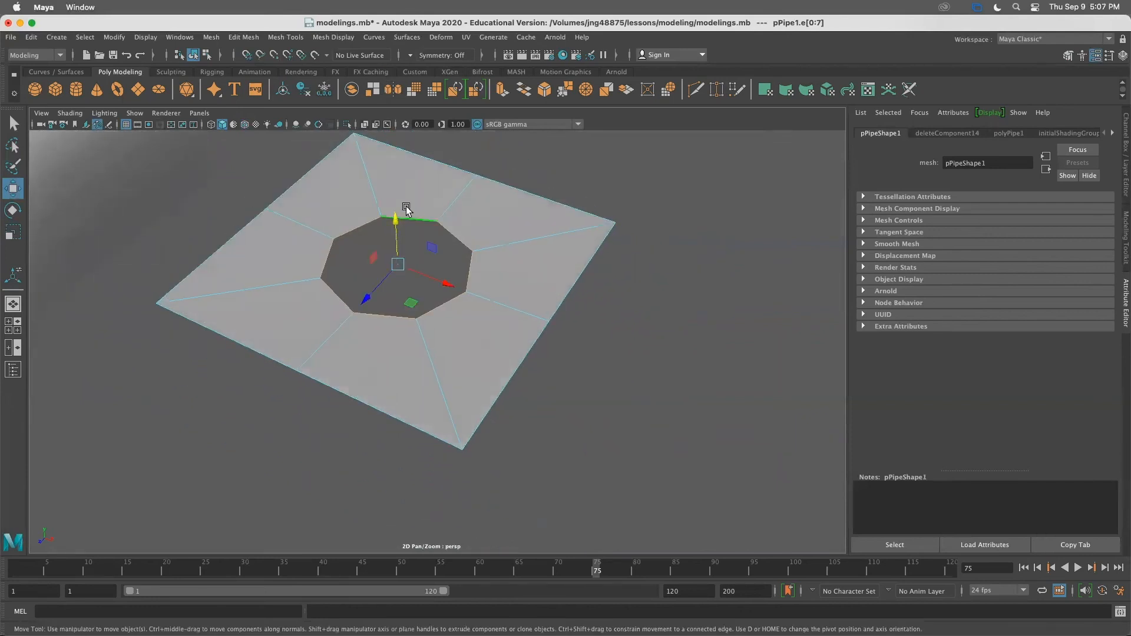
# Try extruding the hole's edge loop straight down in world space, and undo the downward offset
pyautogui.hotkey('ctrl', 'e')
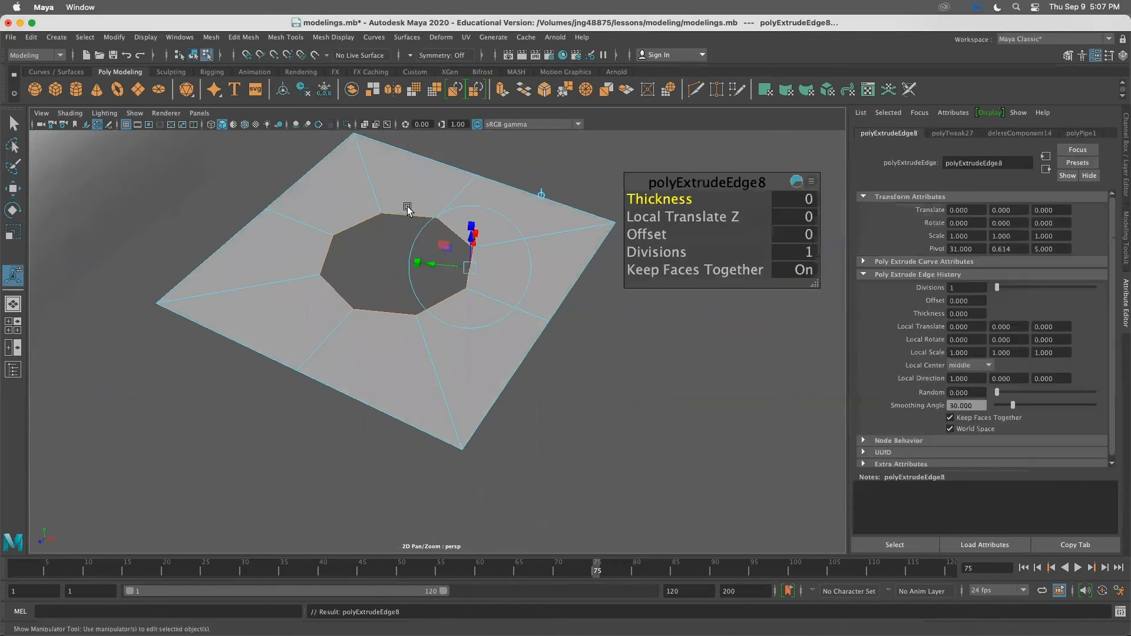
pyautogui.click(538, 193)
pyautogui.moveTo(397, 230); pyautogui.dragTo(399, 256)
pyautogui.moveTo(413, 260)
pyautogui.keyDown('alt'); pyautogui.mouseDown(button='right')
pyautogui.moveTo(505, 270)
pyautogui.moveTo(432, 255)
pyautogui.mouseUp(button='right'); pyautogui.keyUp('alt')
pyautogui.keyDown('alt'); pyautogui.moveTo(432, 255); pyautogui.dragTo(437, 289, button='middle'); pyautogui.keyUp('alt')
pyautogui.keyDown('alt'); pyautogui.moveTo(418, 282); pyautogui.dragTo(405, 314); pyautogui.keyUp('alt')
pyautogui.press('super+z')
pyautogui.press('super+z')
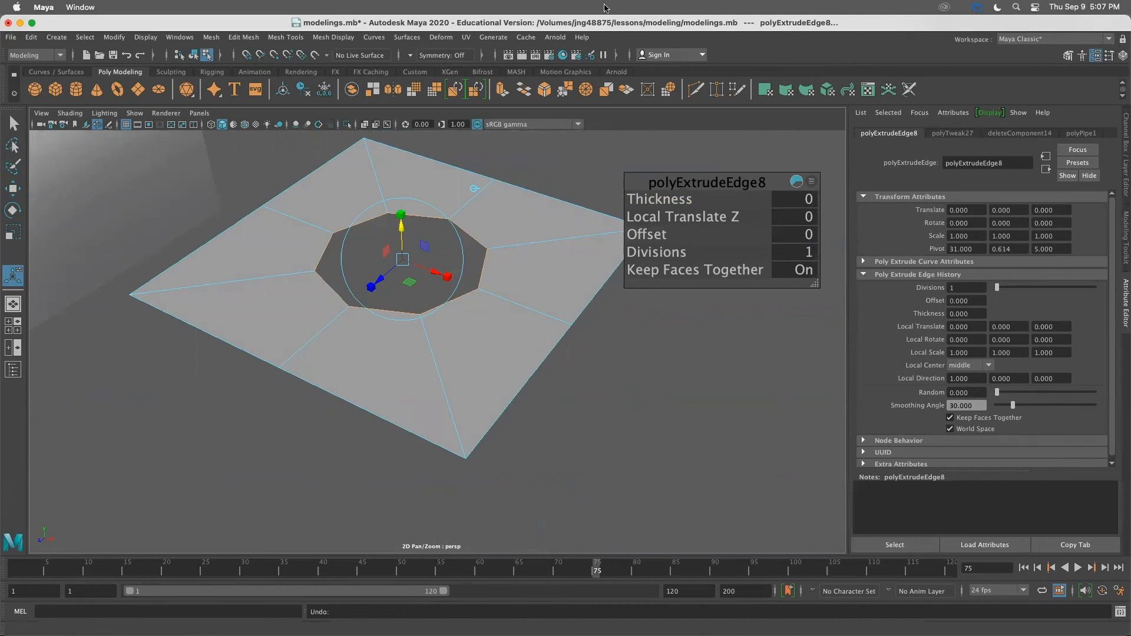
# Try building the hole's inner wall from several short, consecutive downward extrusions of its edge loop
pyautogui.press('super+e')
pyautogui.moveTo(483, 234); pyautogui.dragTo(487, 287)
pyautogui.press('super+e')
pyautogui.press('super+z')
pyautogui.click(551, 206)
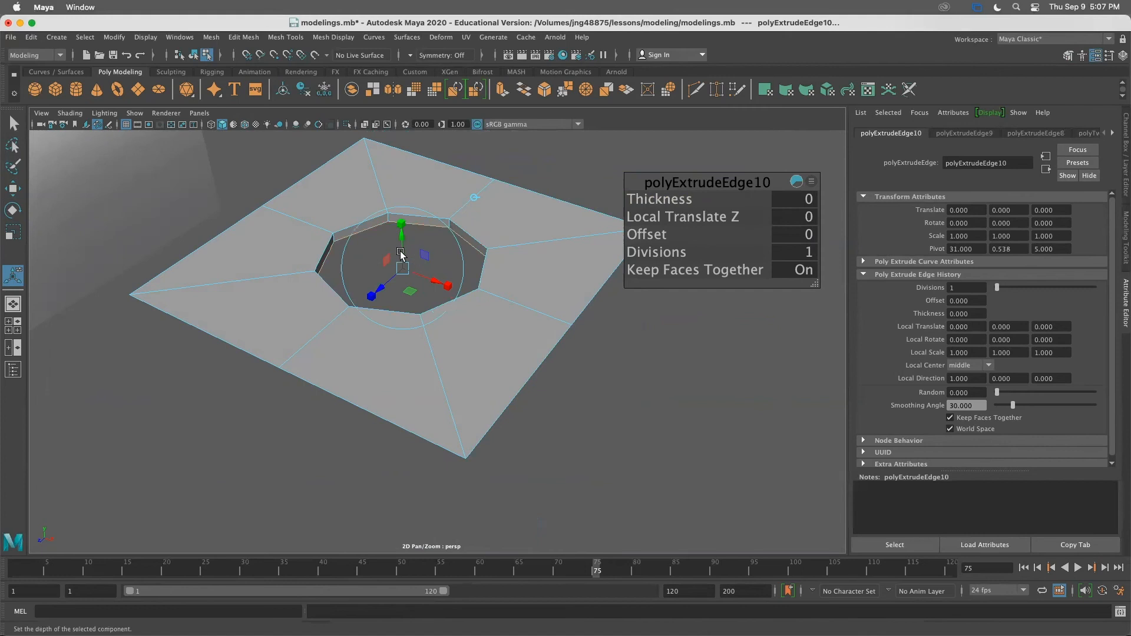
pyautogui.moveTo(401, 254); pyautogui.dragTo(403, 263)
pyautogui.press('super+e')
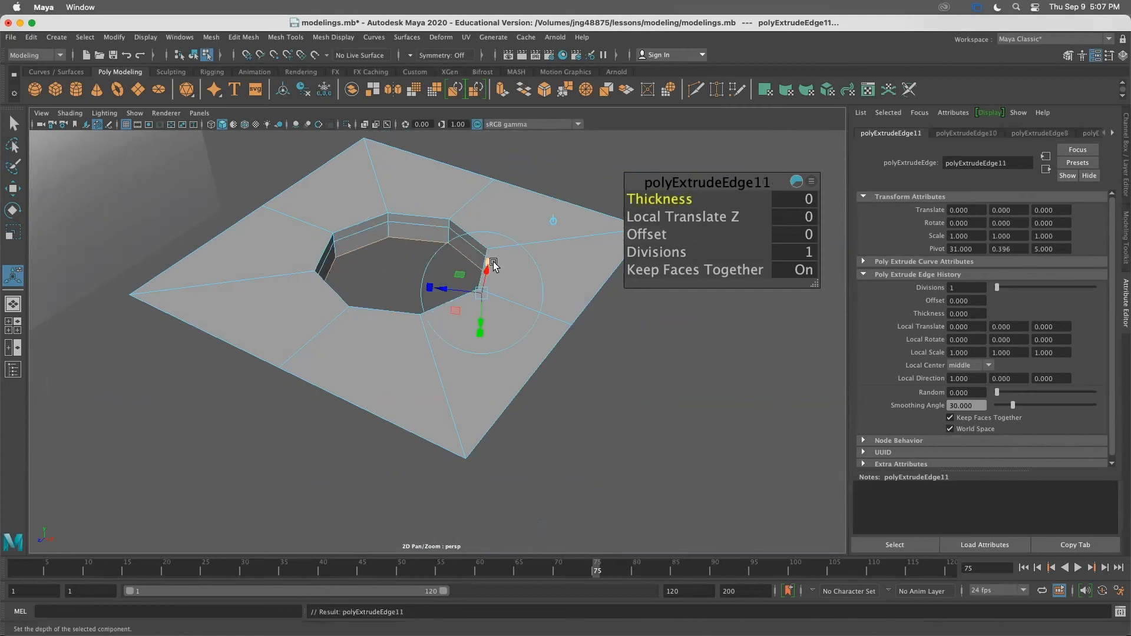
pyautogui.click(553, 221)
pyautogui.moveTo(404, 267); pyautogui.dragTo(406, 277)
# Undo the series of short downward extrusions, back to the hole's extruded edge loop with no offset
pyautogui.press('super+z')
pyautogui.press('super+z')
pyautogui.press('super+z')
pyautogui.press('super+z')
pyautogui.press('super+z')
pyautogui.press('super+z')
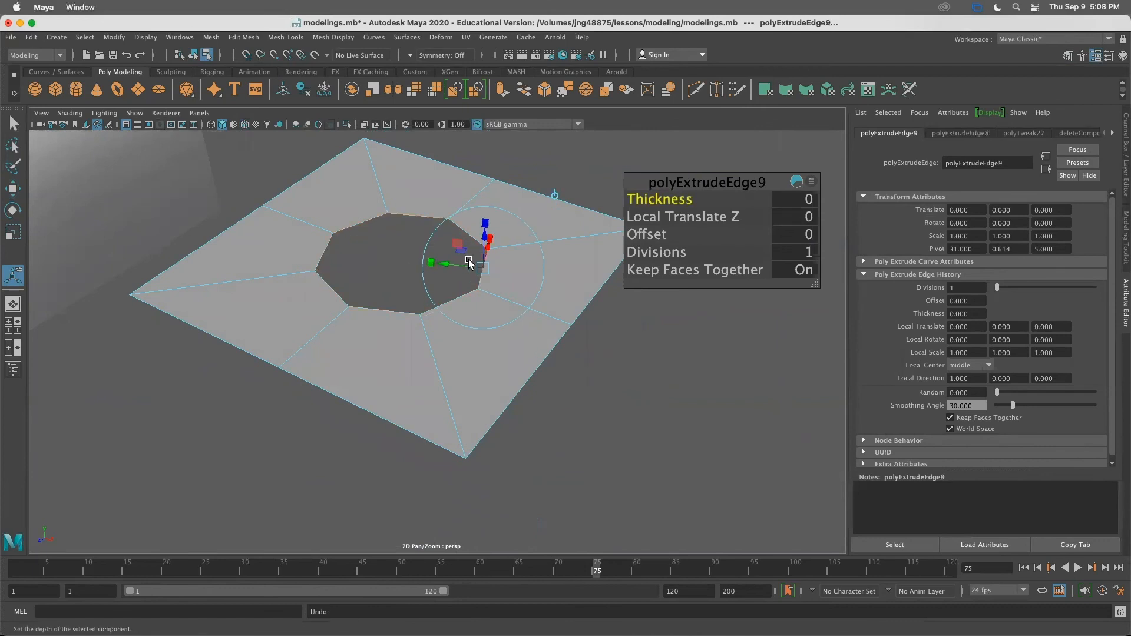
# Pull the hole's extruded edge loop straight down about 0.49 units in world space to form the inner wall
pyautogui.click(555, 194)
pyautogui.moveTo(403, 256); pyautogui.dragTo(404, 278)
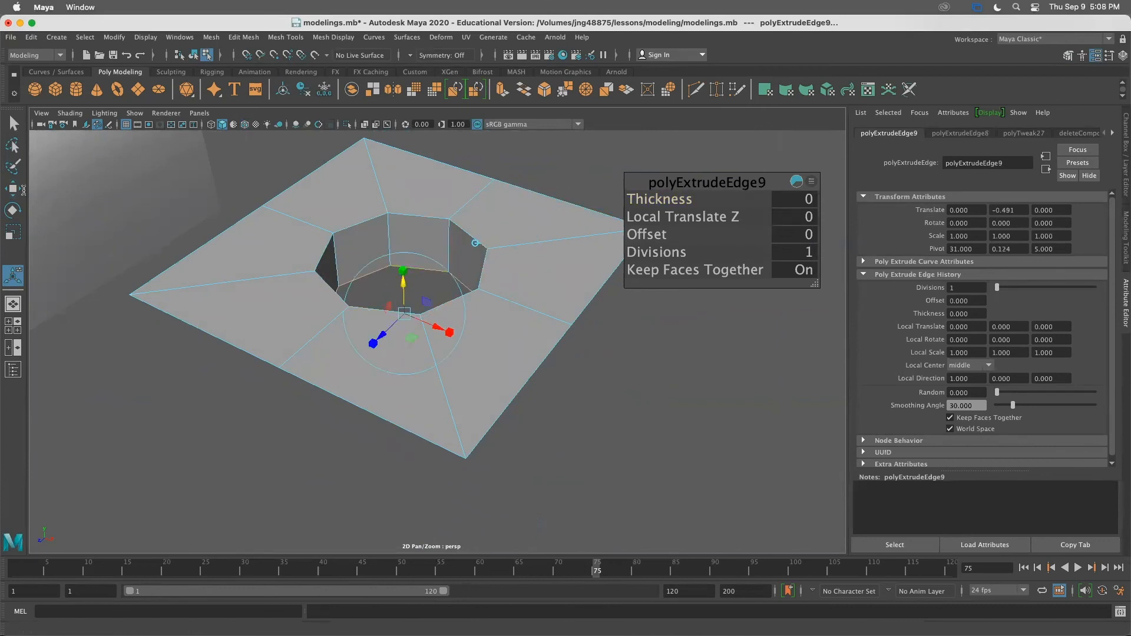
pyautogui.click(13, 123)
pyautogui.click(540, 151)
pyautogui.scroll(3, 583, 310)
pyautogui.scroll(-6, 583, 308)
# Select the plate as an object, preview it smoothed, and compare its corners and hole with reference model 08
pyautogui.moveTo(503, 299); pyautogui.dragTo(551, 265, button='right')
pyautogui.click(605, 246)
pyautogui.click(486, 269)
pyautogui.moveTo(541, 259)
pyautogui.keyDown('alt'); pyautogui.mouseDown()
pyautogui.moveTo(534, 270)
pyautogui.moveTo(545, 260)
pyautogui.mouseUp(); pyautogui.keyUp('alt')
pyautogui.press('3')
pyautogui.click(557, 276)
pyautogui.keyDown('alt'); pyautogui.moveTo(532, 308); pyautogui.dragTo(468, 315); pyautogui.keyUp('alt')
pyautogui.keyDown('alt'); pyautogui.moveTo(467, 316); pyautogui.dragTo(558, 324, button='right'); pyautogui.keyUp('alt')
pyautogui.keyDown('alt'); pyautogui.moveTo(558, 324); pyautogui.dragTo(530, 344); pyautogui.keyUp('alt')
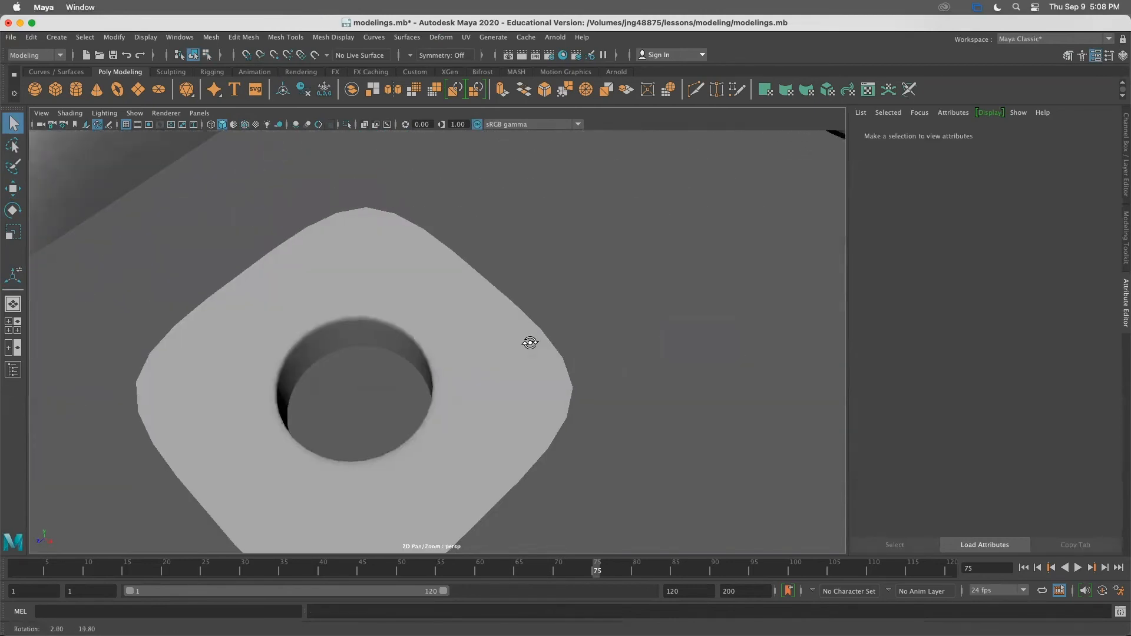
pyautogui.keyDown('alt'); pyautogui.moveTo(530, 343); pyautogui.dragTo(430, 267, button='right'); pyautogui.keyUp('alt')
pyautogui.keyDown('alt'); pyautogui.moveTo(430, 267); pyautogui.dragTo(607, 253); pyautogui.keyUp('alt')
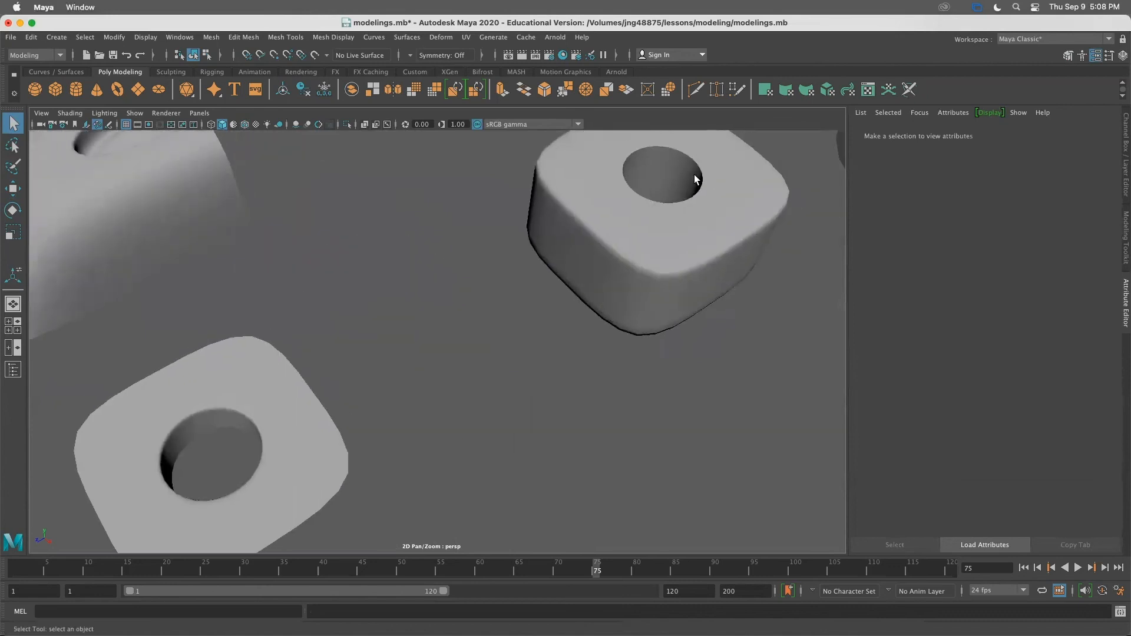
pyautogui.keyDown('alt'); pyautogui.moveTo(663, 156); pyautogui.dragTo(252, 416); pyautogui.keyUp('alt')
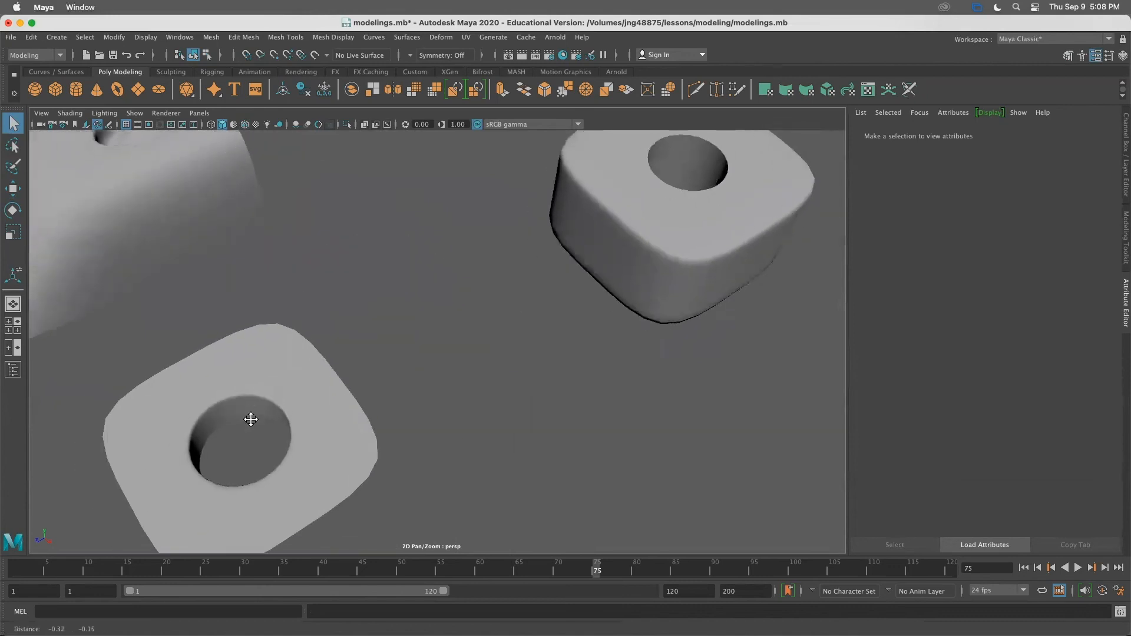
pyautogui.keyDown('alt'); pyautogui.moveTo(252, 417); pyautogui.dragTo(418, 404, button='right'); pyautogui.keyUp('alt')
# Return the plate to its unsmoothed display and examine its hole and corners beside reference model 08
pyautogui.click(416, 403)
pyautogui.press('1')
pyautogui.moveTo(396, 423)
pyautogui.keyDown('alt'); pyautogui.mouseDown()
pyautogui.moveTo(419, 424)
pyautogui.moveTo(408, 413)
pyautogui.mouseUp(); pyautogui.keyUp('alt')
pyautogui.keyDown('alt'); pyautogui.moveTo(467, 430); pyautogui.dragTo(512, 425, button='right'); pyautogui.keyUp('alt')
pyautogui.keyDown('alt'); pyautogui.moveTo(481, 415); pyautogui.dragTo(521, 412, button='middle'); pyautogui.keyUp('alt')
pyautogui.keyDown('alt'); pyautogui.moveTo(520, 411); pyautogui.dragTo(498, 419); pyautogui.keyUp('alt')
pyautogui.keyDown('alt'); pyautogui.moveTo(498, 419); pyautogui.dragTo(554, 380, button='middle'); pyautogui.keyUp('alt')
pyautogui.keyDown('alt'); pyautogui.moveTo(548, 375); pyautogui.dragTo(437, 319, button='right'); pyautogui.keyUp('alt')
pyautogui.keyDown('alt'); pyautogui.moveTo(747, 139); pyautogui.dragTo(719, 232, button='middle'); pyautogui.keyUp('alt')
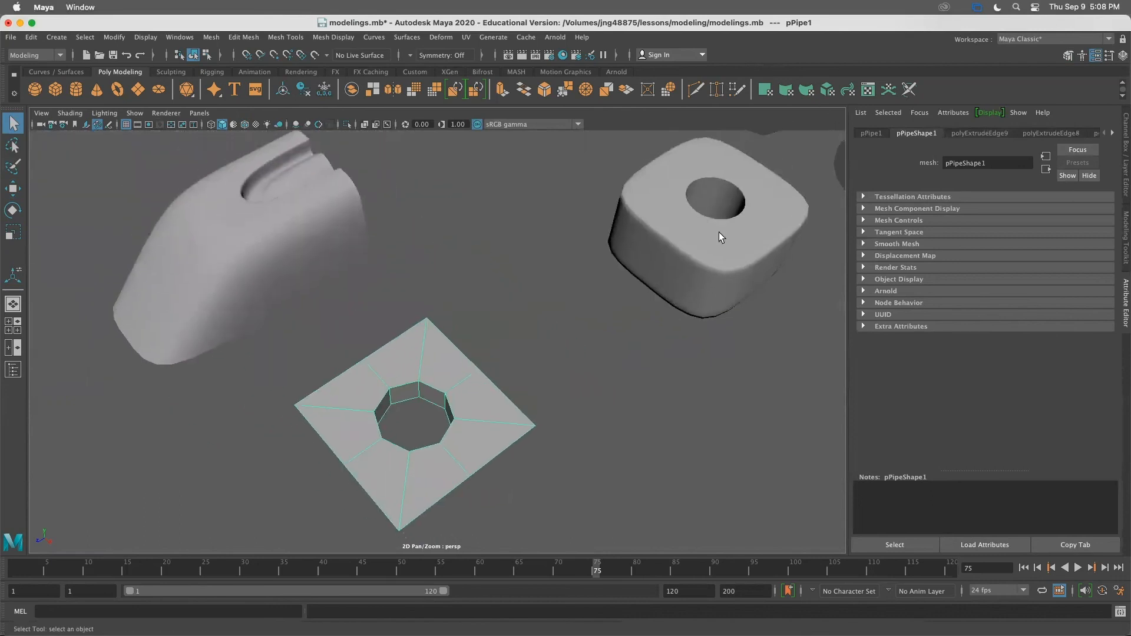
pyautogui.keyDown('alt'); pyautogui.moveTo(472, 425); pyautogui.dragTo(528, 386, button='right'); pyautogui.keyUp('alt')
pyautogui.keyDown('alt'); pyautogui.moveTo(528, 386); pyautogui.dragTo(542, 275, button='middle'); pyautogui.keyUp('alt')
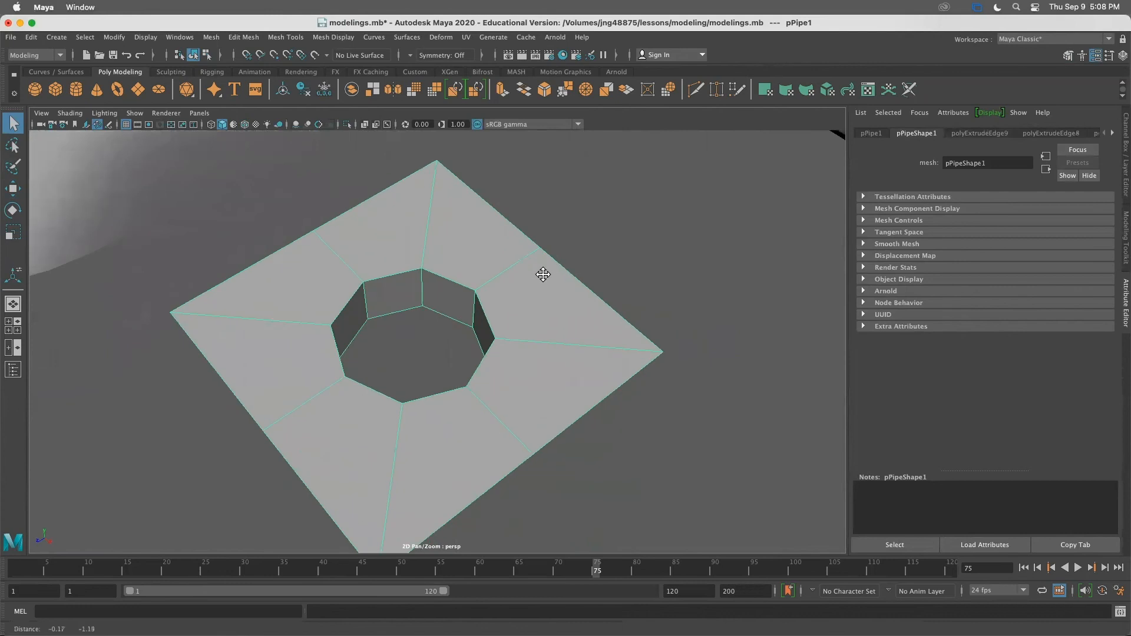
# Try inserting four evenly spaced edge loops around the hole with the Insert Edge Loop tool, and undo them
pyautogui.click(245, 37)
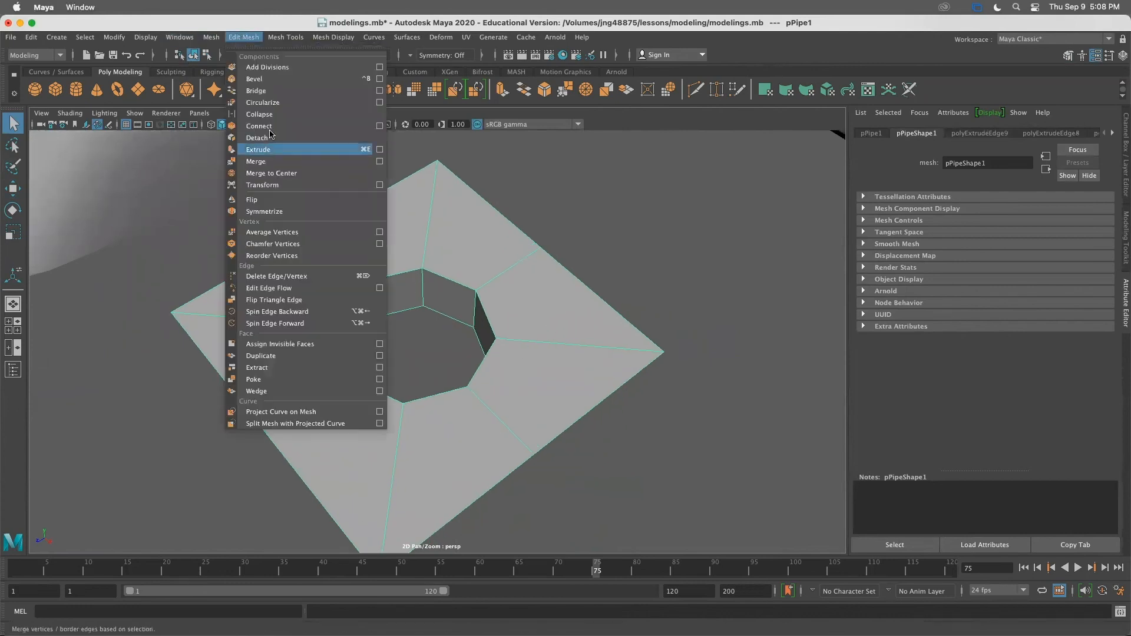
pyautogui.click(307, 131)
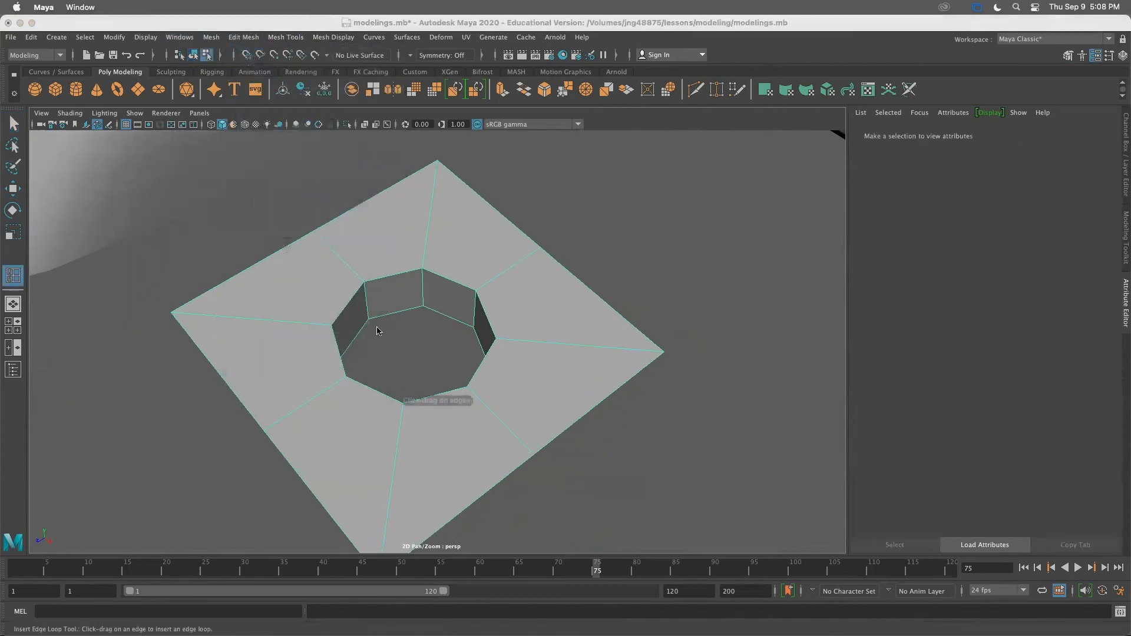
pyautogui.click(319, 323)
pyautogui.keyDown('alt'); pyautogui.moveTo(454, 370); pyautogui.dragTo(448, 359); pyautogui.keyUp('alt')
pyautogui.press('z')
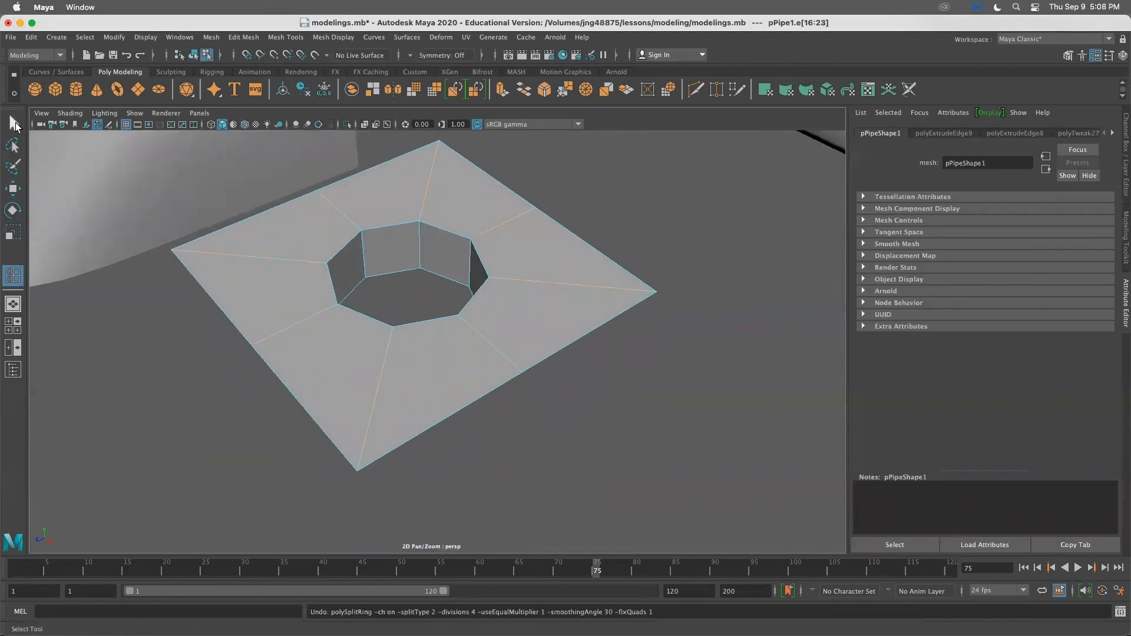
# Set the Insert Edge Loop tool's number of edge loops to 1 and its position mode to Relative distance from edge
pyautogui.doubleClick(13, 275)
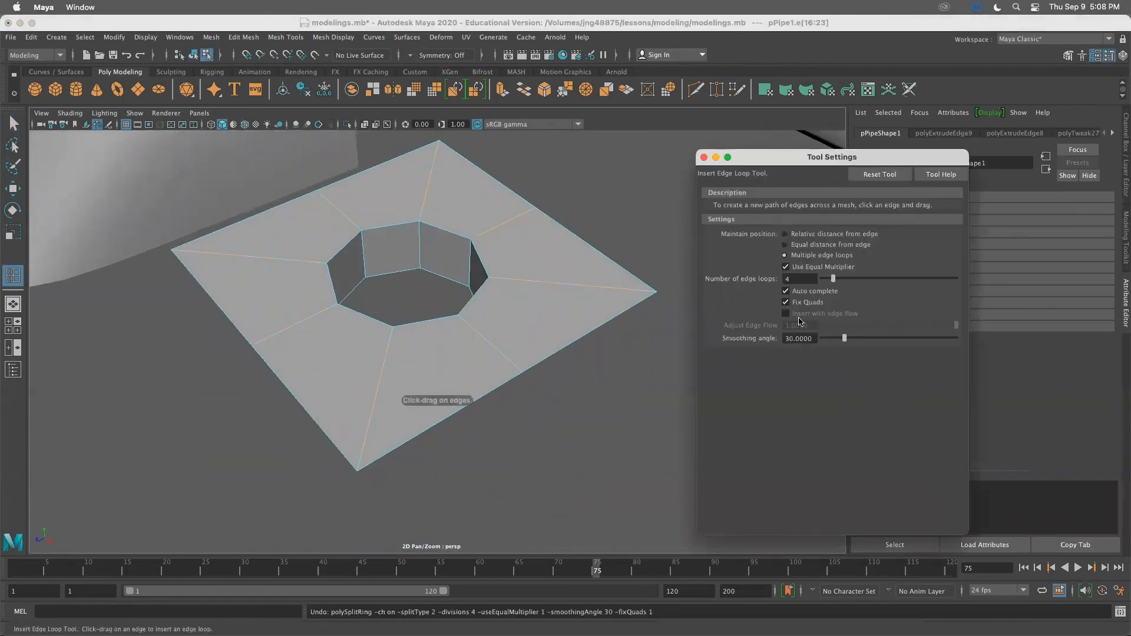
pyautogui.doubleClick(795, 278)
pyautogui.press('Tab')
pyautogui.click(13, 123)
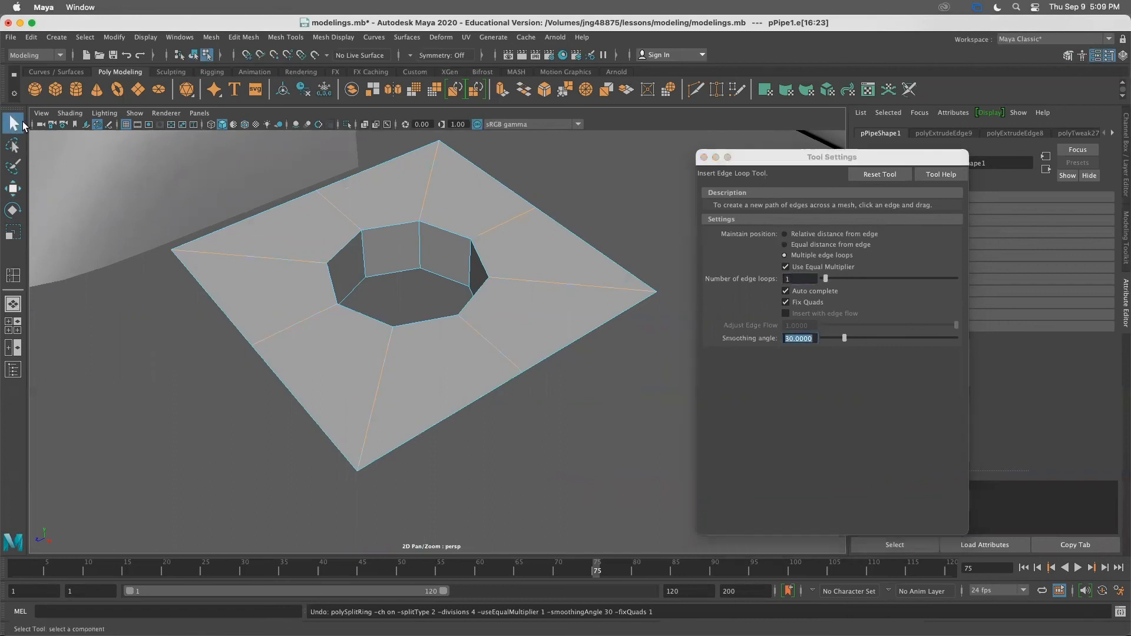
pyautogui.click(613, 455)
pyautogui.press('y')
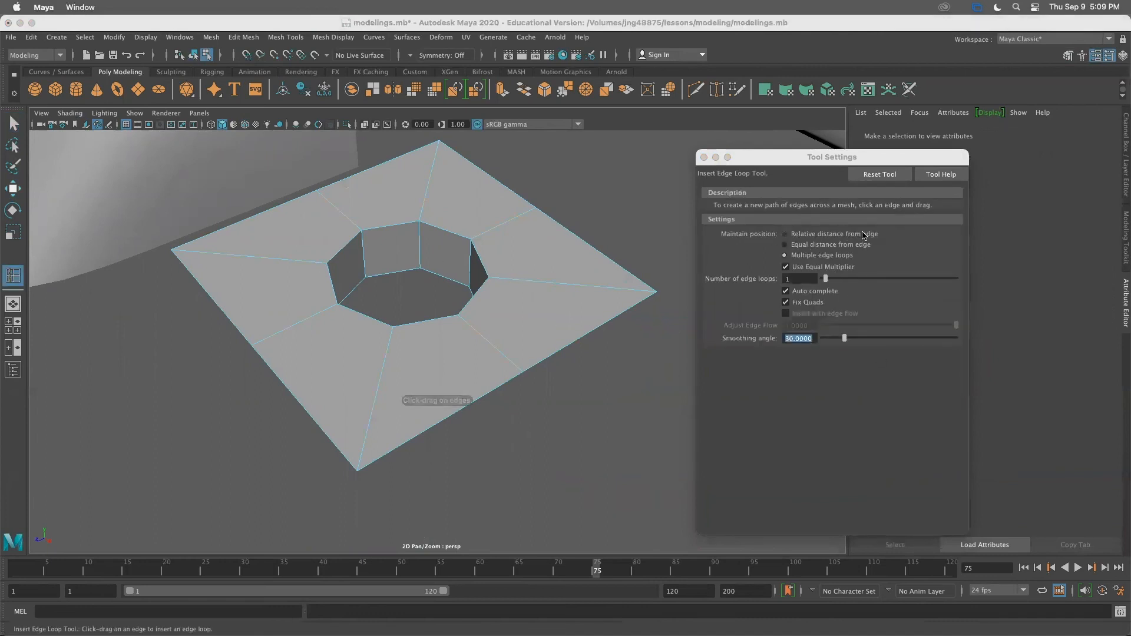
pyautogui.click(414, 303)
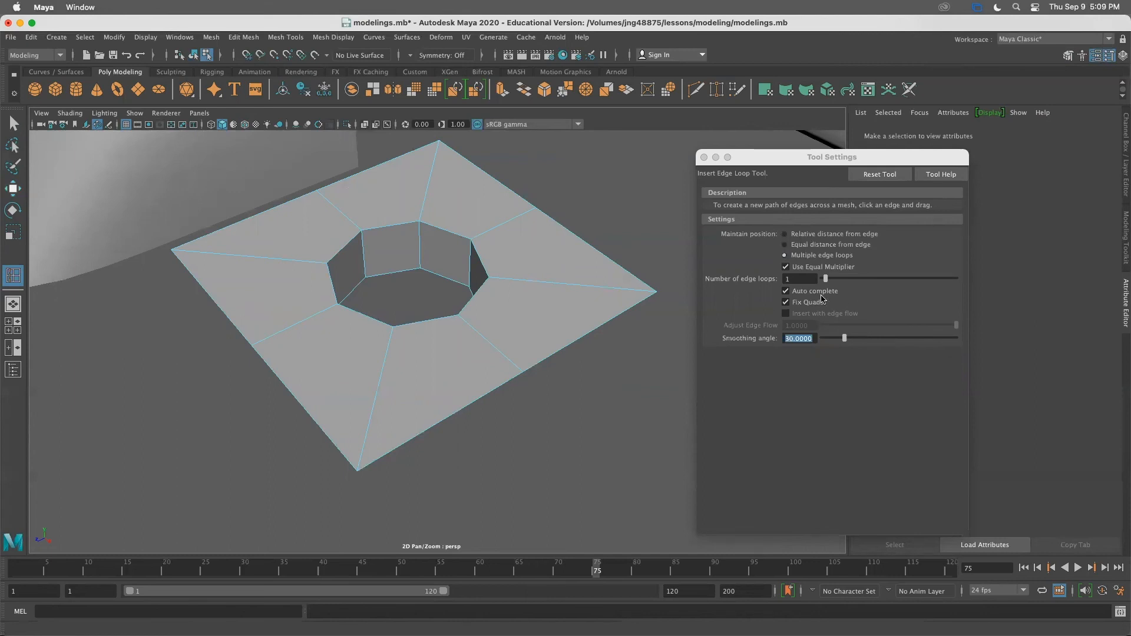
pyautogui.keyDown('alt'); pyautogui.moveTo(432, 319); pyautogui.dragTo(487, 345); pyautogui.keyUp('alt')
pyautogui.keyDown('alt'); pyautogui.moveTo(486, 346); pyautogui.dragTo(514, 235, button='middle'); pyautogui.keyUp('alt')
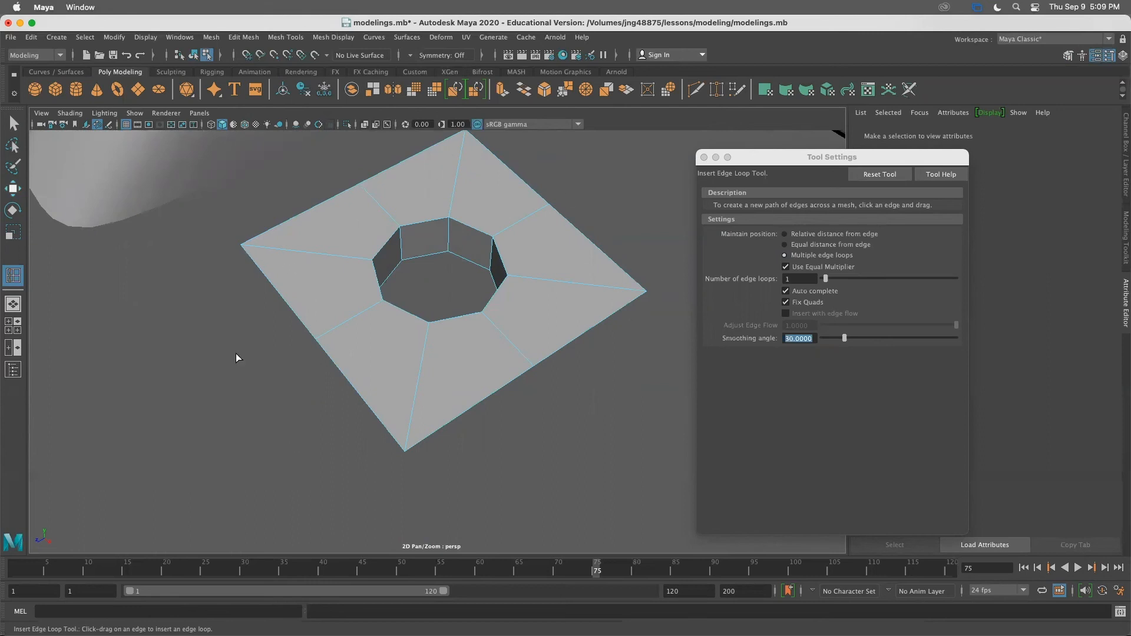
pyautogui.click(798, 234)
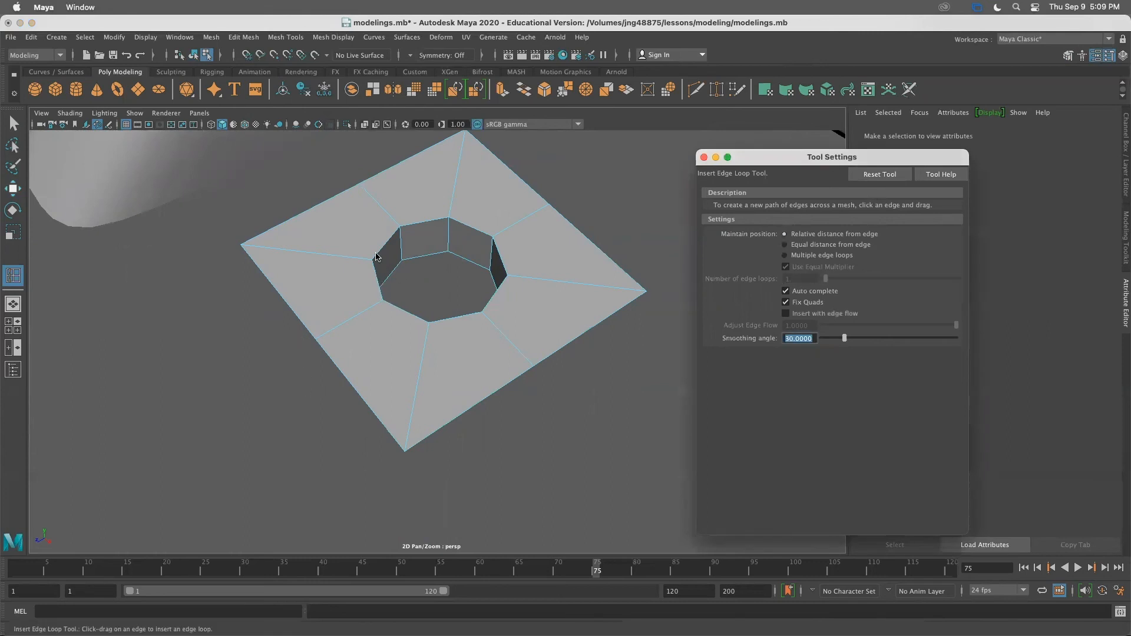
# Try inserting a single edge loop close around the hole on the plate's upper face, and undo it
pyautogui.moveTo(356, 261); pyautogui.dragTo(357, 263)
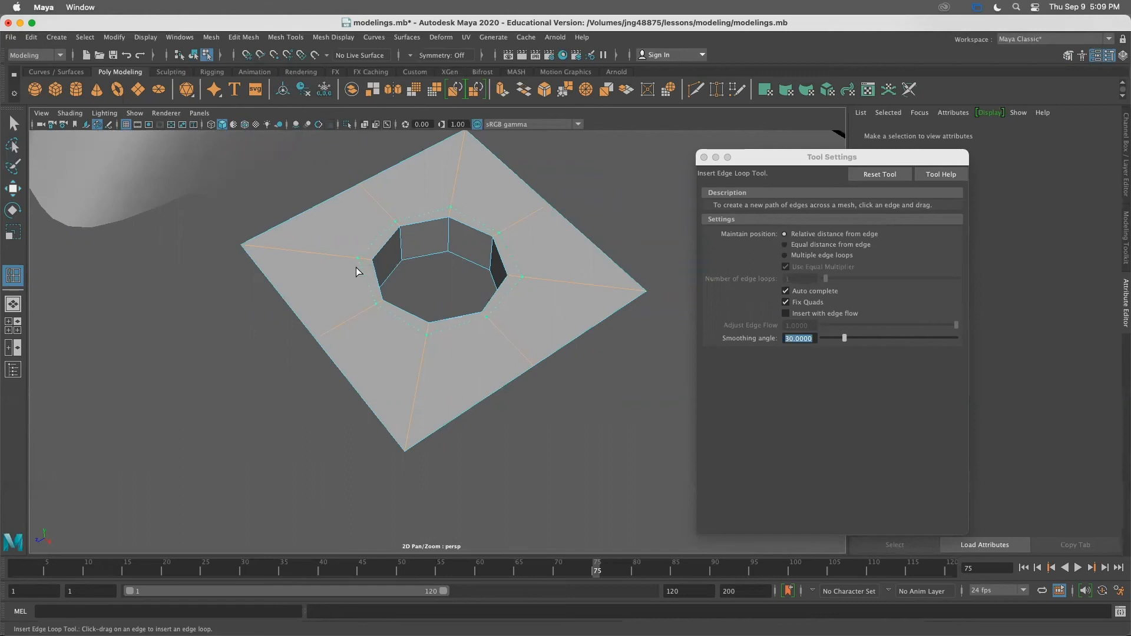
pyautogui.moveTo(353, 265); pyautogui.dragTo(354, 269)
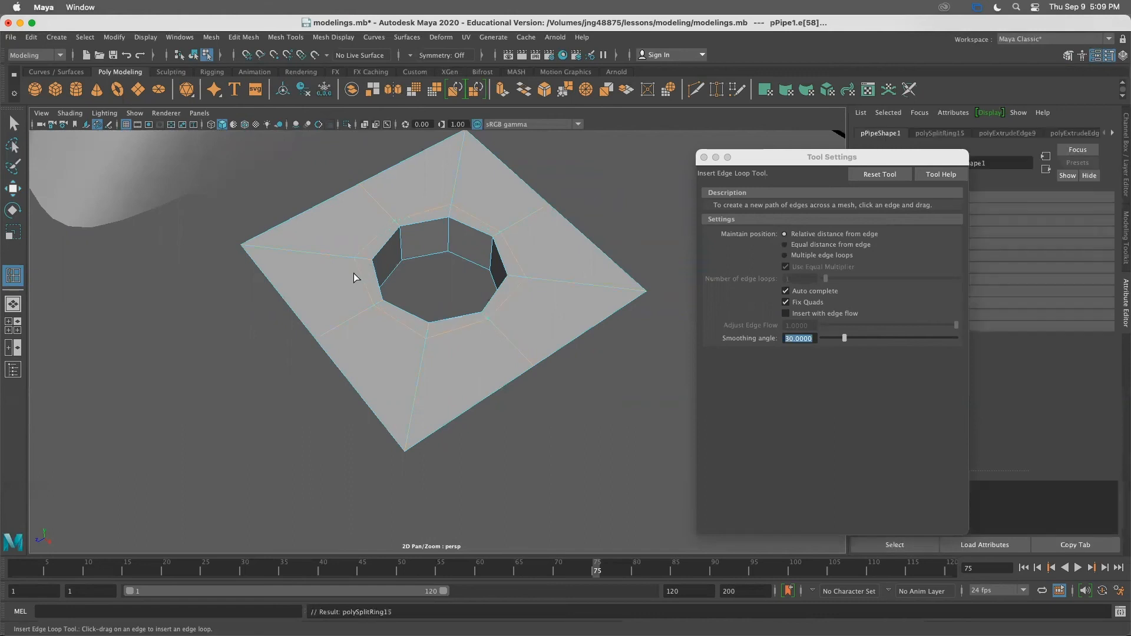
pyautogui.click(12, 123)
pyautogui.scroll(3, 377, 330)
pyautogui.keyDown('alt'); pyautogui.moveTo(386, 352); pyautogui.dragTo(413, 295); pyautogui.keyUp('alt')
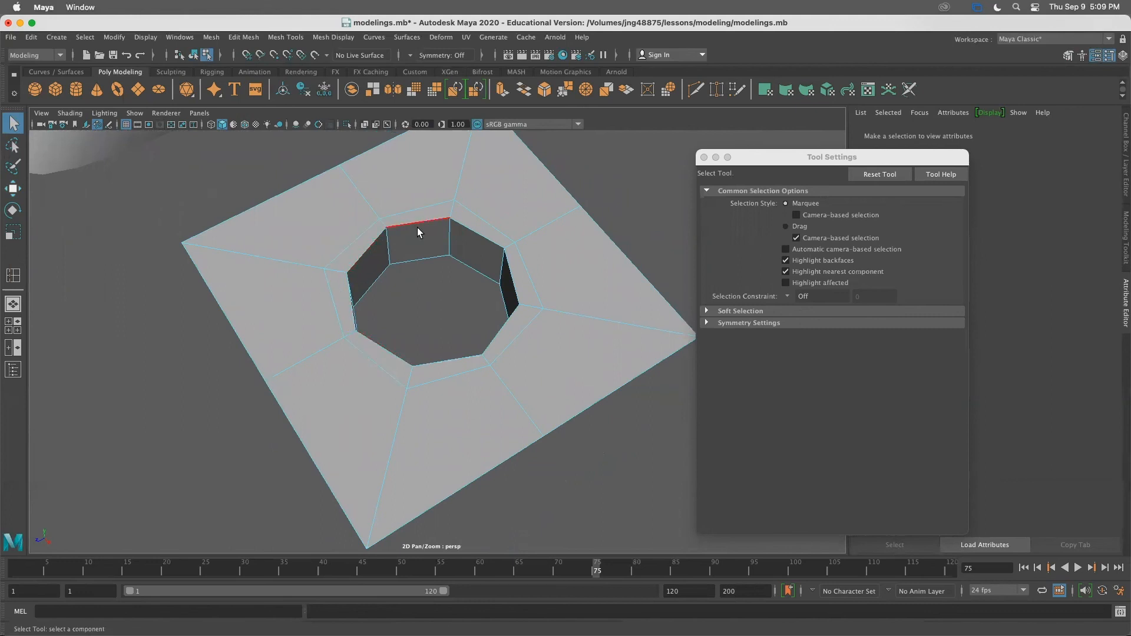
pyautogui.moveTo(458, 432)
pyautogui.keyDown('alt'); pyautogui.mouseDown()
pyautogui.moveTo(421, 448)
pyautogui.moveTo(331, 429)
pyautogui.moveTo(436, 434)
pyautogui.mouseUp(); pyautogui.keyUp('alt')
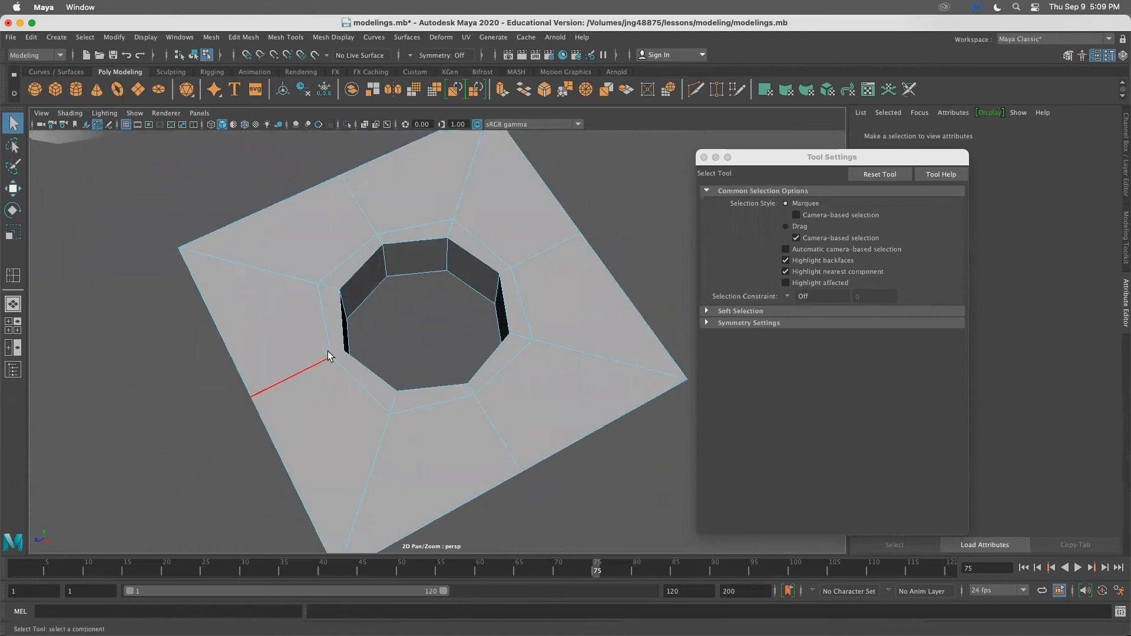
pyautogui.keyDown('alt'); pyautogui.moveTo(521, 424); pyautogui.dragTo(489, 380); pyautogui.keyUp('alt')
pyautogui.press('z')
pyautogui.press('z')
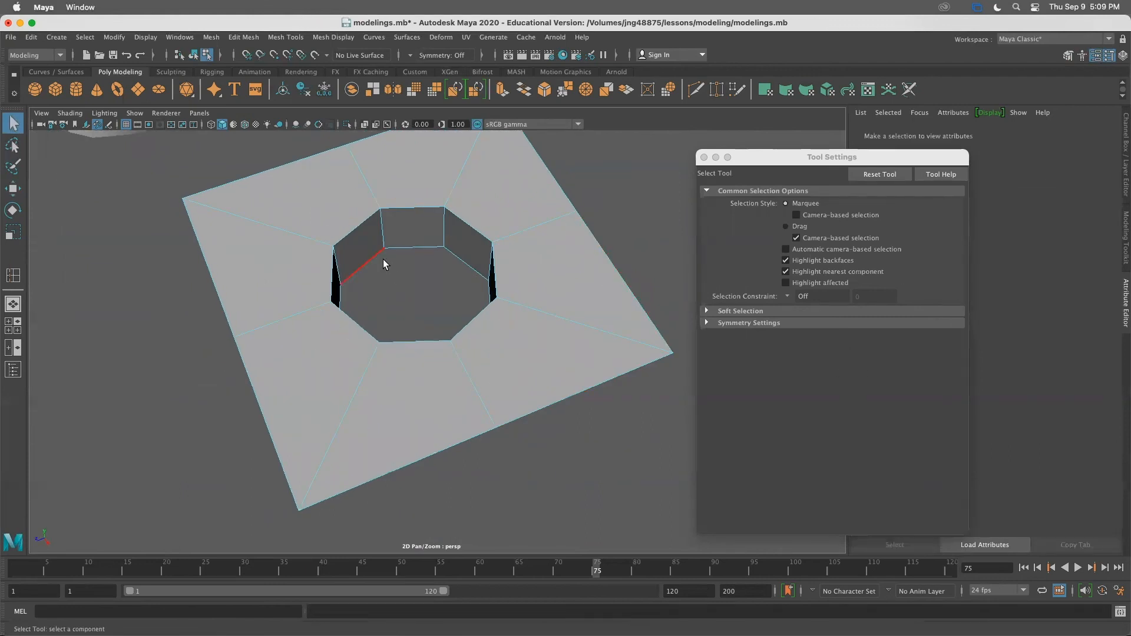
# Insert an edge loop on the plate's upper face very close to its outer square border
pyautogui.click(13, 275)
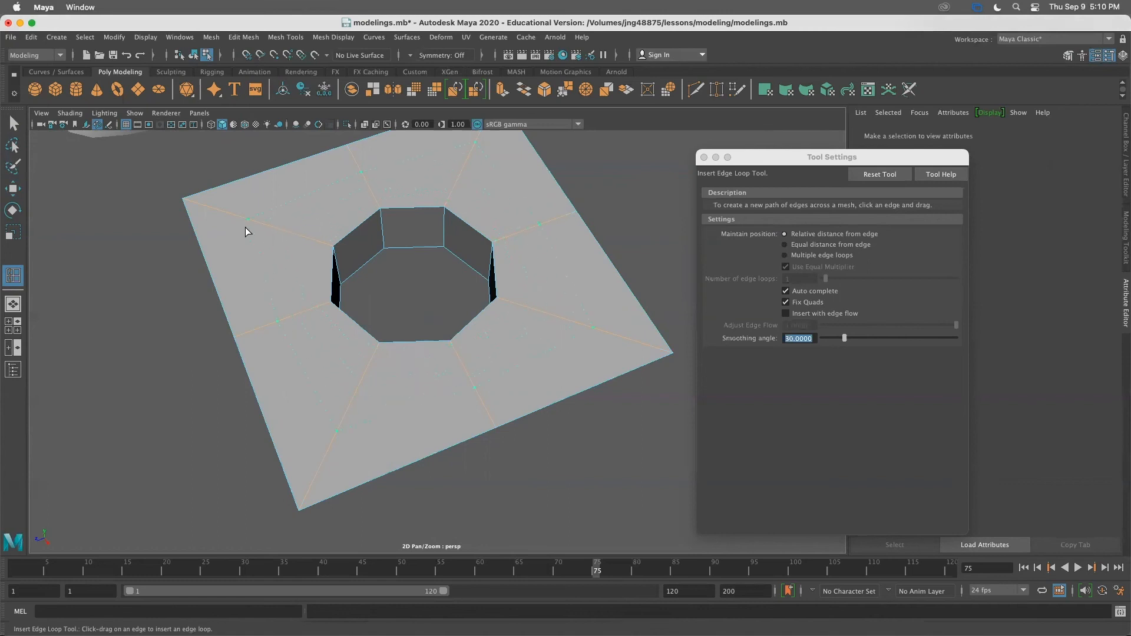
pyautogui.click(185, 208)
pyautogui.click(13, 124)
pyautogui.click(126, 245)
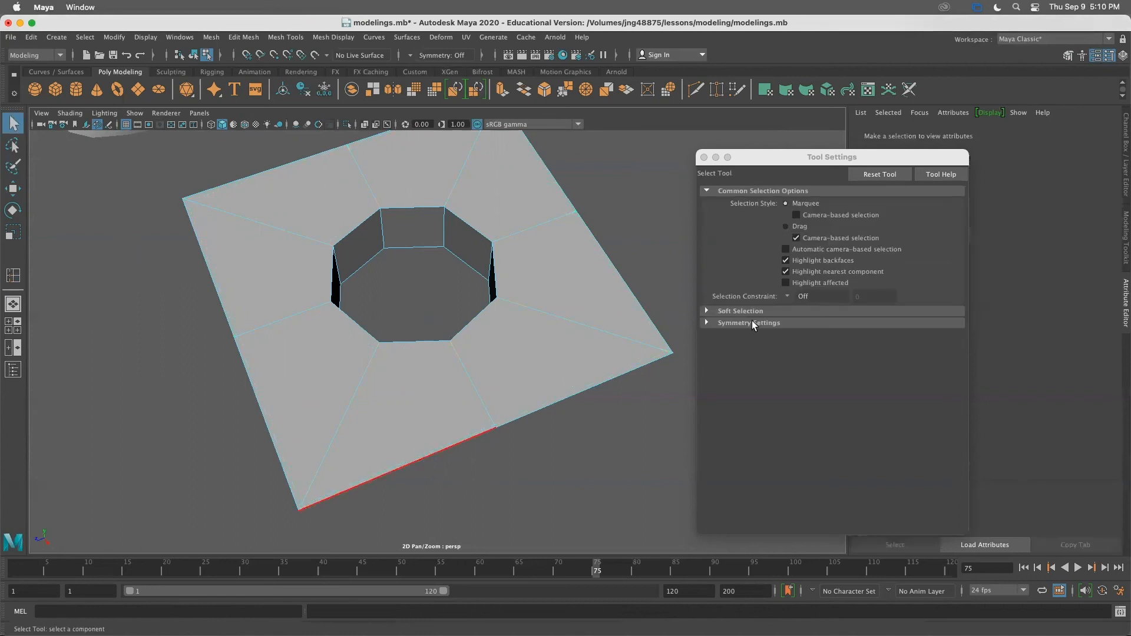
# Examine the outer edge loop, preview the plate smoothed in wireframe, and return to the unsmoothed shaded display
pyautogui.scroll(-3, 465, 427)
pyautogui.scroll(5, 446, 436)
pyautogui.scroll(-5, 446, 436)
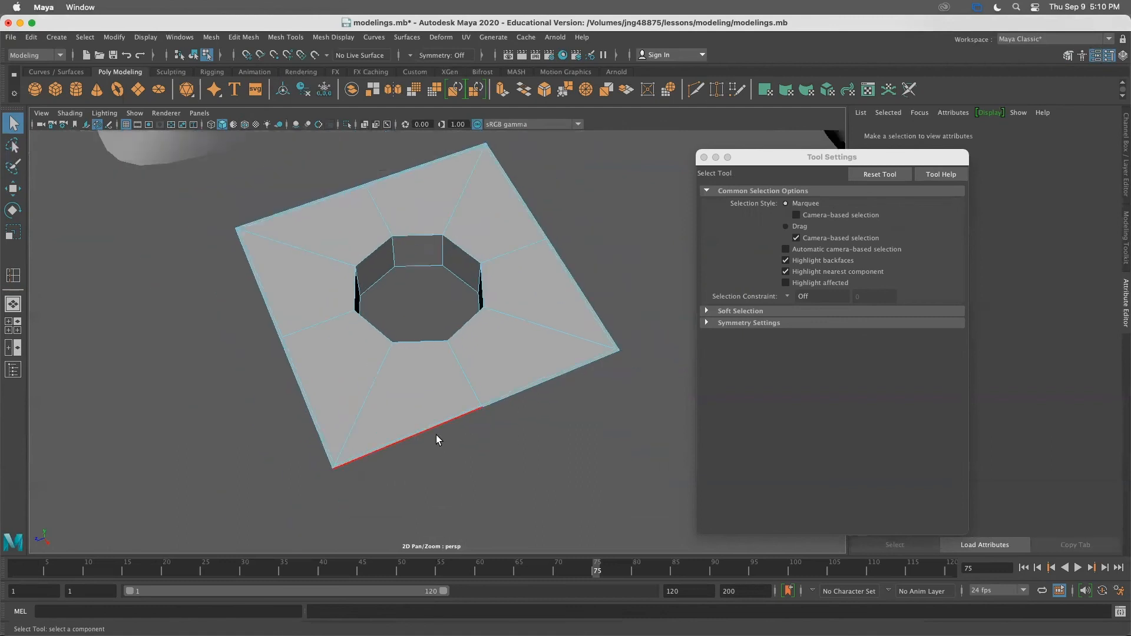
pyautogui.scroll(-4, 434, 515)
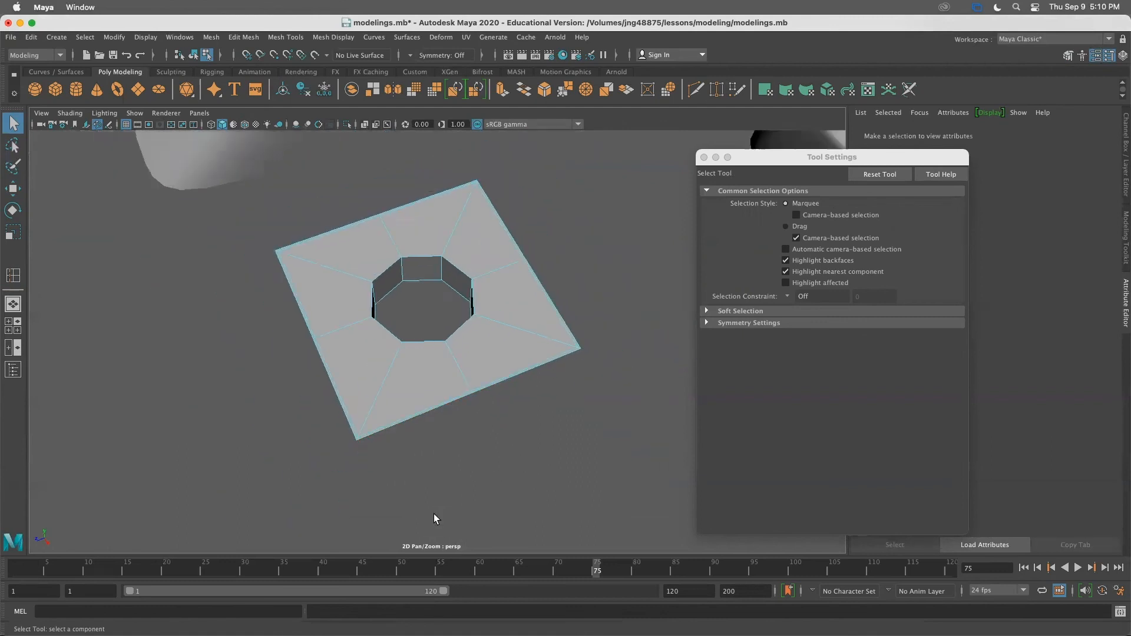
pyautogui.scroll(4, 474, 390)
pyautogui.scroll(5, 262, 182)
pyautogui.scroll(-3, 352, 256)
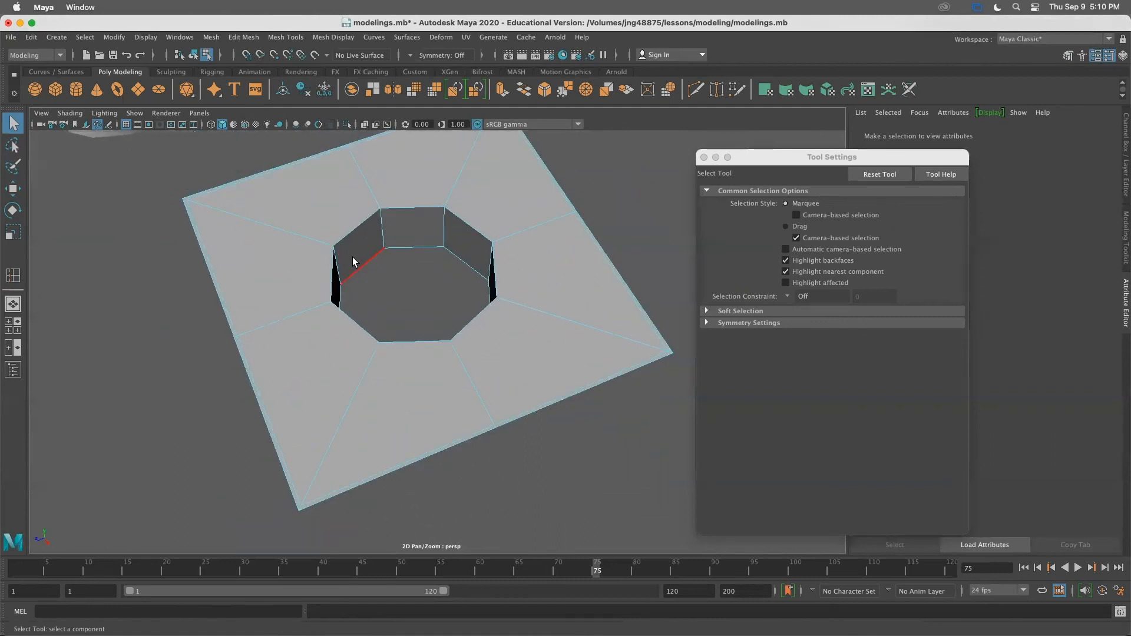
pyautogui.press('4')
pyautogui.press('3')
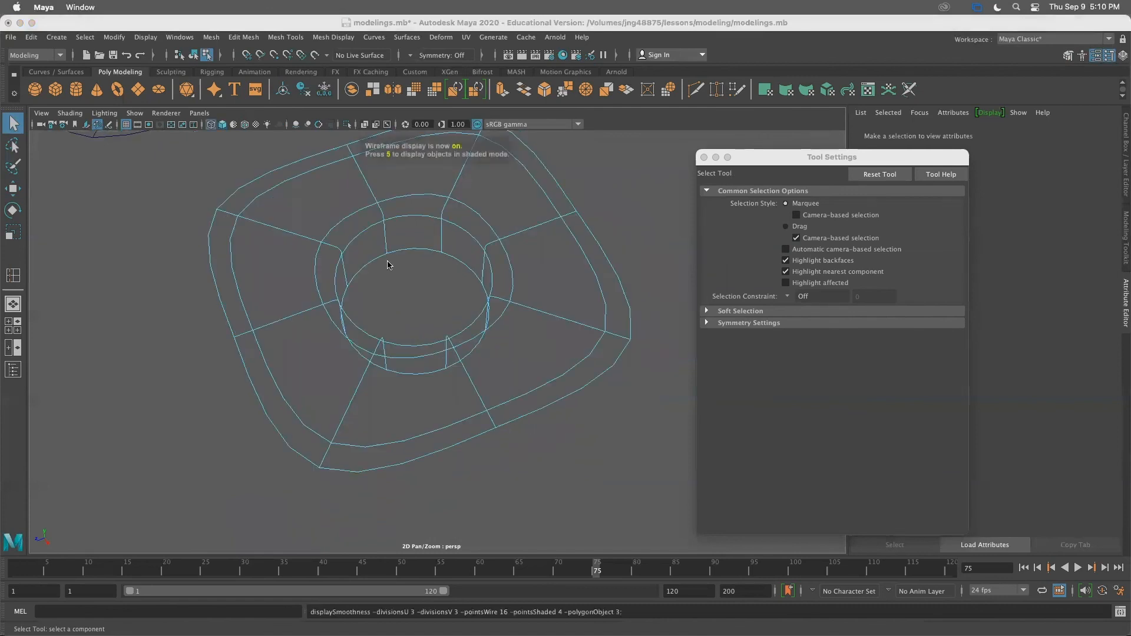
pyautogui.press('1')
pyautogui.press('5')
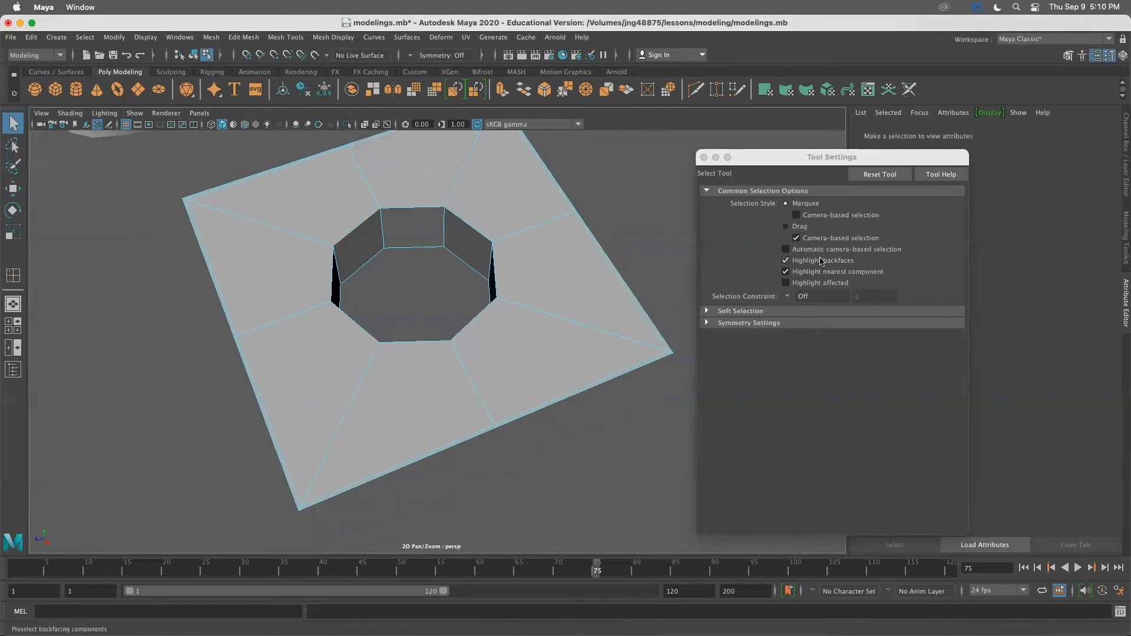
# Insert two edge loops close around the hole on the plate's upper face, using the Equal distance from edge position mode
pyautogui.press('y')
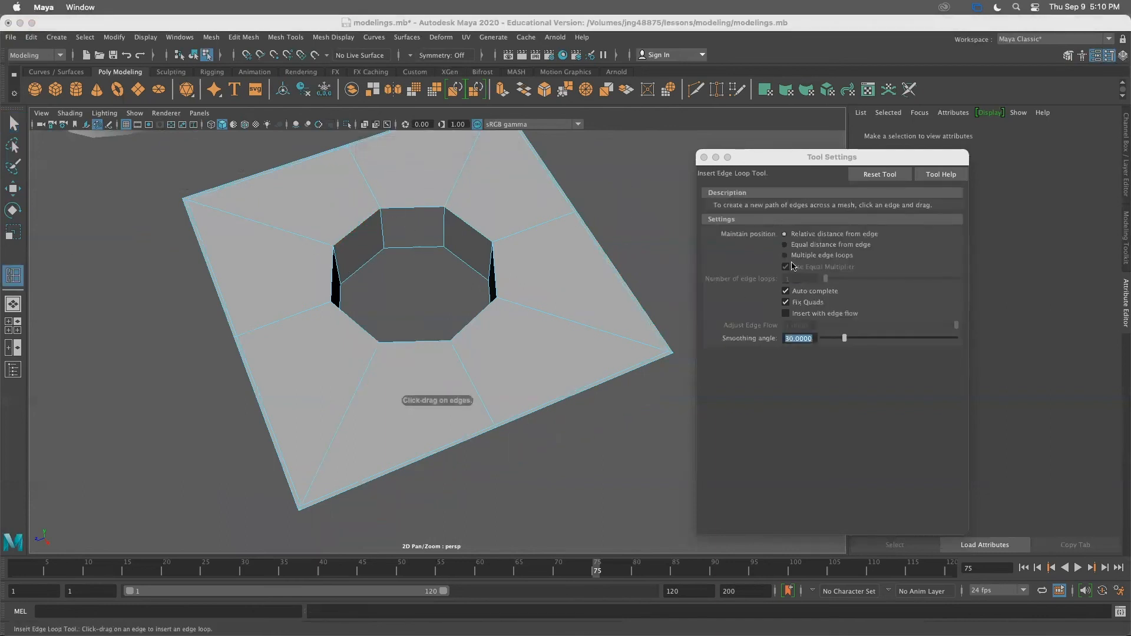
pyautogui.click(795, 245)
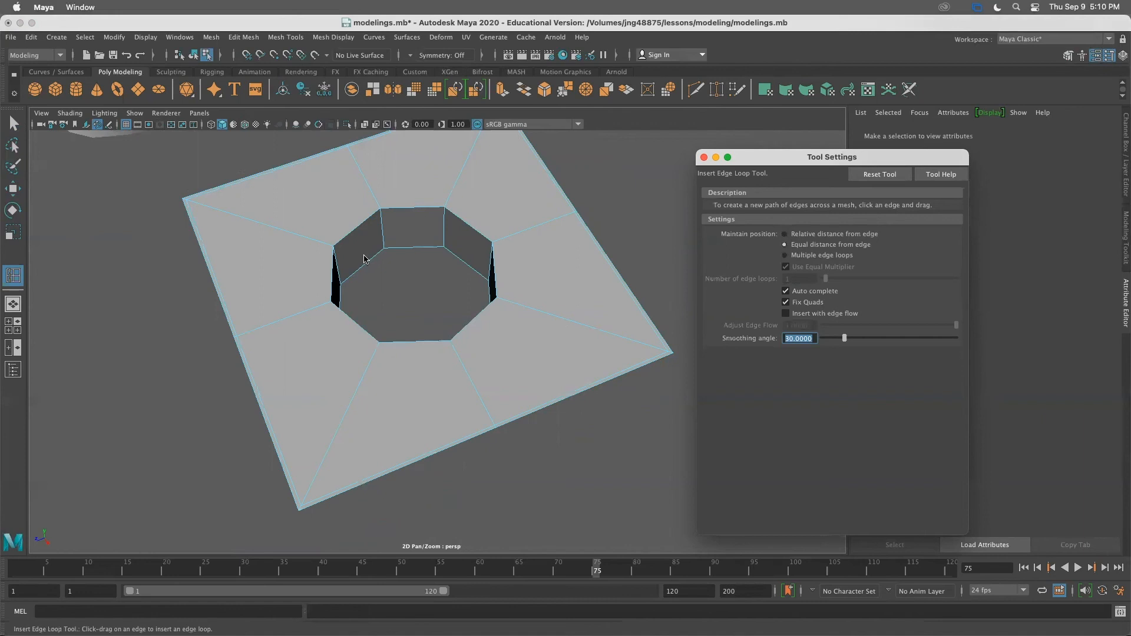
pyautogui.click(324, 249)
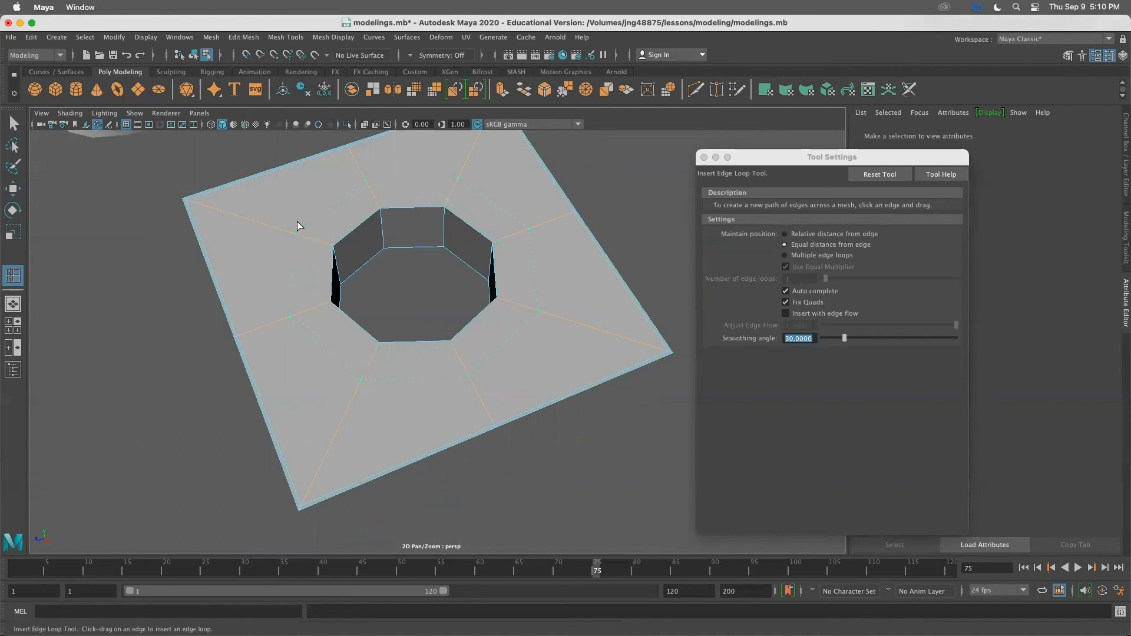
pyautogui.moveTo(330, 247); pyautogui.dragTo(333, 247)
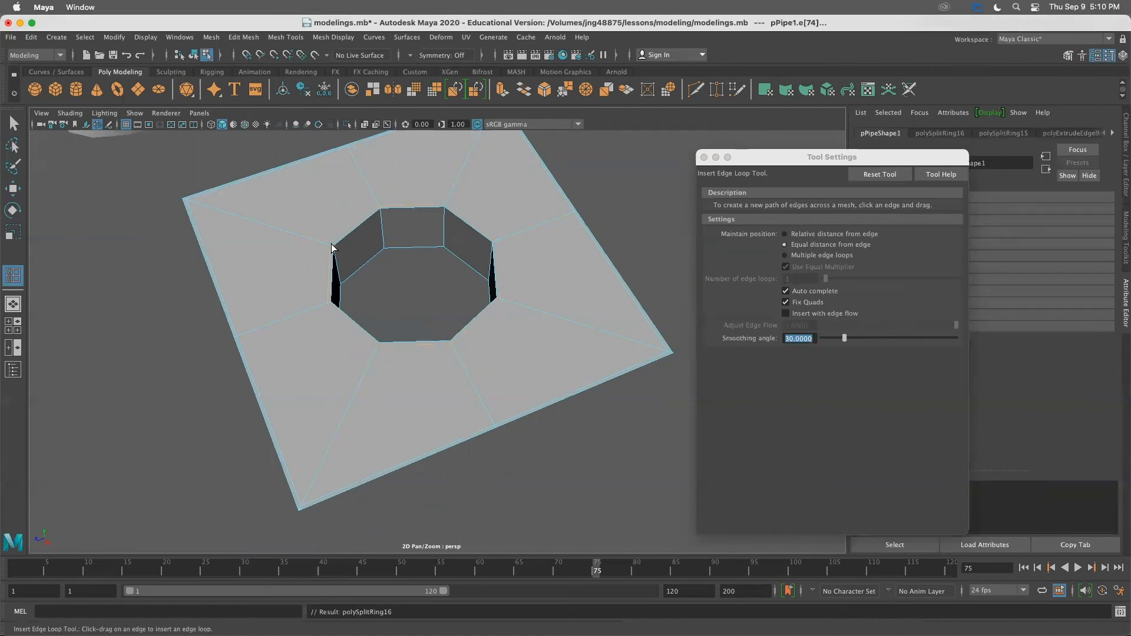
pyautogui.click(324, 250)
pyautogui.click(12, 122)
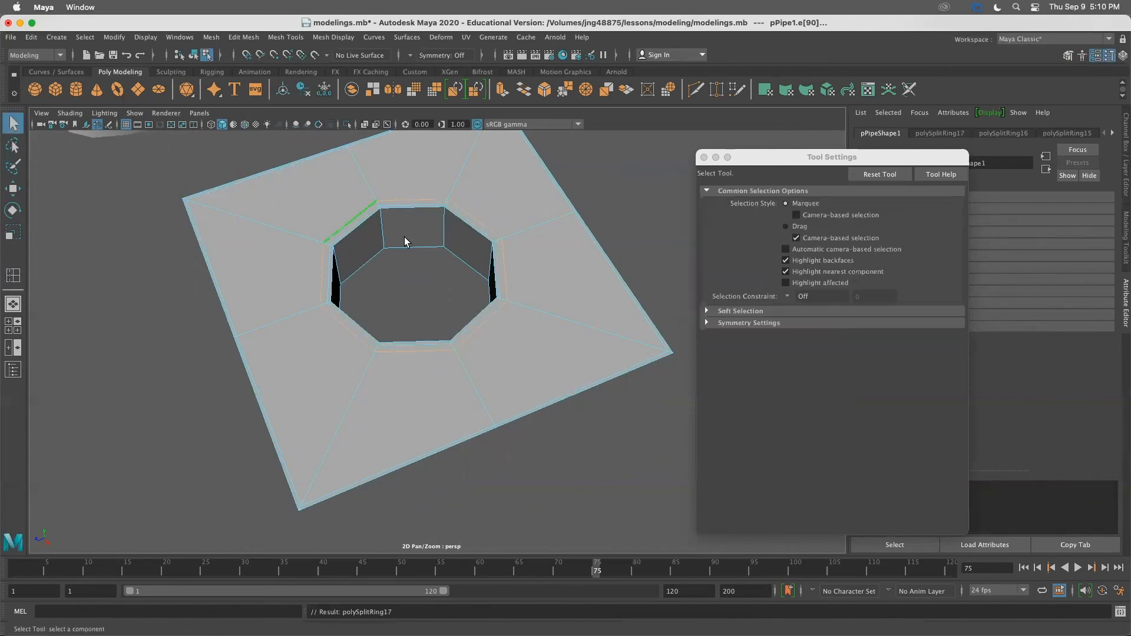
pyautogui.click(626, 195)
# Preview the plate smoothed, examine the roundness of its hole and outer corners, and return to the unsmoothed display
pyautogui.press('3')
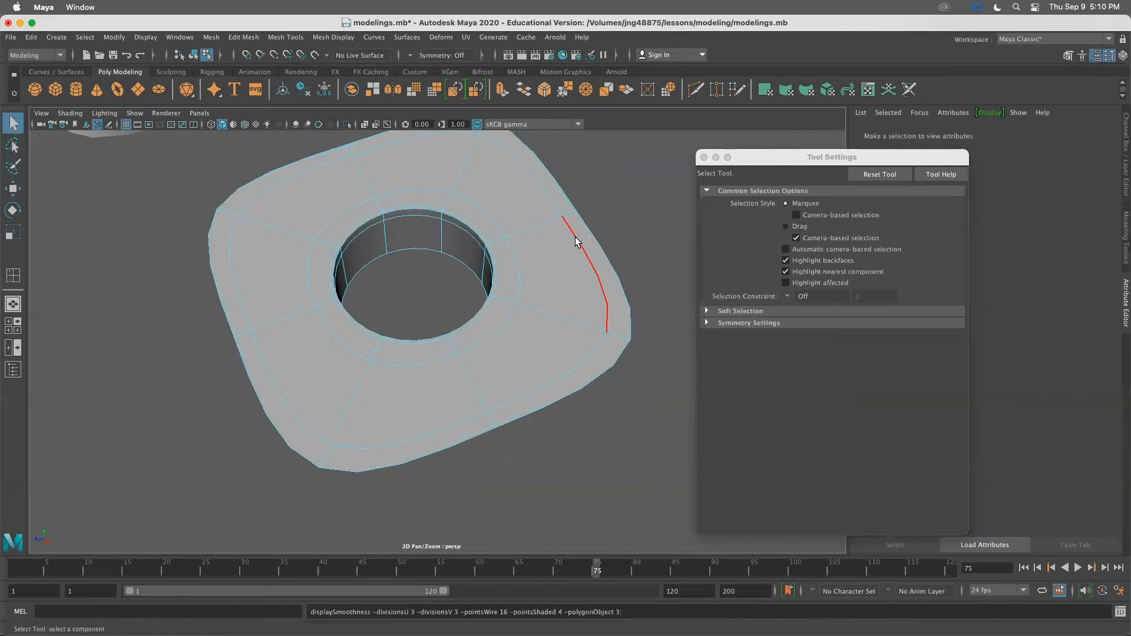
pyautogui.scroll(5, 404, 372)
pyautogui.scroll(-7, 405, 373)
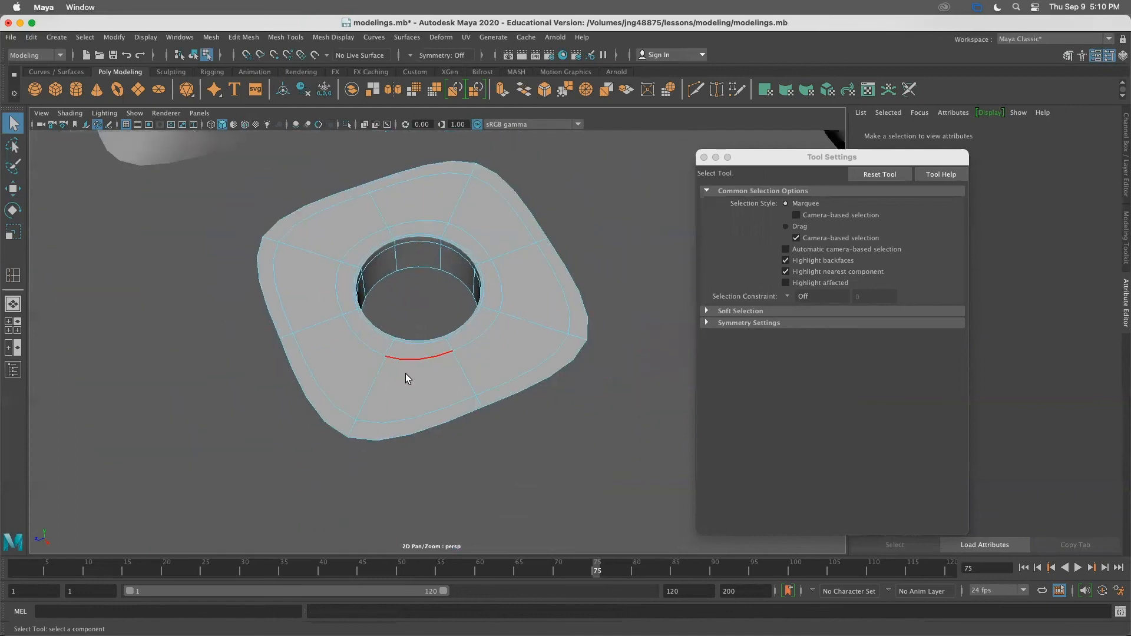
pyautogui.scroll(10, 405, 373)
pyautogui.scroll(-6, 368, 261)
pyautogui.press('1')
pyautogui.scroll(-8, 439, 381)
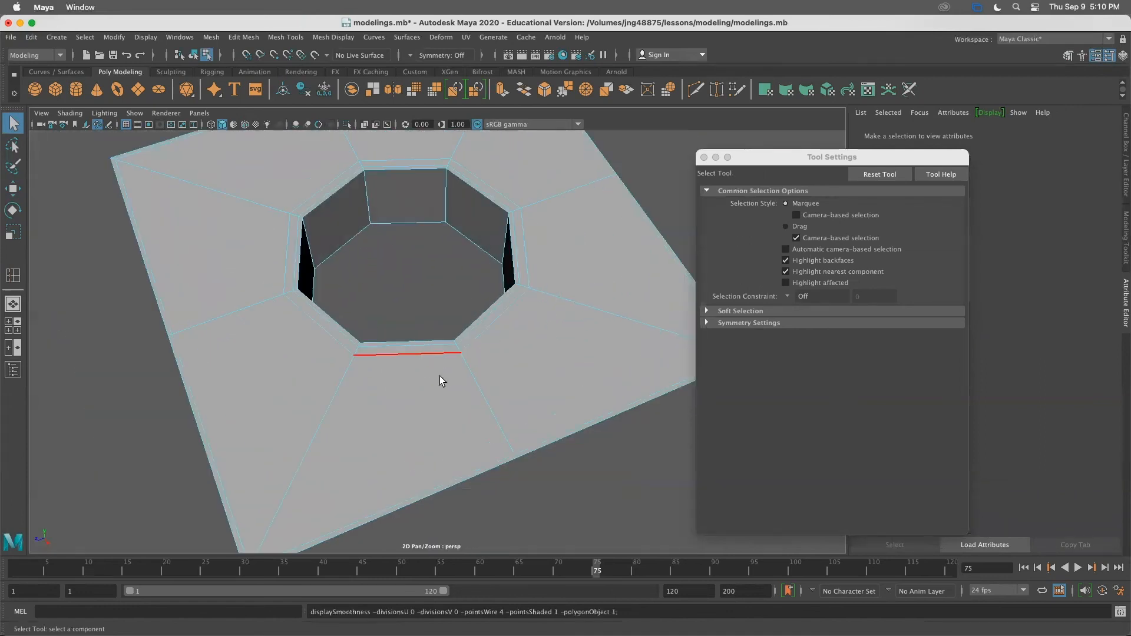
# Extrude the plate's outer square border edges straight down about 1.43 units in world space to form the block's side walls
pyautogui.moveTo(785, 157); pyautogui.dragTo(869, 264)
pyautogui.keyDown('alt'); pyautogui.moveTo(670, 248); pyautogui.dragTo(538, 243); pyautogui.keyUp('alt')
pyautogui.keyDown('alt'); pyautogui.moveTo(538, 242); pyautogui.dragTo(590, 277, button='right'); pyautogui.keyUp('alt')
pyautogui.keyDown('alt'); pyautogui.moveTo(590, 277); pyautogui.dragTo(513, 288); pyautogui.keyUp('alt')
pyautogui.click(546, 295)
pyautogui.doubleClick(556, 293)
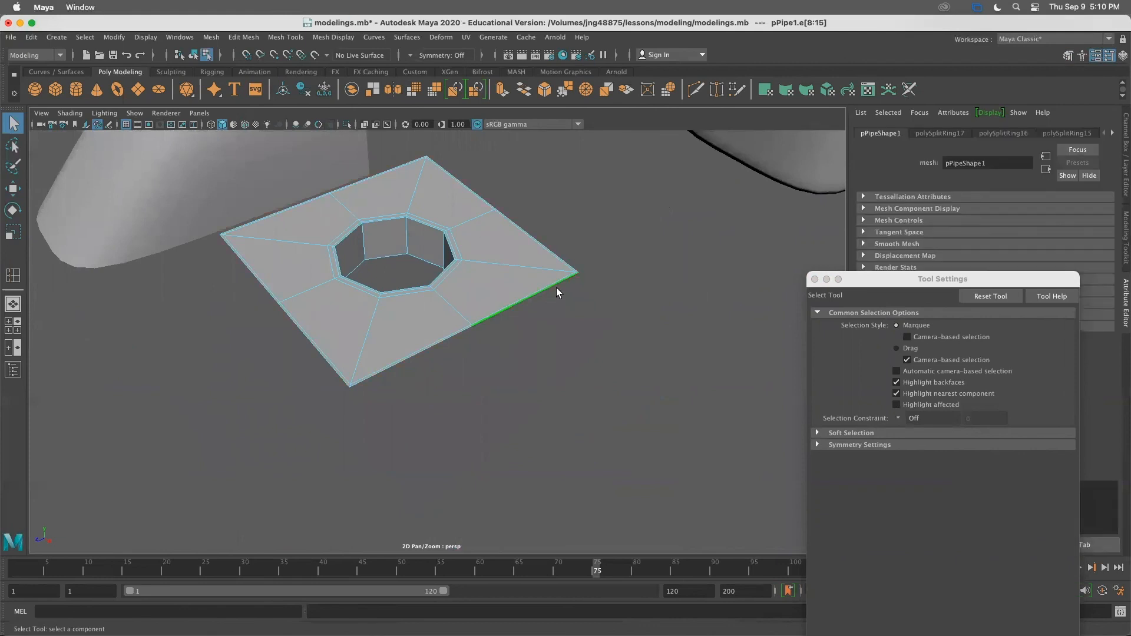
pyautogui.keyDown('alt'); pyautogui.moveTo(213, 241); pyautogui.dragTo(330, 366); pyautogui.keyUp('alt')
pyautogui.keyDown('alt'); pyautogui.moveTo(465, 265); pyautogui.dragTo(435, 240); pyautogui.keyUp('alt')
pyautogui.hotkey('ctrl', 'e')
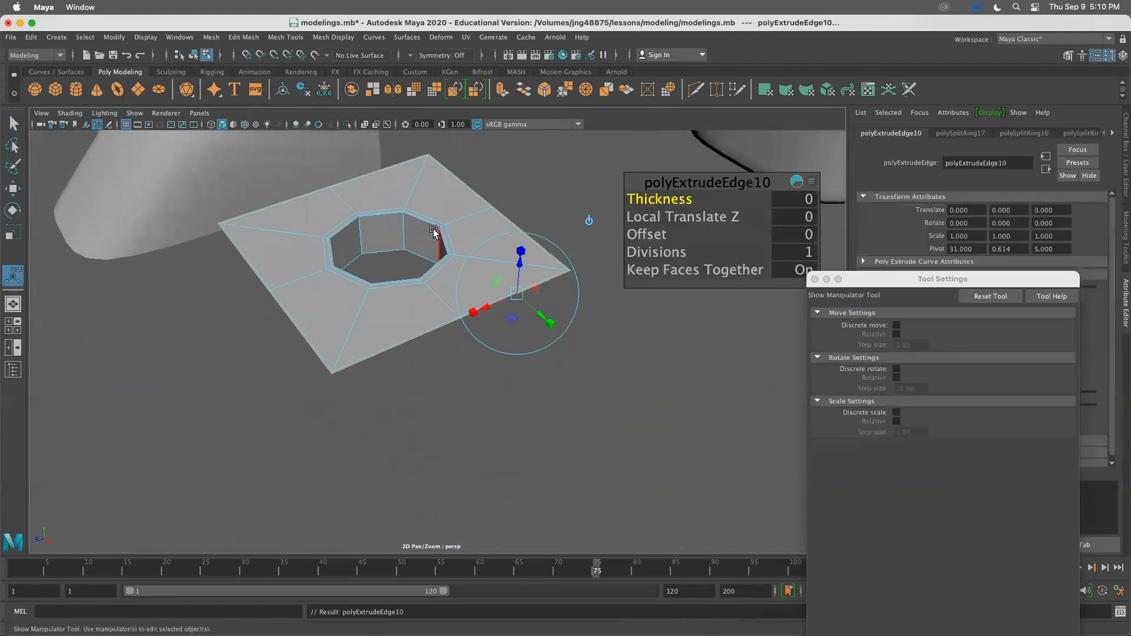
pyautogui.click(589, 220)
pyautogui.moveTo(383, 224); pyautogui.dragTo(391, 309)
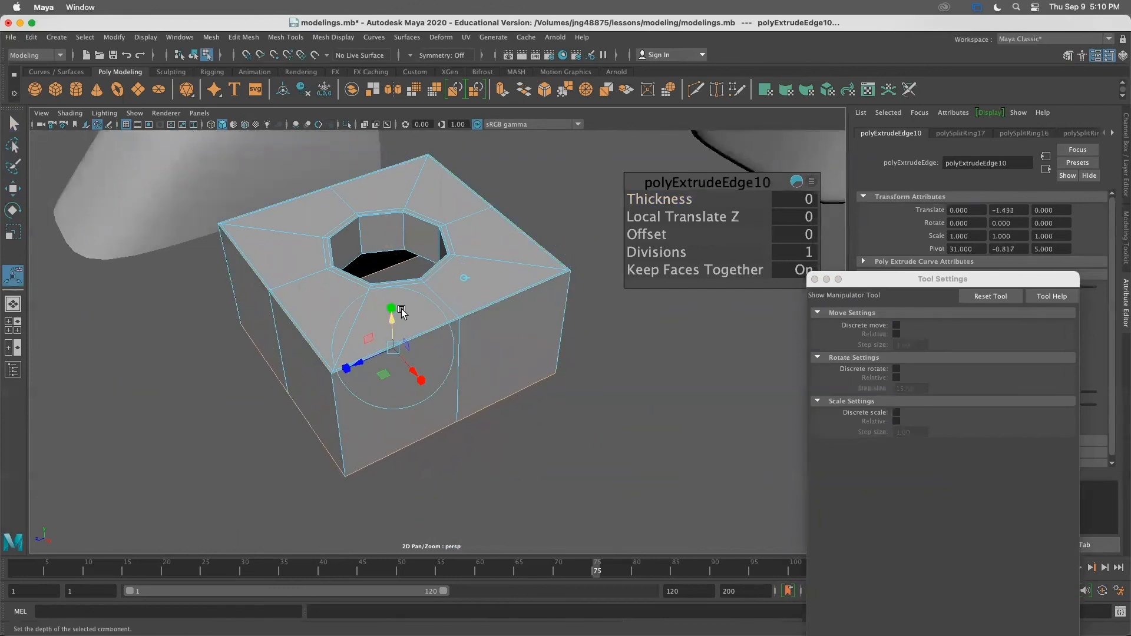
pyautogui.click(15, 124)
pyautogui.click(603, 237)
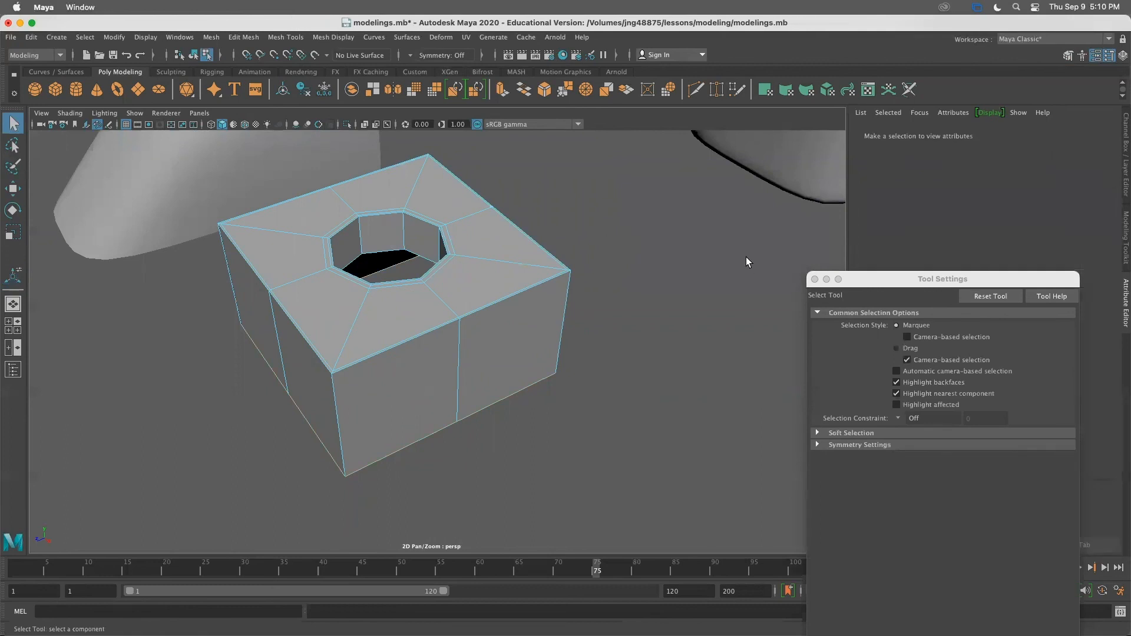
# Preview the extruded block smoothed and return to the unsmoothed display
pyautogui.keyDown('alt'); pyautogui.moveTo(746, 257); pyautogui.dragTo(561, 188, button='right'); pyautogui.keyUp('alt')
pyautogui.press('3')
pyautogui.moveTo(599, 295)
pyautogui.keyDown('alt'); pyautogui.mouseDown()
pyautogui.moveTo(558, 303)
pyautogui.moveTo(621, 312)
pyautogui.moveTo(598, 293)
pyautogui.moveTo(641, 300)
pyautogui.moveTo(589, 279)
pyautogui.mouseUp(); pyautogui.keyUp('alt')
pyautogui.press('1')
# Close the block's open underside by filling the hole bounded by its lower square border edges
pyautogui.keyDown('alt'); pyautogui.moveTo(540, 306); pyautogui.dragTo(518, 202); pyautogui.keyUp('alt')
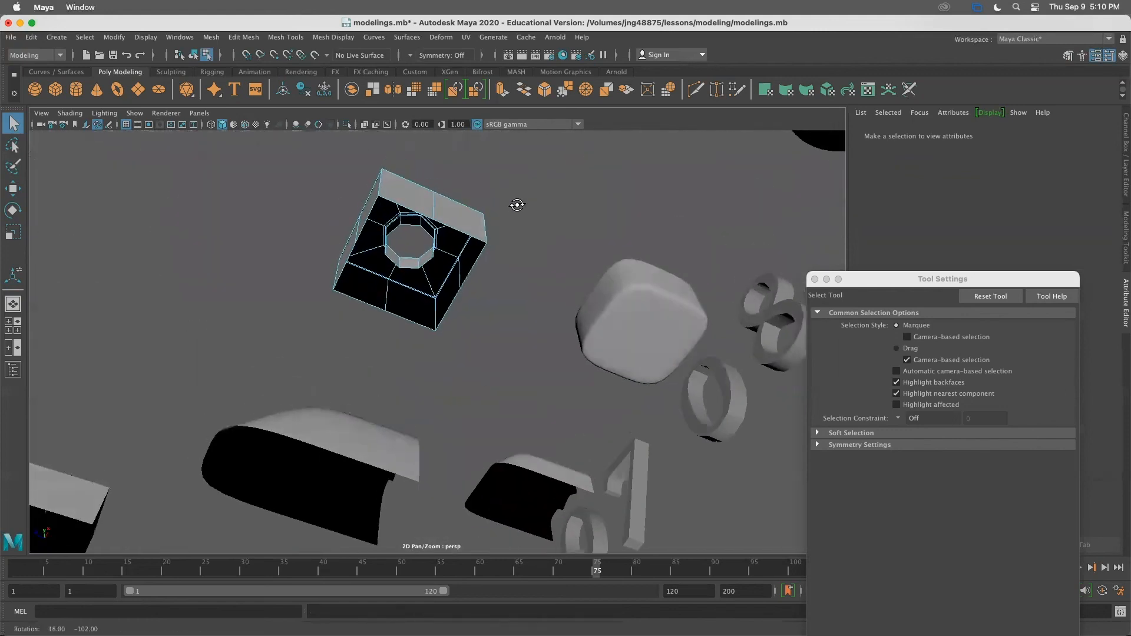
pyautogui.keyDown('alt'); pyautogui.moveTo(518, 202); pyautogui.dragTo(518, 285, button='right'); pyautogui.keyUp('alt')
pyautogui.click(641, 321)
pyautogui.keyDown('alt'); pyautogui.moveTo(640, 321); pyautogui.dragTo(386, 271); pyautogui.keyUp('alt')
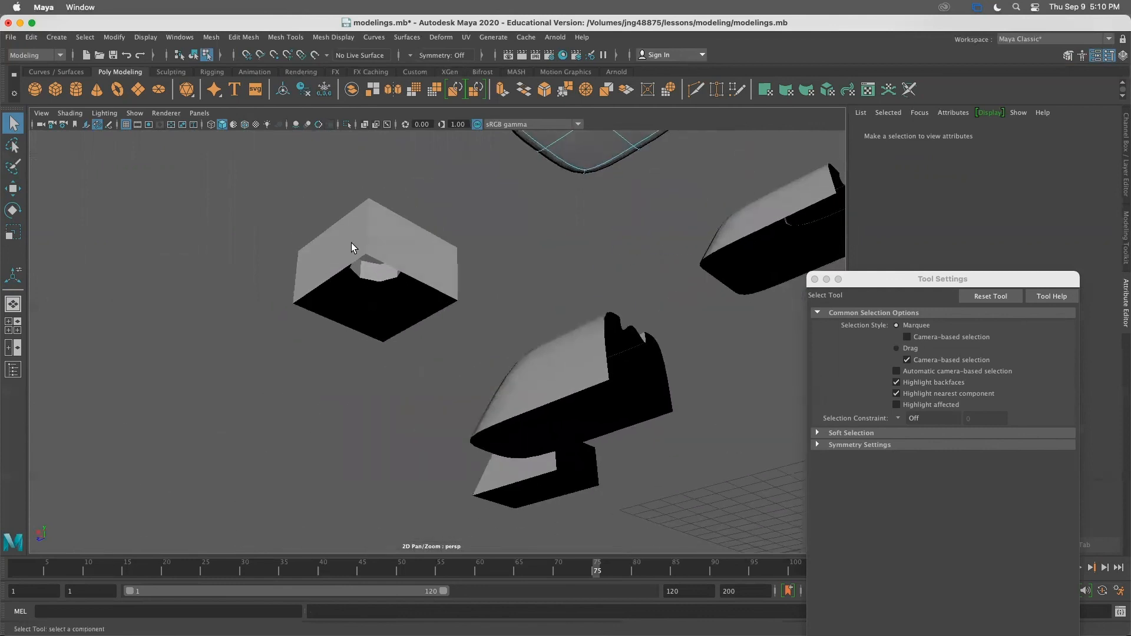
pyautogui.press('F10')
pyautogui.moveTo(365, 240); pyautogui.dragTo(375, 210, button='right')
pyautogui.doubleClick(400, 267)
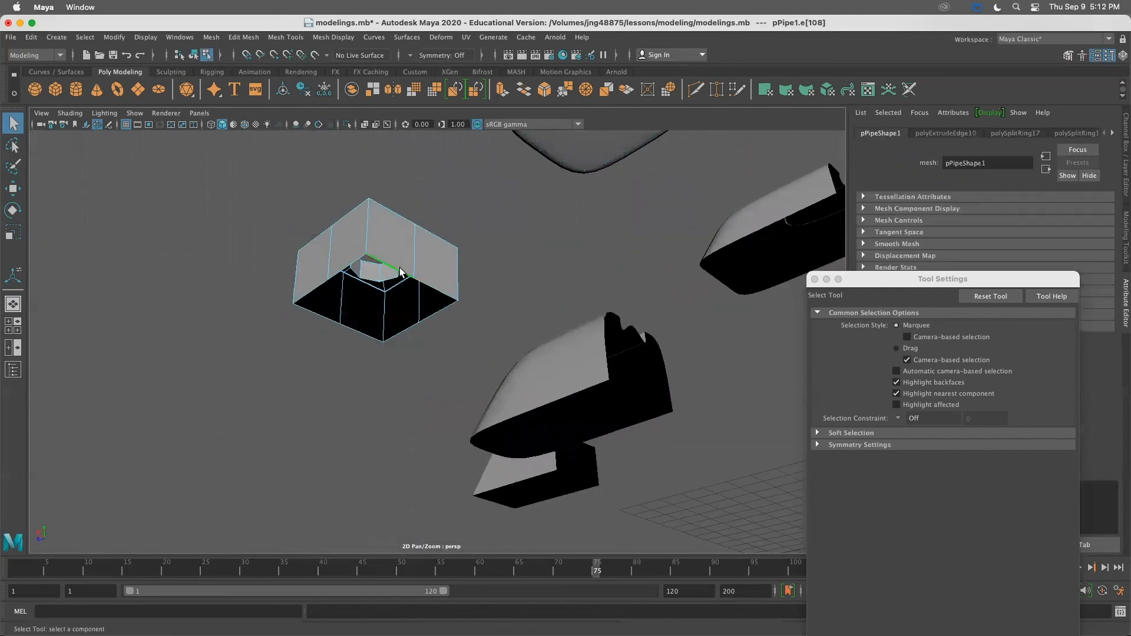
pyautogui.keyDown('alt'); pyautogui.moveTo(436, 357); pyautogui.dragTo(248, 164); pyautogui.keyUp('alt')
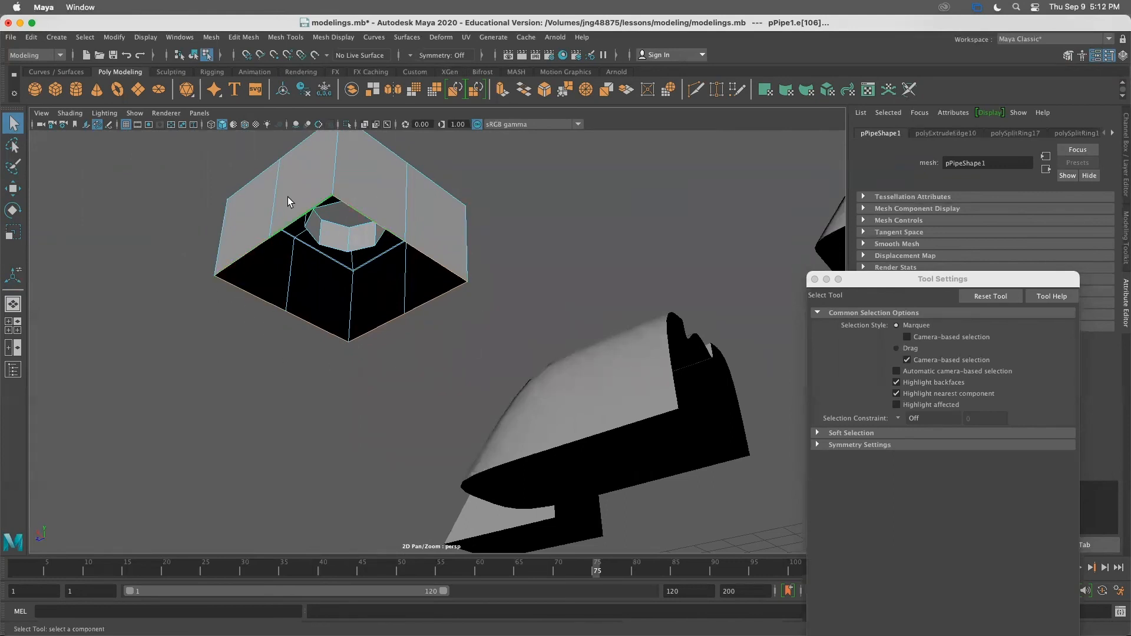
pyautogui.moveTo(307, 372)
pyautogui.keyDown('alt'); pyautogui.mouseDown()
pyautogui.moveTo(324, 389)
pyautogui.moveTo(442, 397)
pyautogui.moveTo(414, 348)
pyautogui.moveTo(293, 371)
pyautogui.mouseUp(); pyautogui.keyUp('alt')
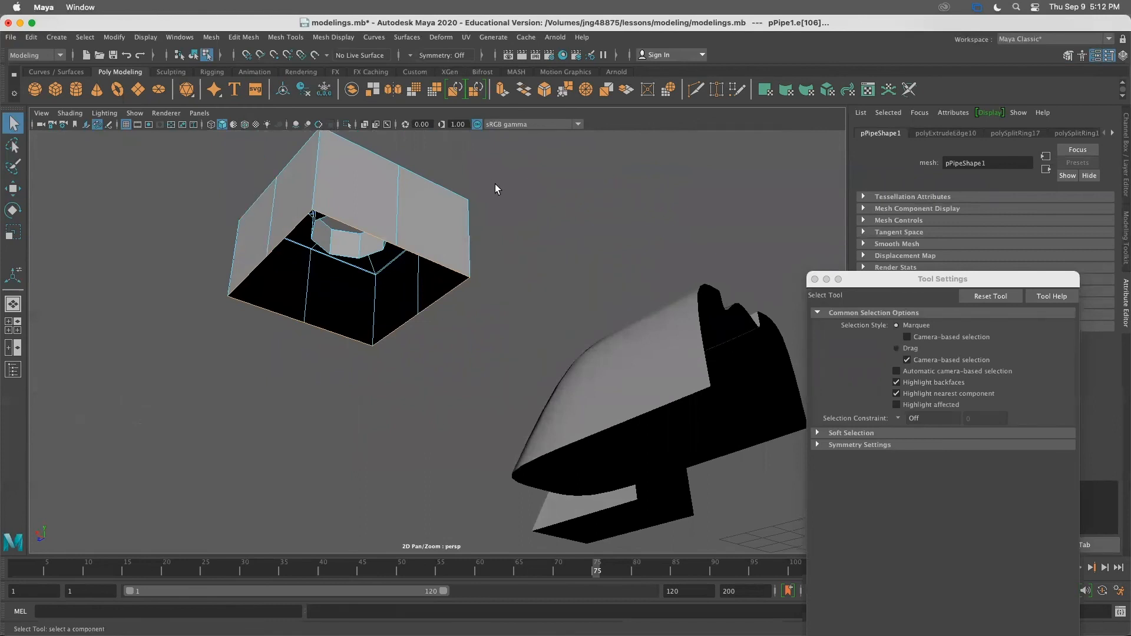
pyautogui.click(511, 243)
pyautogui.click(289, 236)
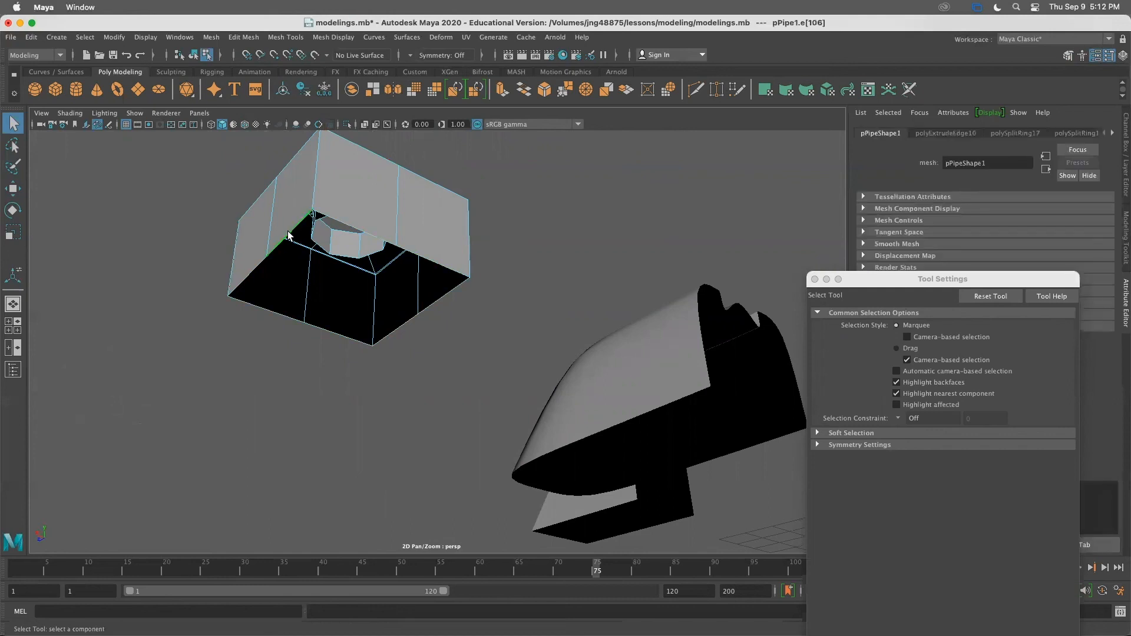
pyautogui.keyDown('shift'); pyautogui.click(260, 259); pyautogui.keyUp('shift')
pyautogui.click(211, 37)
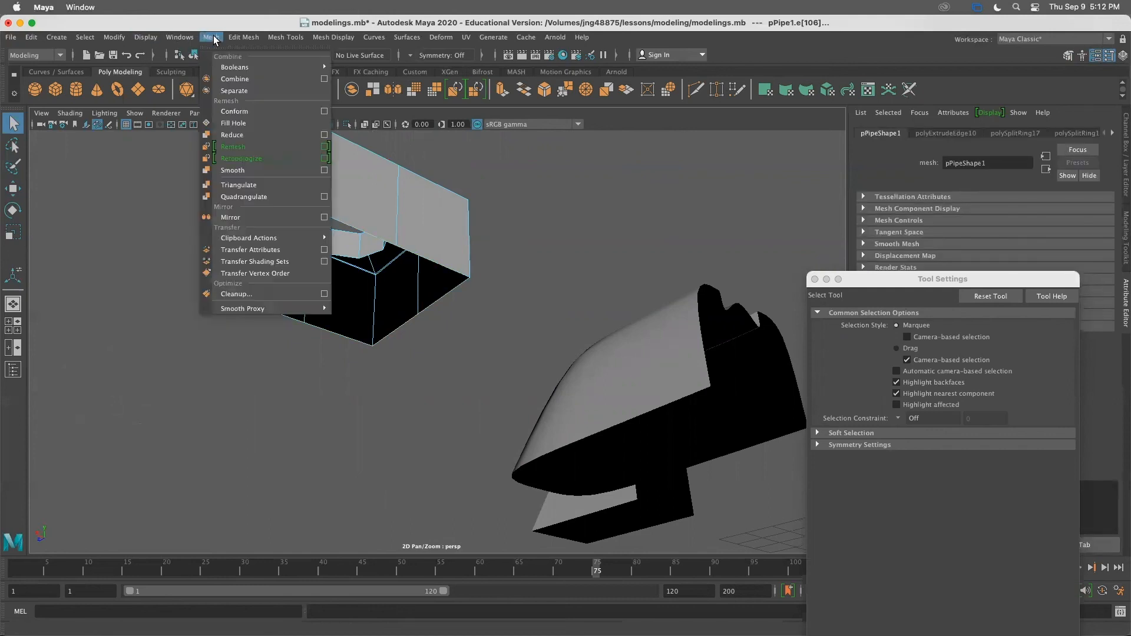
pyautogui.click(235, 127)
# Fill the open border at the lower end of the octagonal hole to give the recess a floor
pyautogui.keyDown('alt'); pyautogui.moveTo(466, 238); pyautogui.dragTo(533, 345); pyautogui.keyUp('alt')
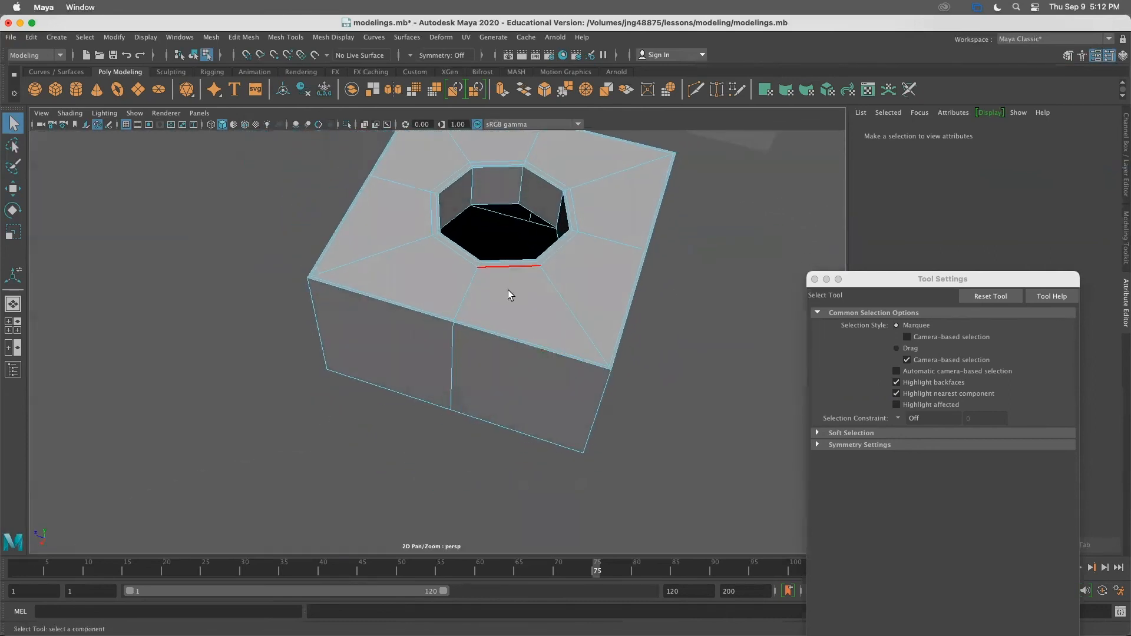
pyautogui.click(491, 207)
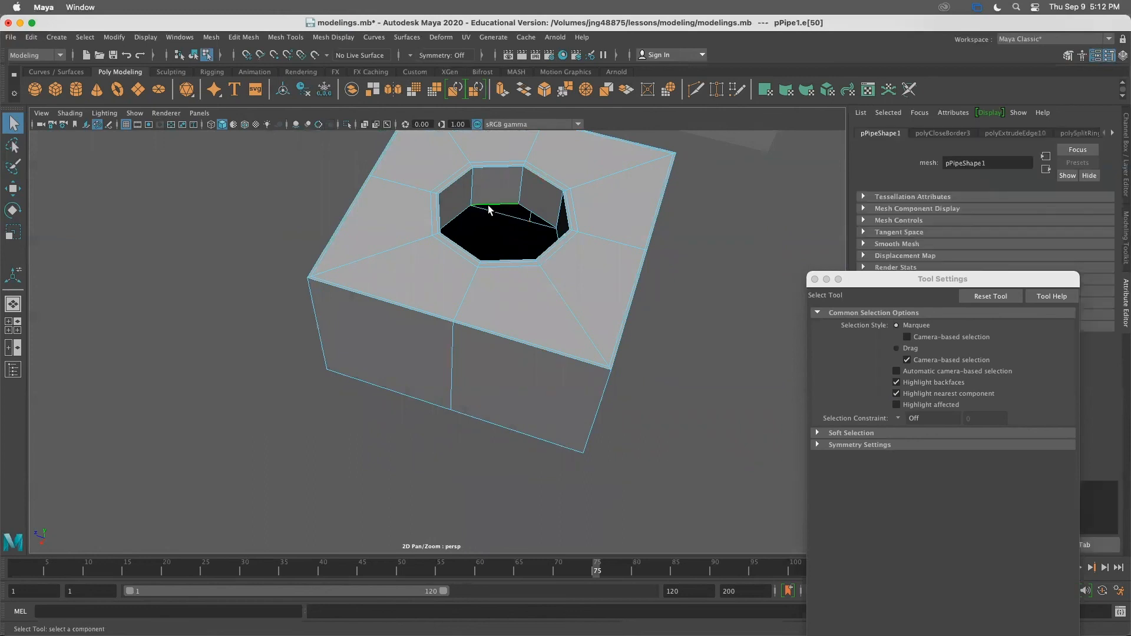
pyautogui.click(211, 37)
pyautogui.click(230, 125)
pyautogui.keyDown('alt'); pyautogui.moveTo(706, 293); pyautogui.dragTo(692, 265); pyautogui.keyUp('alt')
pyautogui.click(691, 265)
# Preview the closed block smoothed, compare its side profile with reference 08, and return to the unsmoothed display
pyautogui.moveTo(537, 223)
pyautogui.keyDown('alt'); pyautogui.mouseDown()
pyautogui.moveTo(548, 253)
pyautogui.moveTo(542, 242)
pyautogui.mouseUp(); pyautogui.keyUp('alt')
pyautogui.keyDown('alt'); pyautogui.moveTo(506, 245); pyautogui.dragTo(447, 287, button='middle'); pyautogui.keyUp('alt')
pyautogui.keyDown('alt'); pyautogui.moveTo(446, 288); pyautogui.dragTo(413, 270, button='right'); pyautogui.keyUp('alt')
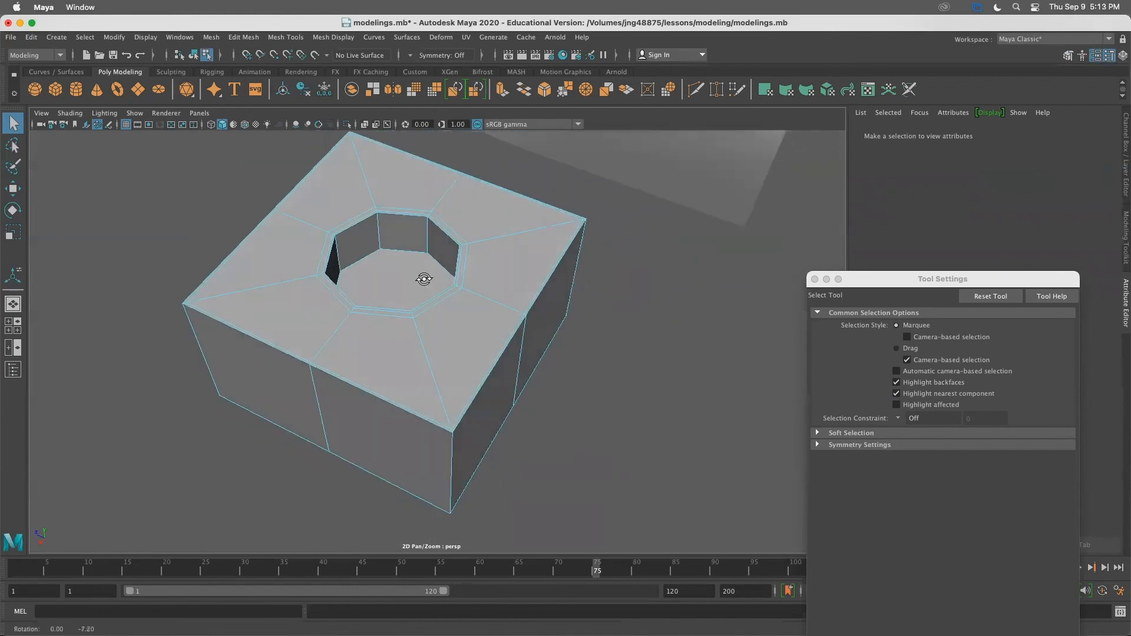
pyautogui.press('3')
pyautogui.scroll(3, 423, 290)
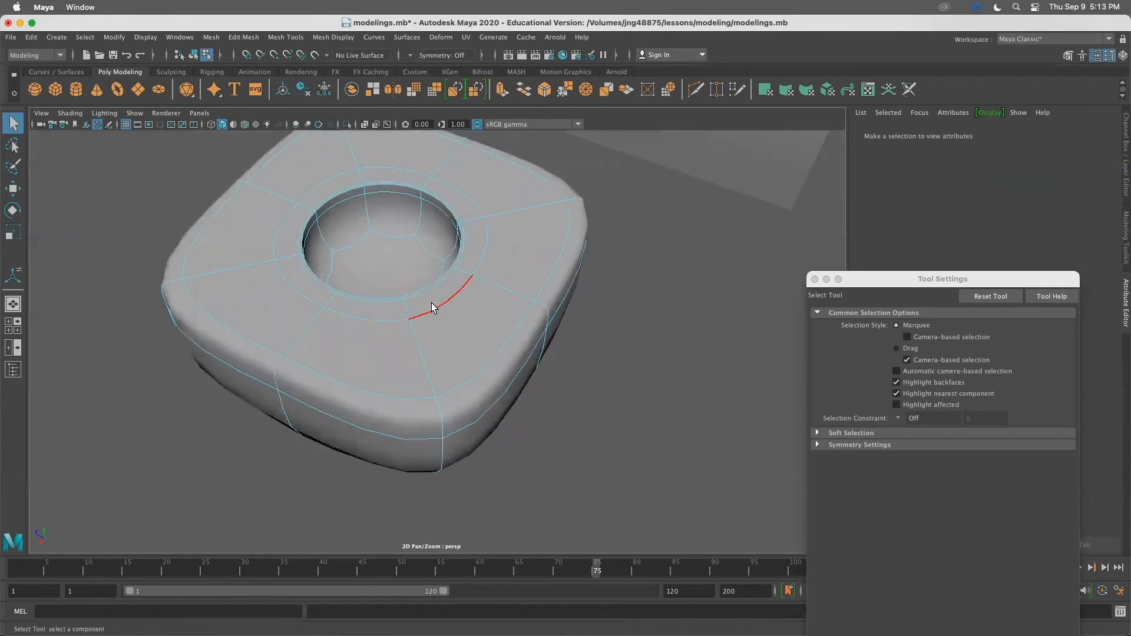
pyautogui.scroll(-6, 431, 303)
pyautogui.keyDown('alt'); pyautogui.moveTo(551, 271); pyautogui.dragTo(454, 384, button='middle'); pyautogui.keyUp('alt')
pyautogui.keyDown('alt'); pyautogui.moveTo(454, 384); pyautogui.dragTo(589, 371); pyautogui.keyUp('alt')
pyautogui.keyDown('alt'); pyautogui.moveTo(492, 172); pyautogui.dragTo(489, 311, button='middle'); pyautogui.keyUp('alt')
pyautogui.keyDown('alt'); pyautogui.moveTo(543, 326); pyautogui.dragTo(486, 330); pyautogui.keyUp('alt')
pyautogui.keyDown('alt'); pyautogui.moveTo(531, 302); pyautogui.dragTo(461, 171, button='middle'); pyautogui.keyUp('alt')
pyautogui.keyDown('alt'); pyautogui.moveTo(460, 283); pyautogui.dragTo(461, 224); pyautogui.keyUp('alt')
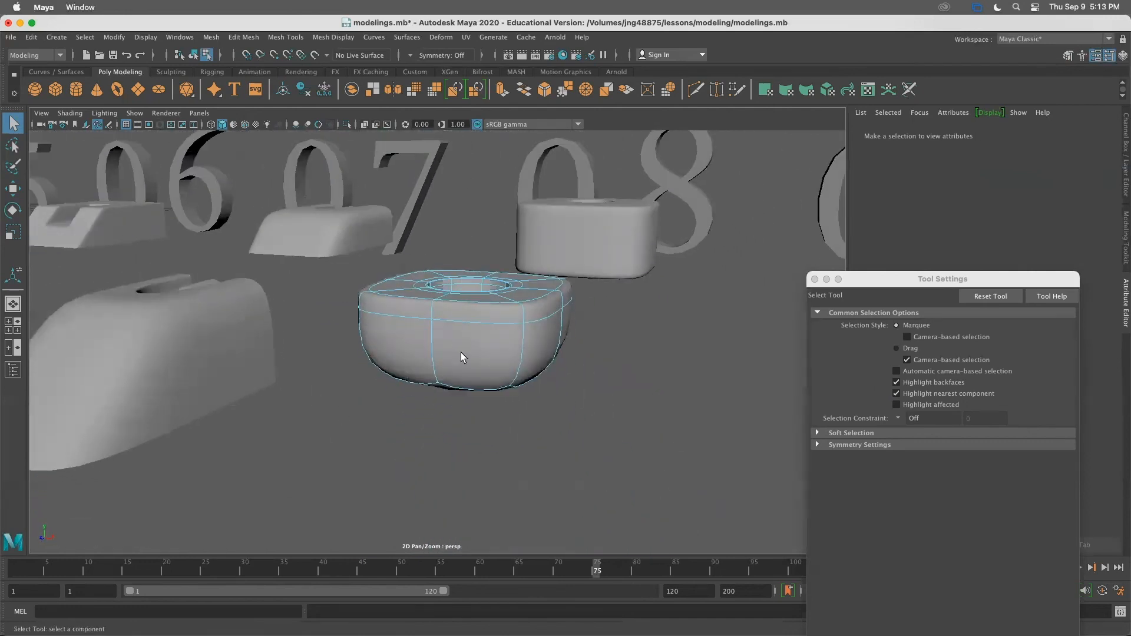
pyautogui.keyDown('alt'); pyautogui.moveTo(461, 352); pyautogui.dragTo(463, 400); pyautogui.keyUp('alt')
pyautogui.press('1')
# Preview the block smoothed again, examine its recess from above, and switch smoothing off
pyautogui.keyDown('alt'); pyautogui.moveTo(479, 358); pyautogui.dragTo(451, 354); pyautogui.keyUp('alt')
pyautogui.press('3')
pyautogui.scroll(3, 465, 358)
pyautogui.keyDown('alt'); pyautogui.moveTo(450, 354); pyautogui.dragTo(450, 311, button='middle'); pyautogui.keyUp('alt')
pyautogui.moveTo(434, 351)
pyautogui.keyDown('alt'); pyautogui.mouseDown()
pyautogui.moveTo(459, 422)
pyautogui.moveTo(559, 200)
pyautogui.moveTo(563, 214)
pyautogui.mouseUp(); pyautogui.keyUp('alt')
pyautogui.keyDown('alt'); pyautogui.moveTo(432, 302); pyautogui.dragTo(504, 177, button='middle'); pyautogui.keyUp('alt')
pyautogui.keyDown('alt'); pyautogui.moveTo(496, 320); pyautogui.dragTo(507, 275, button='middle'); pyautogui.keyUp('alt')
pyautogui.press('1')
# Insert 4 evenly spaced edge loops around the recess's inner wall with the Insert Edge Loop tool's Multiple edge loops mode
pyautogui.keyDown('alt'); pyautogui.moveTo(505, 289); pyautogui.dragTo(603, 330, button='right'); pyautogui.keyUp('alt')
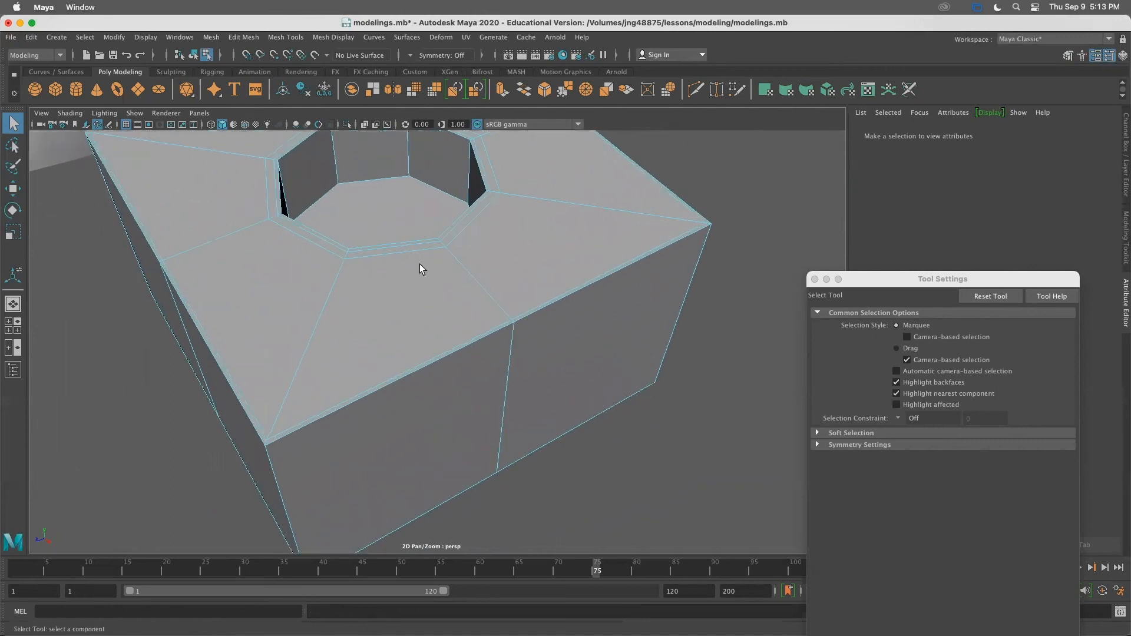
pyautogui.keyDown('alt'); pyautogui.moveTo(420, 264); pyautogui.dragTo(499, 330, button='middle'); pyautogui.keyUp('alt')
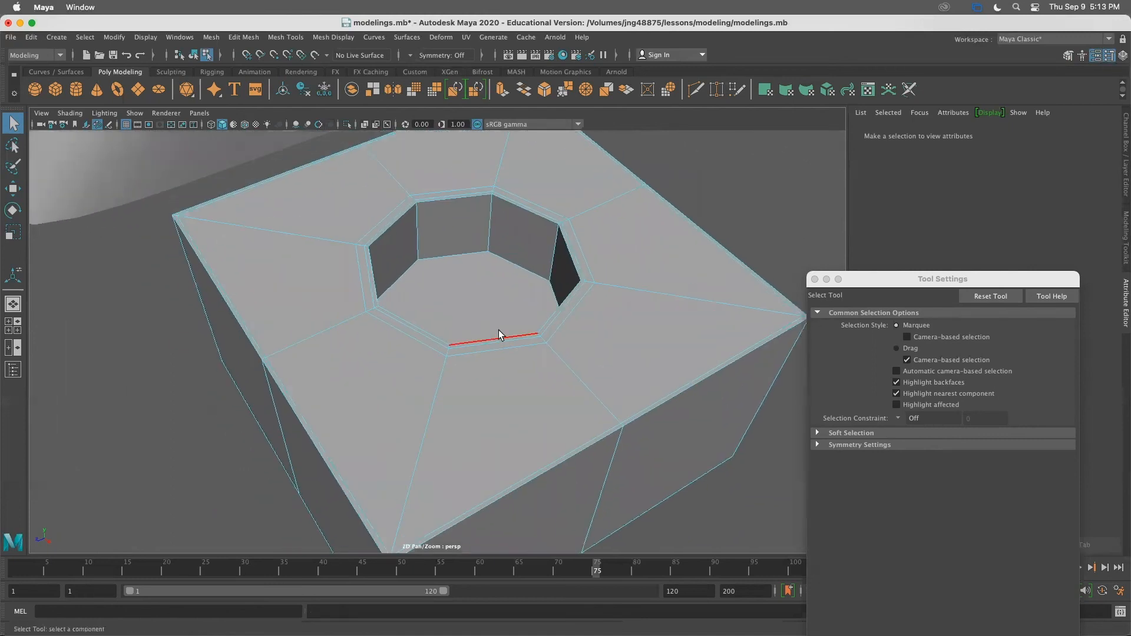
pyautogui.click(275, 36)
pyautogui.click(300, 125)
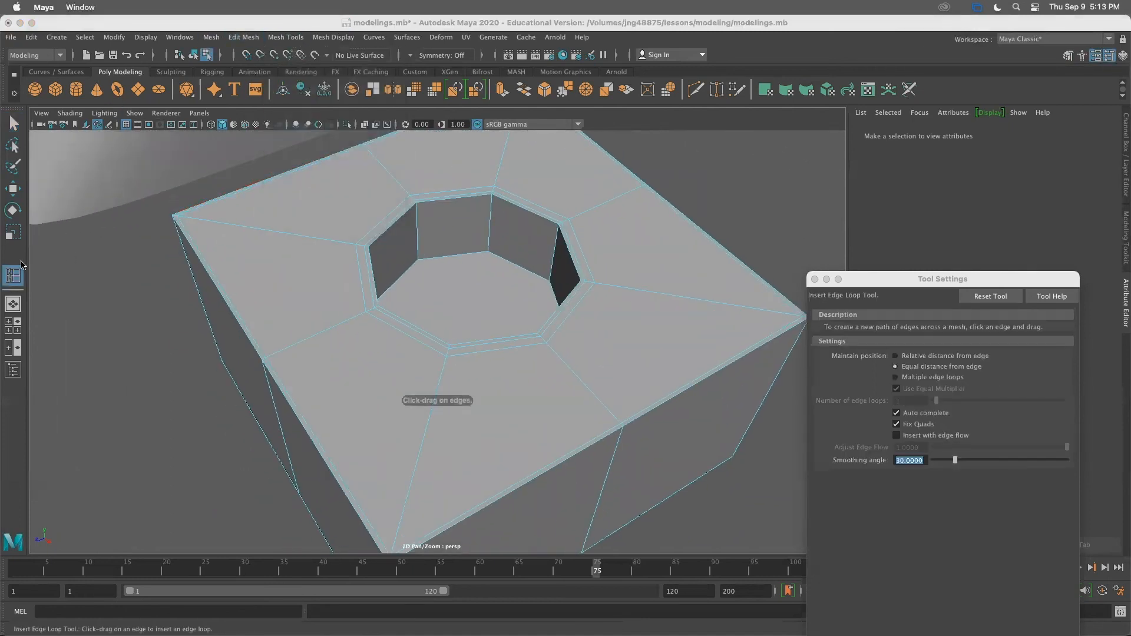
pyautogui.click(872, 291)
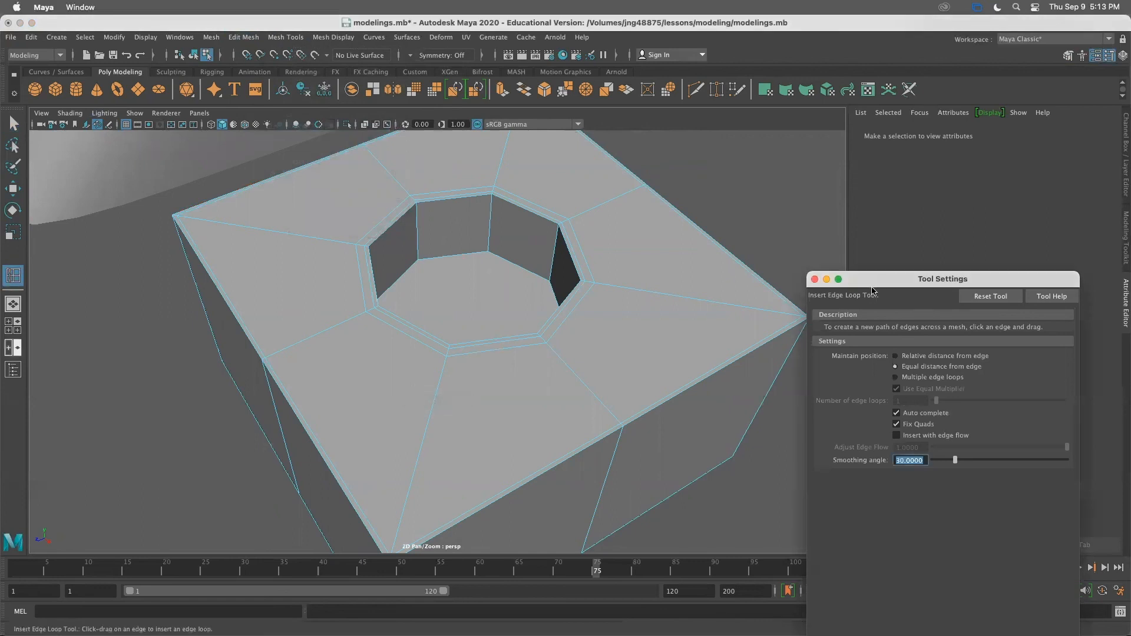
pyautogui.moveTo(873, 280); pyautogui.dragTo(857, 137)
pyautogui.click(892, 233)
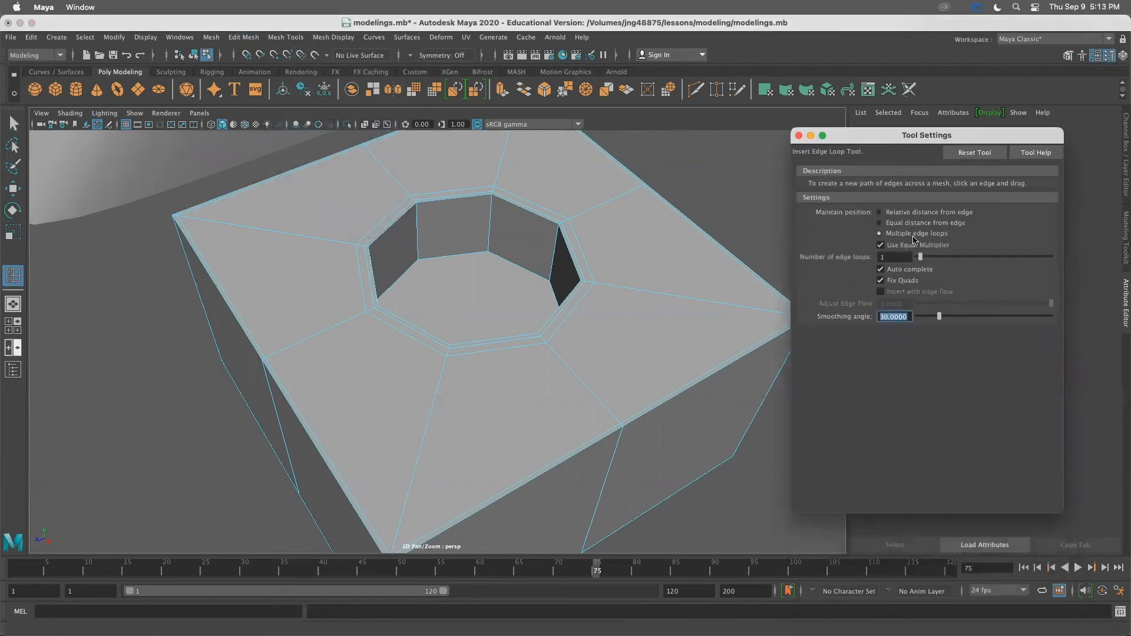
pyautogui.doubleClick(896, 260)
pyautogui.click(491, 216)
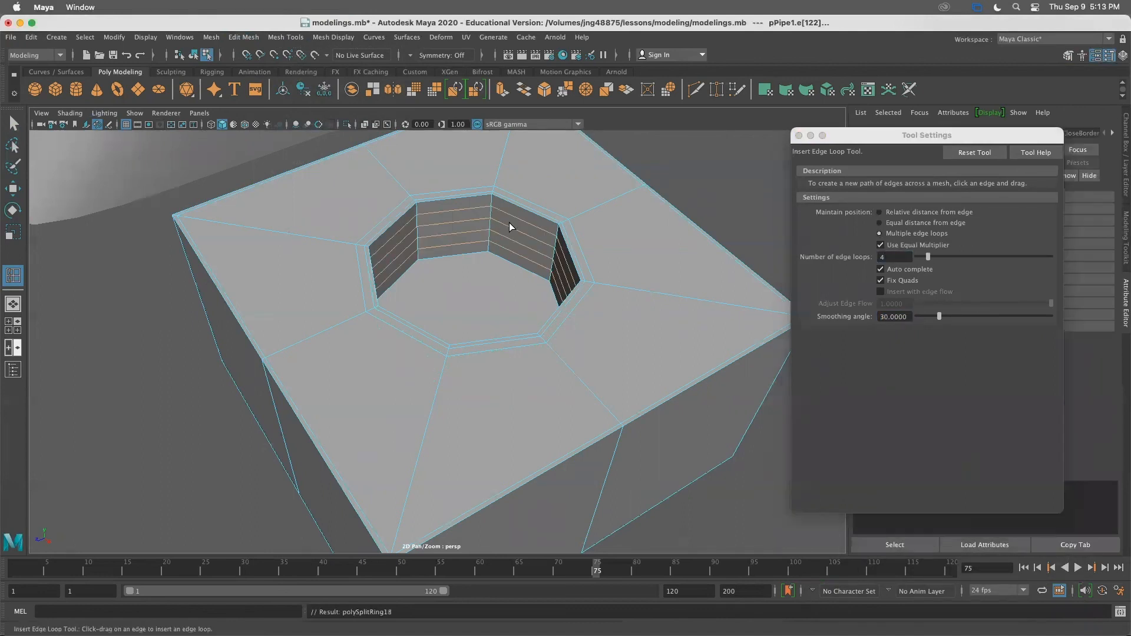
pyautogui.click(13, 123)
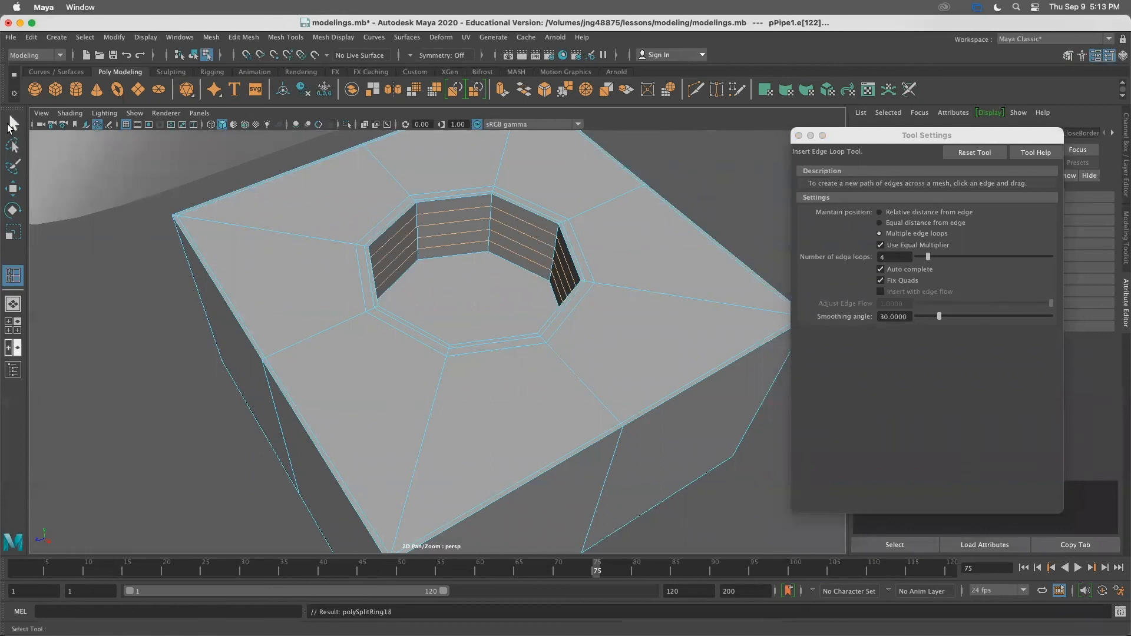
pyautogui.click(669, 168)
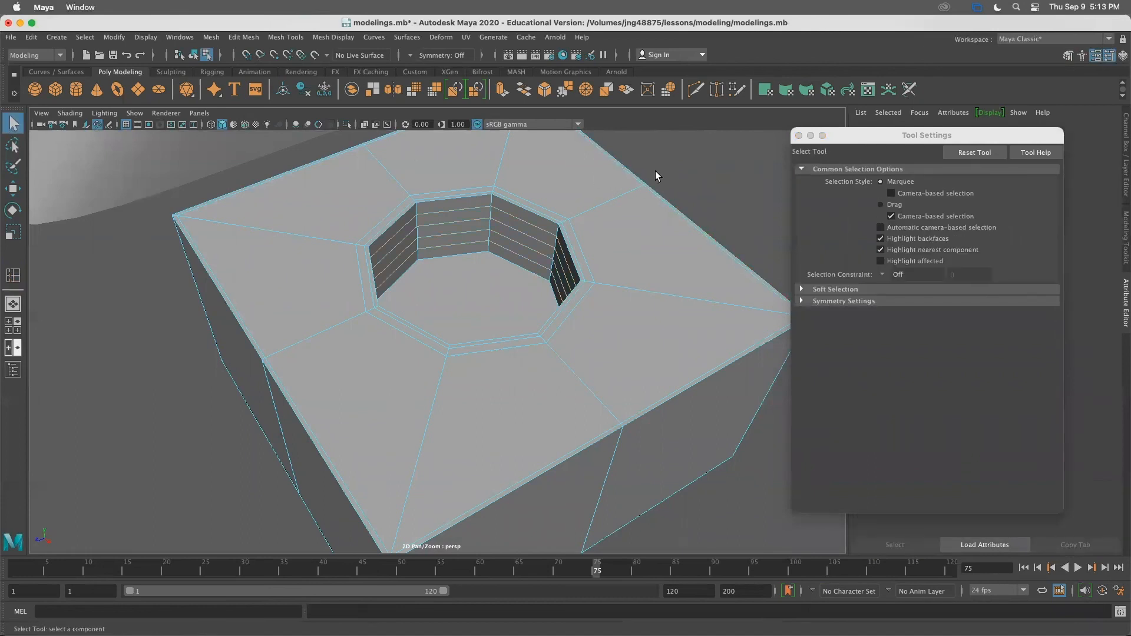
# Preview the block smoothed with the recess wall's edge loops and return to the unsmoothed display
pyautogui.press('3')
pyautogui.moveTo(586, 278)
pyautogui.keyDown('alt'); pyautogui.mouseDown()
pyautogui.moveTo(577, 269)
pyautogui.moveTo(583, 275)
pyautogui.mouseUp(); pyautogui.keyUp('alt')
pyautogui.press('1')
# Move the lowest edge loop on the recess wall straight down, close to the recess floor
pyautogui.keyDown('alt'); pyautogui.moveTo(586, 279); pyautogui.dragTo(667, 285, button='right'); pyautogui.keyUp('alt')
pyautogui.keyDown('alt'); pyautogui.moveTo(667, 286); pyautogui.dragTo(441, 288); pyautogui.keyUp('alt')
pyautogui.keyDown('alt'); pyautogui.moveTo(354, 303); pyautogui.dragTo(447, 289); pyautogui.keyUp('alt')
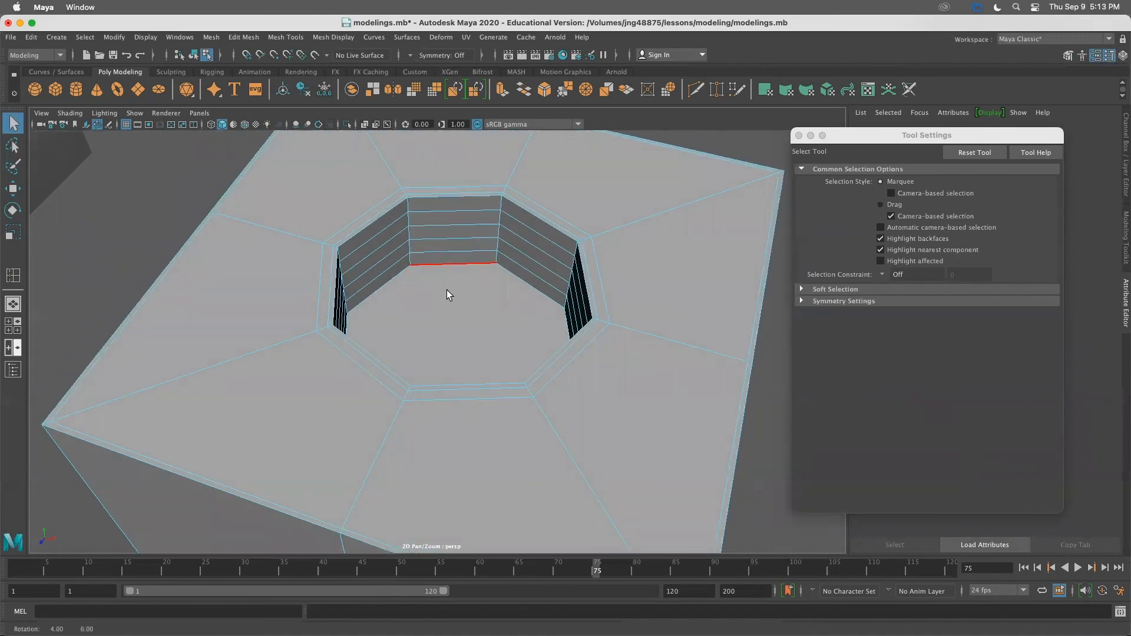
pyautogui.doubleClick(448, 252)
pyautogui.keyDown('alt'); pyautogui.moveTo(449, 252); pyautogui.dragTo(598, 224); pyautogui.keyUp('alt')
pyautogui.press('w')
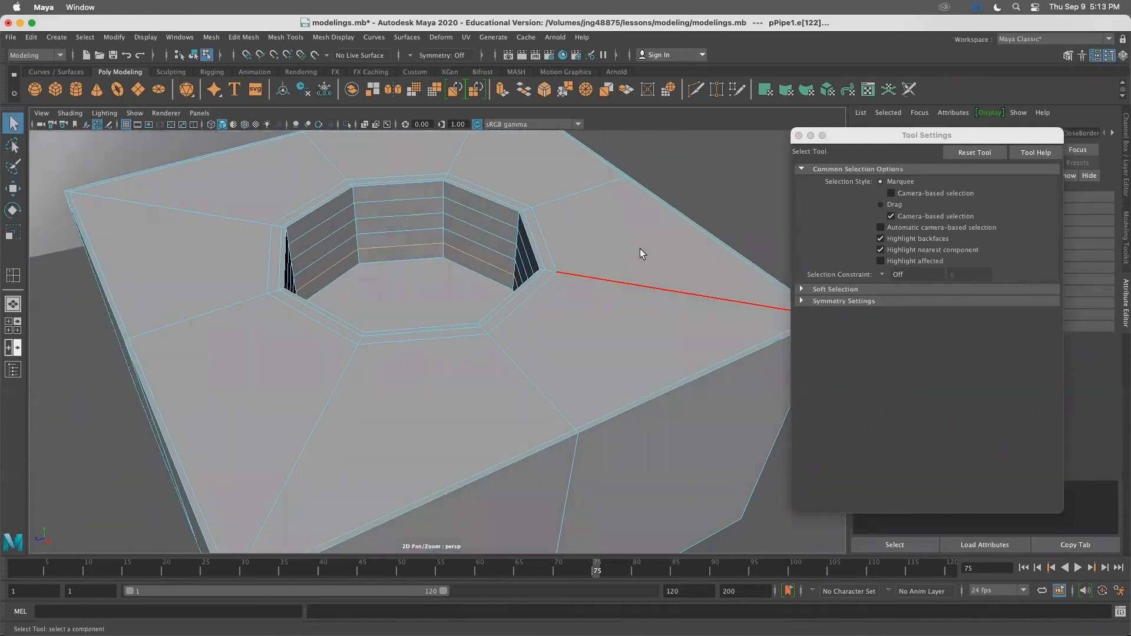
pyautogui.moveTo(409, 255)
pyautogui.mouseDown()
pyautogui.moveTo(409, 273)
pyautogui.moveTo(393, 263)
pyautogui.moveTo(407, 273)
pyautogui.mouseUp()
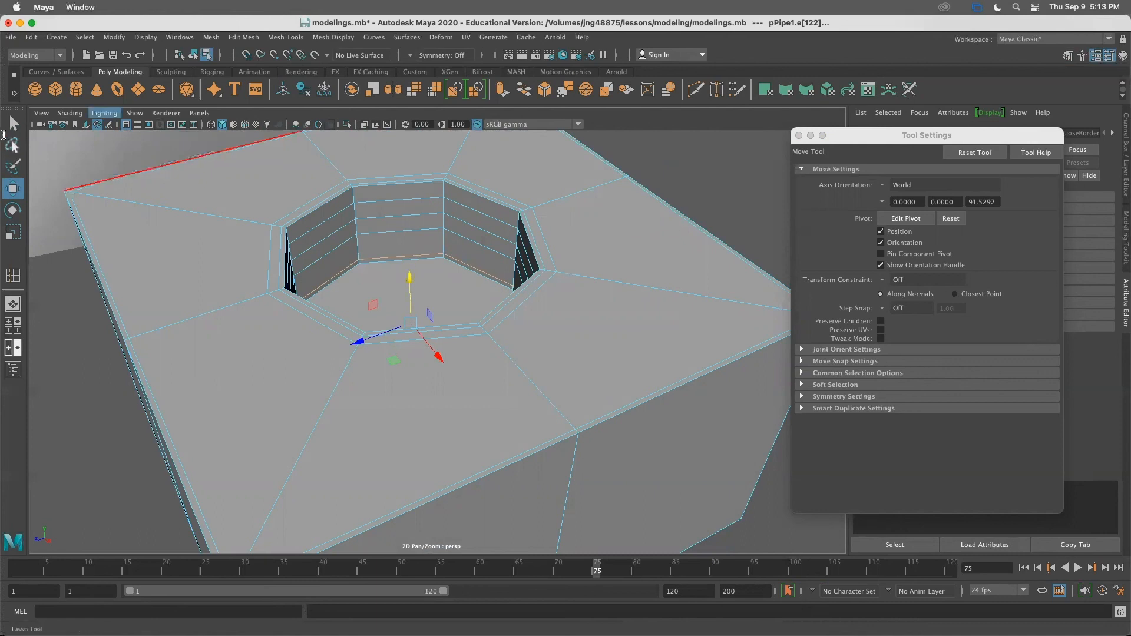
# Move the uppermost edge loop on the recess wall straight up, close to the recess rim, and clear the selection
pyautogui.click(13, 124)
pyautogui.click(389, 198)
pyautogui.click(545, 284)
pyautogui.keyDown('alt'); pyautogui.moveTo(549, 281); pyautogui.dragTo(525, 268); pyautogui.keyUp('alt')
pyautogui.press('w')
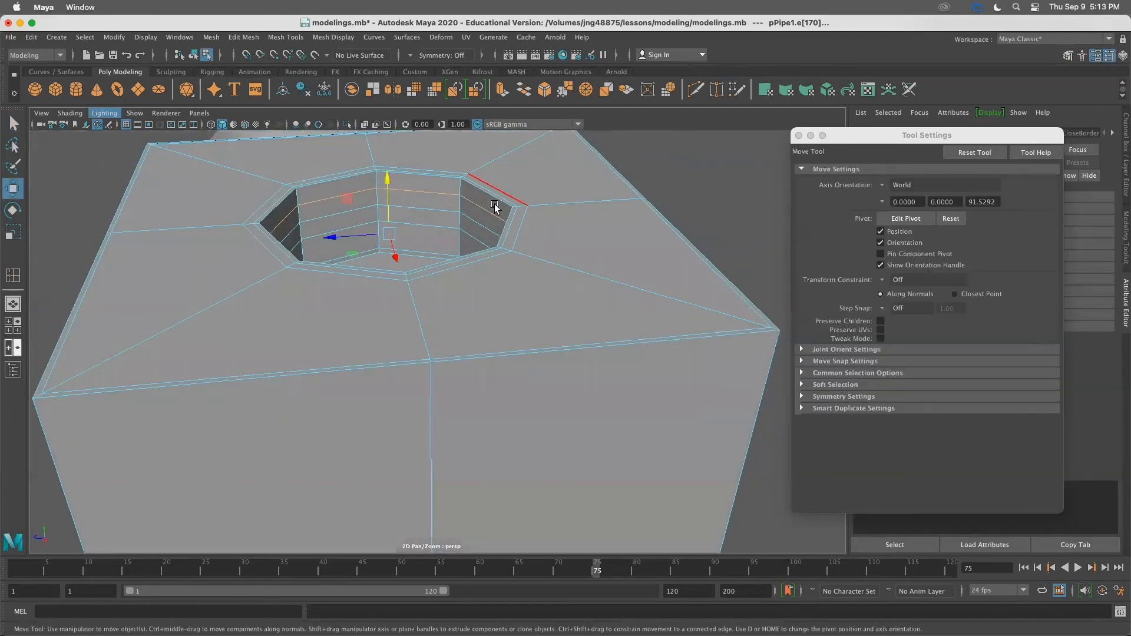
pyautogui.moveTo(385, 185); pyautogui.dragTo(388, 171)
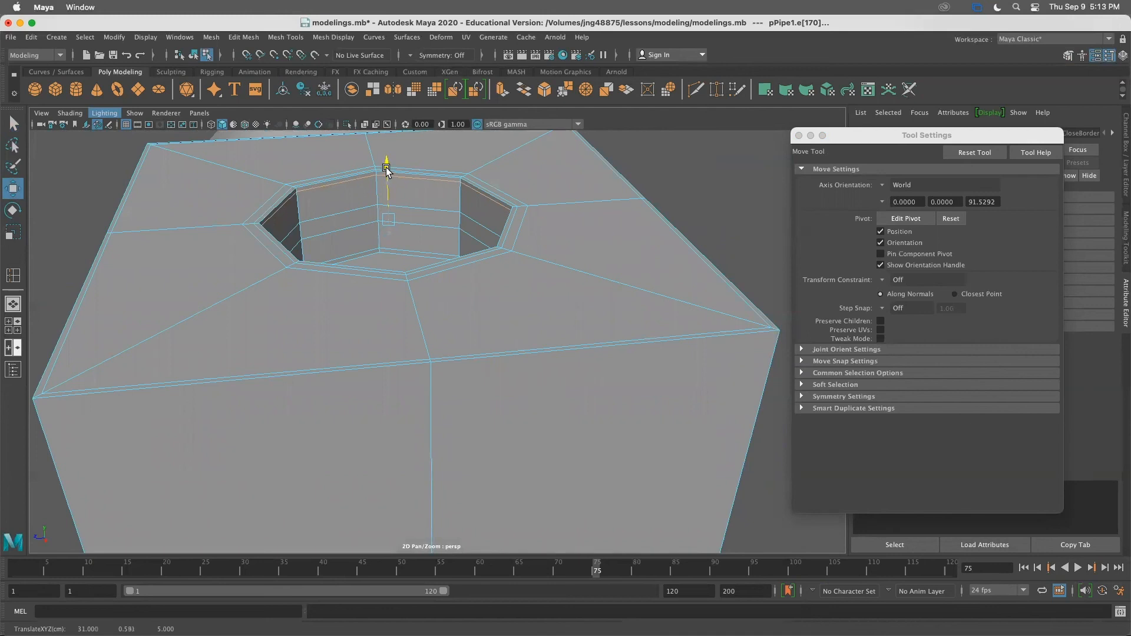
pyautogui.keyDown('alt'); pyautogui.moveTo(439, 201); pyautogui.dragTo(578, 238); pyautogui.keyUp('alt')
pyautogui.click(157, 203)
# Preview the whole block smoothed from the side and return to the unsmoothed display
pyautogui.keyDown('alt'); pyautogui.moveTo(550, 336); pyautogui.dragTo(561, 349); pyautogui.keyUp('alt')
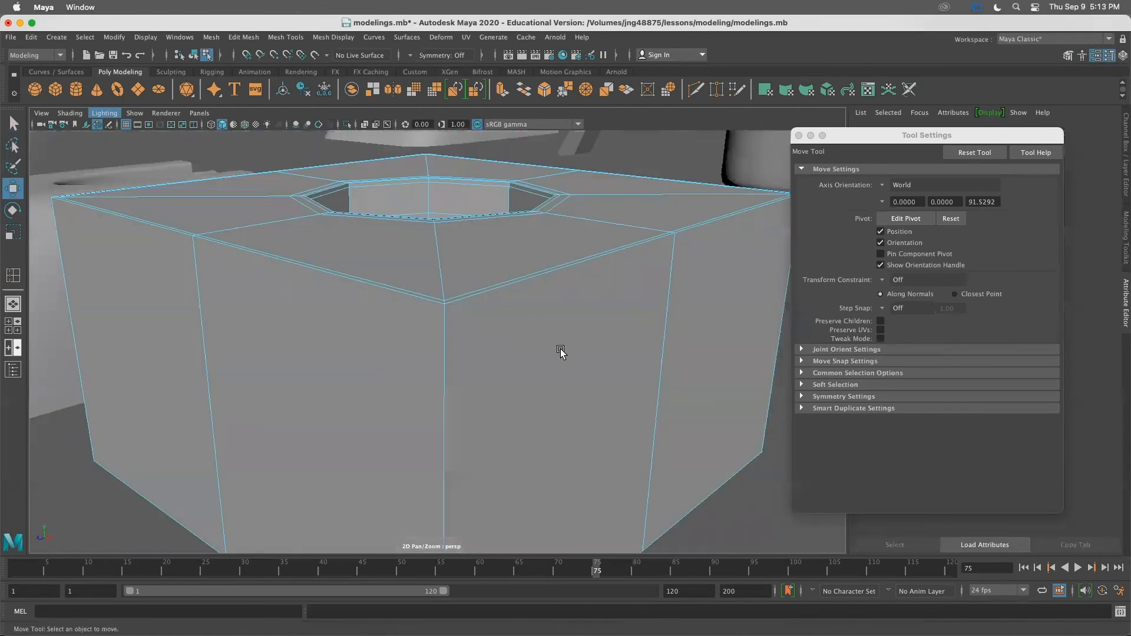
pyautogui.keyDown('alt'); pyautogui.moveTo(560, 349); pyautogui.dragTo(433, 238, button='right'); pyautogui.keyUp('alt')
pyautogui.keyDown('alt'); pyautogui.moveTo(433, 241); pyautogui.dragTo(463, 337); pyautogui.keyUp('alt')
pyautogui.press('3')
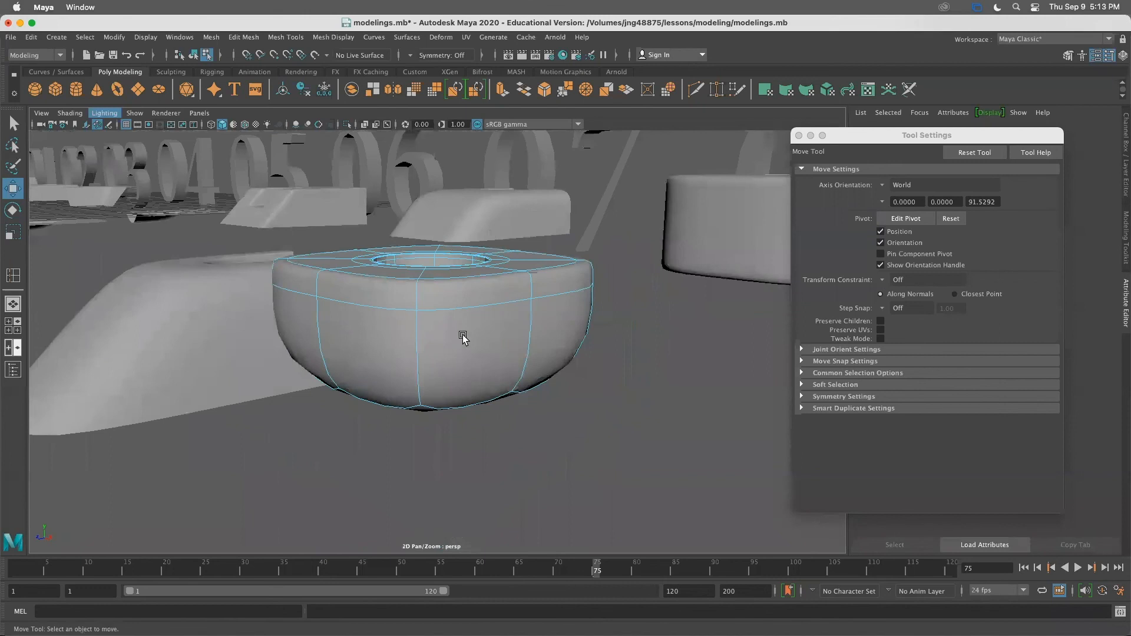
pyautogui.press('1')
# Insert an edge loop around the block's sides close to the bottom edge, using the Insert Edge Loop tool's Equal distance from edge mode
pyautogui.keyDown('alt'); pyautogui.moveTo(528, 374); pyautogui.dragTo(669, 168); pyautogui.keyUp('alt')
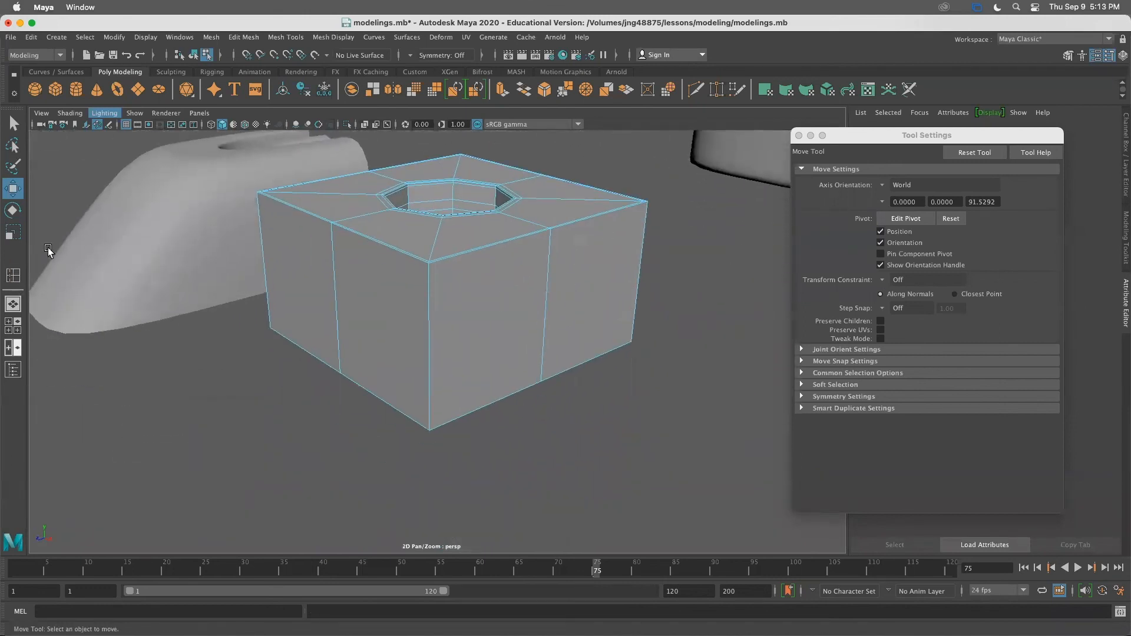
pyautogui.click(11, 271)
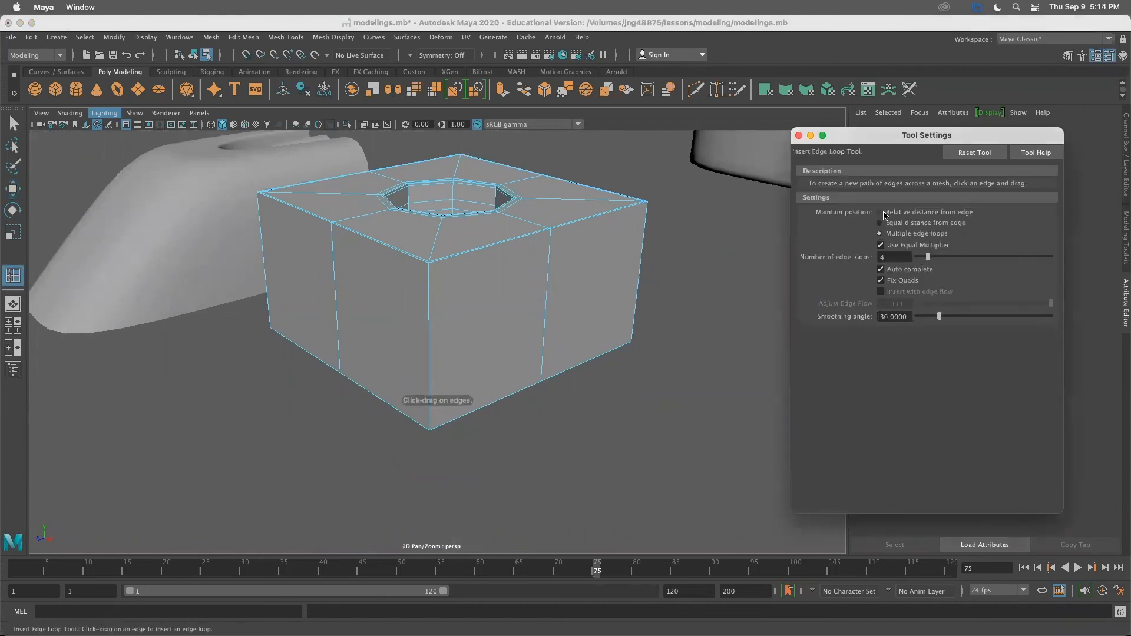
pyautogui.click(881, 222)
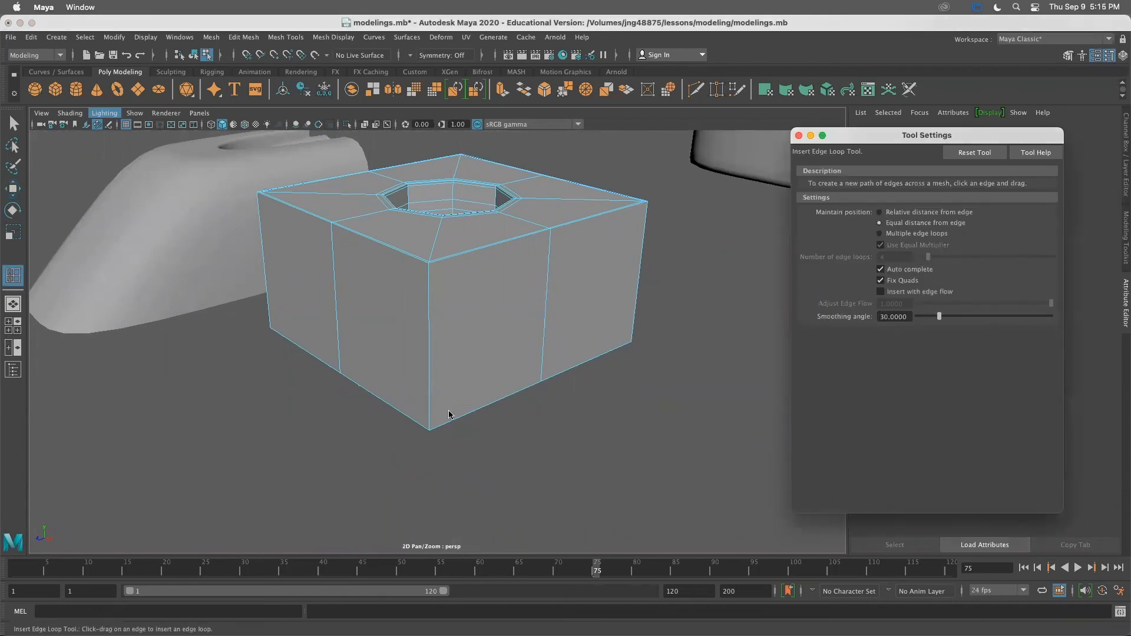
pyautogui.moveTo(431, 419); pyautogui.dragTo(431, 428)
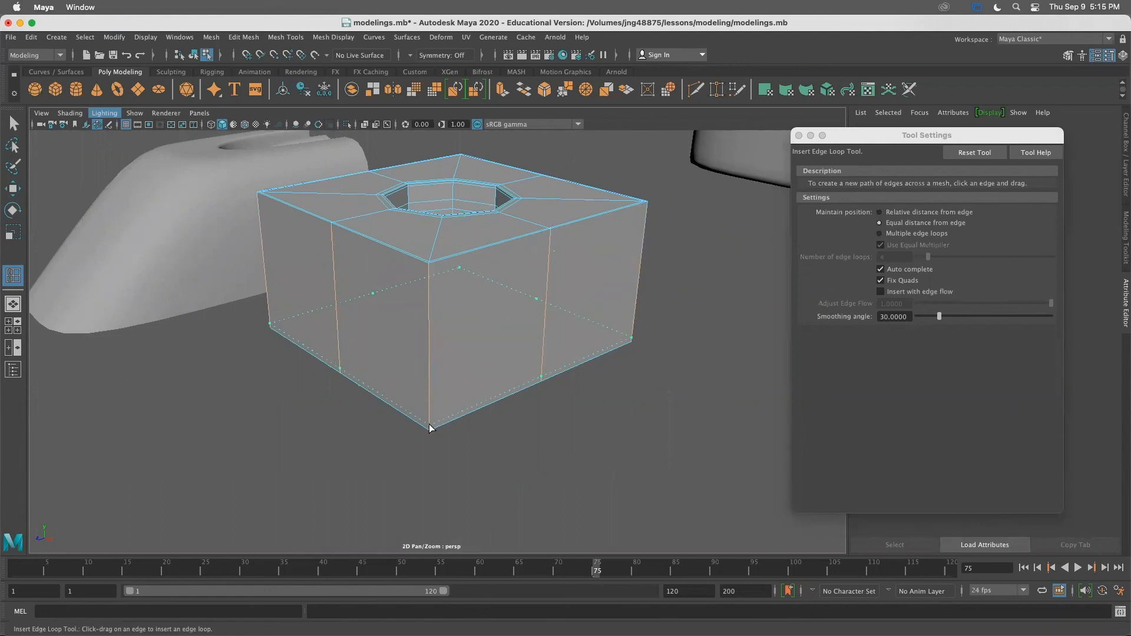
pyautogui.press('q')
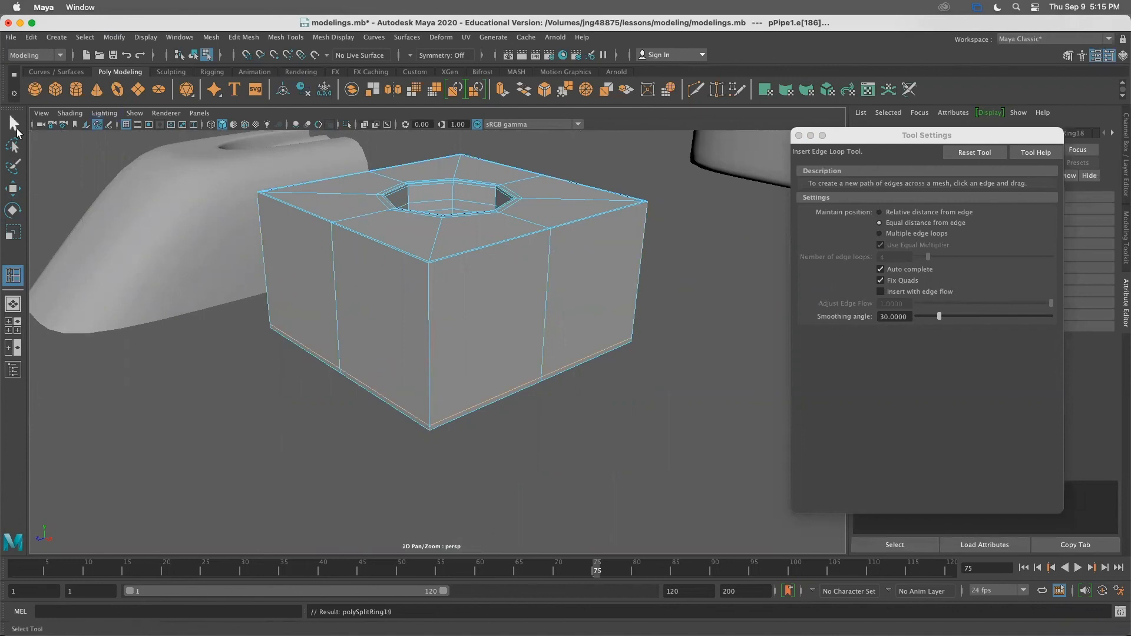
# Preview the block smoothed with the loop near its bottom edge and switch smoothing off
pyautogui.press('3')
pyautogui.keyDown('alt'); pyautogui.moveTo(561, 452); pyautogui.dragTo(307, 451); pyautogui.keyUp('alt')
pyautogui.press('1')
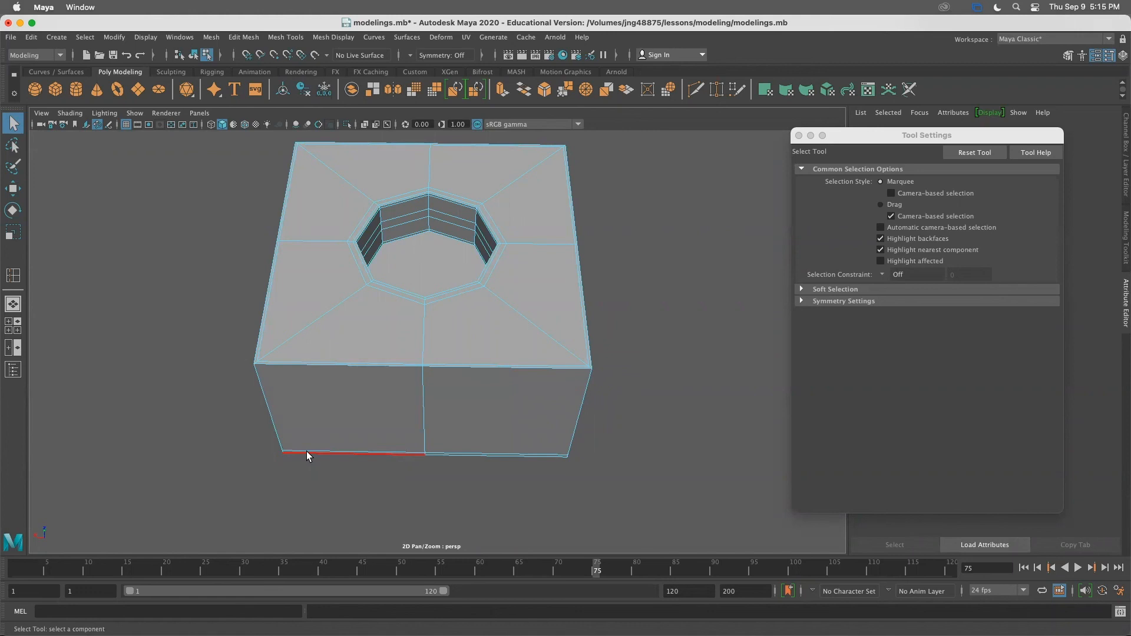
# Select the recess floor face to examine its shape from above, and clear the selection
pyautogui.keyDown('alt'); pyautogui.moveTo(594, 308); pyautogui.dragTo(402, 402); pyautogui.keyUp('alt')
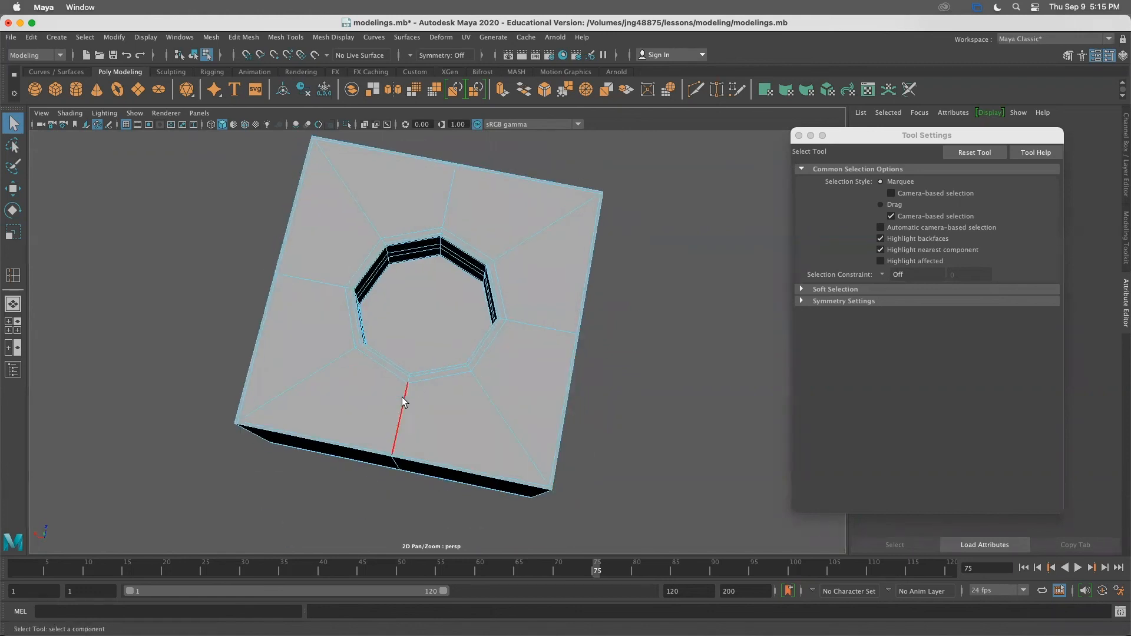
pyautogui.moveTo(433, 342); pyautogui.dragTo(439, 339, button='right')
pyautogui.click(439, 339)
pyautogui.keyDown('alt'); pyautogui.moveTo(439, 338); pyautogui.dragTo(399, 358); pyautogui.keyUp('alt')
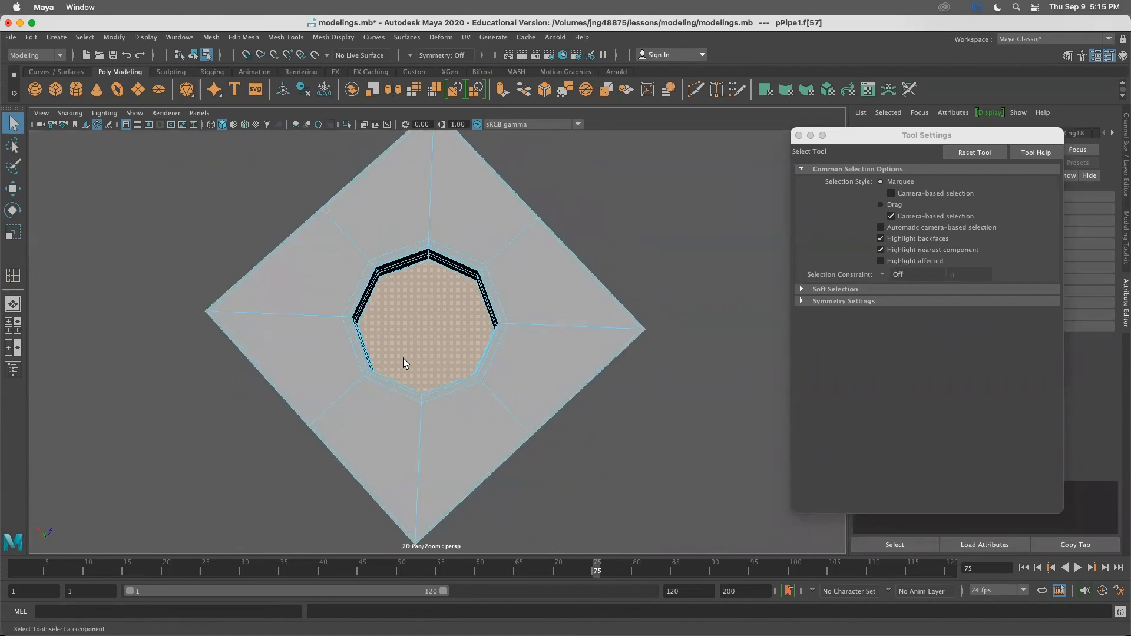
pyautogui.click(640, 238)
pyautogui.keyDown('alt'); pyautogui.moveTo(487, 351); pyautogui.dragTo(500, 317); pyautogui.keyUp('alt')
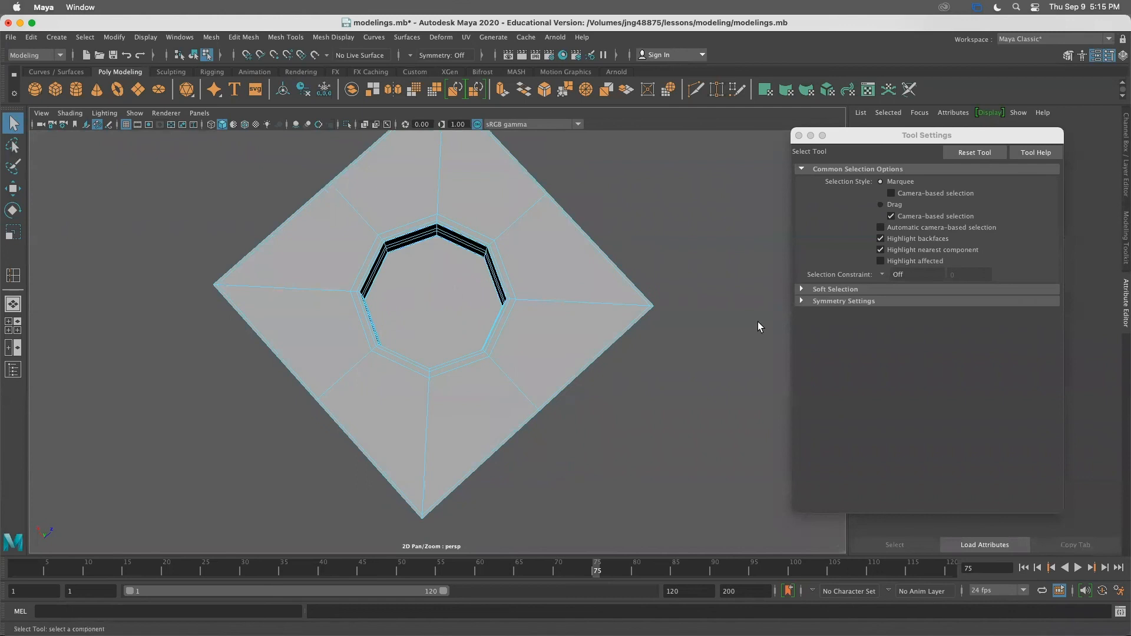
# Close the tool settings and cut the recess floor face between two opposite corners with the Multi-Cut tool
pyautogui.click(1124, 234)
pyautogui.keyDown('alt'); pyautogui.moveTo(644, 330); pyautogui.dragTo(622, 277); pyautogui.keyUp('alt')
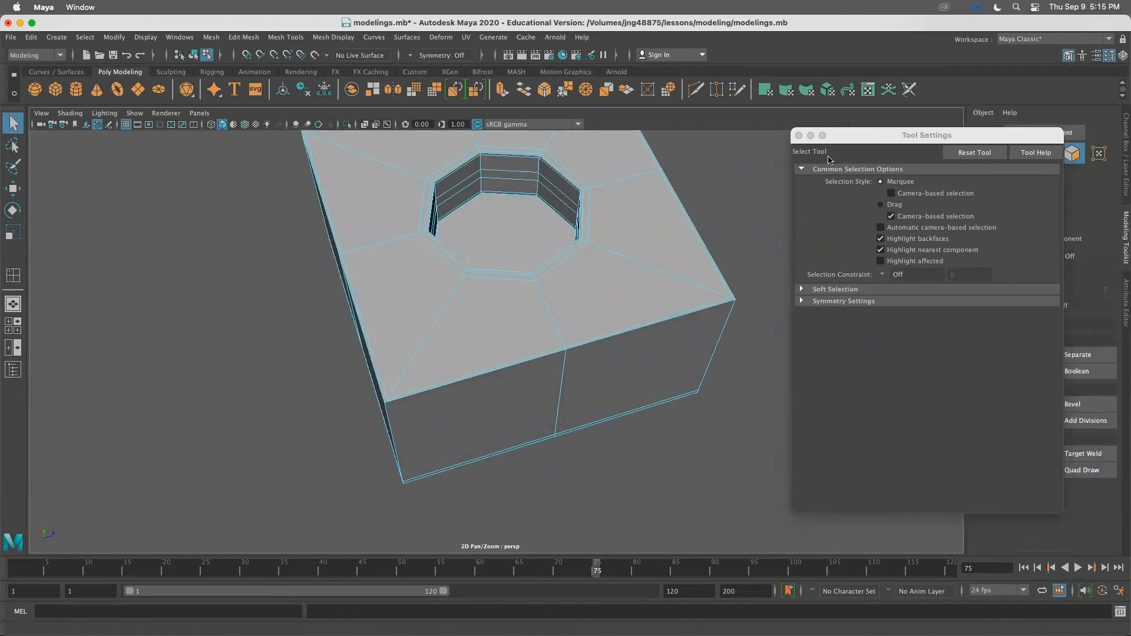
pyautogui.click(797, 136)
pyautogui.click(1004, 457)
pyautogui.click(438, 222)
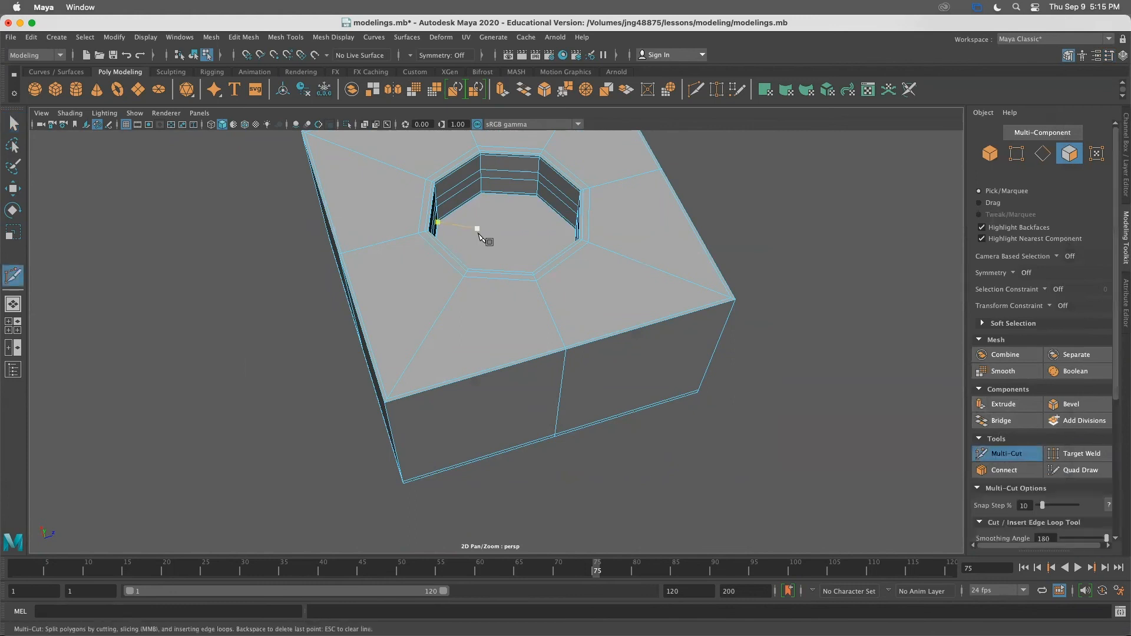
pyautogui.keyDown('alt'); pyautogui.moveTo(575, 234); pyautogui.dragTo(377, 213); pyautogui.keyUp('alt')
pyautogui.click(360, 207)
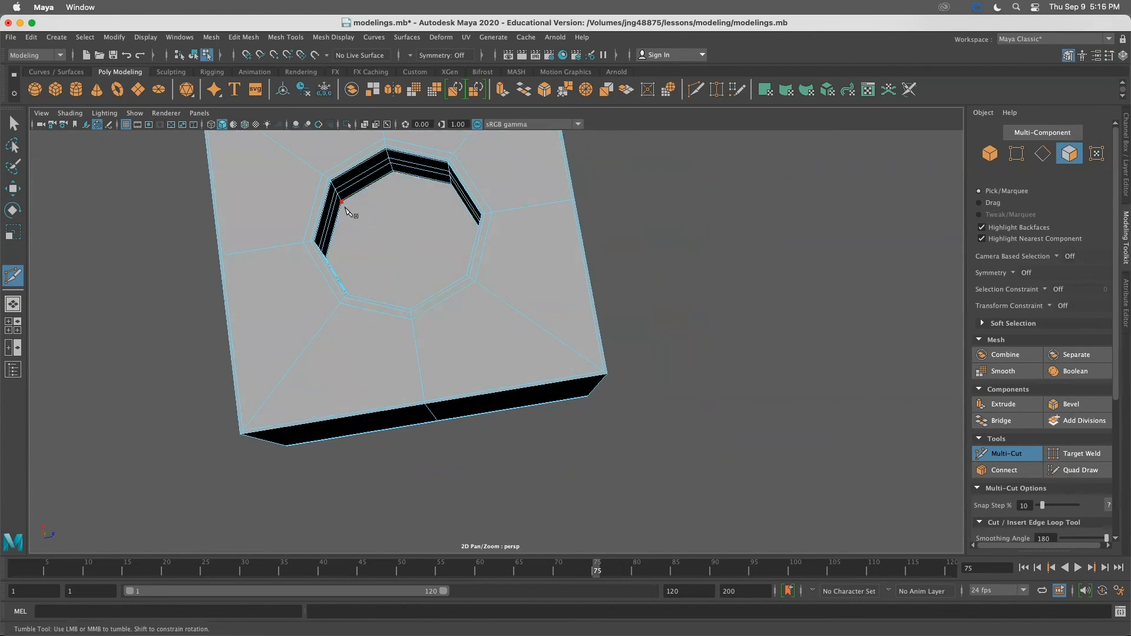
pyautogui.keyDown('alt'); pyautogui.moveTo(429, 263); pyautogui.dragTo(548, 248); pyautogui.keyUp('alt')
pyautogui.press('q')
# Cut the recess floor a second time with Multi-Cut between another pair of opposite corners, crossing the first cut
pyautogui.keyDown('alt'); pyautogui.moveTo(757, 321); pyautogui.dragTo(443, 330); pyautogui.keyUp('alt')
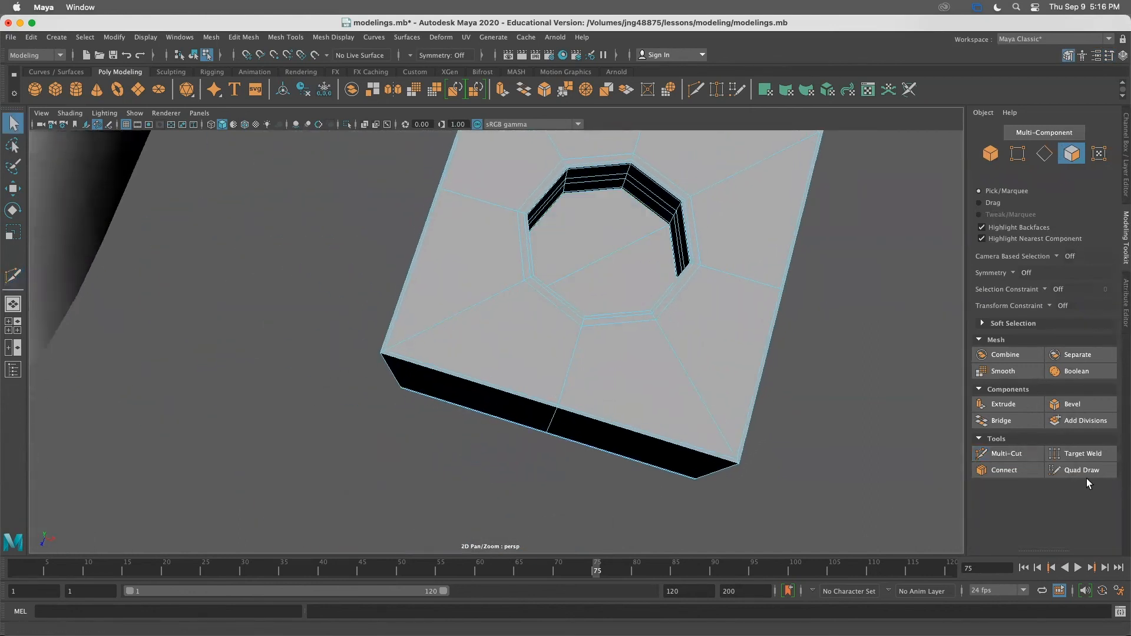
pyautogui.click(1012, 454)
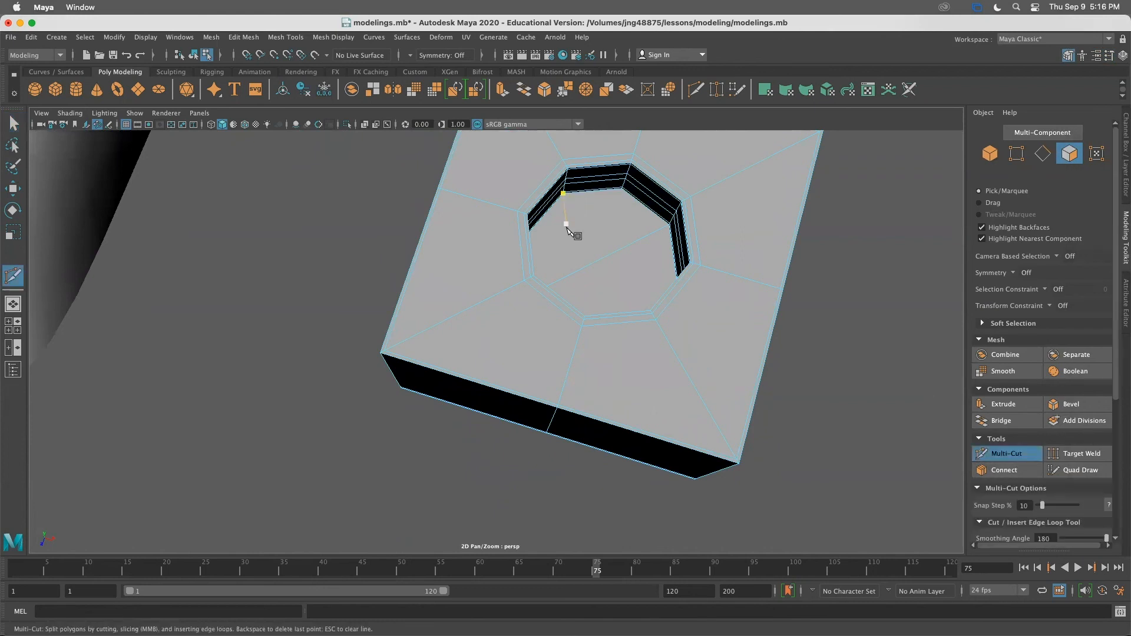
pyautogui.keyDown('alt'); pyautogui.moveTo(567, 228); pyautogui.dragTo(668, 284, button='right'); pyautogui.keyUp('alt')
pyautogui.keyDown('alt'); pyautogui.moveTo(611, 153); pyautogui.dragTo(496, 179, button='middle'); pyautogui.keyUp('alt')
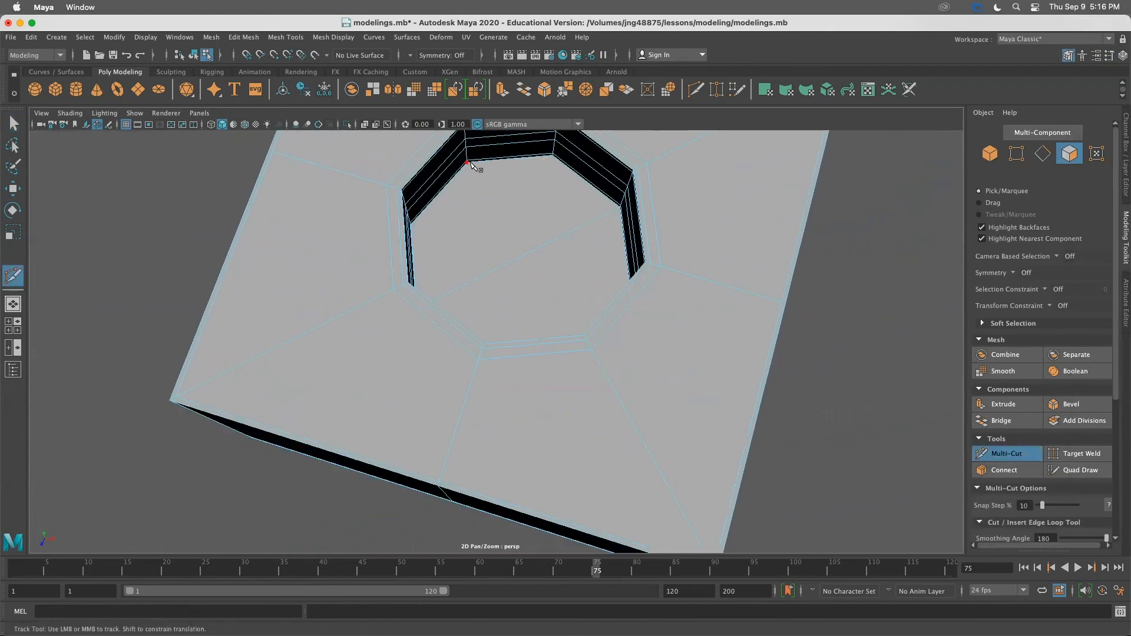
pyautogui.keyDown('alt'); pyautogui.moveTo(505, 273); pyautogui.dragTo(670, 278); pyautogui.keyUp('alt')
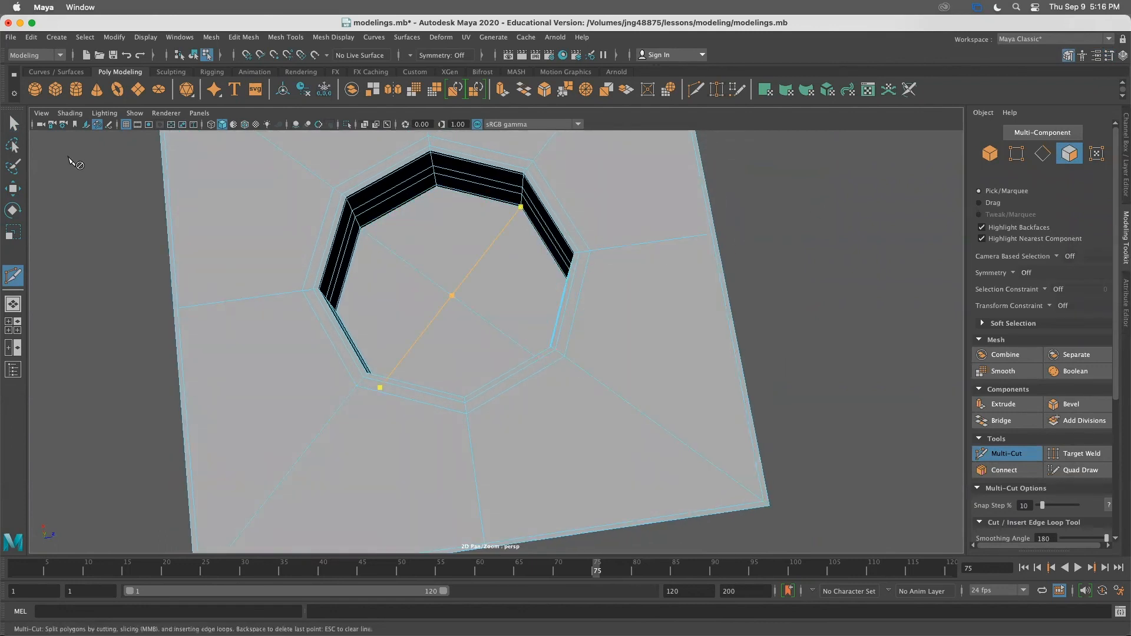
pyautogui.press('q')
# Examine the crossed cuts in the recess floor, then the block's sides and underside, for the edge layout
pyautogui.keyDown('alt'); pyautogui.moveTo(870, 230); pyautogui.dragTo(665, 192, button='right'); pyautogui.keyUp('alt')
pyautogui.keyDown('alt'); pyautogui.moveTo(665, 192); pyautogui.dragTo(648, 248); pyautogui.keyUp('alt')
pyautogui.keyDown('alt'); pyautogui.moveTo(430, 257); pyautogui.dragTo(500, 278); pyautogui.keyUp('alt')
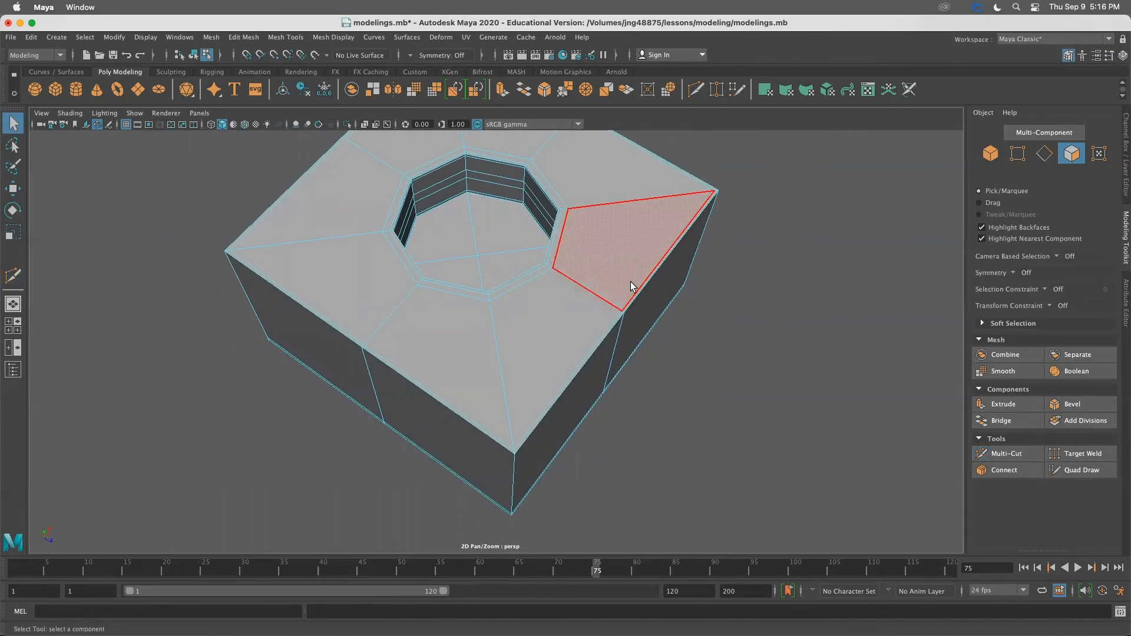
pyautogui.keyDown('alt'); pyautogui.moveTo(689, 285); pyautogui.dragTo(674, 231); pyautogui.keyUp('alt')
pyautogui.moveTo(683, 244); pyautogui.dragTo(743, 230, button='right')
pyautogui.moveTo(630, 245); pyautogui.dragTo(648, 211, button='right')
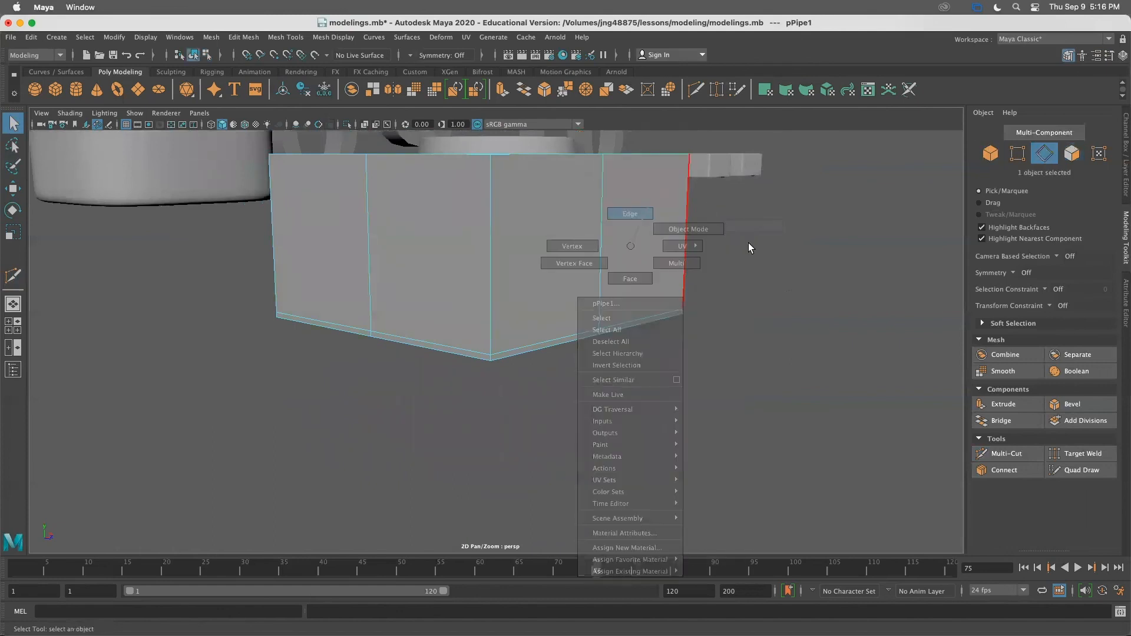
pyautogui.keyDown('alt'); pyautogui.moveTo(658, 331); pyautogui.dragTo(571, 256); pyautogui.keyUp('alt')
pyautogui.moveTo(500, 293); pyautogui.dragTo(500, 331, button='right')
pyautogui.keyDown('alt'); pyautogui.moveTo(492, 333); pyautogui.dragTo(613, 277); pyautogui.keyUp('alt')
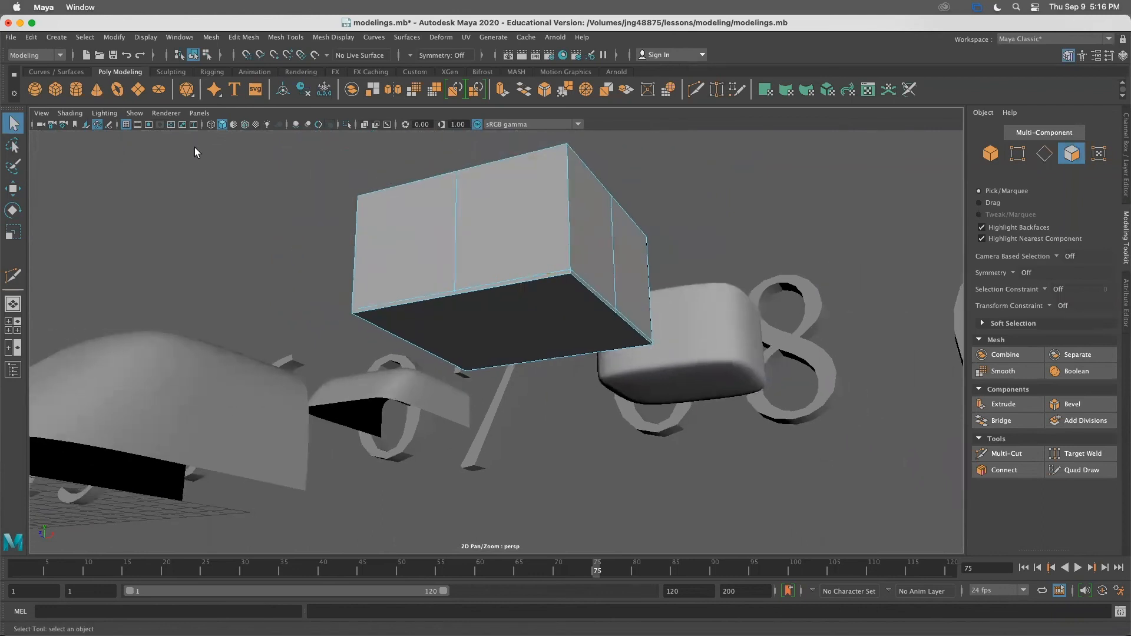
pyautogui.keyDown('alt'); pyautogui.moveTo(714, 224); pyautogui.dragTo(559, 323); pyautogui.keyUp('alt')
pyautogui.keyDown('alt'); pyautogui.moveTo(471, 343); pyautogui.dragTo(484, 316); pyautogui.keyUp('alt')
pyautogui.keyDown('alt'); pyautogui.moveTo(471, 273); pyautogui.dragTo(546, 235); pyautogui.keyUp('alt')
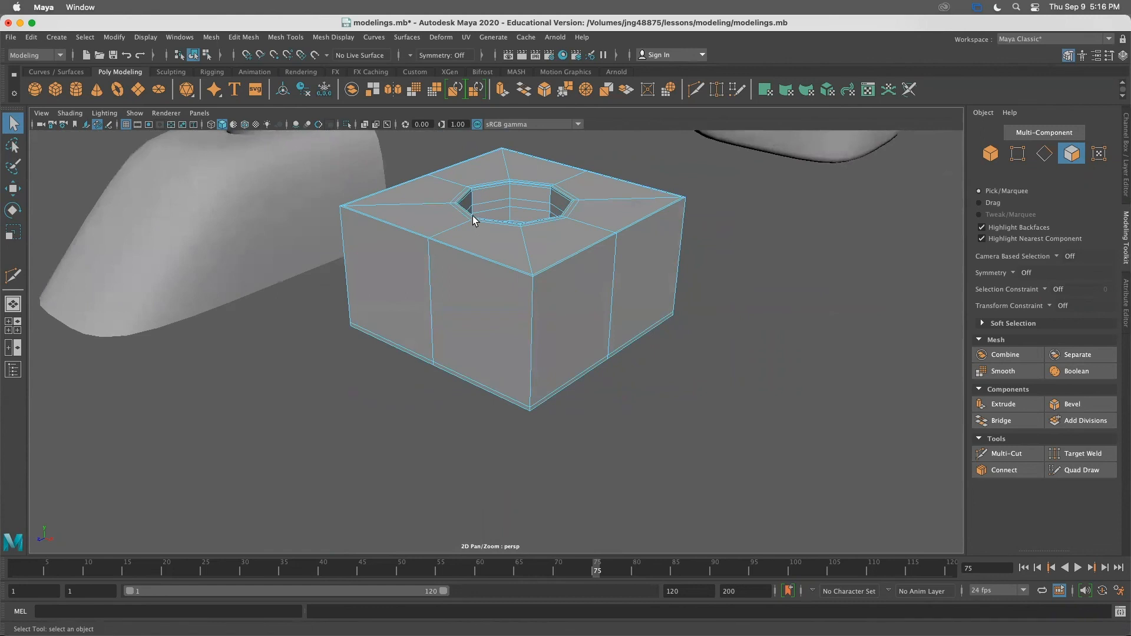
# Check the edge flow over the block's upper border by selecting the top face's radial edge and the side's middle edge
pyautogui.moveTo(477, 300); pyautogui.dragTo(477, 324, button='right')
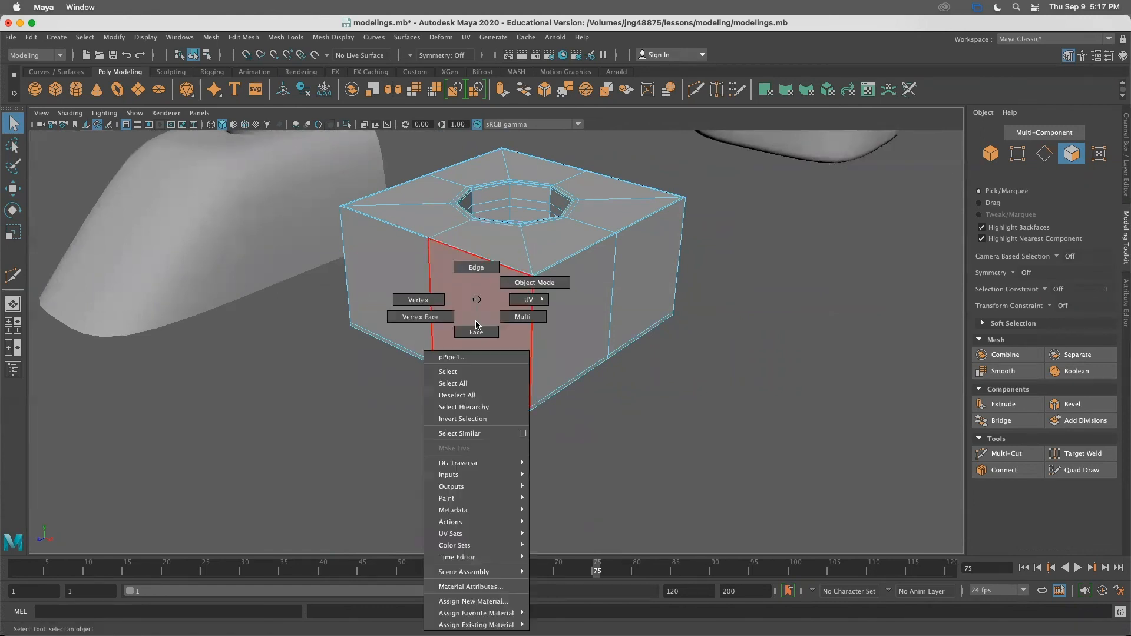
pyautogui.moveTo(478, 285); pyautogui.dragTo(477, 272, button='right')
pyautogui.click(446, 229)
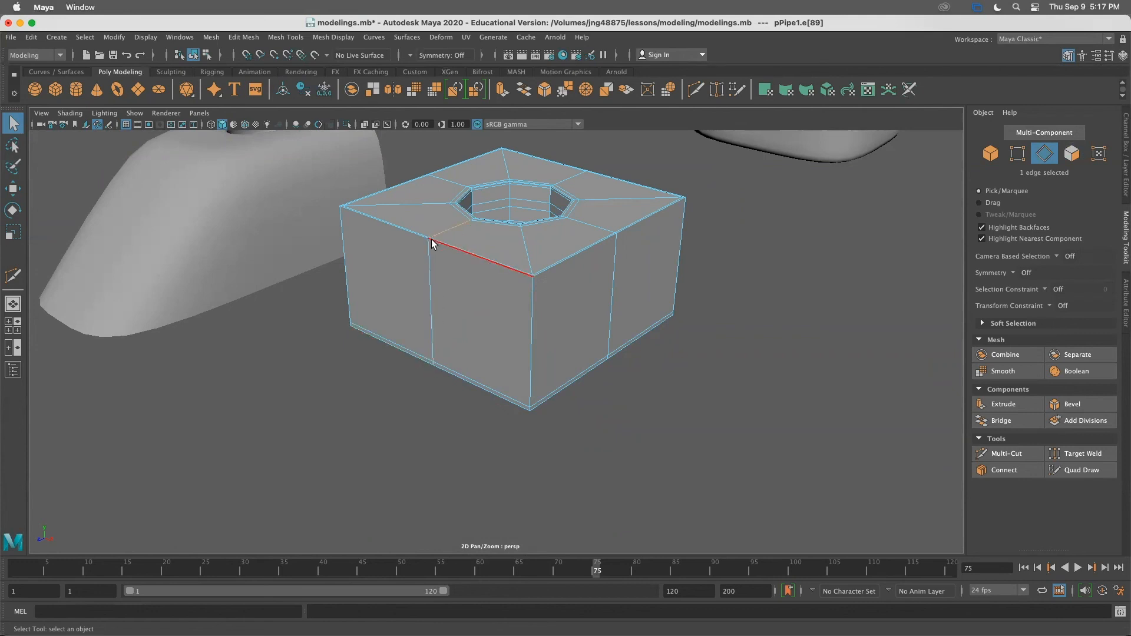
pyautogui.keyDown('alt'); pyautogui.moveTo(435, 259); pyautogui.dragTo(577, 315, button='right'); pyautogui.keyUp('alt')
pyautogui.keyDown('alt'); pyautogui.moveTo(486, 274); pyautogui.dragTo(559, 388, button='middle'); pyautogui.keyUp('alt')
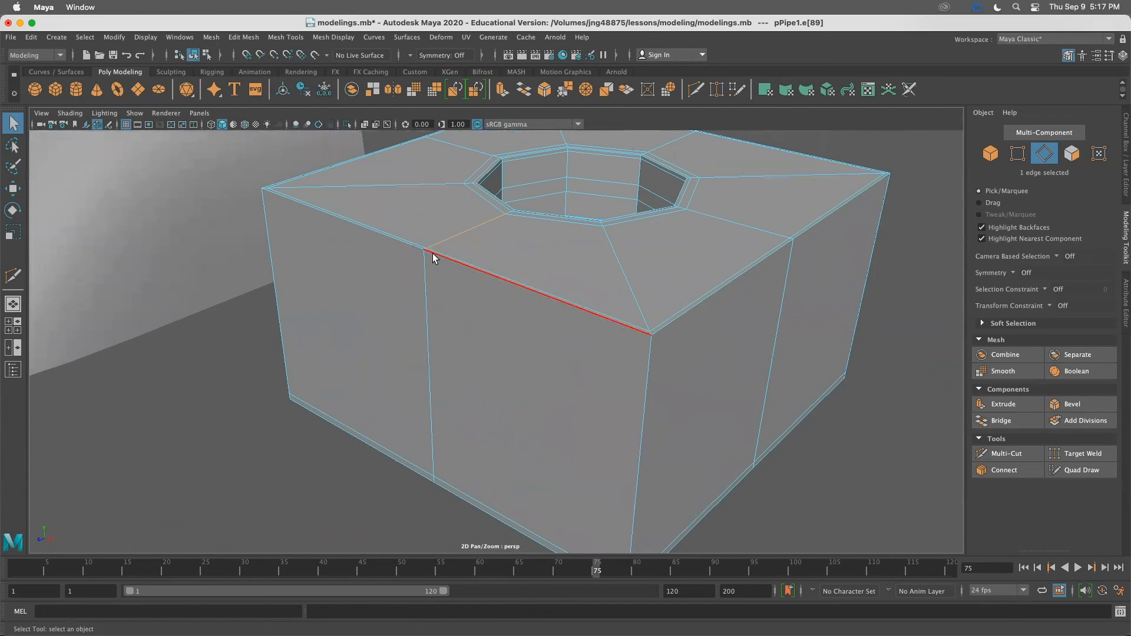
pyautogui.keyDown('alt'); pyautogui.moveTo(424, 252); pyautogui.dragTo(434, 290); pyautogui.keyUp('alt')
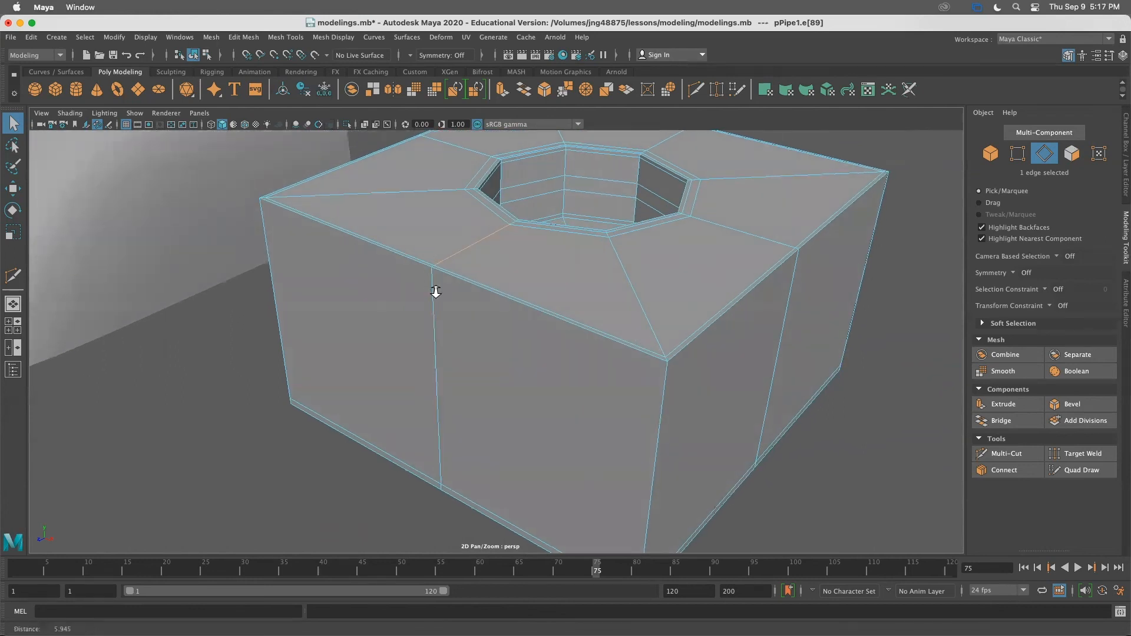
pyautogui.keyDown('alt'); pyautogui.moveTo(434, 290); pyautogui.dragTo(621, 315, button='right'); pyautogui.keyUp('alt')
pyautogui.keyDown('alt'); pyautogui.moveTo(621, 315); pyautogui.dragTo(442, 318); pyautogui.keyUp('alt')
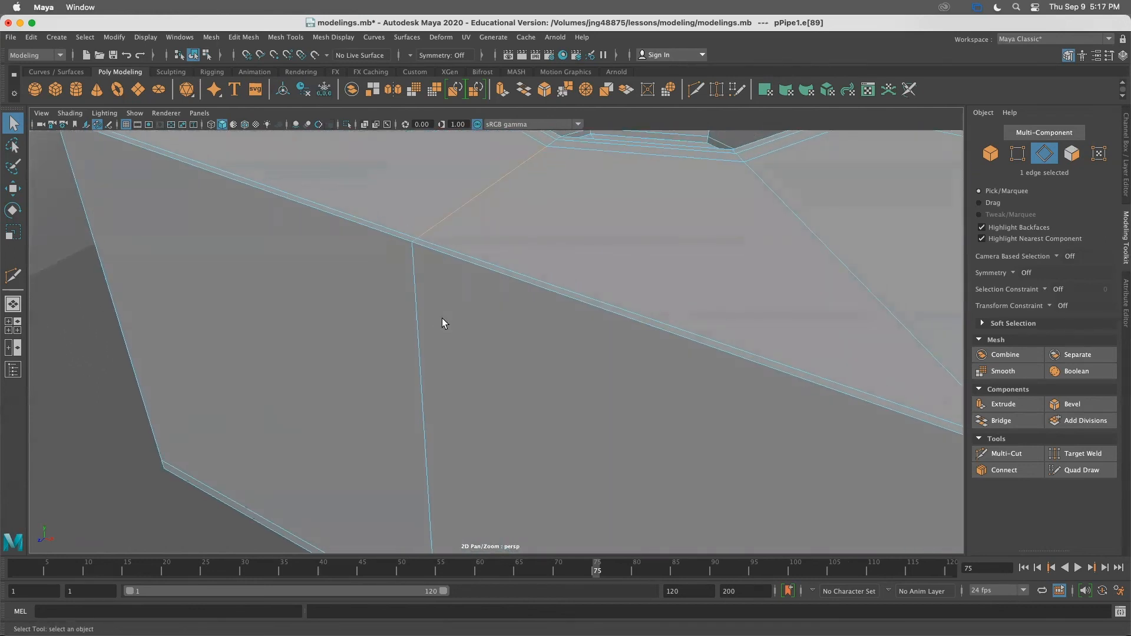
pyautogui.click(418, 253)
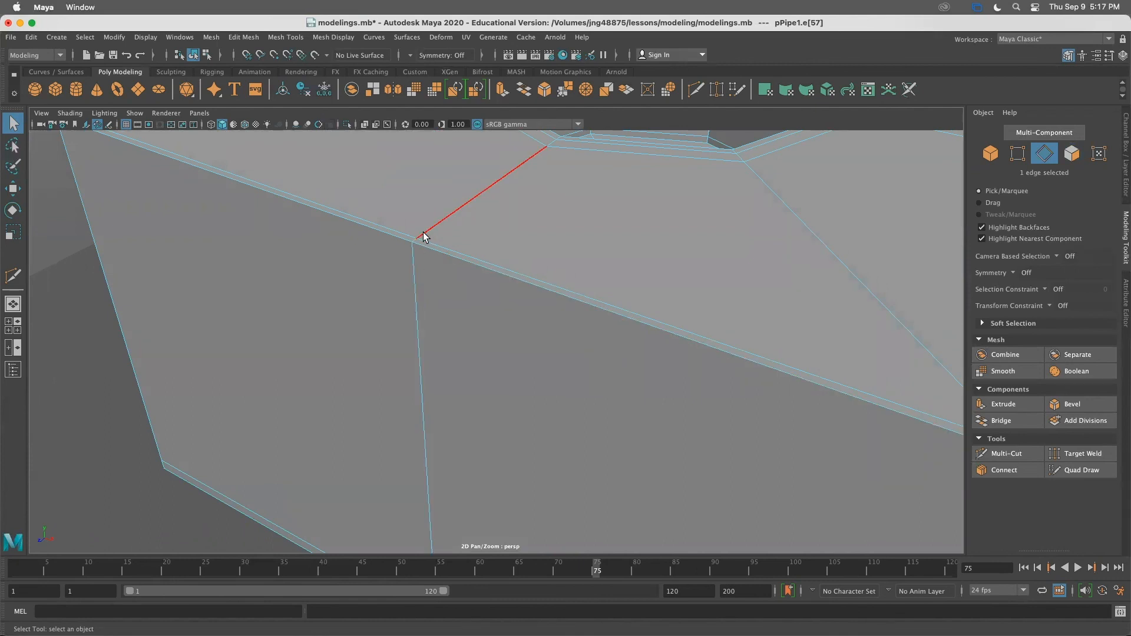
pyautogui.click(413, 243)
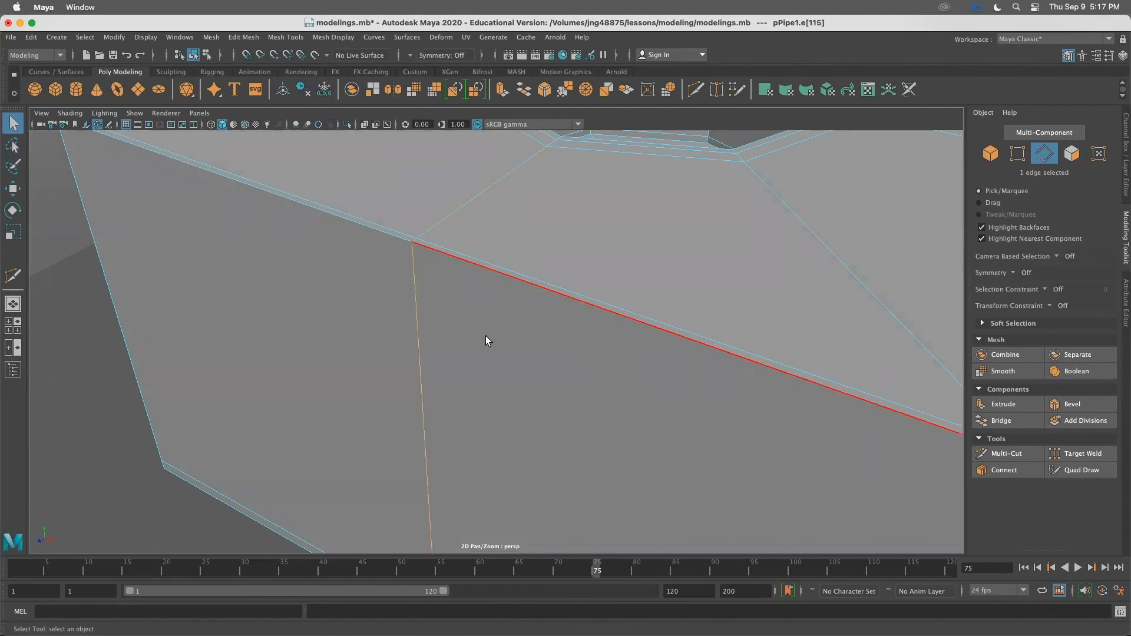
# Examine the block's undivided bottom face and where the middle edges of the sides end along its border
pyautogui.keyDown('alt'); pyautogui.moveTo(486, 336); pyautogui.dragTo(587, 354); pyautogui.keyUp('alt')
pyautogui.scroll(-5, 586, 348)
pyautogui.keyDown('alt'); pyautogui.moveTo(508, 326); pyautogui.dragTo(533, 291); pyautogui.keyUp('alt')
pyautogui.click(501, 255)
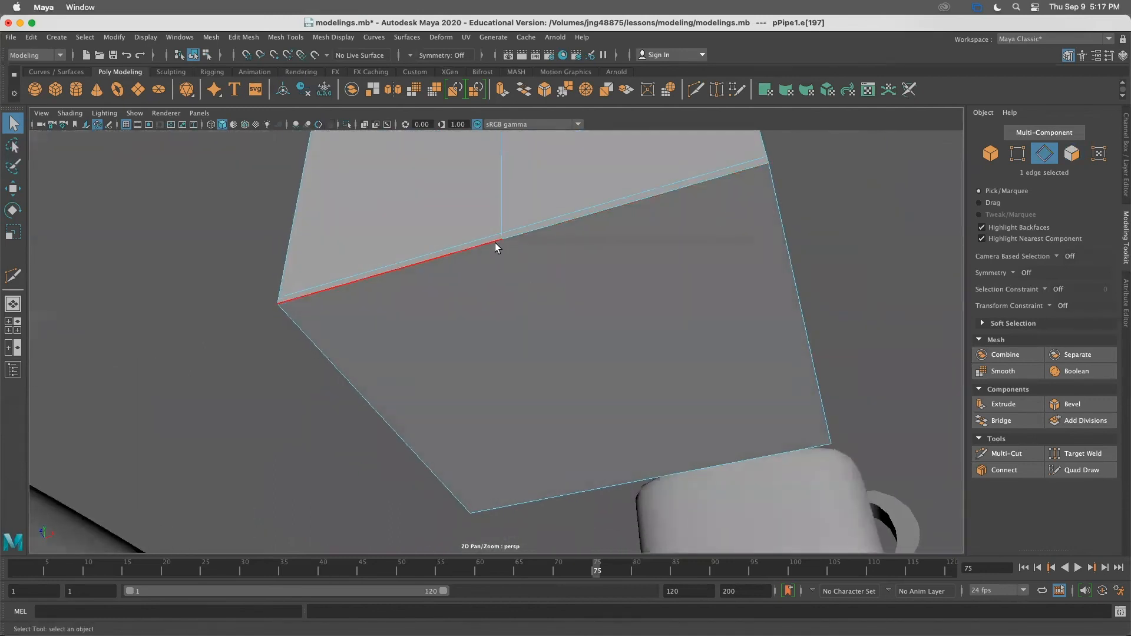
pyautogui.keyDown('alt'); pyautogui.moveTo(565, 344); pyautogui.dragTo(538, 320); pyautogui.keyUp('alt')
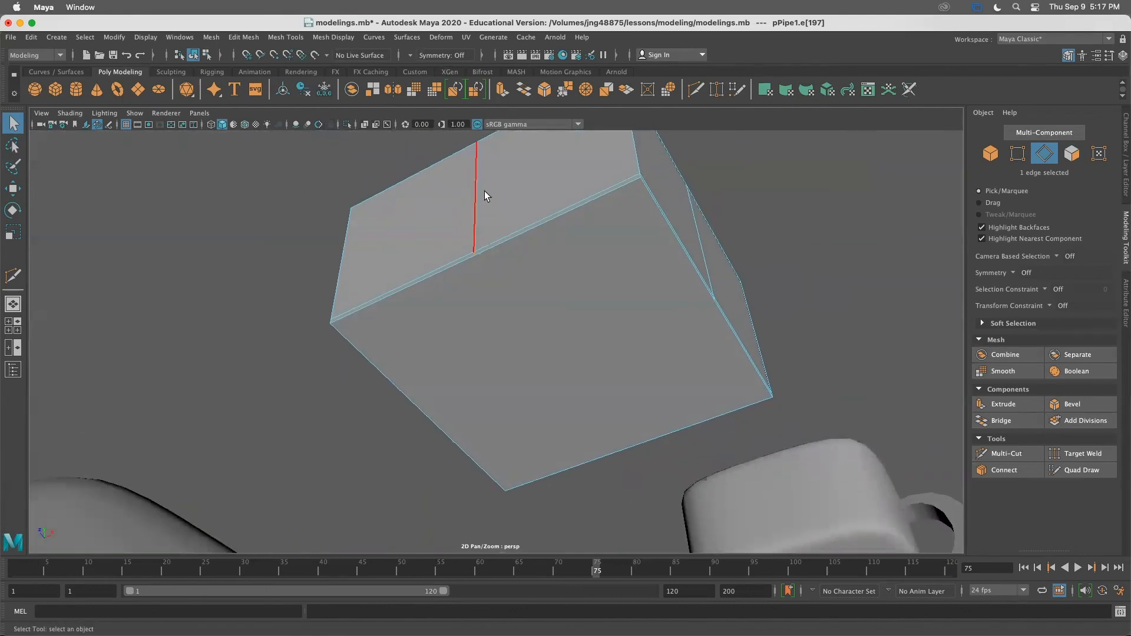
pyautogui.keyDown('alt'); pyautogui.moveTo(476, 171); pyautogui.dragTo(468, 285); pyautogui.keyUp('alt')
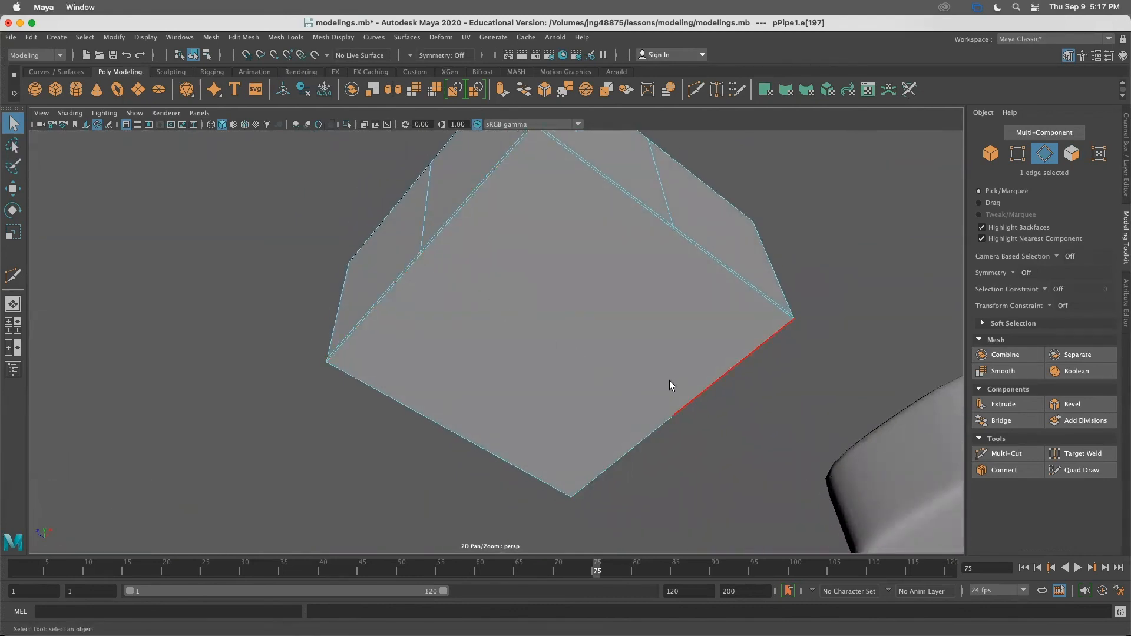
pyautogui.keyDown('alt'); pyautogui.moveTo(677, 328); pyautogui.dragTo(577, 251); pyautogui.keyUp('alt')
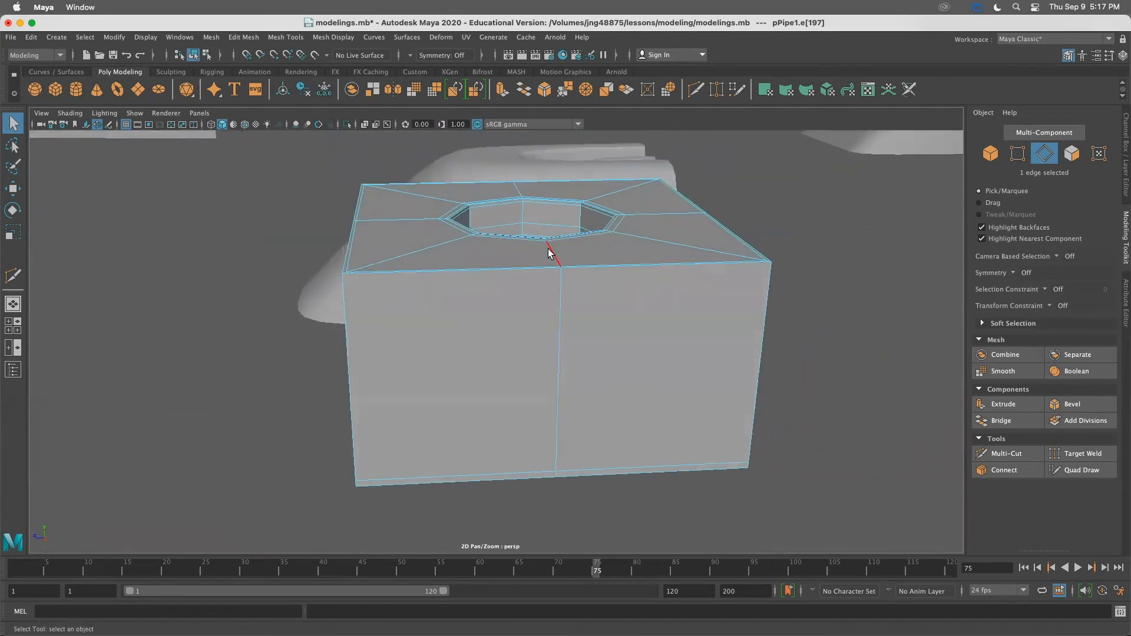
pyautogui.keyDown('alt'); pyautogui.moveTo(559, 402); pyautogui.dragTo(580, 269); pyautogui.keyUp('alt')
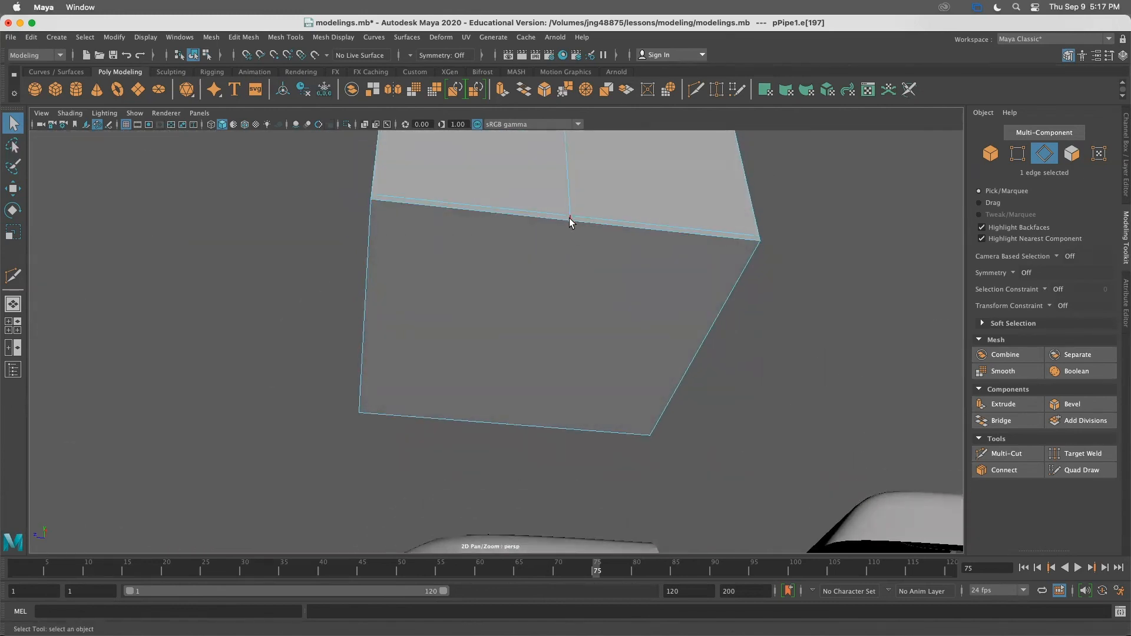
pyautogui.keyDown('alt'); pyautogui.moveTo(571, 222); pyautogui.dragTo(572, 230); pyautogui.keyUp('alt')
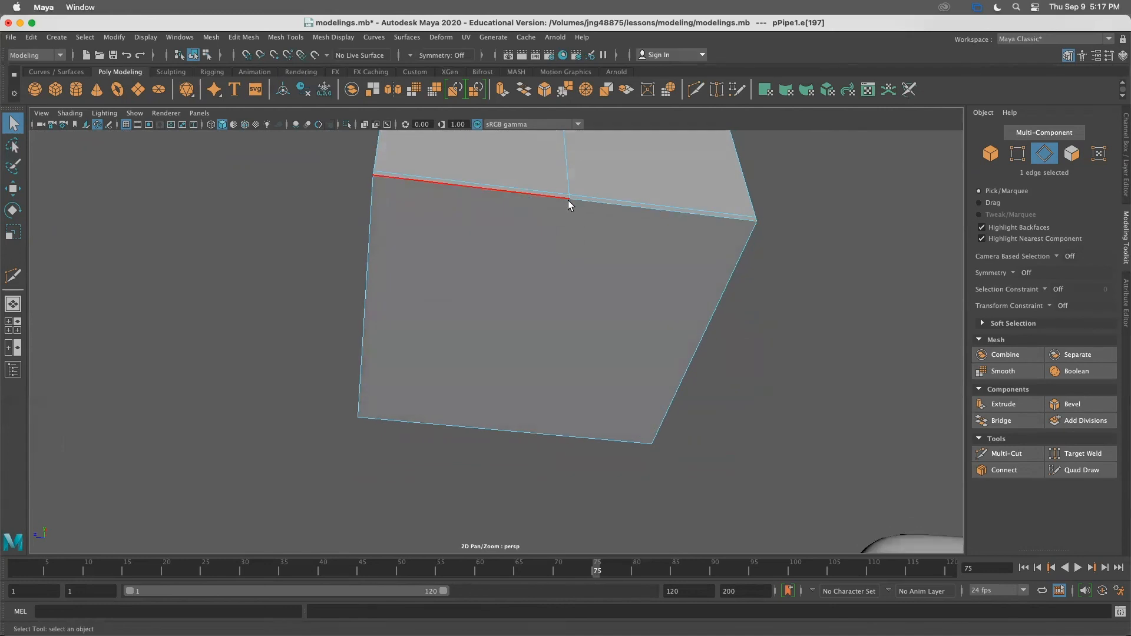
pyautogui.keyDown('alt'); pyautogui.moveTo(565, 199); pyautogui.dragTo(575, 293); pyautogui.keyUp('alt')
pyautogui.keyDown('alt'); pyautogui.moveTo(532, 376); pyautogui.dragTo(487, 300); pyautogui.keyUp('alt')
pyautogui.keyDown('alt'); pyautogui.moveTo(477, 304); pyautogui.dragTo(445, 314); pyautogui.keyUp('alt')
pyautogui.click(435, 302)
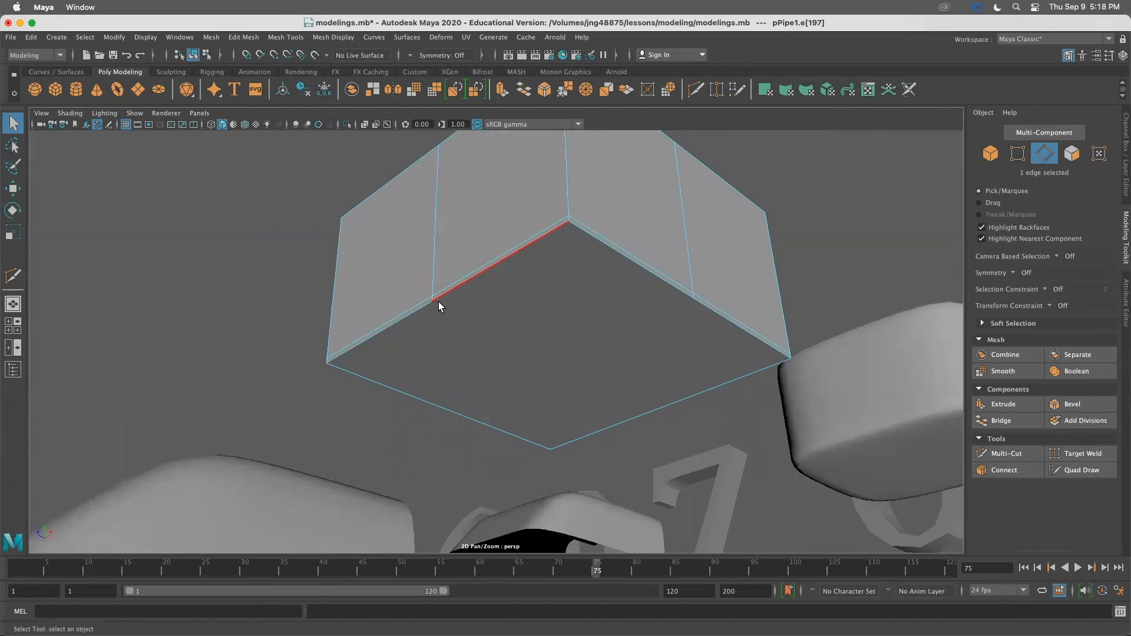
pyautogui.keyDown('alt'); pyautogui.moveTo(524, 346); pyautogui.dragTo(737, 310); pyautogui.keyUp('alt')
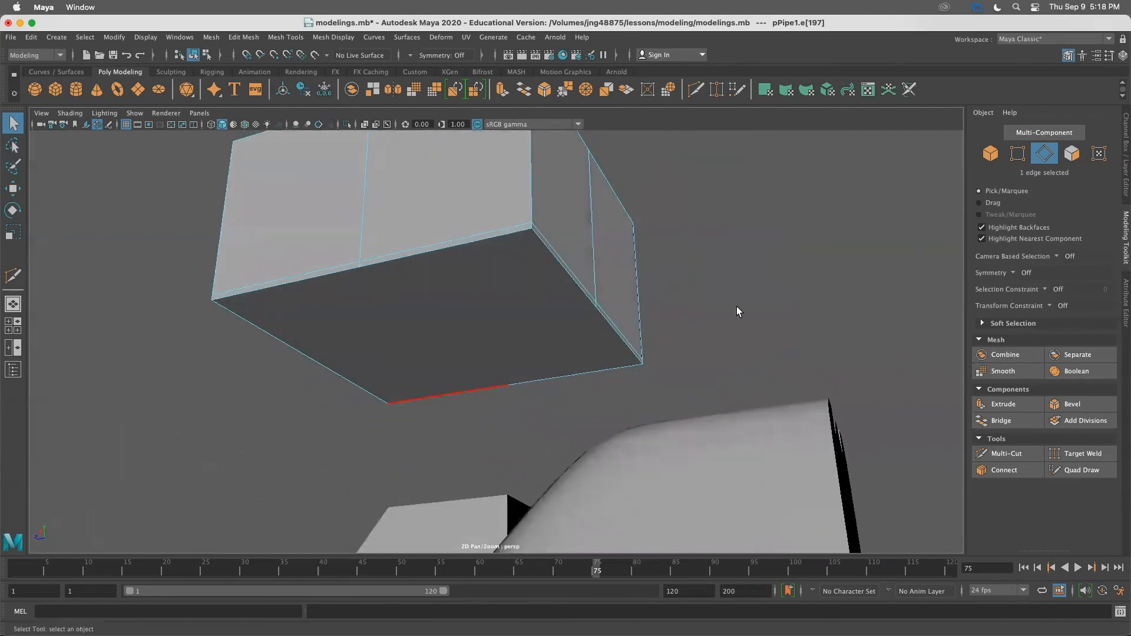
# Cut the block's bottom face with Multi-Cut between the middle-edge endpoints of two opposite sides
pyautogui.click(1010, 453)
pyautogui.keyDown('alt'); pyautogui.moveTo(665, 321); pyautogui.dragTo(552, 277); pyautogui.keyUp('alt')
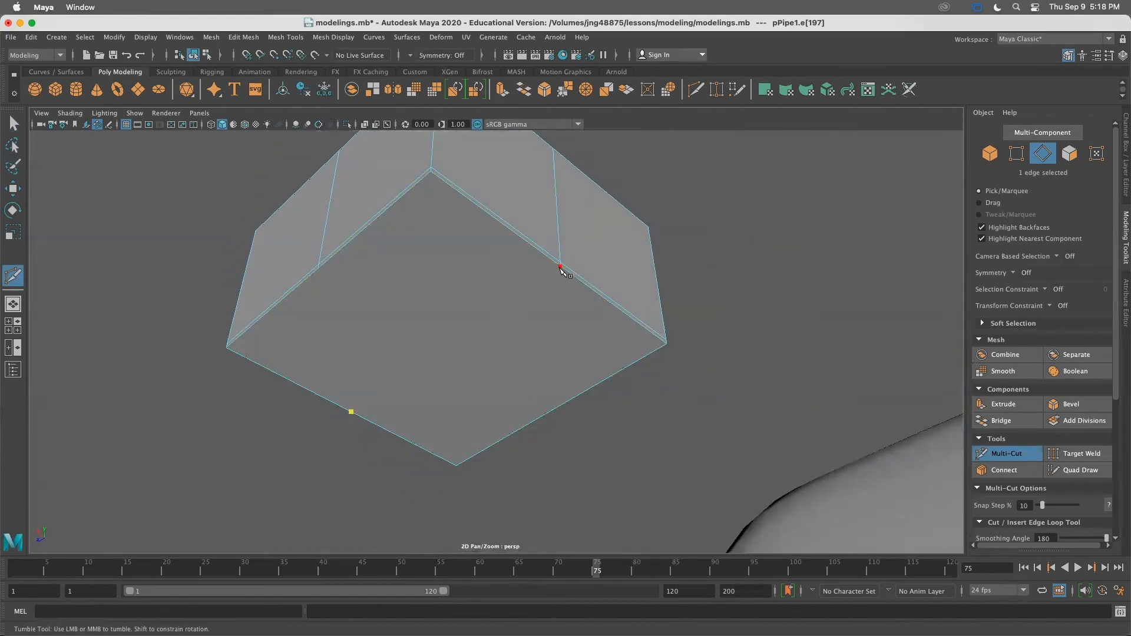
pyautogui.click(13, 122)
# Cut the bottom face a second time with Multi-Cut between the midpoints of the other two sides, crossing the first cut
pyautogui.keyDown('alt'); pyautogui.moveTo(725, 283); pyautogui.dragTo(533, 211); pyautogui.keyUp('alt')
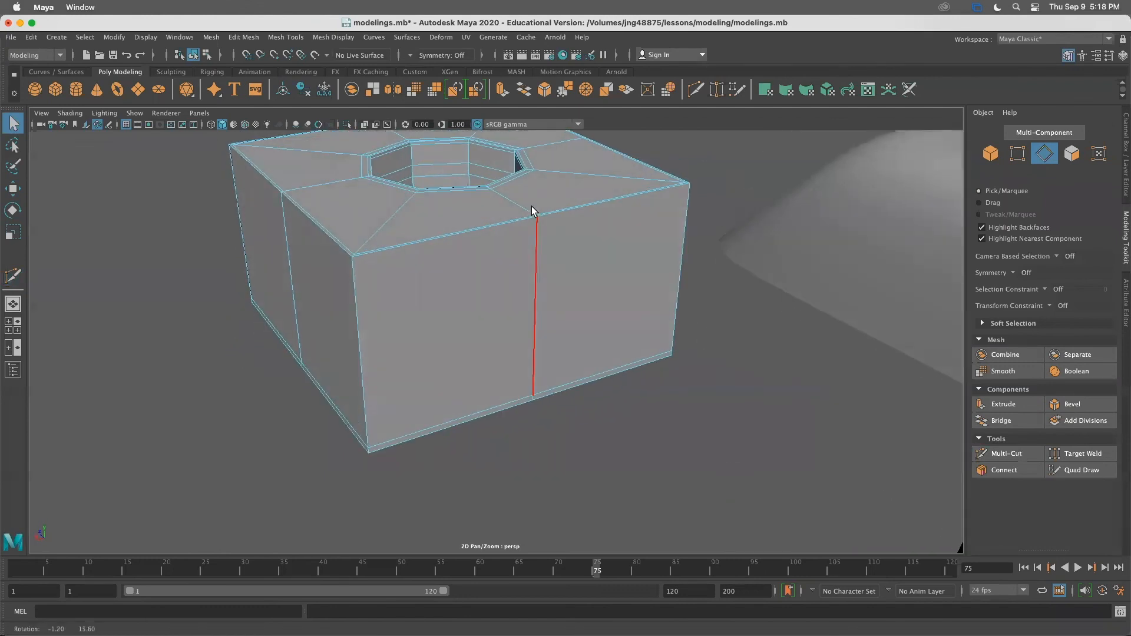
pyautogui.keyDown('alt'); pyautogui.moveTo(546, 369); pyautogui.dragTo(539, 281); pyautogui.keyUp('alt')
pyautogui.keyDown('alt'); pyautogui.moveTo(429, 386); pyautogui.dragTo(377, 246); pyautogui.keyUp('alt')
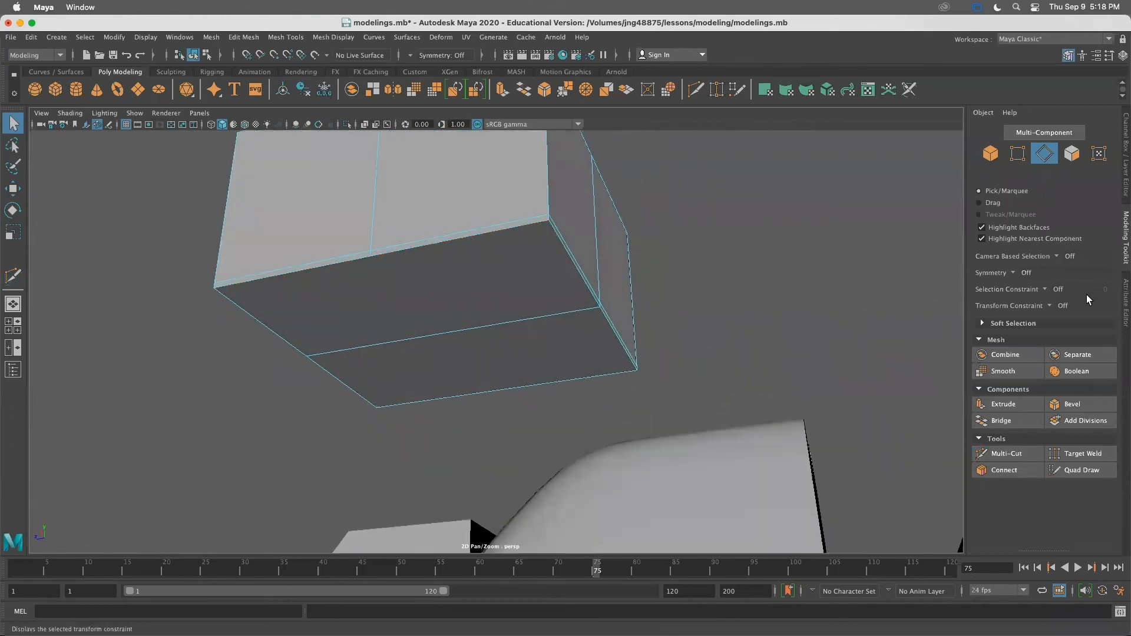
pyautogui.click(1002, 454)
pyautogui.click(370, 257)
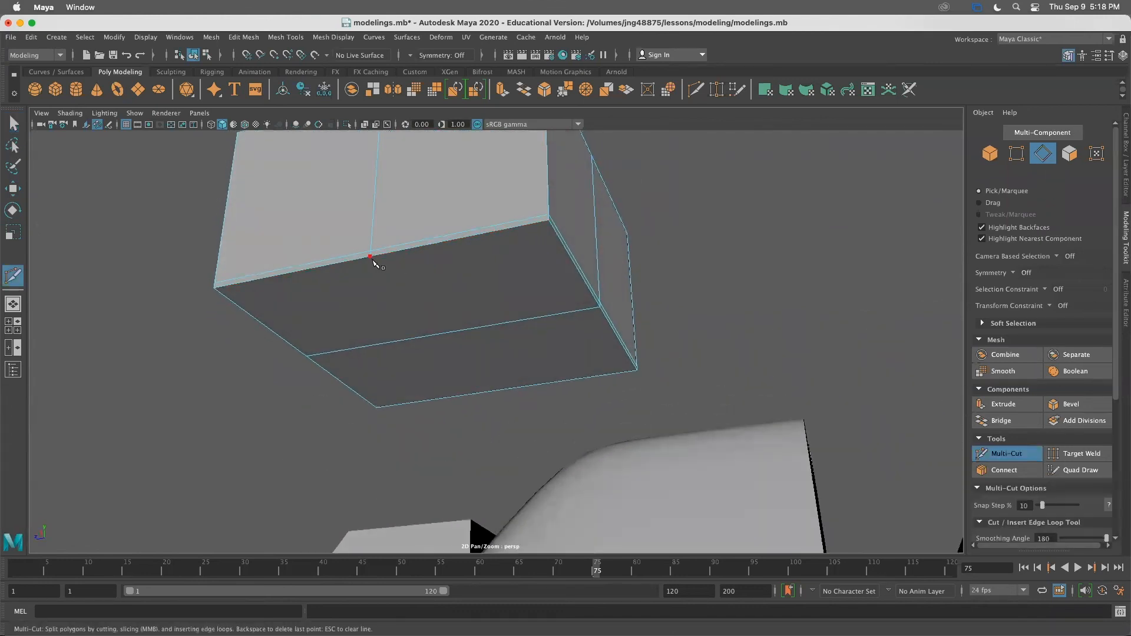
pyautogui.keyDown('alt'); pyautogui.moveTo(532, 320); pyautogui.dragTo(599, 293); pyautogui.keyUp('alt')
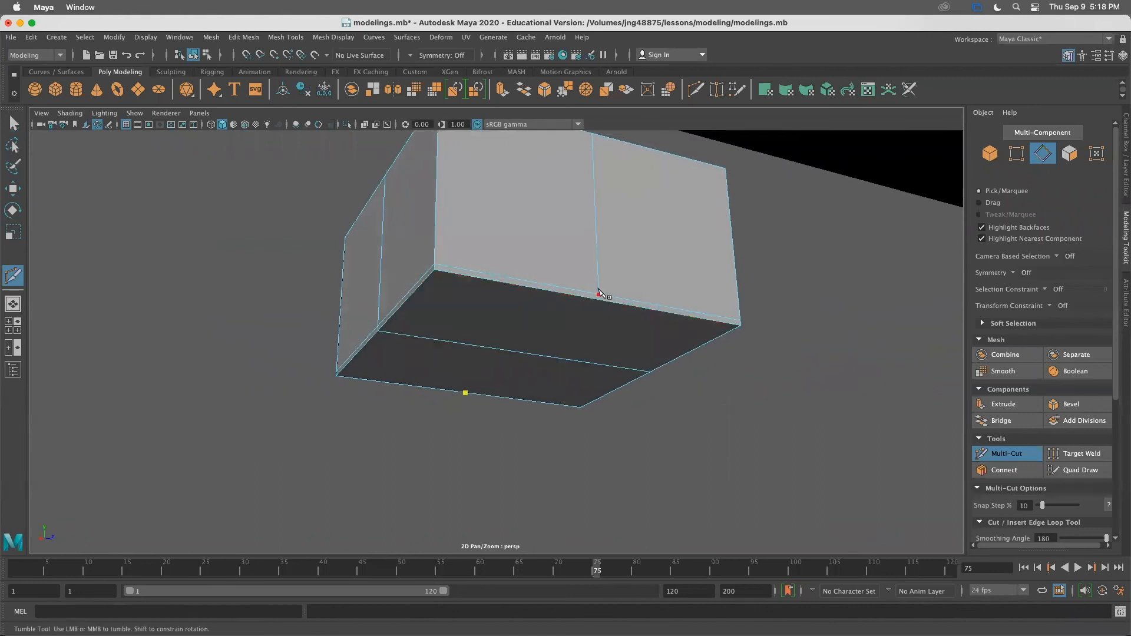